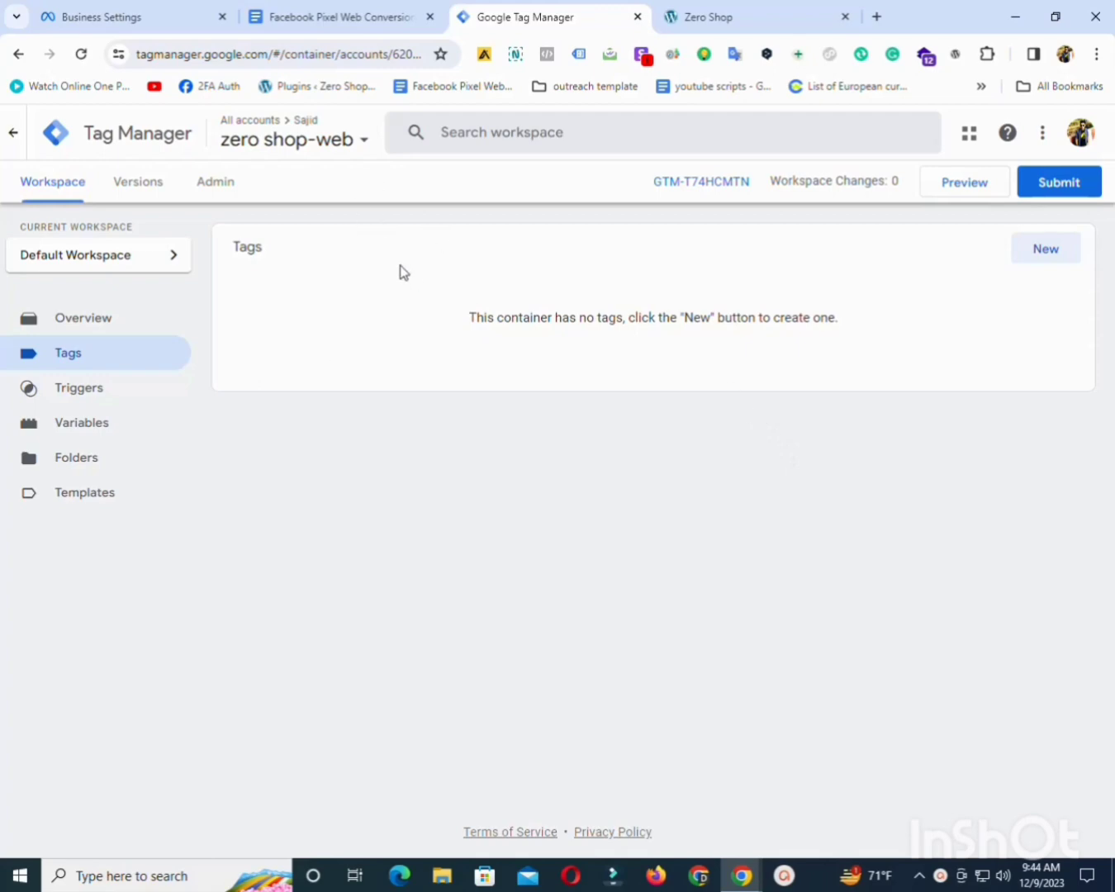
# Review the Google Tag Manager installation code of the zero shop-web container.
pyautogui.click(709, 10)
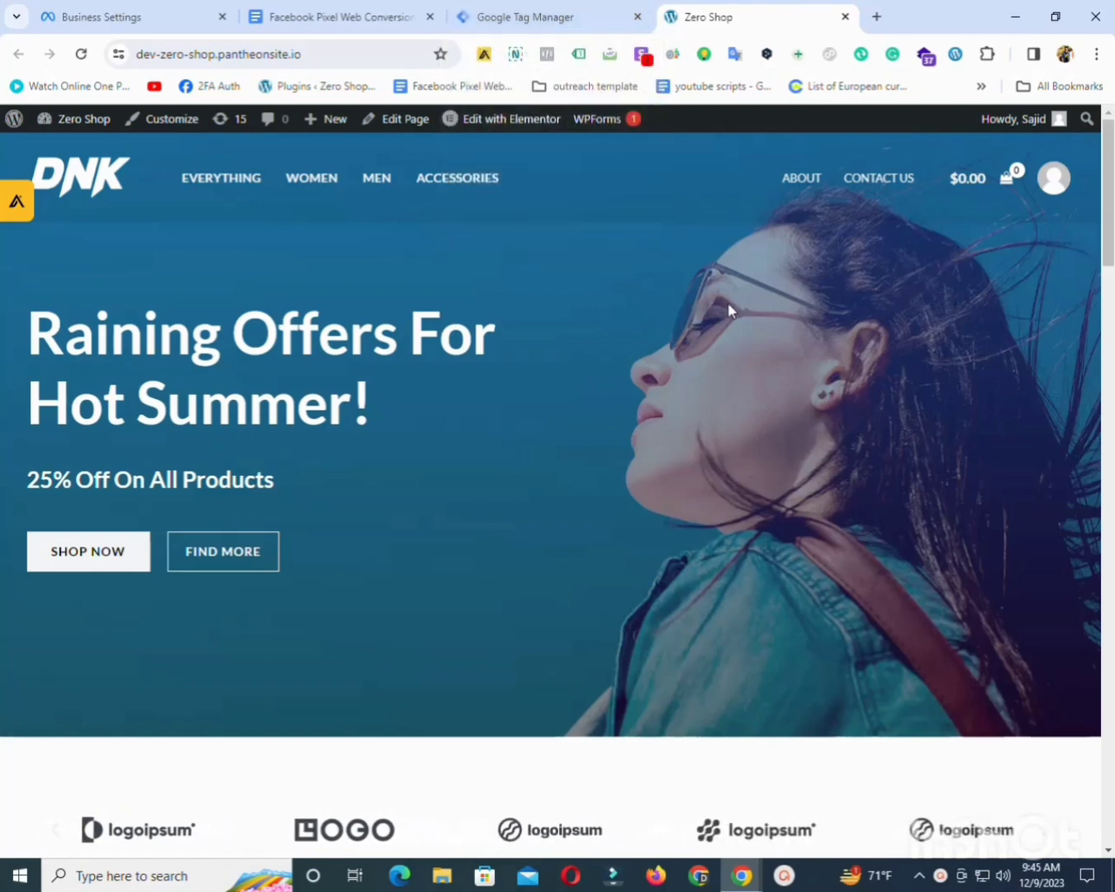
pyautogui.click(517, 8)
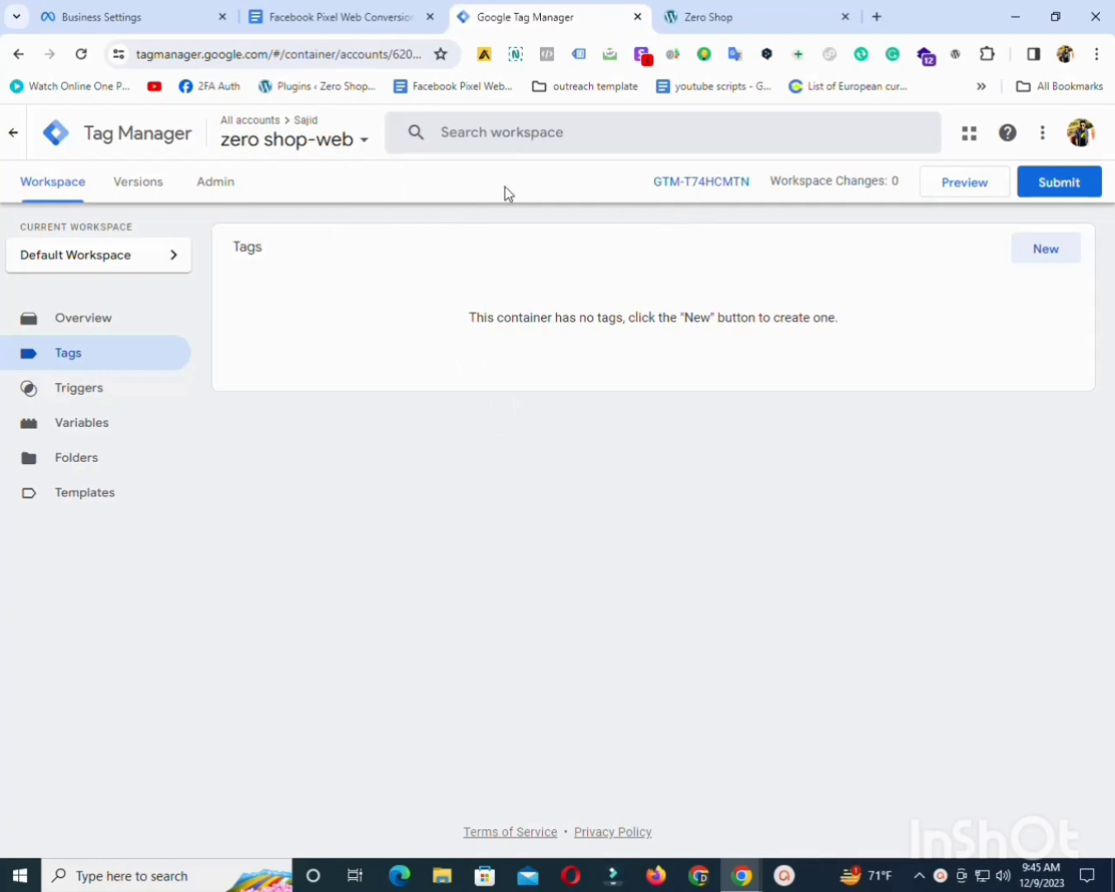
pyautogui.click(682, 192)
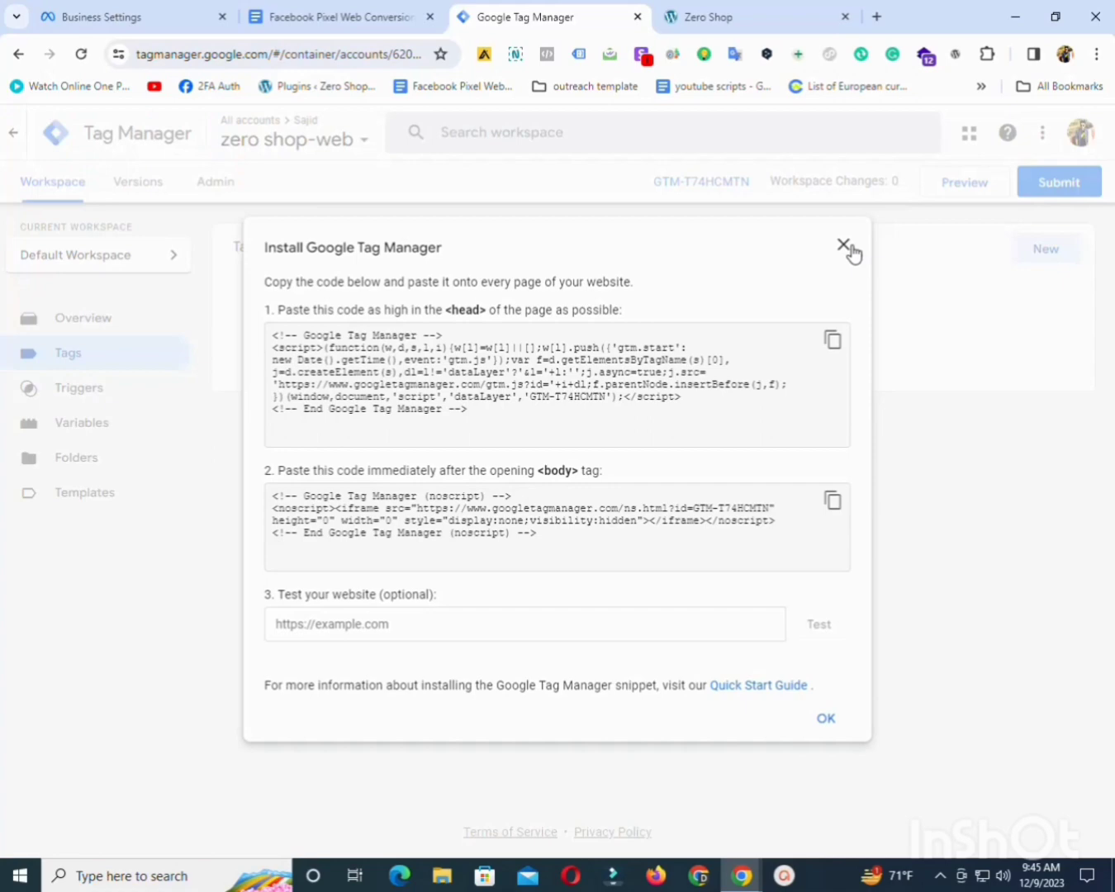
pyautogui.click(846, 247)
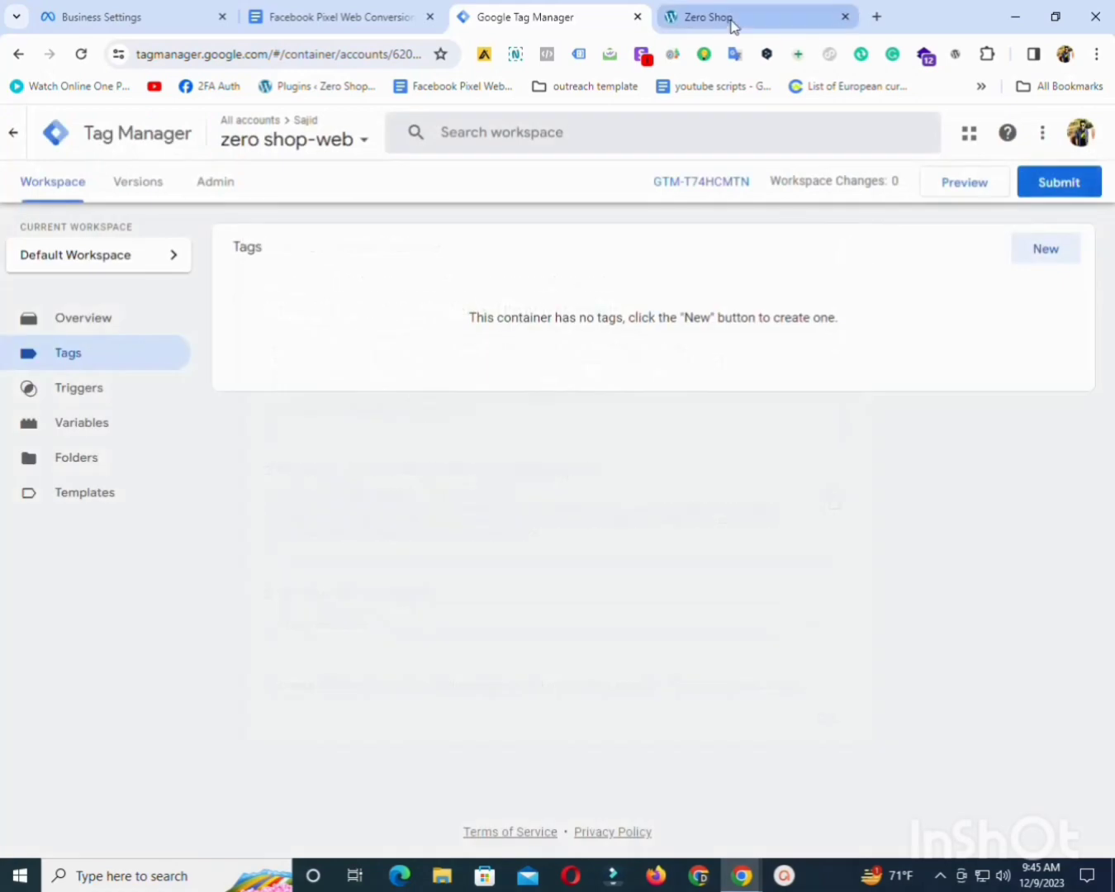
# Check which tags are installed on the Zero Shop homepage with Tag Assistant Legacy.
pyautogui.click(728, 18)
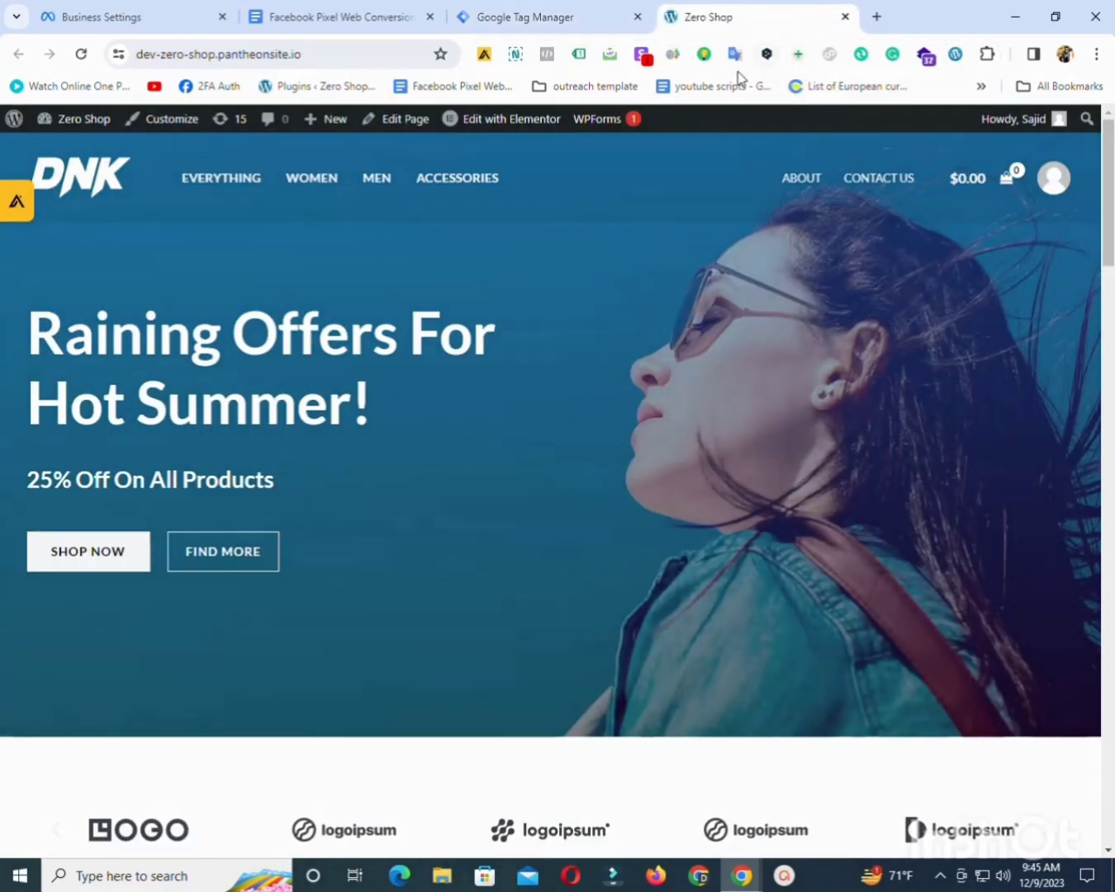
pyautogui.click(580, 58)
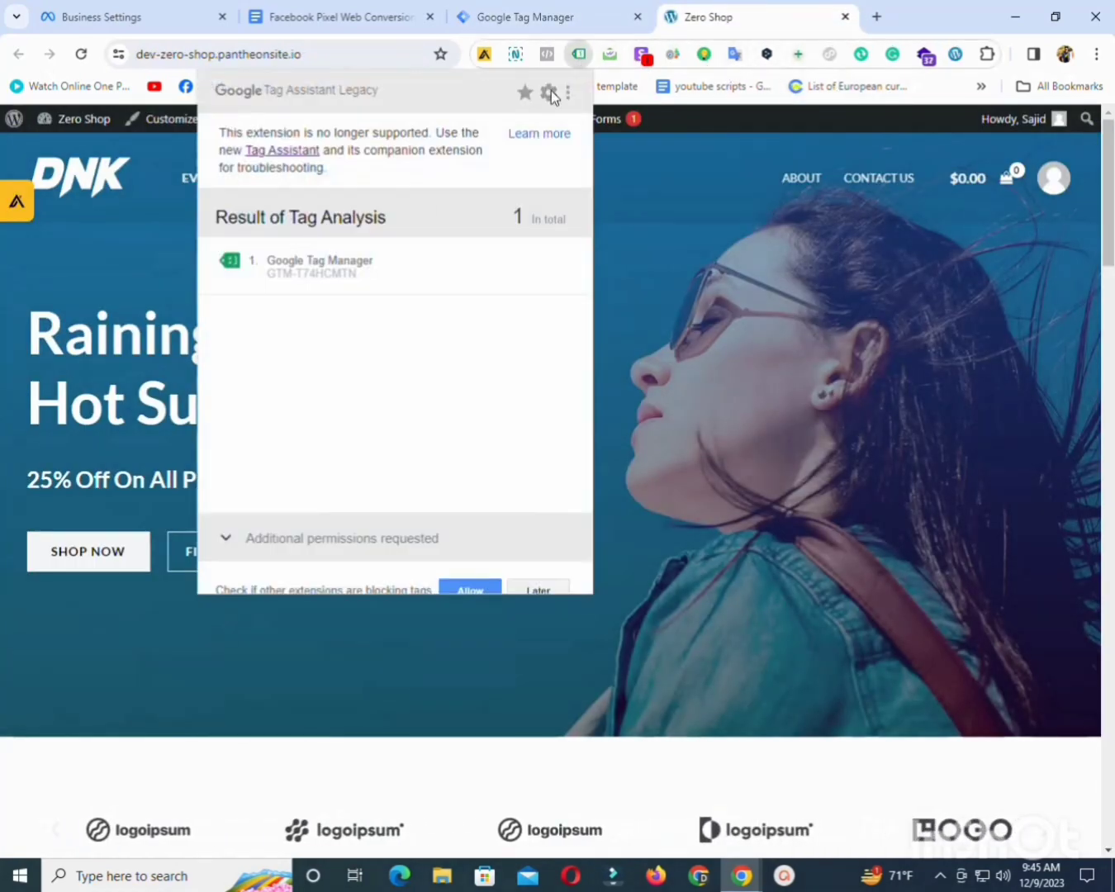
pyautogui.click(580, 55)
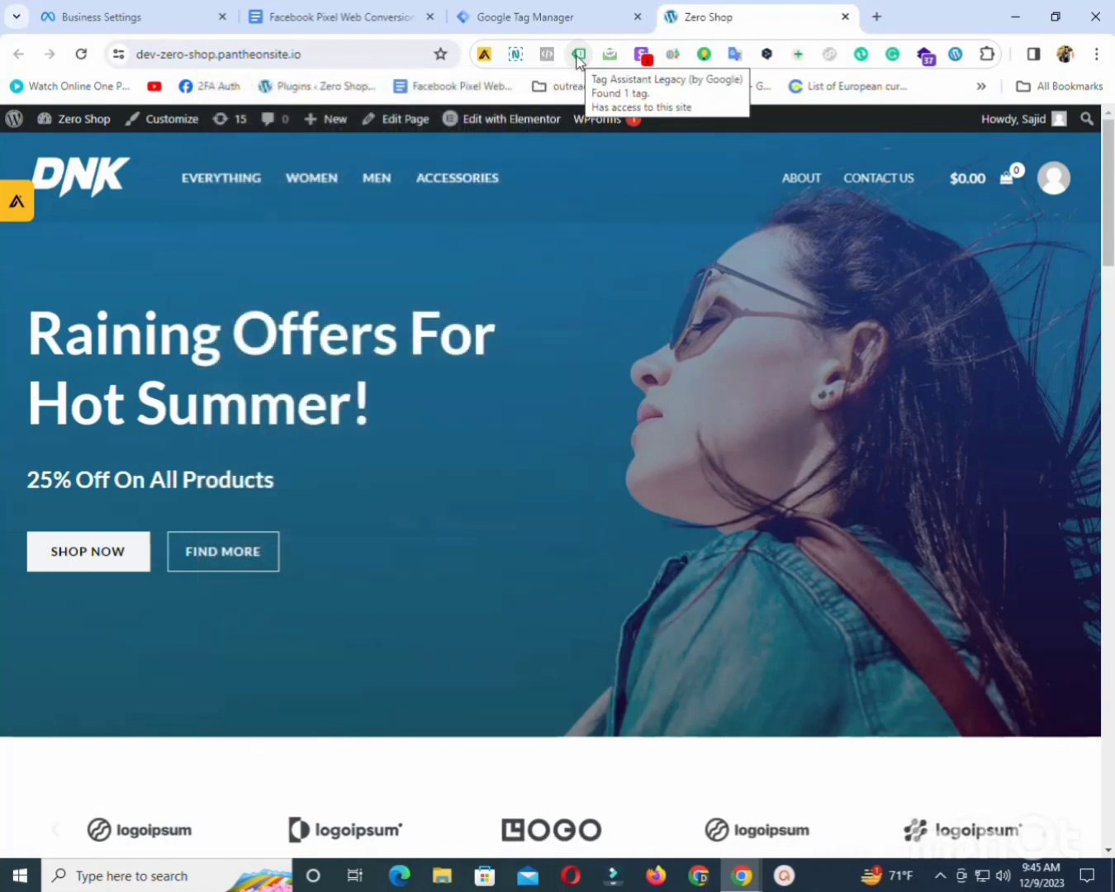
# Create a dataset named "Zero shop" in Meta Business settings and copy its dataset ID.
pyautogui.click(167, 8)
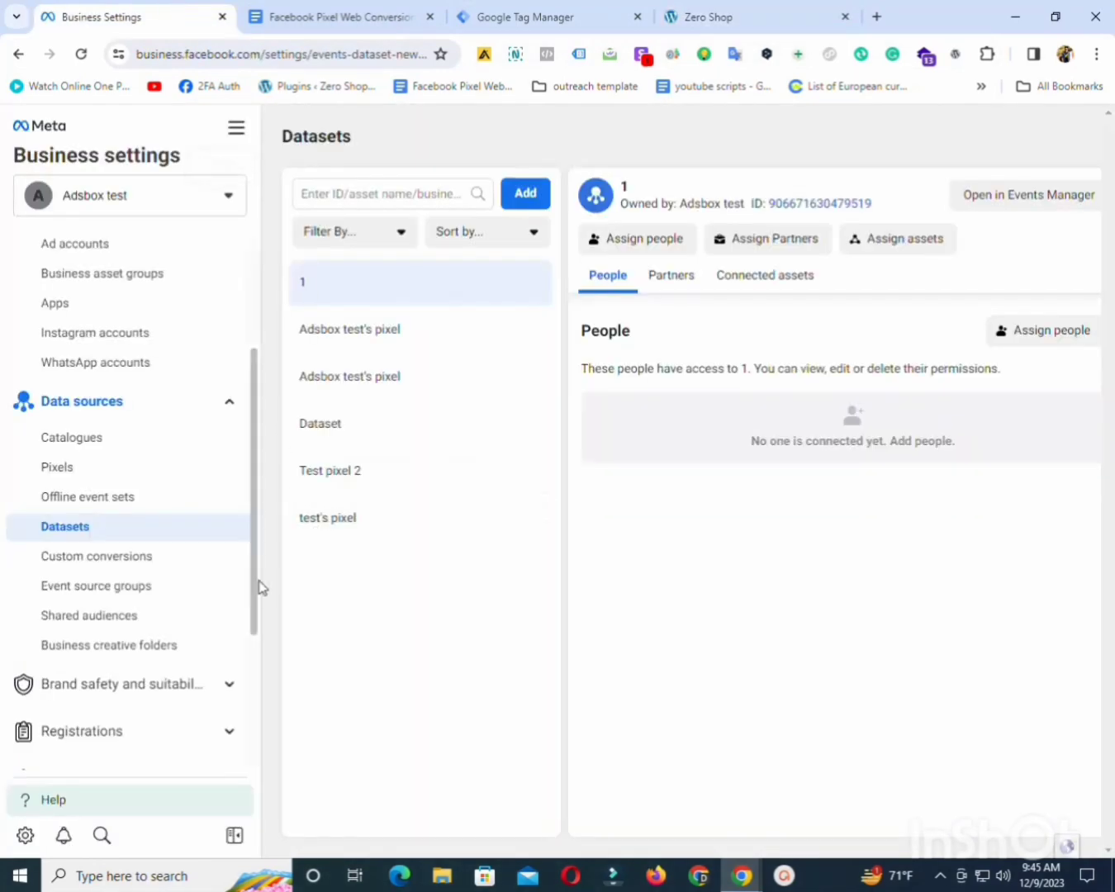
pyautogui.click(528, 194)
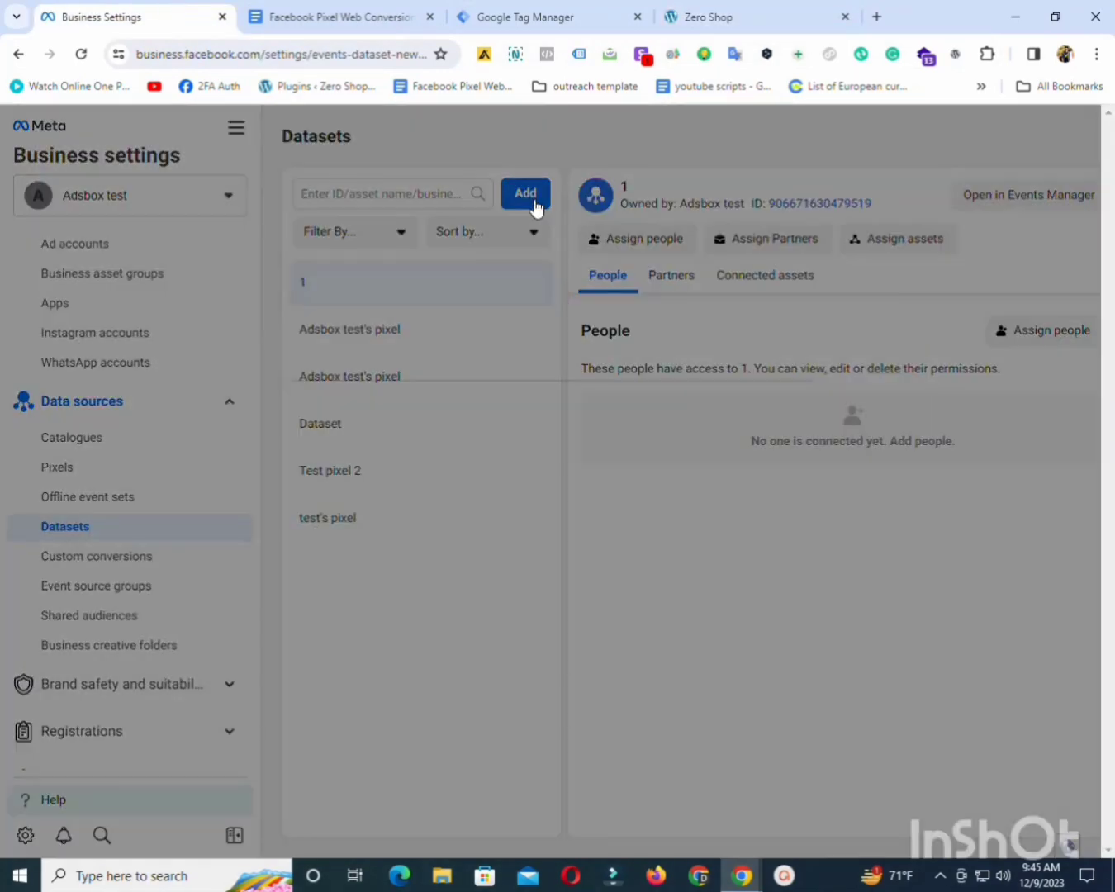
pyautogui.click(430, 505)
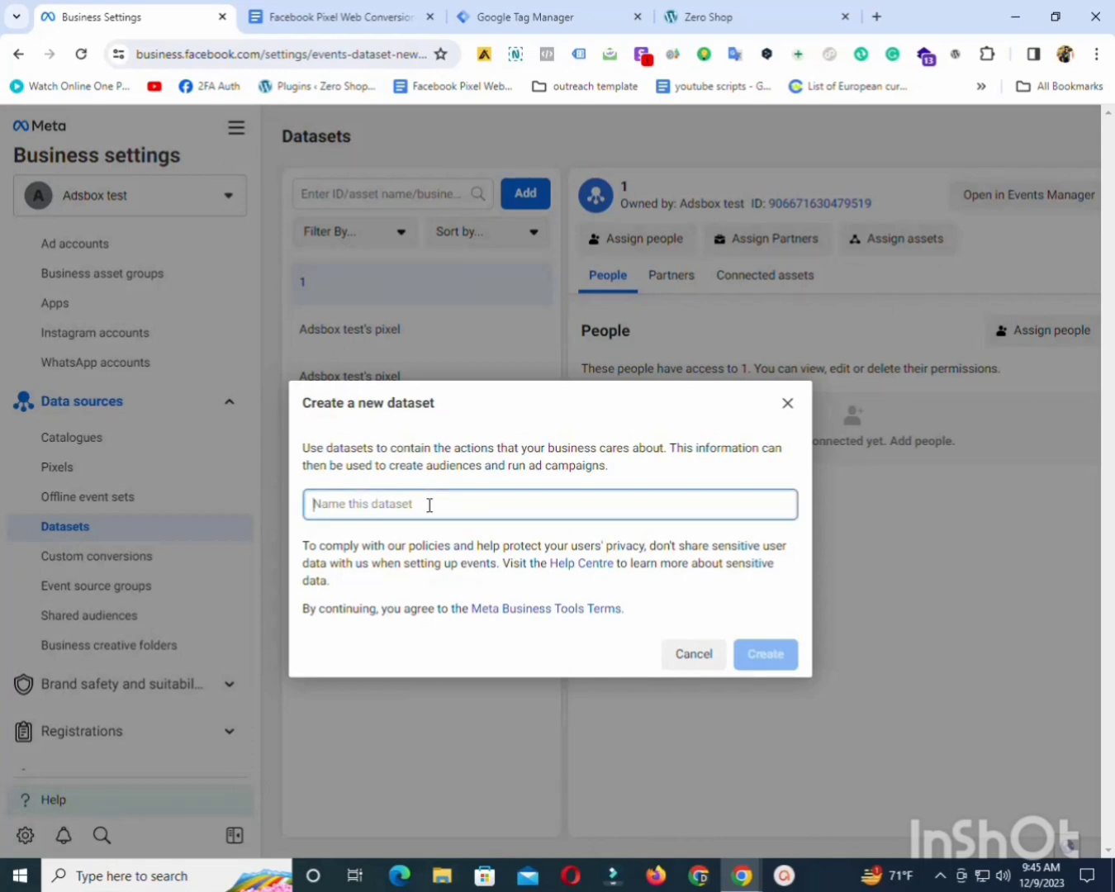
pyautogui.write('Zero shop')
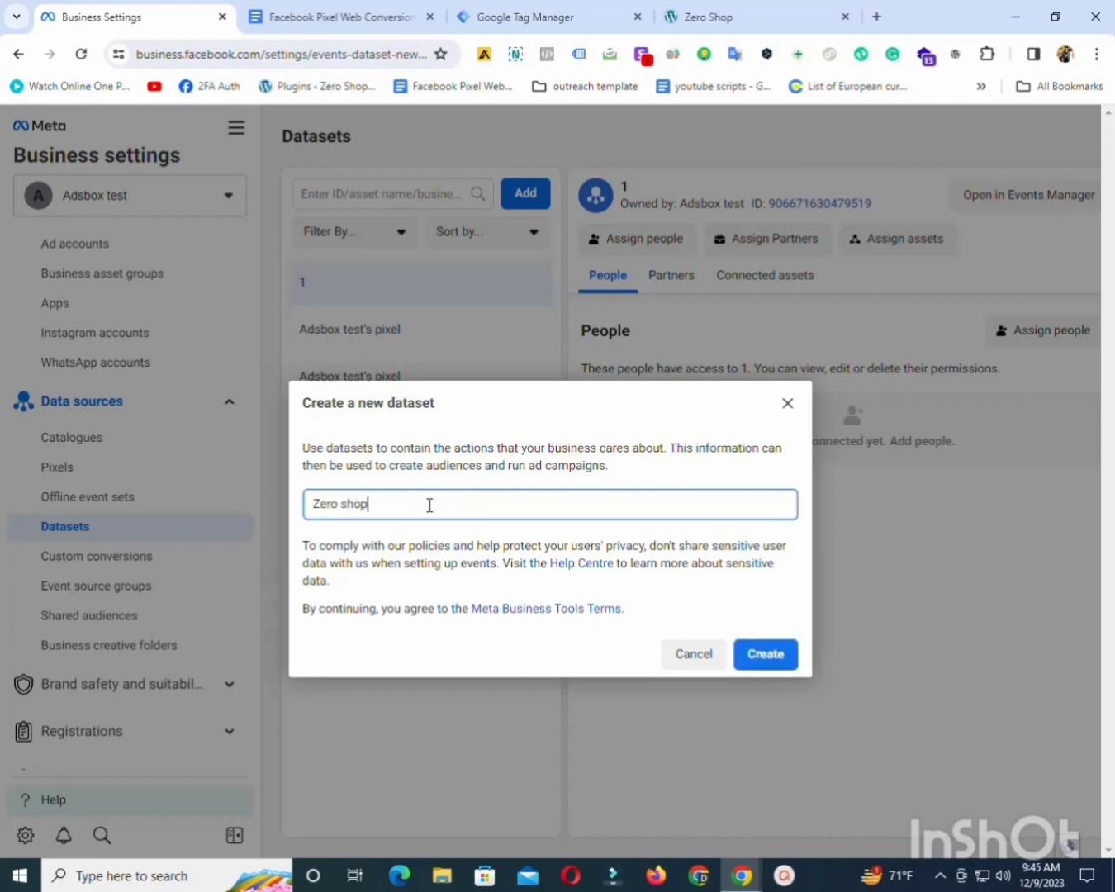
pyautogui.click(772, 653)
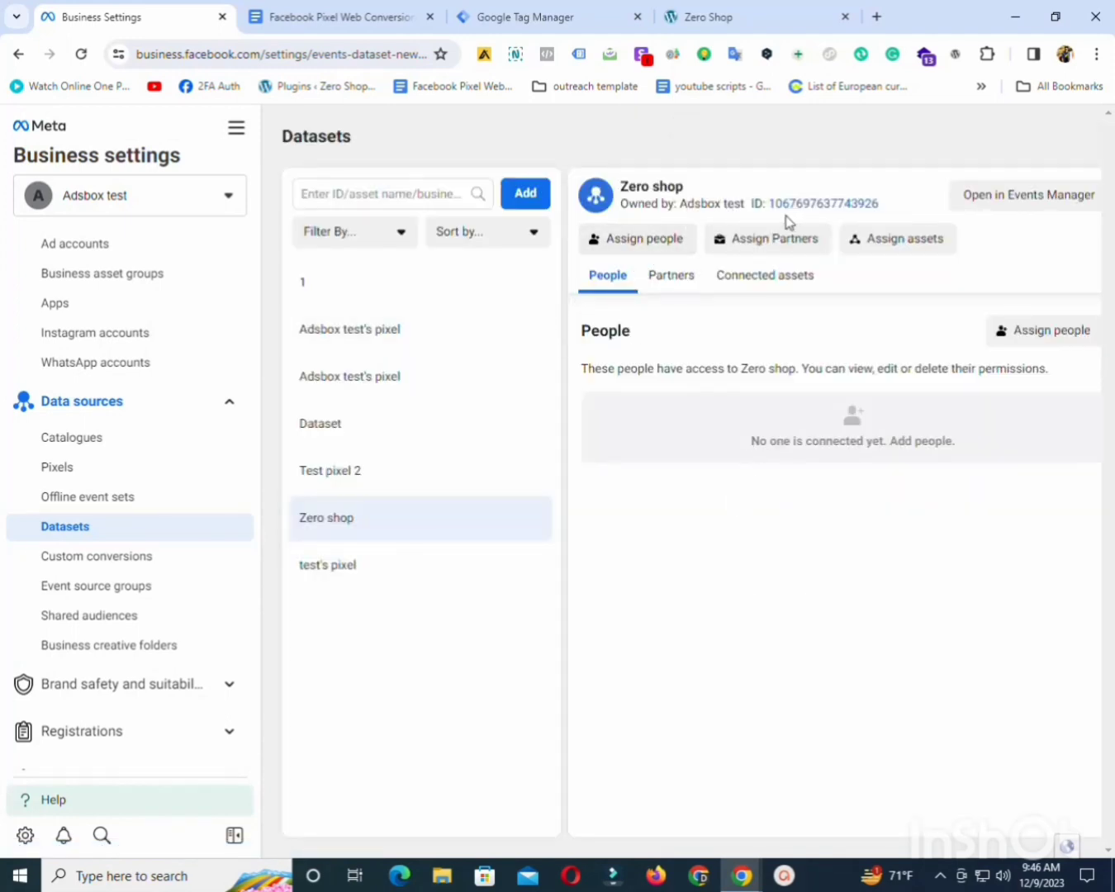
pyautogui.click(839, 207)
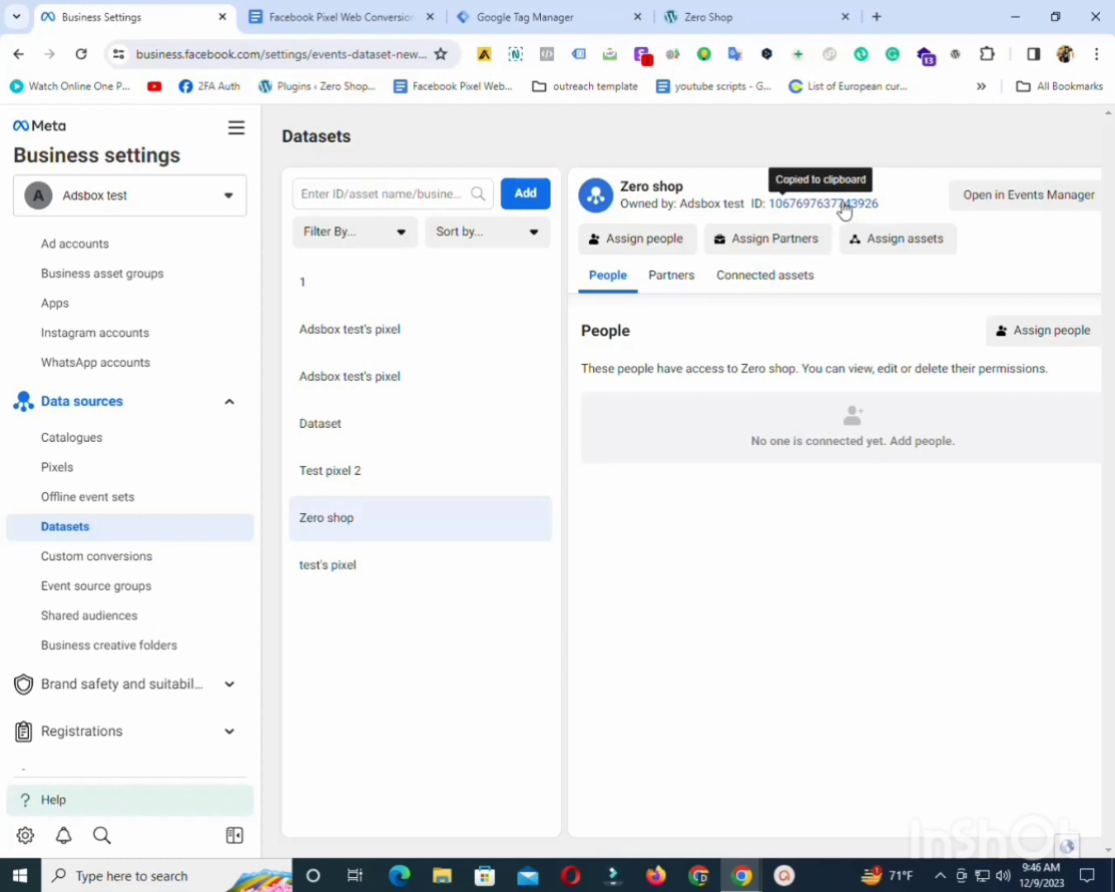
# Add the Facebook Pixel tag template by facebookarchive from the Community Template Gallery to the Google Tag Manager workspace.
pyautogui.click(552, 15)
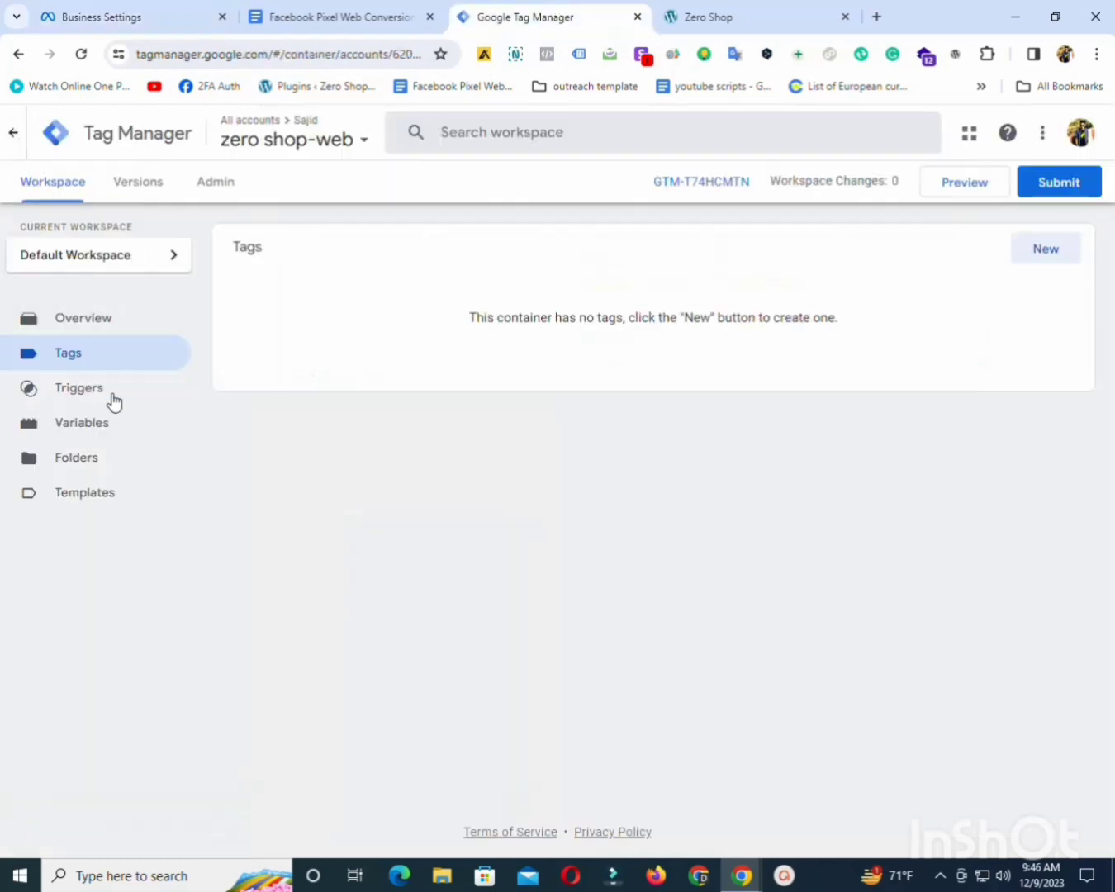
pyautogui.click(103, 493)
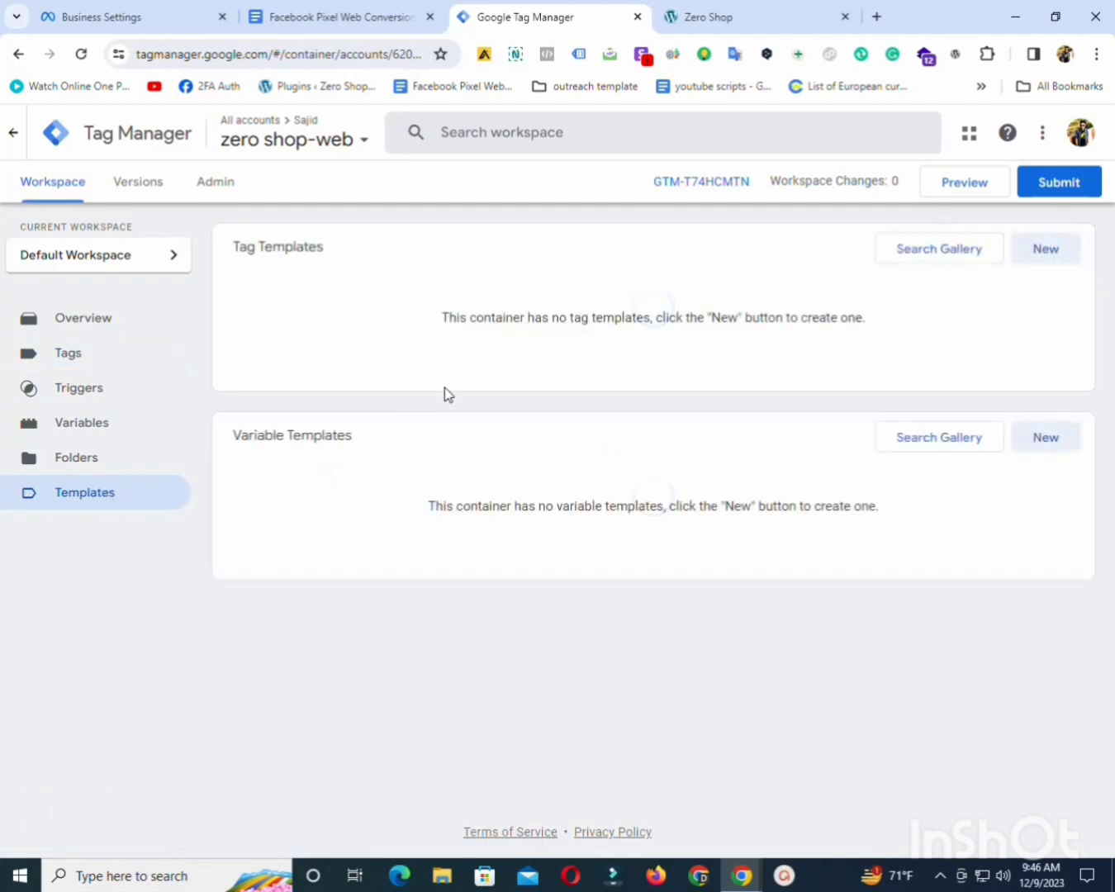
pyautogui.click(922, 260)
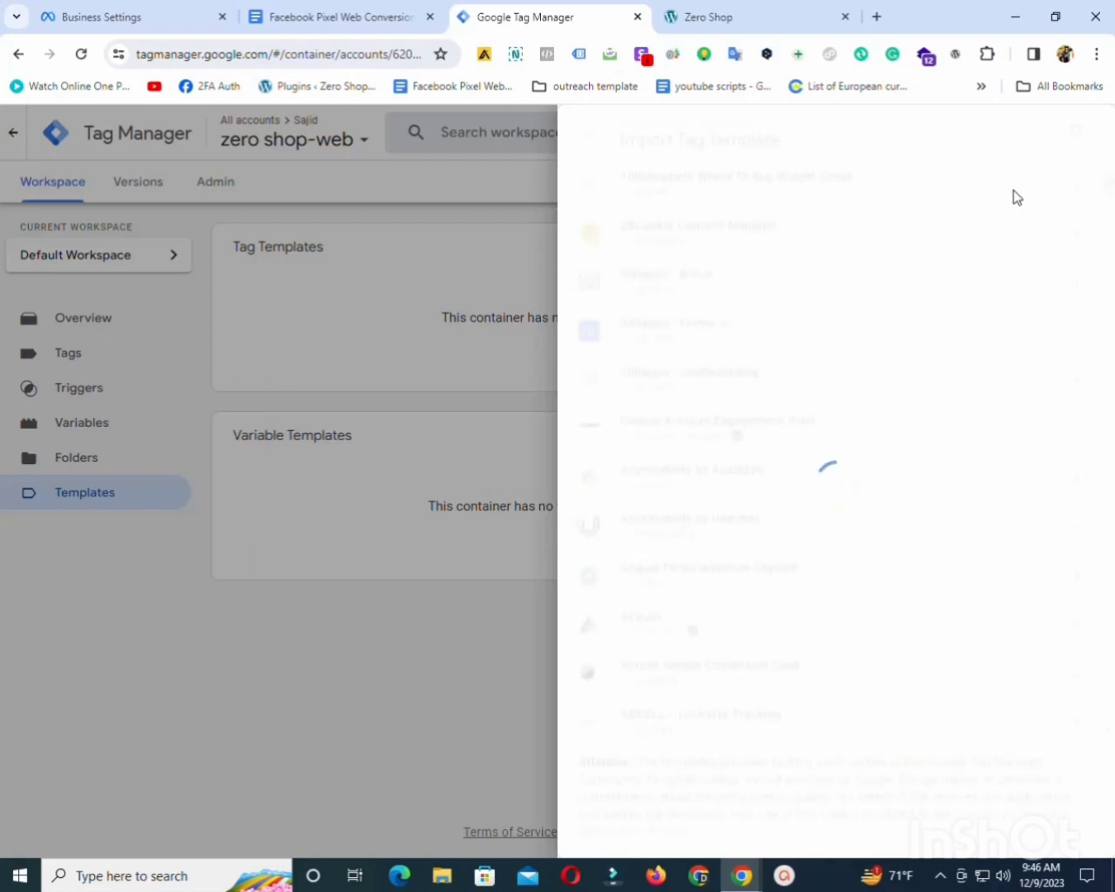
pyautogui.click(1071, 133)
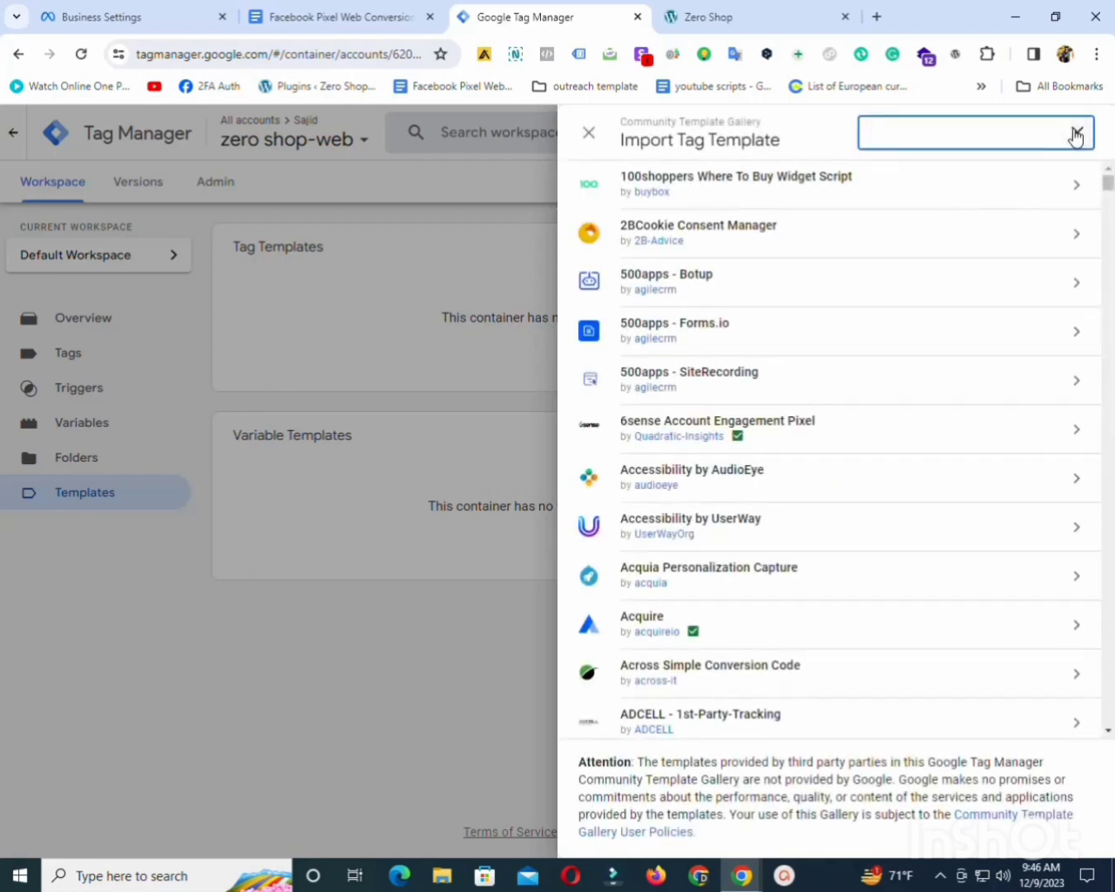
pyautogui.write('facebo')
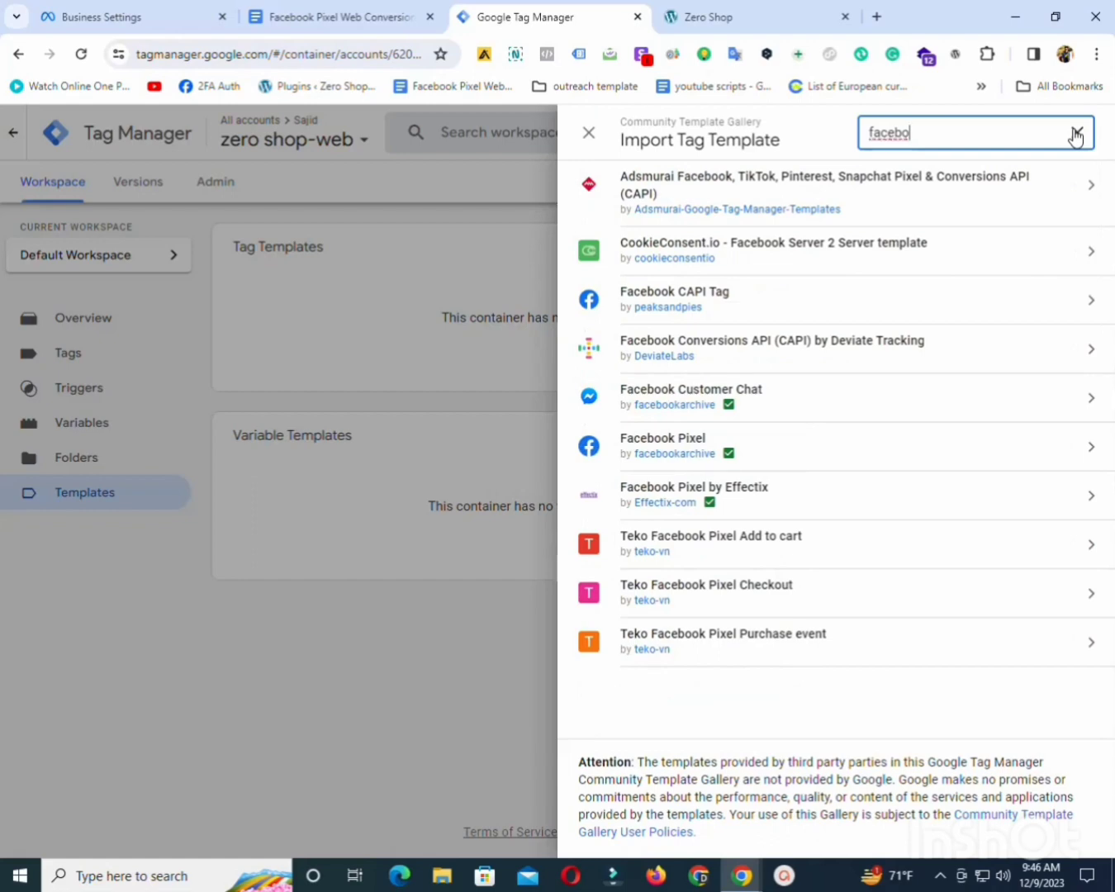
pyautogui.click(791, 451)
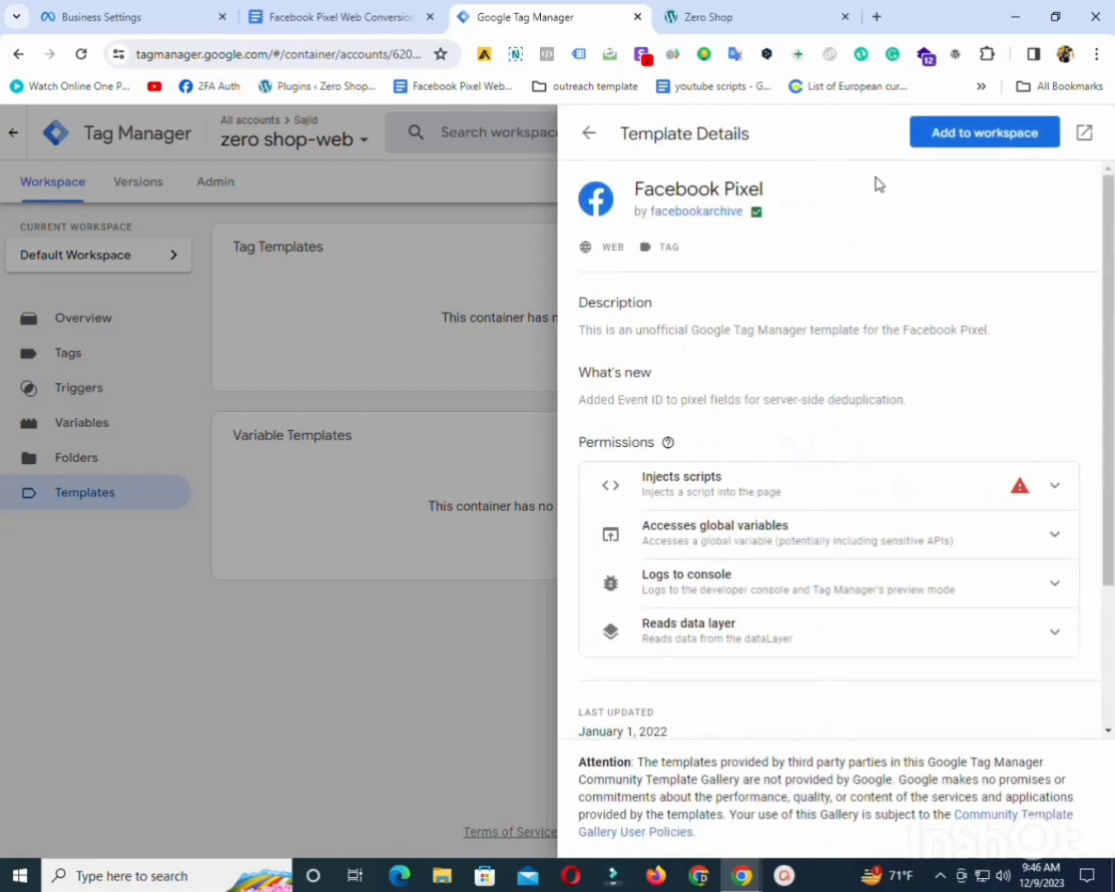
pyautogui.click(983, 138)
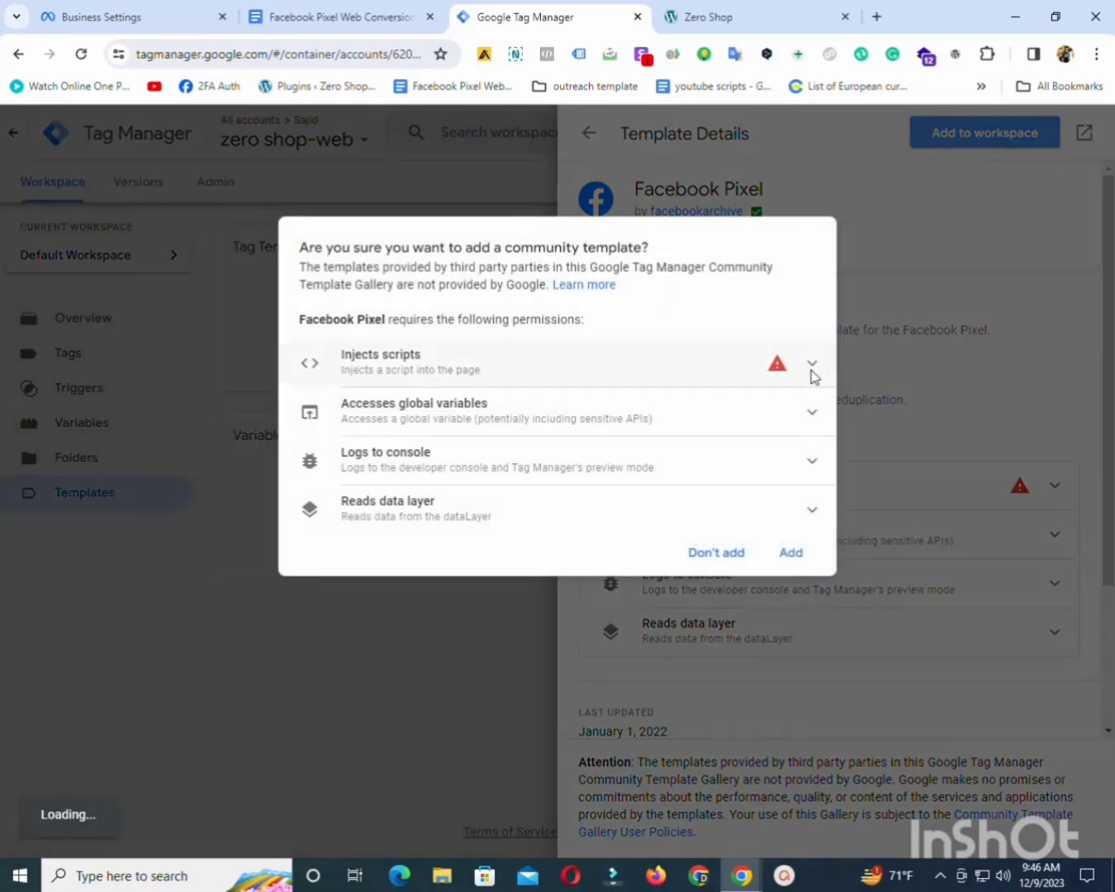
pyautogui.click(813, 553)
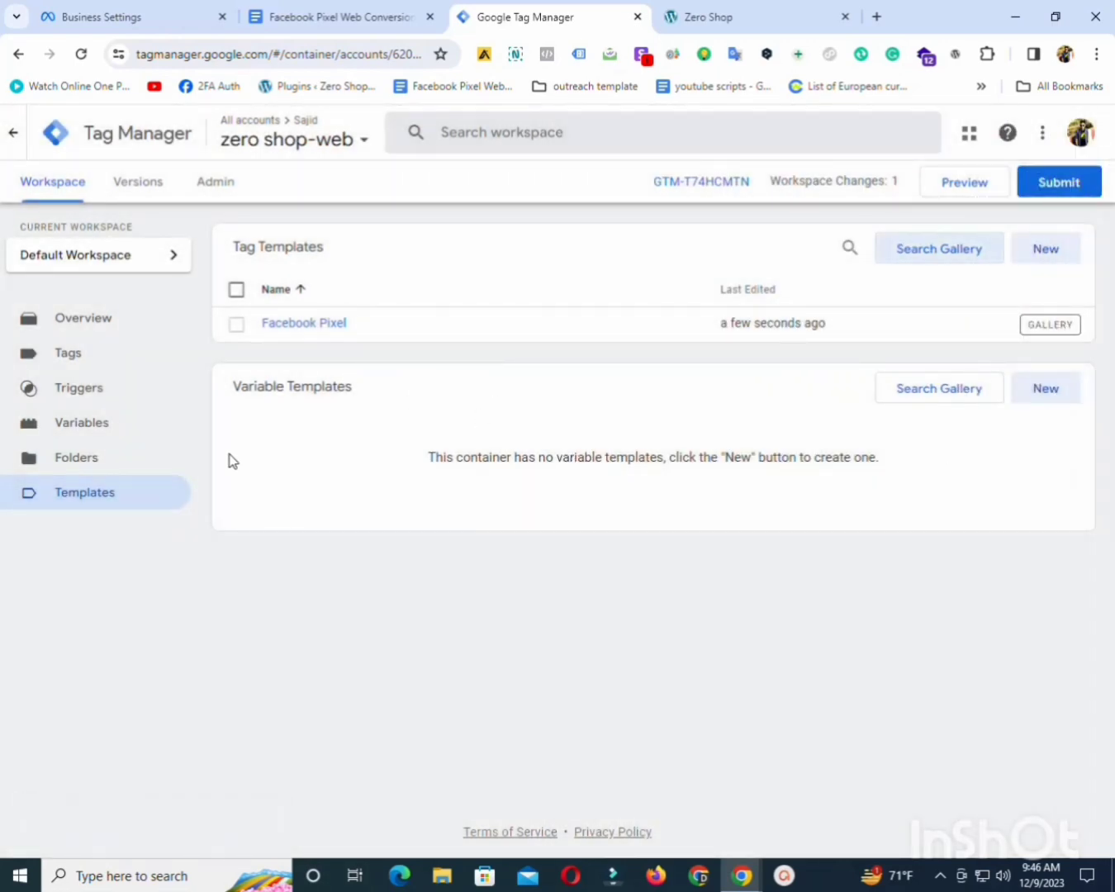
# Start a new user-defined variable and name it "Fb base code".
pyautogui.click(106, 444)
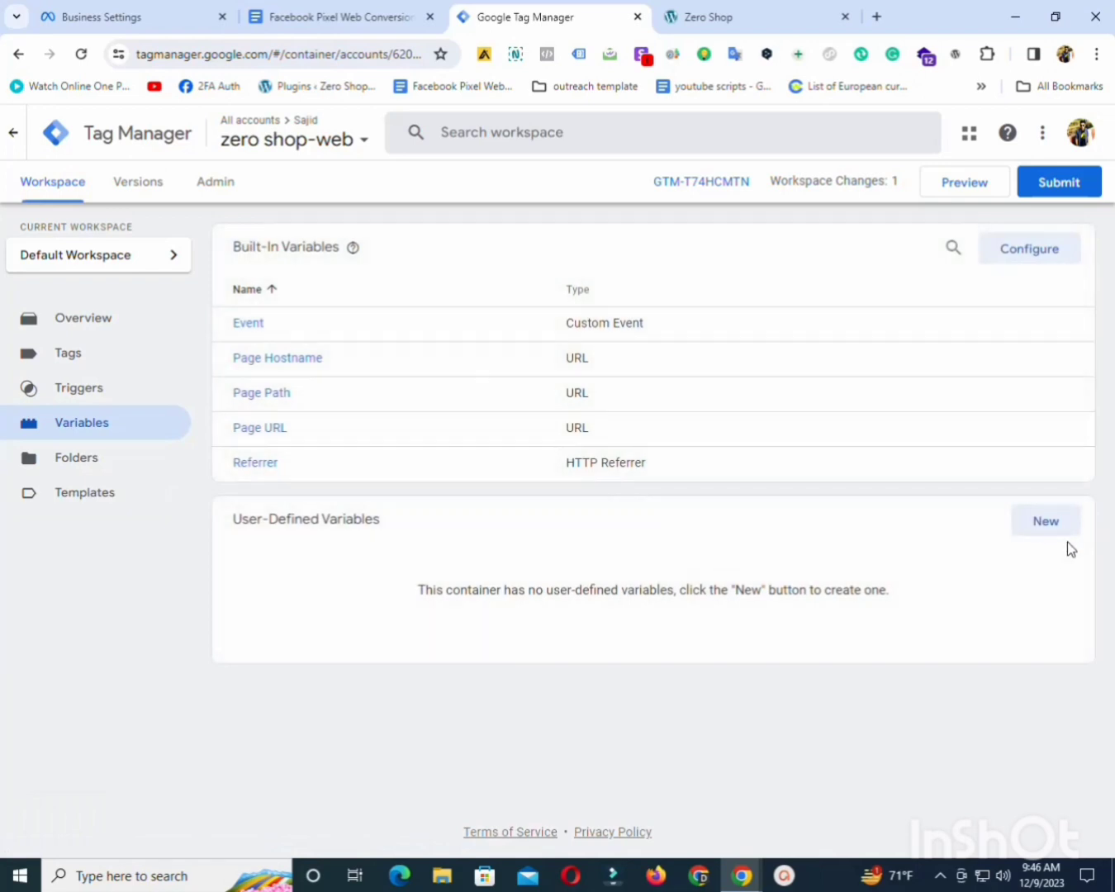
pyautogui.click(1062, 530)
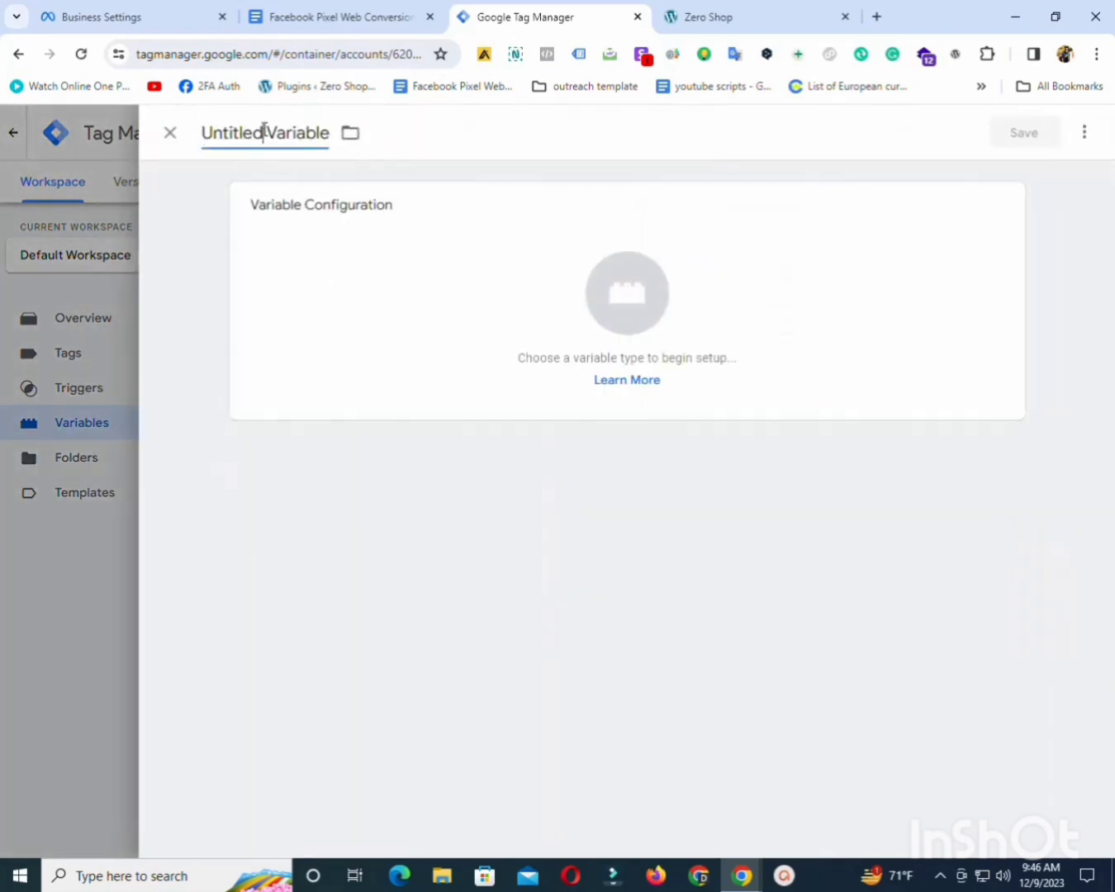
pyautogui.click(263, 132)
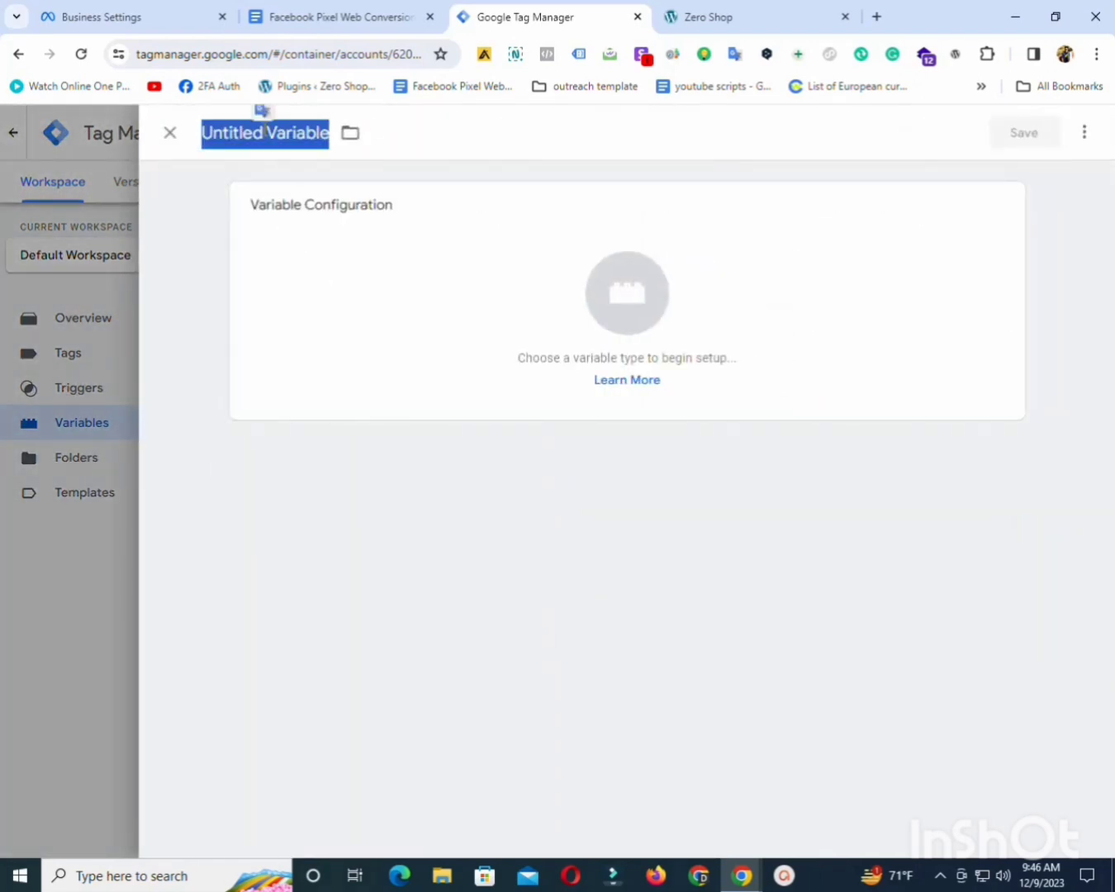
pyautogui.write('Fb base c')
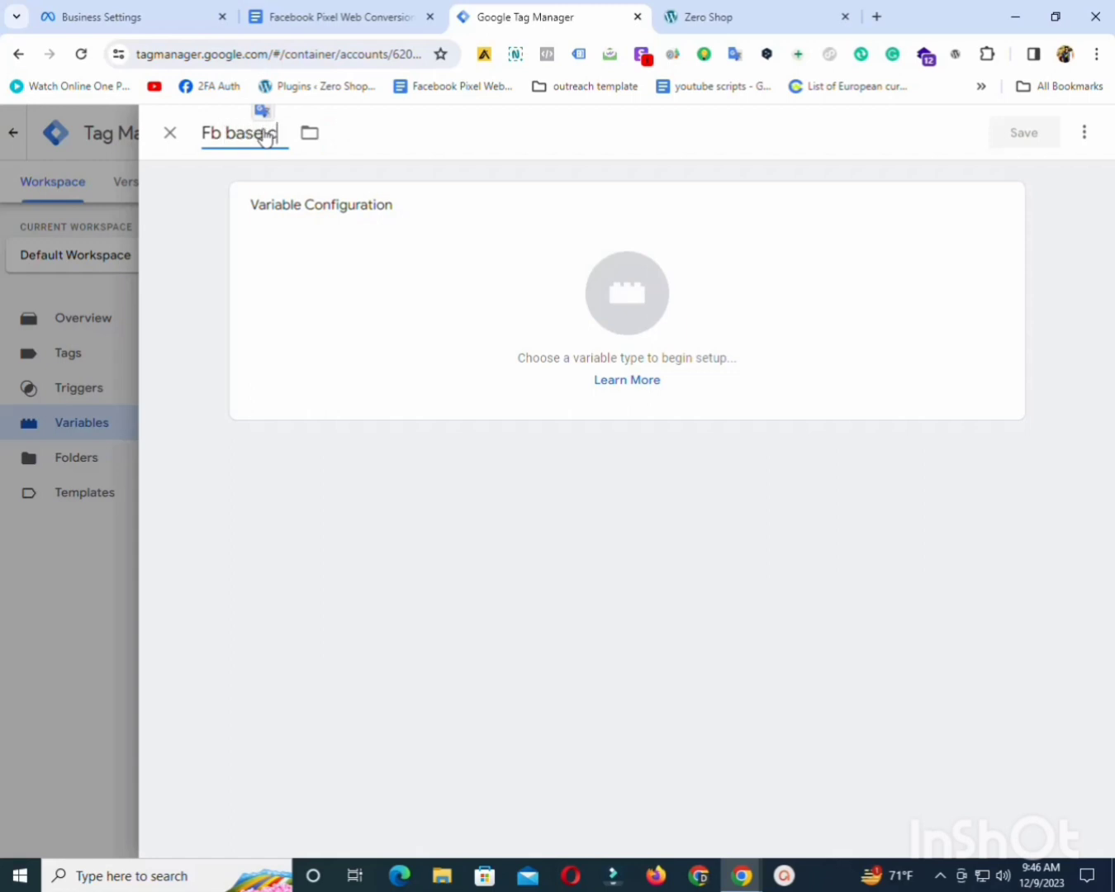
pyautogui.write('ode')
# Set the variable type of "Fb base code" to Constant.
pyautogui.click(389, 264)
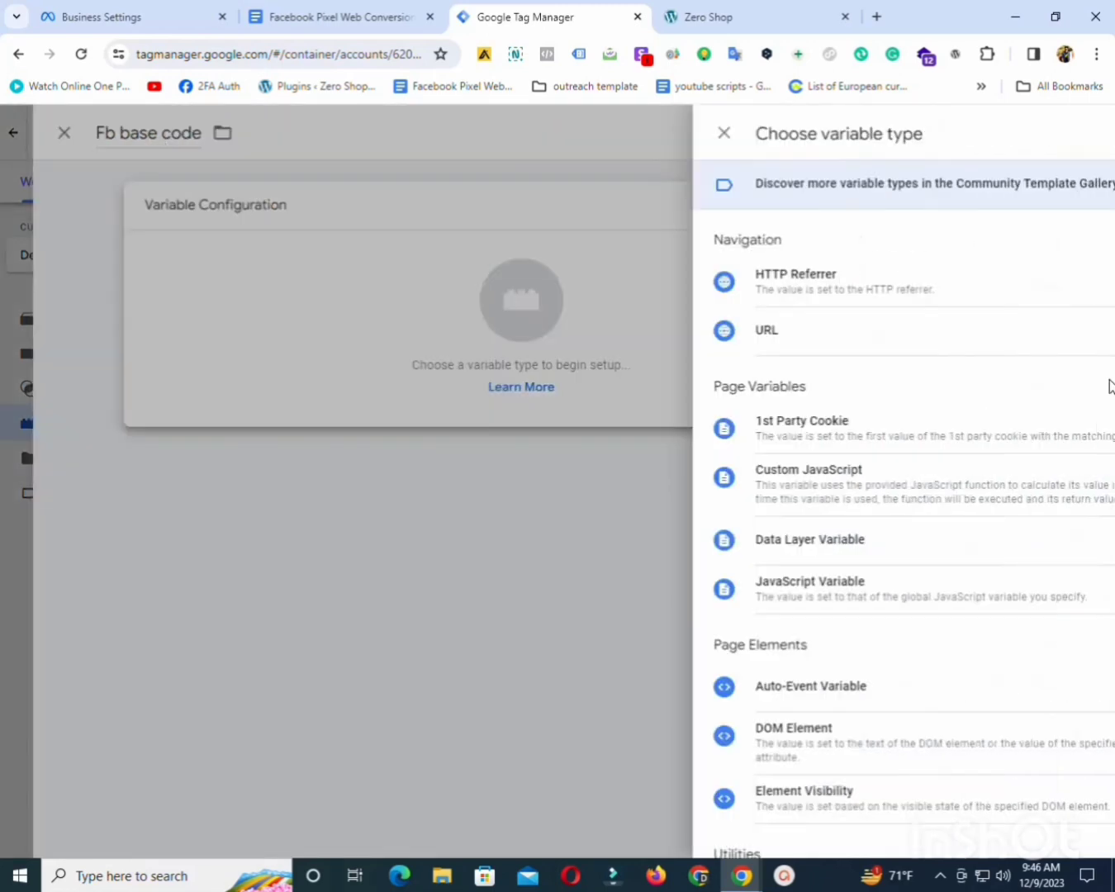
pyautogui.scroll(-6, 958, 472)
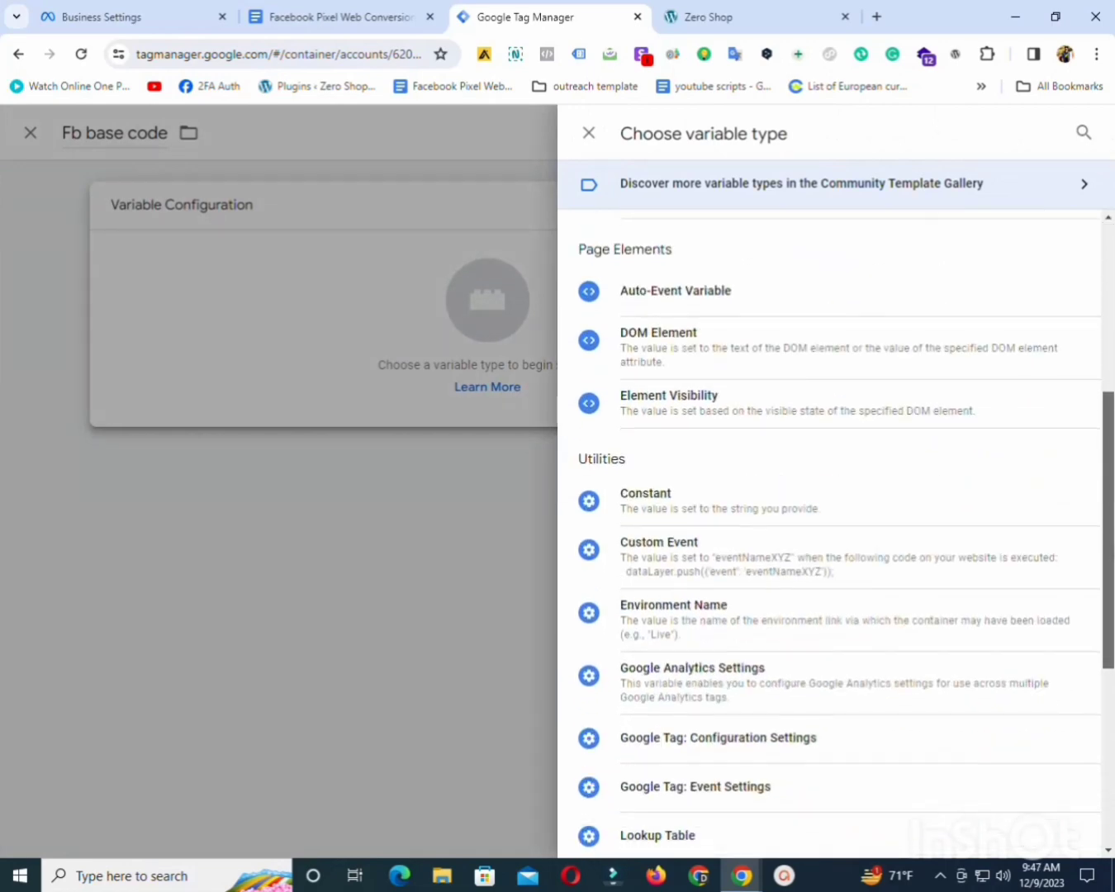
pyautogui.scroll(-3, 1109, 495)
pyautogui.scroll(7, 1109, 495)
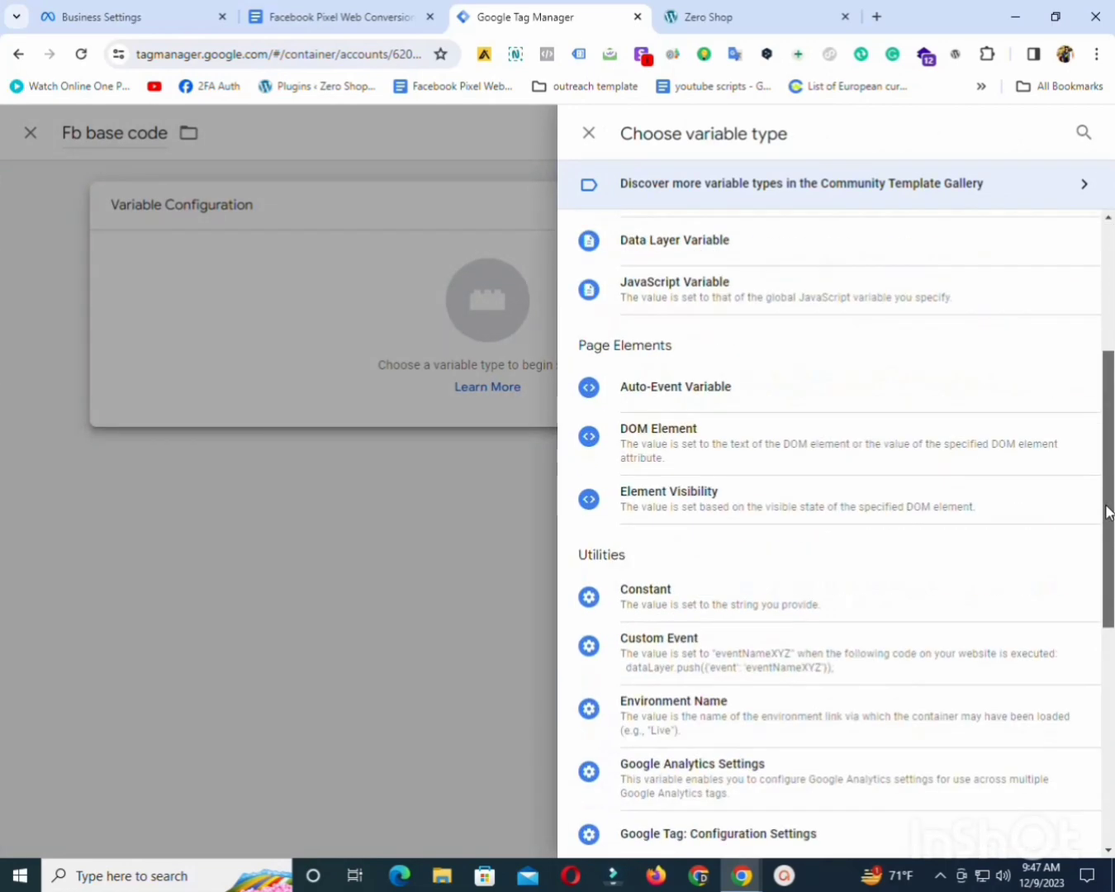
pyautogui.moveTo(1108, 472); pyautogui.dragTo(1109, 523)
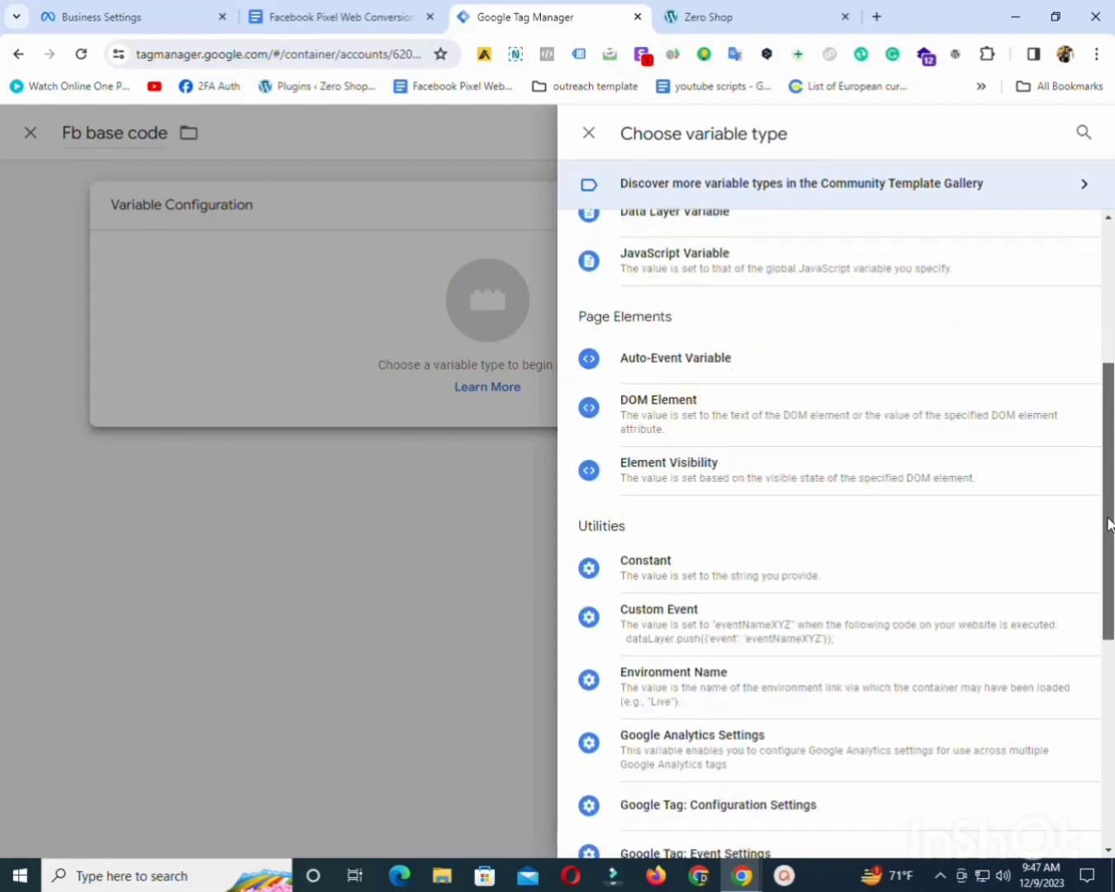
pyautogui.click(677, 576)
# Paste the copied dataset ID as the constant's value and save the variable.
pyautogui.click(330, 377)
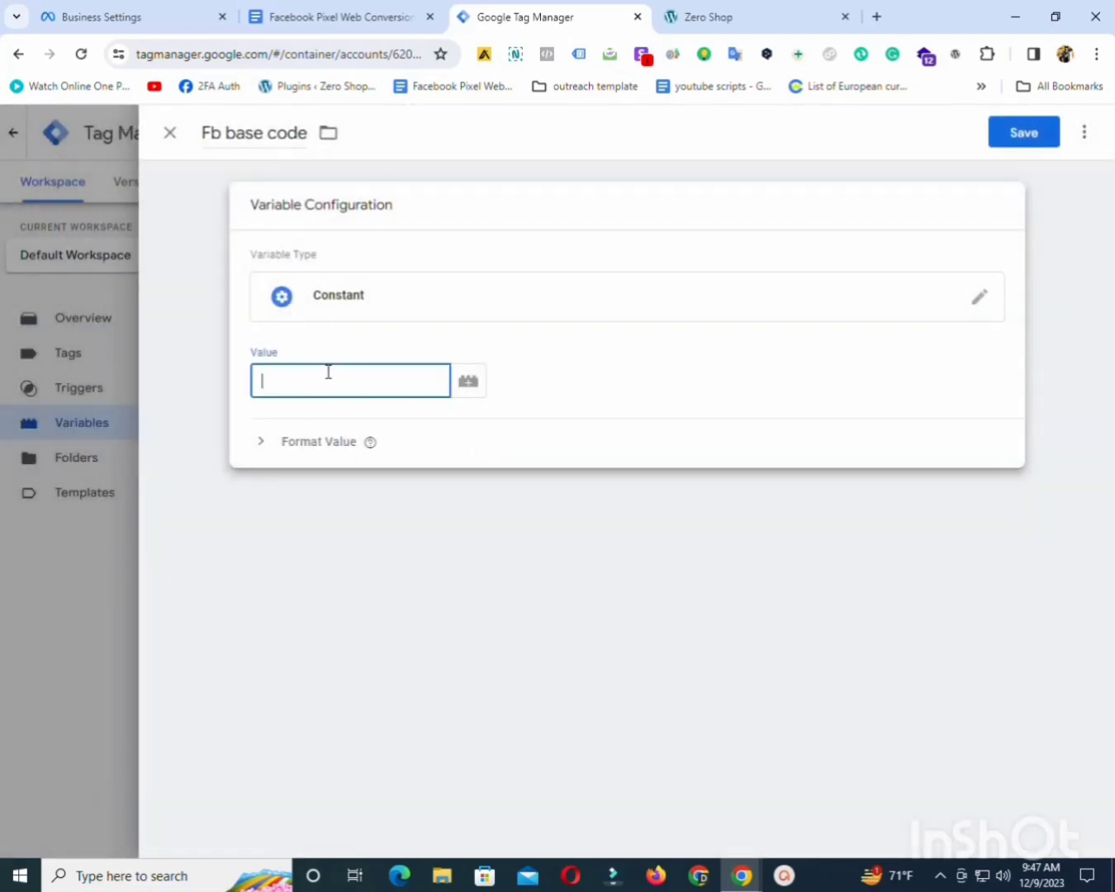
pyautogui.hotkey('ctrl', 'v')
pyautogui.click(347, 403)
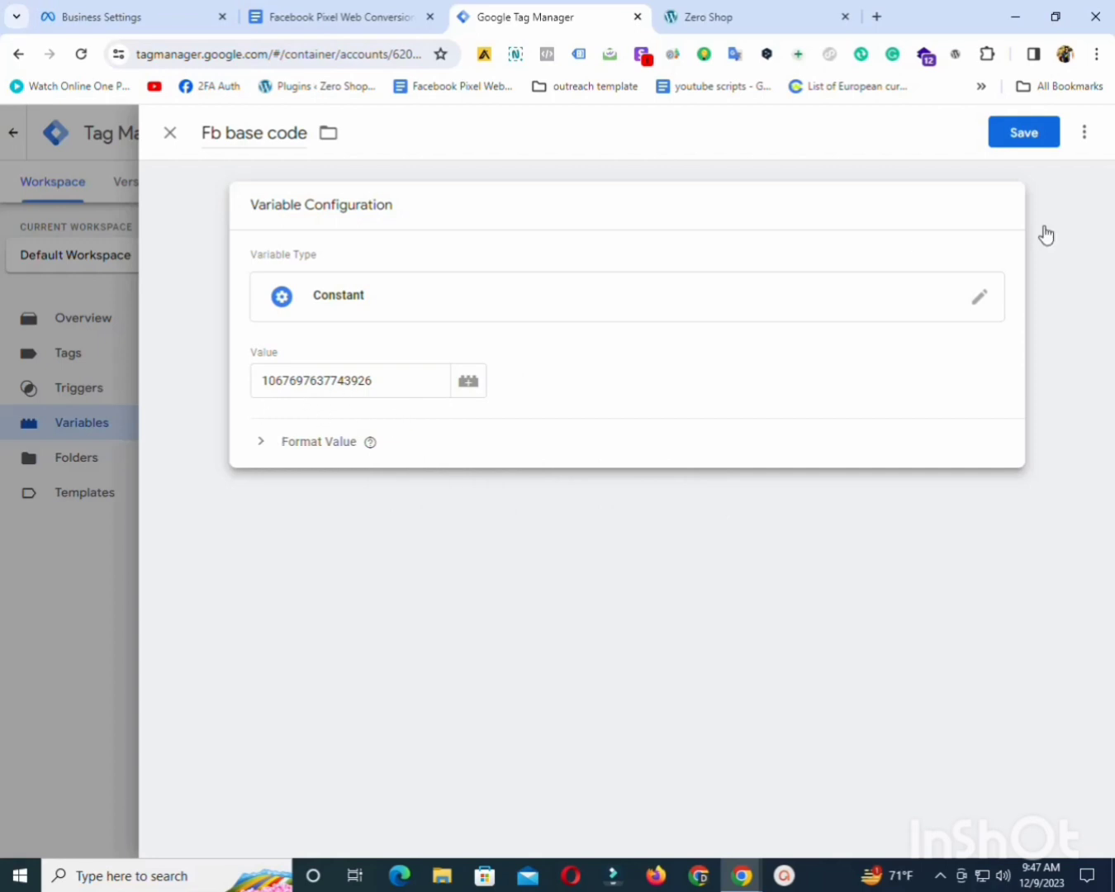
pyautogui.click(1045, 136)
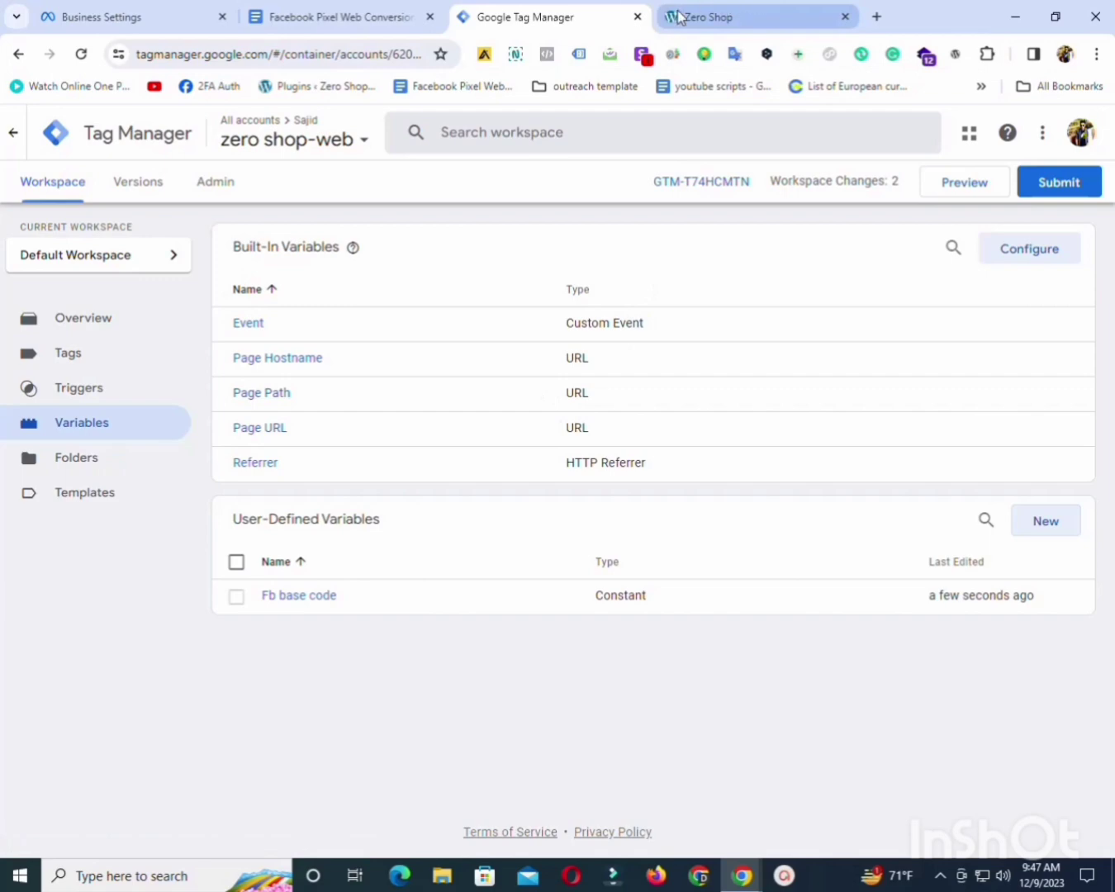
pyautogui.click(706, 11)
pyautogui.click(542, 15)
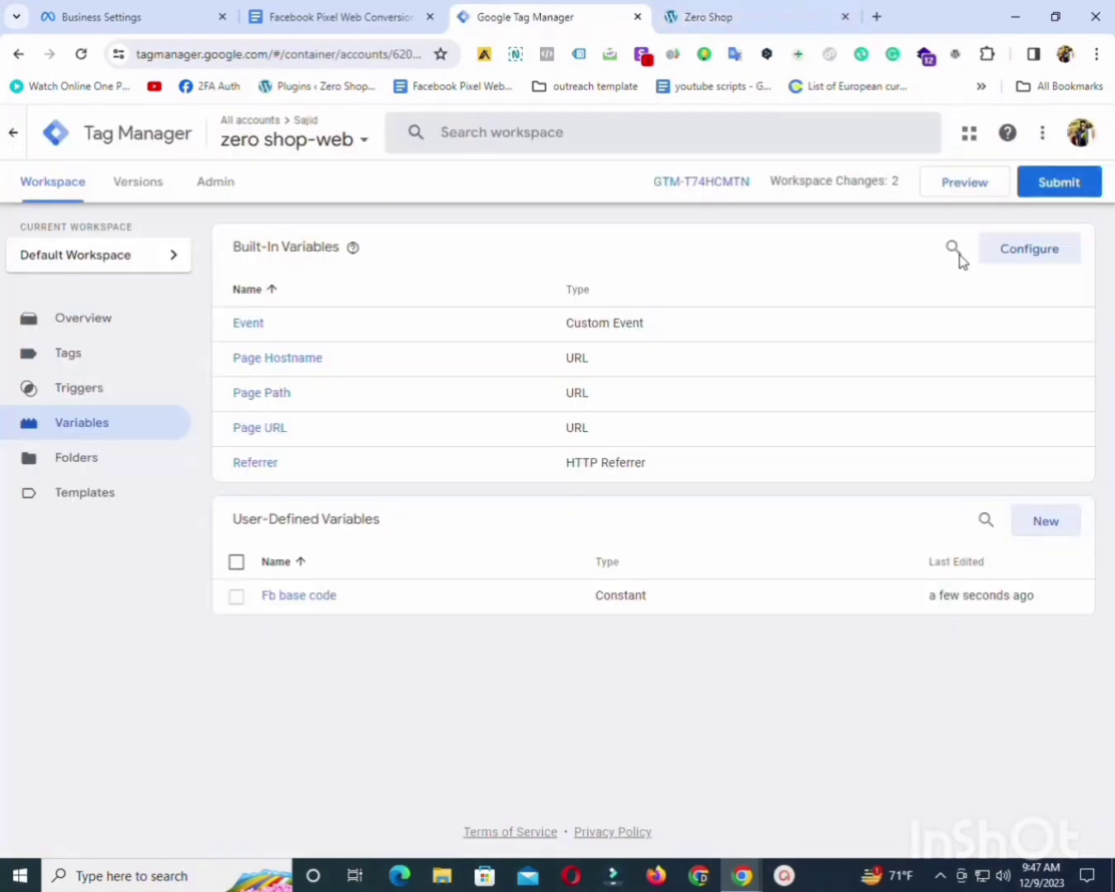
pyautogui.click(963, 183)
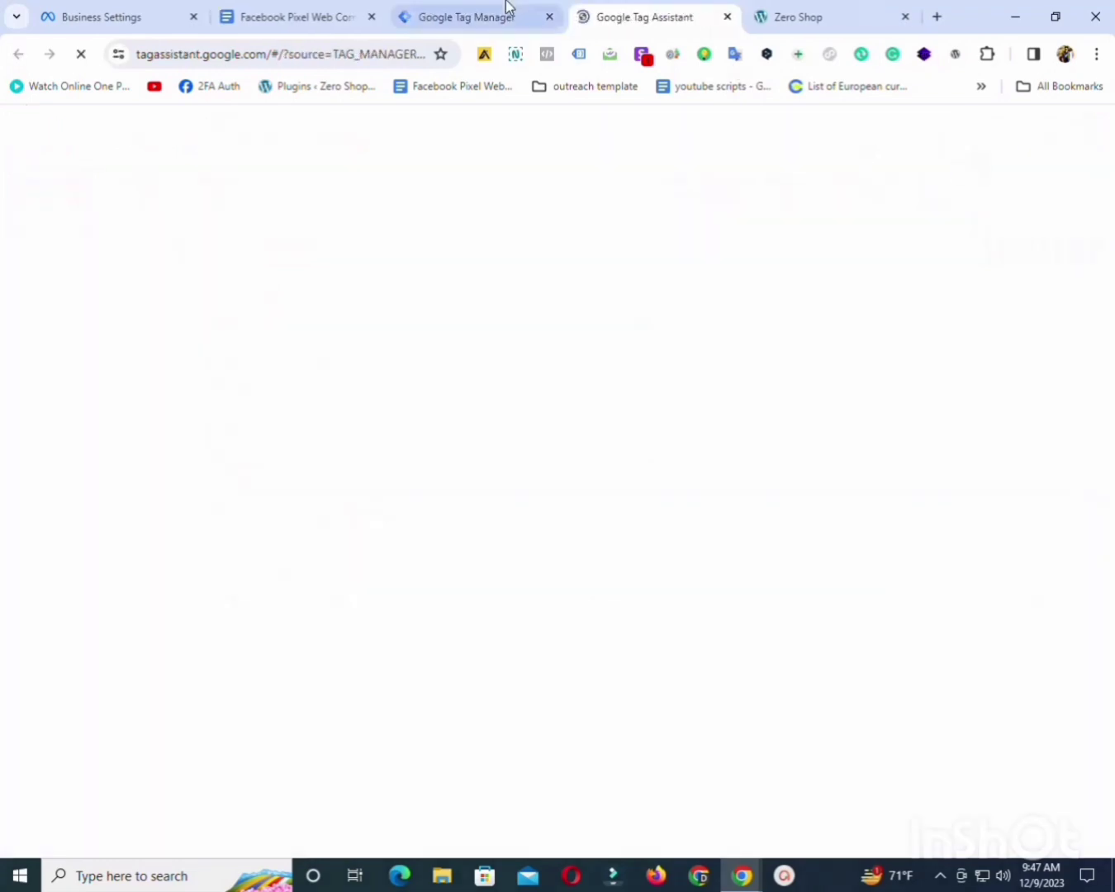
pyautogui.click(510, 6)
pyautogui.click(635, 5)
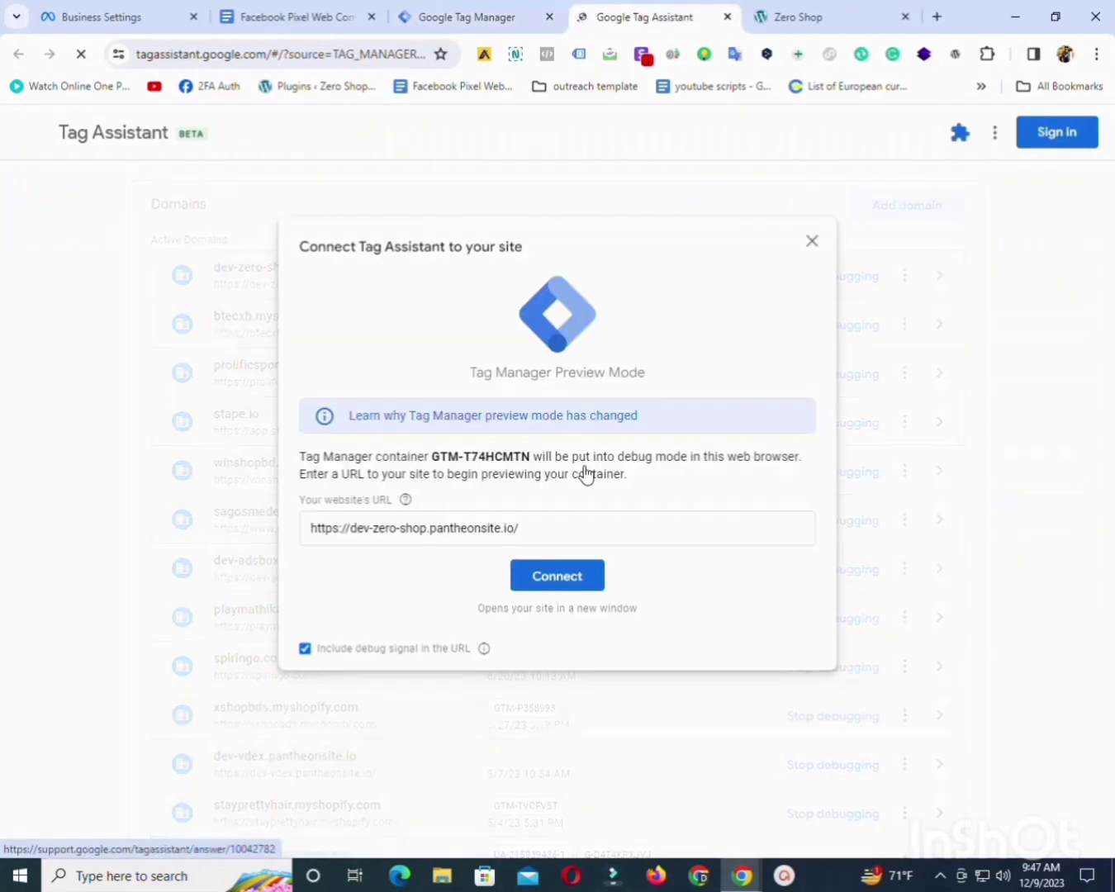
pyautogui.click(546, 581)
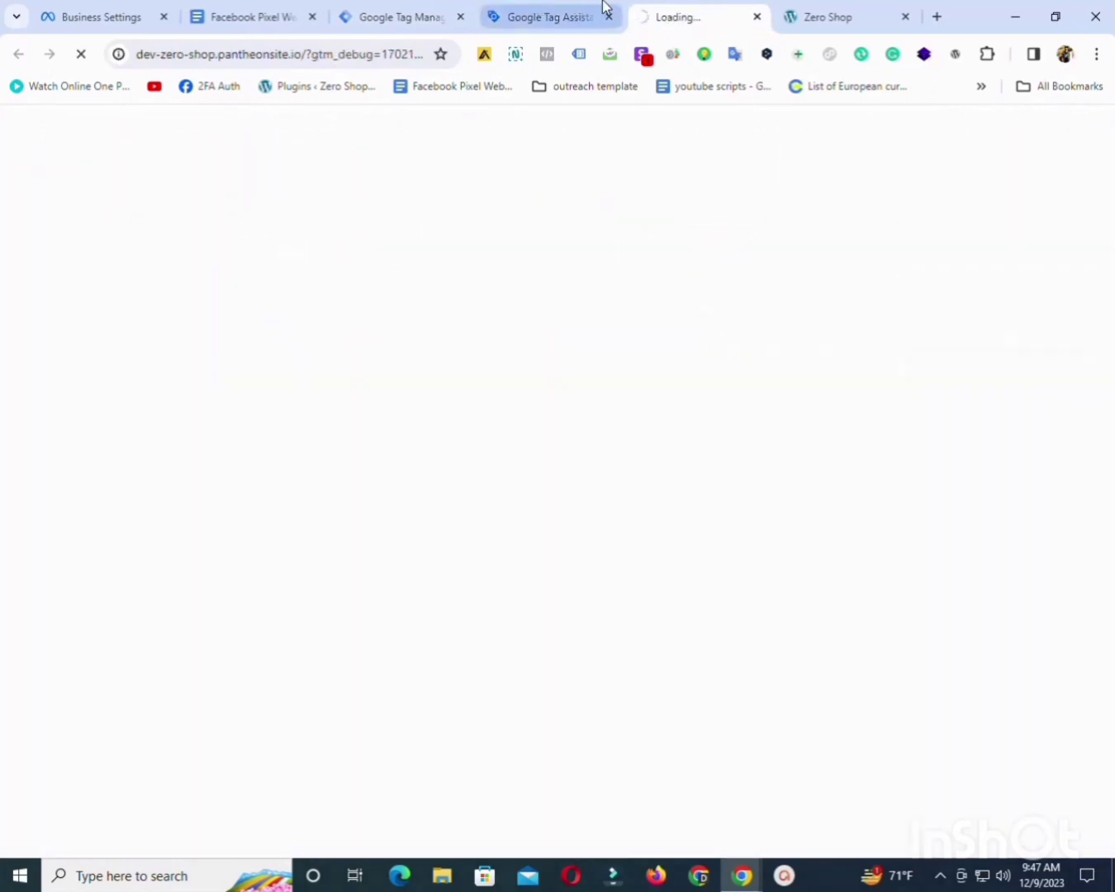
pyautogui.click(583, 11)
pyautogui.click(691, 12)
pyautogui.click(540, 7)
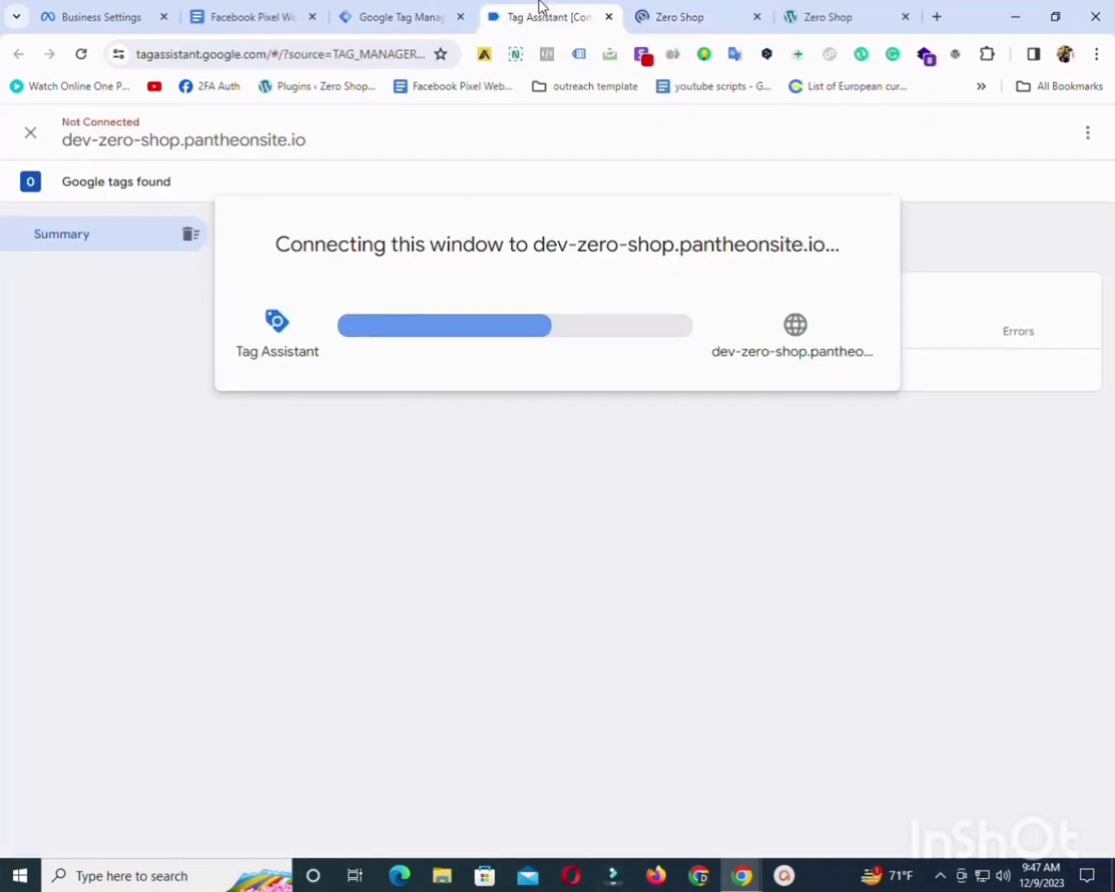
pyautogui.click(573, 443)
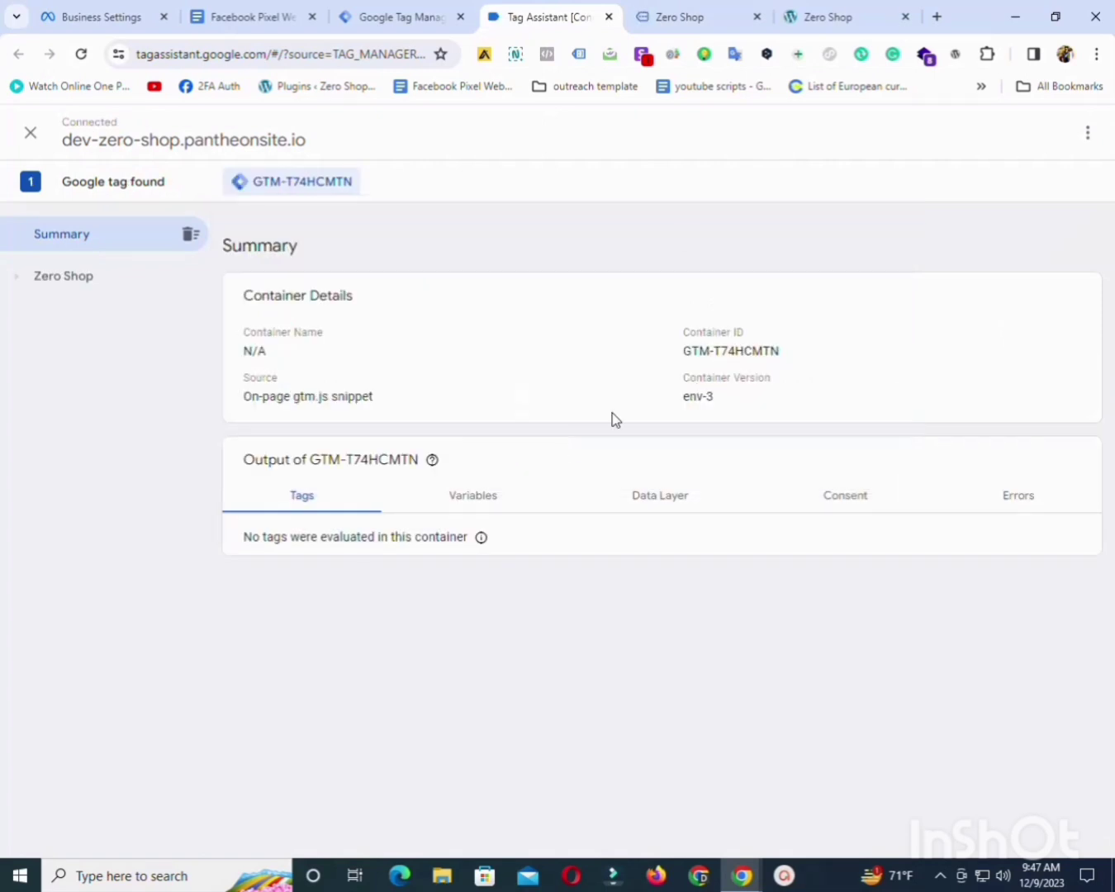
# On the connected Zero Shop site, open the Dark Brown Jeans featured product and add one to the cart.
pyautogui.click(702, 10)
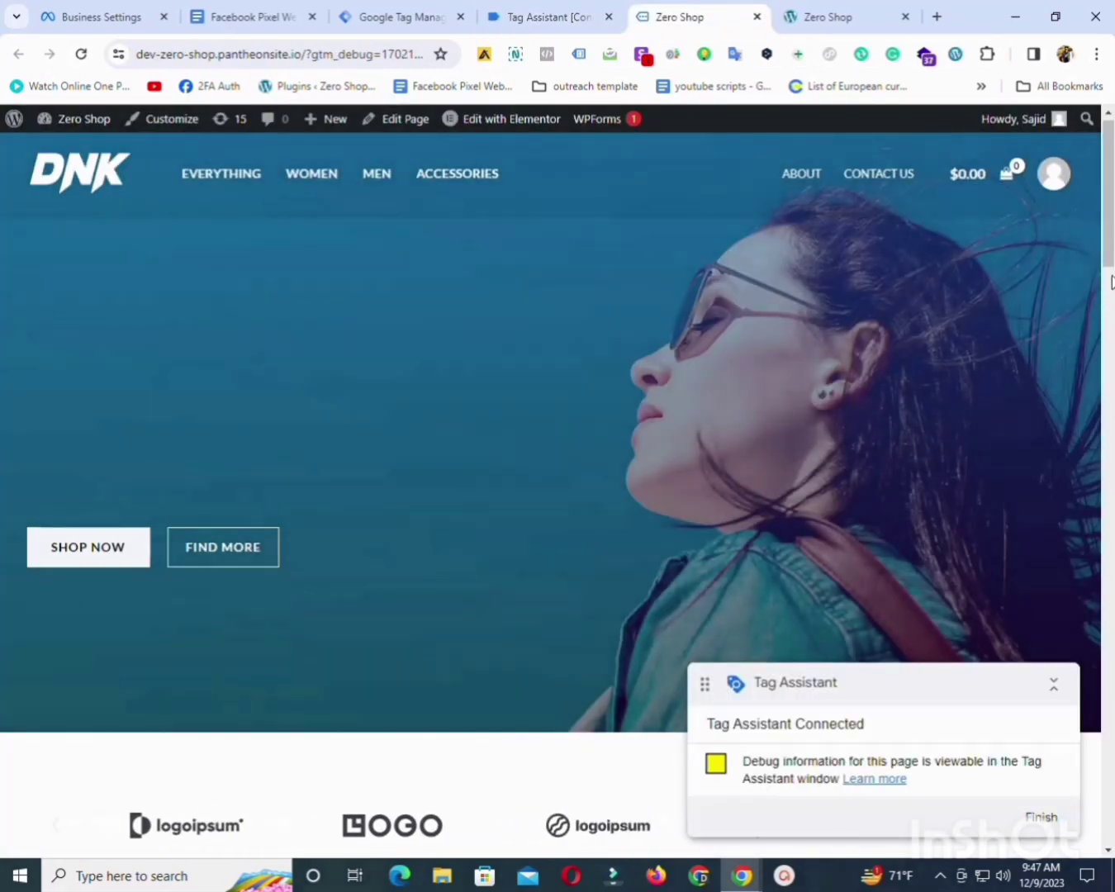
pyautogui.scroll(-15, 567, 473)
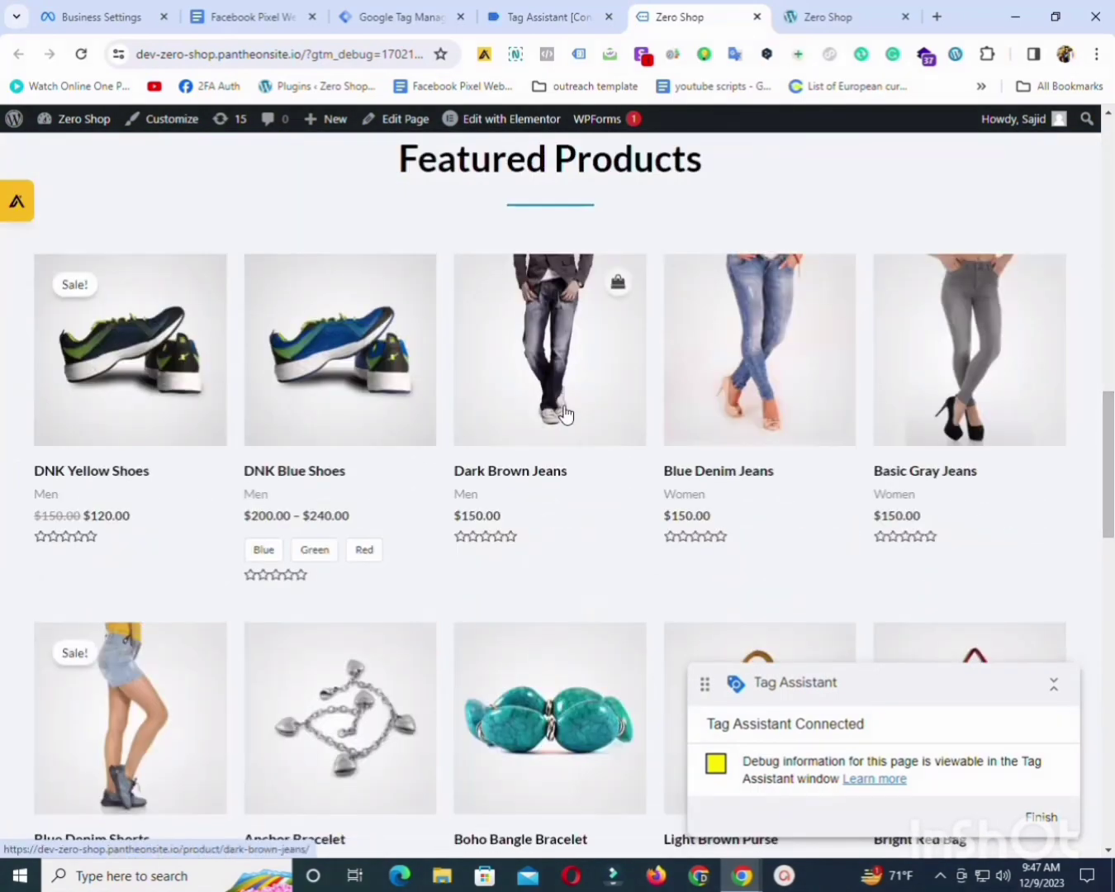
pyautogui.click(612, 336)
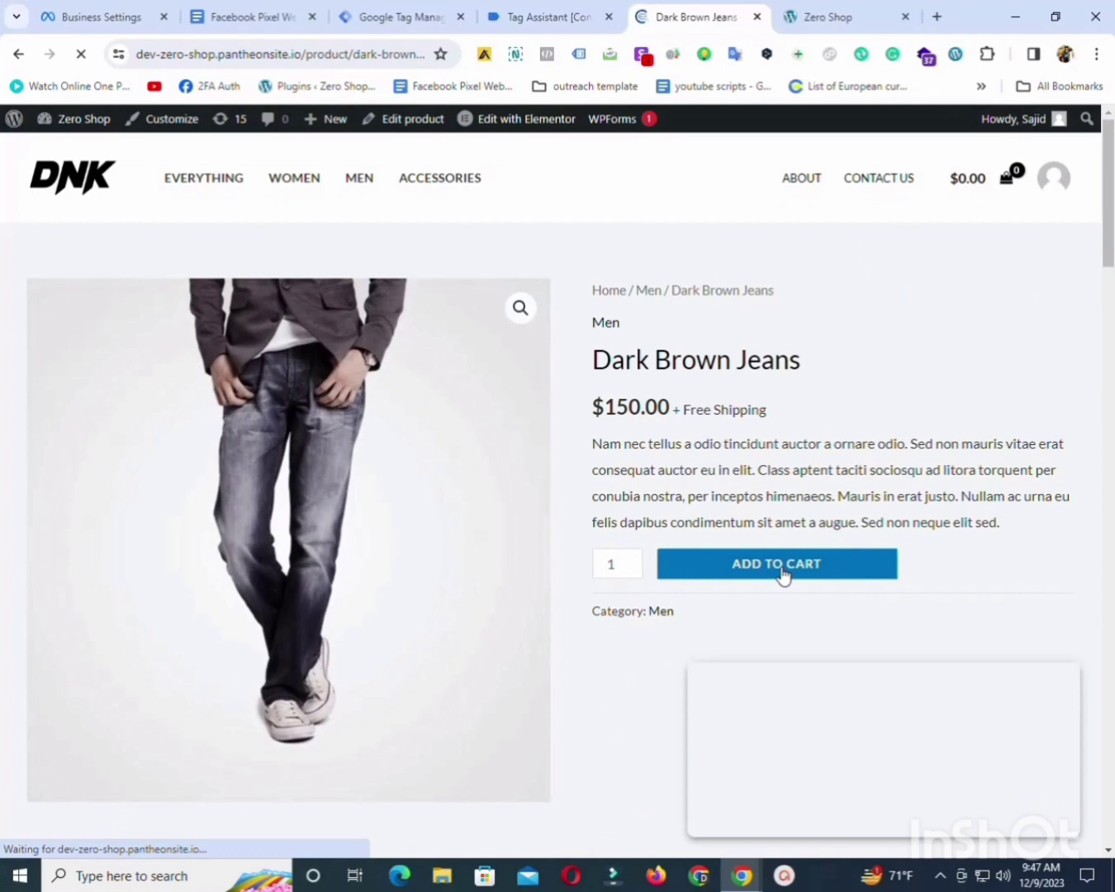
pyautogui.click(783, 575)
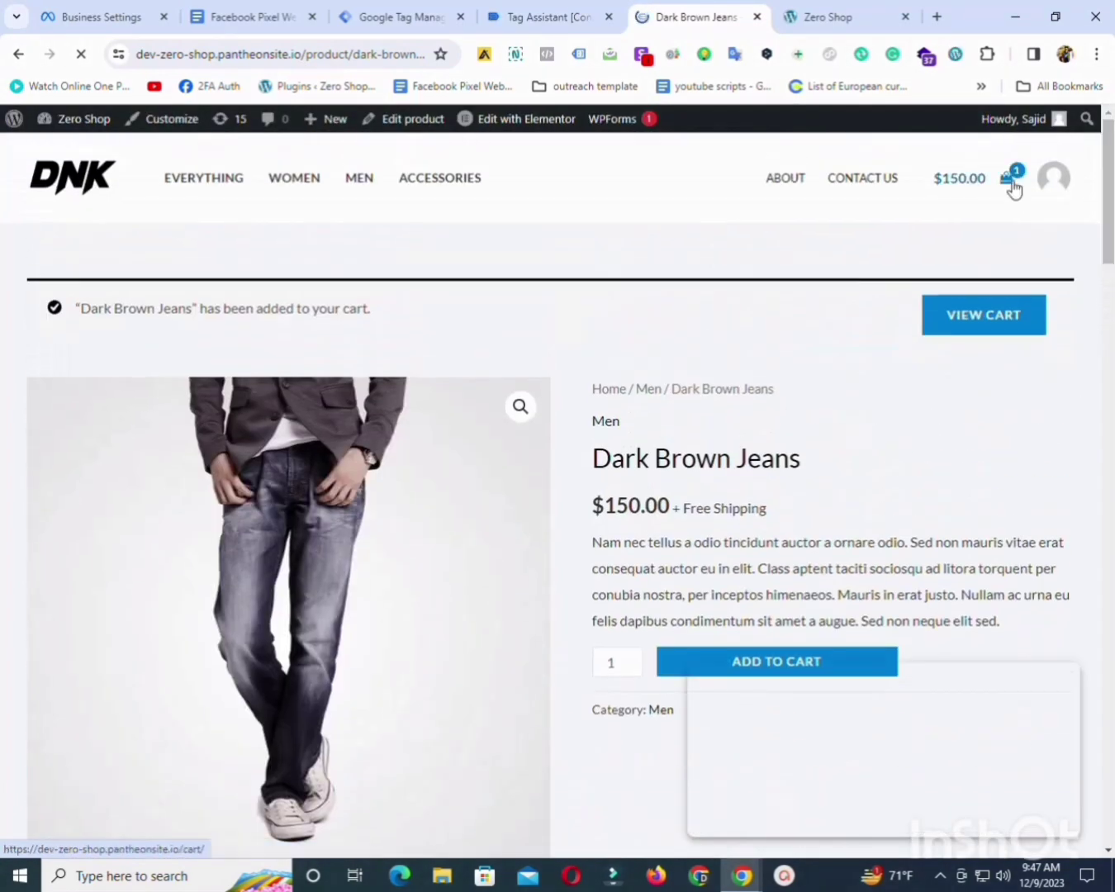
# Proceed from the cart to checkout and place the order with the prefilled billing details.
pyautogui.click(1012, 183)
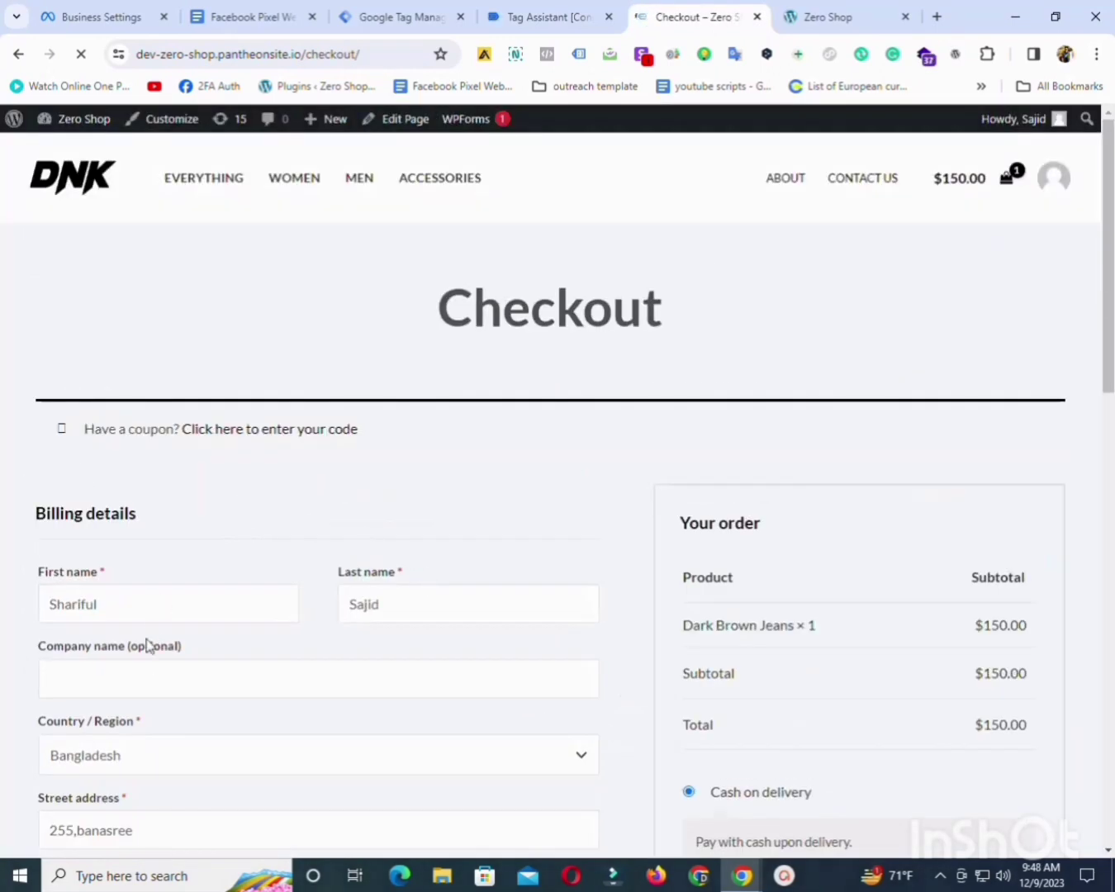
pyautogui.click(271, 688)
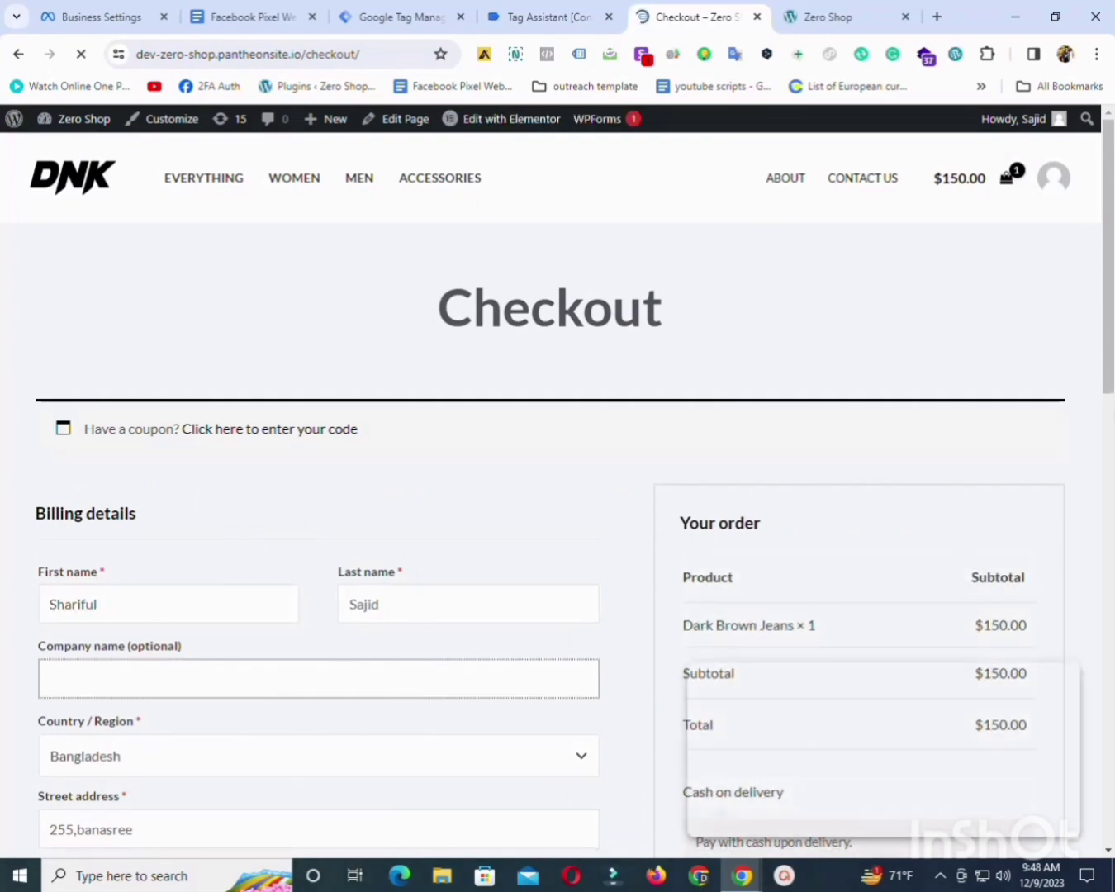
pyautogui.moveTo(1108, 343); pyautogui.dragTo(1108, 624)
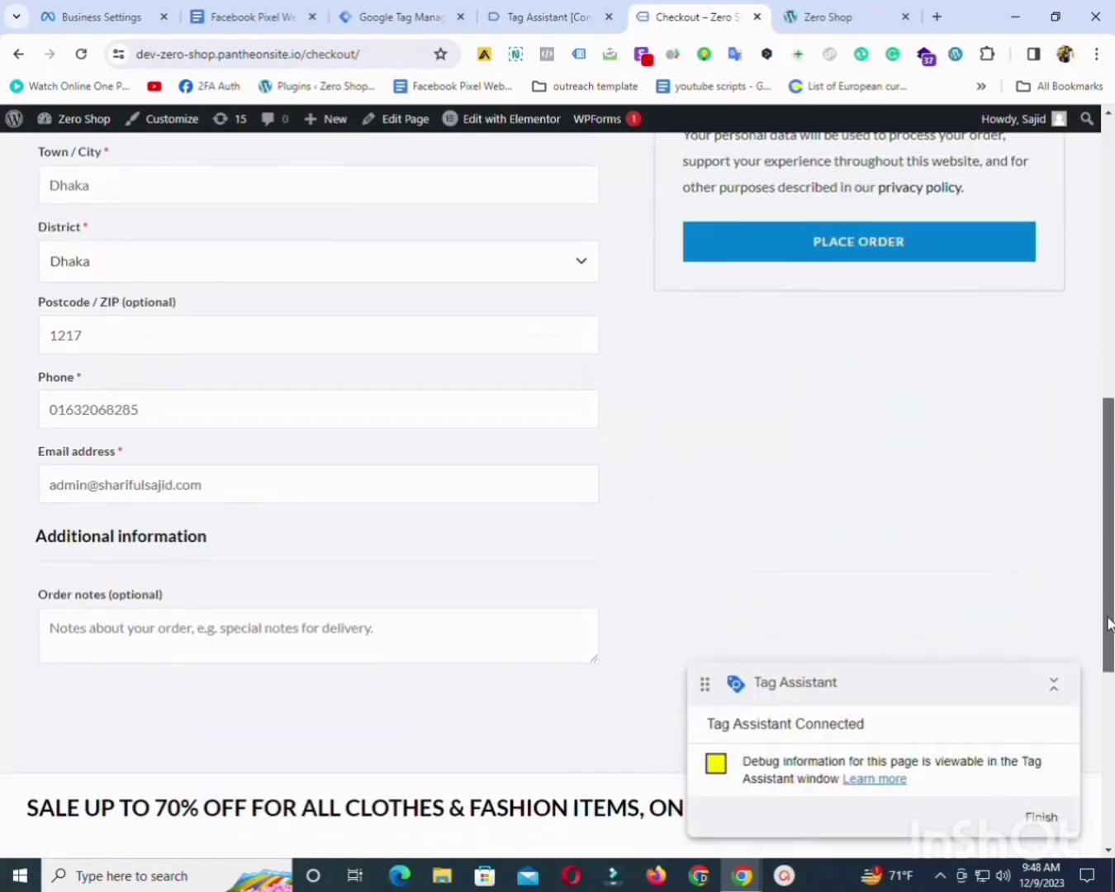
pyautogui.click(837, 251)
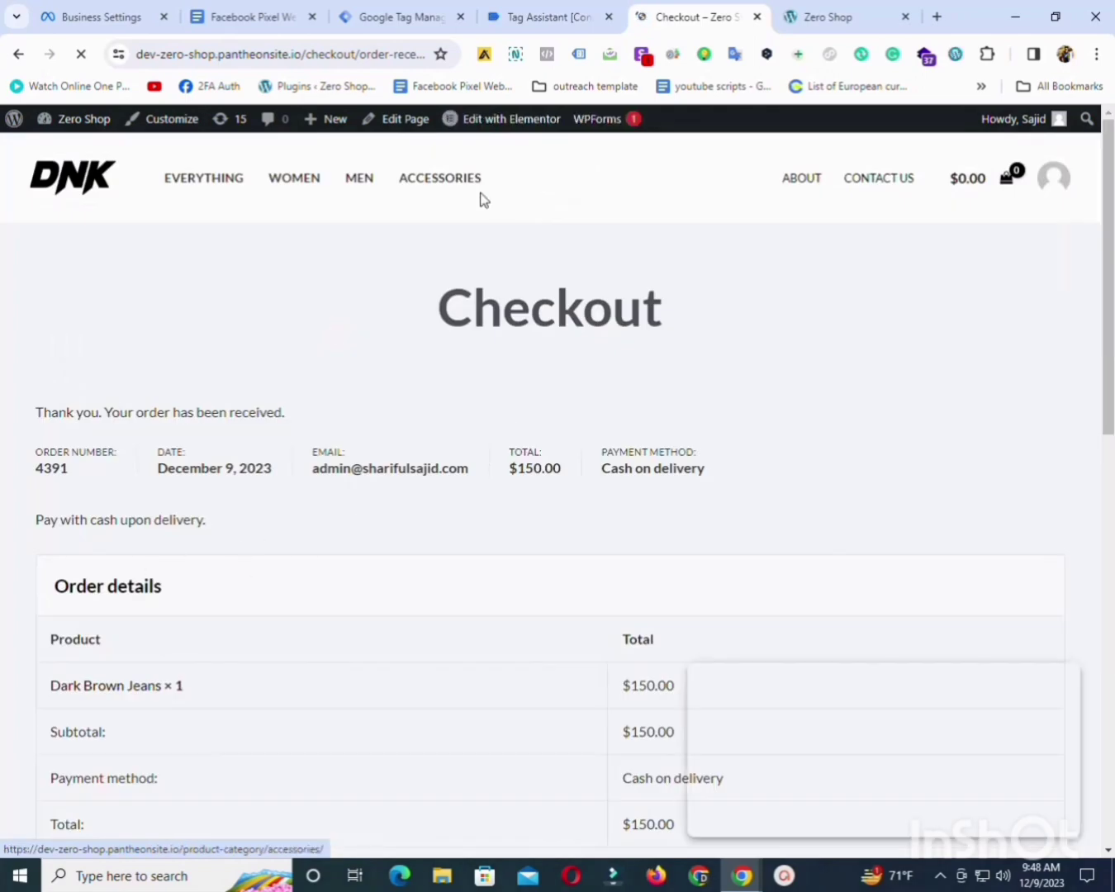
# Review the purchase, begin_checkout and view_cart events recorded in Tag Assistant.
pyautogui.click(537, 16)
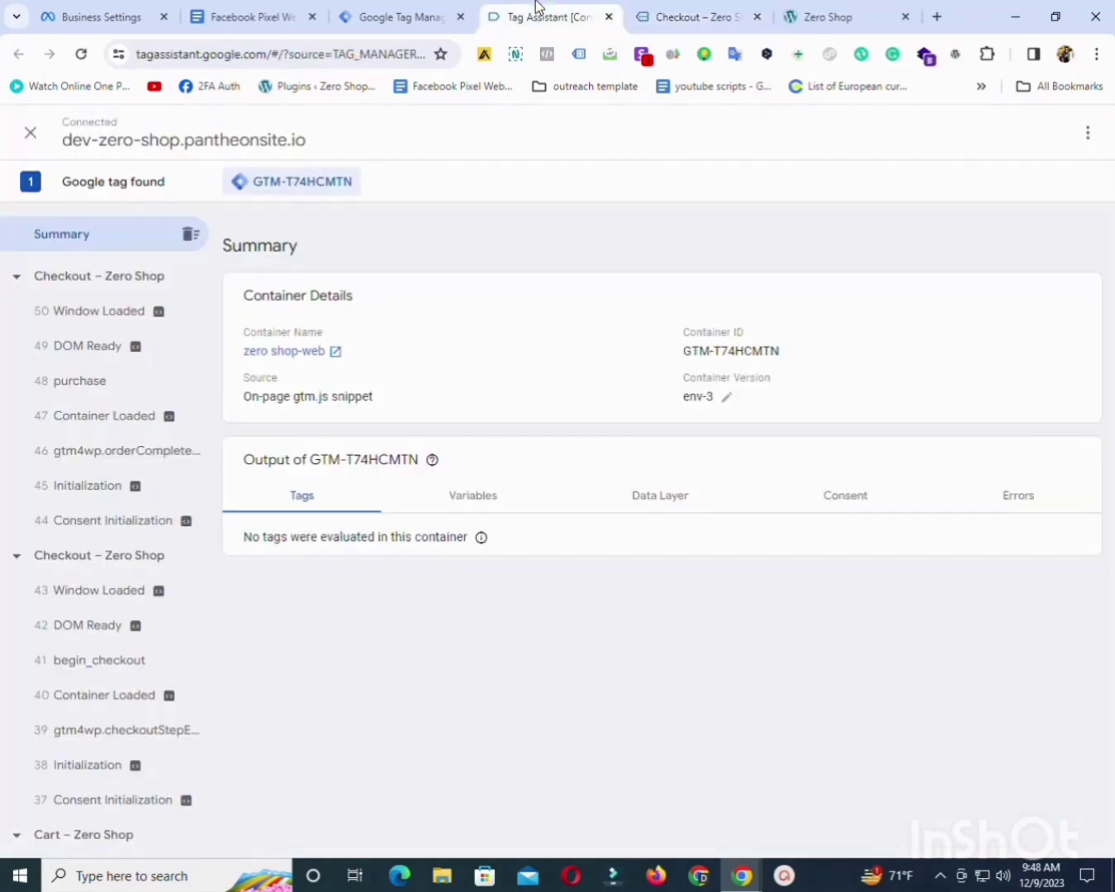
pyautogui.click(82, 384)
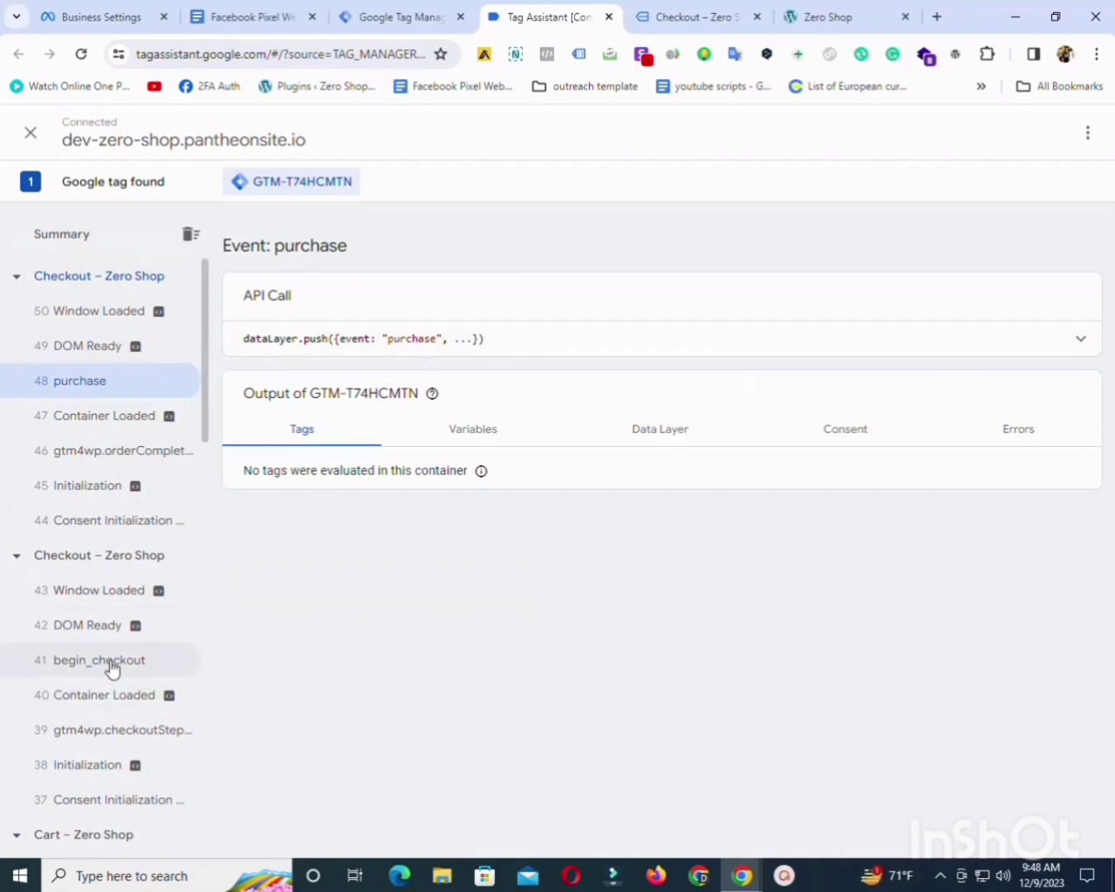
pyautogui.click(141, 653)
pyautogui.scroll(-4, 214, 510)
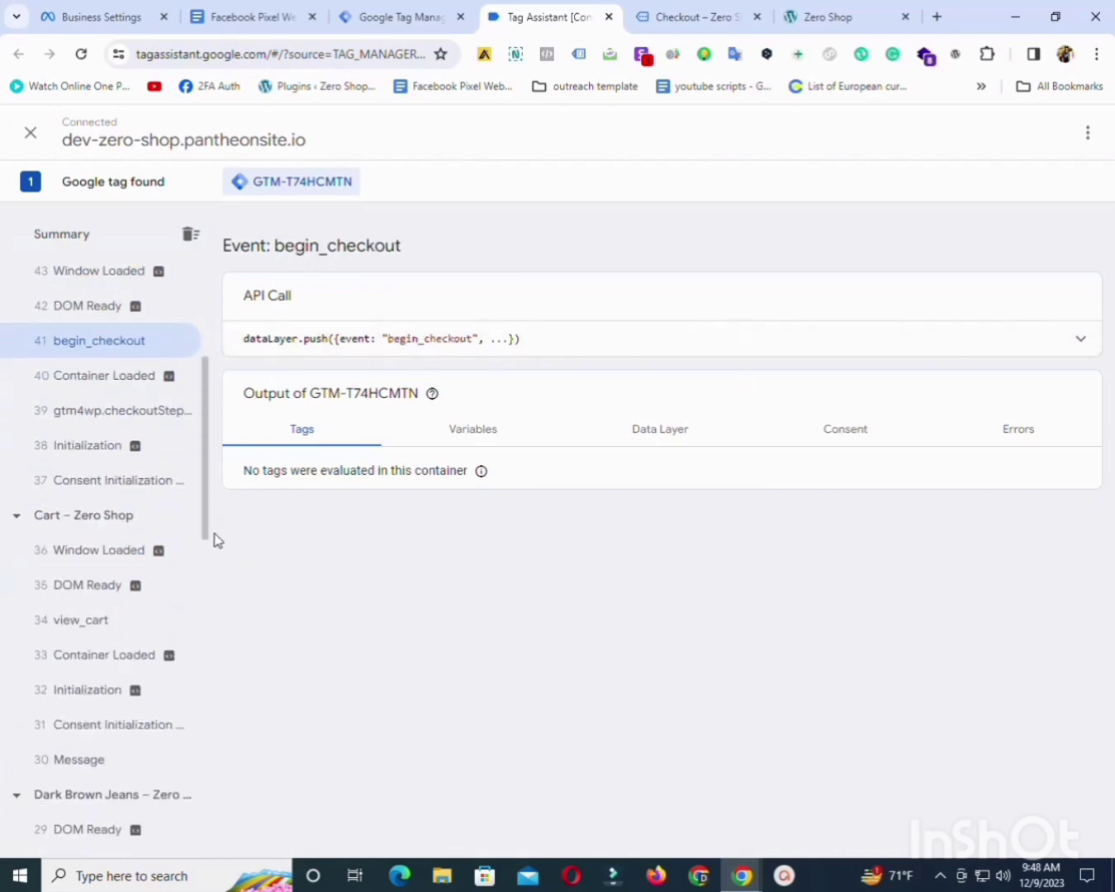
pyautogui.click(87, 620)
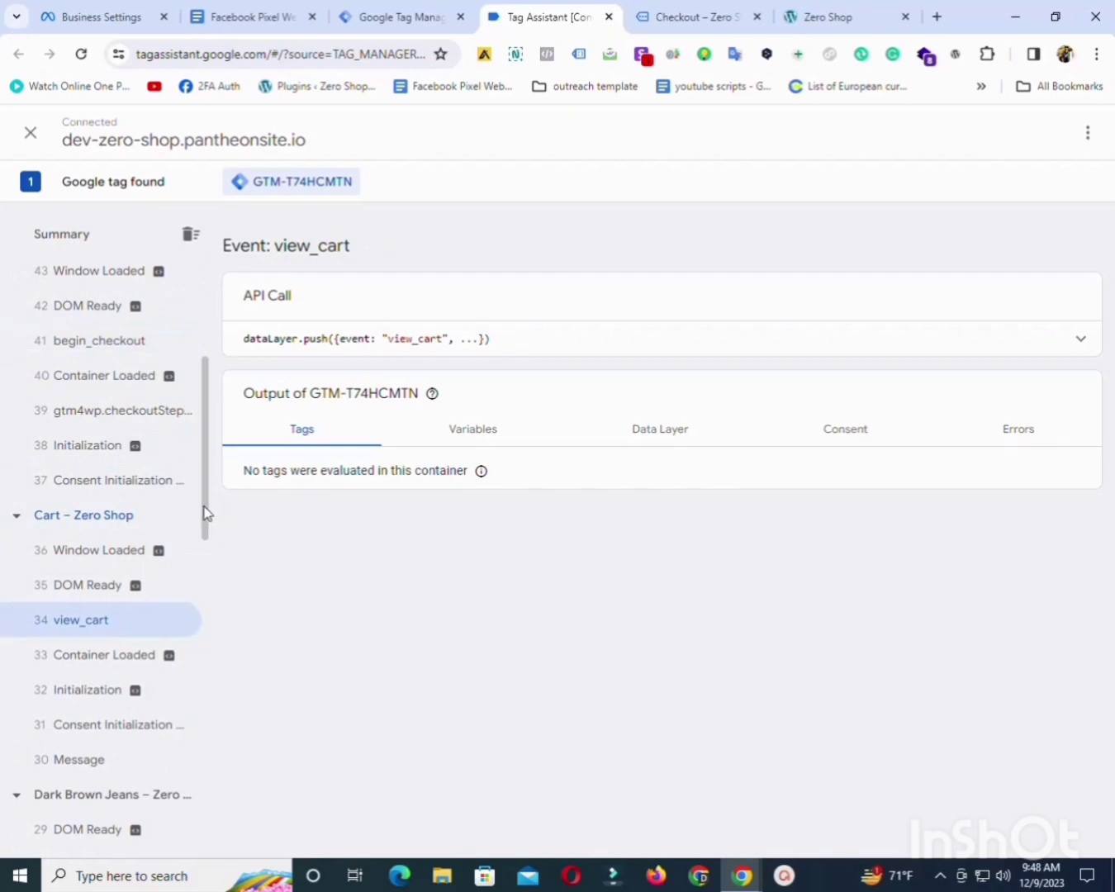
# Examine the data layer of the purchase event, including its customer, order and ecommerce item values.
pyautogui.scroll(4, 209, 454)
pyautogui.click(107, 384)
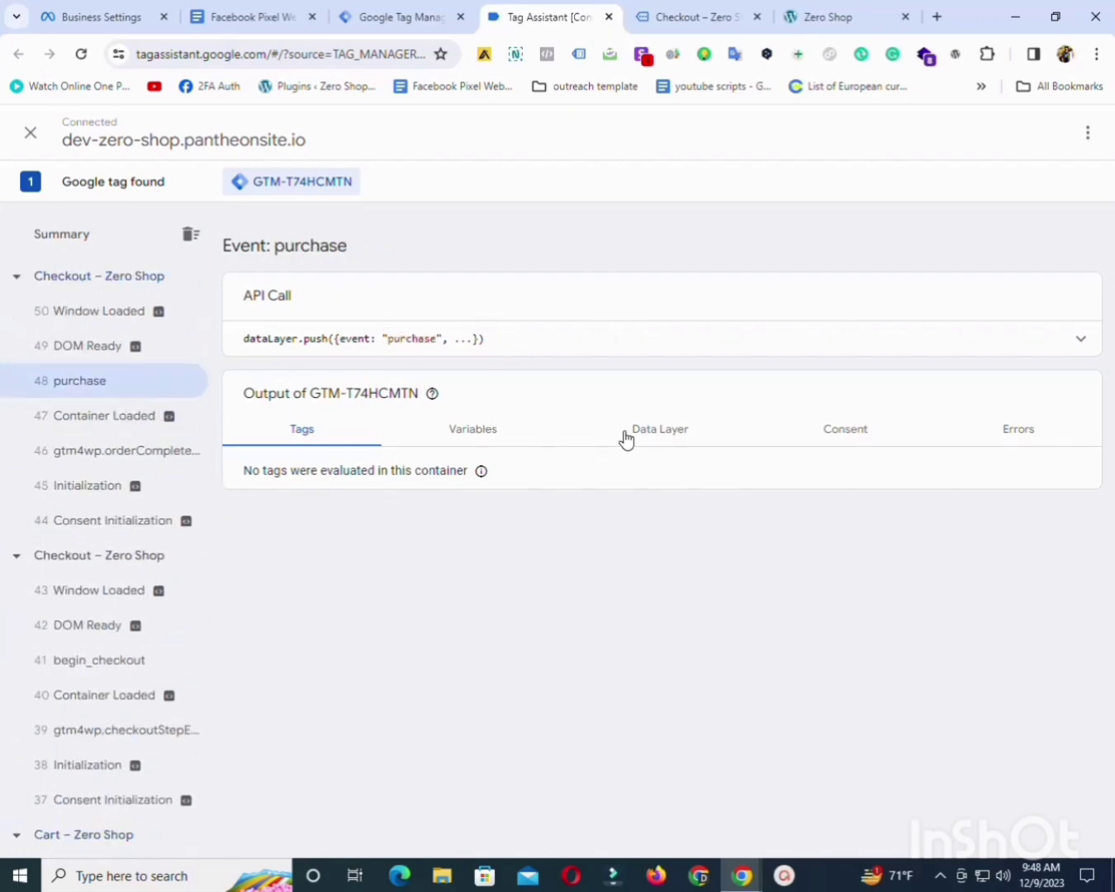
pyautogui.click(627, 439)
pyautogui.scroll(-6, 754, 448)
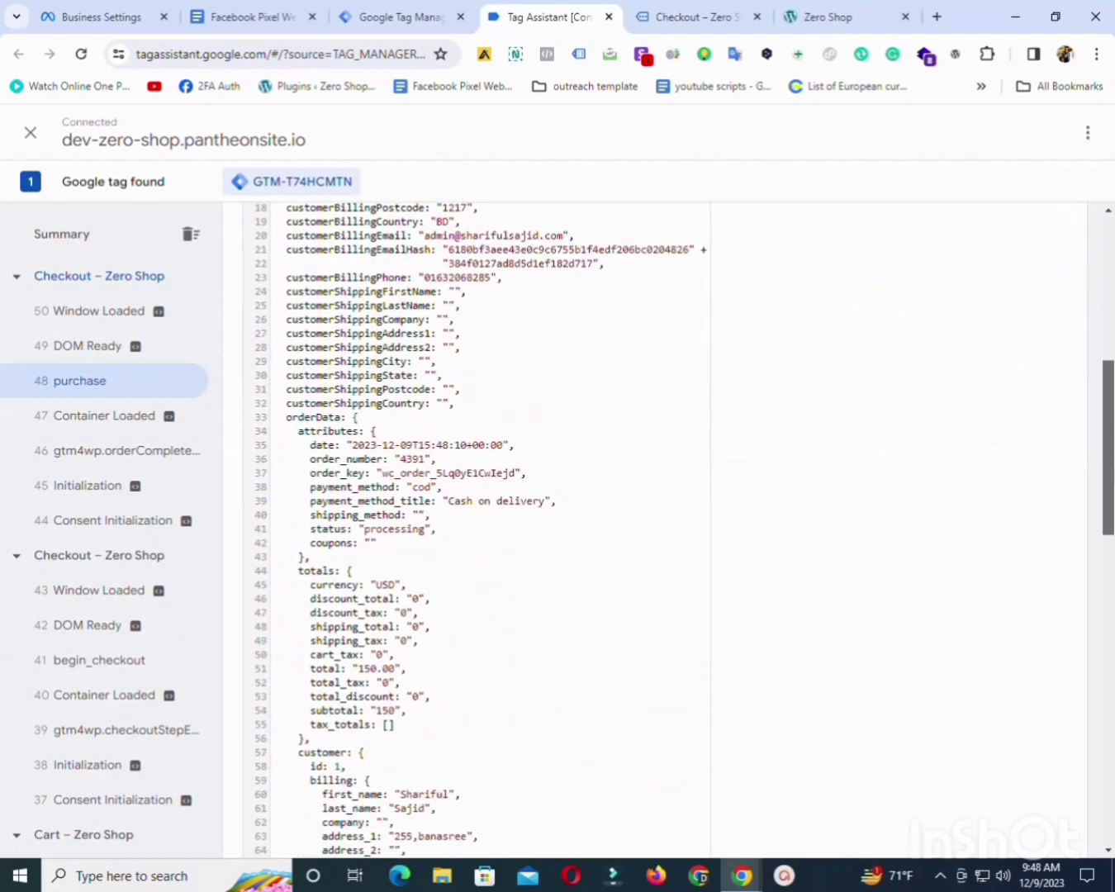
pyautogui.scroll(-8, 480, 529)
pyautogui.scroll(4, 479, 528)
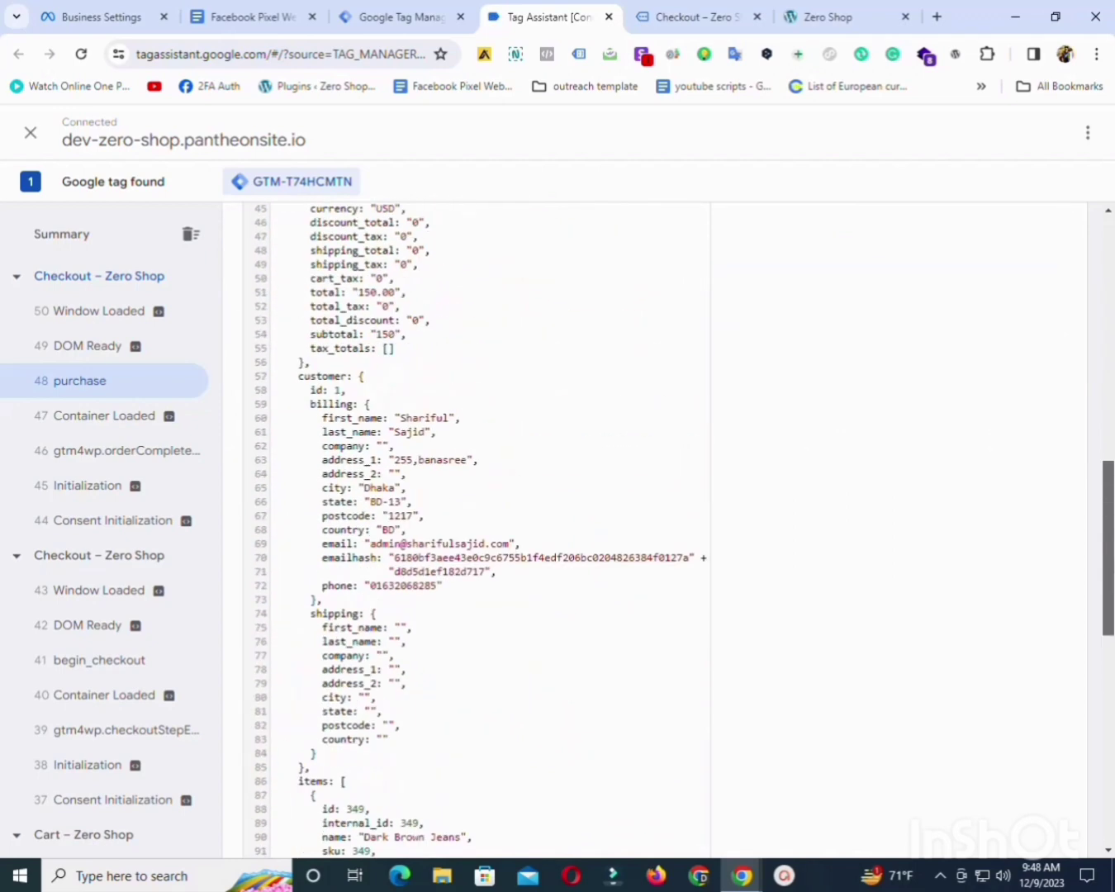
pyautogui.scroll(10, 480, 529)
pyautogui.scroll(-12, 480, 528)
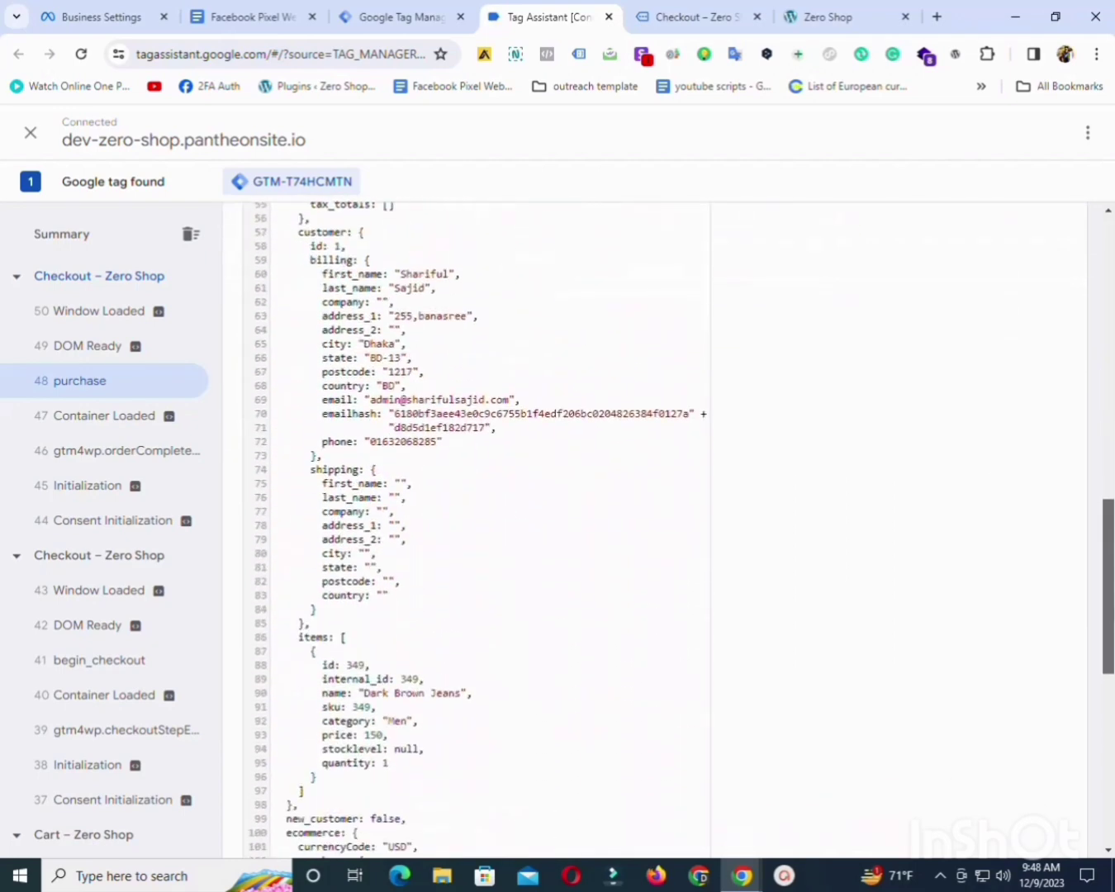
pyautogui.scroll(-8, 664, 680)
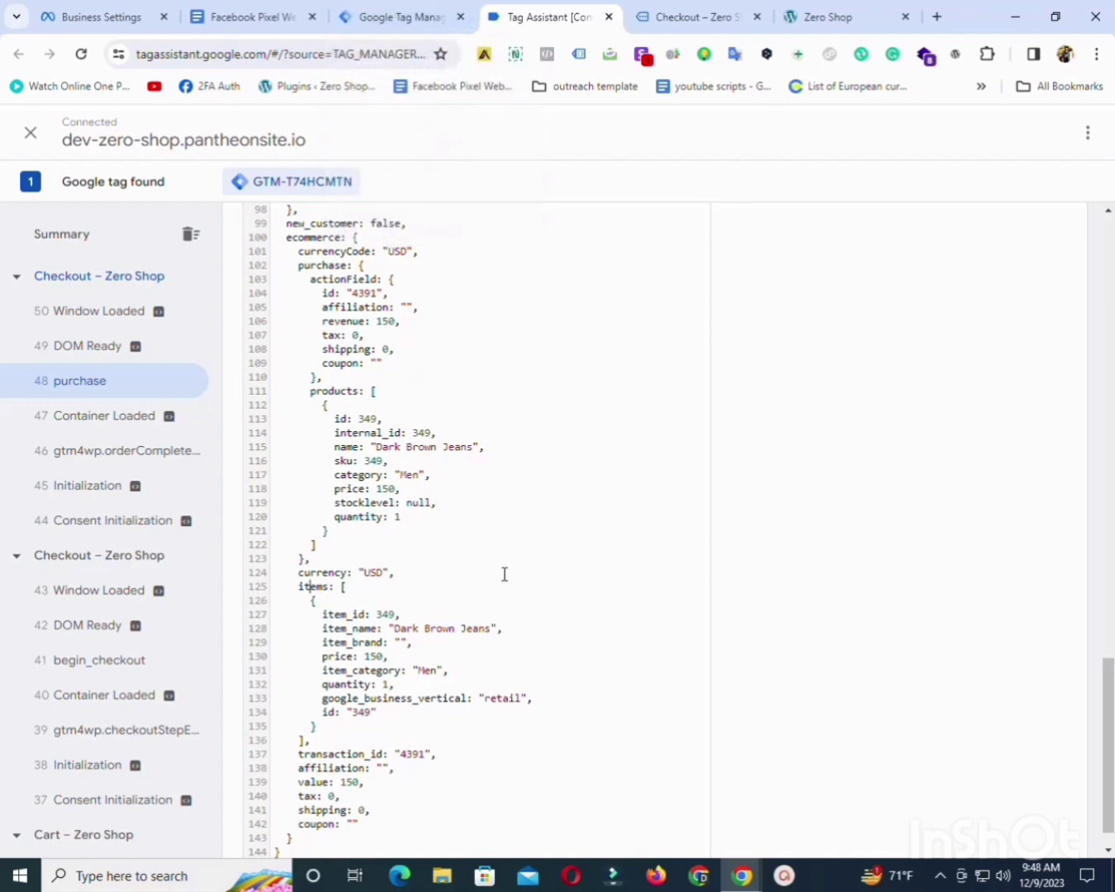
pyautogui.click(421, 8)
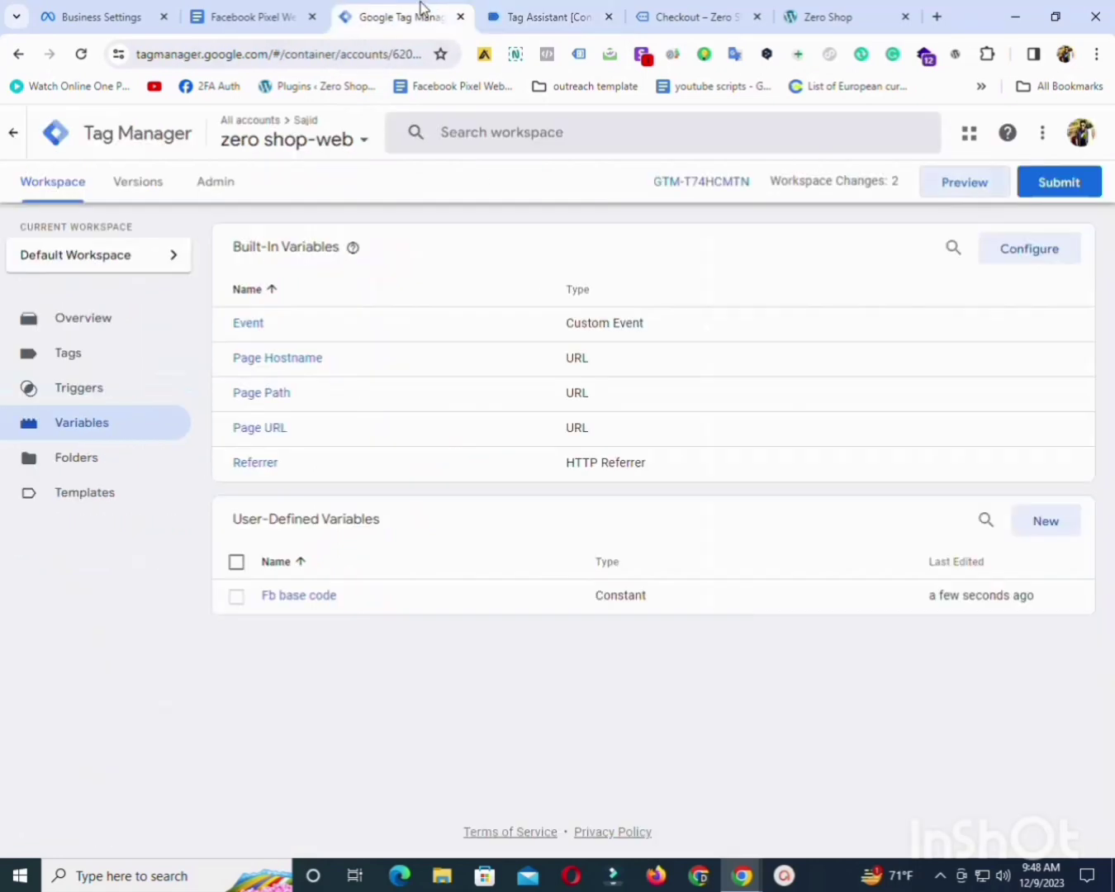
pyautogui.click(516, 18)
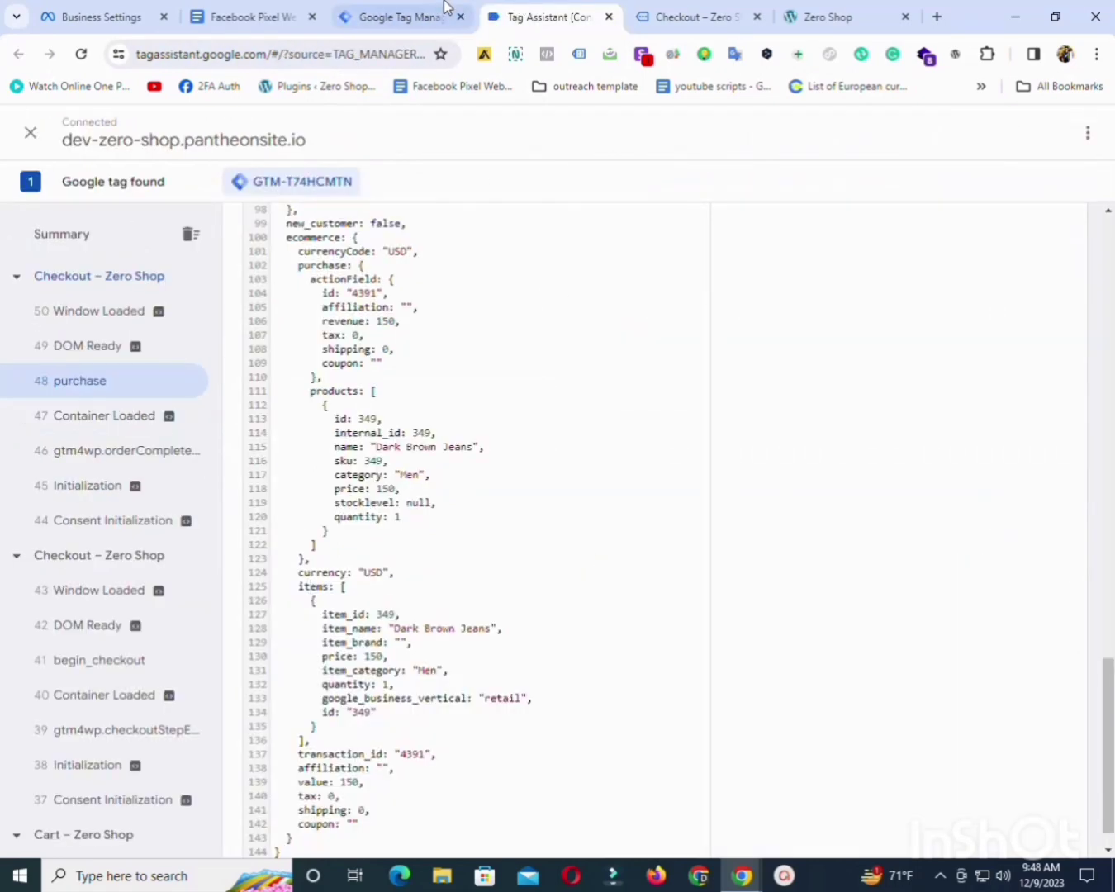
pyautogui.click(436, 9)
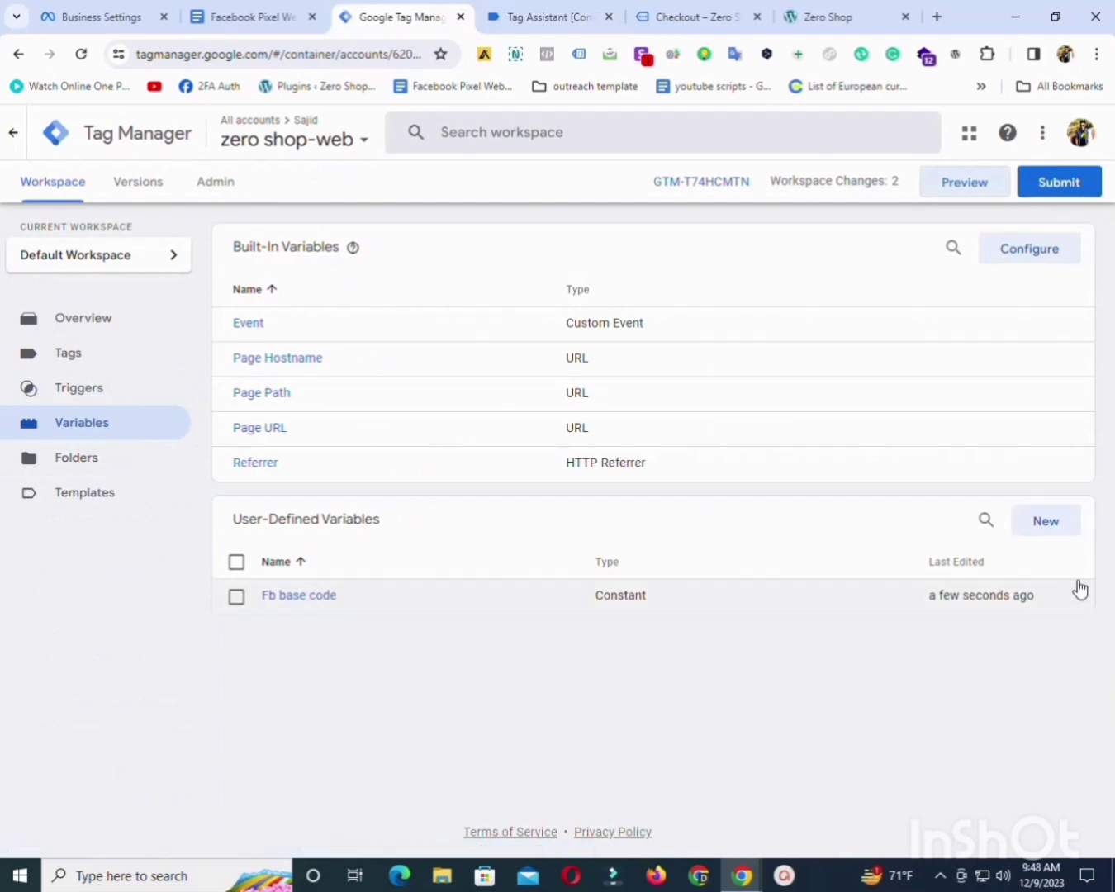
# Copy the variable name "dlv - item_name" from the ViewContent variables in the Facebook Pixel Web Conversion Tracking document.
pyautogui.click(293, 8)
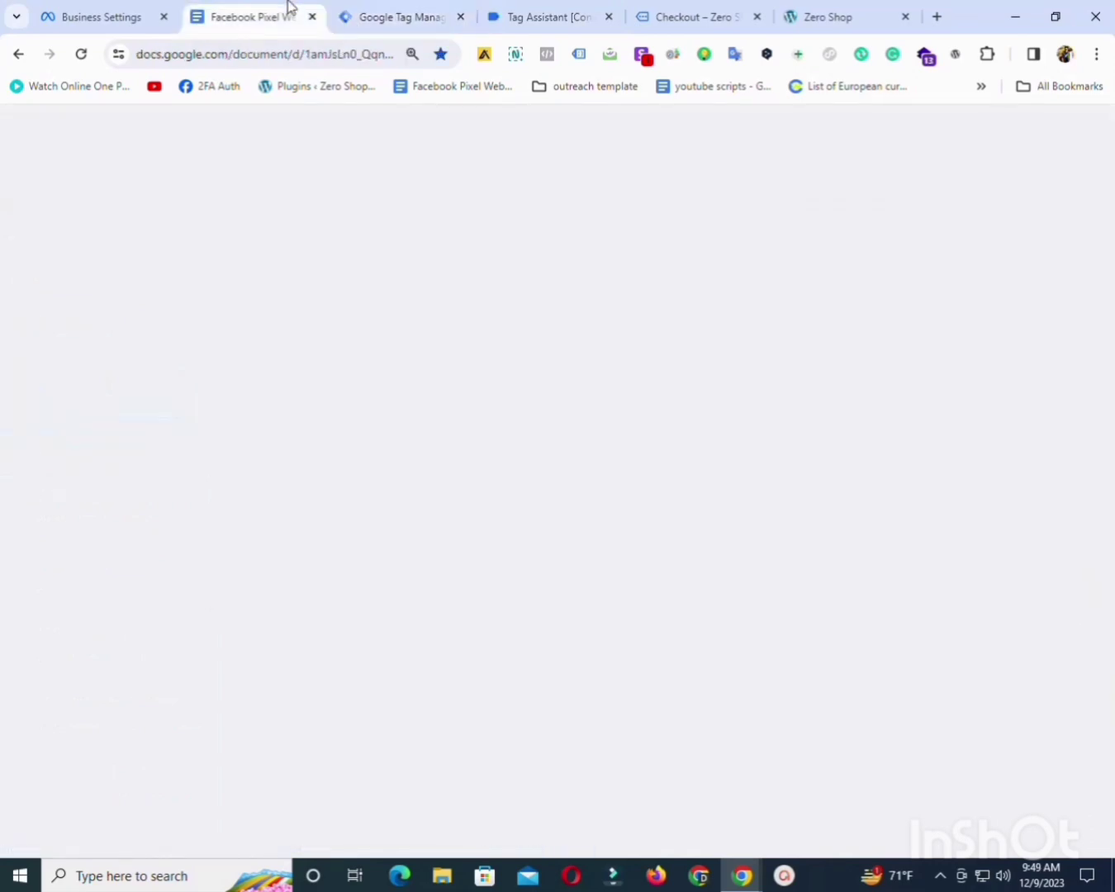
pyautogui.moveTo(1113, 287); pyautogui.dragTo(1113, 306)
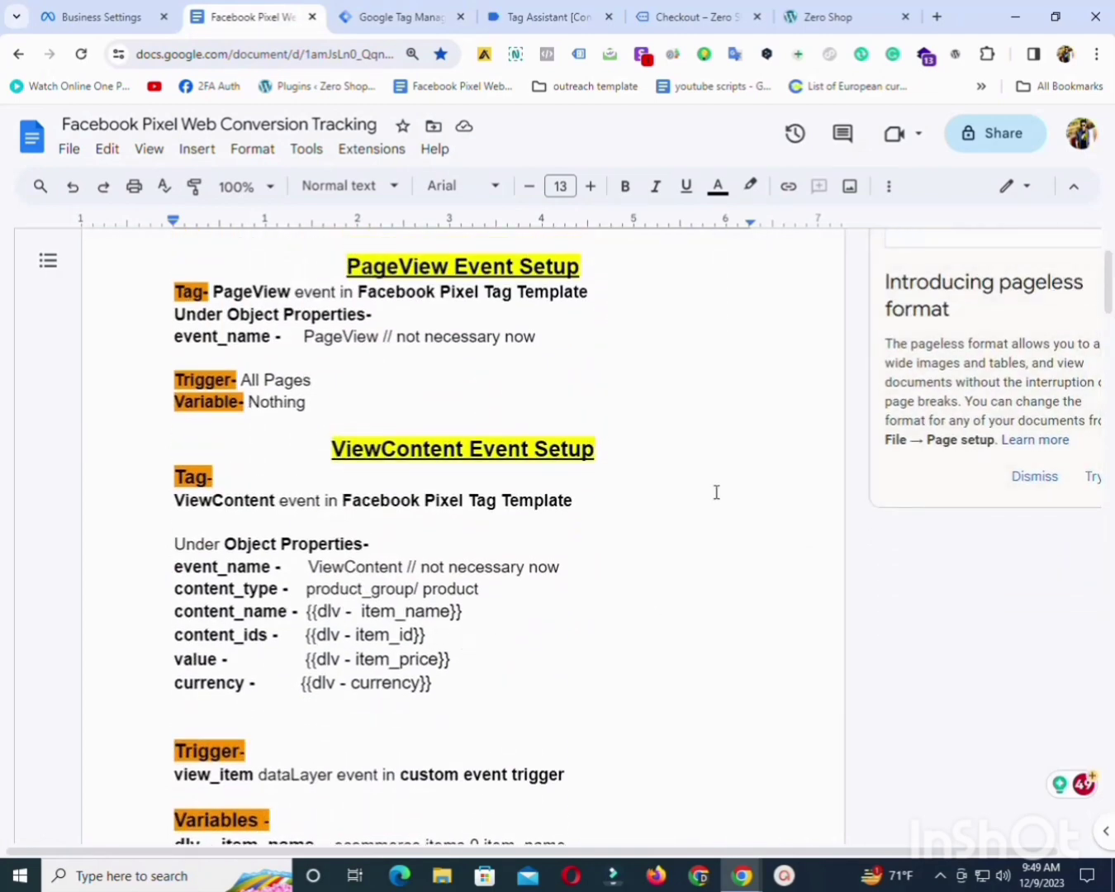
pyautogui.scroll(-3, 561, 503)
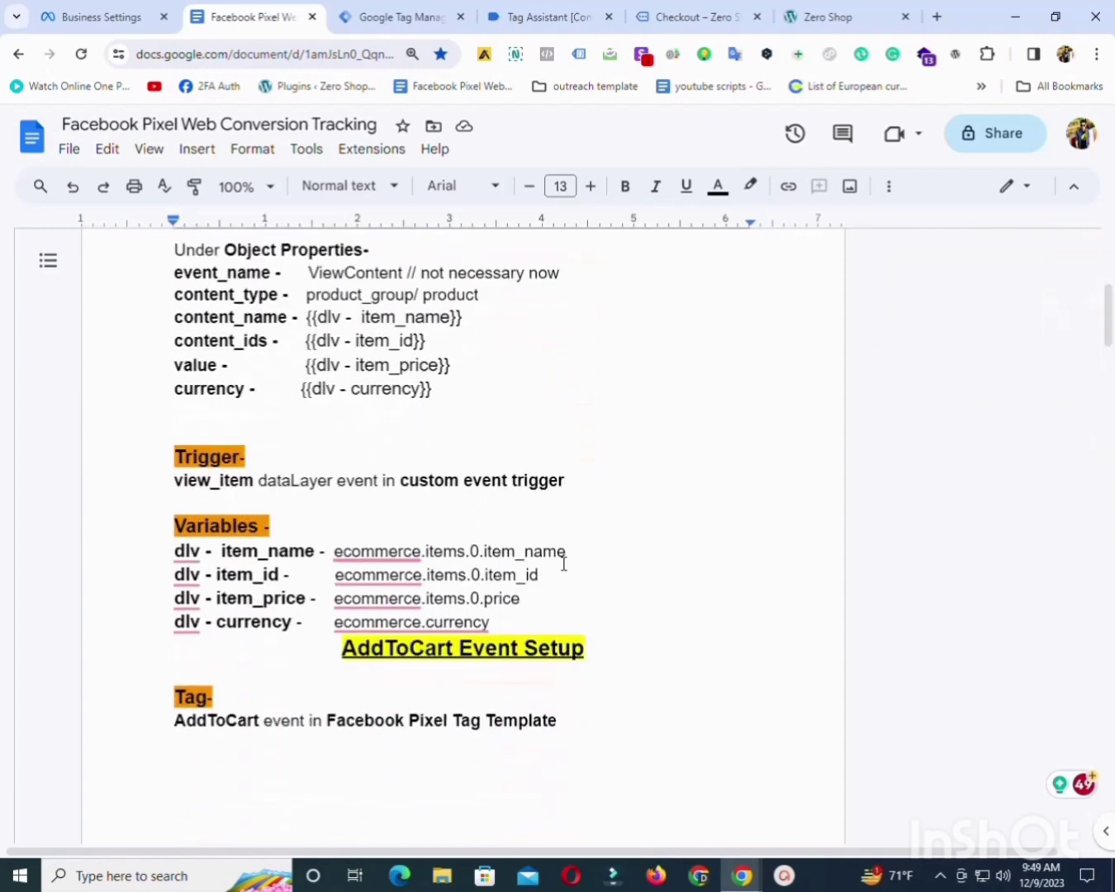
pyautogui.moveTo(585, 560); pyautogui.dragTo(351, 551)
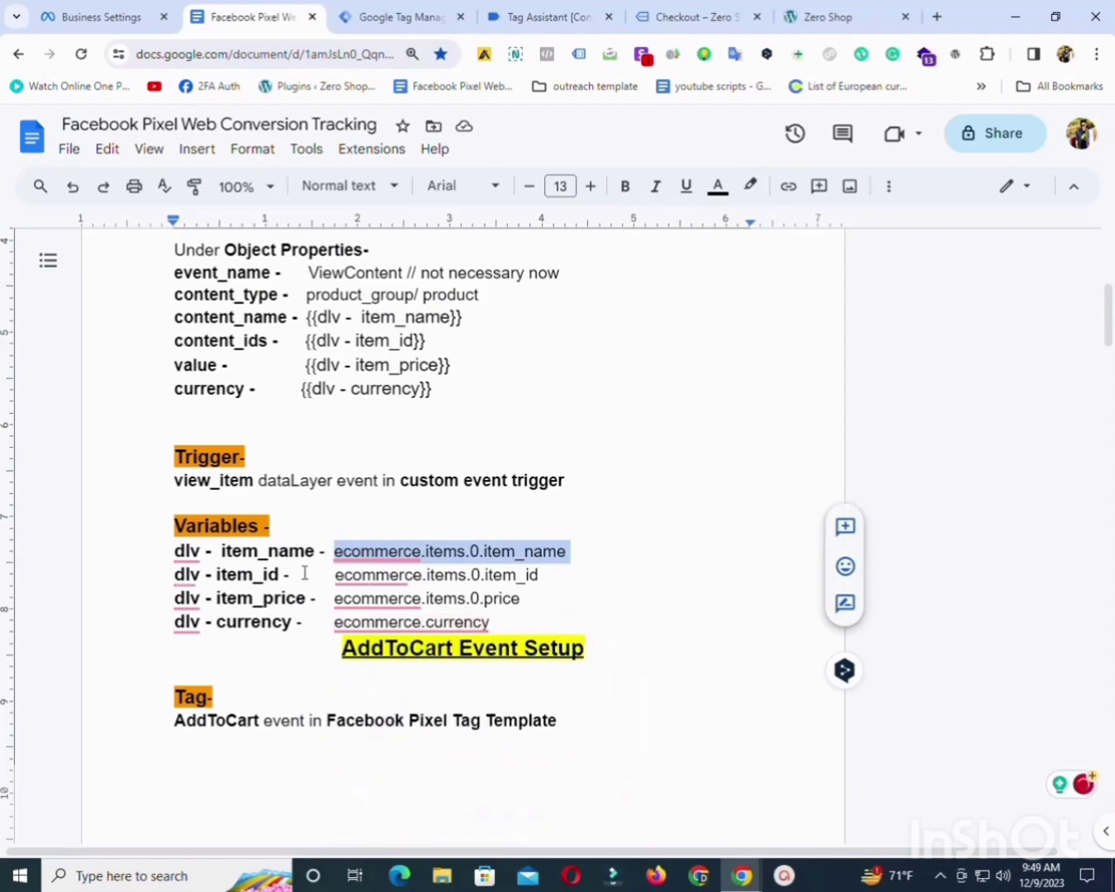
pyautogui.moveTo(317, 550); pyautogui.dragTo(183, 552)
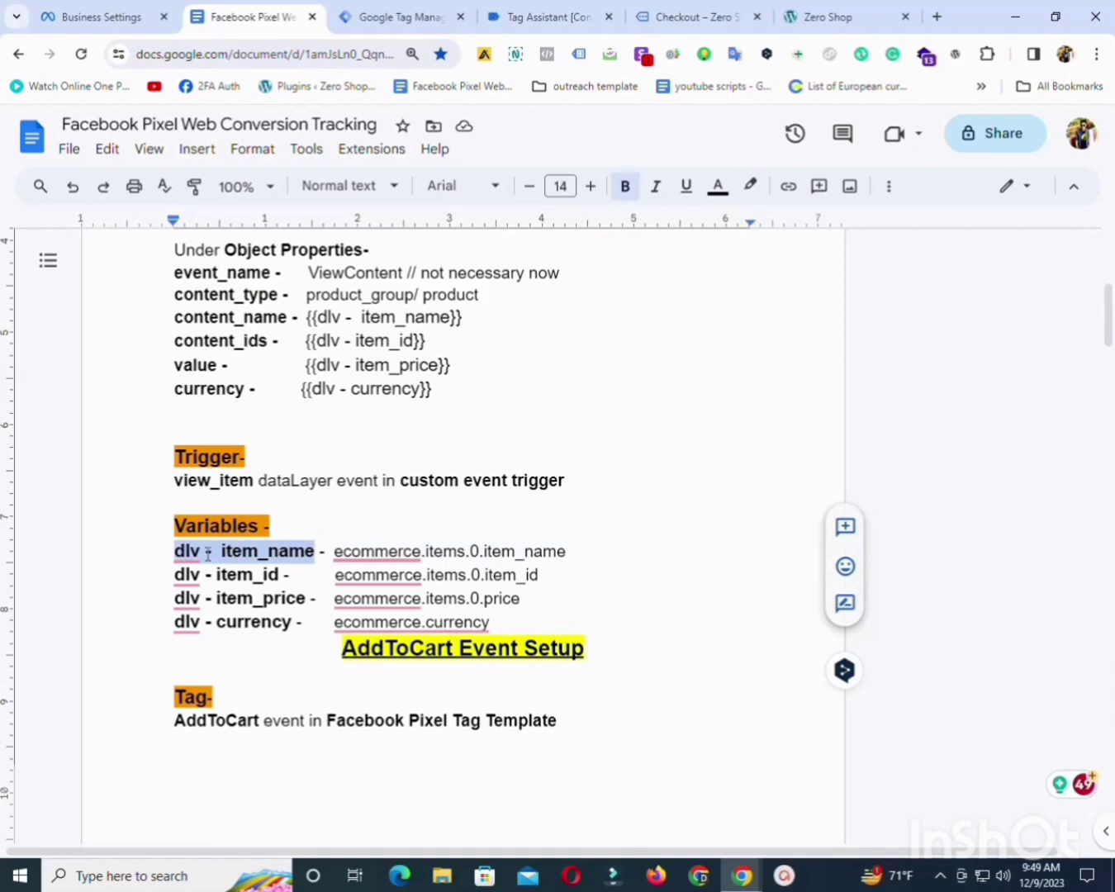
pyautogui.rightClick(207, 553)
pyautogui.click(297, 413)
# Switch to Google Tag Manager and start a new user-defined variable.
pyautogui.click(422, 12)
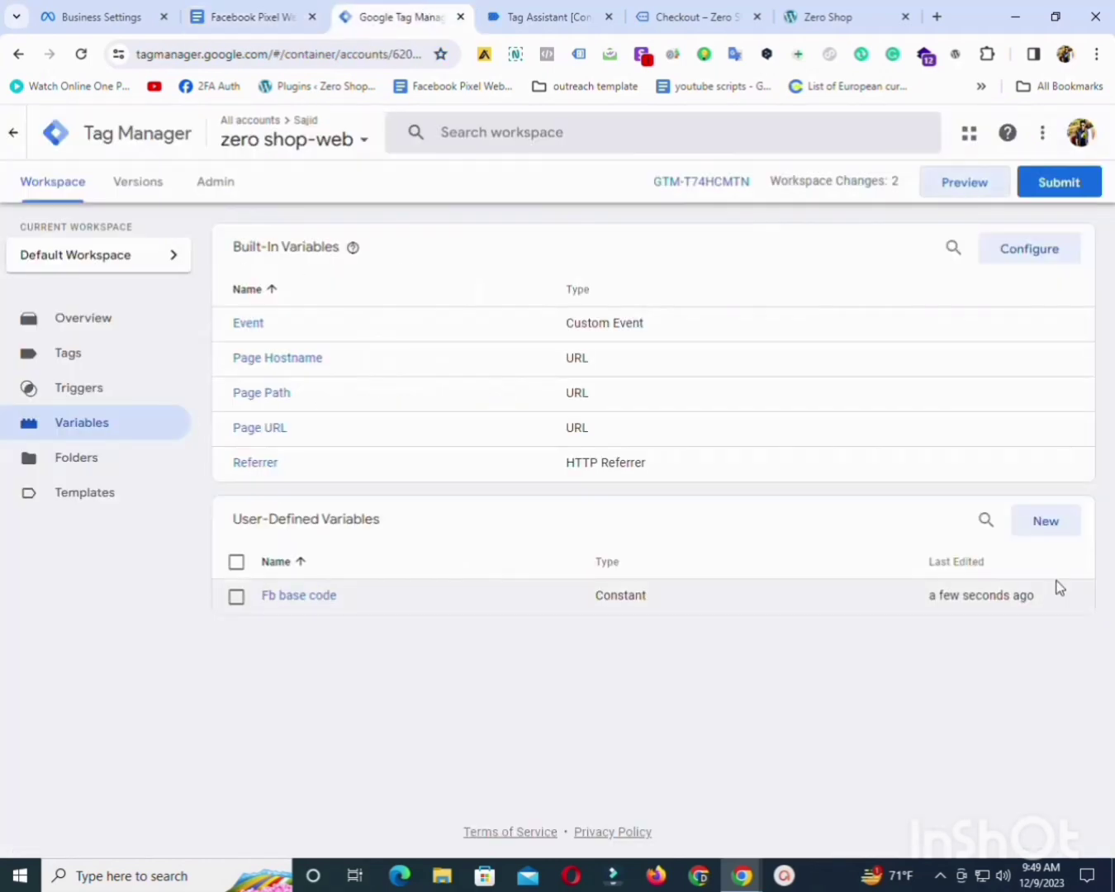
pyautogui.click(1044, 521)
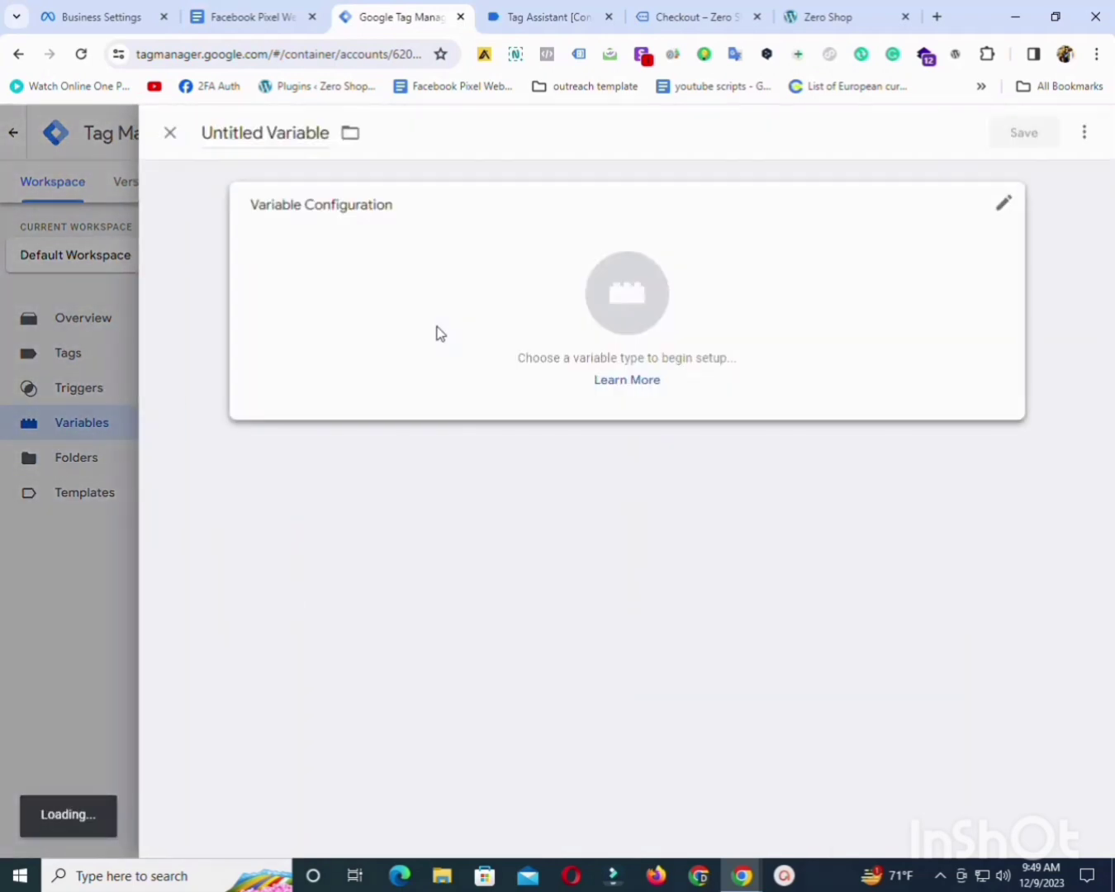
pyautogui.click(293, 134)
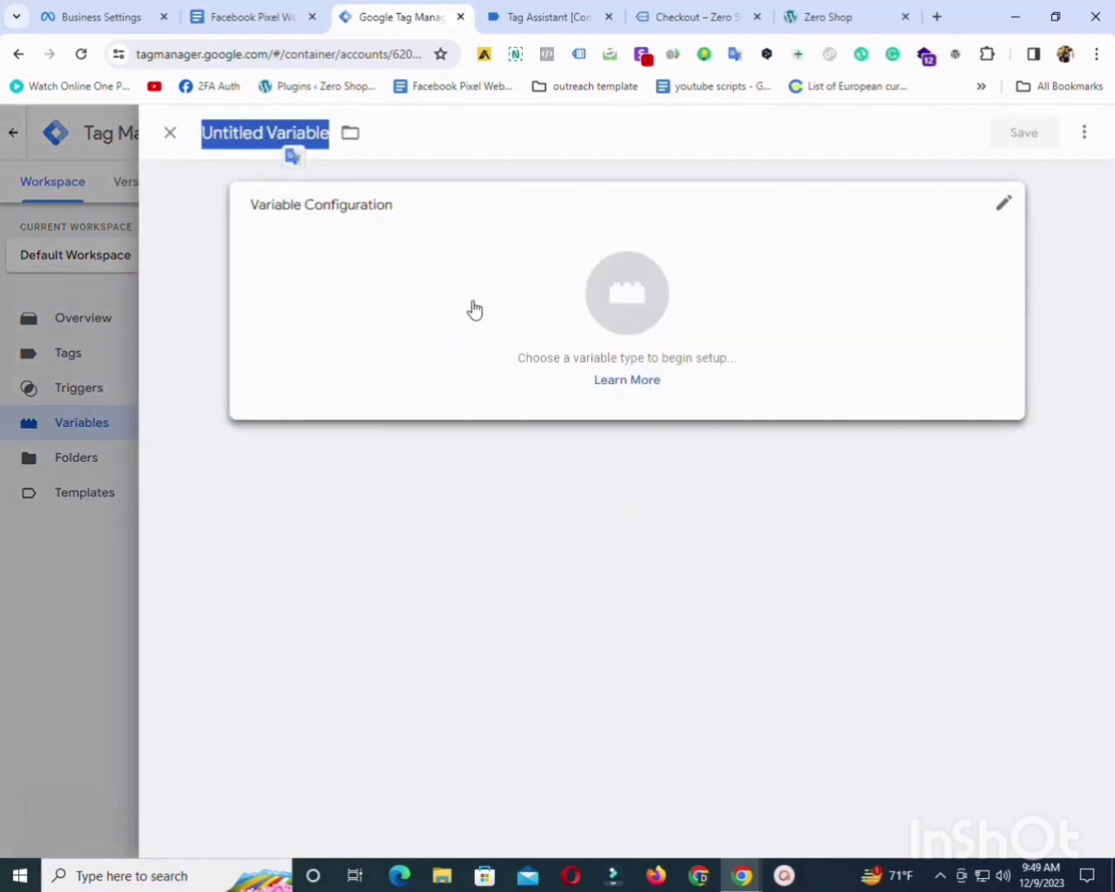
pyautogui.press('BackSpace')
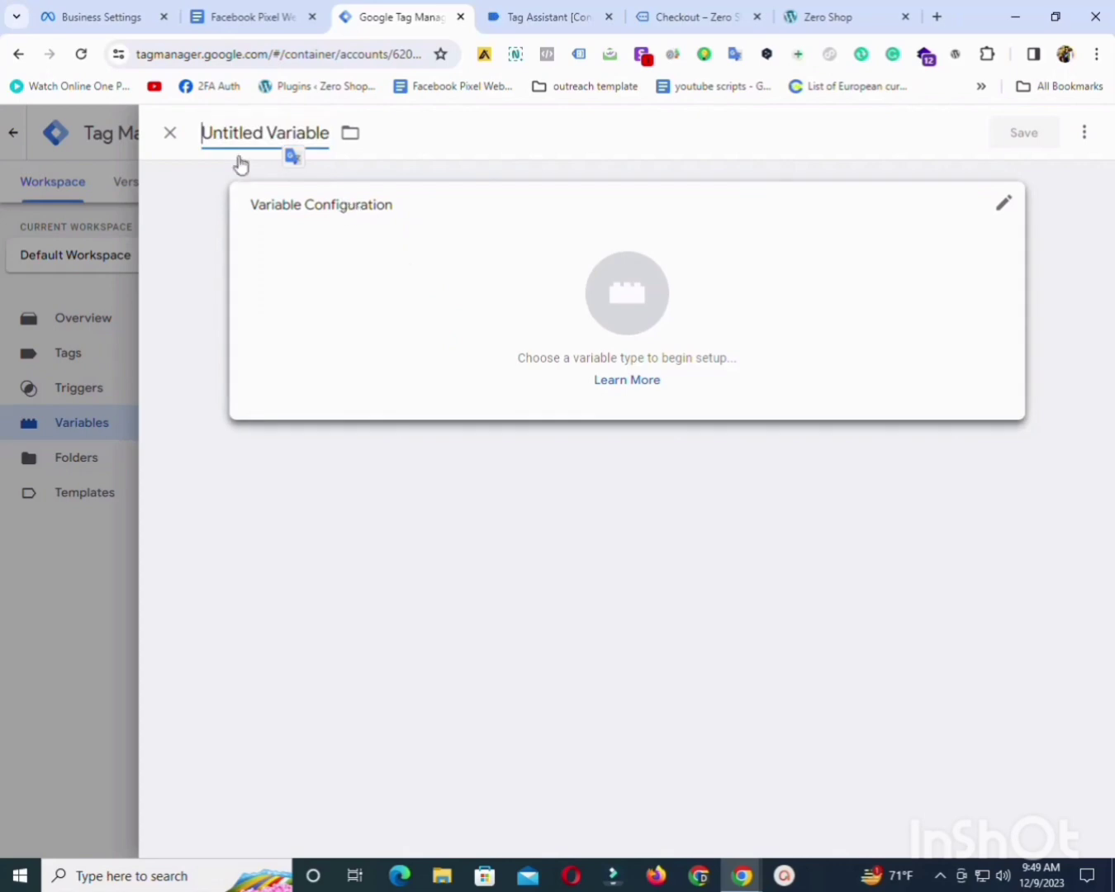
pyautogui.tripleClick(244, 125)
pyautogui.press('BackSpace')
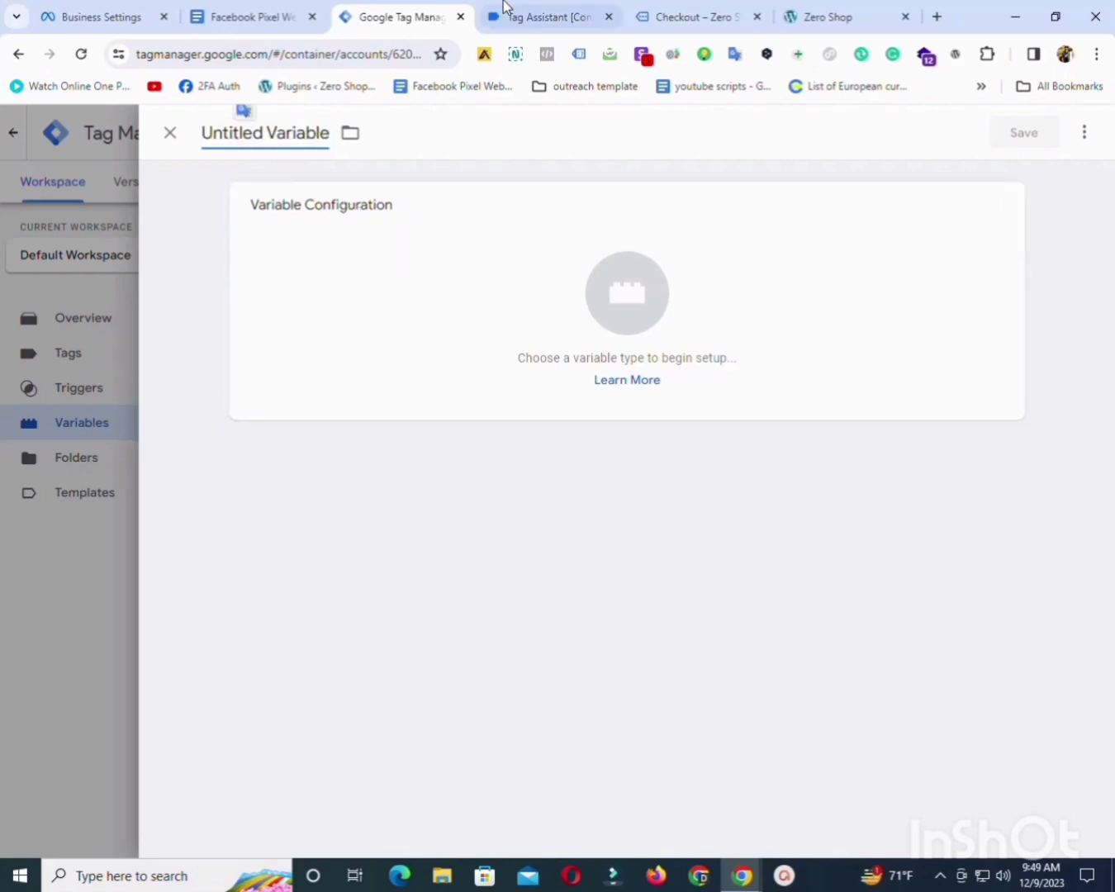
# Name the new variable "dlv - item_name", copied from the tracking document, and set its type to Data Layer Variable.
pyautogui.click(299, 15)
pyautogui.rightClick(283, 567)
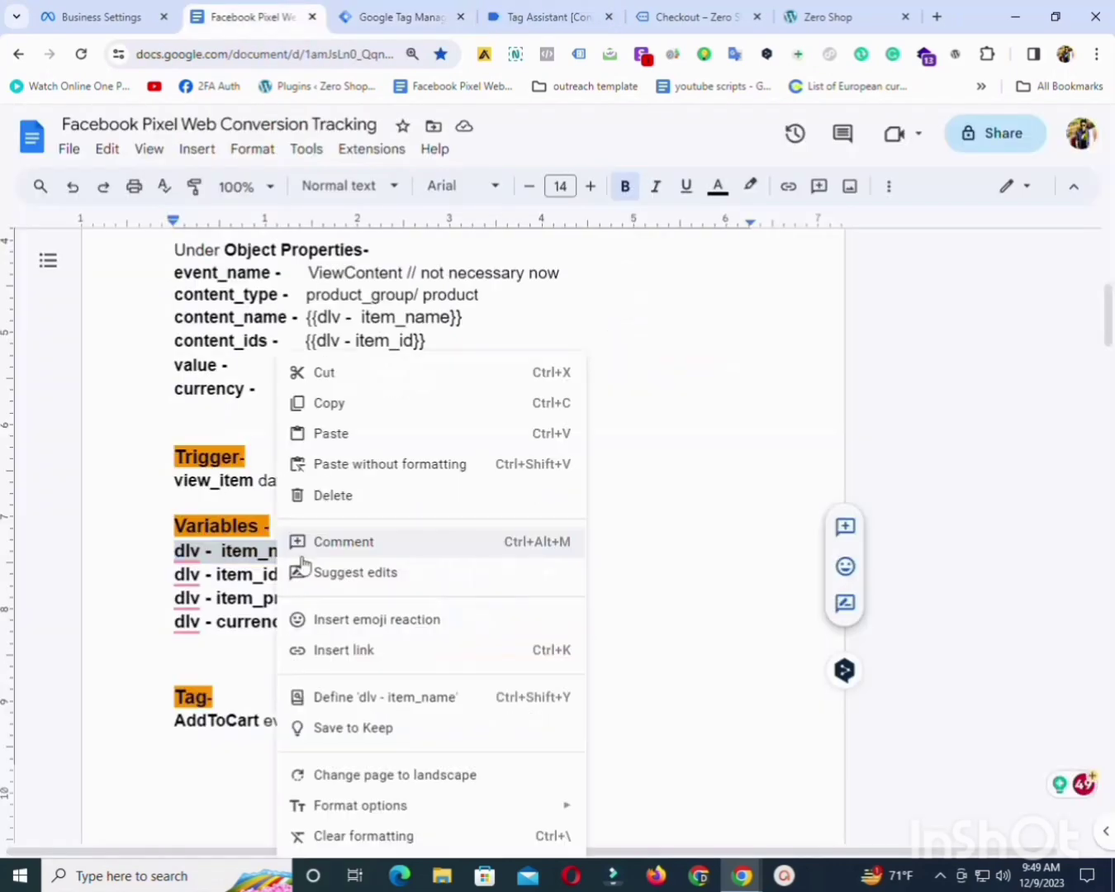
pyautogui.click(336, 407)
pyautogui.click(397, 17)
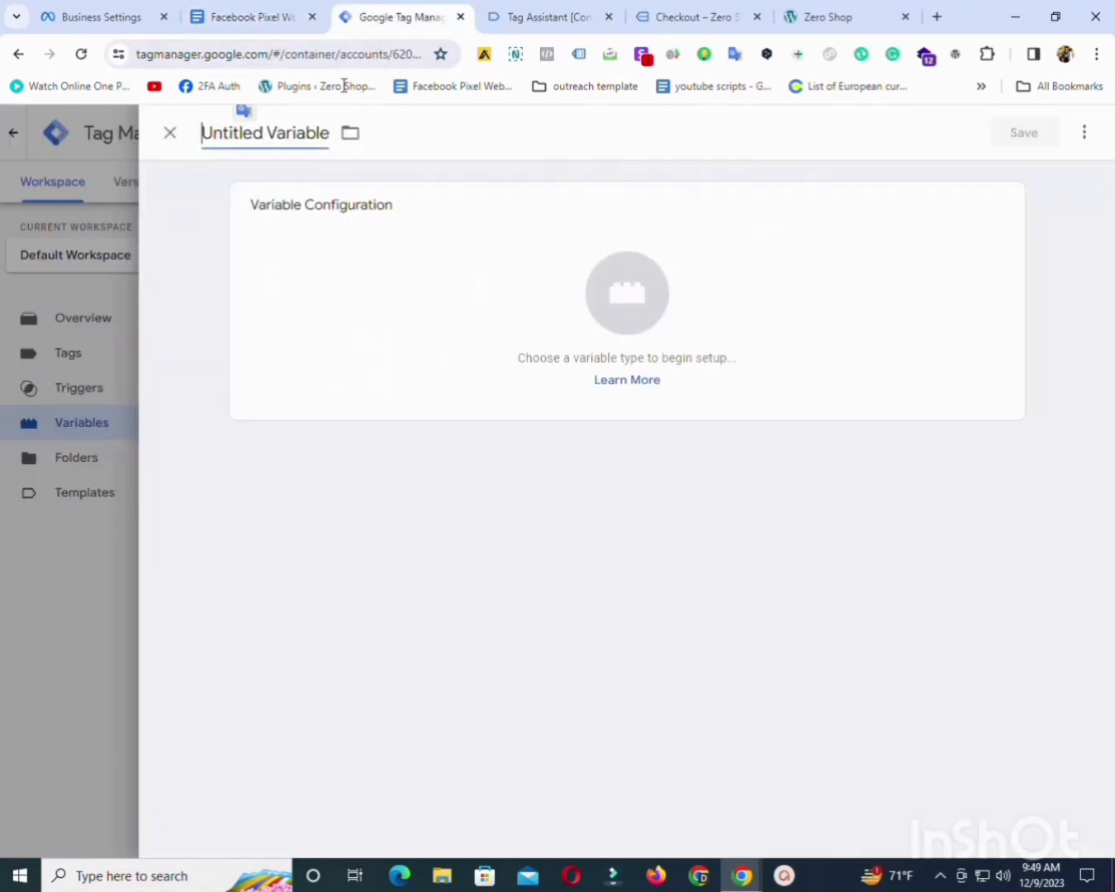
pyautogui.tripleClick(286, 132)
pyautogui.hotkey('ctrl', 'v')
pyautogui.click(460, 248)
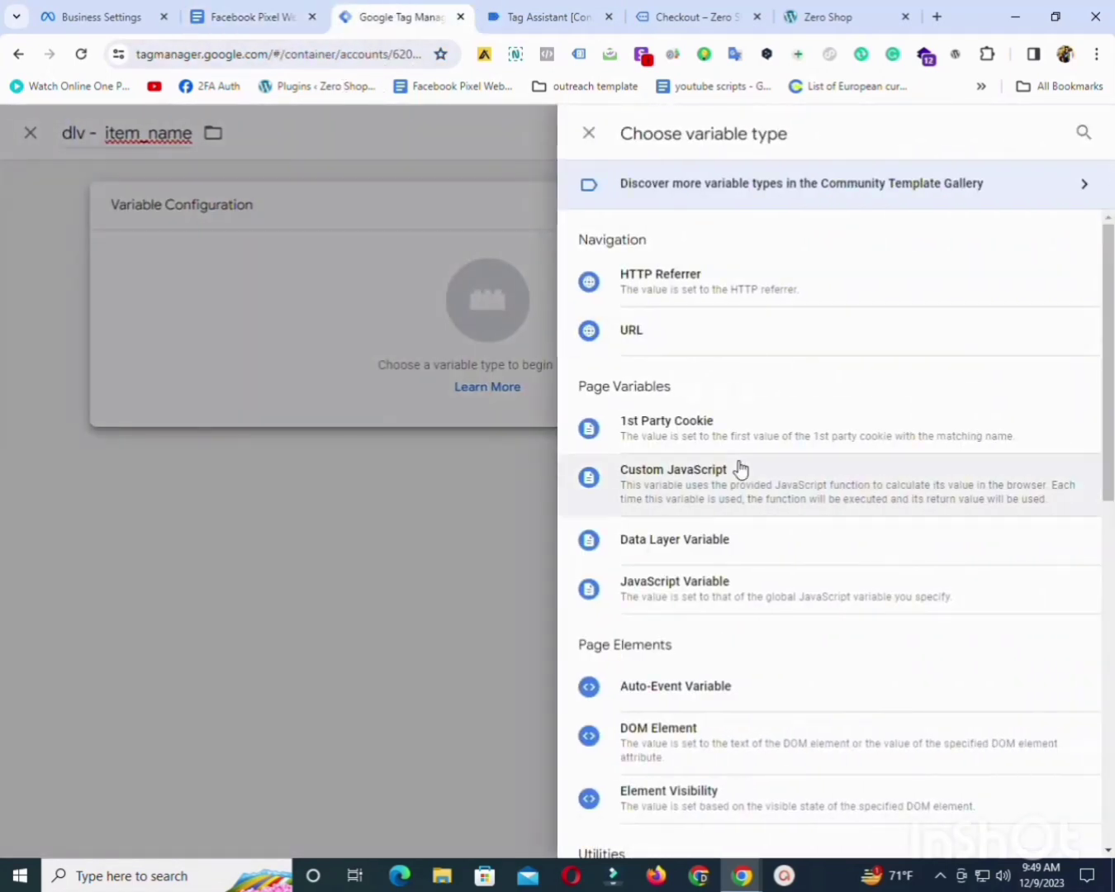
pyautogui.scroll(-1, 747, 458)
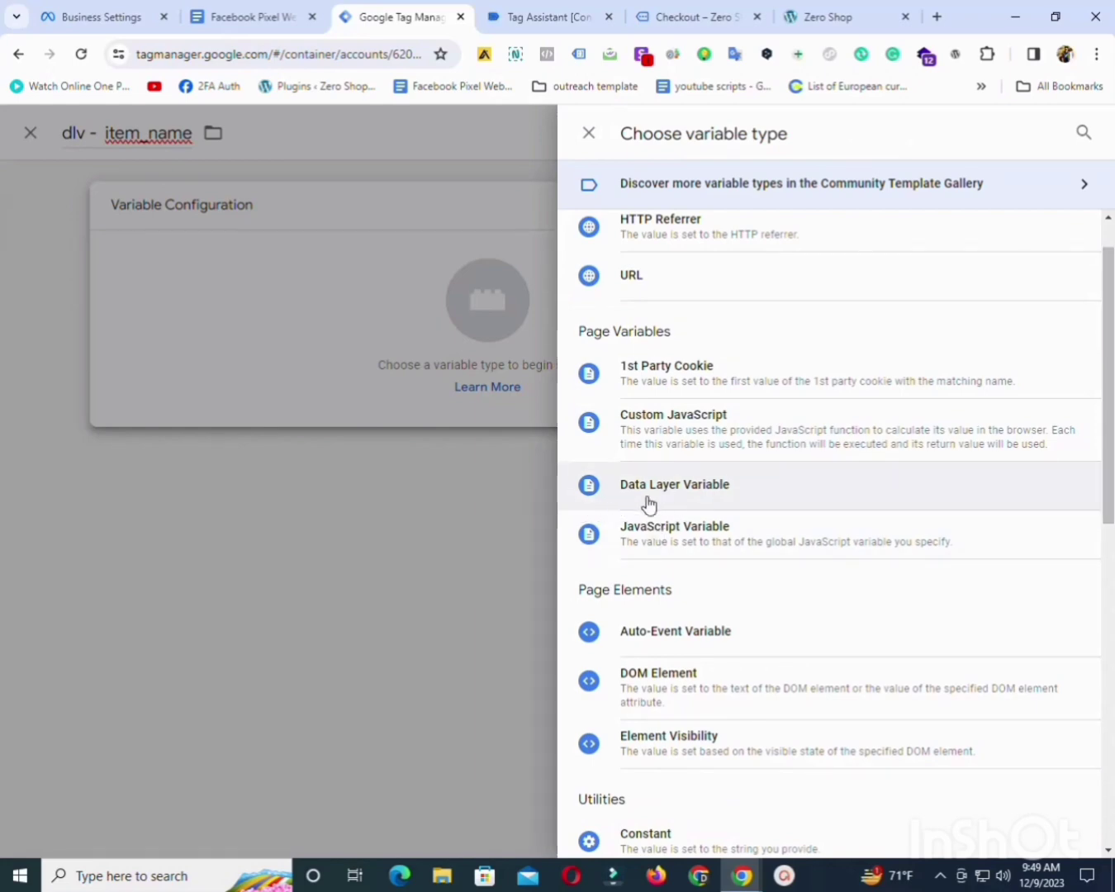
pyautogui.click(682, 493)
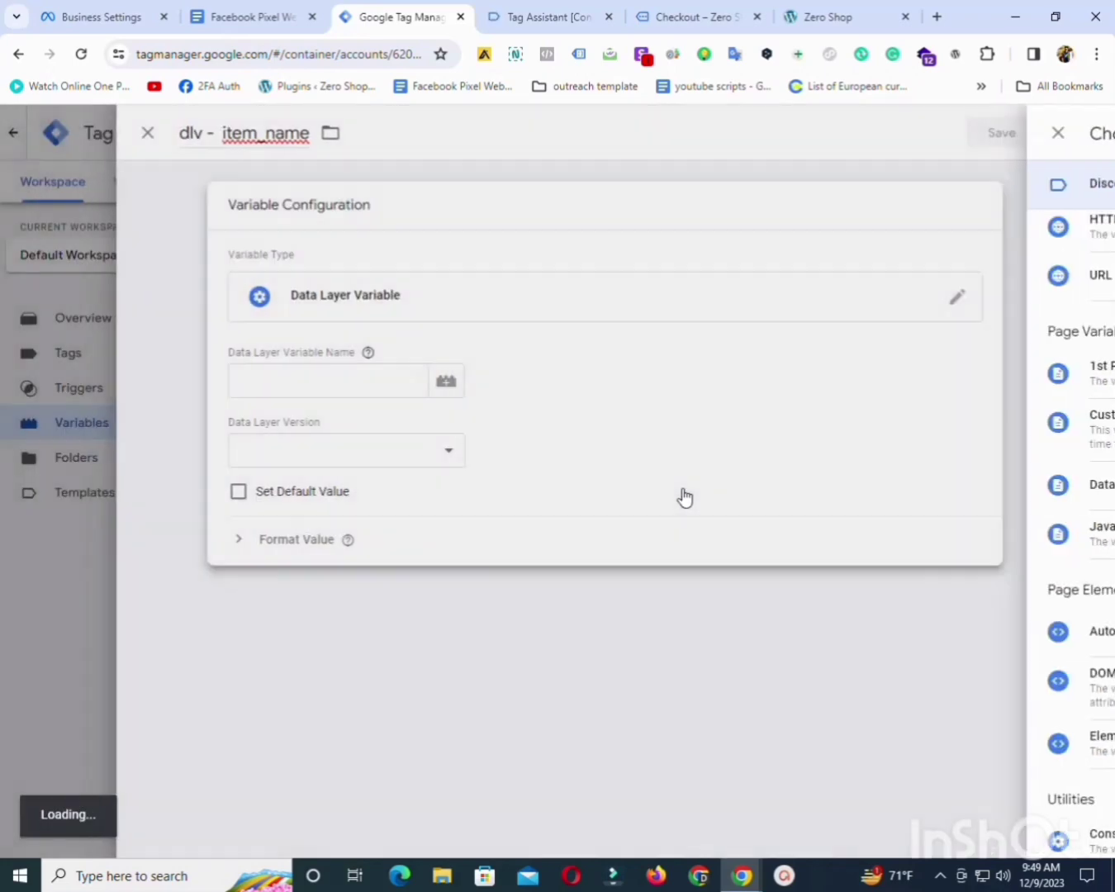
# Copy ecommerce.items.0.item_name from the document as the Data Layer Variable Name of "dlv - item_name" and save the variable.
pyautogui.click(361, 375)
pyautogui.click(537, 7)
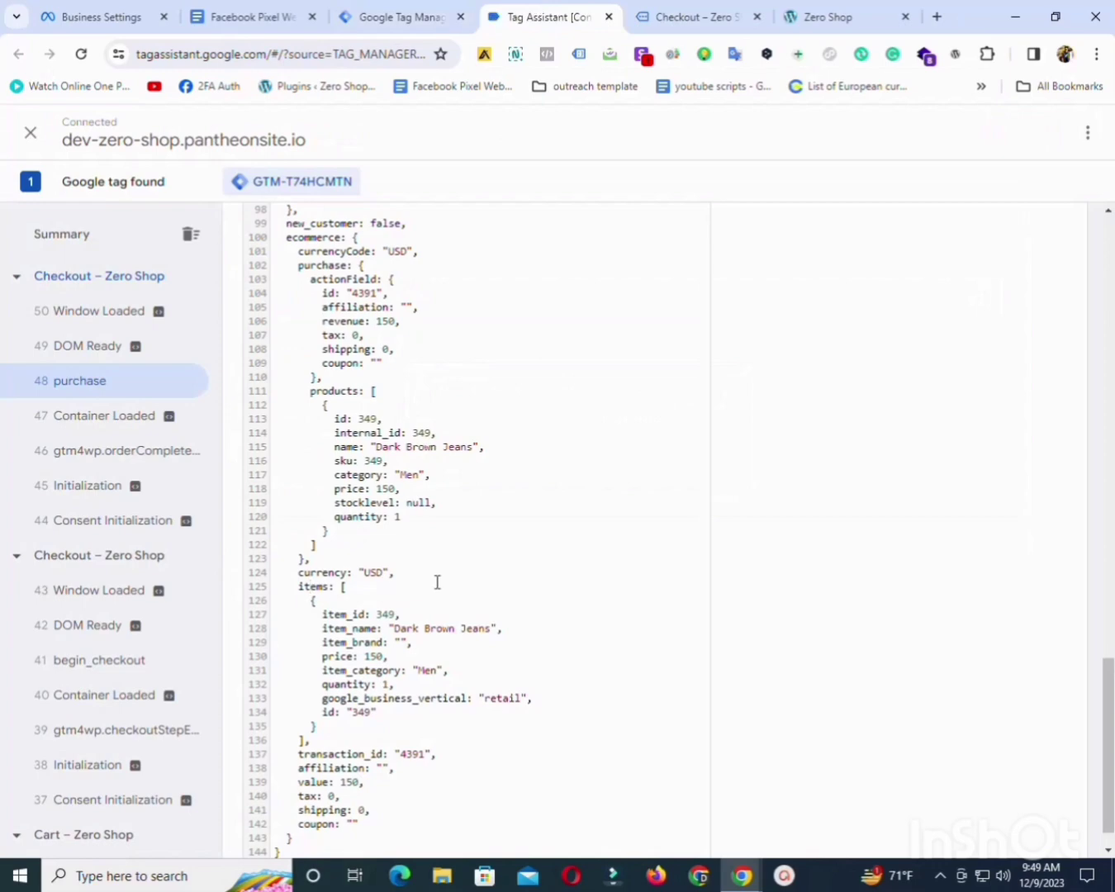
pyautogui.click(239, 15)
pyautogui.moveTo(568, 552); pyautogui.dragTo(354, 552)
pyautogui.rightClick(363, 553)
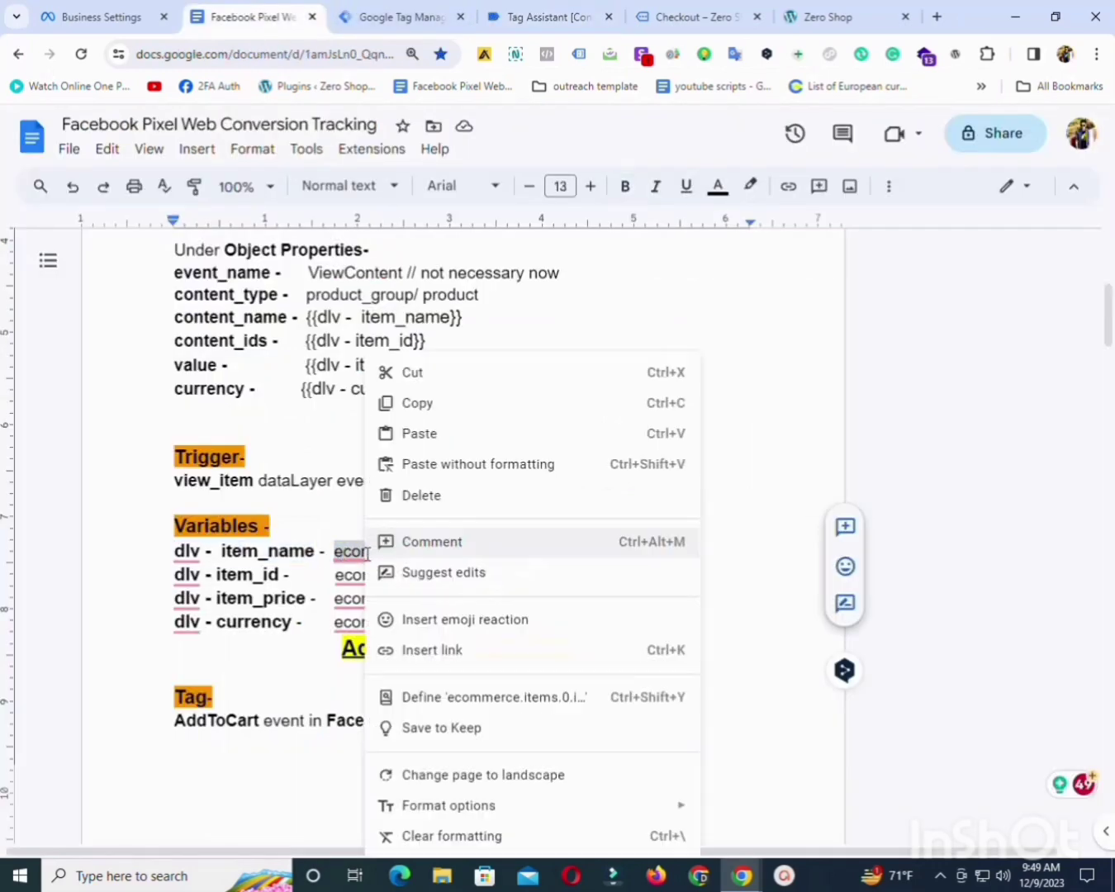
pyautogui.click(423, 405)
pyautogui.click(382, 15)
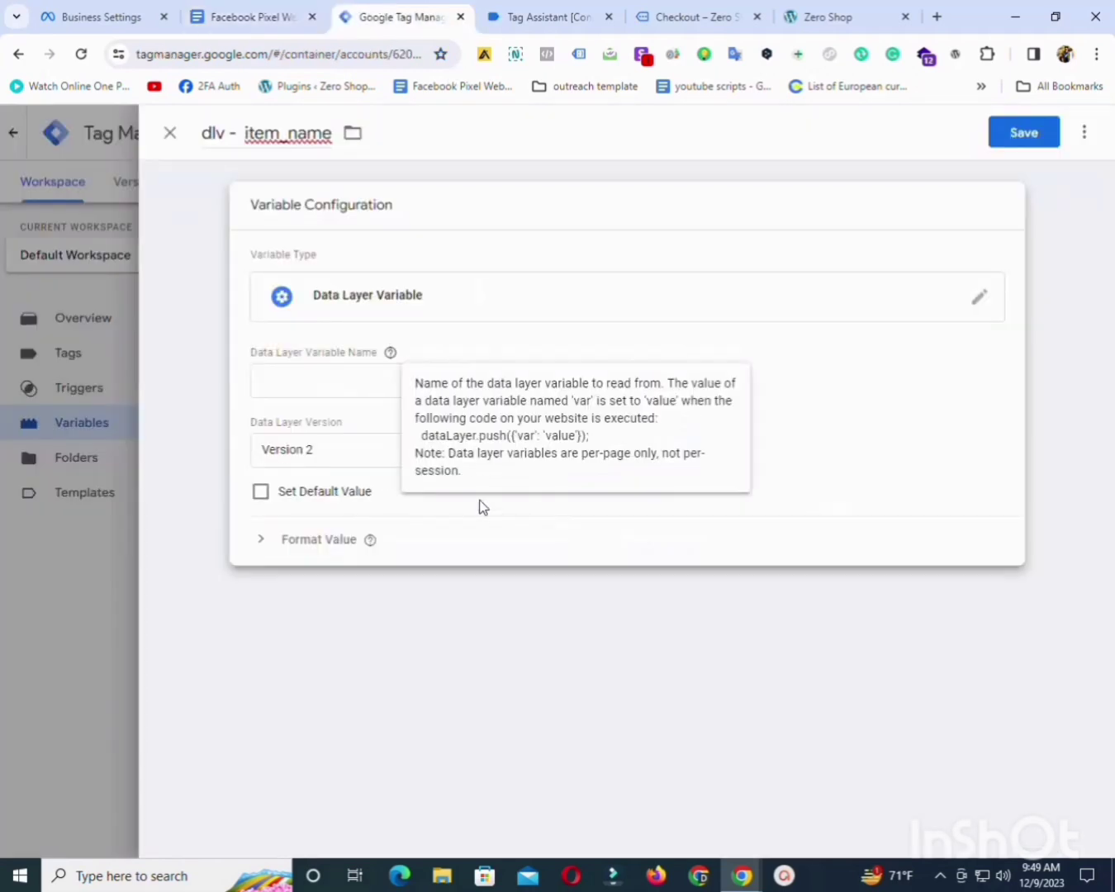
pyautogui.click(345, 385)
pyautogui.hotkey('ctrl', 'v')
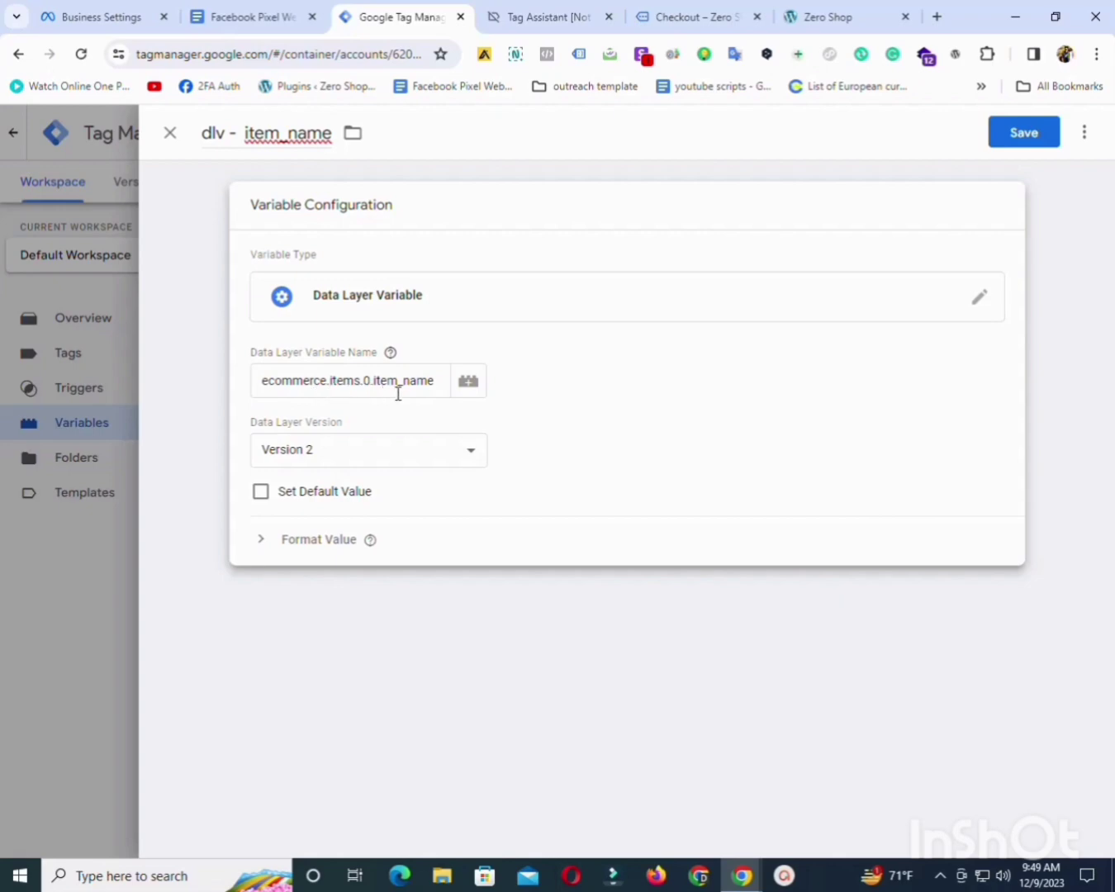
pyautogui.click(1016, 133)
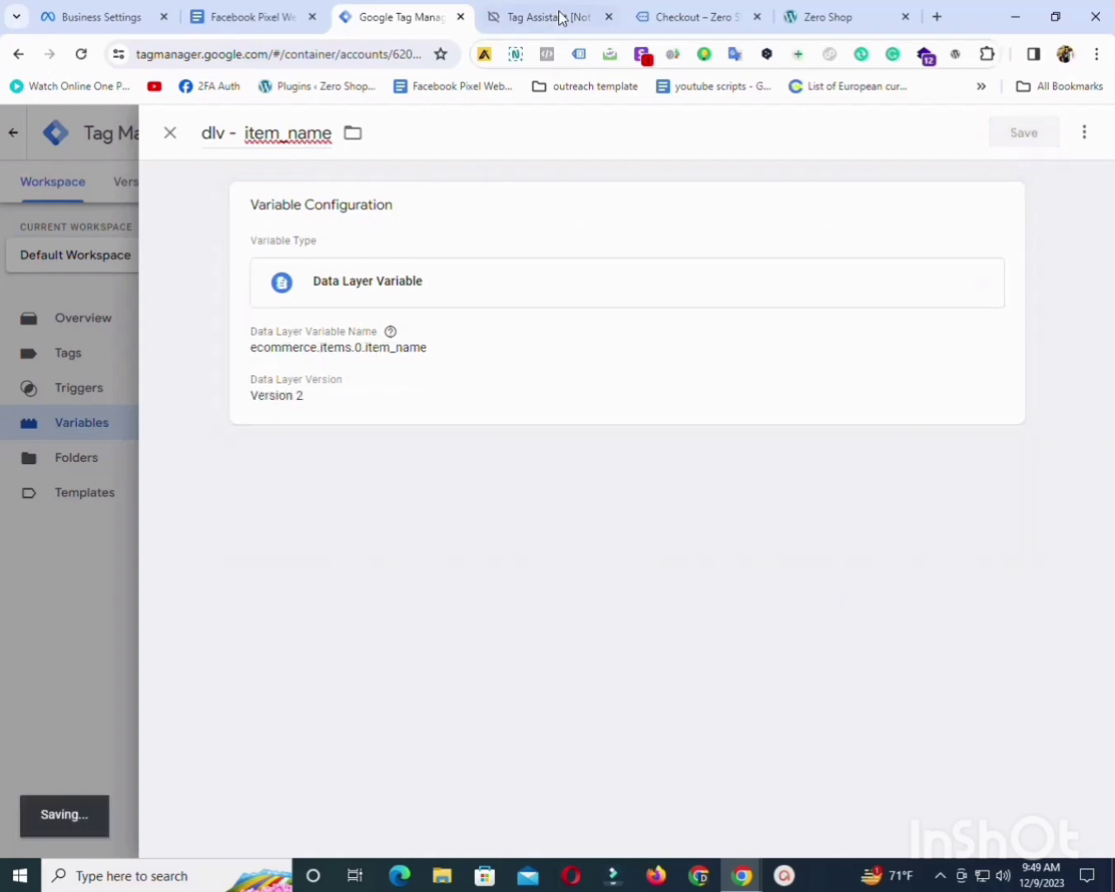
# Create a new Data Layer Variable in Tag Manager named "dlv - item_id", copying the name from the tracking document.
pyautogui.click(277, 10)
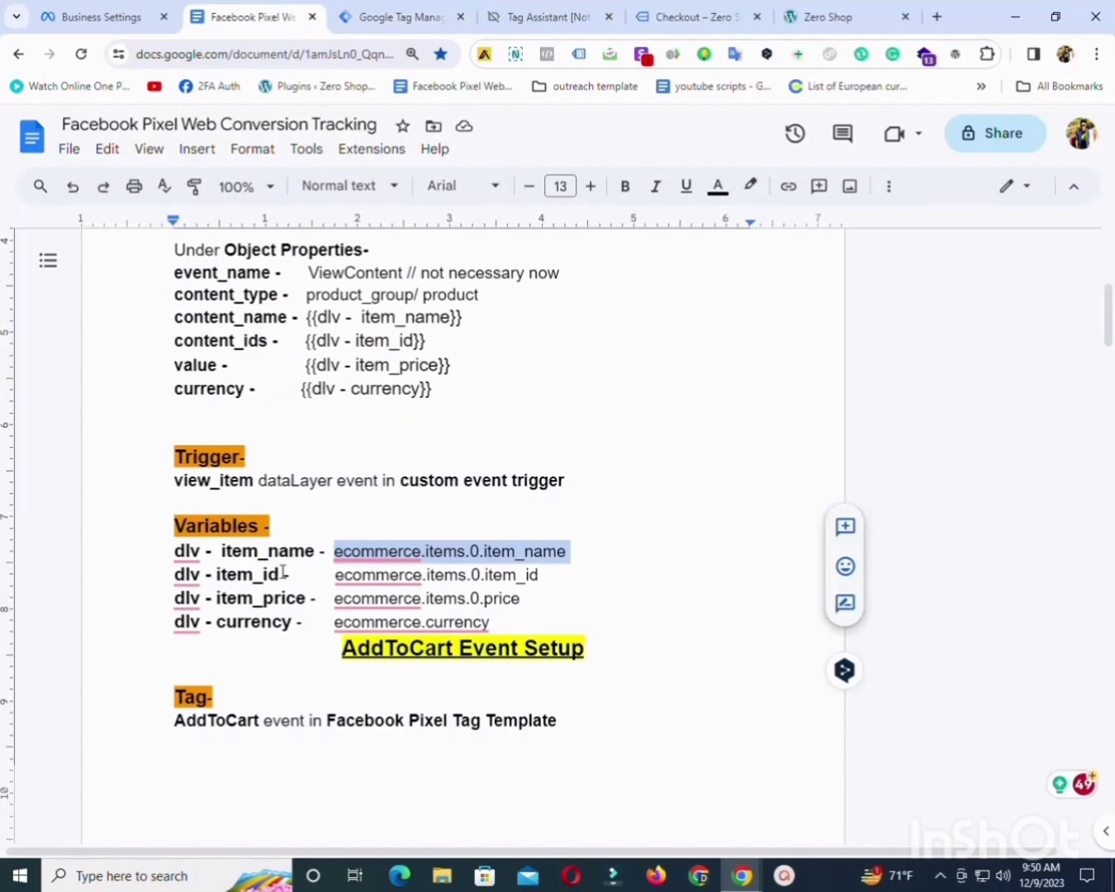
pyautogui.moveTo(282, 570); pyautogui.dragTo(201, 573)
pyautogui.rightClick(191, 575)
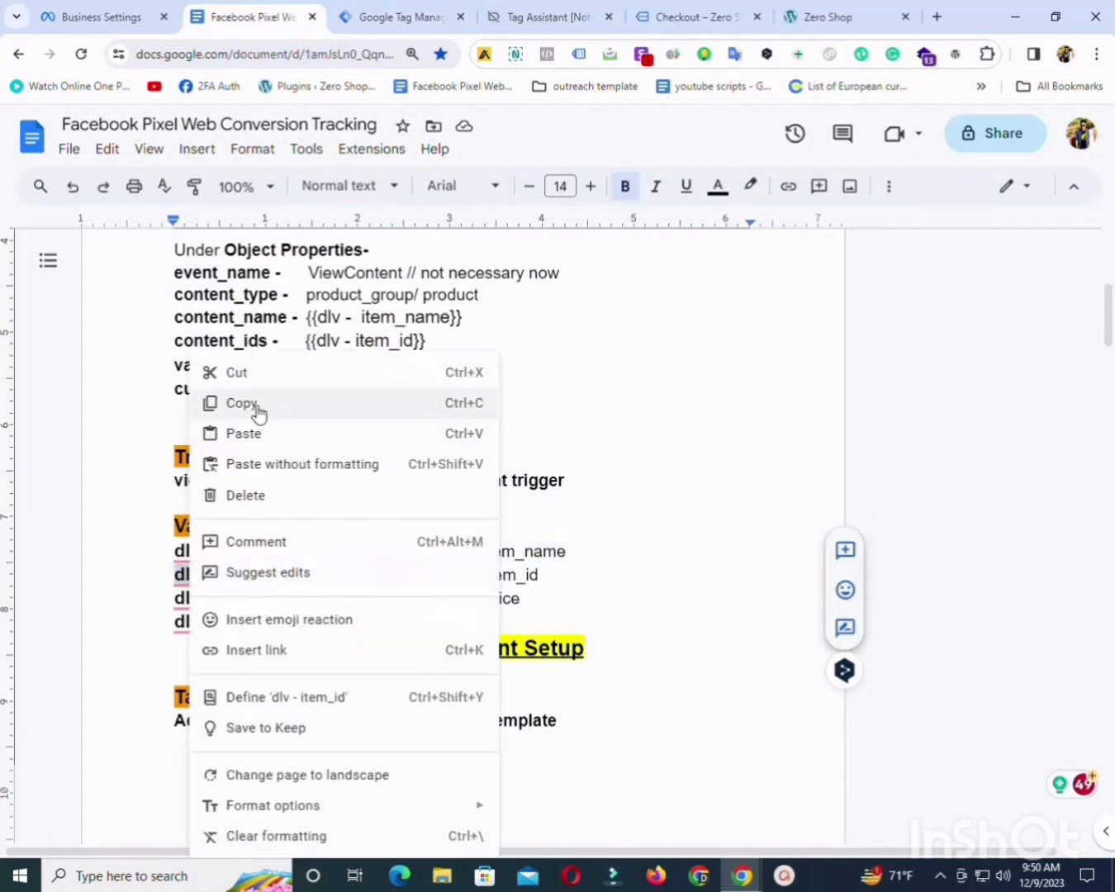
pyautogui.click(256, 412)
pyautogui.click(345, 7)
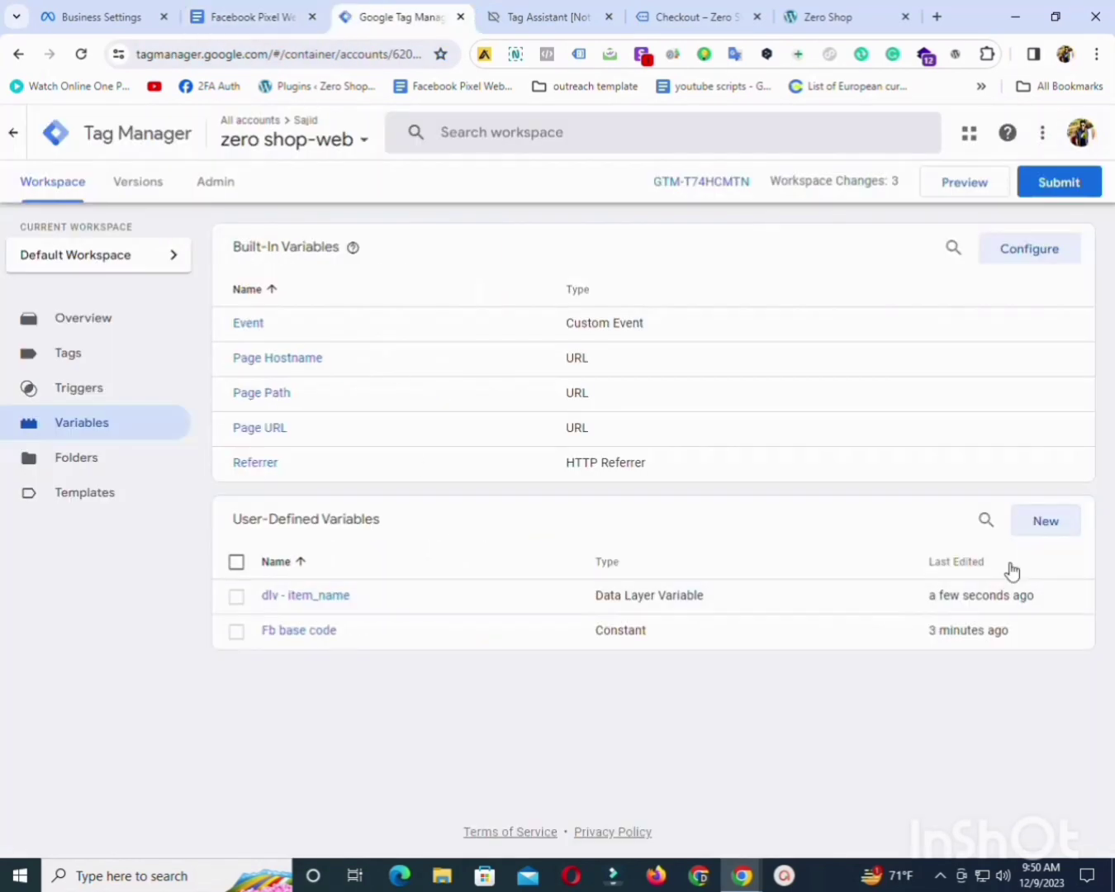
pyautogui.click(1045, 522)
pyautogui.click(251, 138)
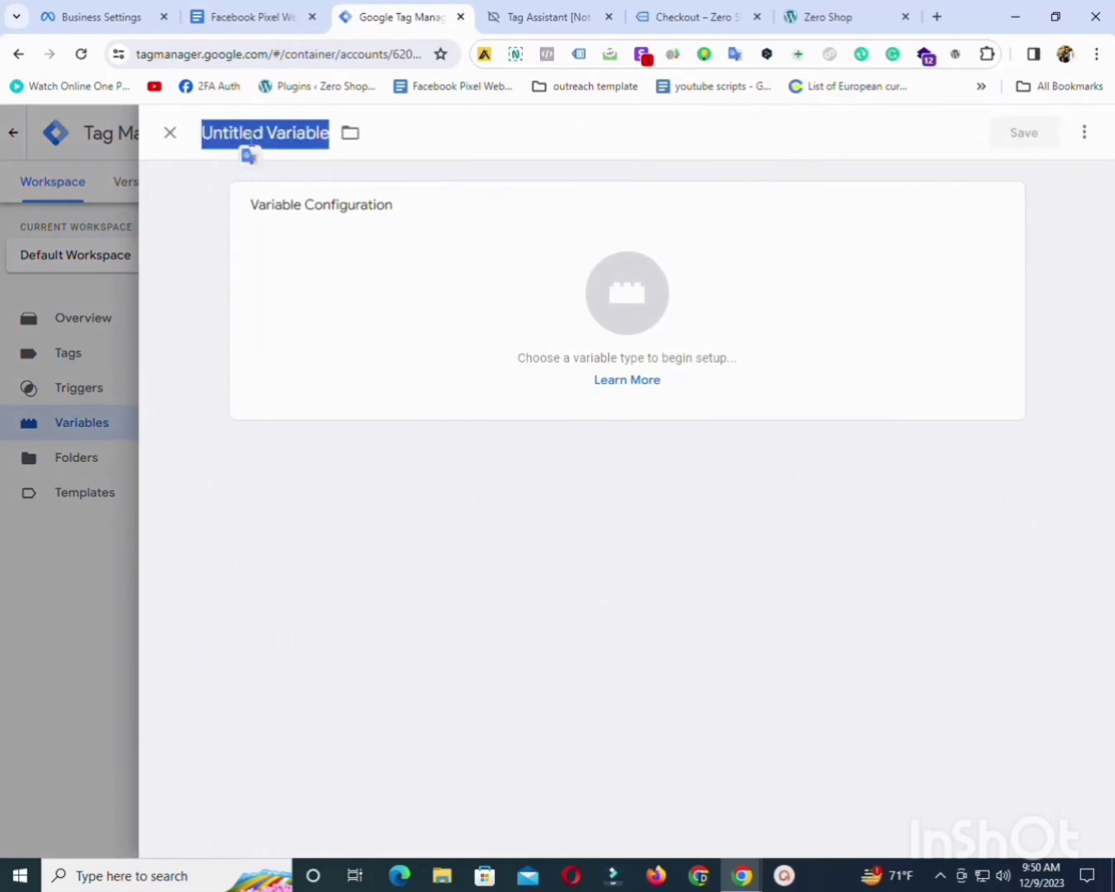
pyautogui.hotkey('ctrl', 'v')
pyautogui.click(499, 276)
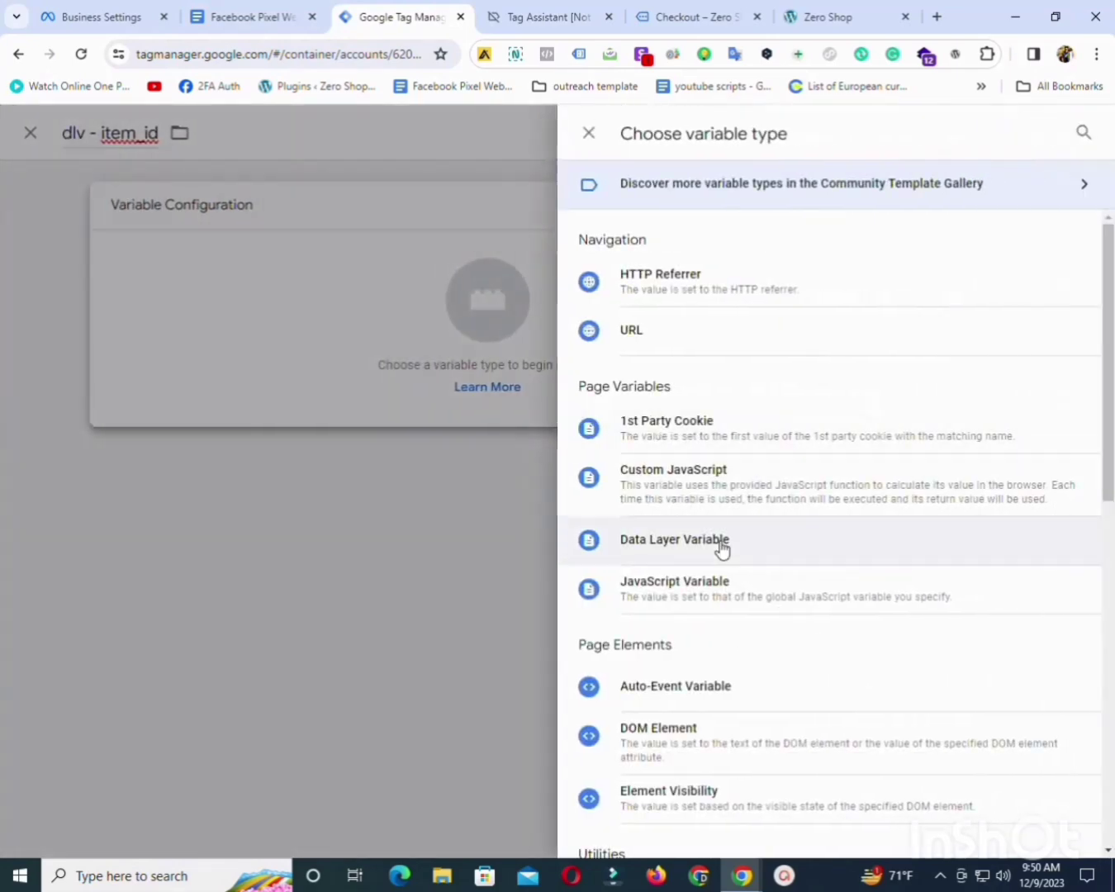
pyautogui.click(664, 558)
# Copy ecommerce.items.0.item_id from the document as the Data Layer Variable Name of "dlv - item_id" and save the variable.
pyautogui.click(514, 23)
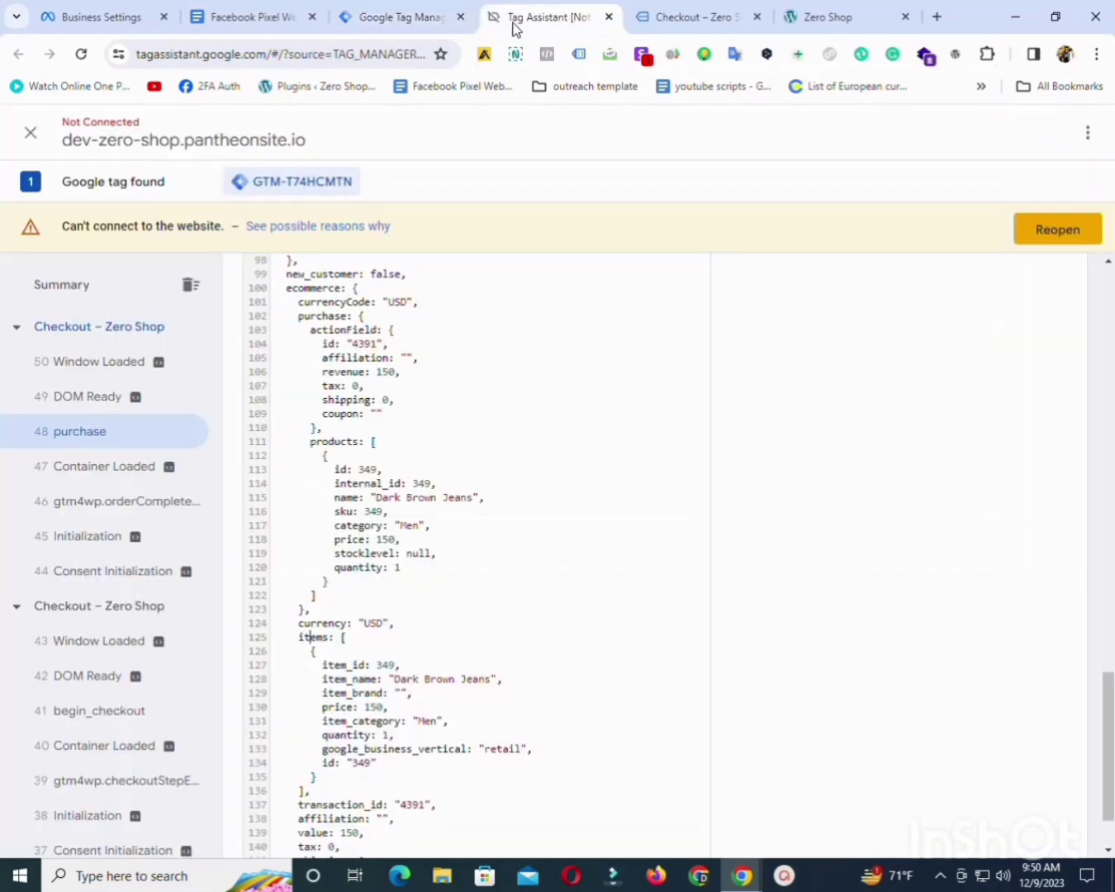
pyautogui.click(397, 17)
pyautogui.click(254, 21)
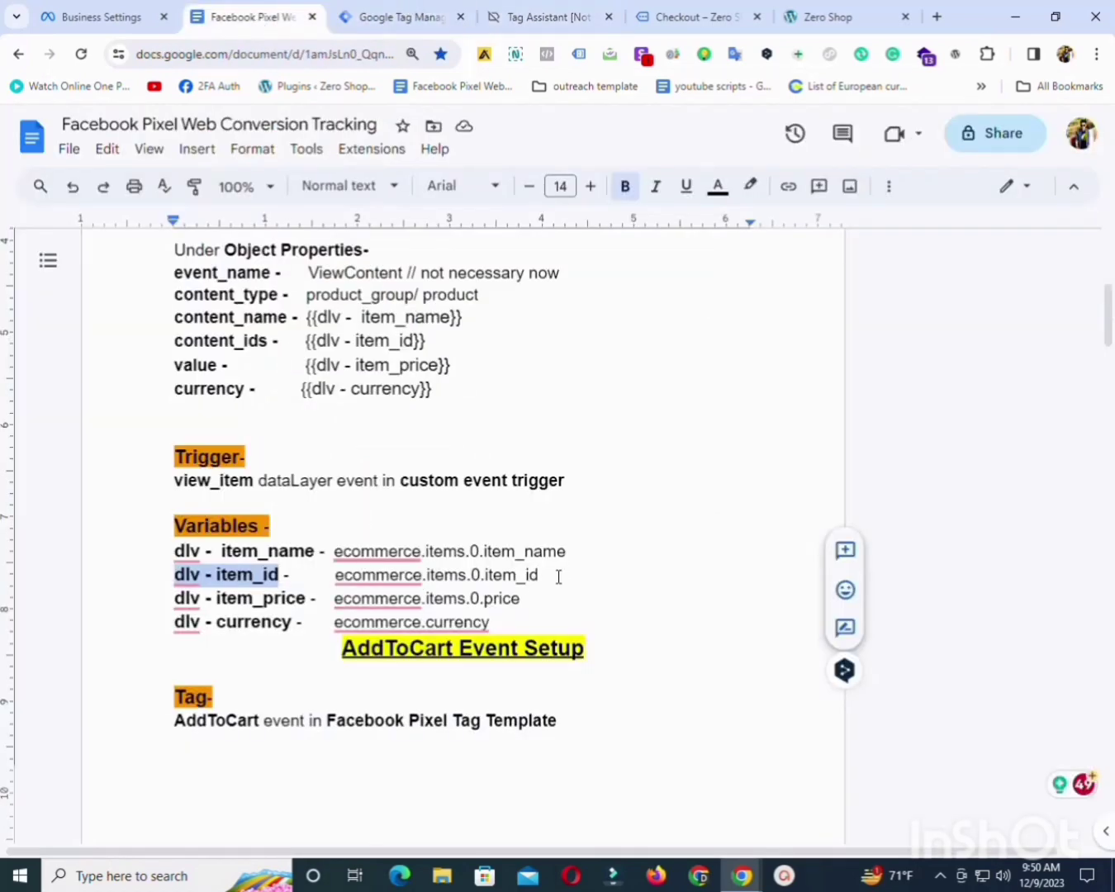
pyautogui.moveTo(558, 577); pyautogui.dragTo(369, 576)
pyautogui.rightClick(339, 576)
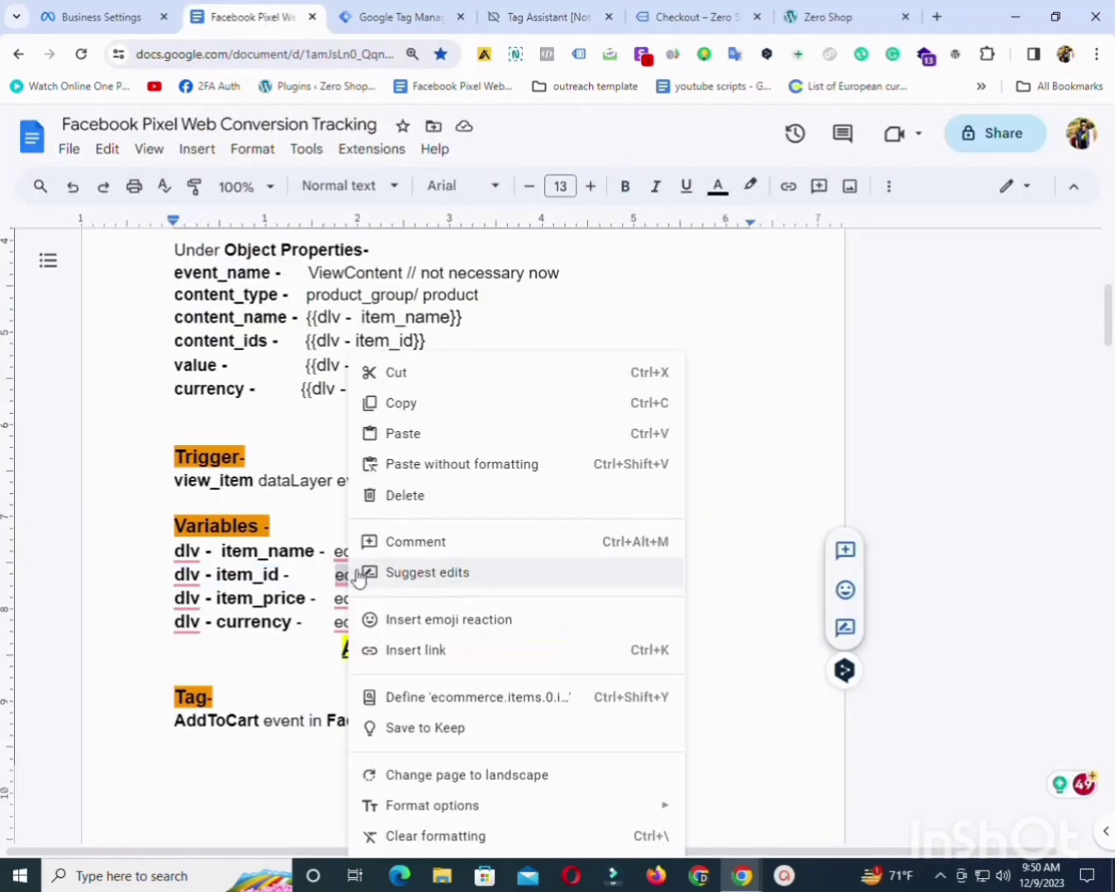
pyautogui.click(410, 423)
pyautogui.click(392, 10)
pyautogui.hotkey('ctrl', 'v')
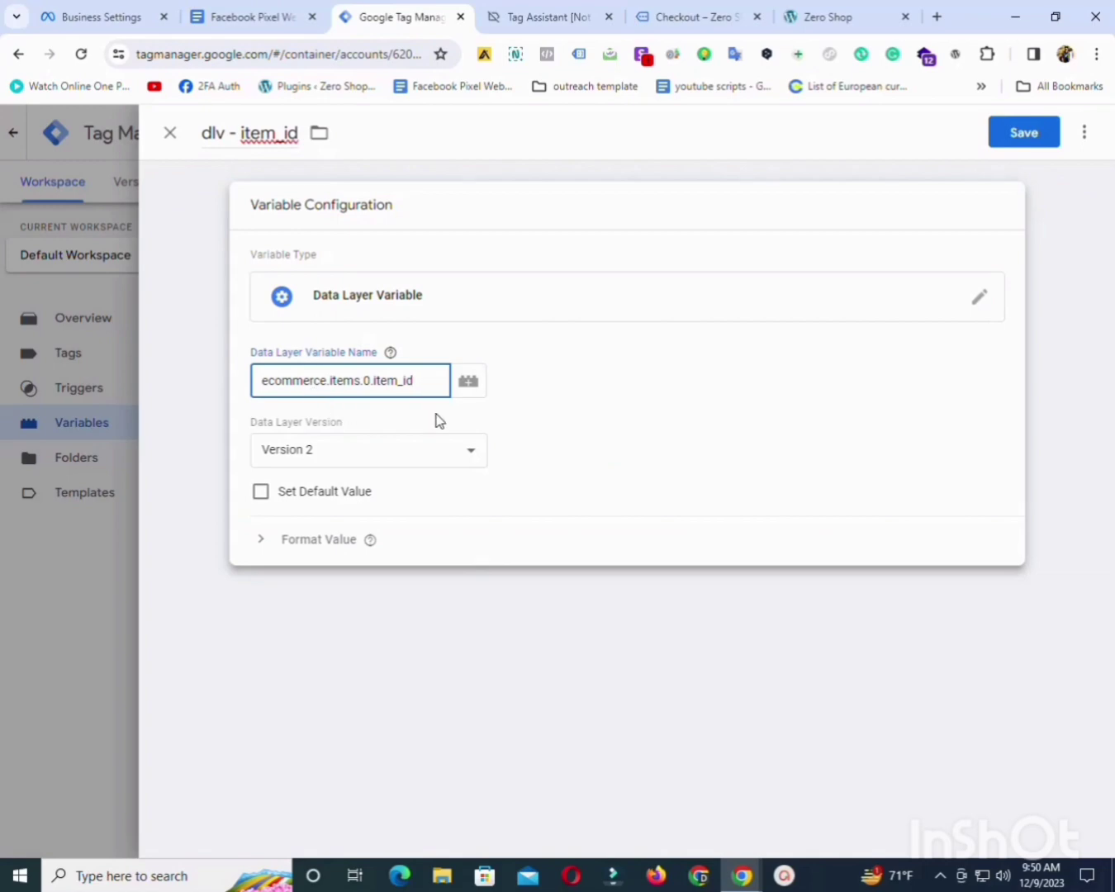
pyautogui.click(1025, 134)
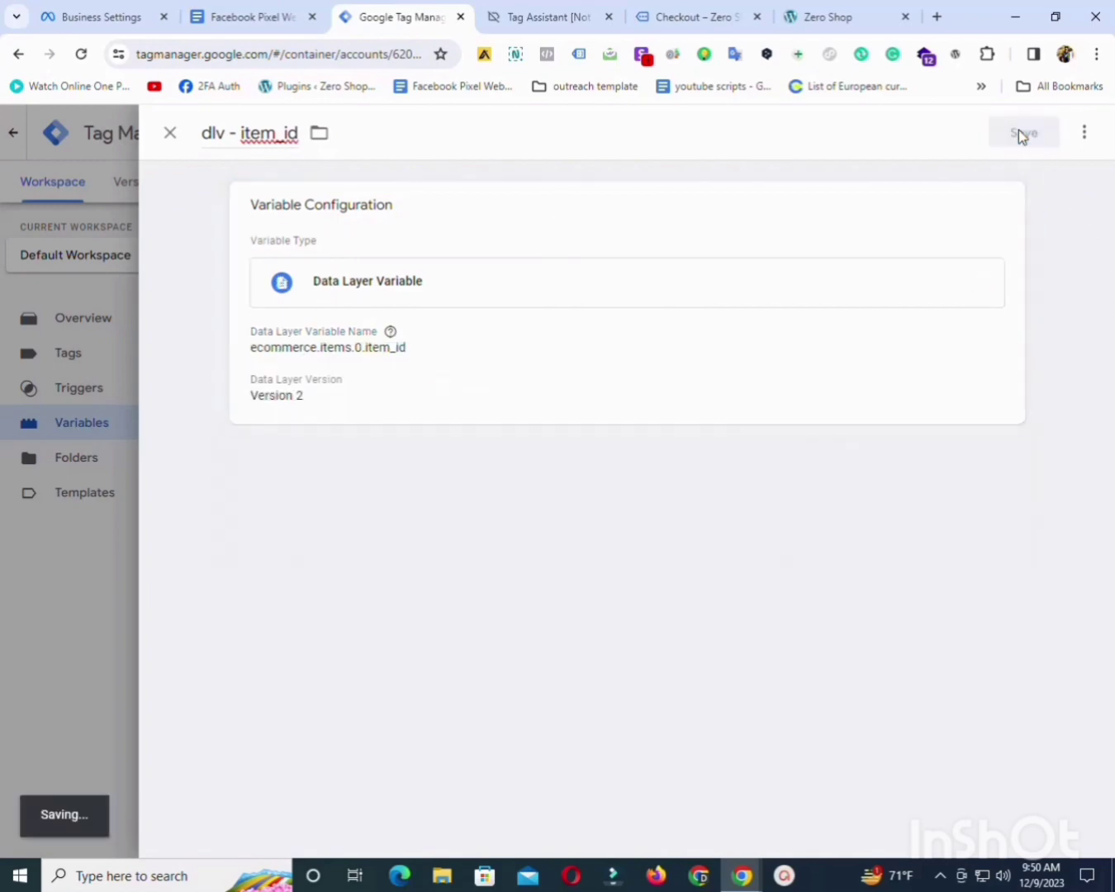
# Create a new Data Layer Variable in Tag Manager named "dlv - item_price", copying the name from the tracking document.
pyautogui.click(569, 11)
pyautogui.click(245, 11)
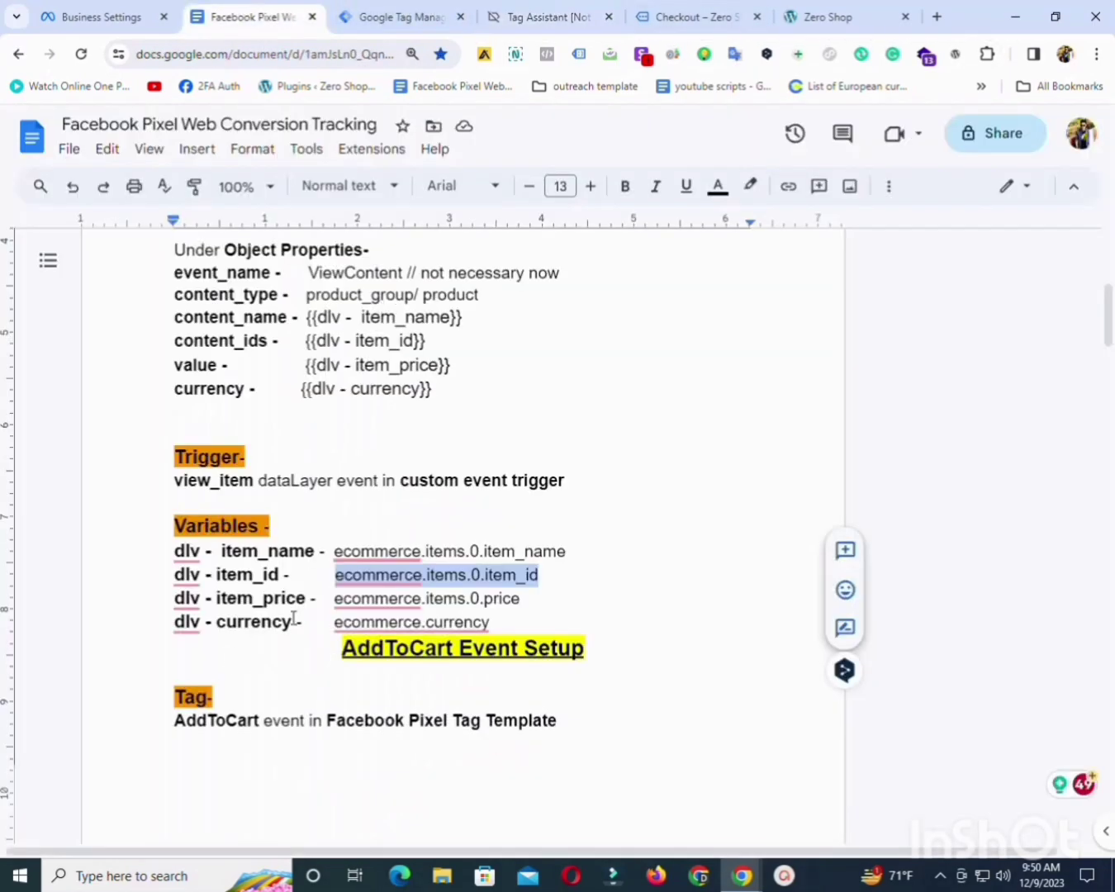
pyautogui.moveTo(313, 607); pyautogui.dragTo(182, 612)
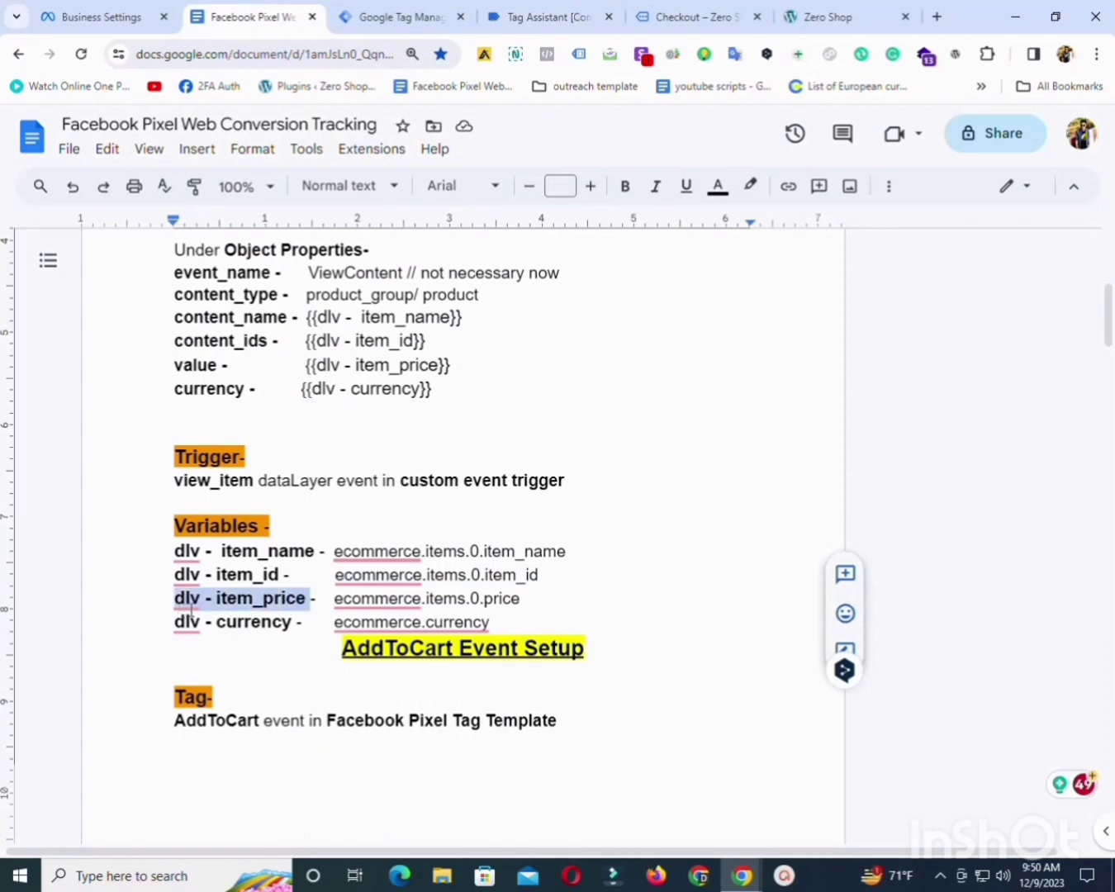
pyautogui.rightClick(190, 611)
pyautogui.click(245, 402)
pyautogui.click(425, 11)
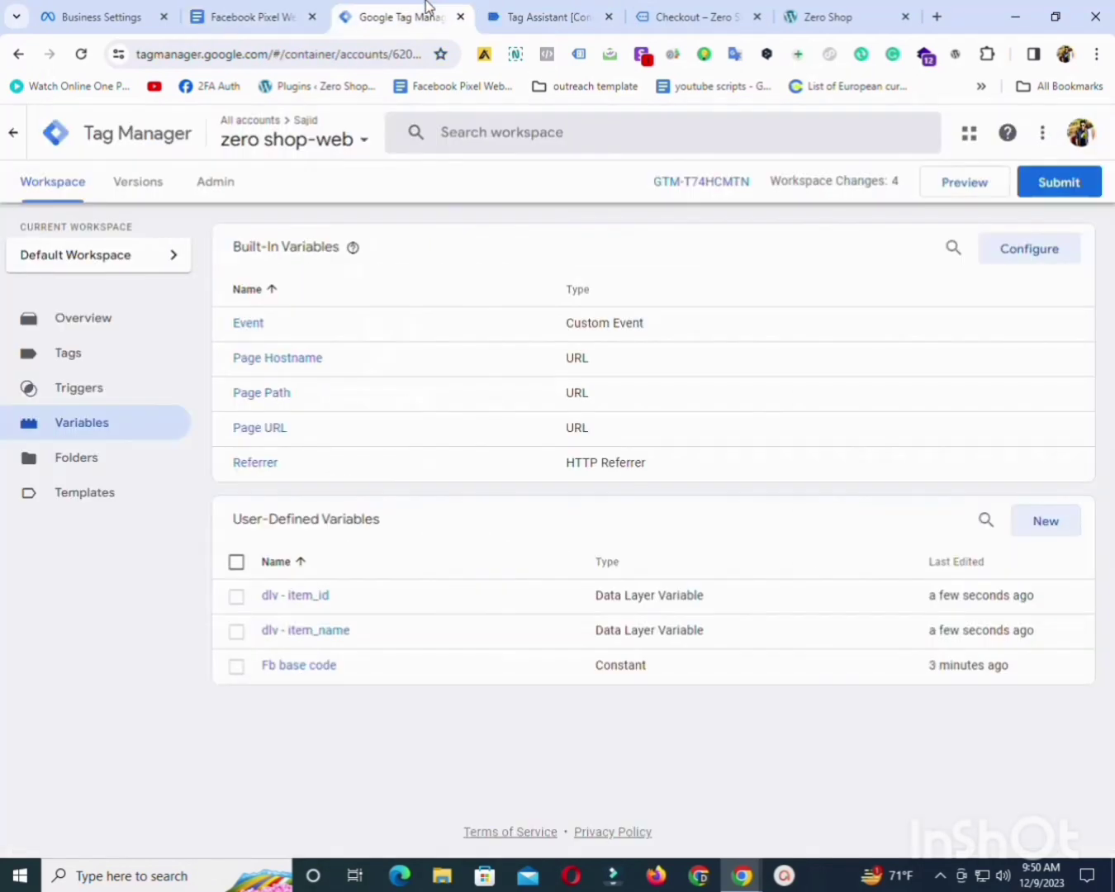
pyautogui.click(1075, 525)
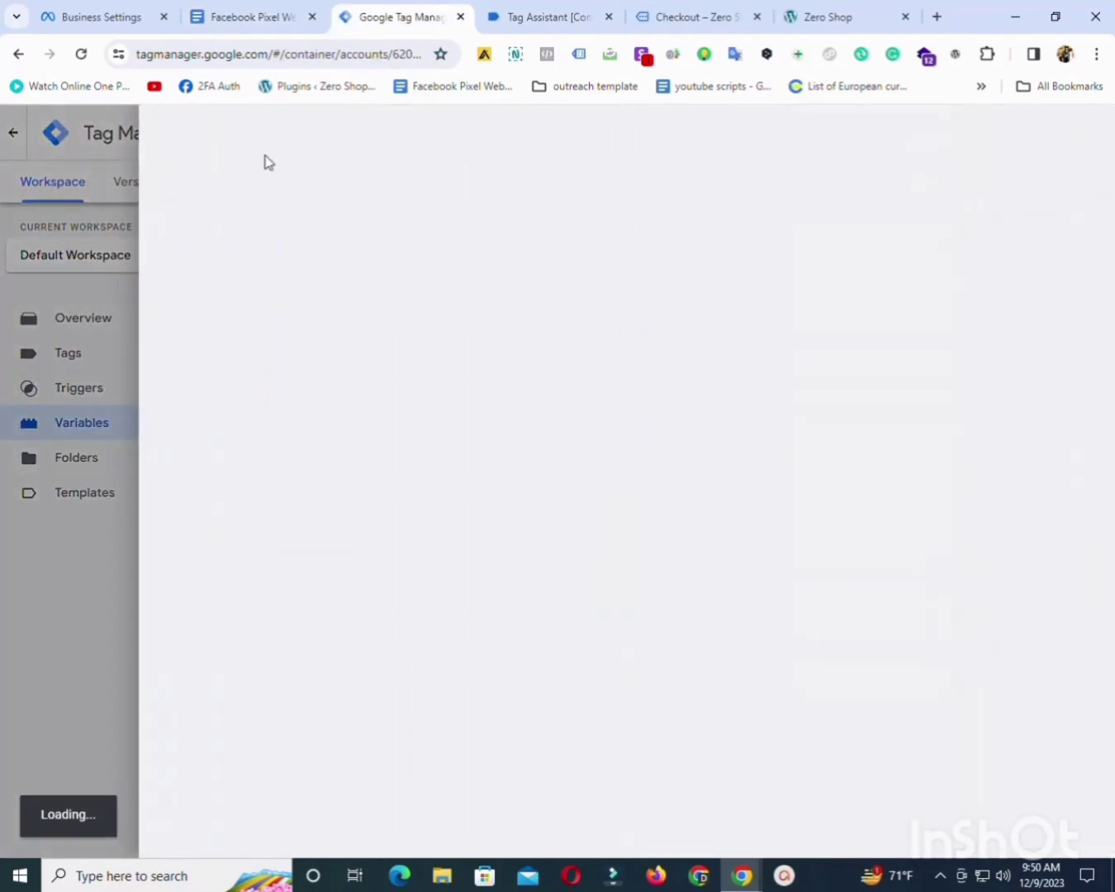
pyautogui.click(277, 131)
pyautogui.hotkey('ctrl', 'v')
pyautogui.click(518, 300)
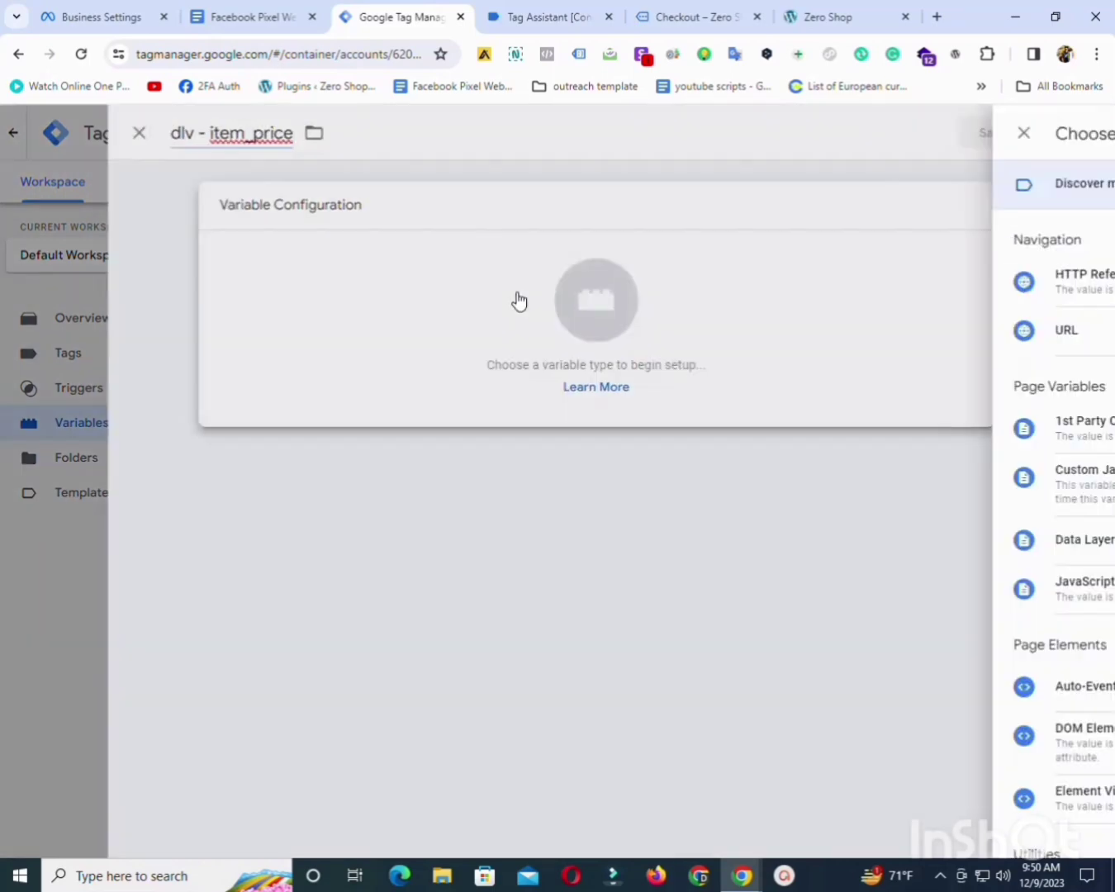
pyautogui.click(680, 541)
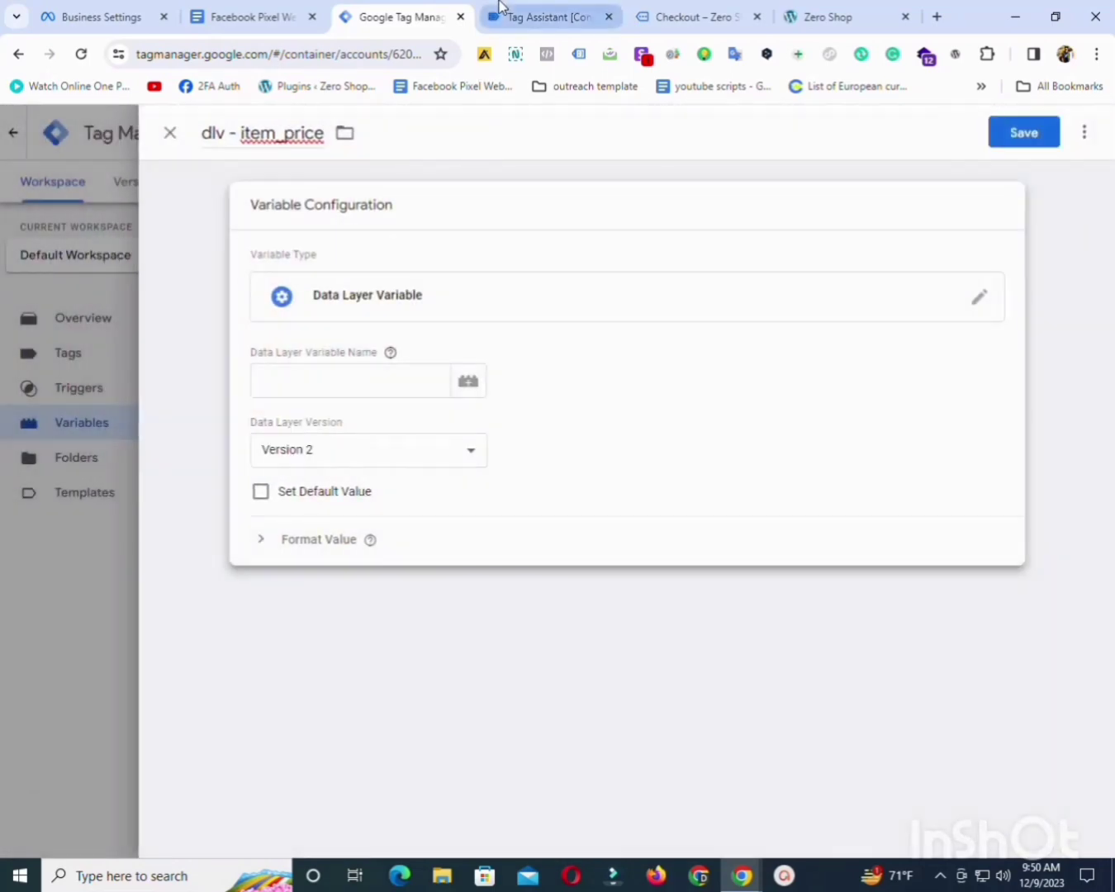
# Copy ecommerce.items.0.price from the document as the Data Layer Variable Name of "dlv - item_price" and save the variable.
pyautogui.click(252, 9)
pyautogui.moveTo(529, 599); pyautogui.dragTo(353, 599)
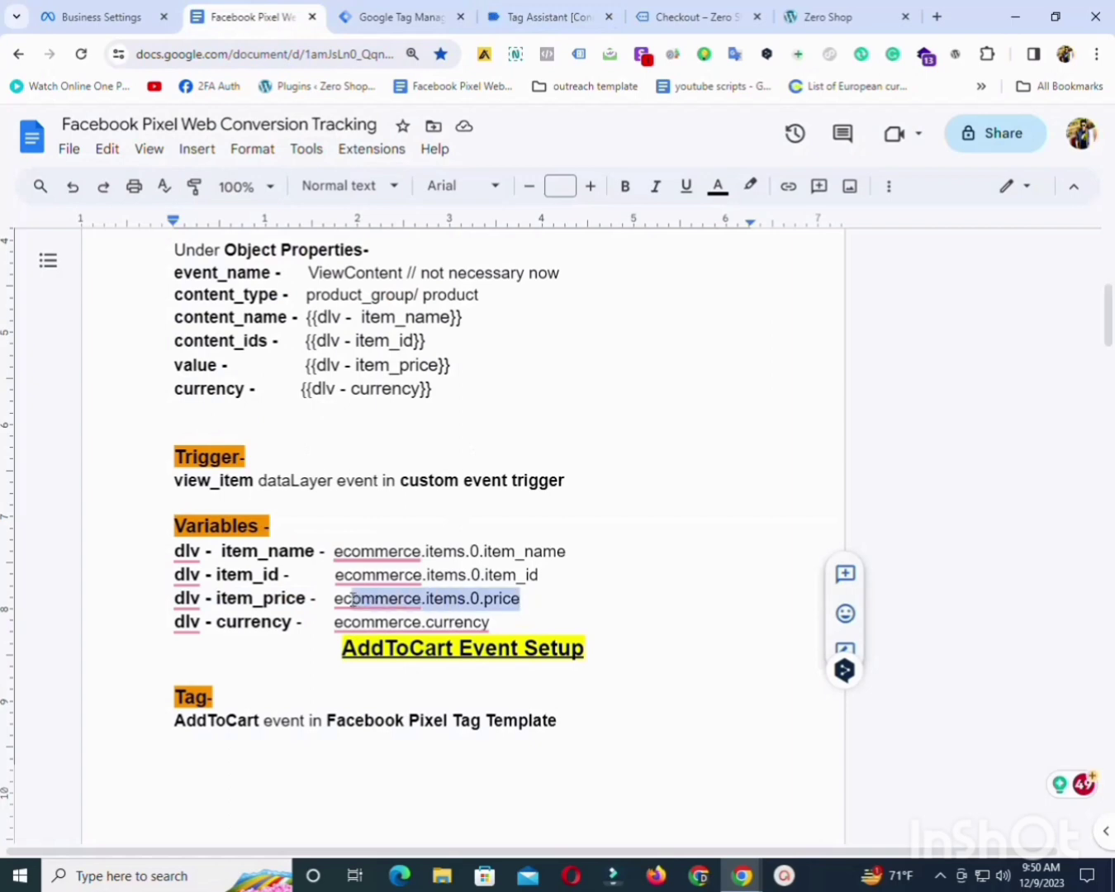
pyautogui.rightClick(337, 601)
pyautogui.click(391, 401)
pyautogui.click(405, 13)
pyautogui.click(324, 373)
pyautogui.hotkey('ctrl', 'v')
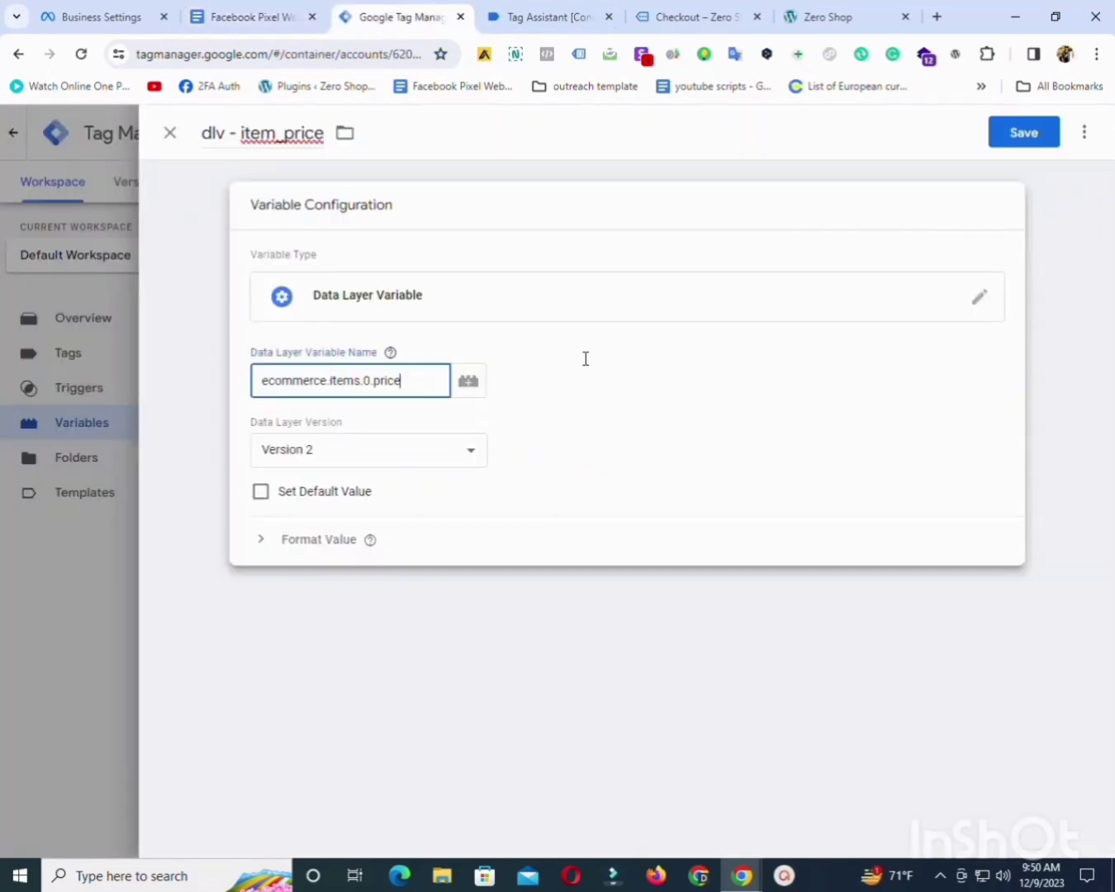
pyautogui.click(1026, 133)
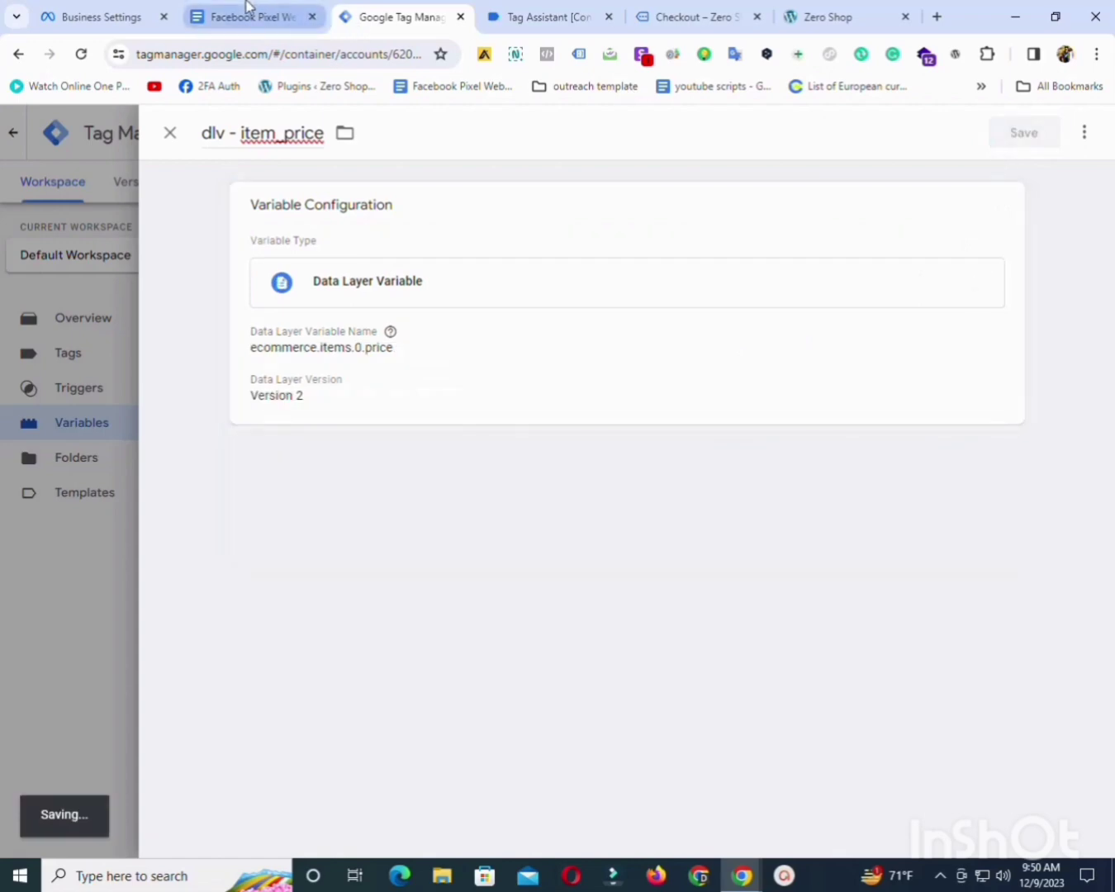
# Create a new Data Layer Variable in Tag Manager named "dlv - currency", copying the name from the tracking document.
pyautogui.click(248, 14)
pyautogui.moveTo(294, 622); pyautogui.dragTo(191, 633)
pyautogui.rightClick(209, 624)
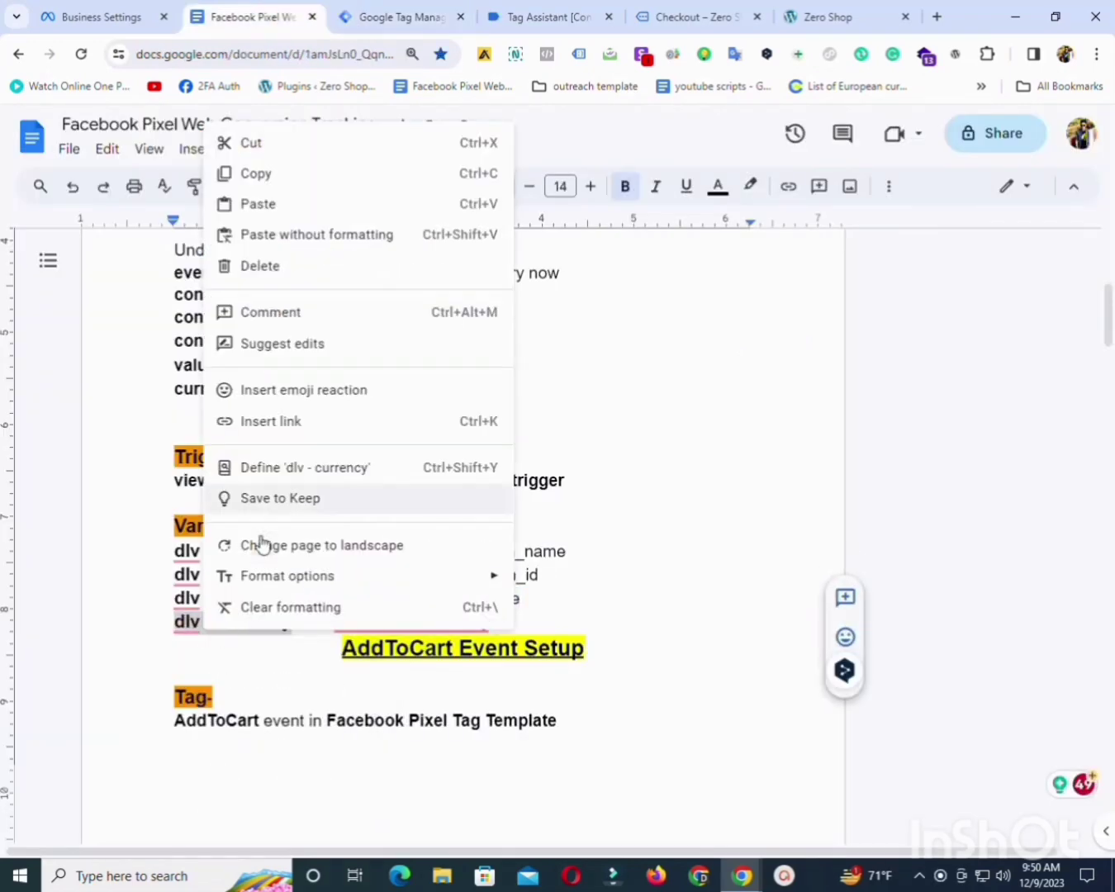
pyautogui.click(266, 174)
pyautogui.click(390, 9)
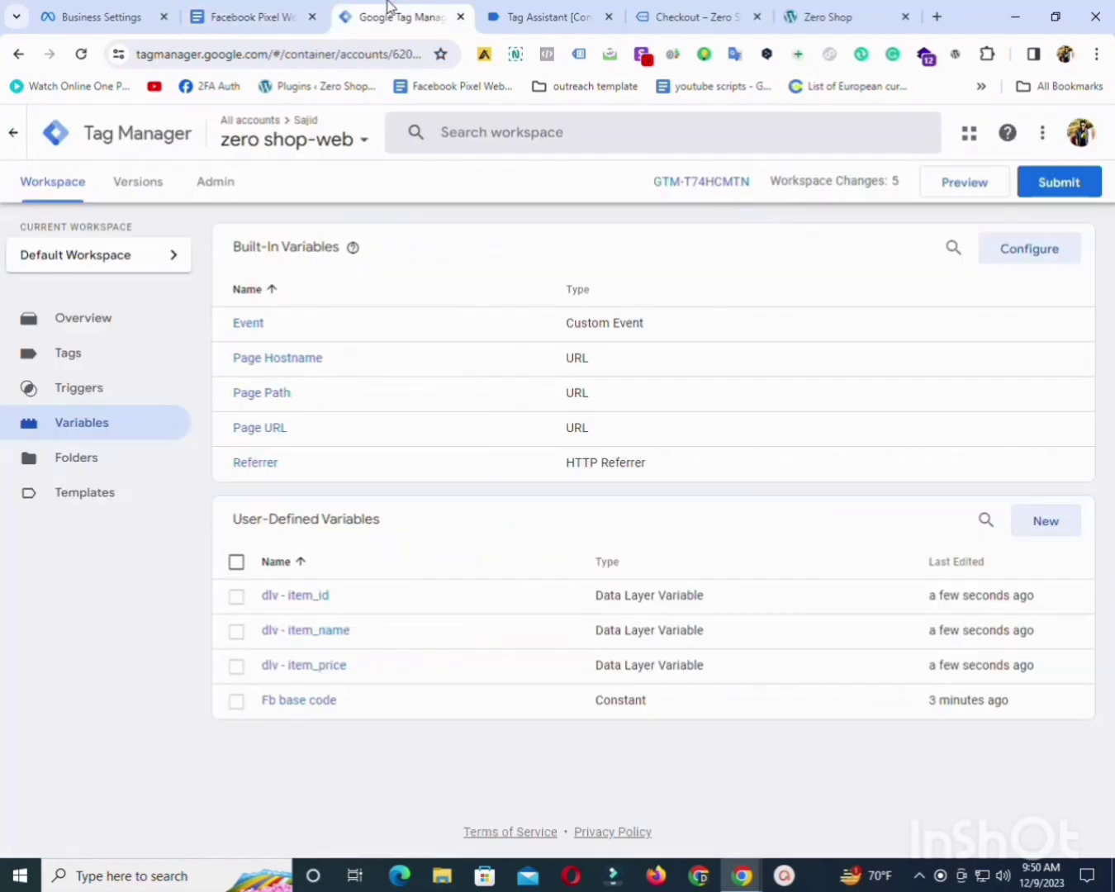
pyautogui.click(1023, 523)
pyautogui.click(261, 117)
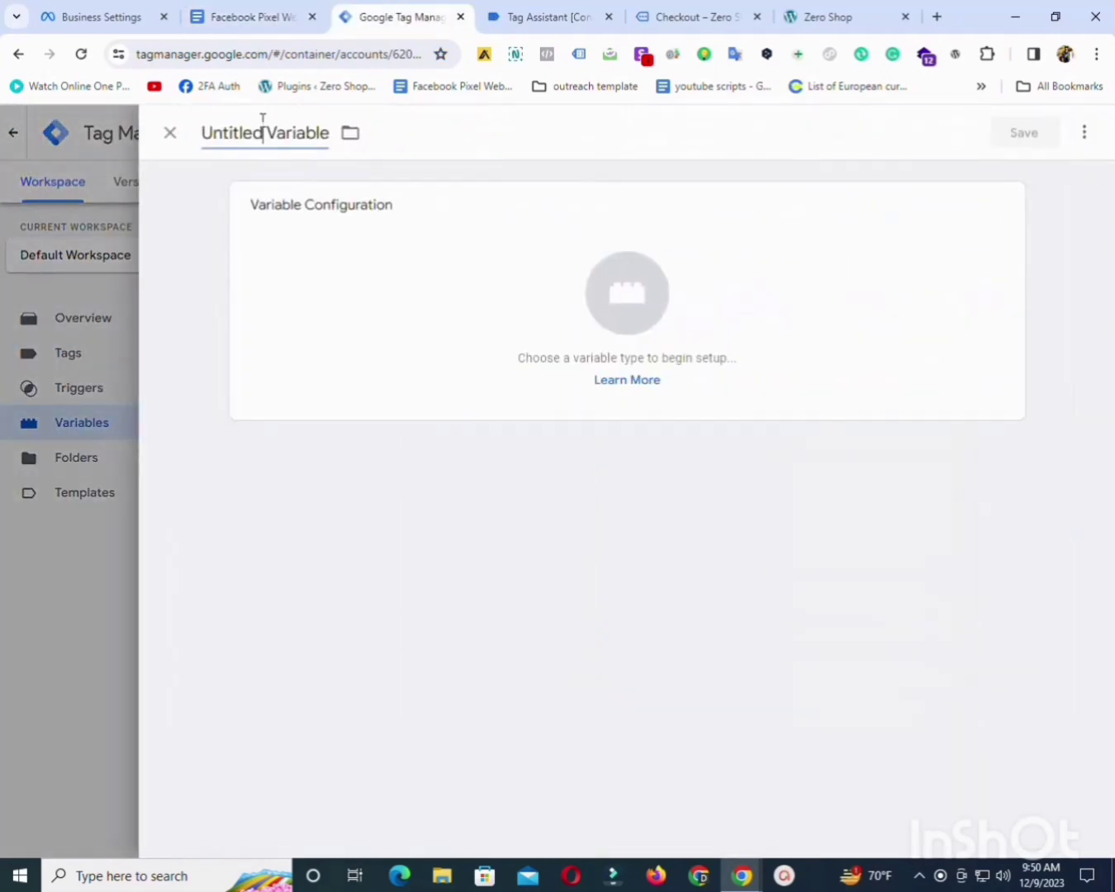
pyautogui.hotkey('ctrl', 'v')
pyautogui.click(520, 324)
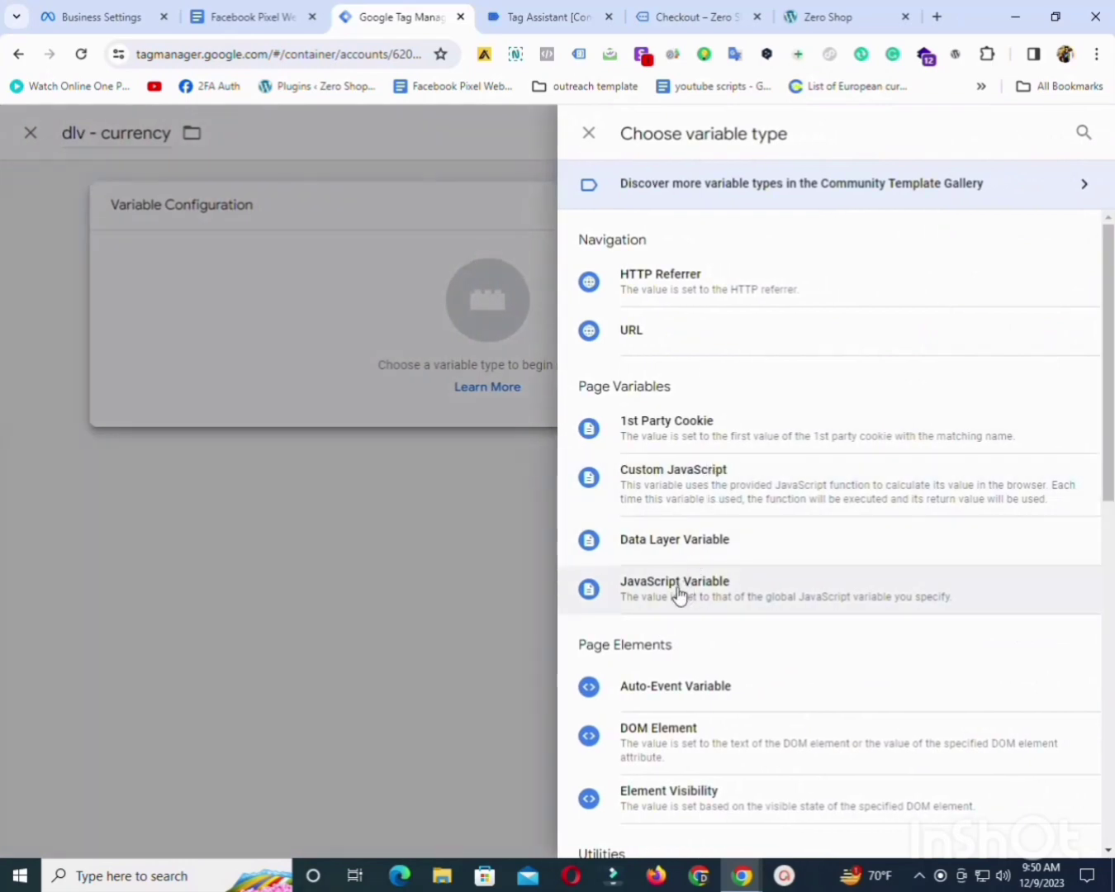
pyautogui.click(681, 562)
# Copy ecommerce.currency from the document as the Data Layer Variable Name of "dlv - currency" and save the variable.
pyautogui.click(294, 17)
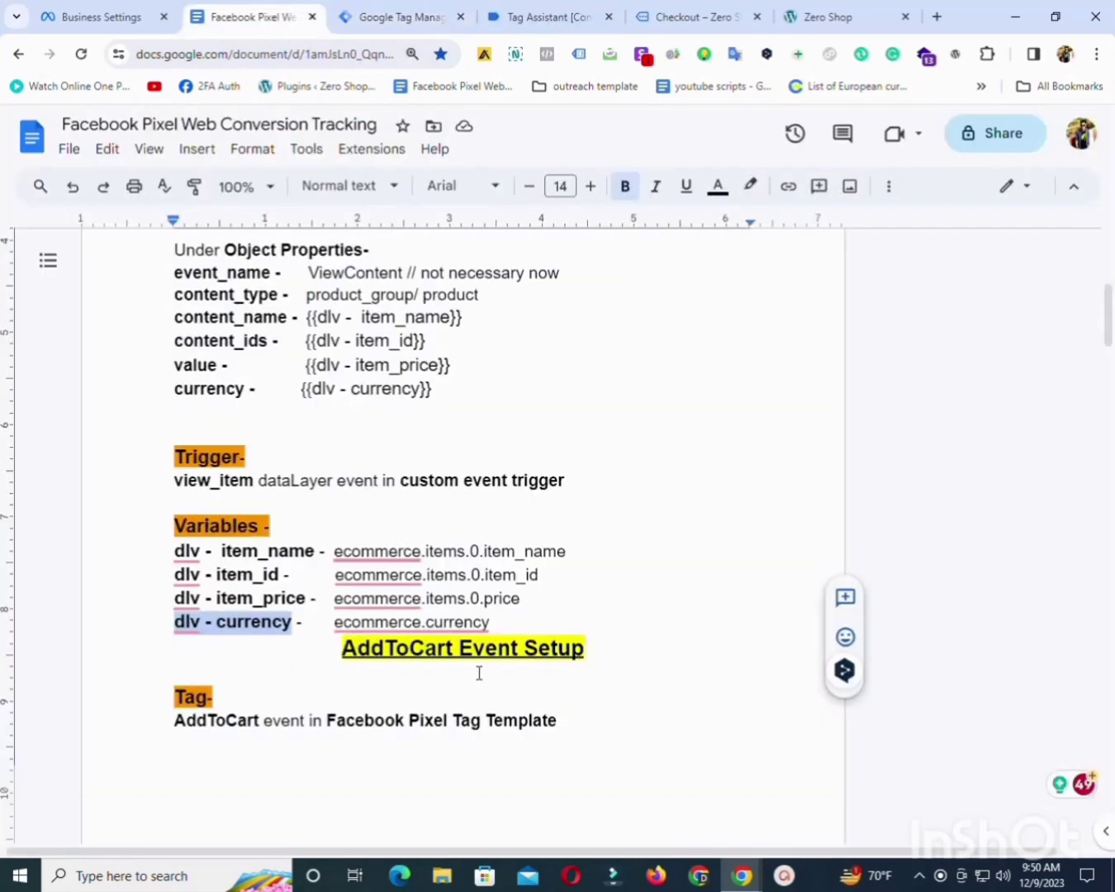
pyautogui.moveTo(516, 622); pyautogui.dragTo(341, 621)
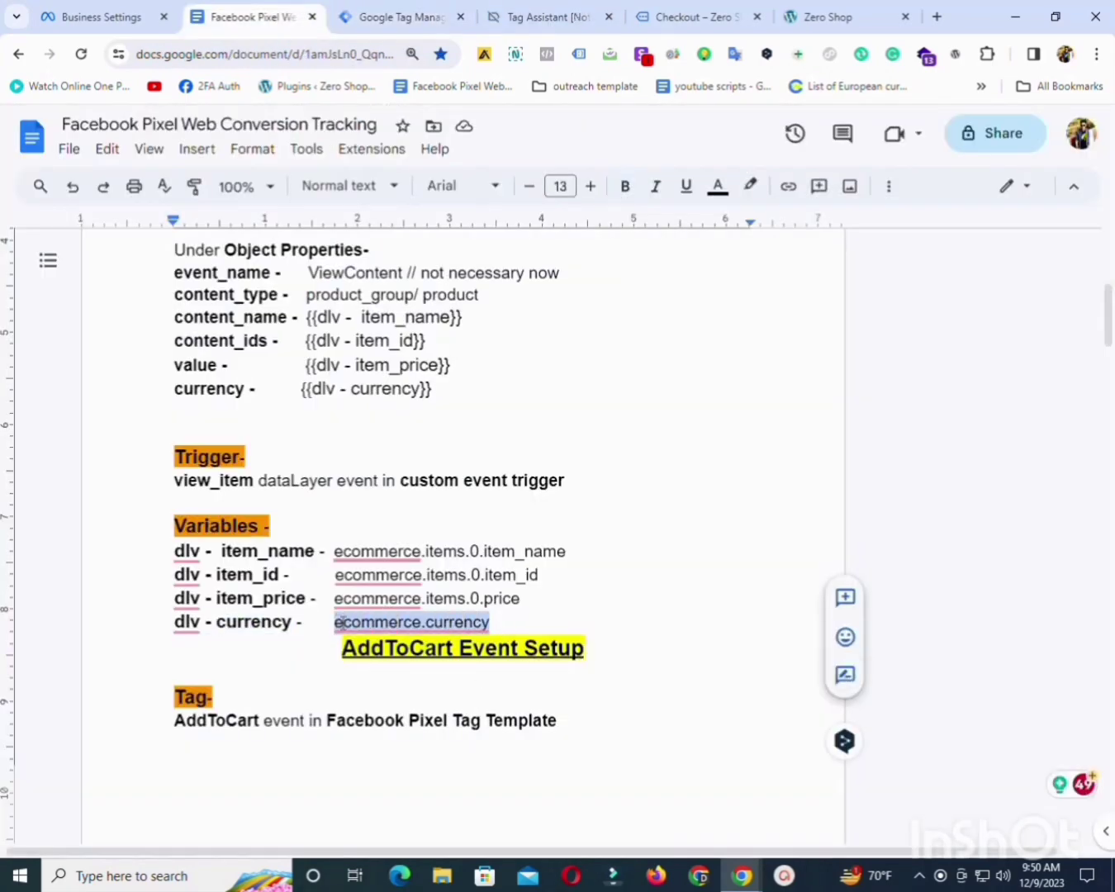
pyautogui.rightClick(340, 621)
pyautogui.click(406, 168)
pyautogui.click(380, 10)
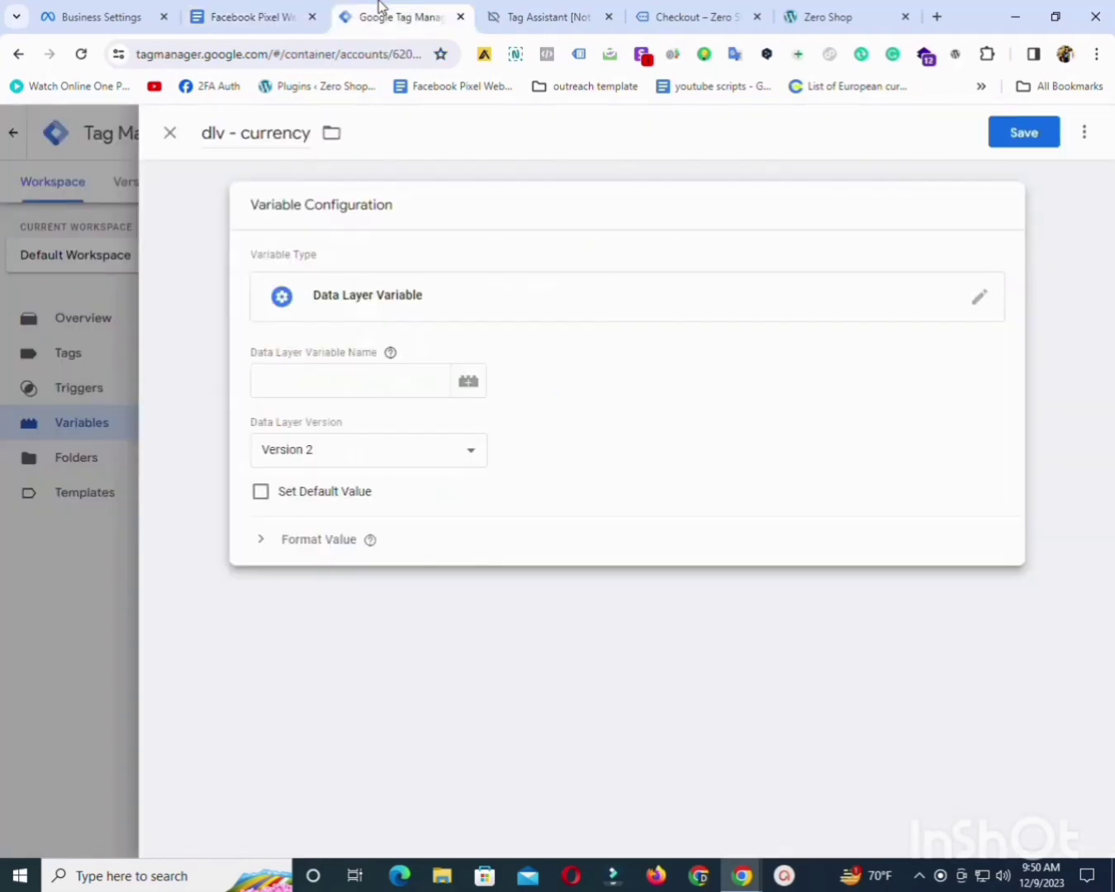
pyautogui.click(305, 377)
pyautogui.hotkey('ctrl', 'v')
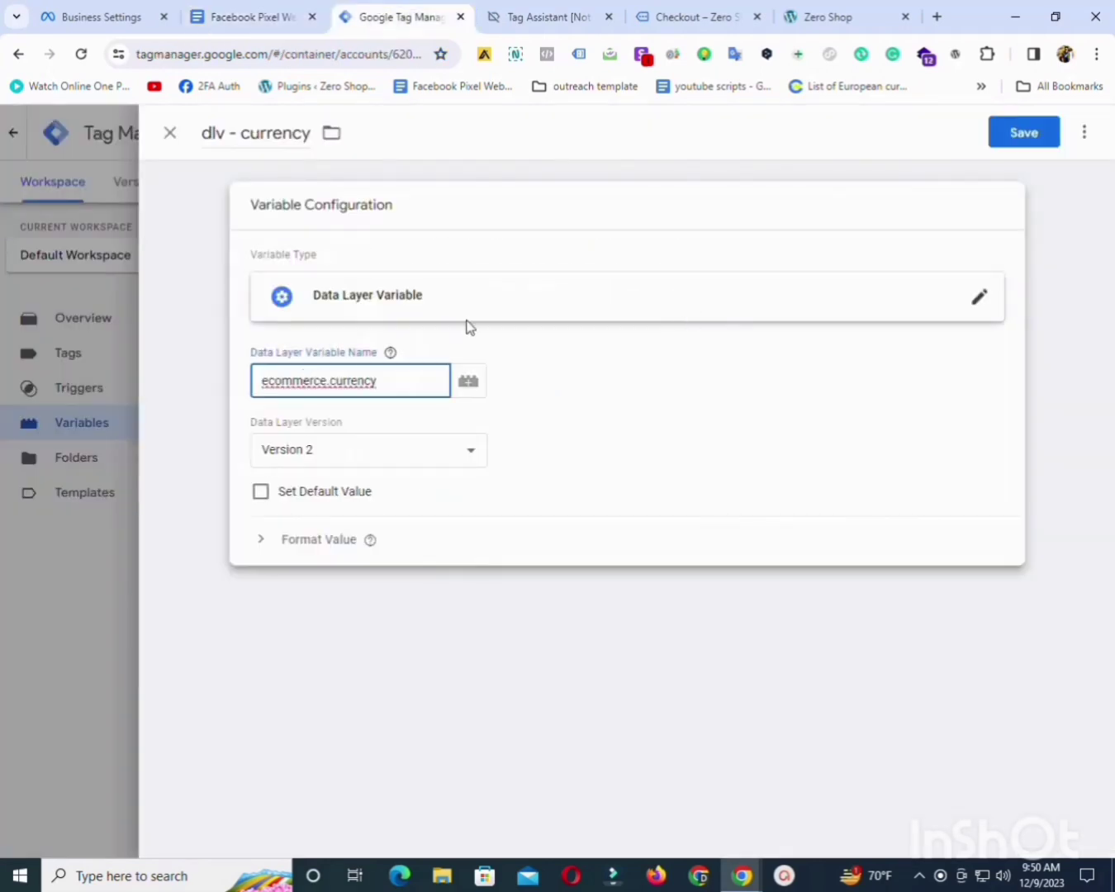
pyautogui.click(1025, 134)
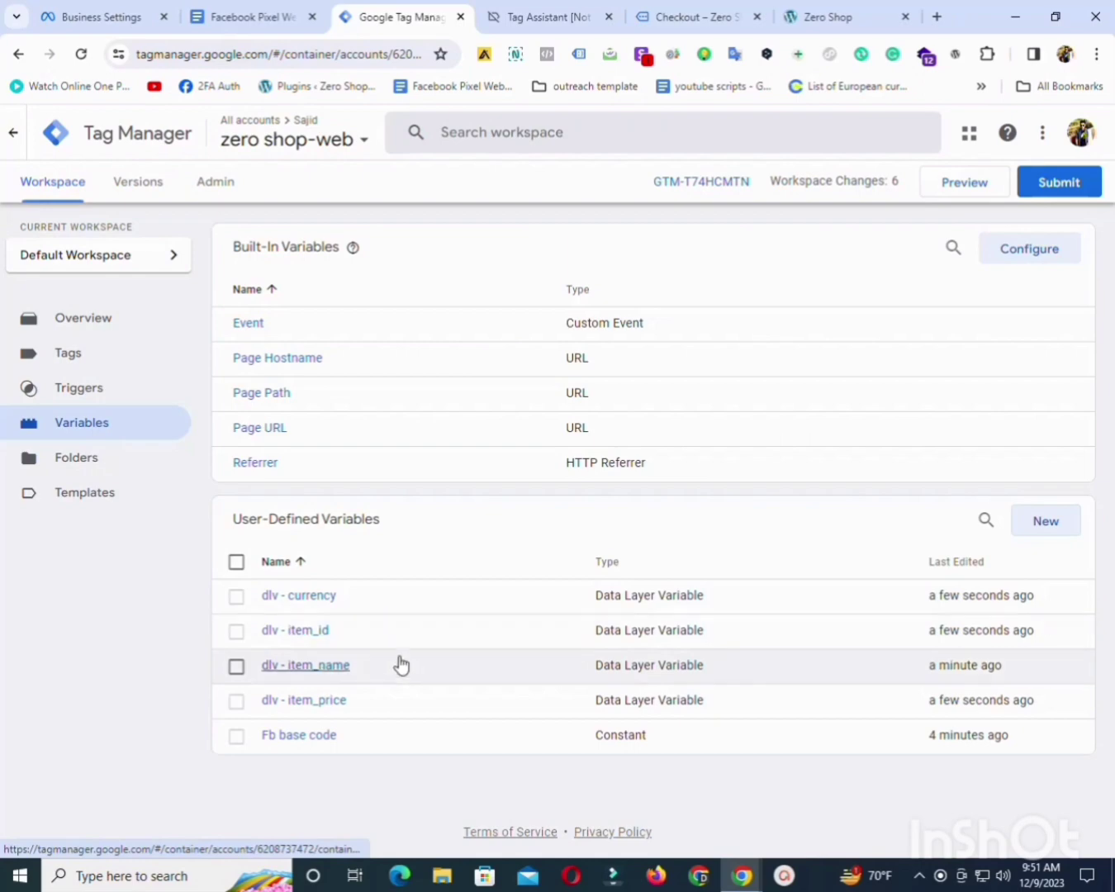
# Start a new trigger in Tag Manager and copy the view_item event name from the Dark Brown Jeans page events in Tag Assistant.
pyautogui.click(88, 394)
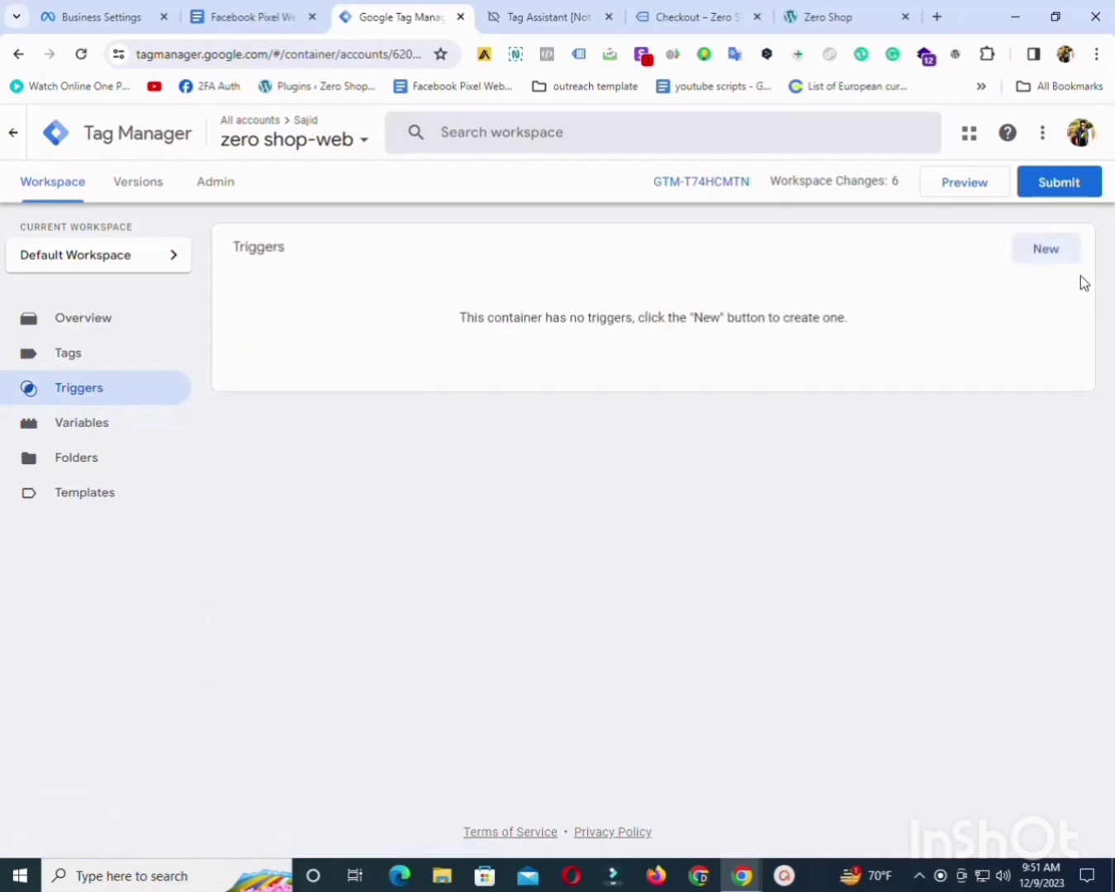
pyautogui.click(1054, 249)
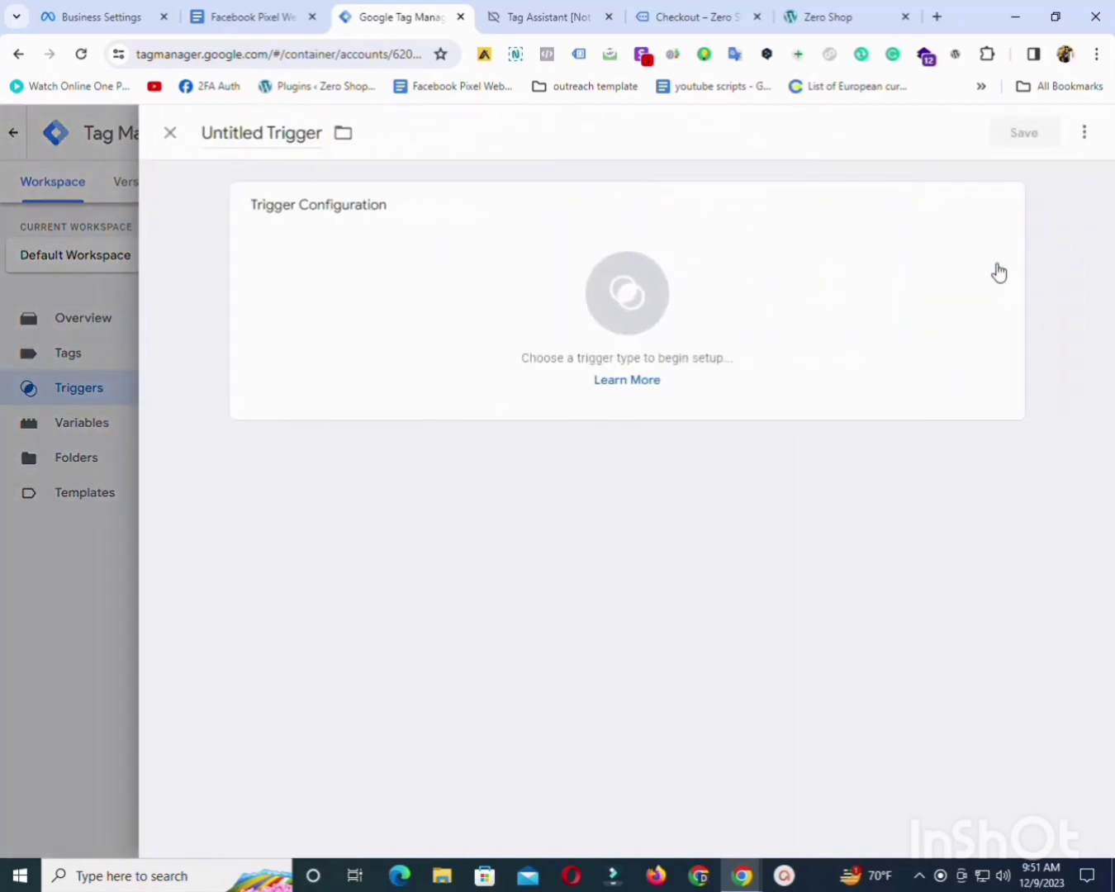
pyautogui.click(524, 17)
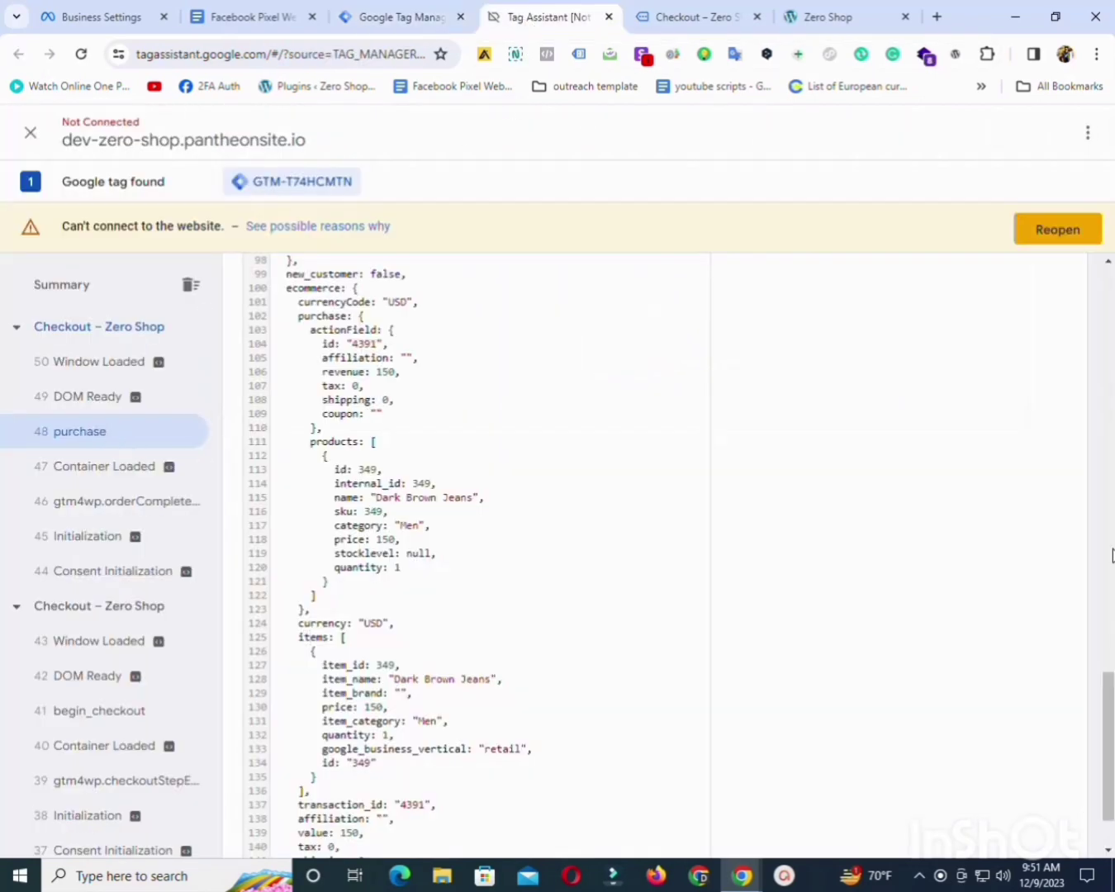
pyautogui.moveTo(1109, 726); pyautogui.dragTo(1109, 320)
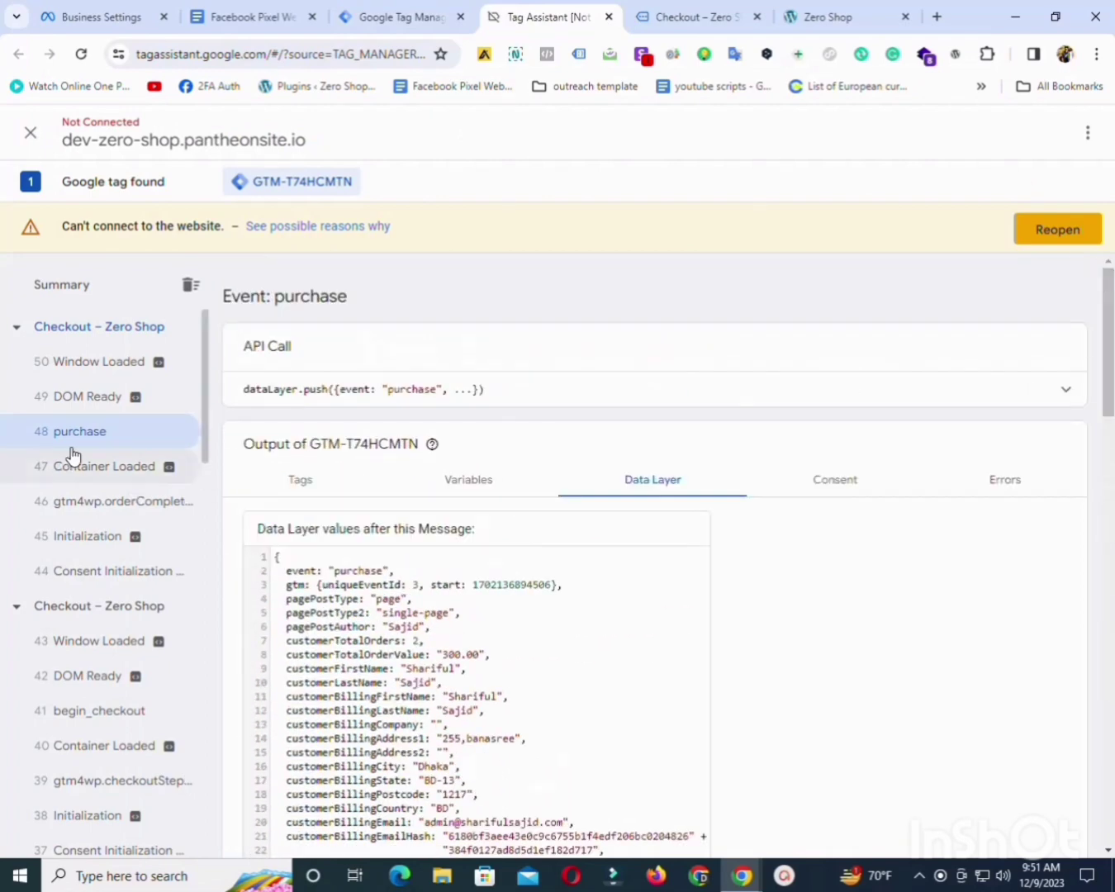
pyautogui.scroll(-9, 209, 427)
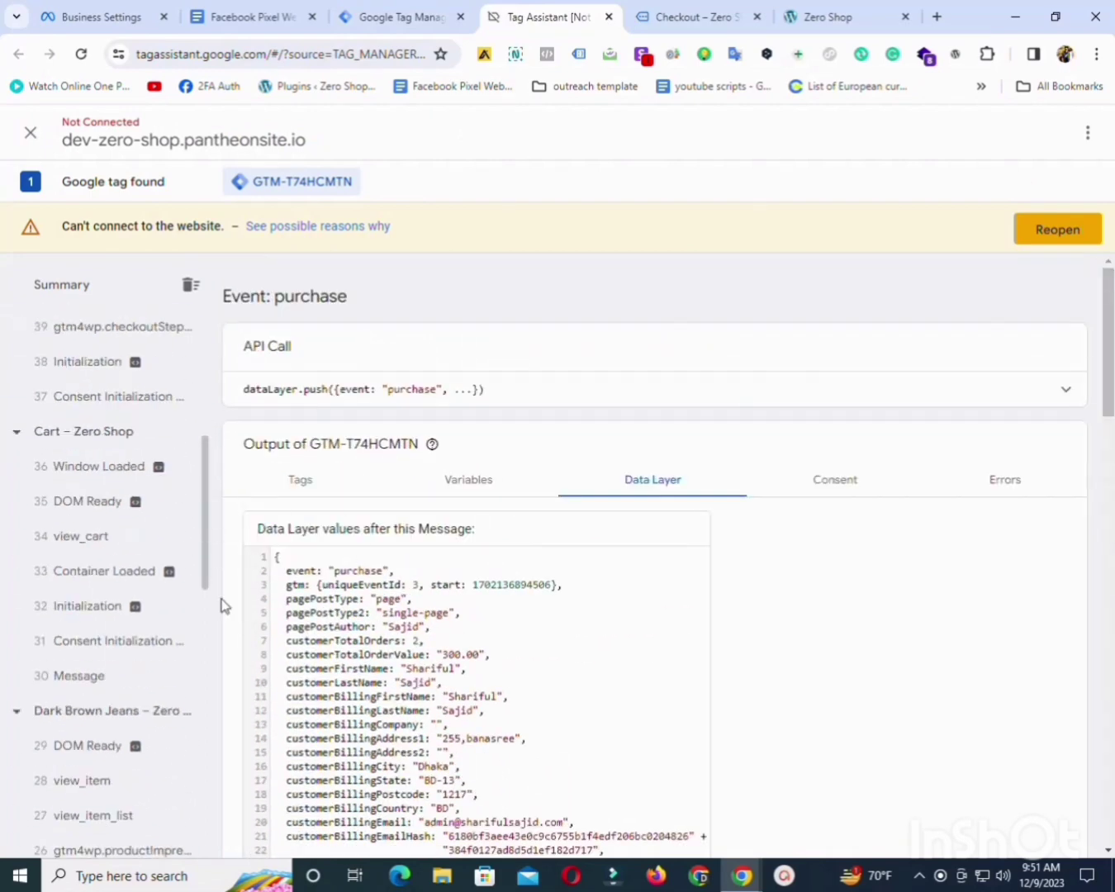
pyautogui.scroll(-6, 214, 678)
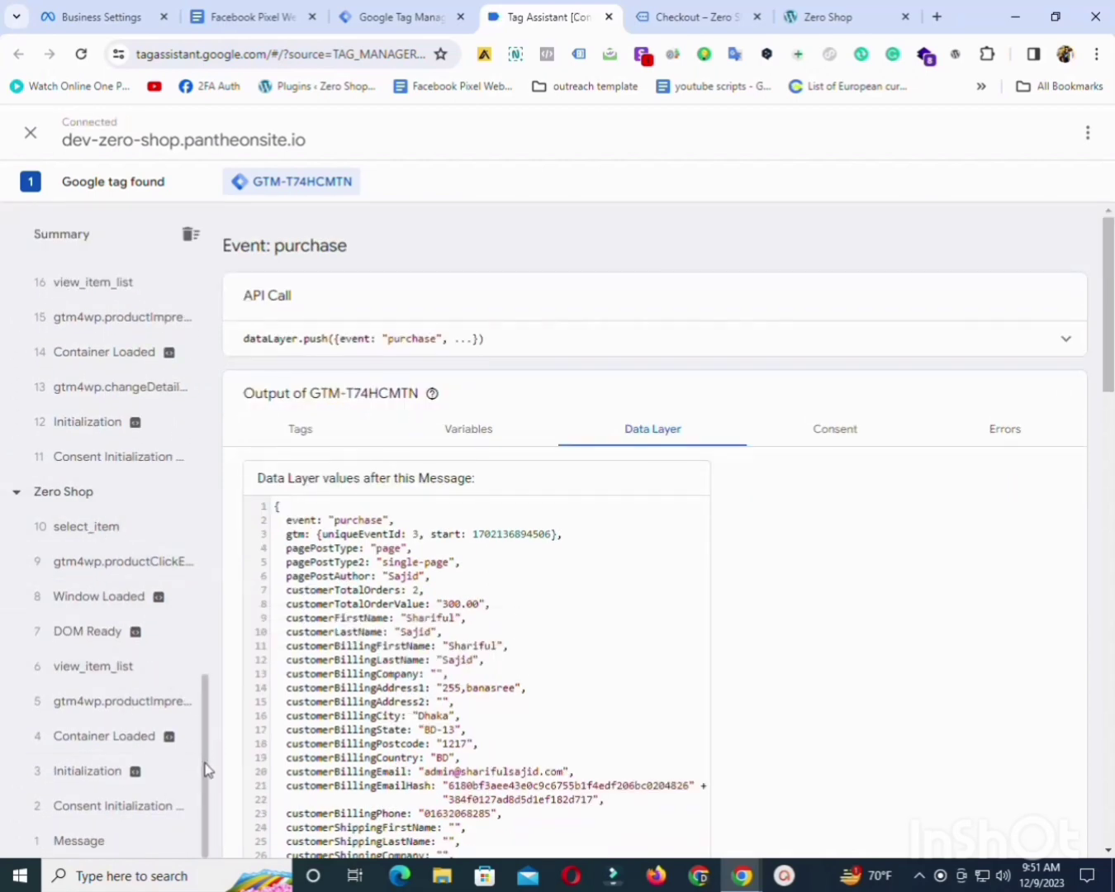
pyautogui.moveTo(205, 770); pyautogui.dragTo(205, 684)
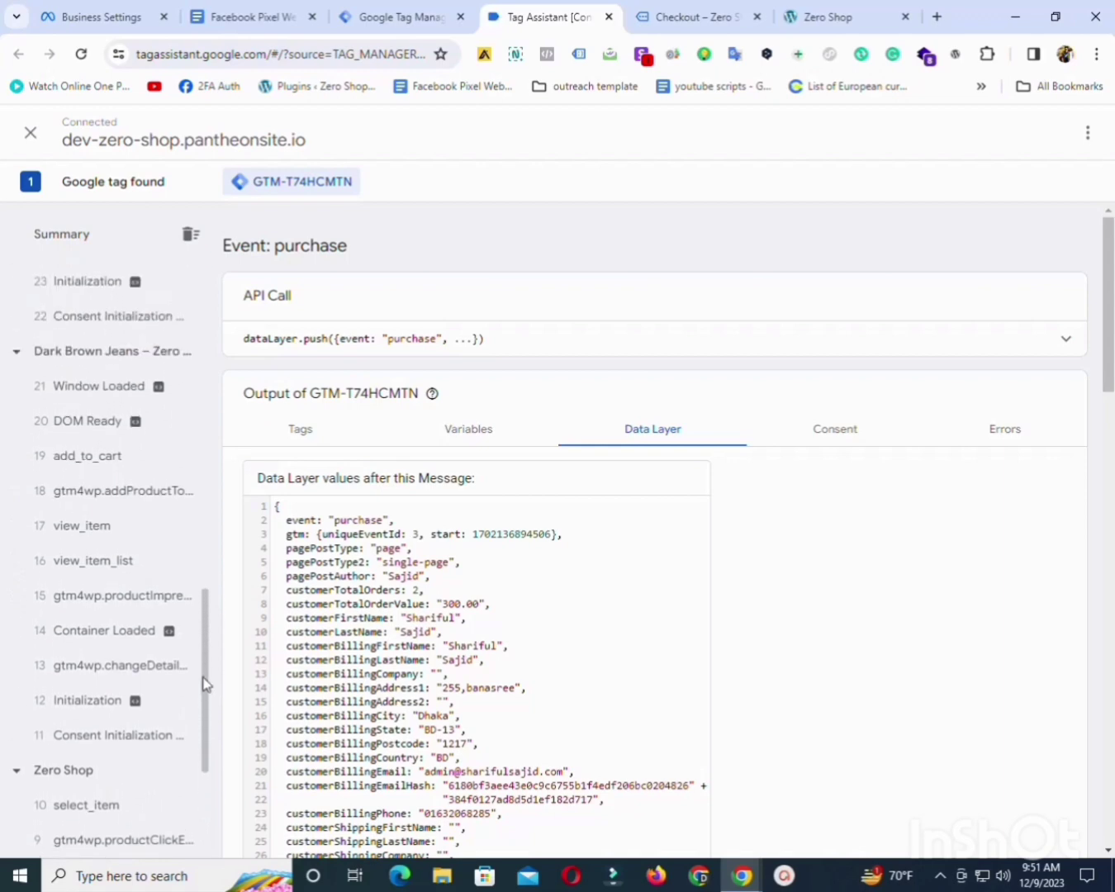
pyautogui.click(99, 529)
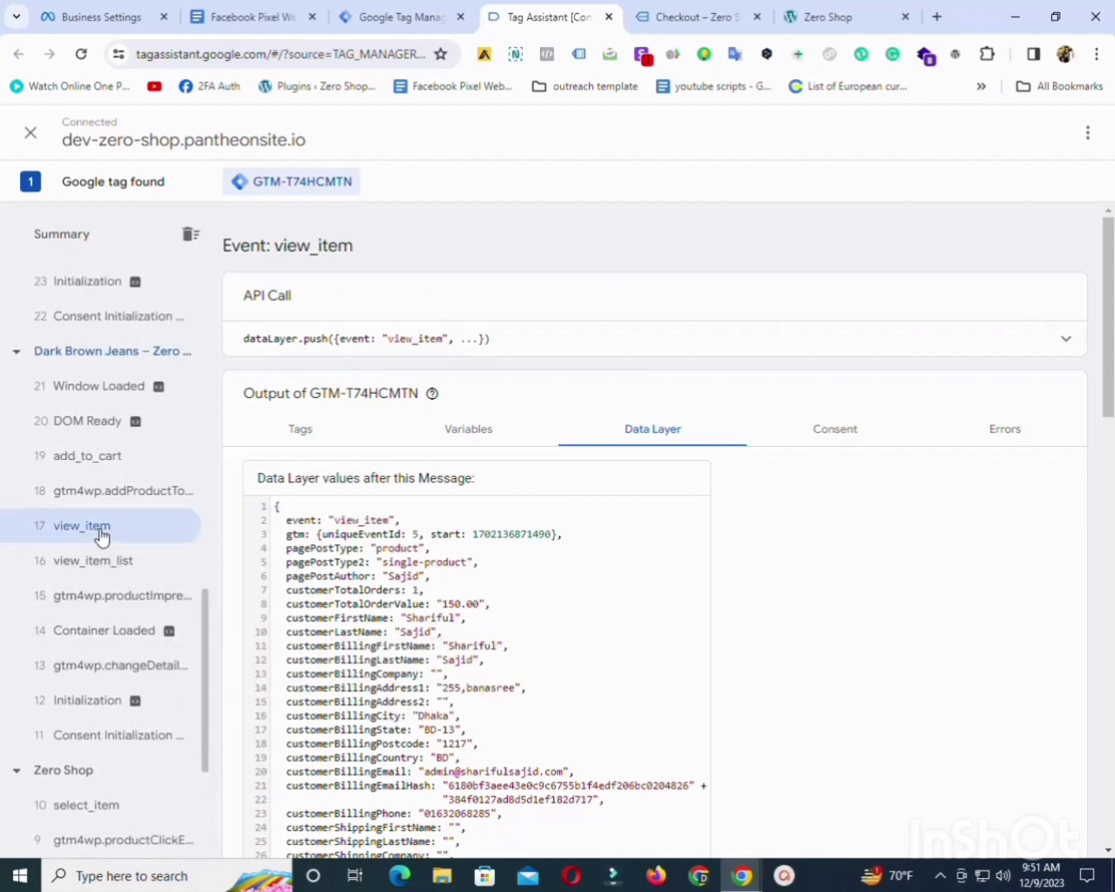
pyautogui.rightClick(420, 340)
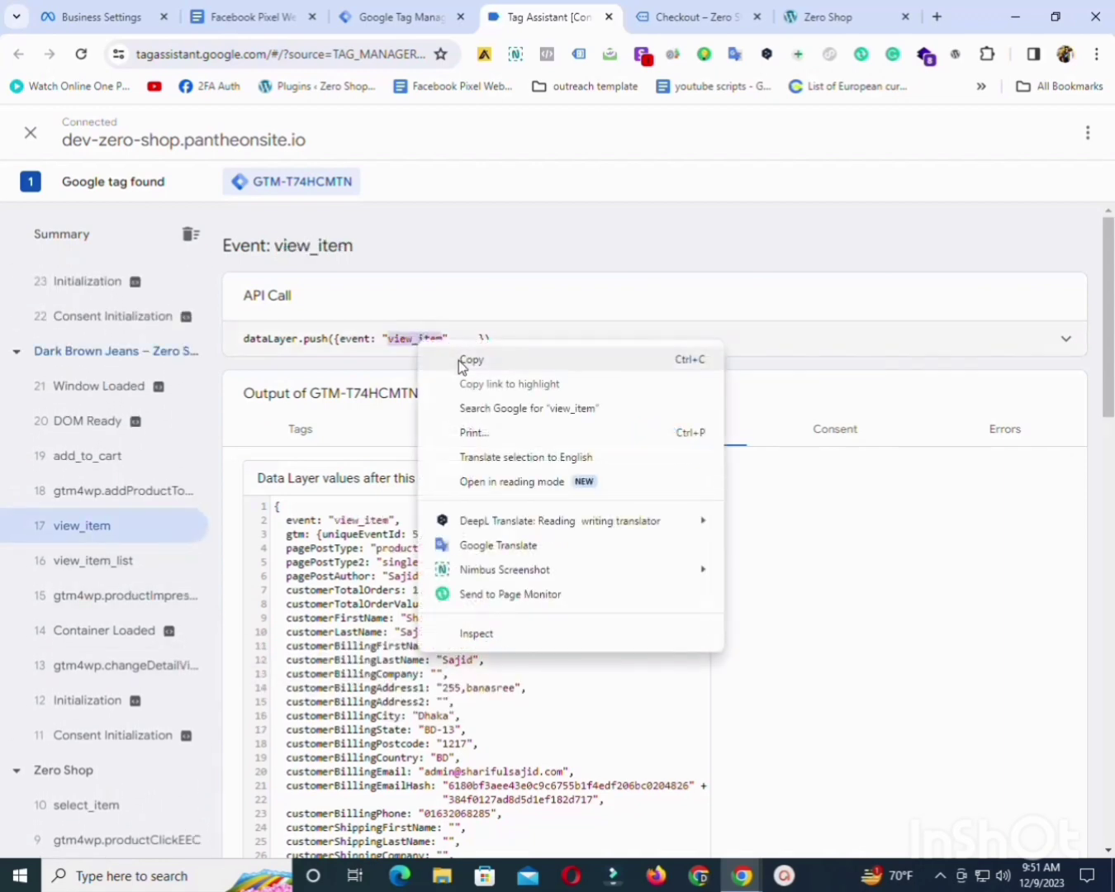
pyautogui.click(461, 363)
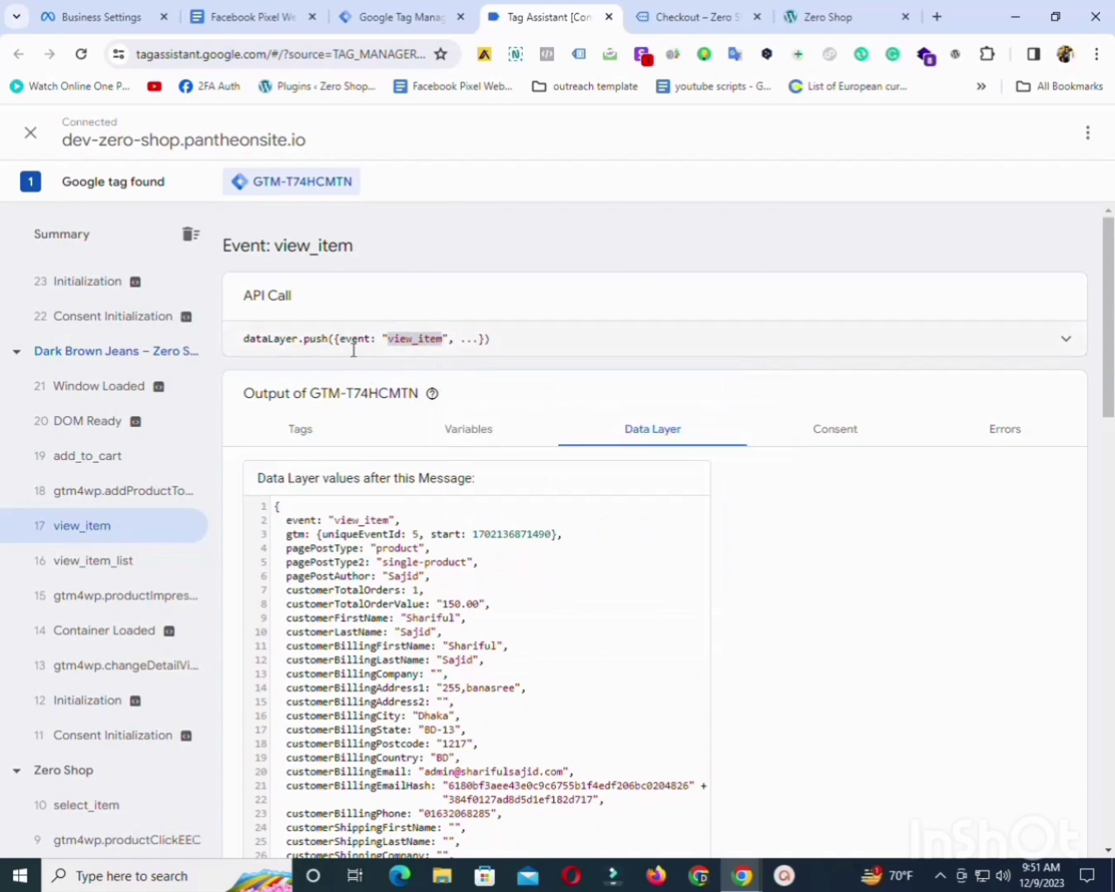
# Name the new trigger in Tag Manager "Fb-view_item-trigger" and choose Custom Event as its trigger type.
pyautogui.click(386, 15)
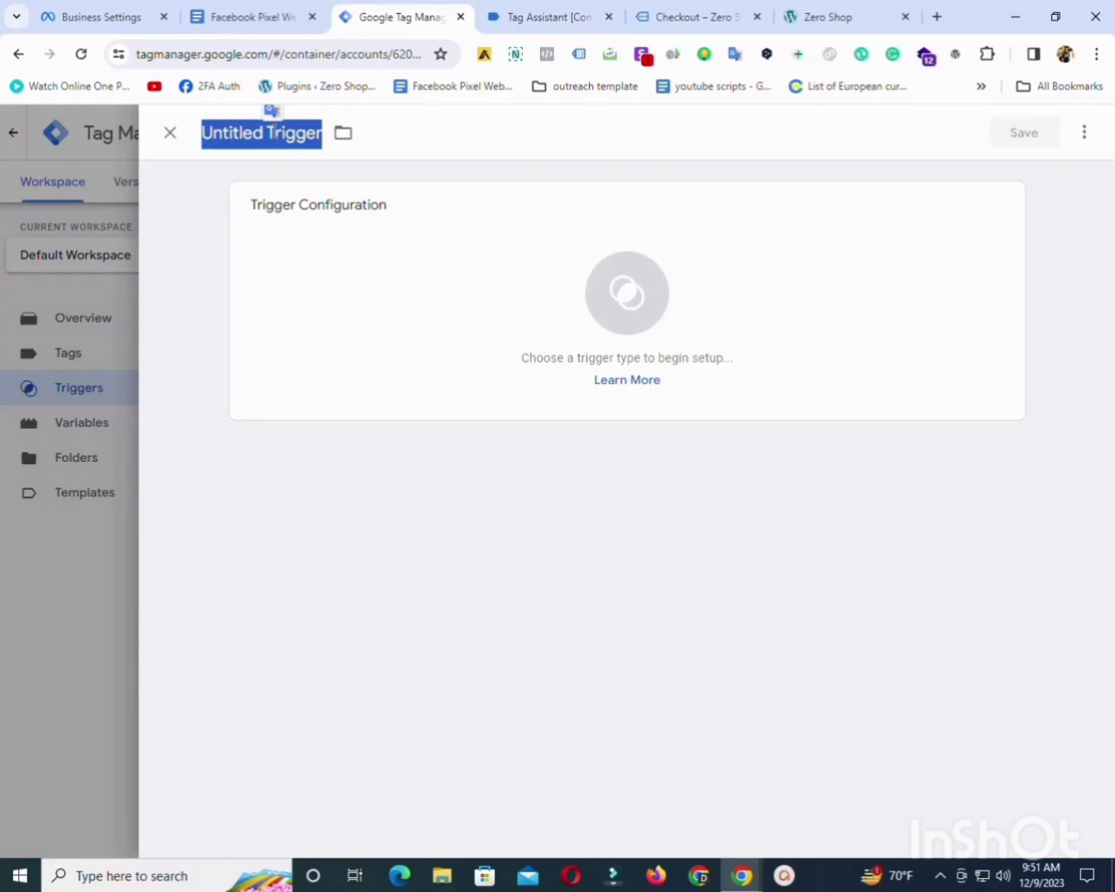
pyautogui.write('Fb')
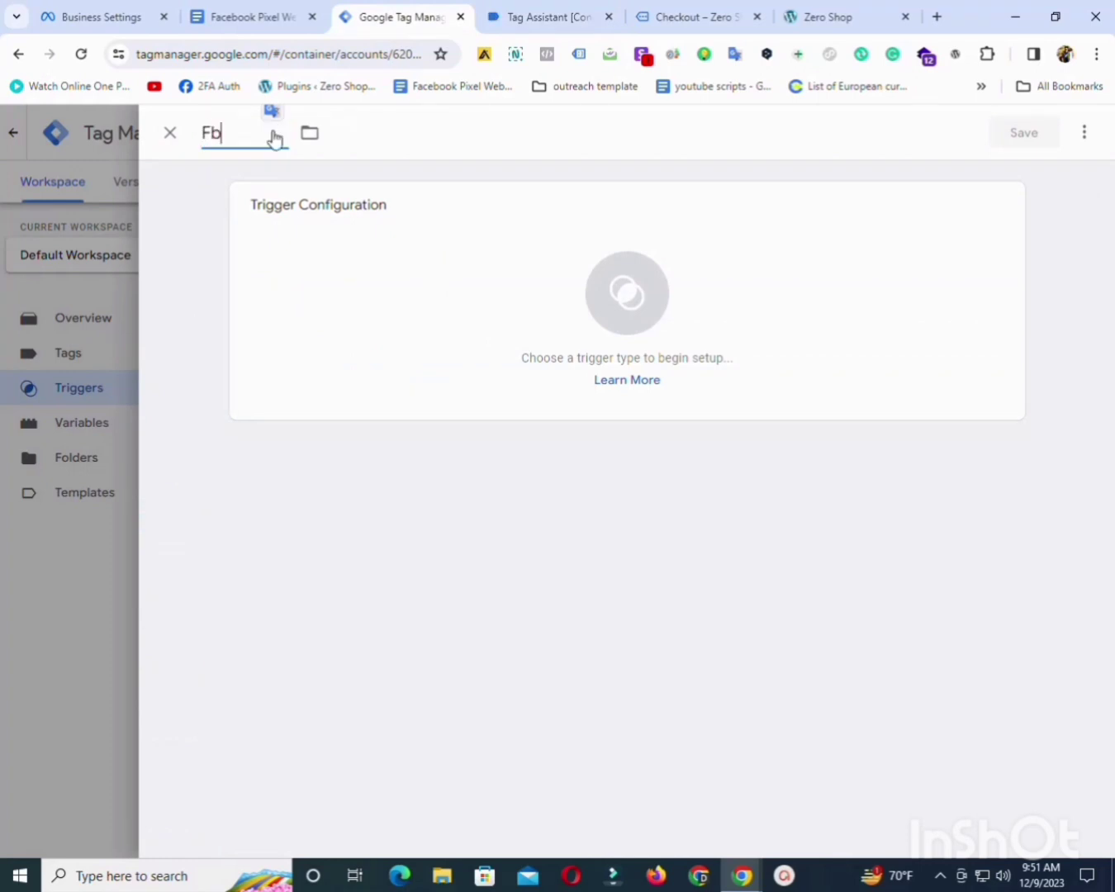
pyautogui.write('-view_item-trigger')
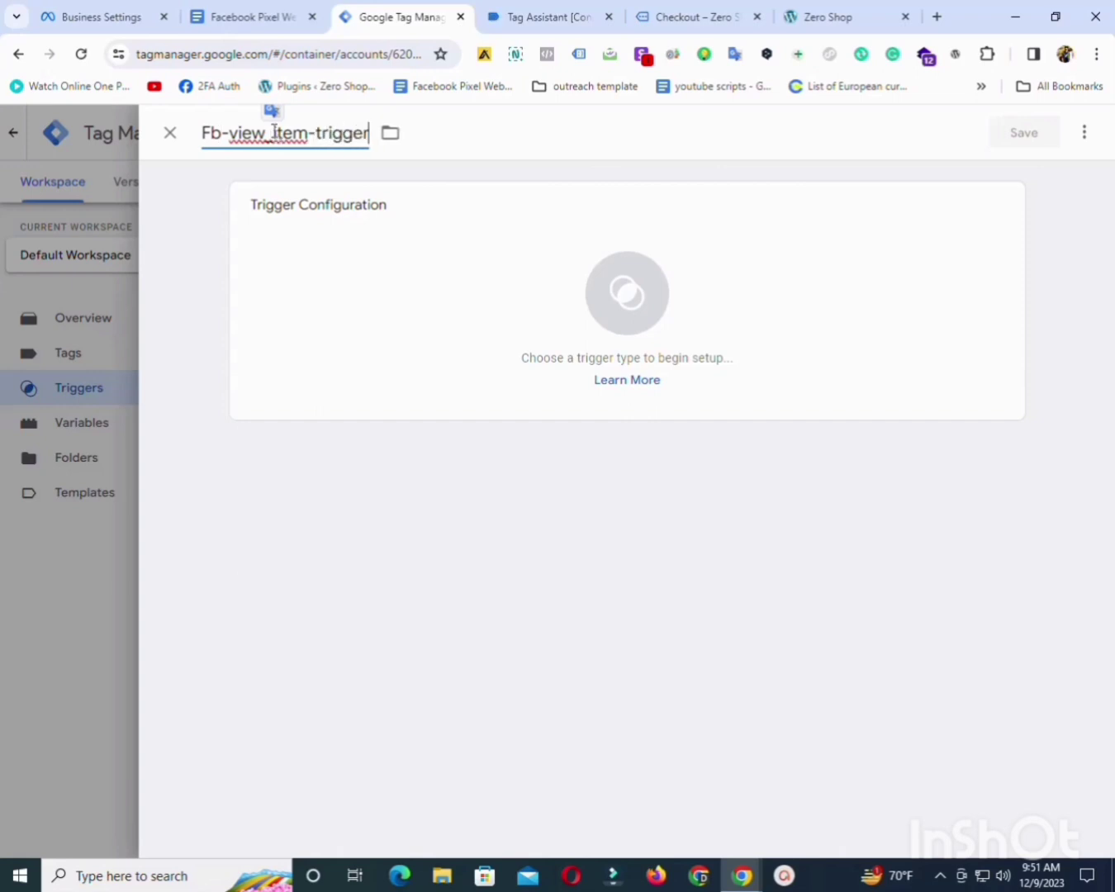
pyautogui.click(339, 252)
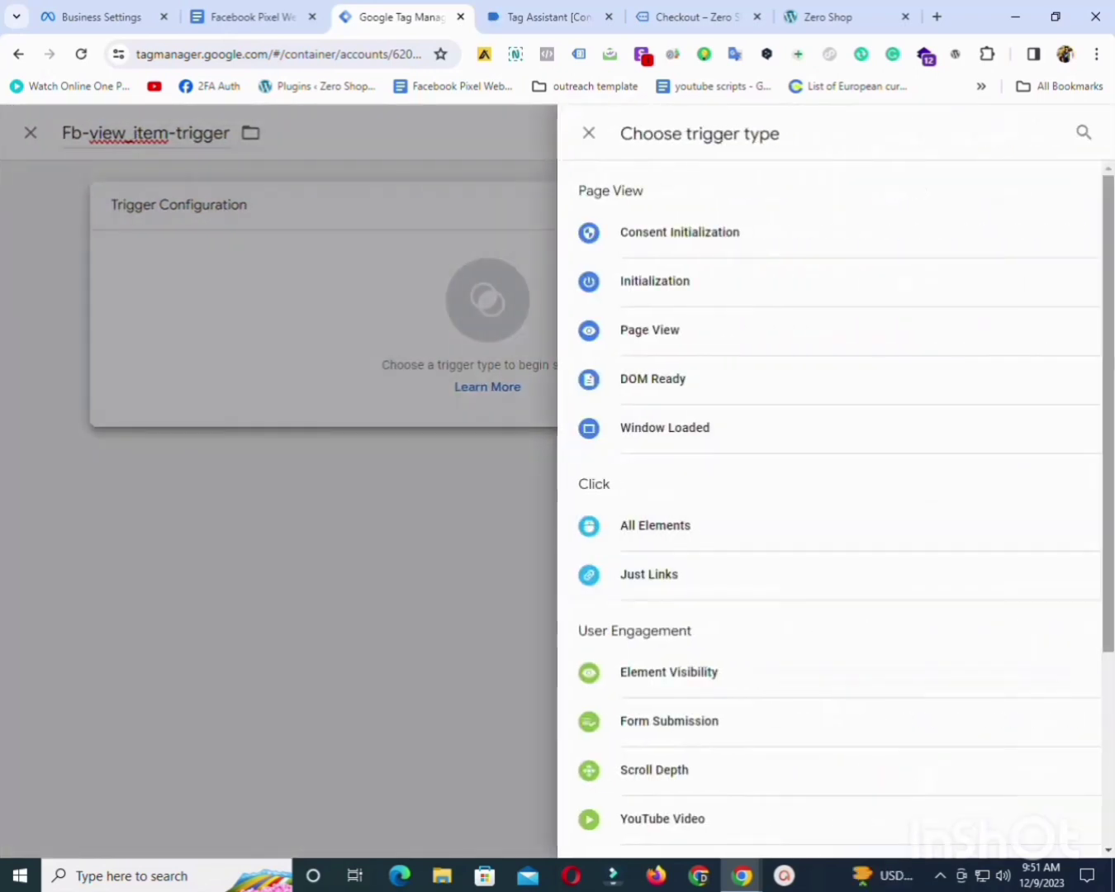
pyautogui.scroll(-3, 1090, 457)
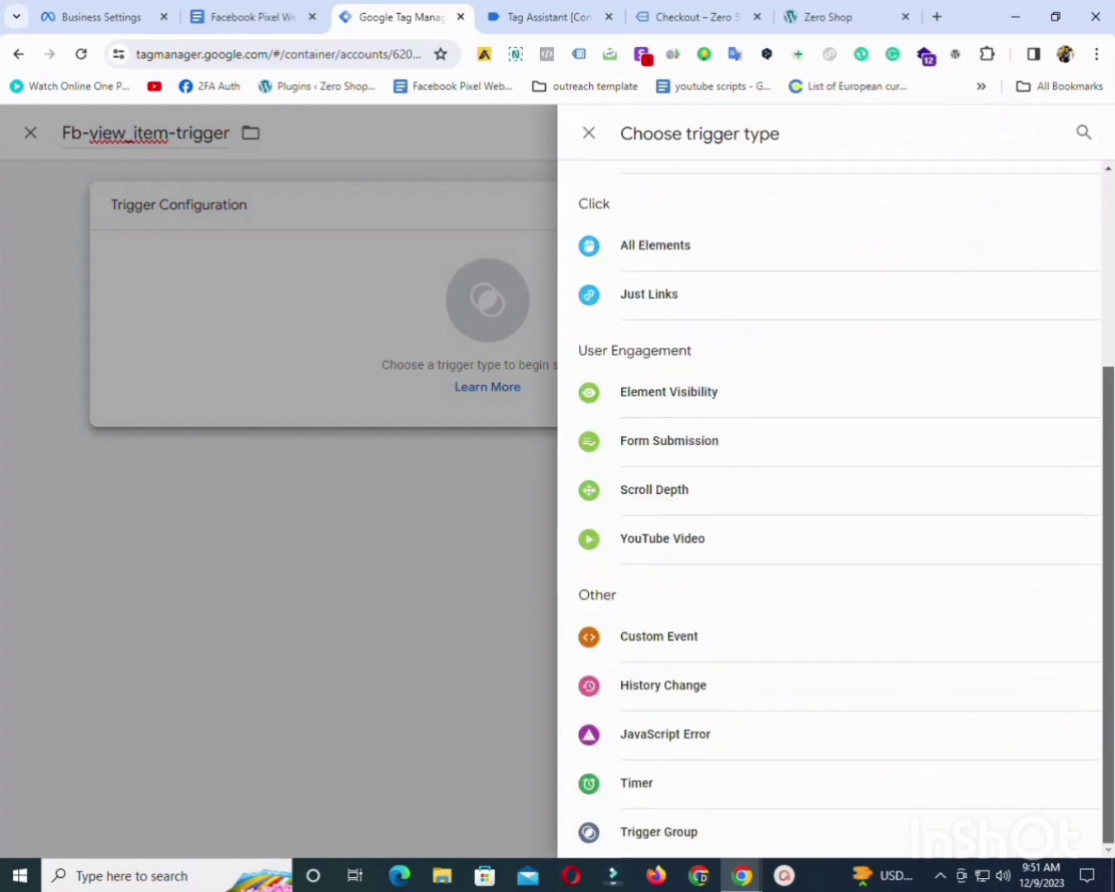
pyautogui.click(680, 656)
# Set the trigger's event name to view_item, check it against Tag Assistant, and save the trigger.
pyautogui.click(363, 378)
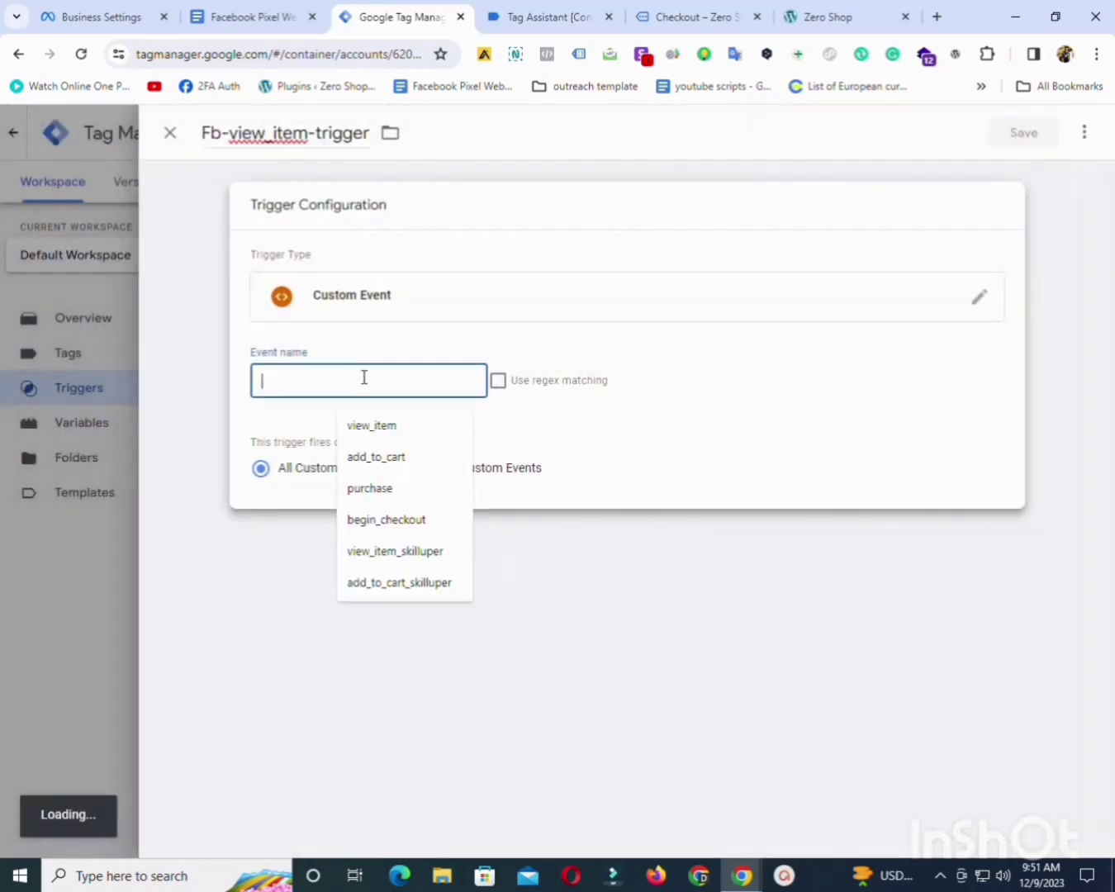
pyautogui.write('view_item')
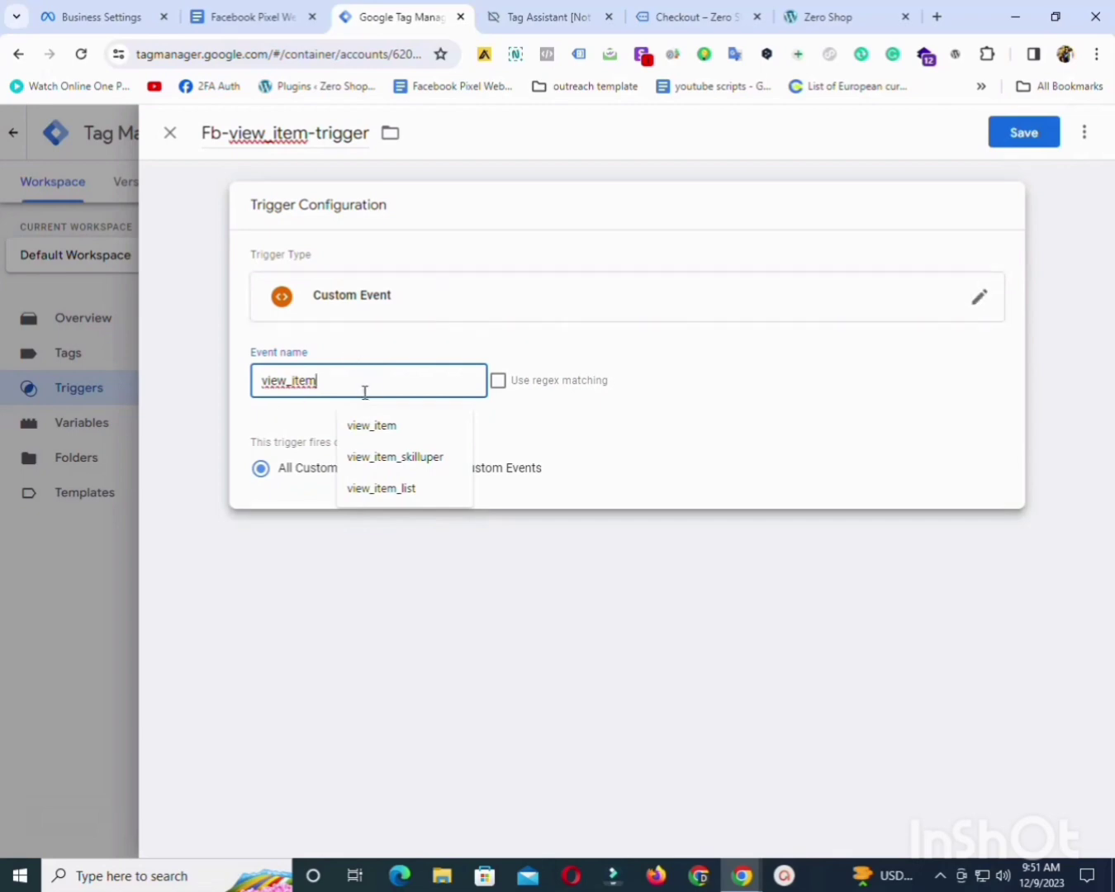
pyautogui.click(545, 16)
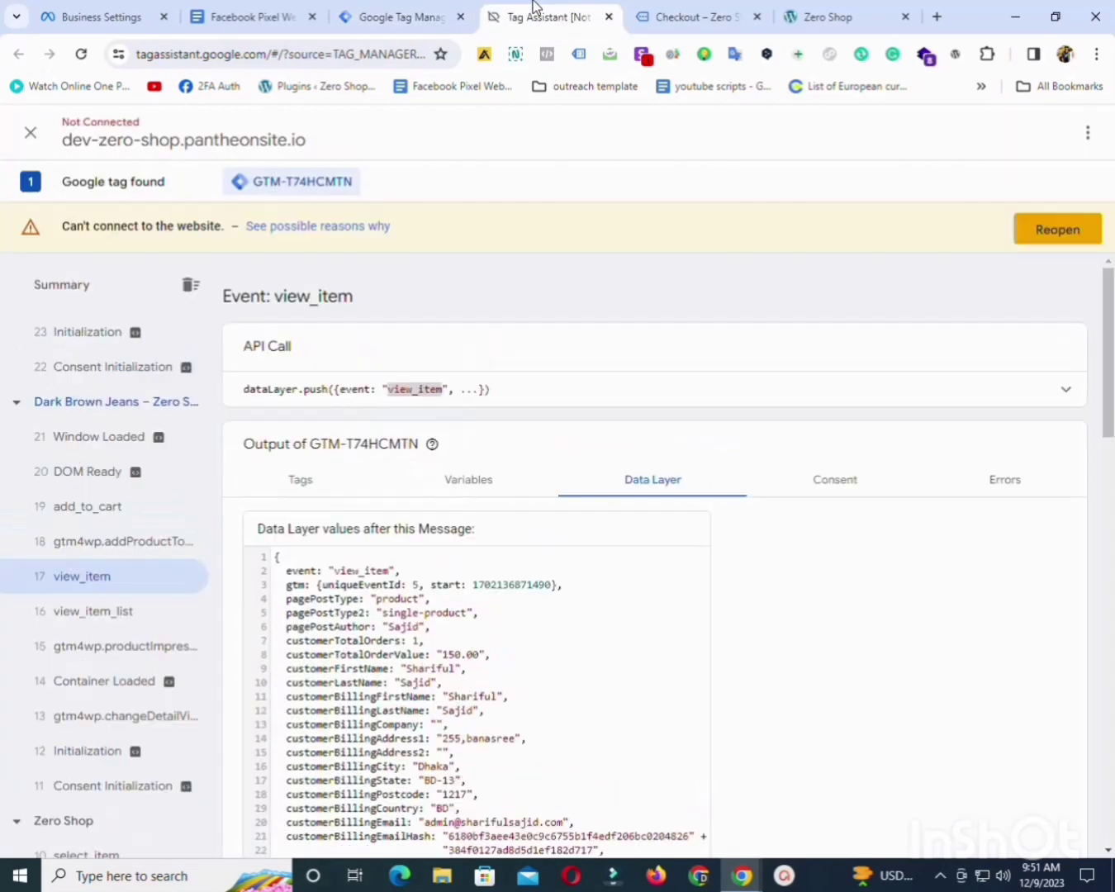
pyautogui.click(398, 15)
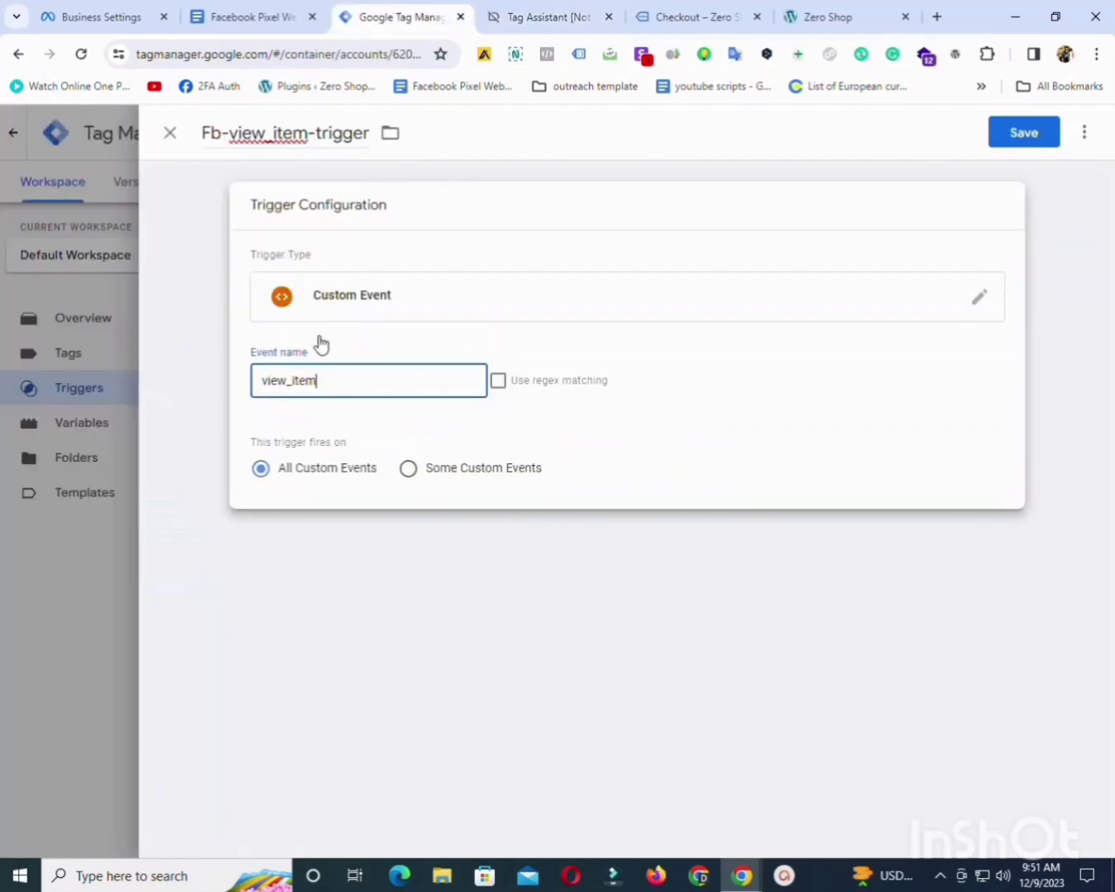
pyautogui.click(1044, 132)
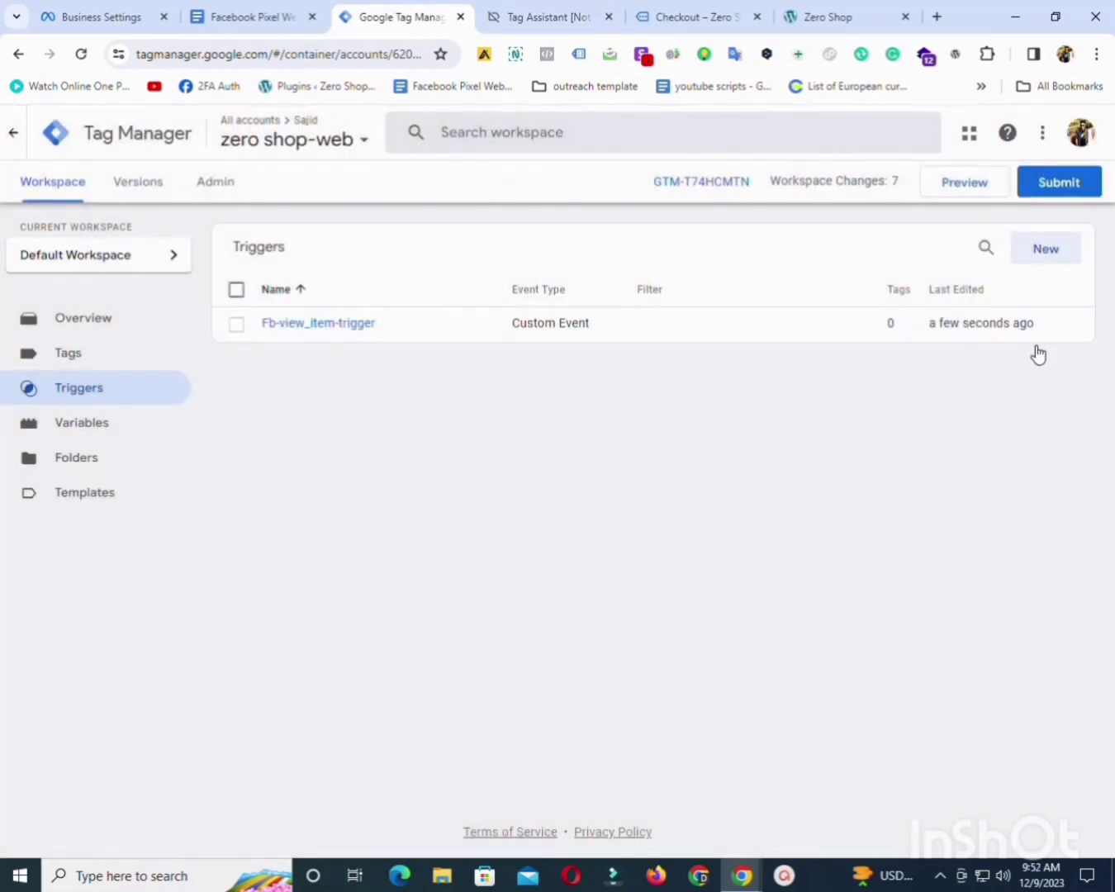
# Duplicate Fb-view_item-trigger and remove the "Copy of" prefix from the duplicate's name.
pyautogui.click(346, 333)
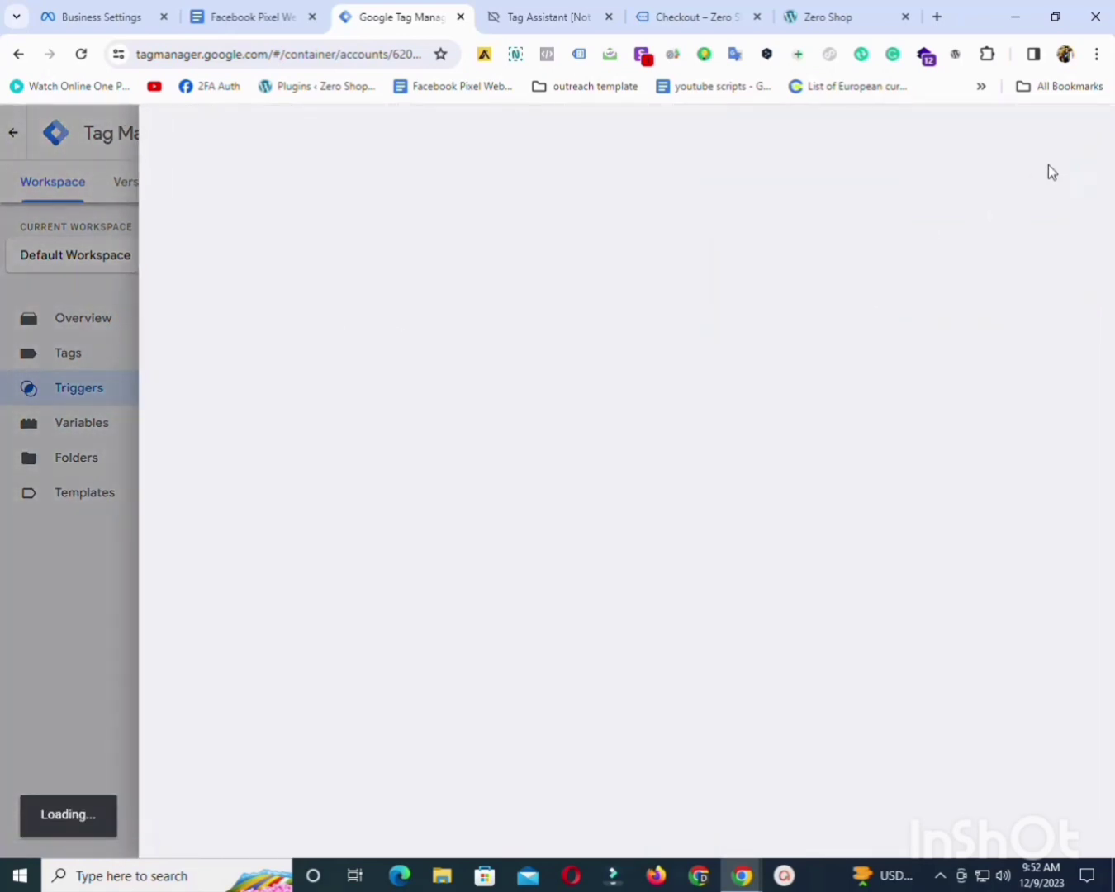
pyautogui.click(1084, 134)
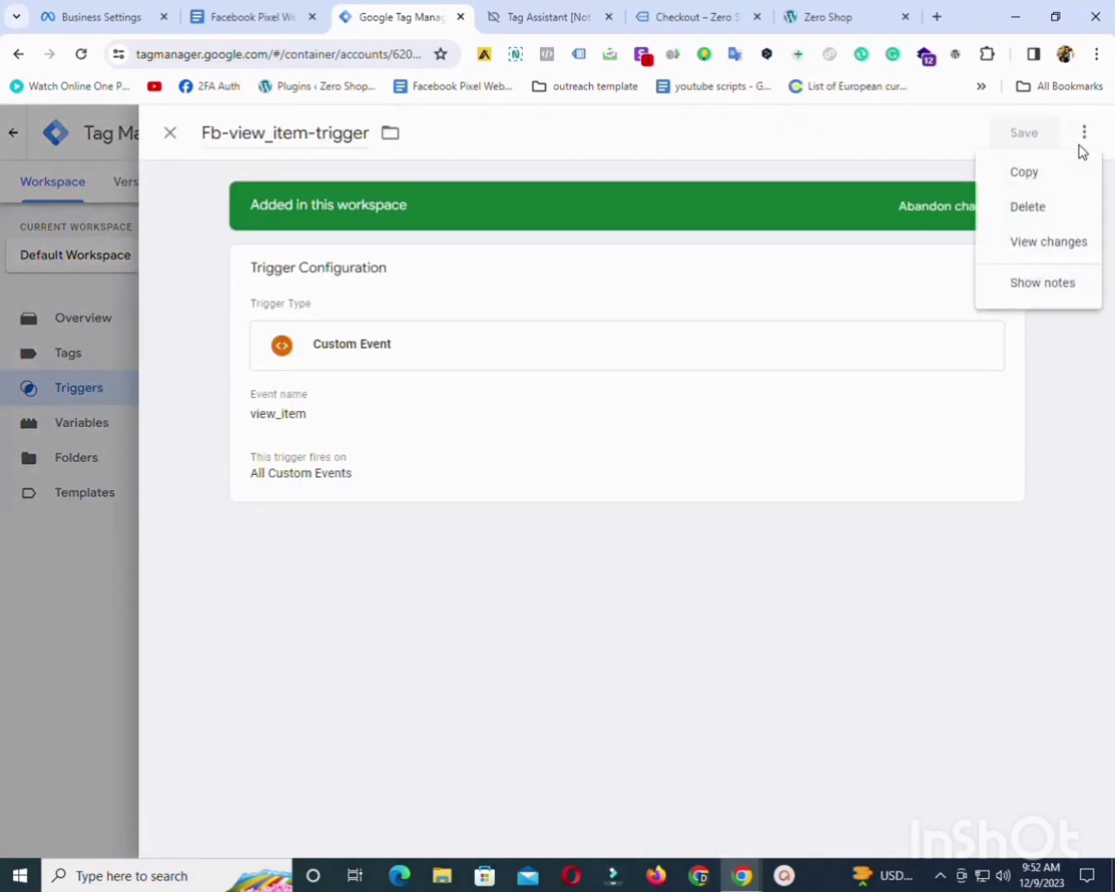
pyautogui.click(1025, 172)
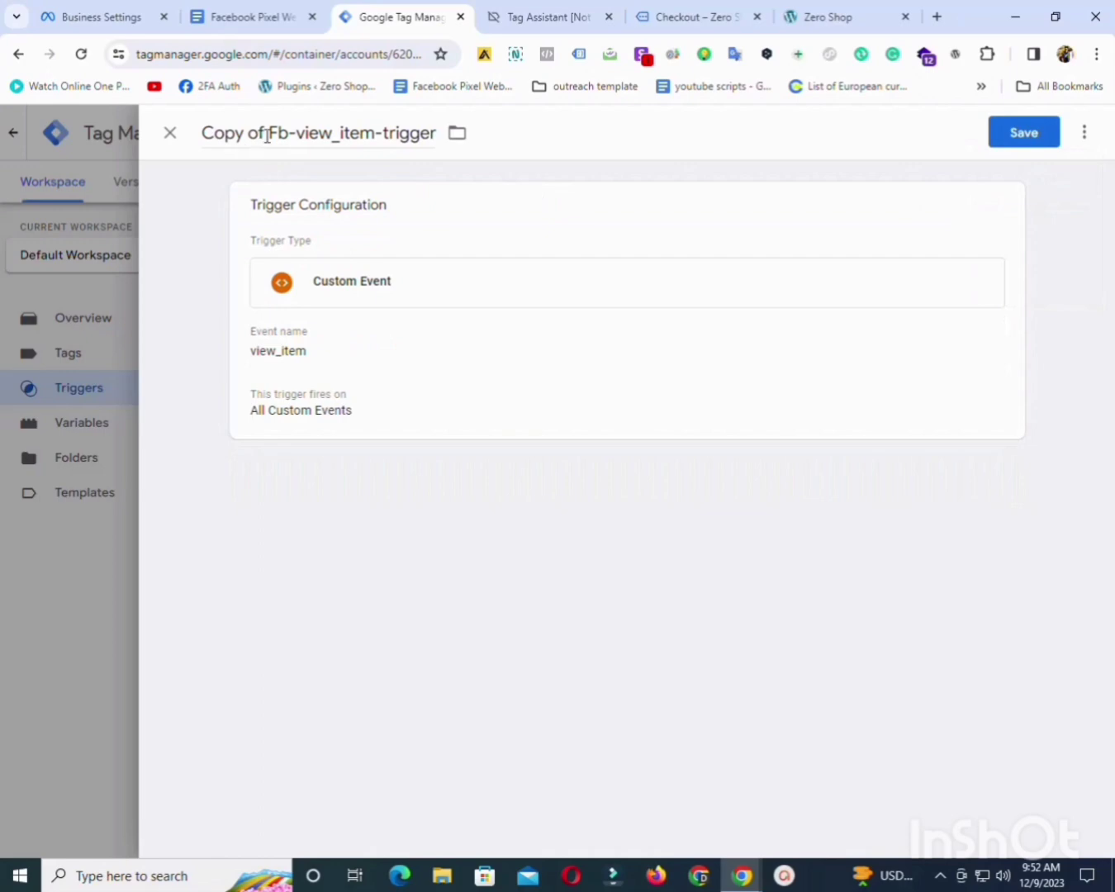
pyautogui.moveTo(267, 136); pyautogui.dragTo(199, 142)
pyautogui.press('BackSpace')
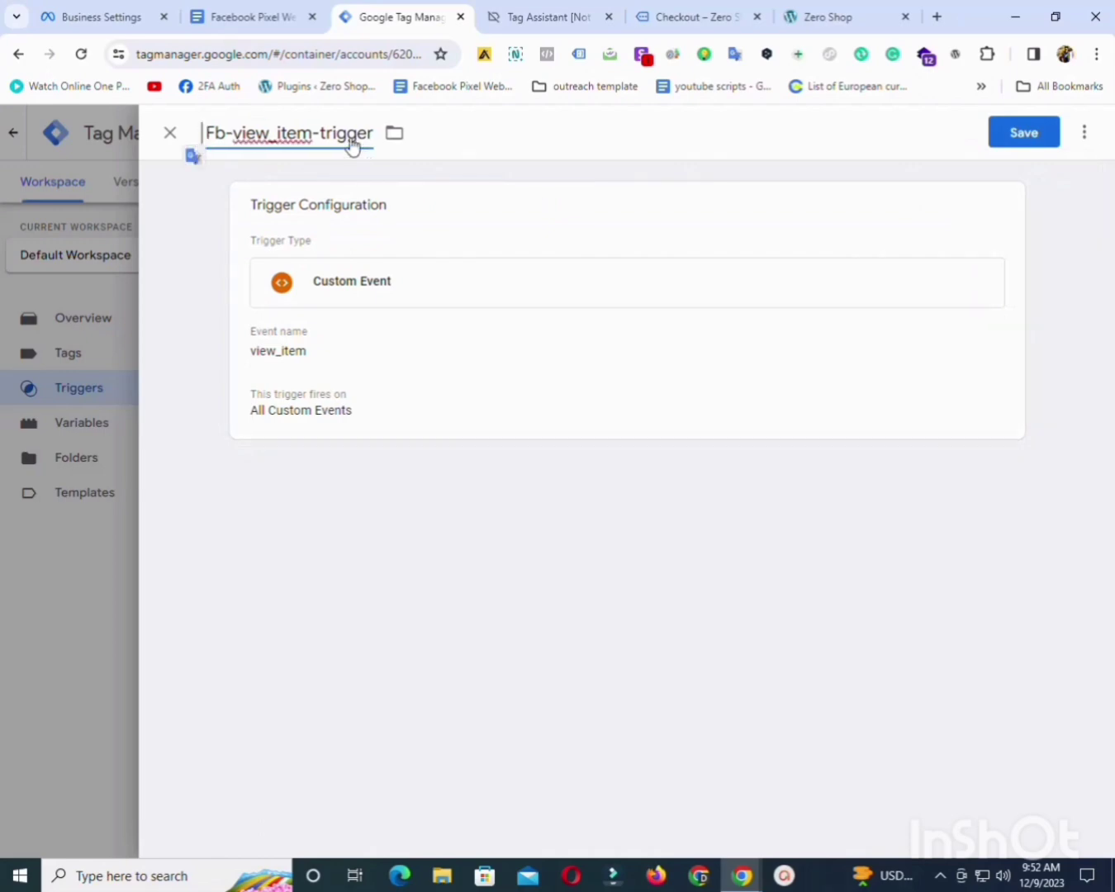
# Switch to Tag Assistant and copy the add_to_cart event name from the Dark Brown Jeans page's add_to_cart event.
pyautogui.click(562, 14)
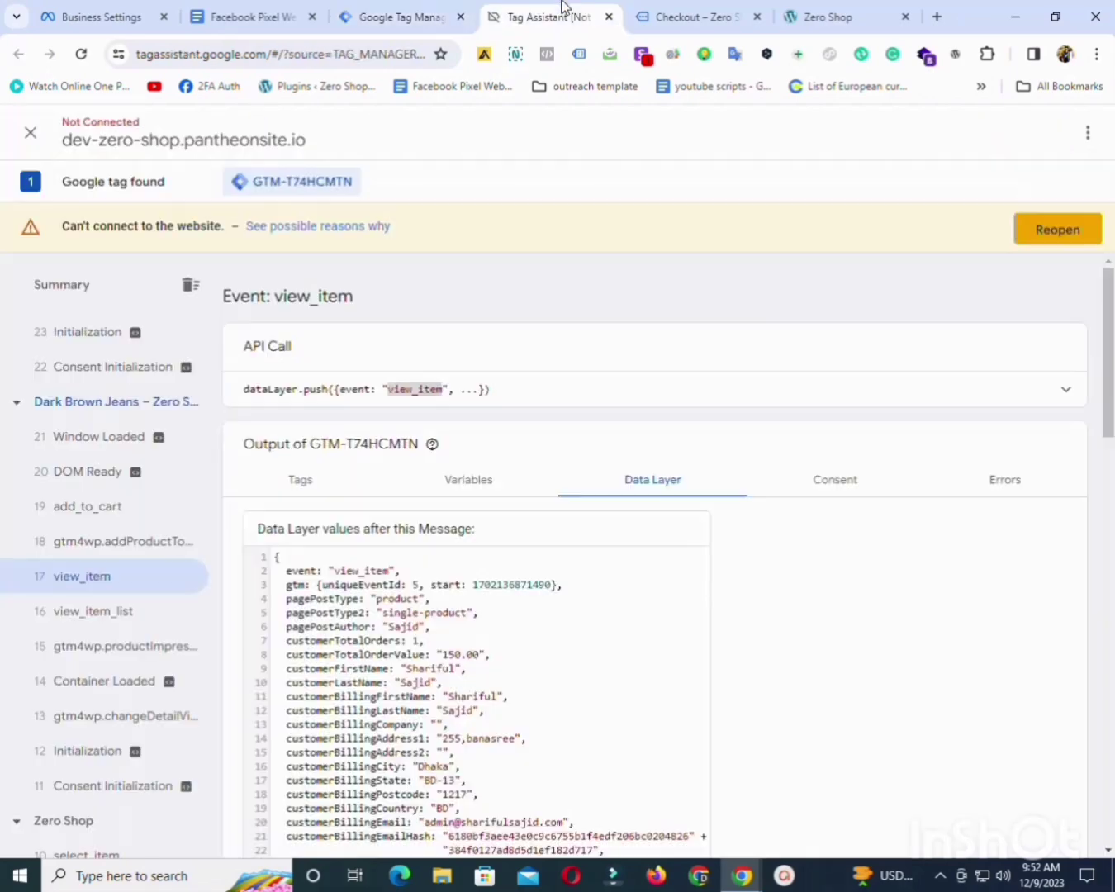
pyautogui.click(89, 509)
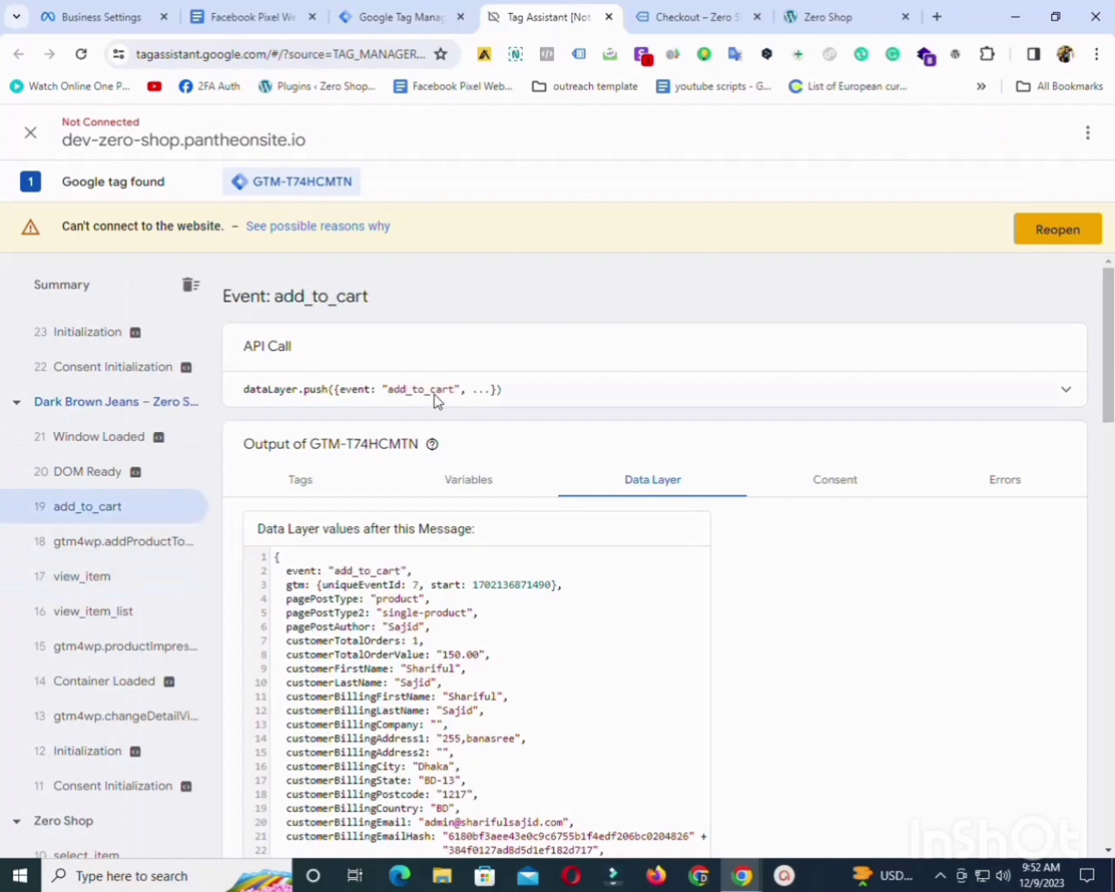
pyautogui.doubleClick(436, 391)
pyautogui.rightClick(450, 400)
pyautogui.click(475, 405)
# Return to Tag Manager and rename the duplicated trigger as Fb-add_to_cart-trigger.
pyautogui.click(416, 7)
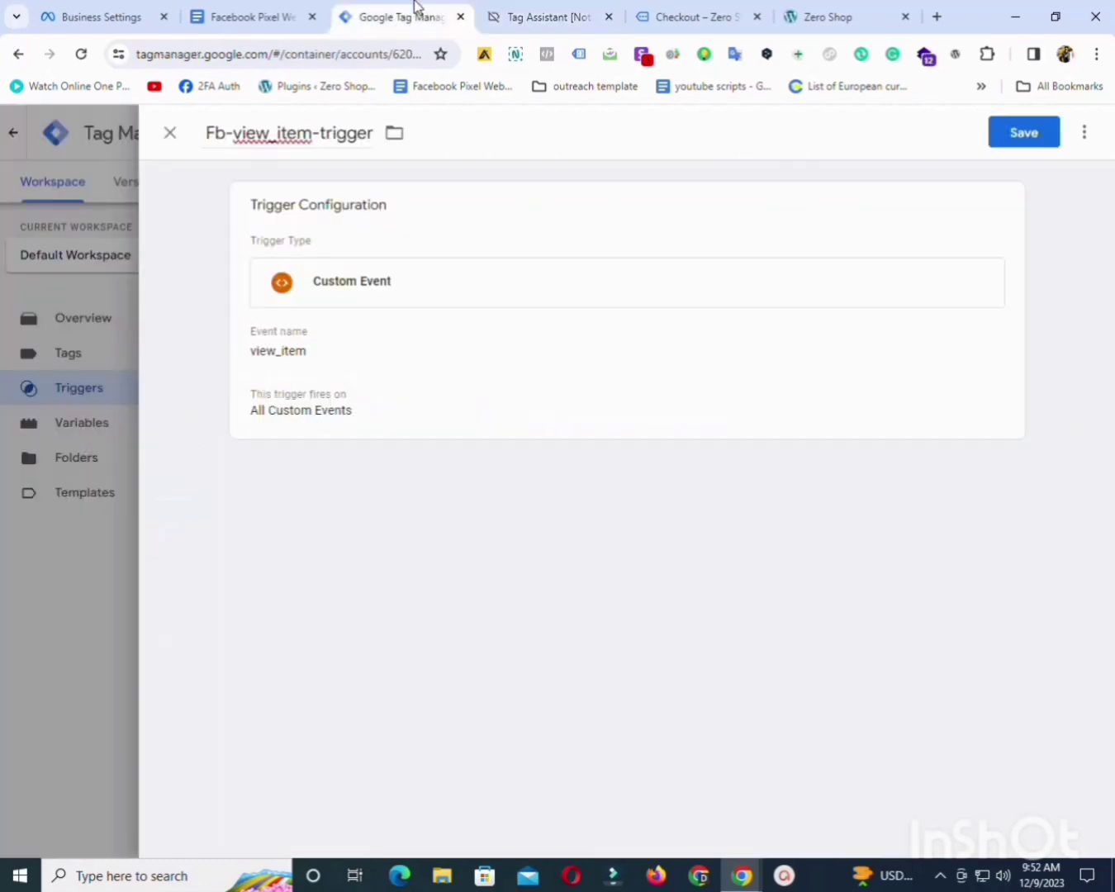
pyautogui.click(323, 134)
pyautogui.moveTo(313, 135); pyautogui.dragTo(238, 134)
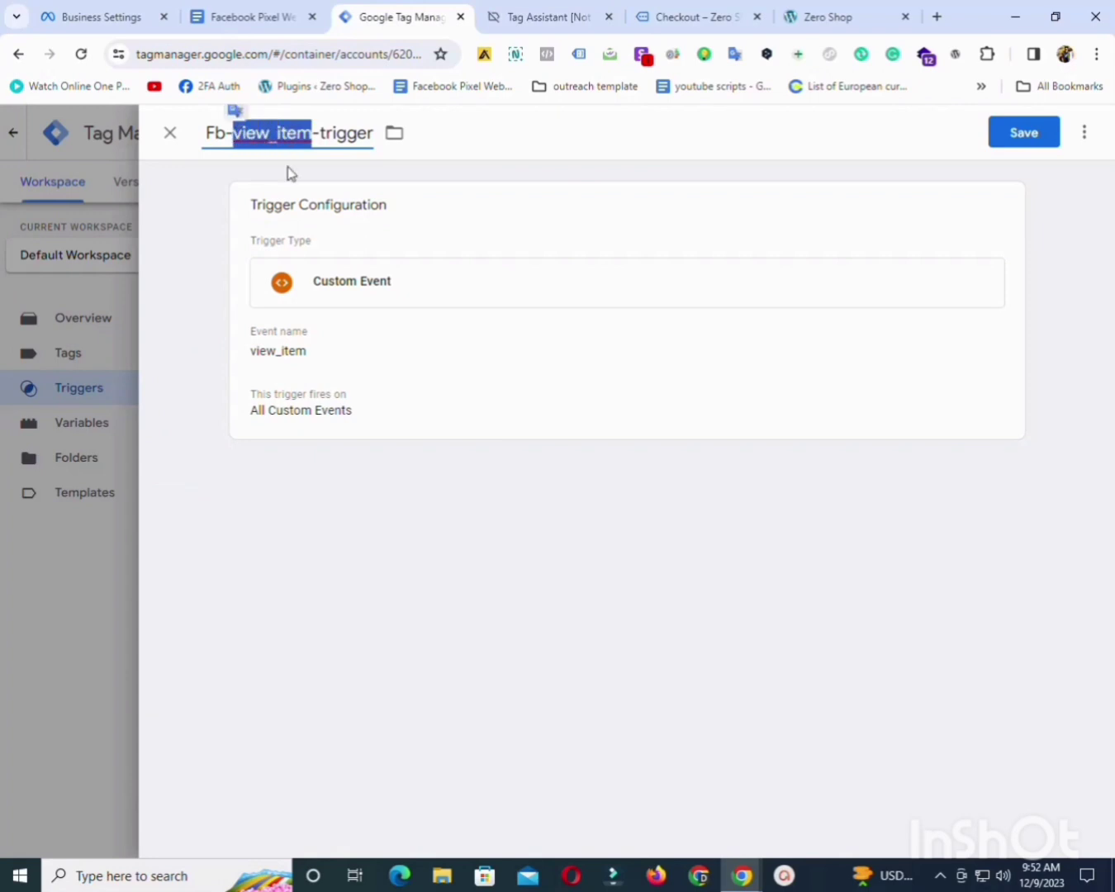
pyautogui.hotkey('ctrl', 'v')
# Set the trigger's event name to add_to_cart and save the trigger.
pyautogui.click(450, 242)
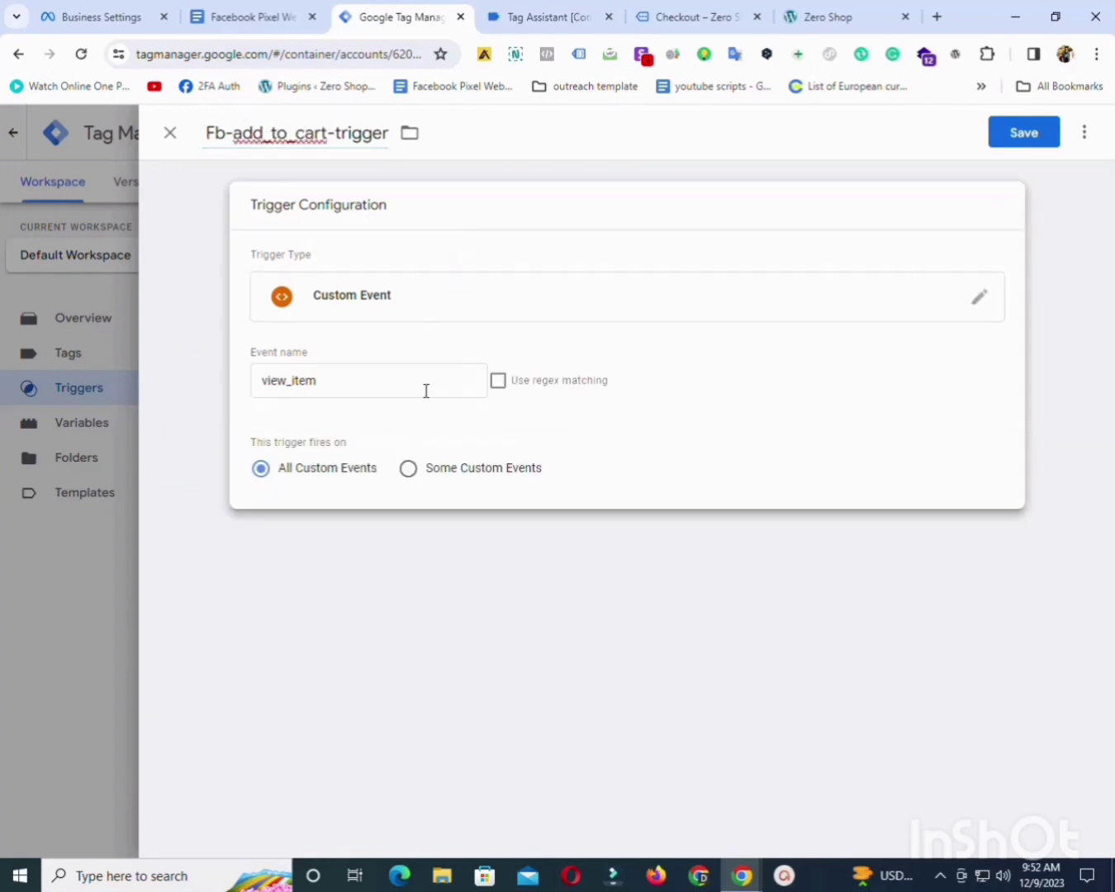
pyautogui.doubleClick(395, 380)
pyautogui.hotkey('ctrl', 'v')
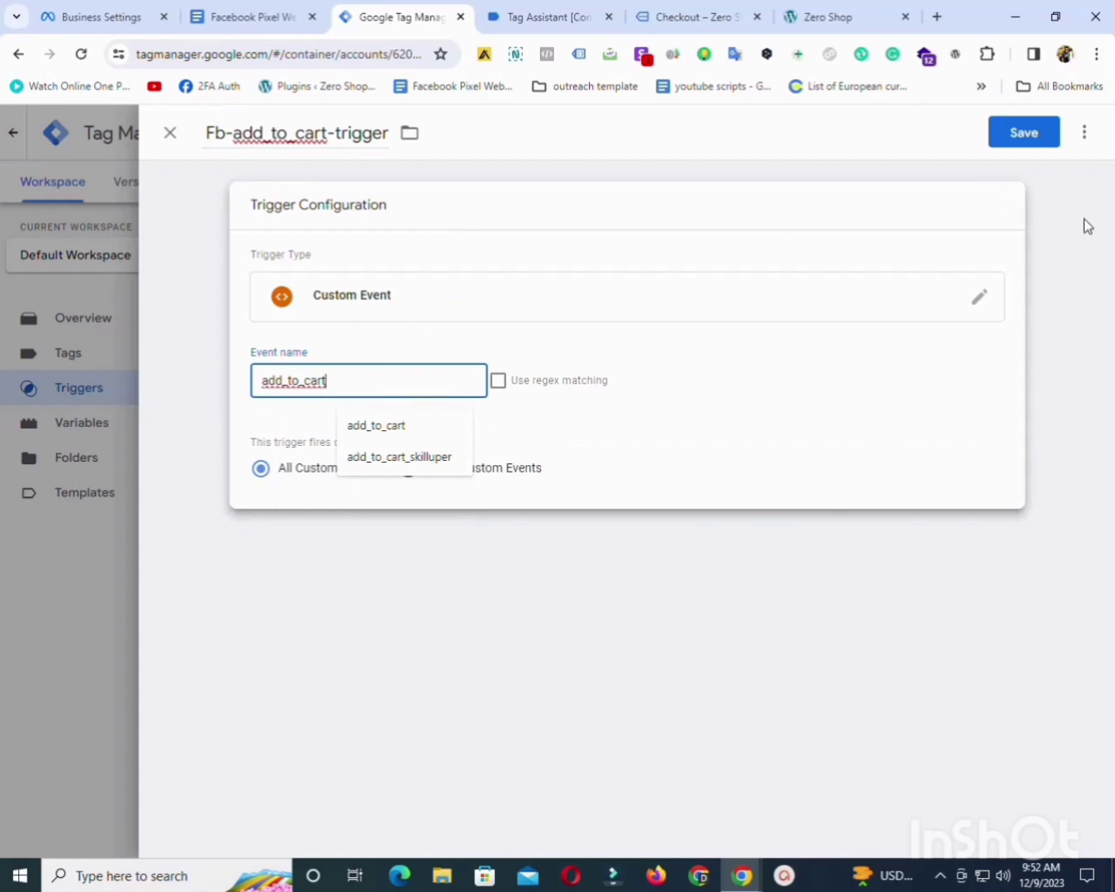
pyautogui.click(1022, 142)
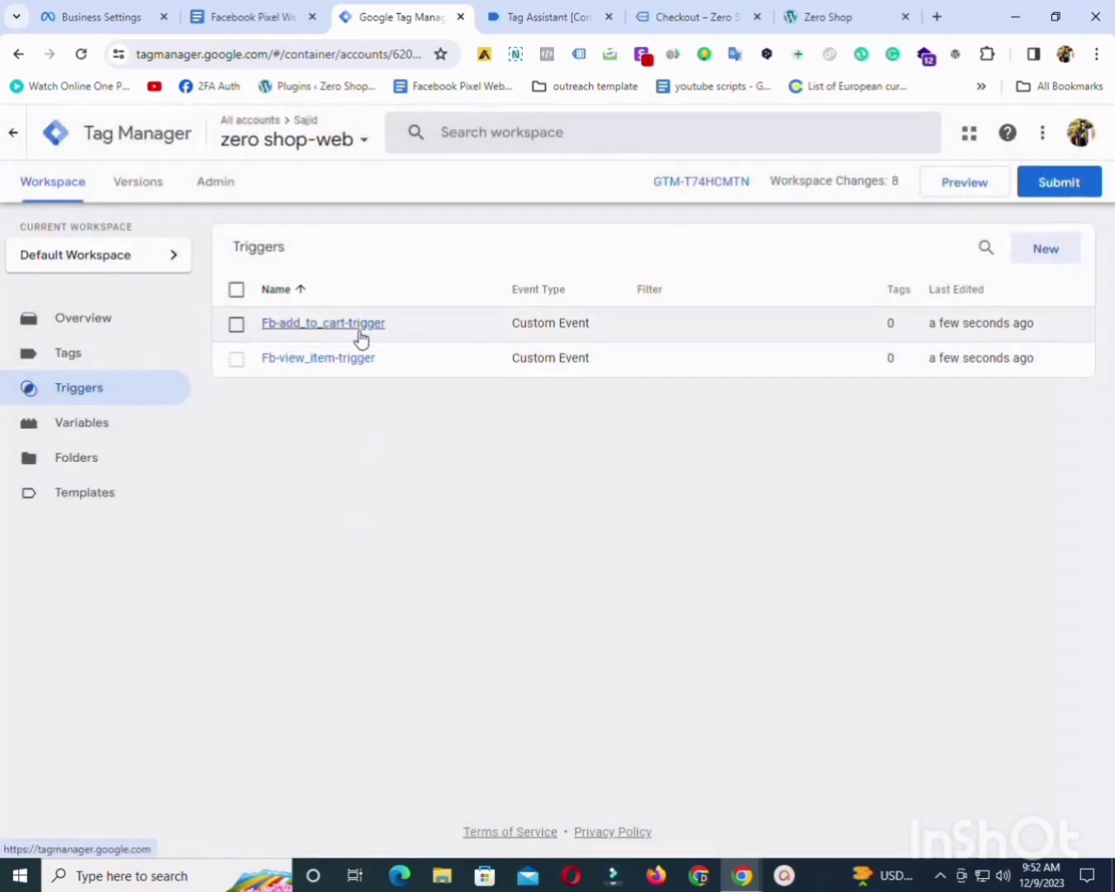
# Open Fb-add_to_cart-trigger and make a copy of it.
pyautogui.click(358, 330)
pyautogui.click(1083, 135)
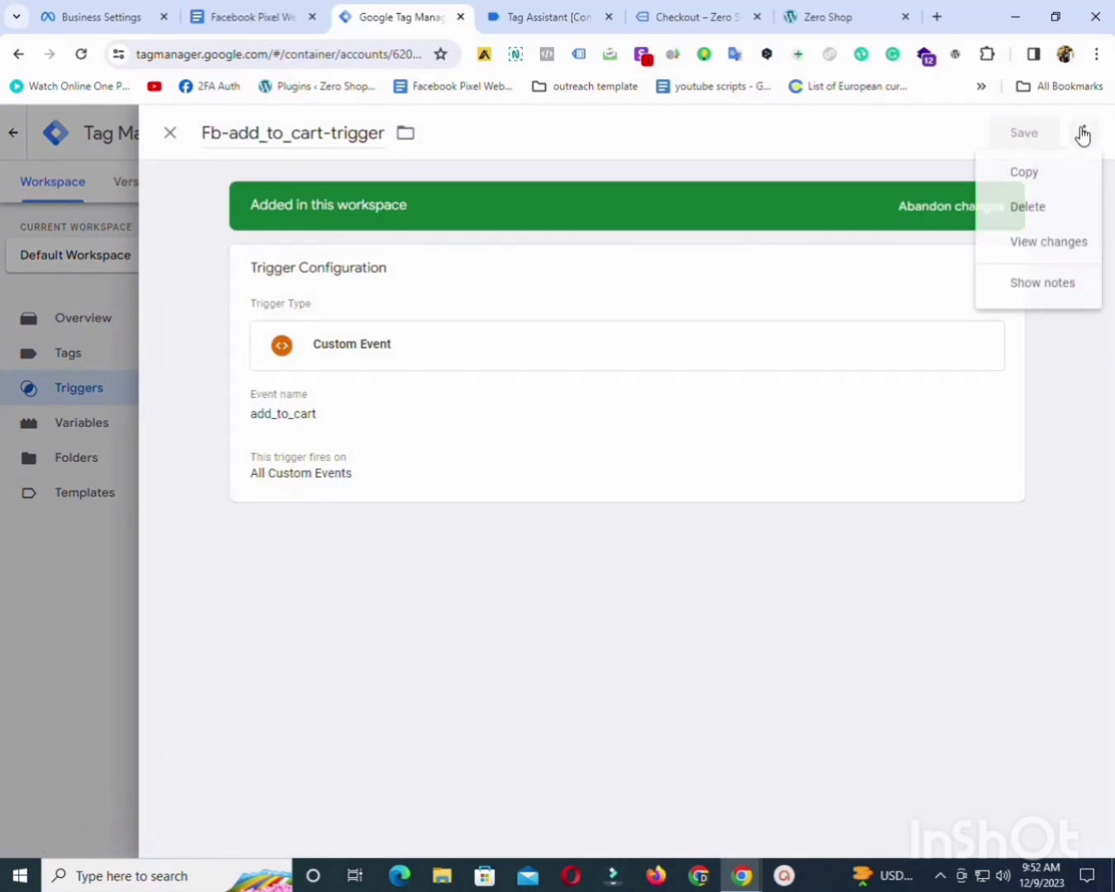
pyautogui.click(1042, 172)
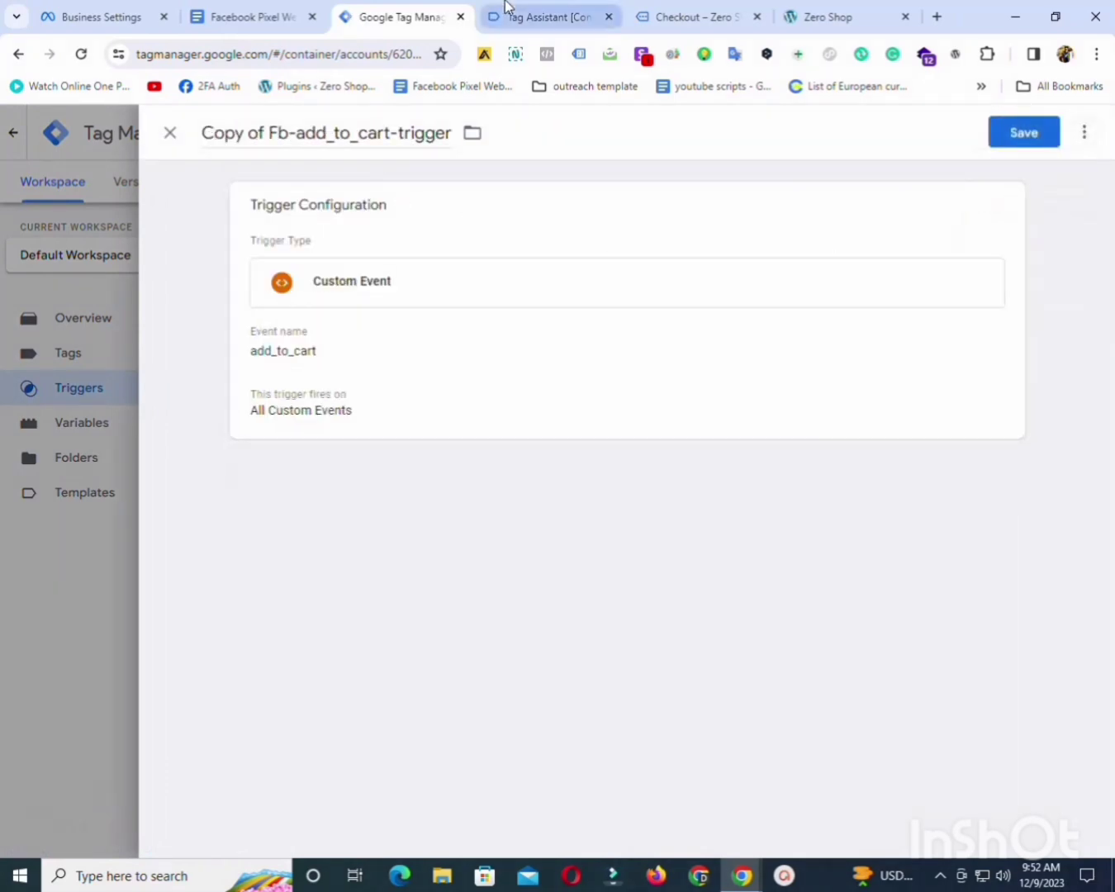
# Switch to Tag Assistant and copy the begin_checkout event name from the Checkout page's begin_checkout event.
pyautogui.click(506, 9)
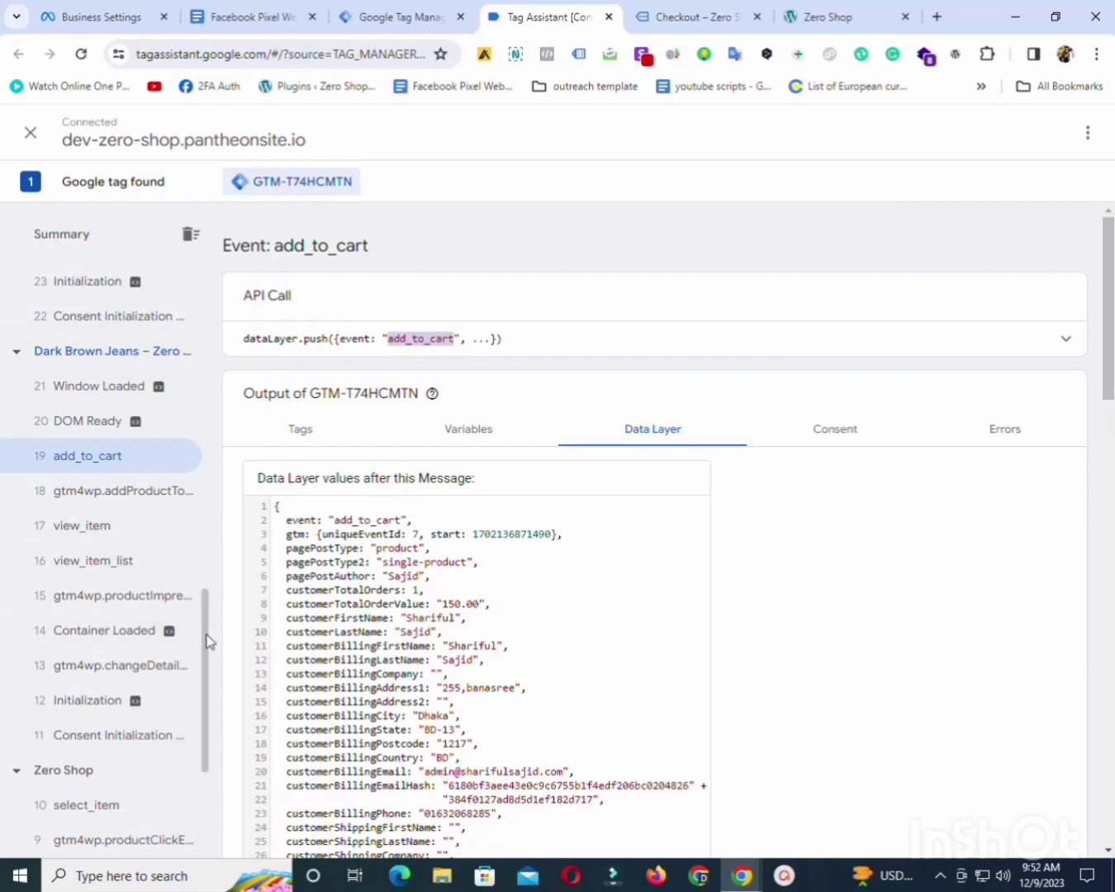
pyautogui.scroll(5, 211, 562)
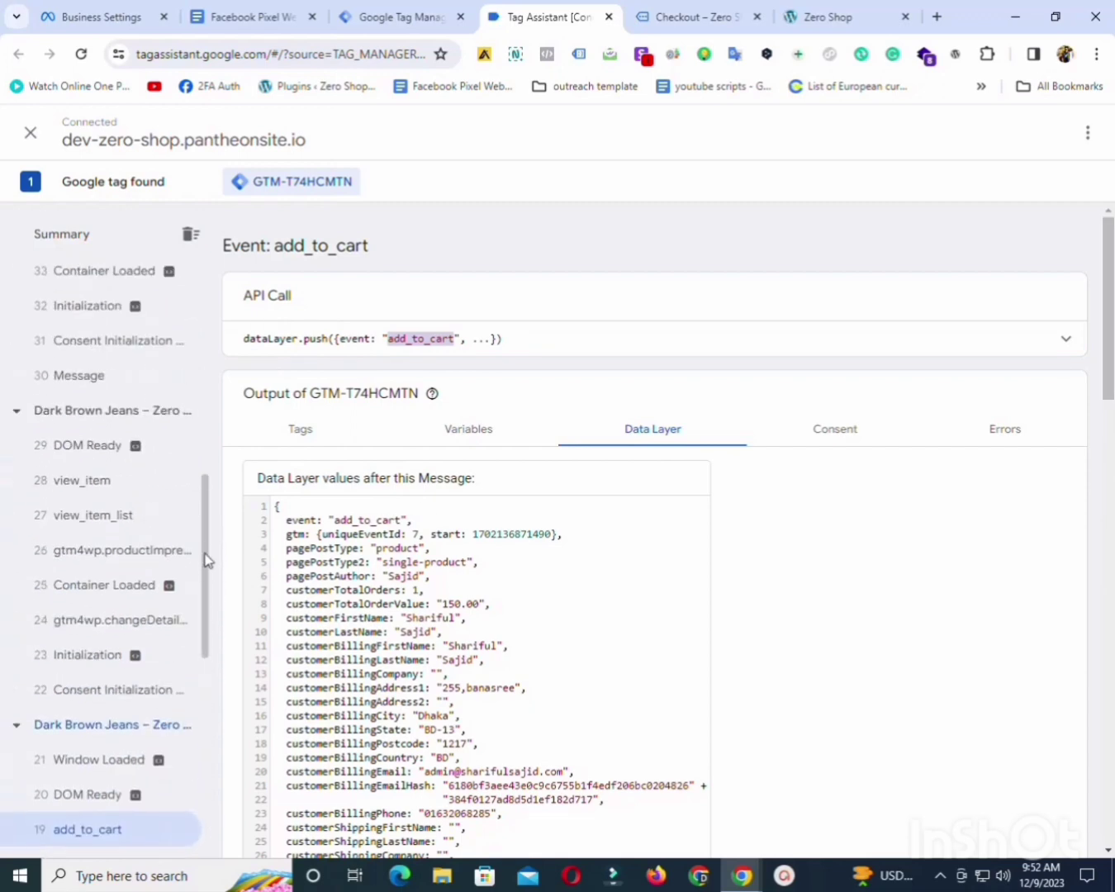
pyautogui.moveTo(207, 561); pyautogui.dragTo(197, 423)
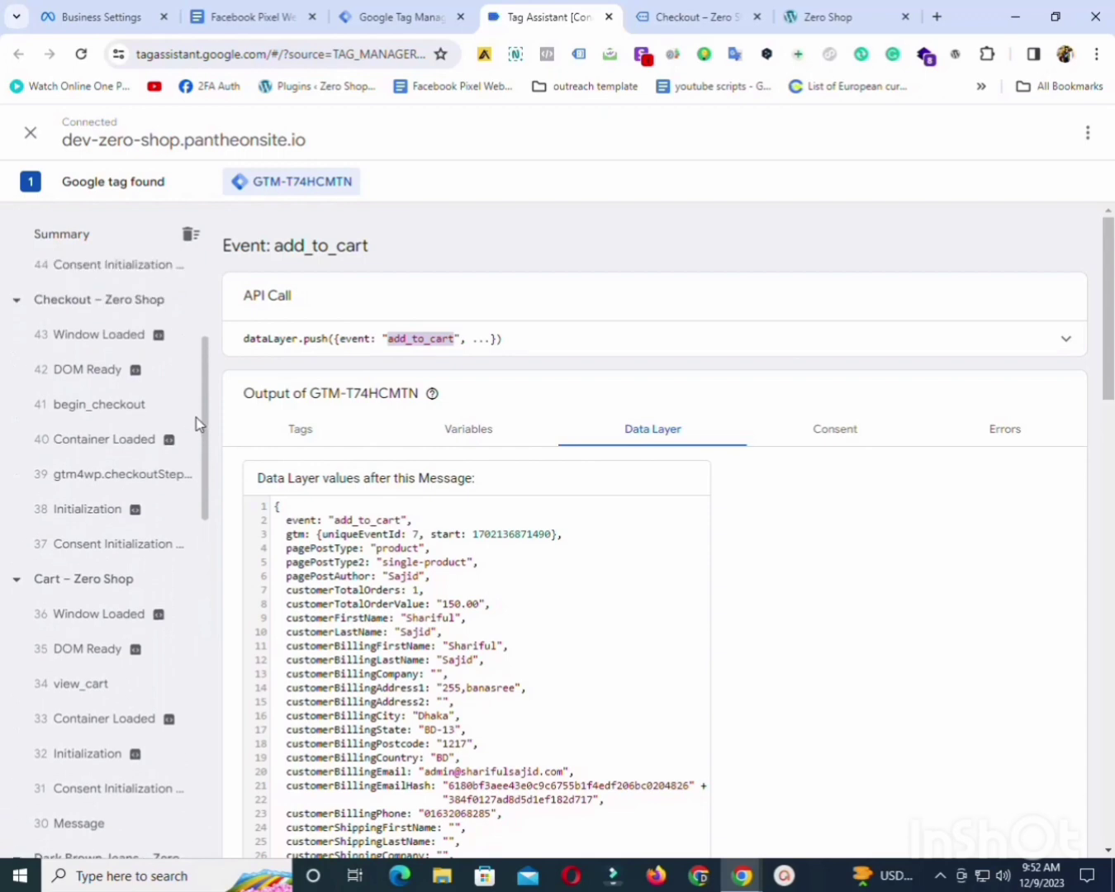
pyautogui.click(149, 422)
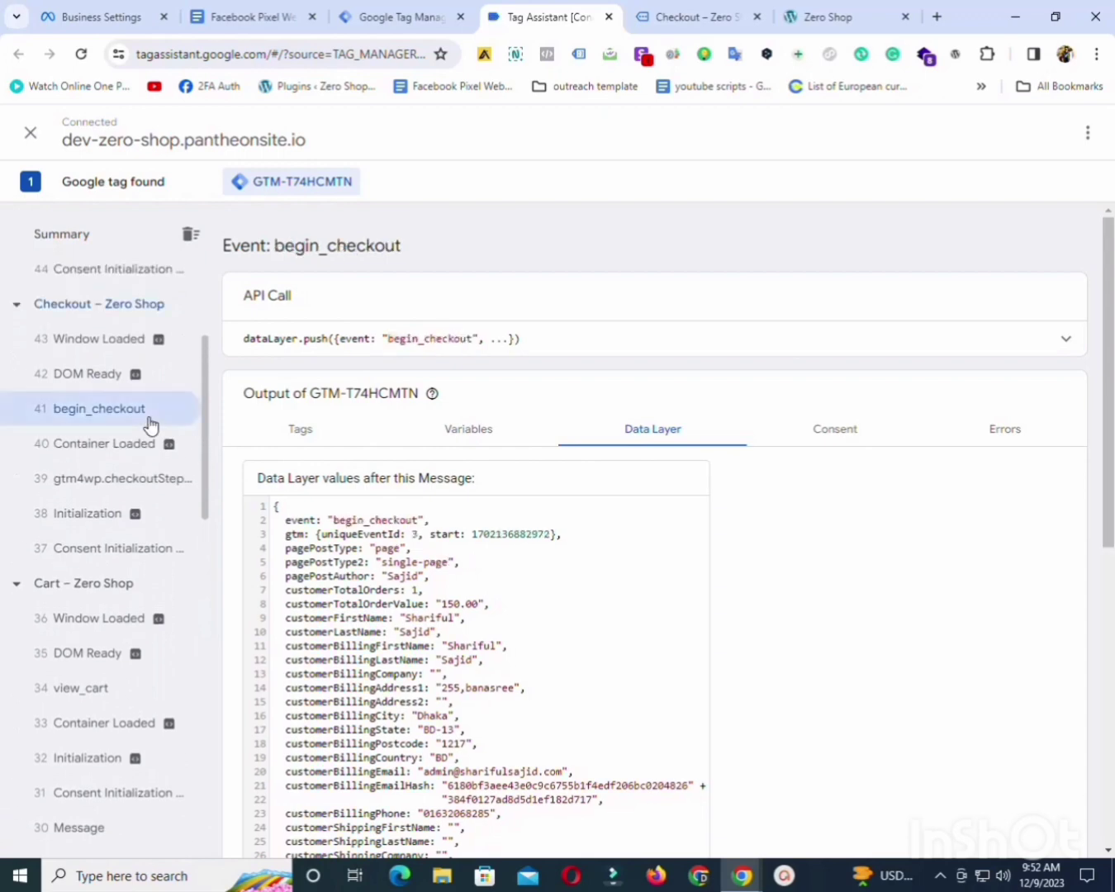
pyautogui.doubleClick(438, 338)
pyautogui.rightClick(438, 337)
pyautogui.click(468, 351)
# Back in Tag Manager, rename the copied trigger as Fb-begin_checkout-trigger, without the "Copy of" prefix.
pyautogui.click(405, 8)
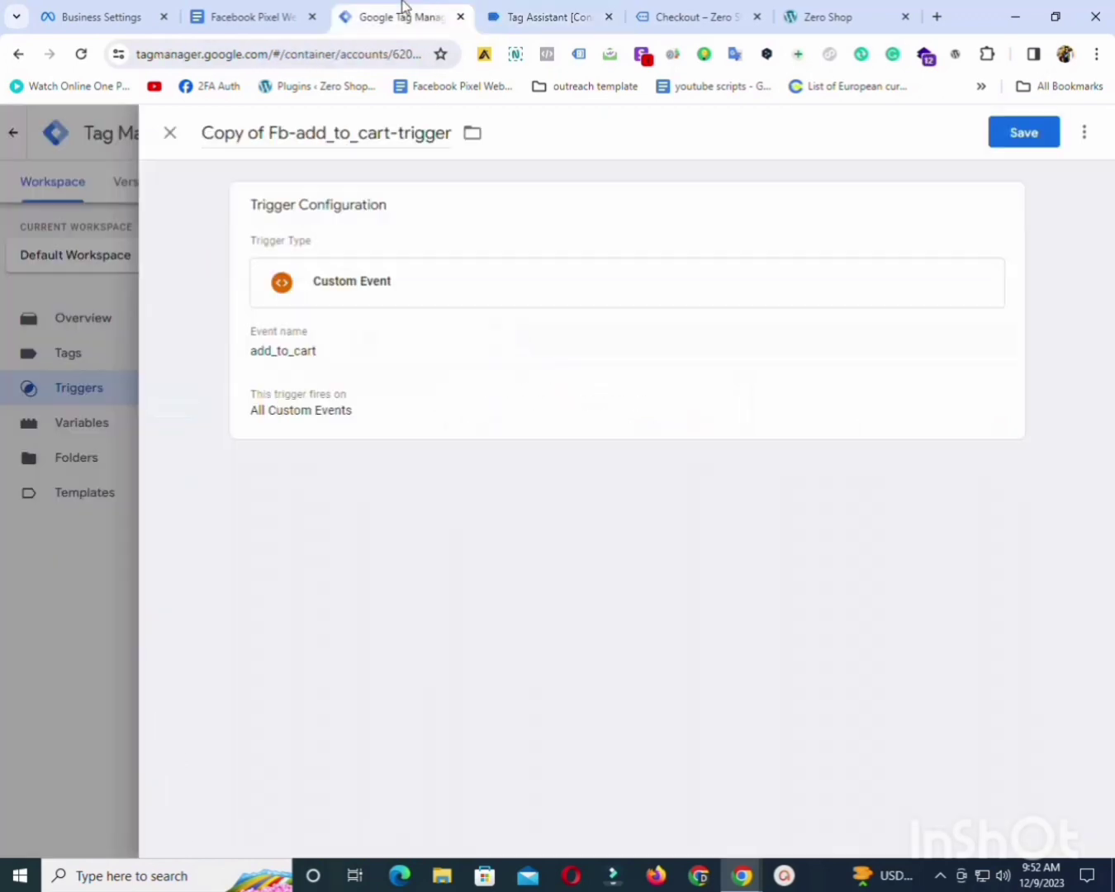
pyautogui.moveTo(296, 136); pyautogui.dragTo(390, 134)
pyautogui.hotkey('ctrl', 'v')
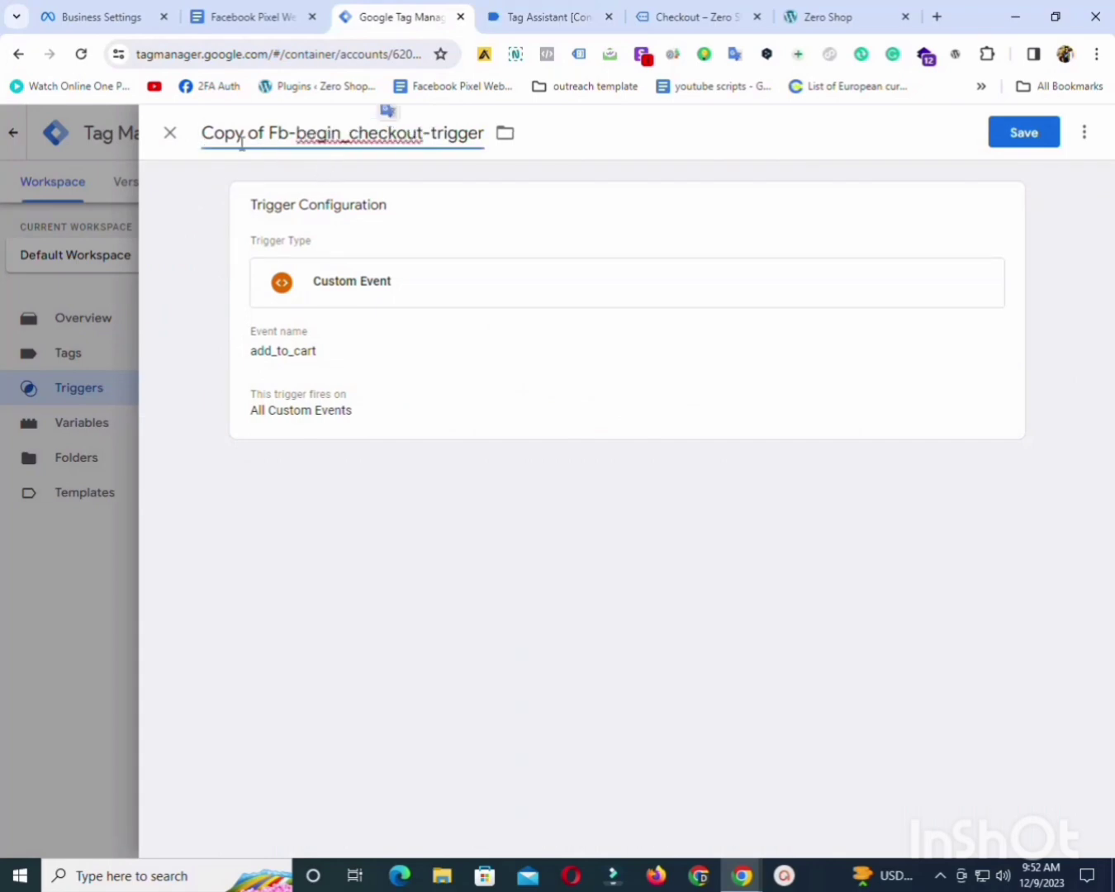
pyautogui.moveTo(260, 134); pyautogui.dragTo(200, 136)
pyautogui.press('BackSpace')
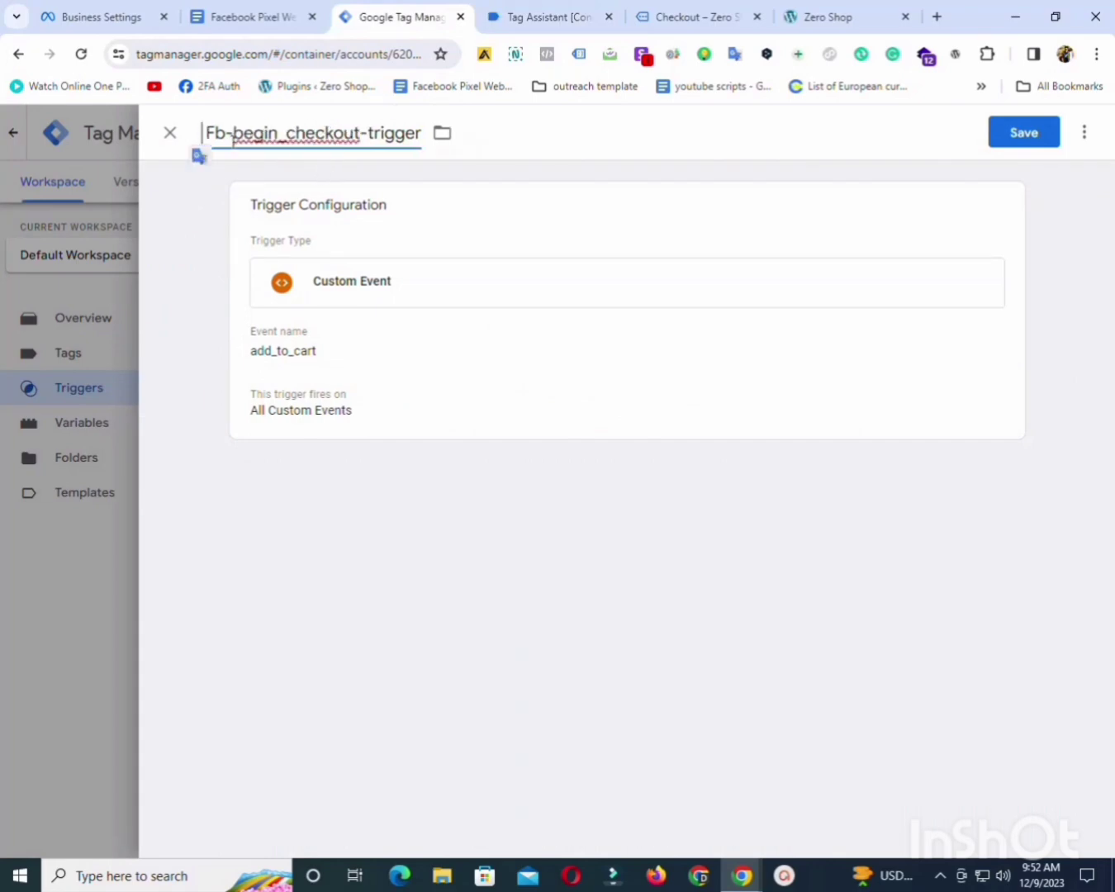
# Set the trigger's event name to begin_checkout and save the trigger.
pyautogui.click(413, 356)
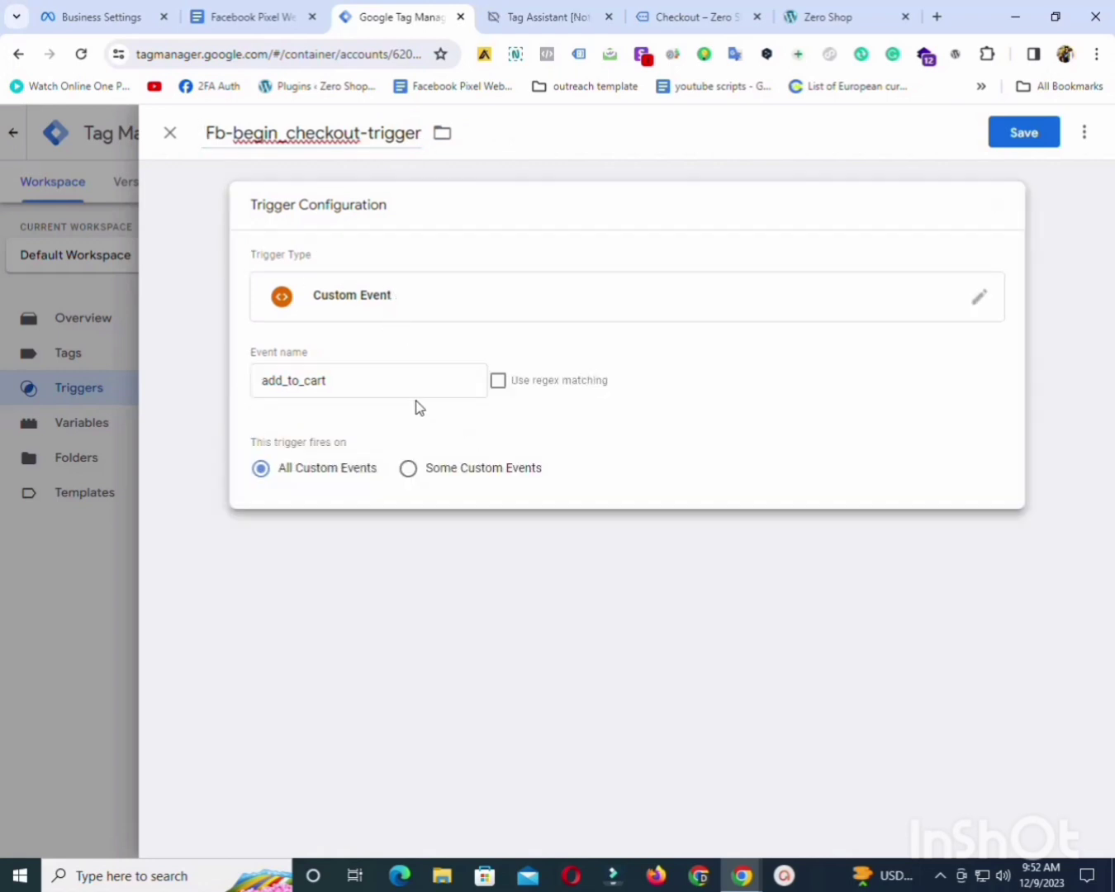
pyautogui.doubleClick(408, 379)
pyautogui.hotkey('ctrl', 'v')
pyautogui.click(1014, 134)
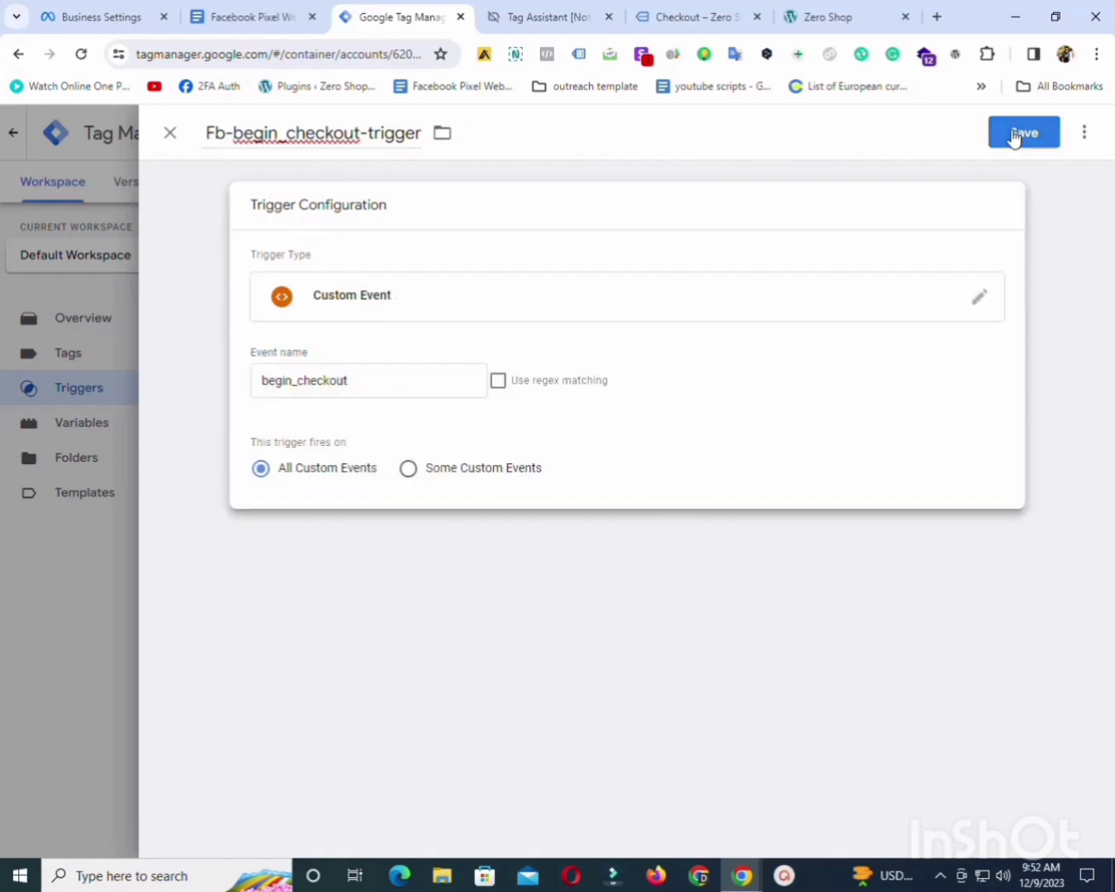
# Switch to Tag Assistant and copy the purchase event name from the most recent Checkout page's purchase event.
pyautogui.click(568, 9)
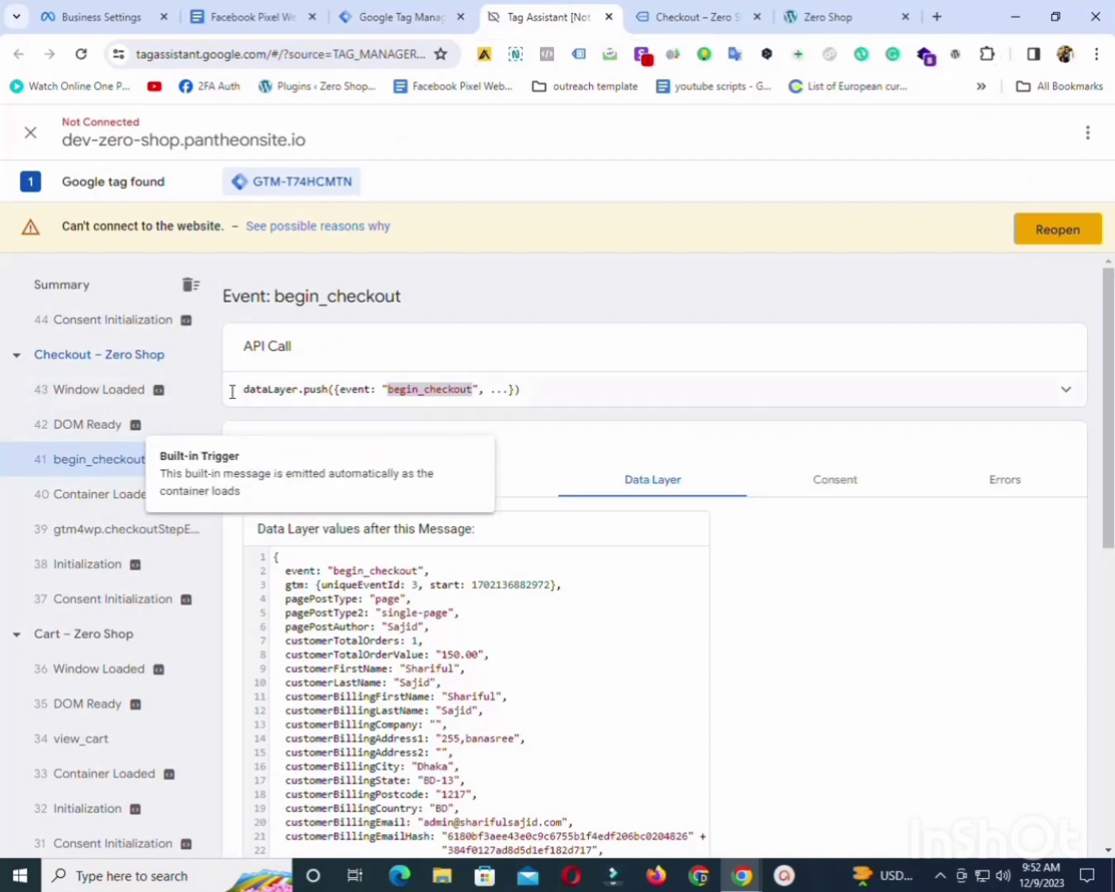
pyautogui.scroll(3, 207, 379)
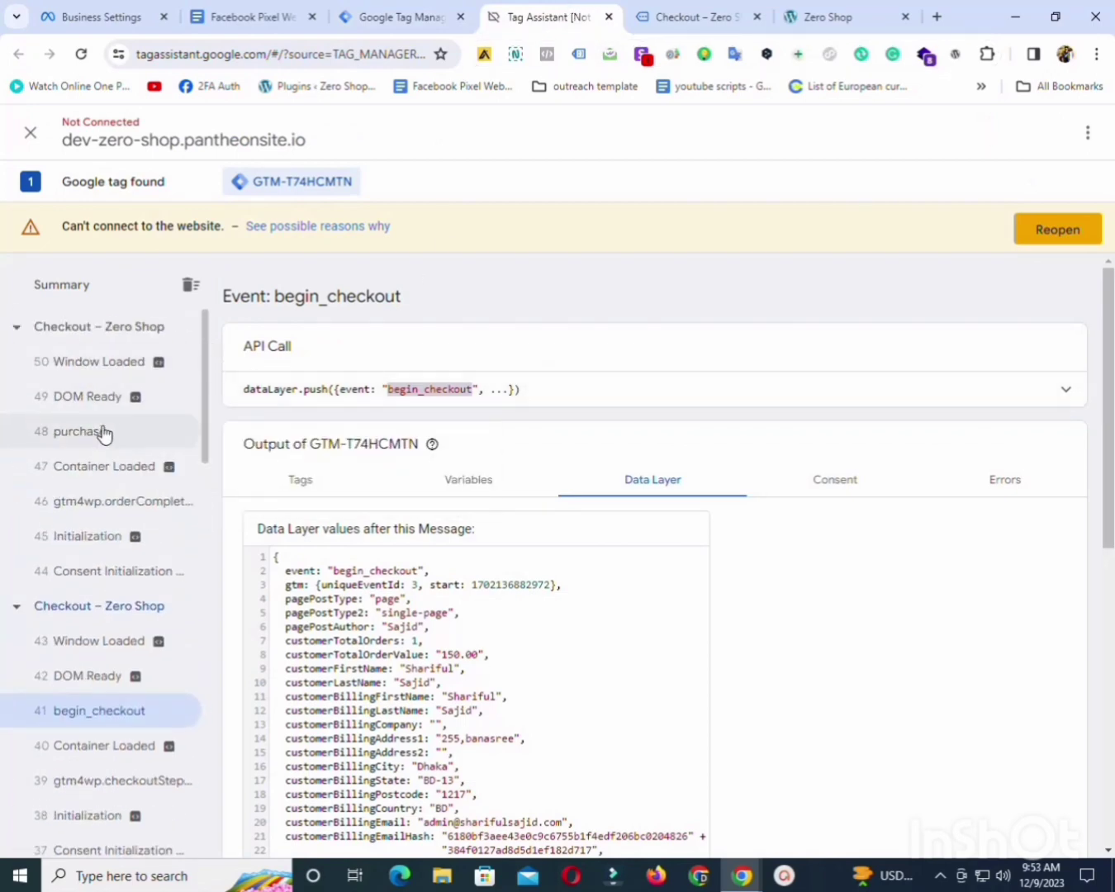
pyautogui.click(102, 432)
pyautogui.doubleClick(417, 389)
pyautogui.rightClick(422, 389)
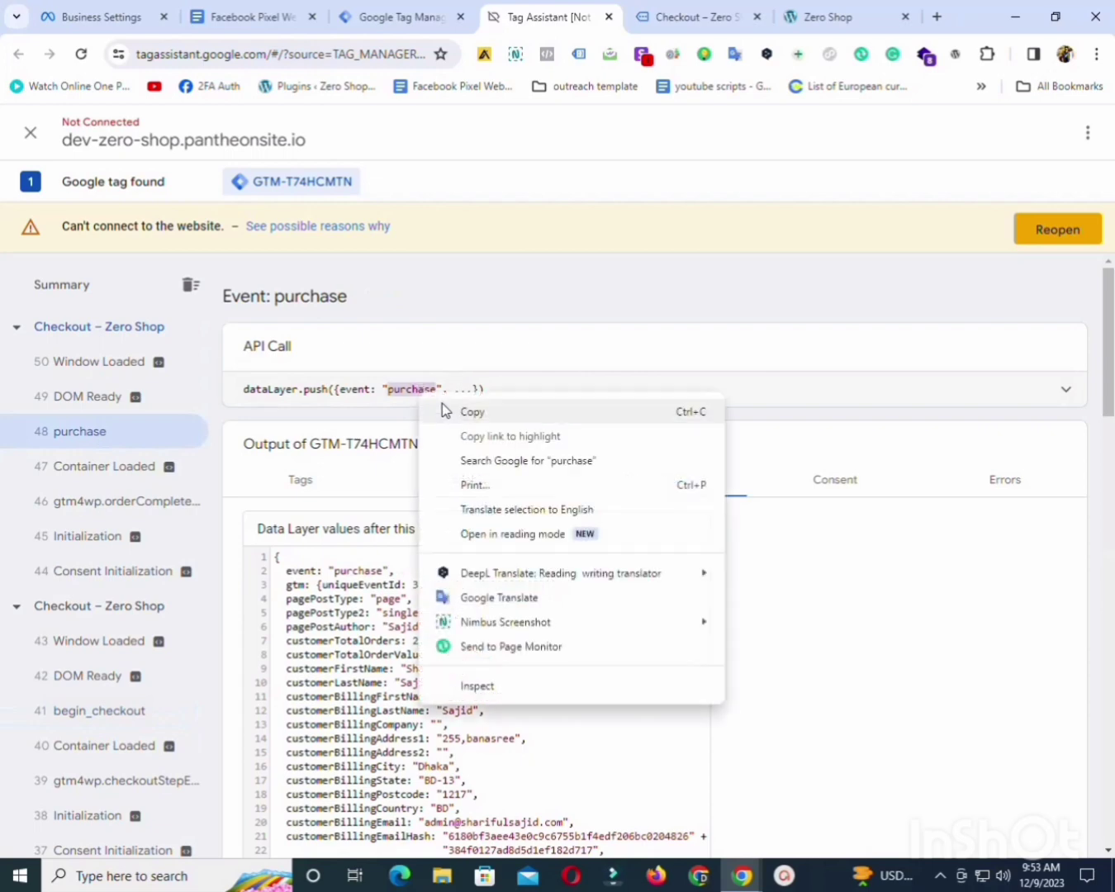
pyautogui.click(459, 411)
# Return to Tag Manager and start a new trigger named fb-purchase.
pyautogui.click(374, 10)
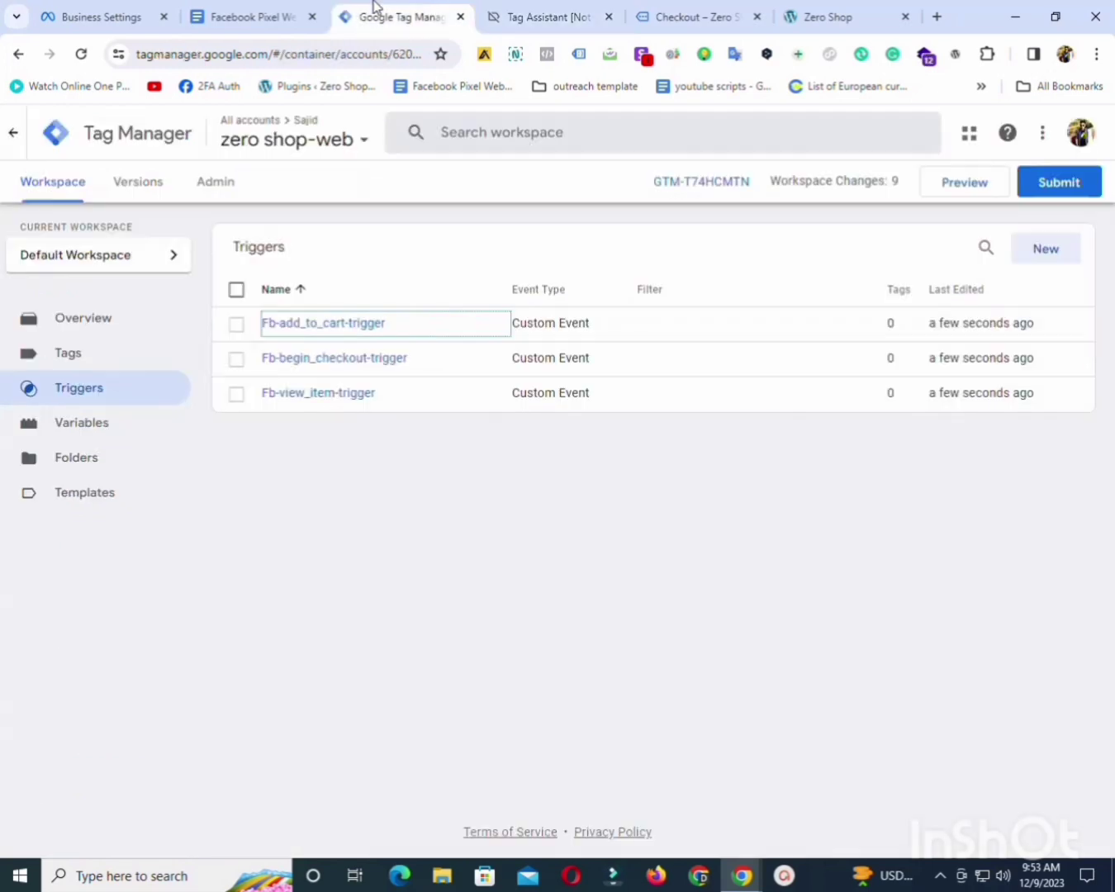
pyautogui.click(1045, 248)
pyautogui.doubleClick(250, 133)
pyautogui.click(252, 130)
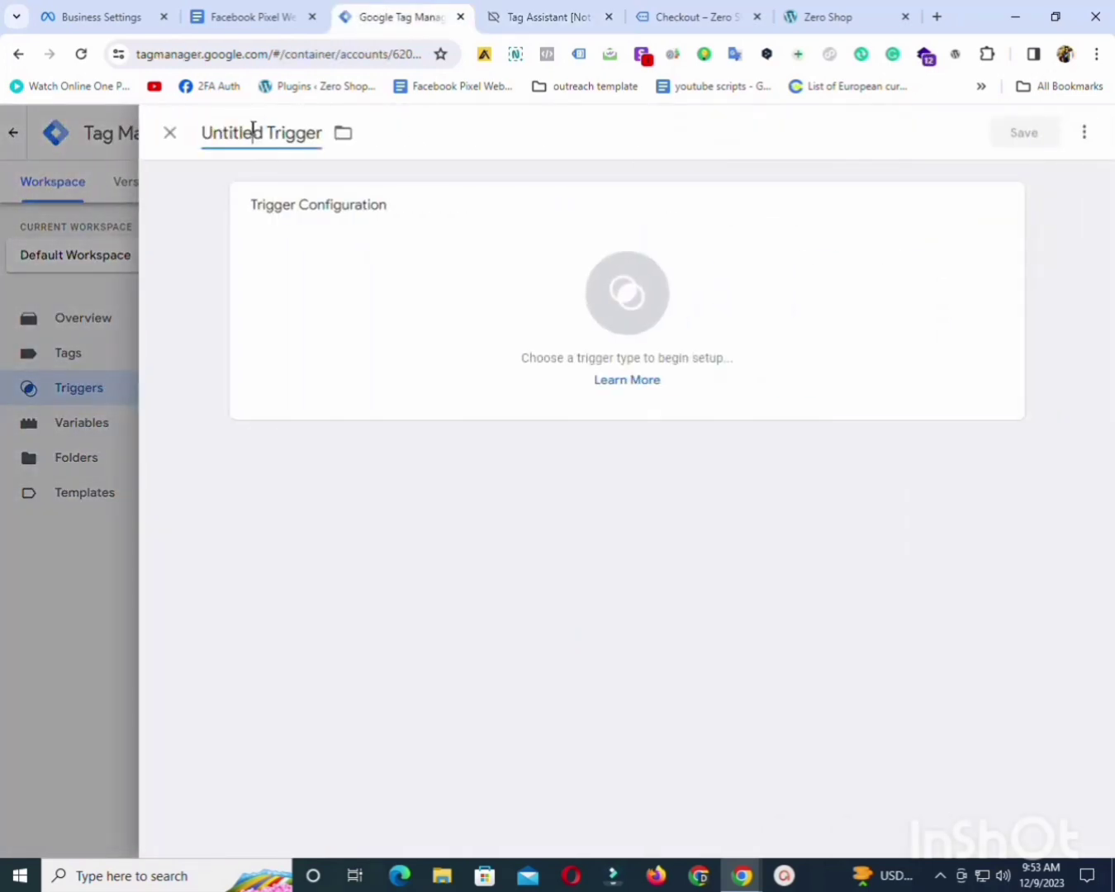
pyautogui.tripleClick(263, 132)
pyautogui.write('f')
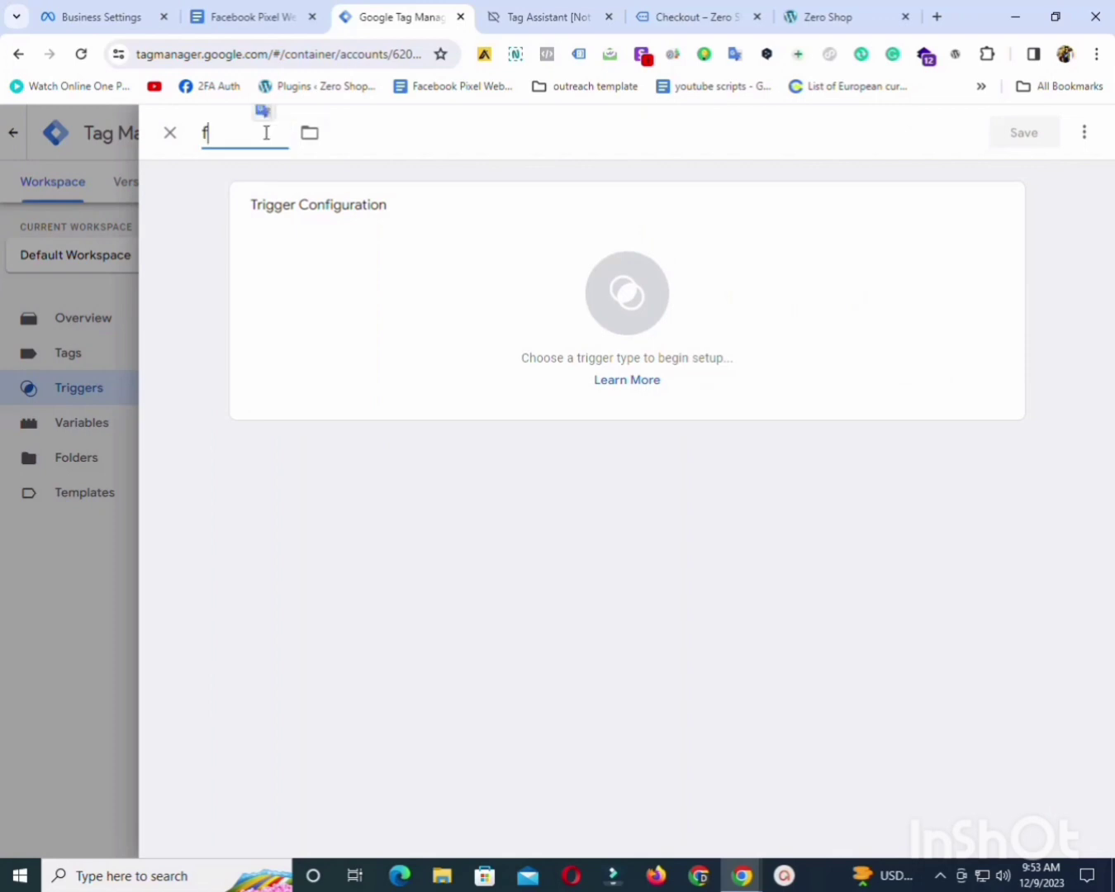
pyautogui.write('b-purchase')
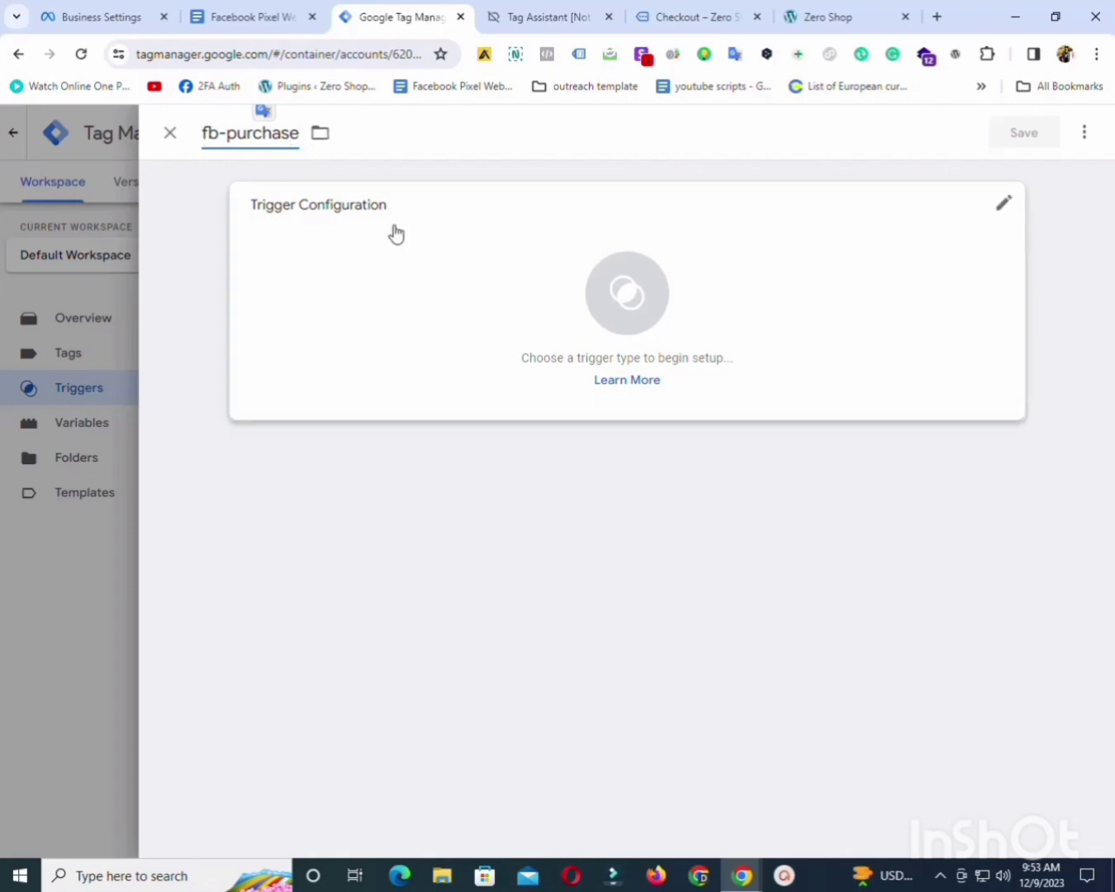
# Make fb-purchase a Custom Event trigger with the event name purchase, firing on all custom events, and save it.
pyautogui.click(455, 299)
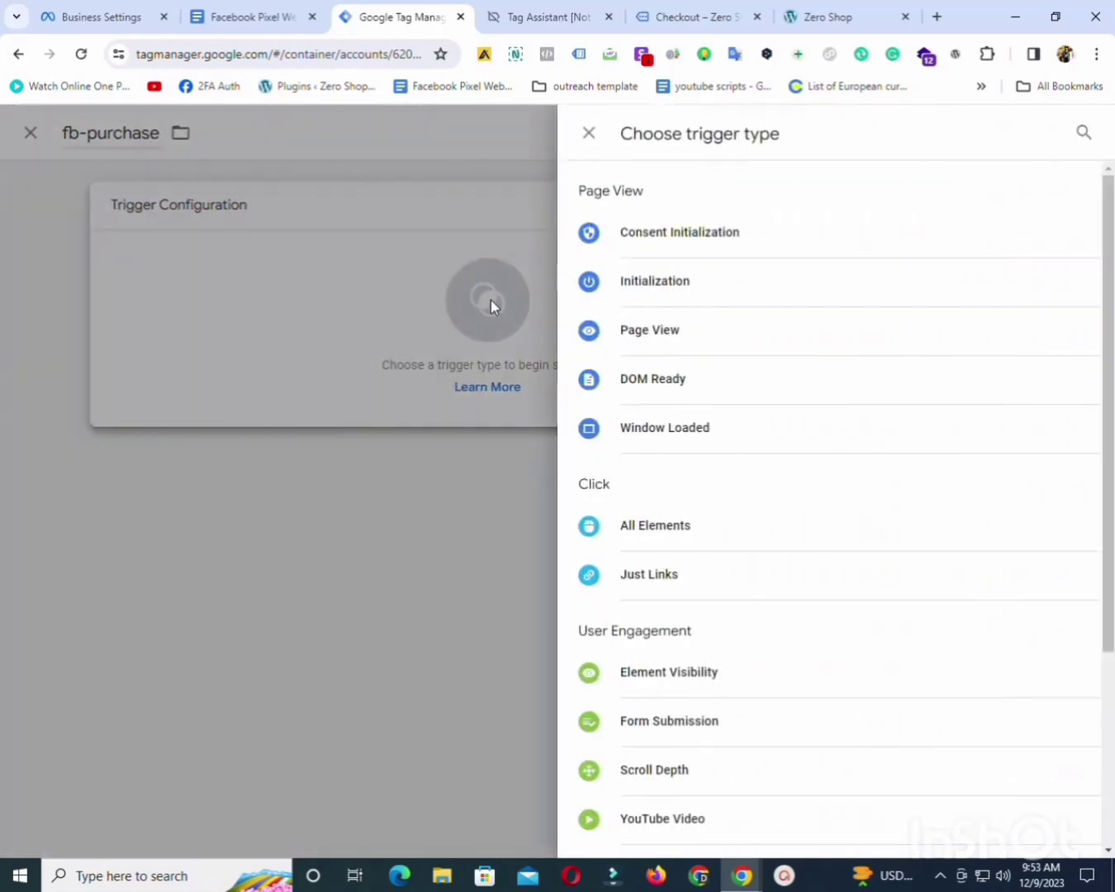
pyautogui.scroll(-3, 715, 661)
pyautogui.click(693, 640)
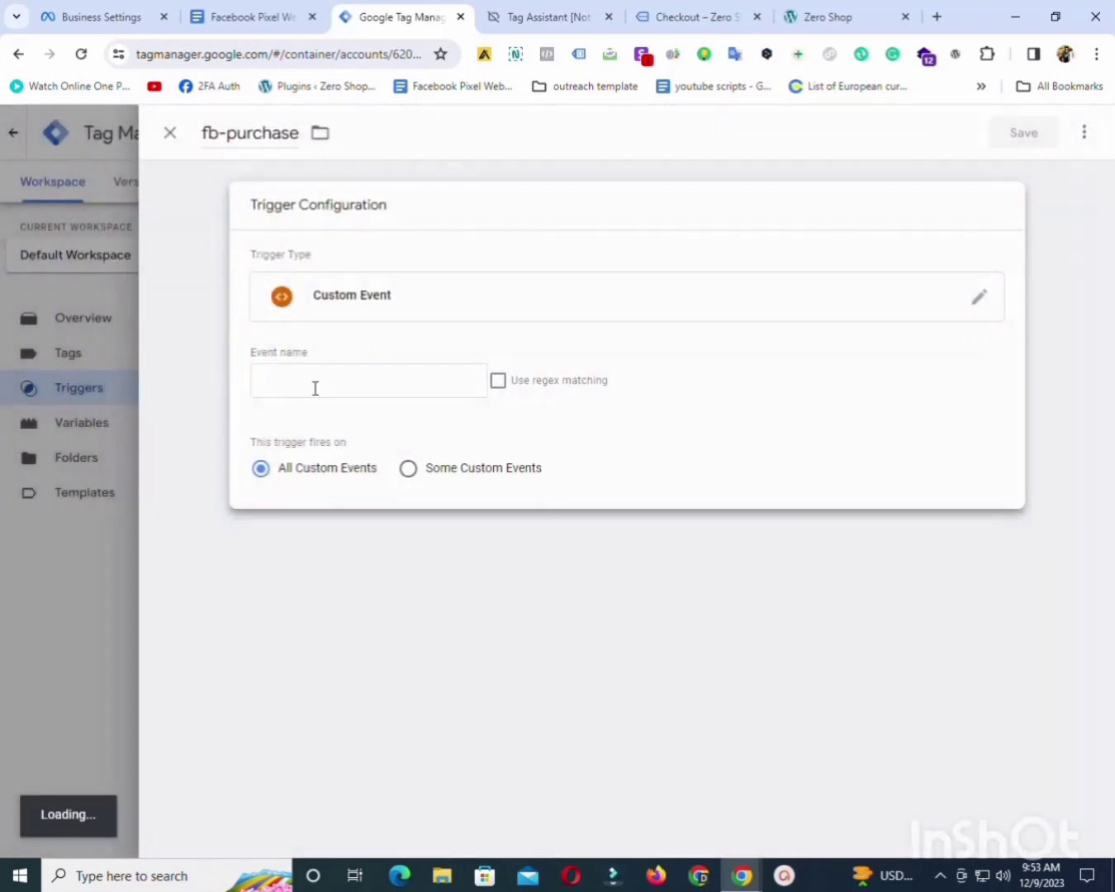
pyautogui.click(314, 388)
pyautogui.write('purchase')
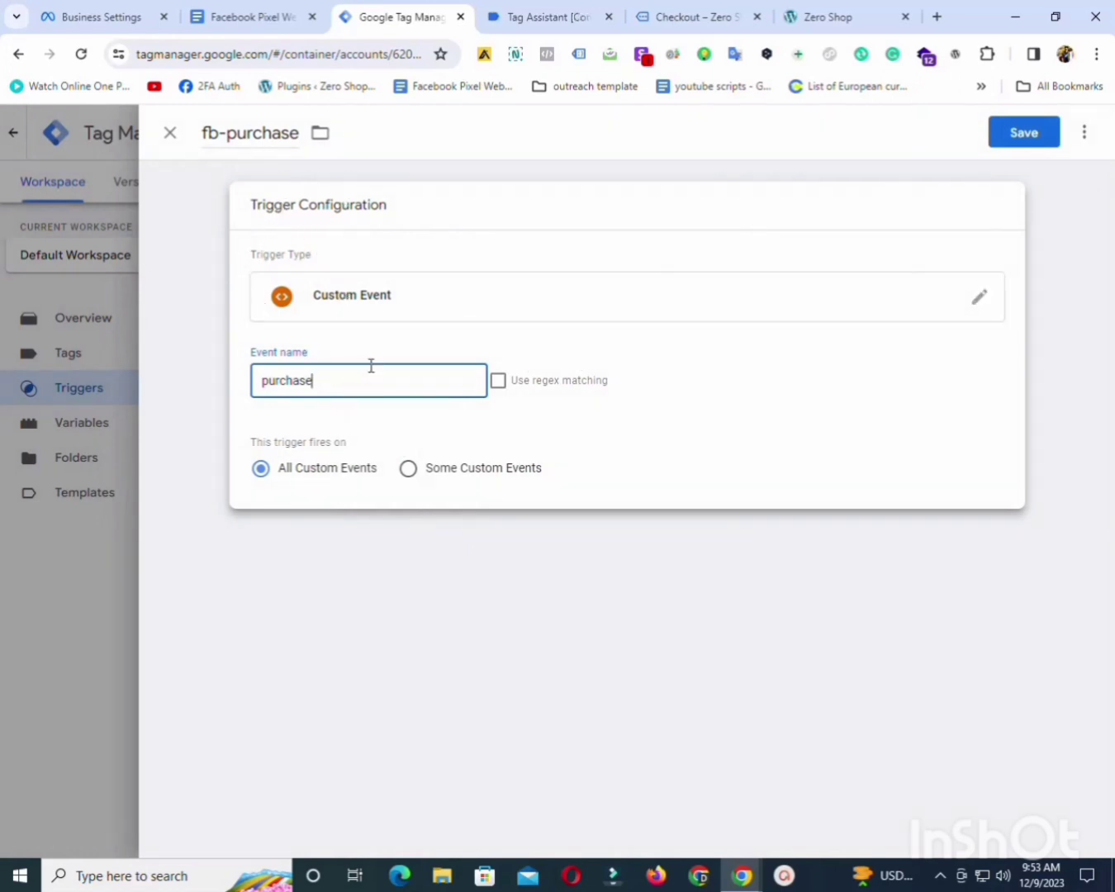
pyautogui.click(1027, 135)
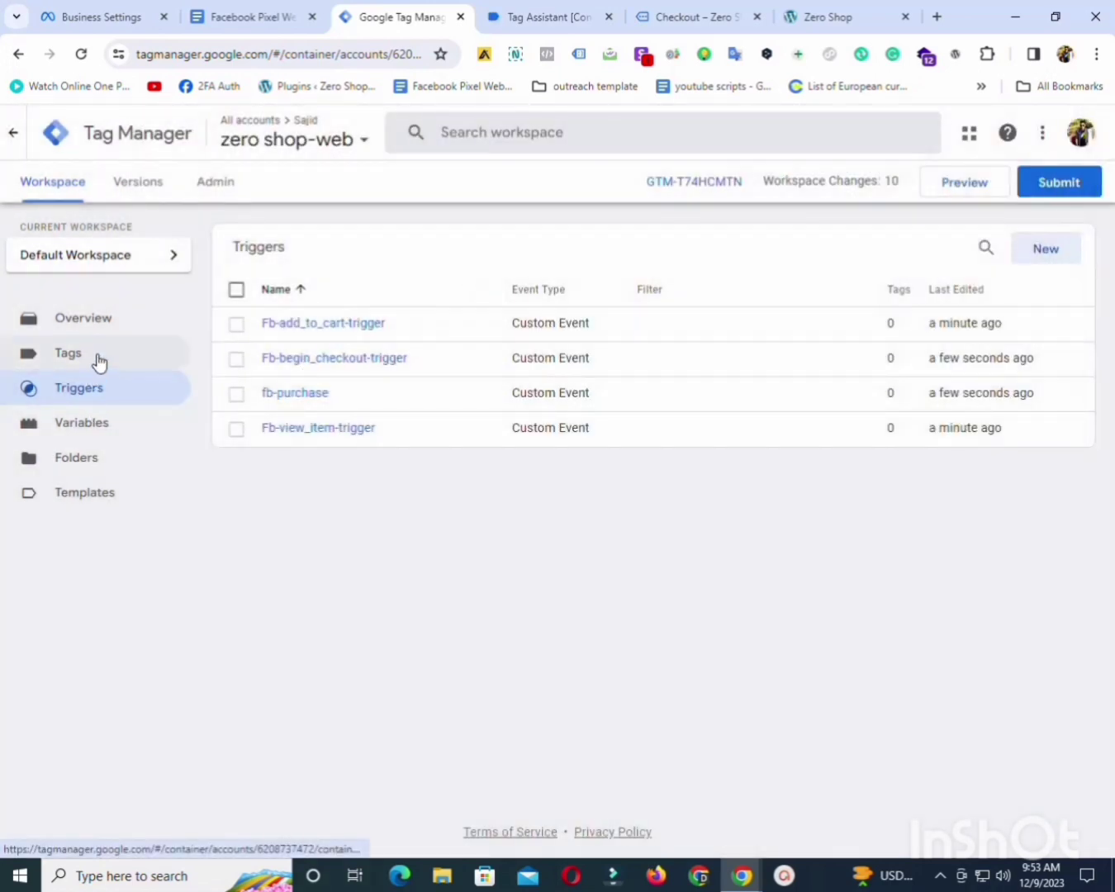
# Start a new tag in the container and name it Fb-pageview-tag.
pyautogui.click(99, 362)
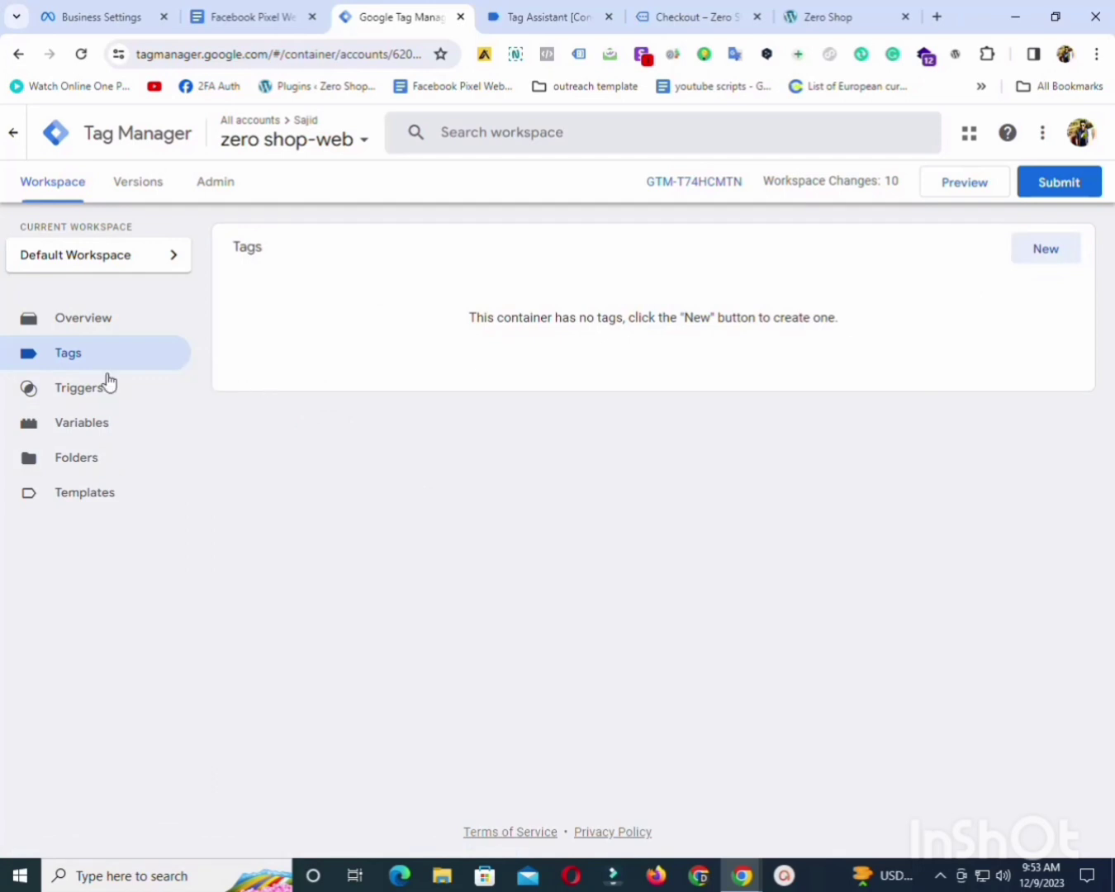
pyautogui.click(1045, 249)
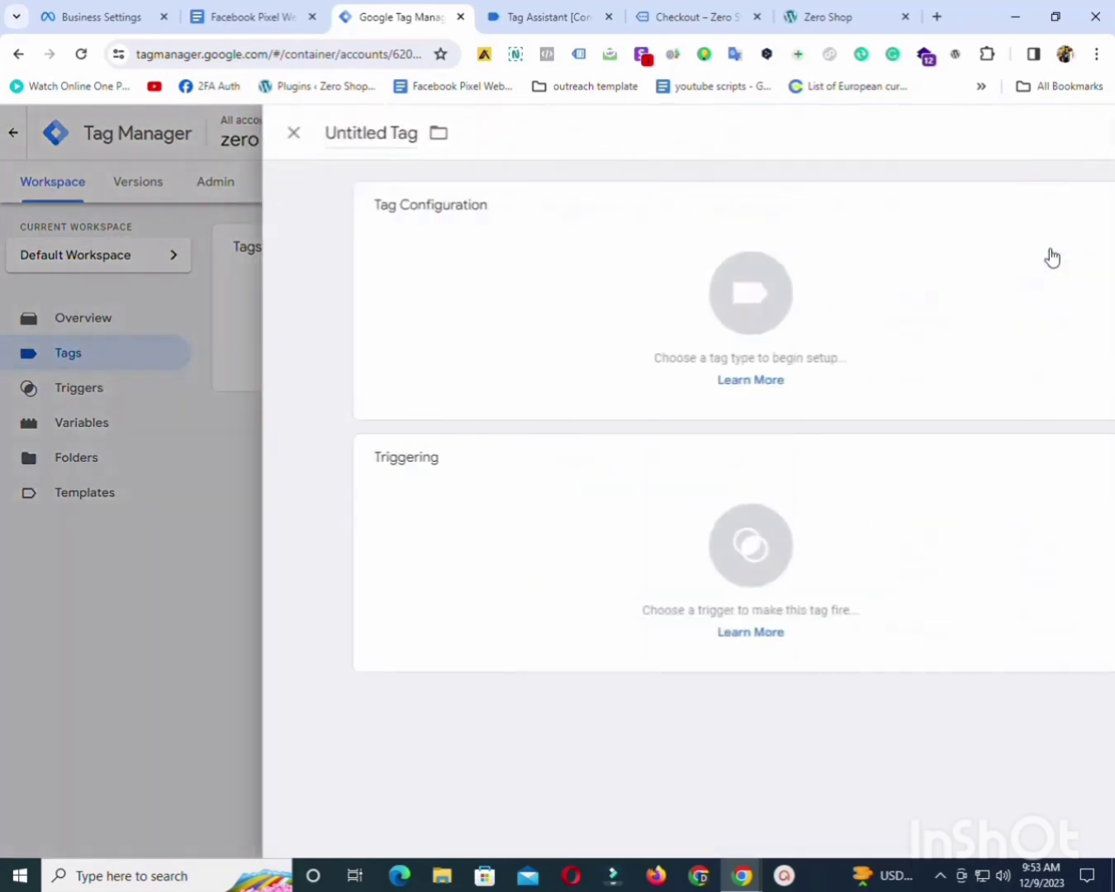
pyautogui.click(263, 135)
pyautogui.tripleClick(247, 134)
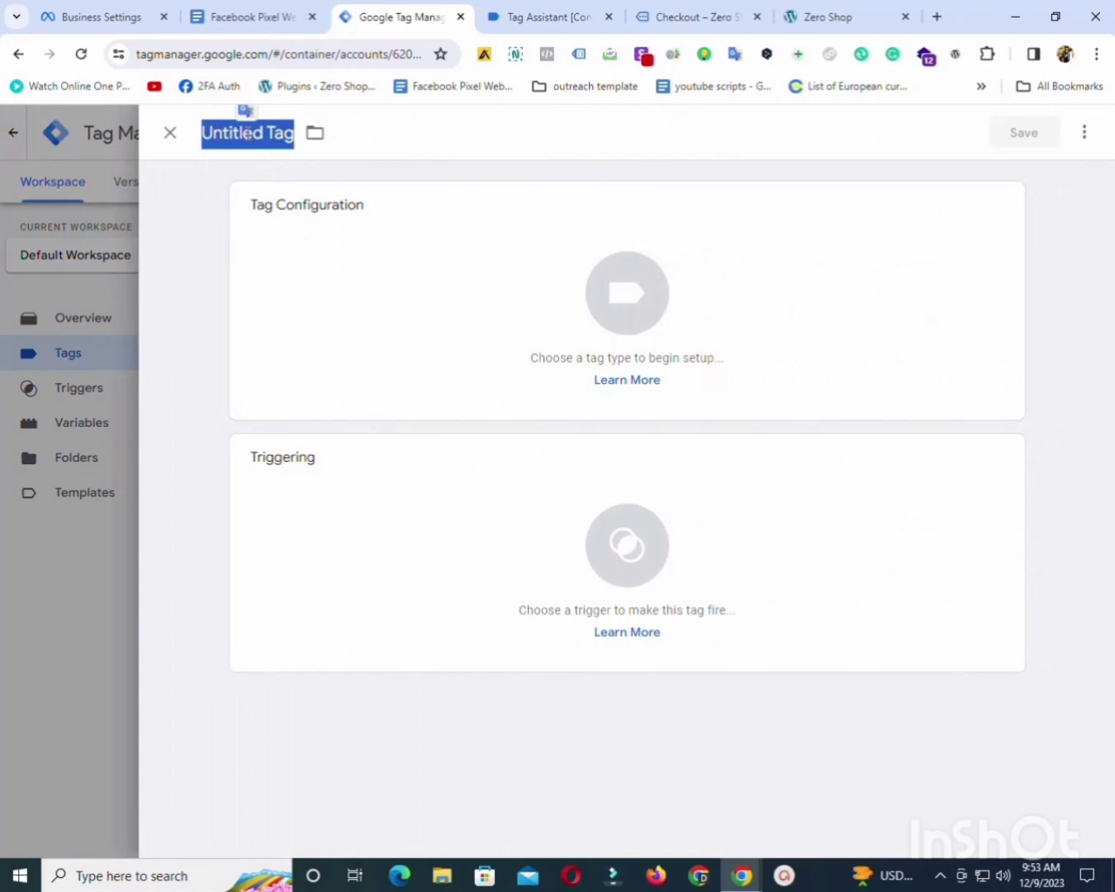
pyautogui.write('Fb-page')
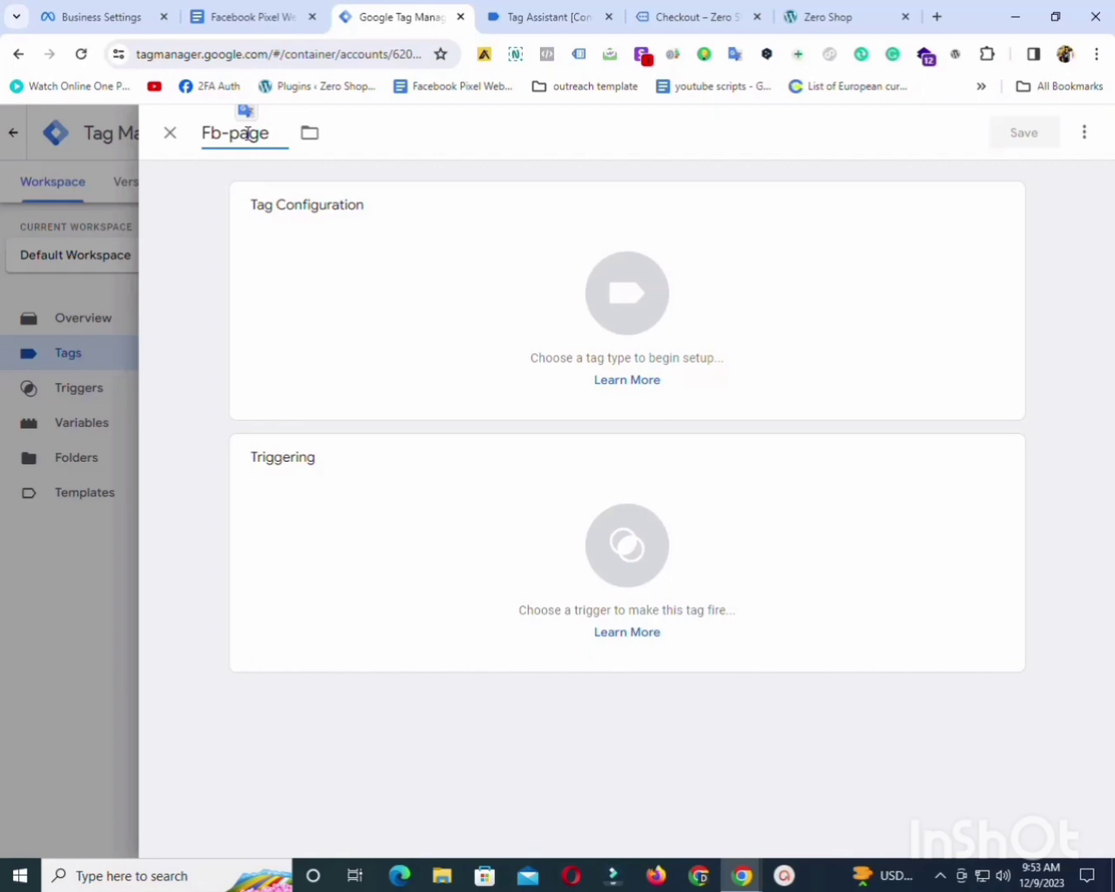
pyautogui.write('view-tag')
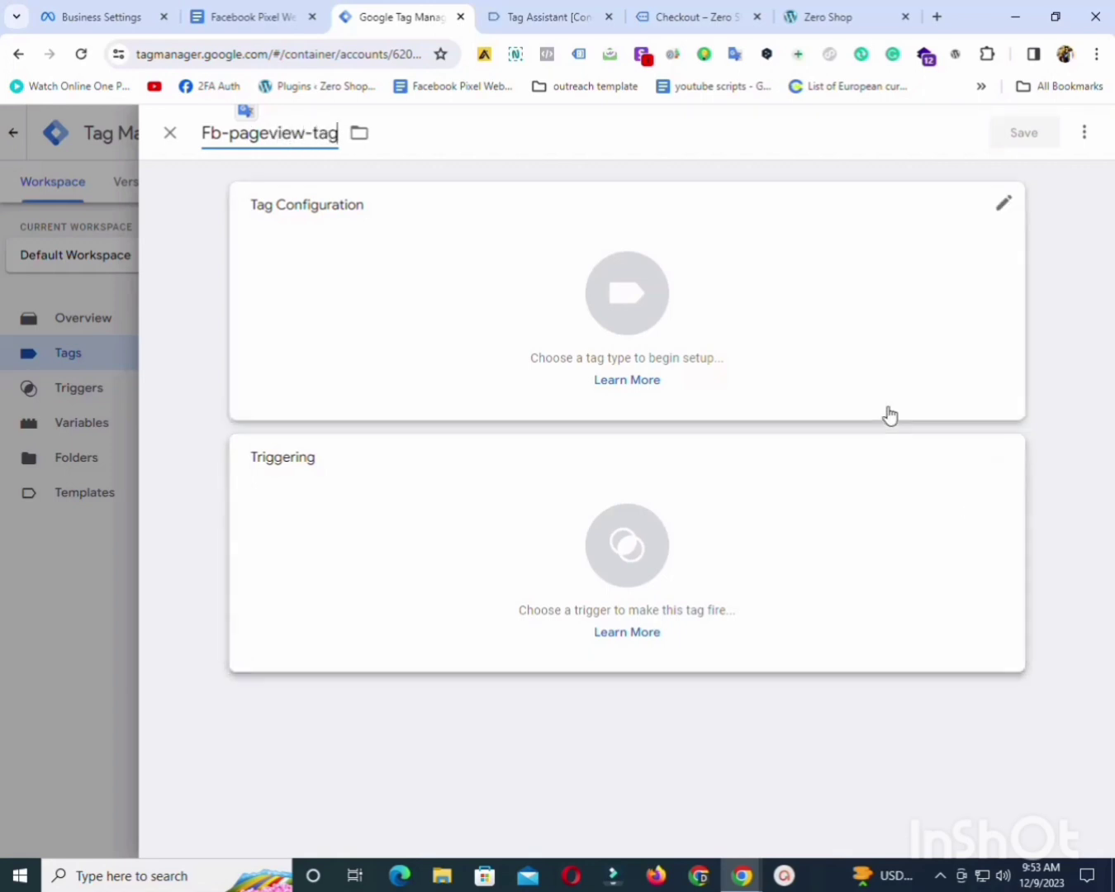
# Set the tag type to Facebook Pixel and use the Fb base code variable as its pixel ID.
pyautogui.click(851, 340)
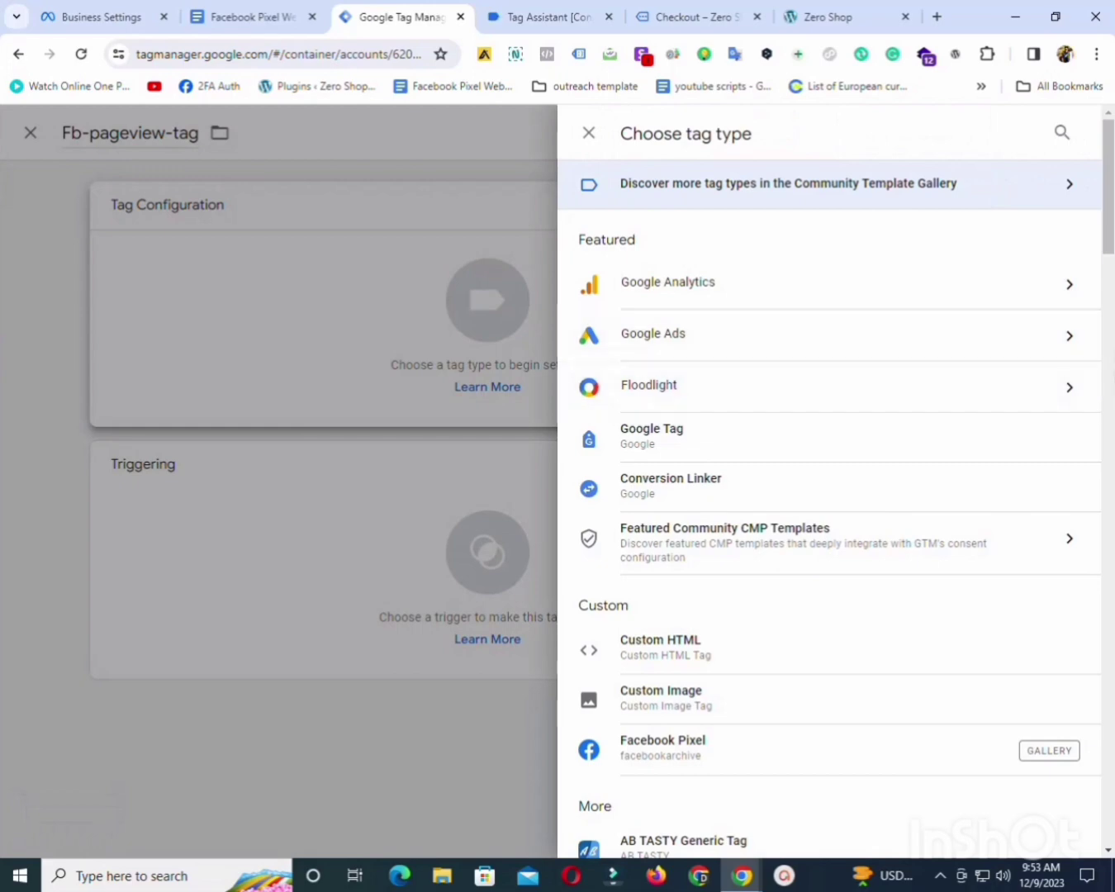
pyautogui.scroll(-5, 808, 374)
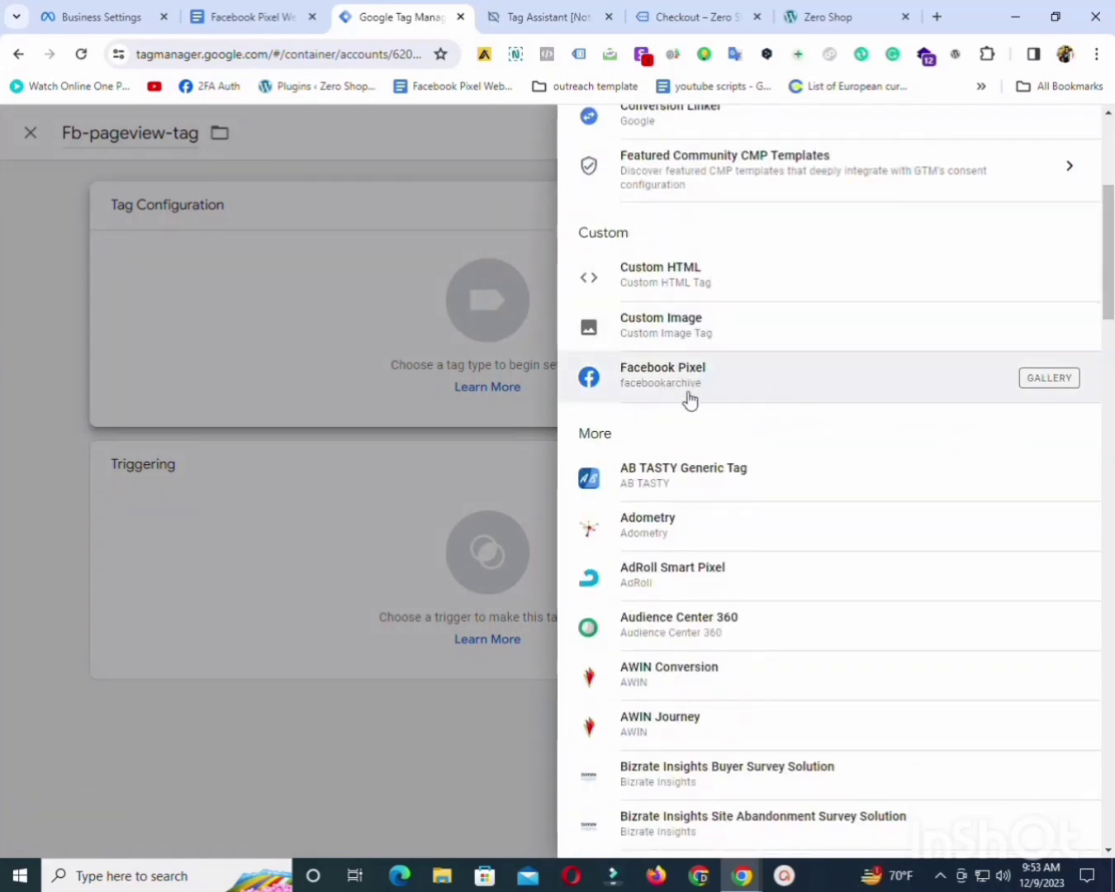
pyautogui.click(720, 386)
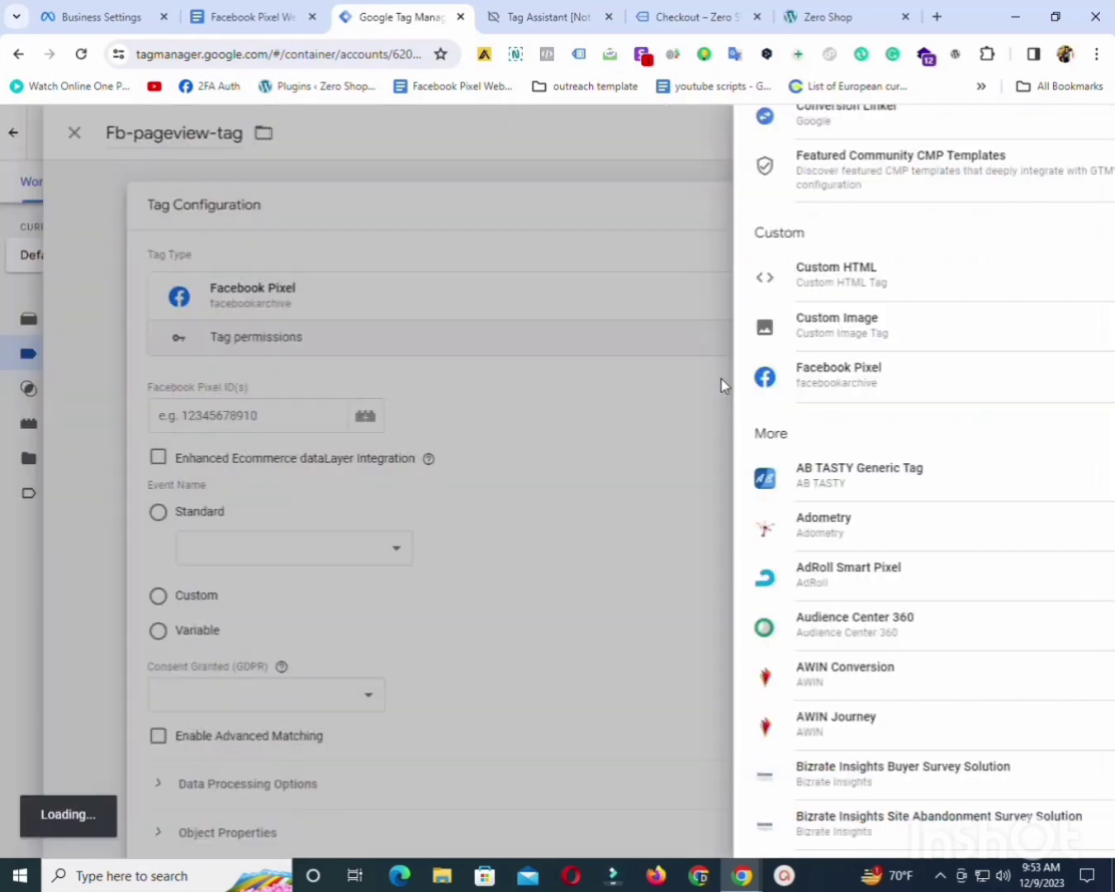
pyautogui.click(369, 388)
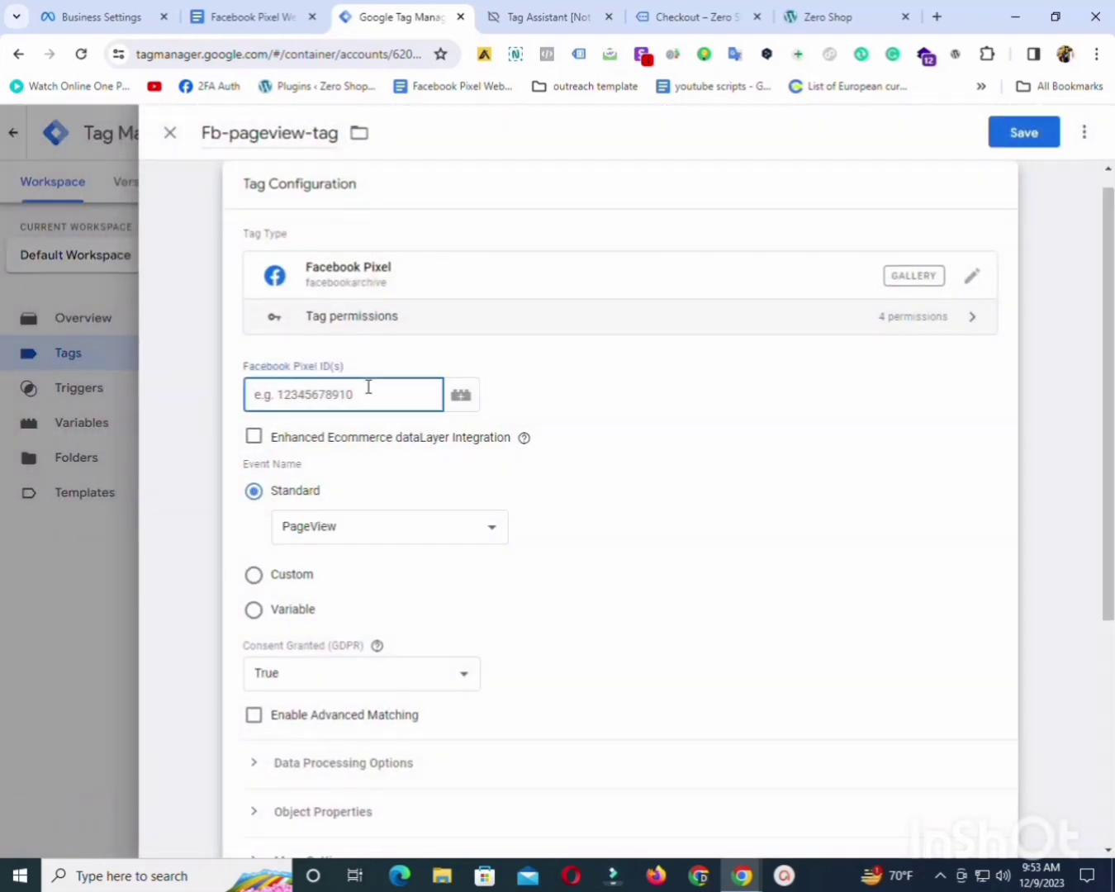
pyautogui.click(451, 404)
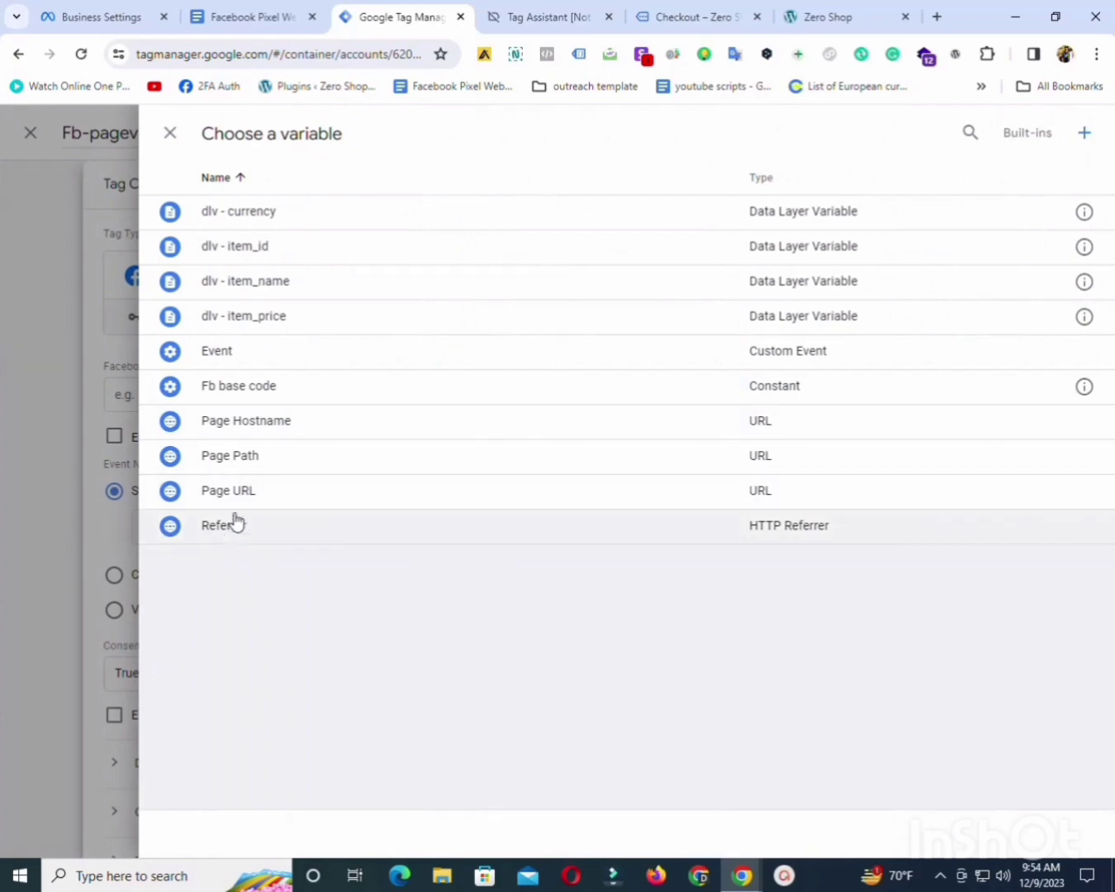
pyautogui.click(237, 389)
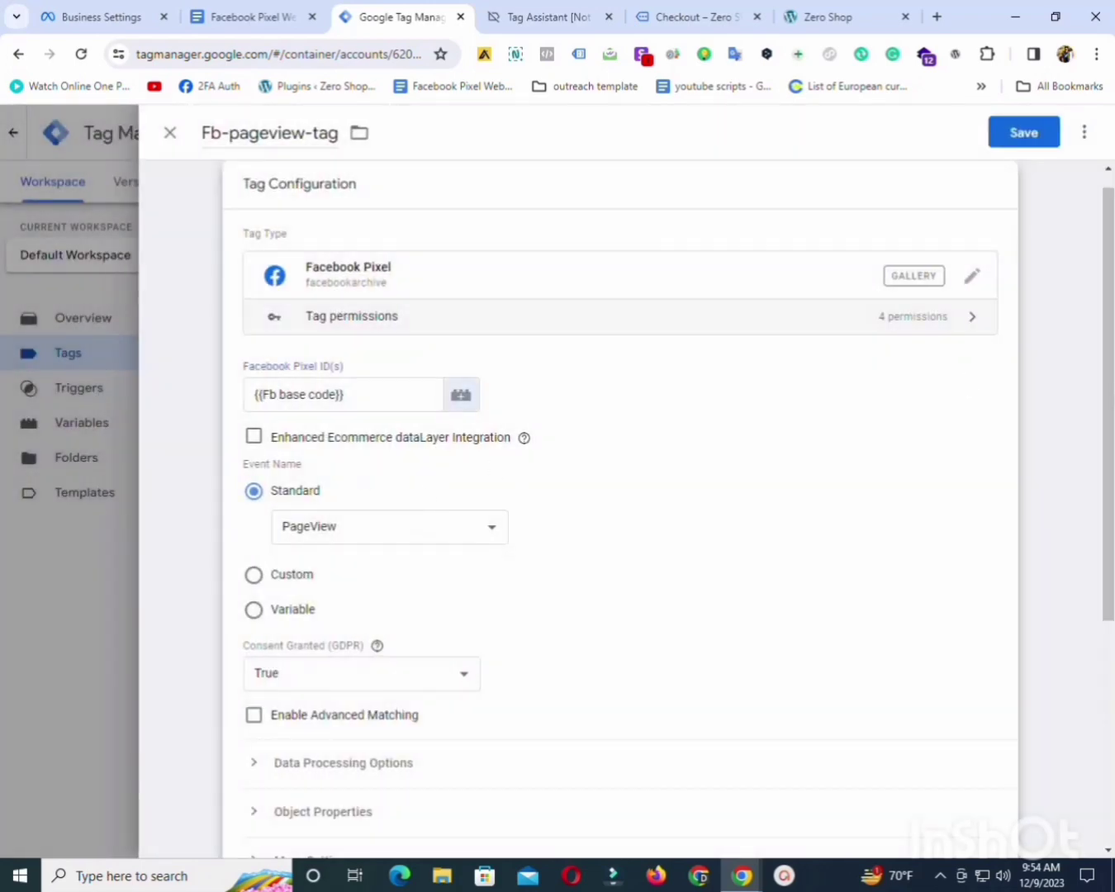
# Review the tag's standard event choice, data processing options and object properties.
pyautogui.scroll(1, 355, 259)
pyautogui.scroll(-2, 290, 373)
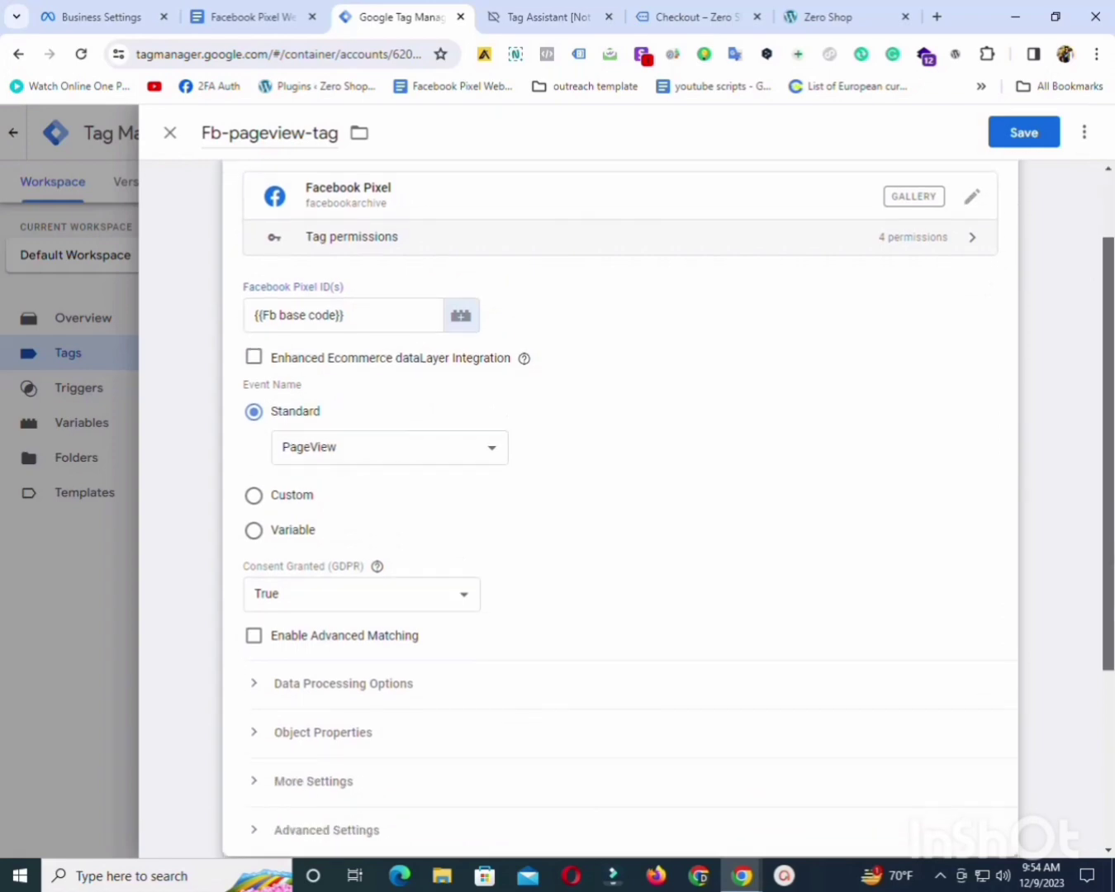
pyautogui.click(391, 405)
pyautogui.click(391, 405)
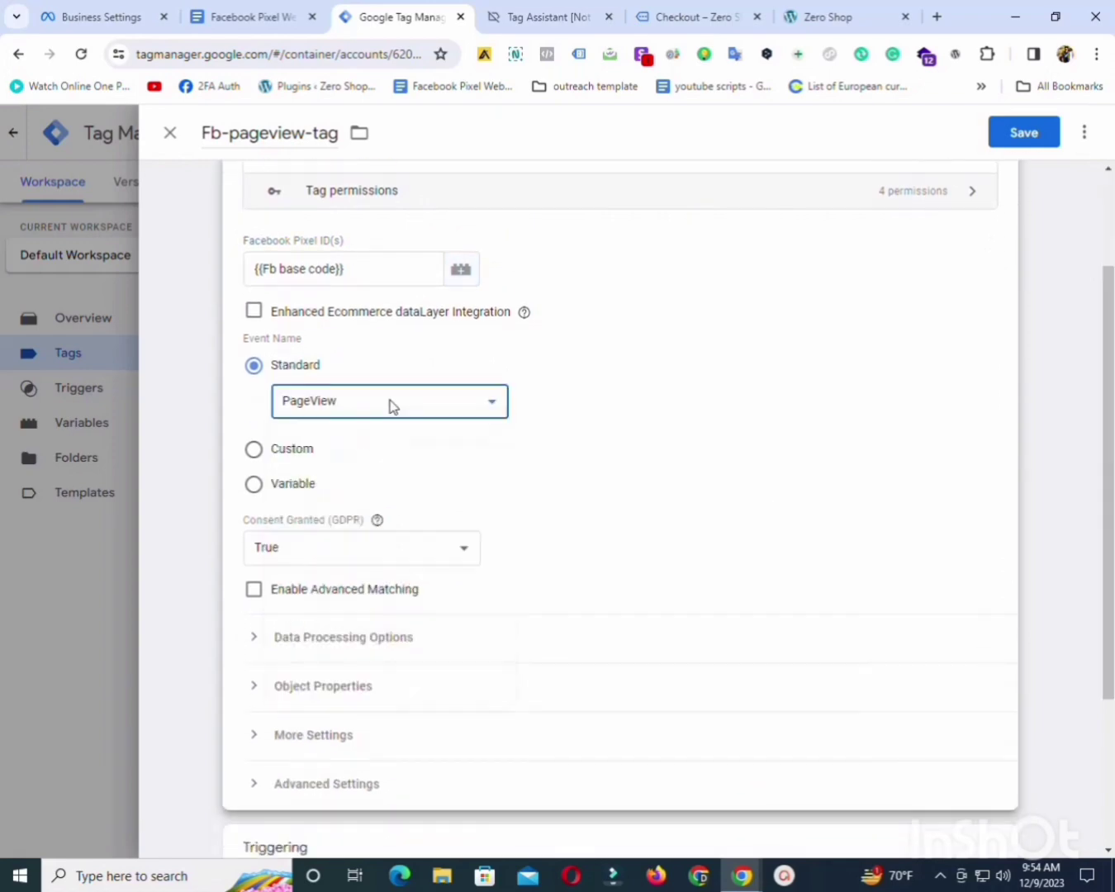
pyautogui.scroll(-3, 374, 417)
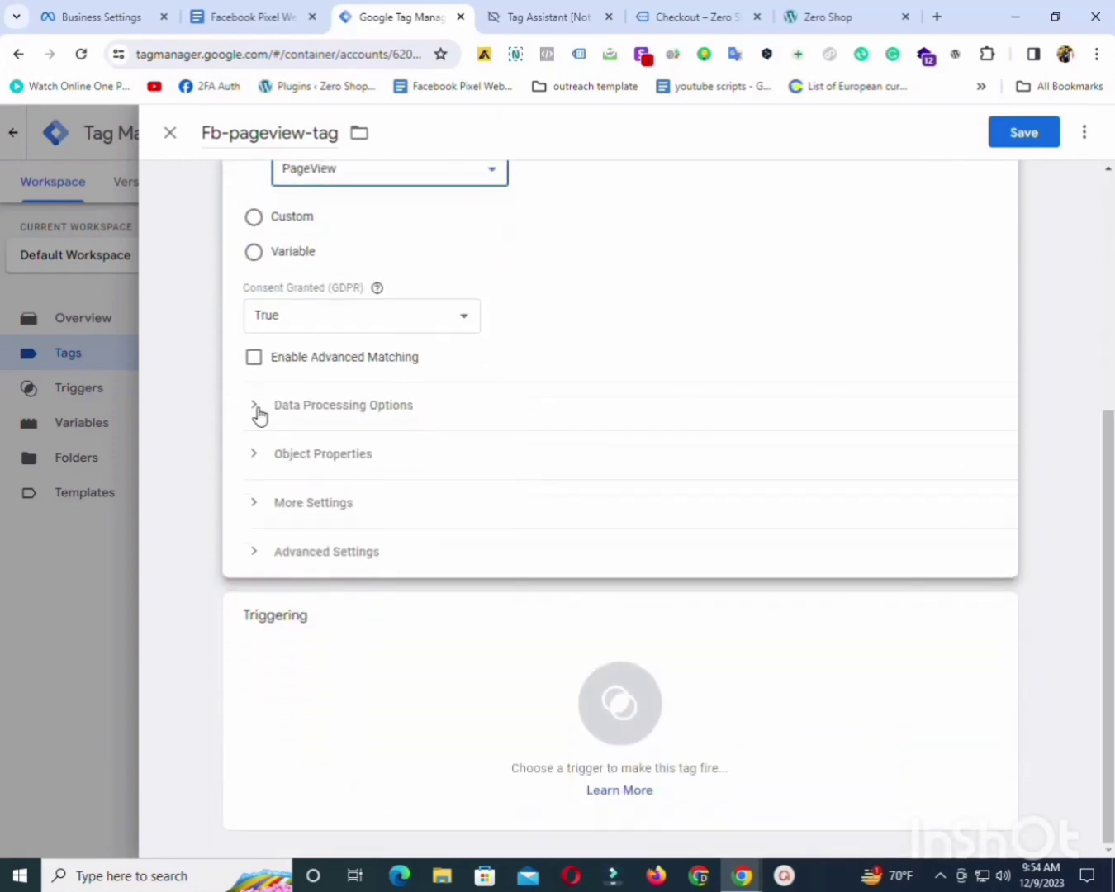
pyautogui.click(256, 406)
pyautogui.click(256, 410)
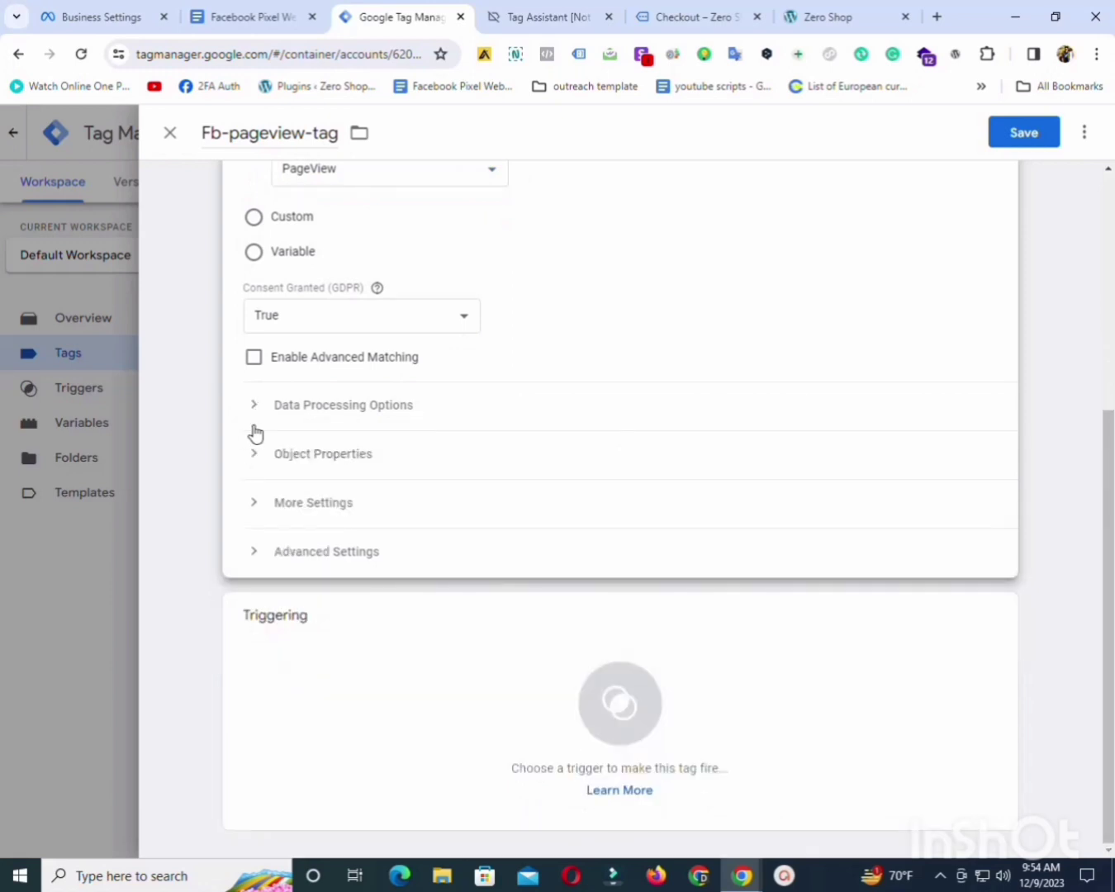
pyautogui.click(255, 456)
pyautogui.click(255, 457)
# Switch to the Facebook Pixel Web Conversion Tracking document in Google Docs and copy event_name from the PageView Event Setup section.
pyautogui.click(229, 14)
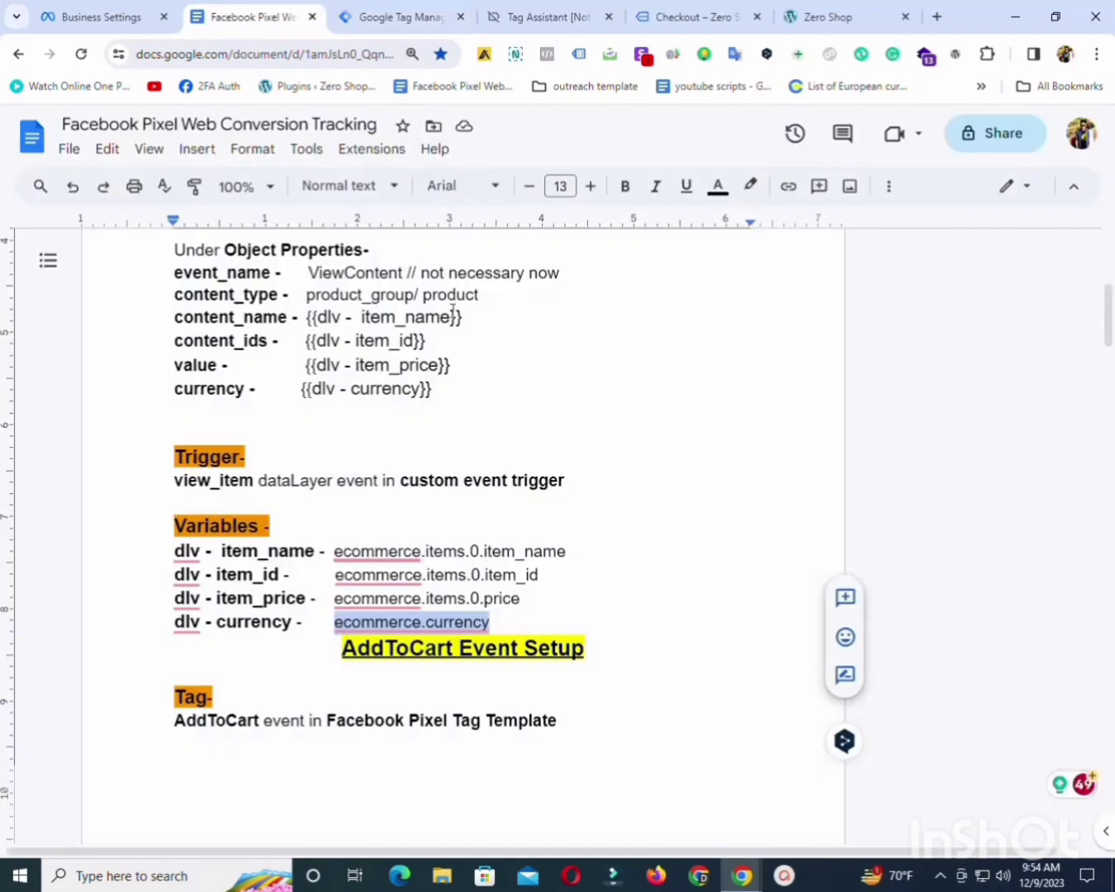
pyautogui.scroll(10, 1107, 446)
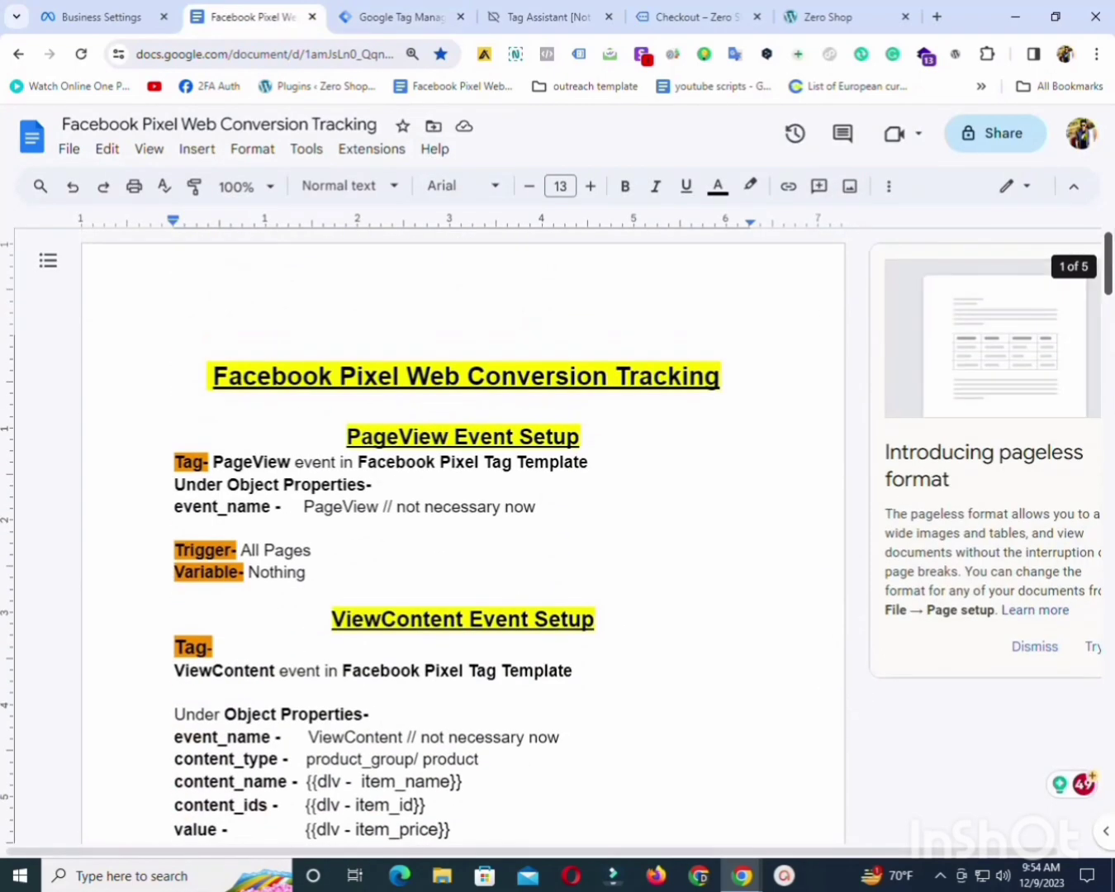
pyautogui.scroll(-1, 803, 366)
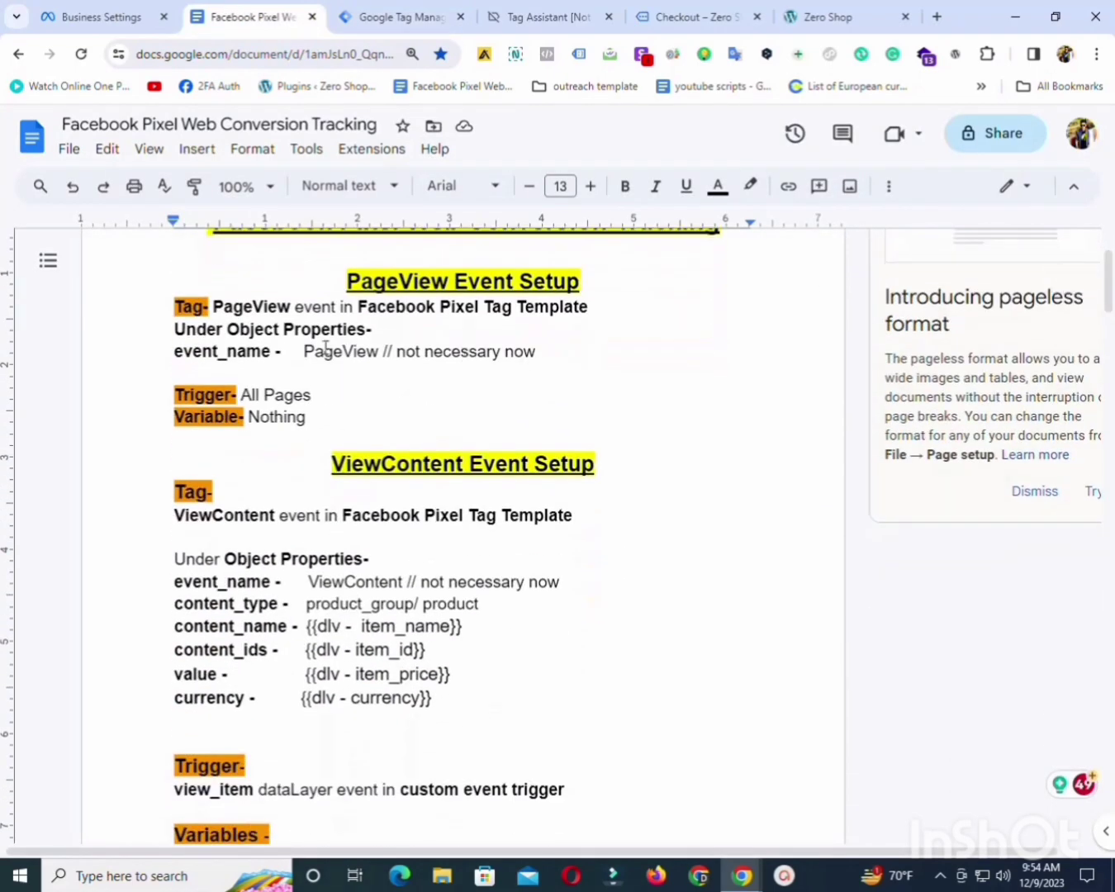
pyautogui.moveTo(273, 357); pyautogui.dragTo(173, 355)
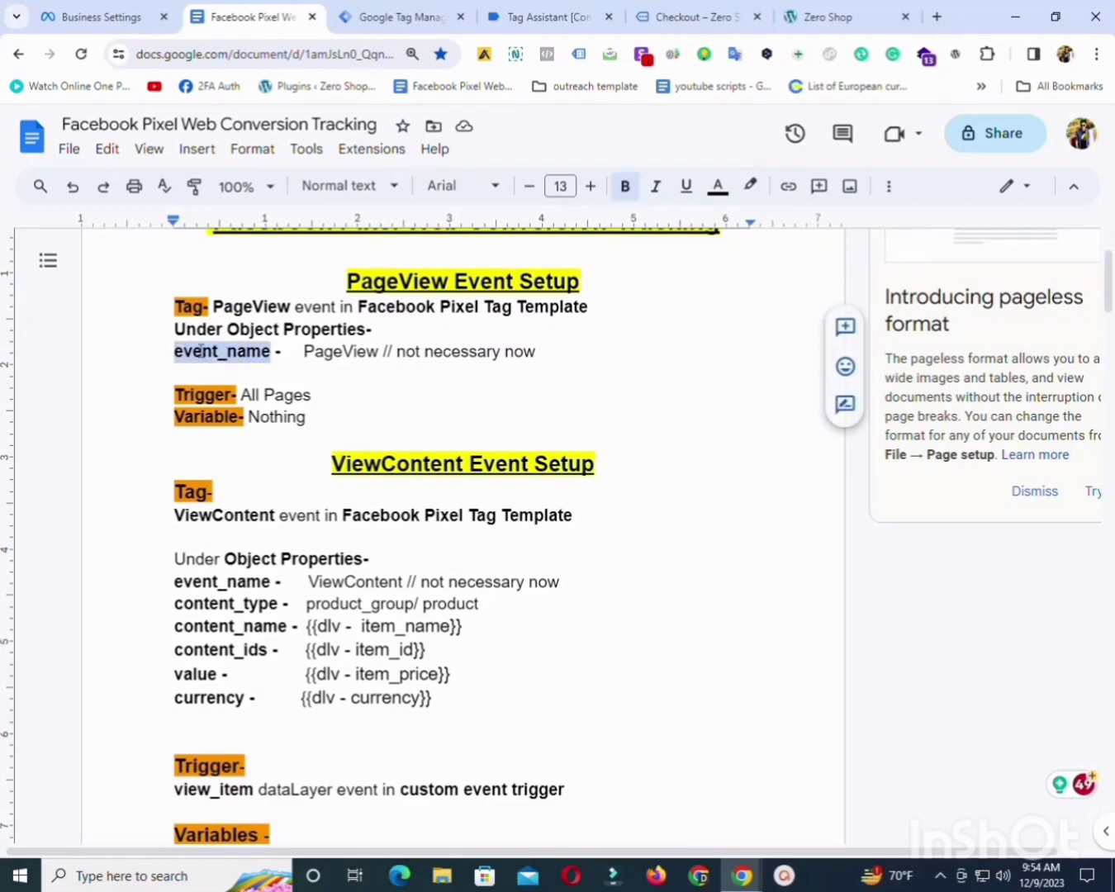
pyautogui.rightClick(201, 359)
pyautogui.click(248, 405)
# Return to Tag Manager and add an object property named event_name to the pageview tag.
pyautogui.click(404, 17)
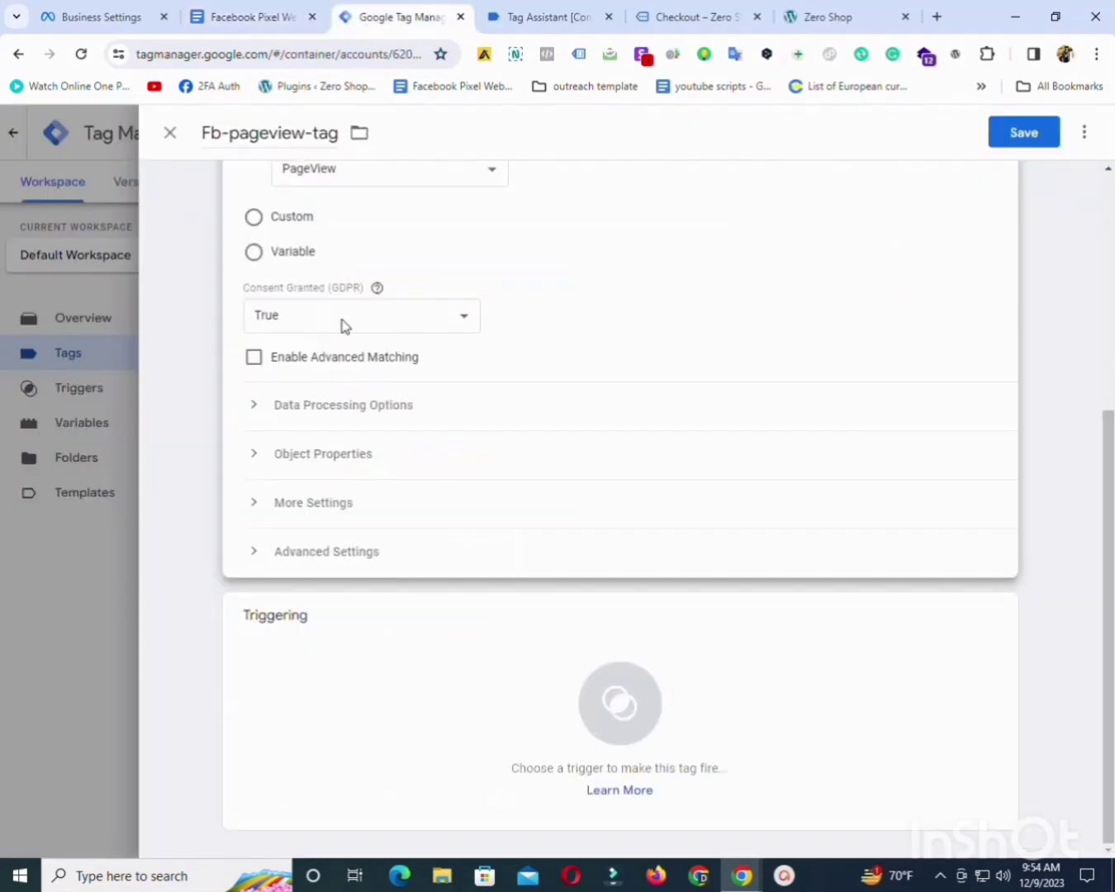
pyautogui.click(256, 459)
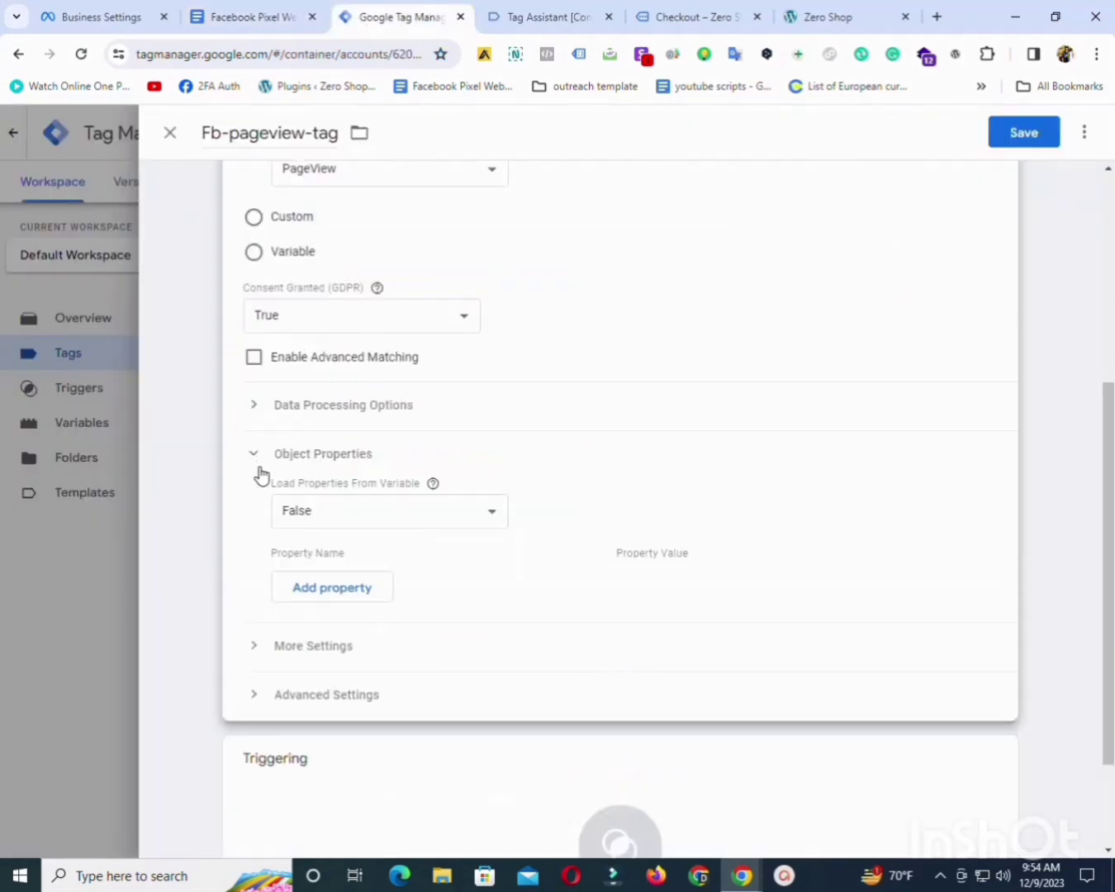
pyautogui.click(336, 598)
pyautogui.click(338, 580)
pyautogui.hotkey('ctrl', 'v')
pyautogui.click(715, 570)
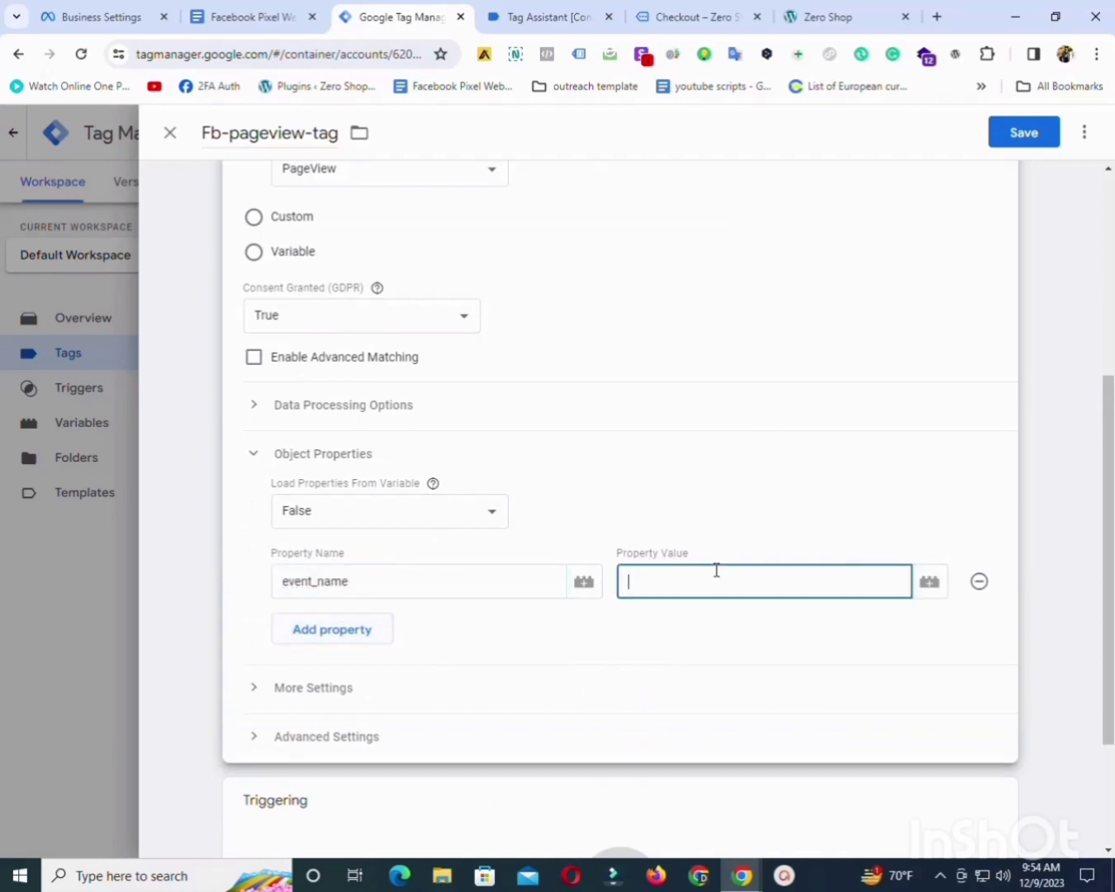
# Copy PageView from the Google Docs setup notes and paste it in Tag Manager as the event_name property's value.
pyautogui.click(248, 18)
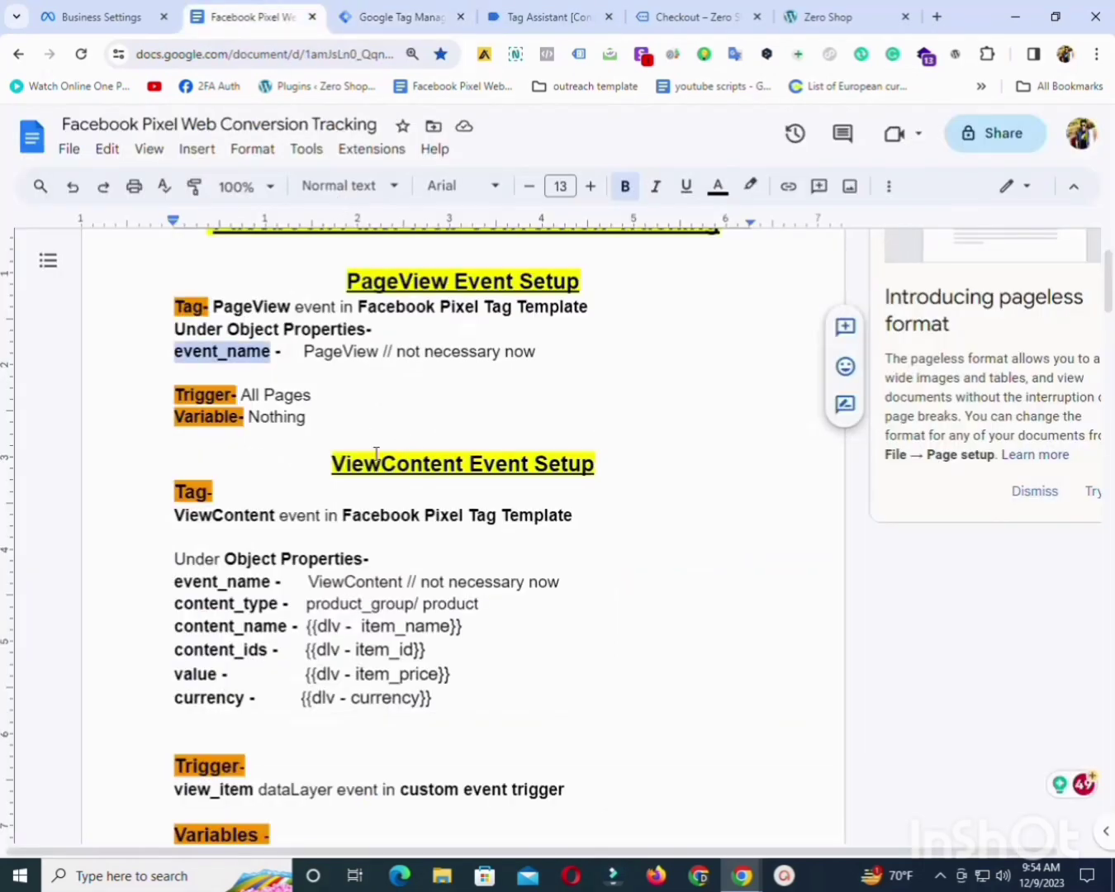
pyautogui.doubleClick(340, 354)
pyautogui.rightClick(340, 355)
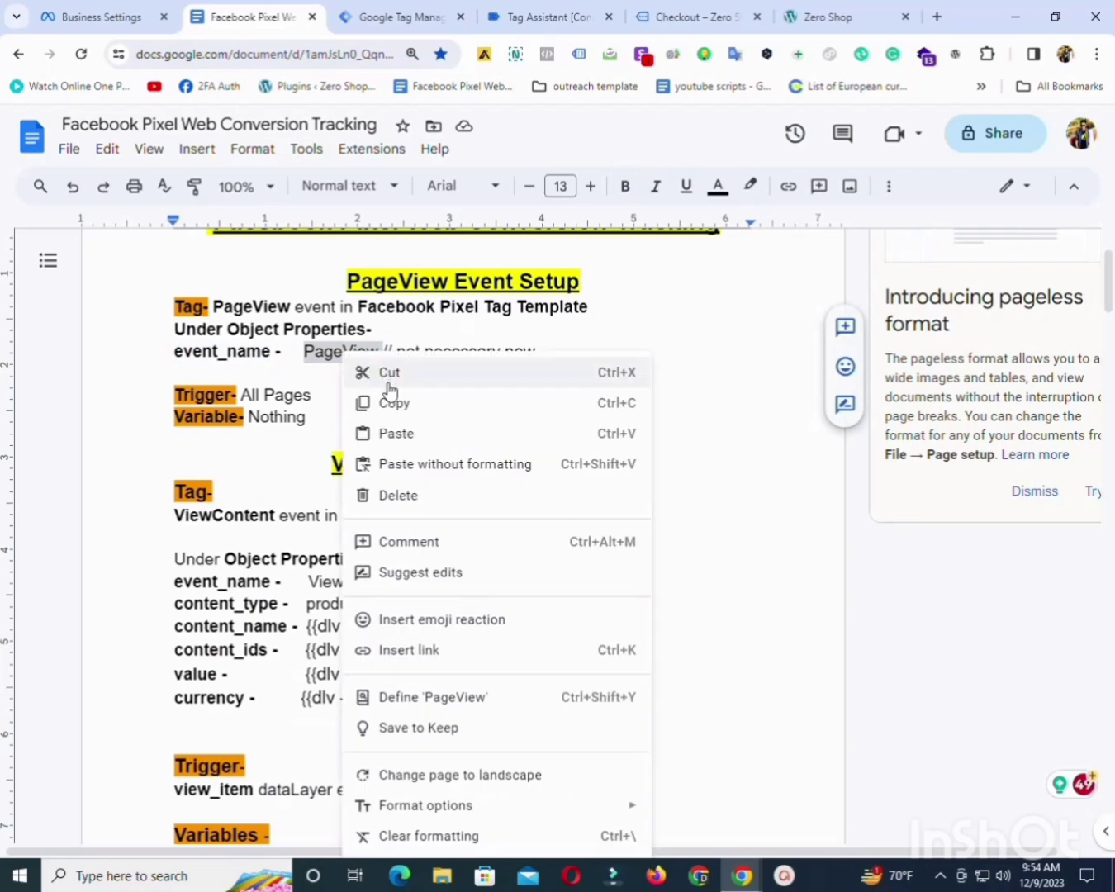
pyautogui.click(396, 402)
pyautogui.click(363, 8)
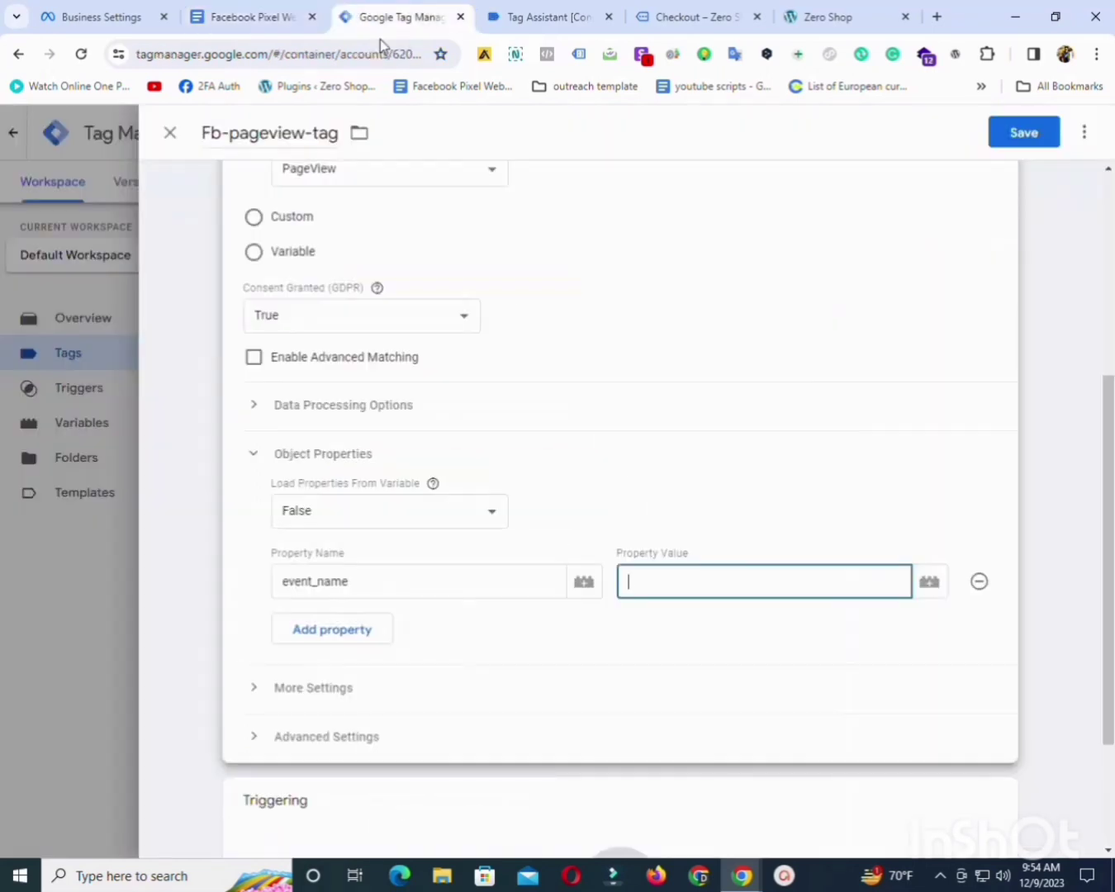
pyautogui.hotkey('ctrl', 'v')
# Set Fb-pageview-tag to fire on the All Pages trigger and save the tag.
pyautogui.scroll(-2, 667, 592)
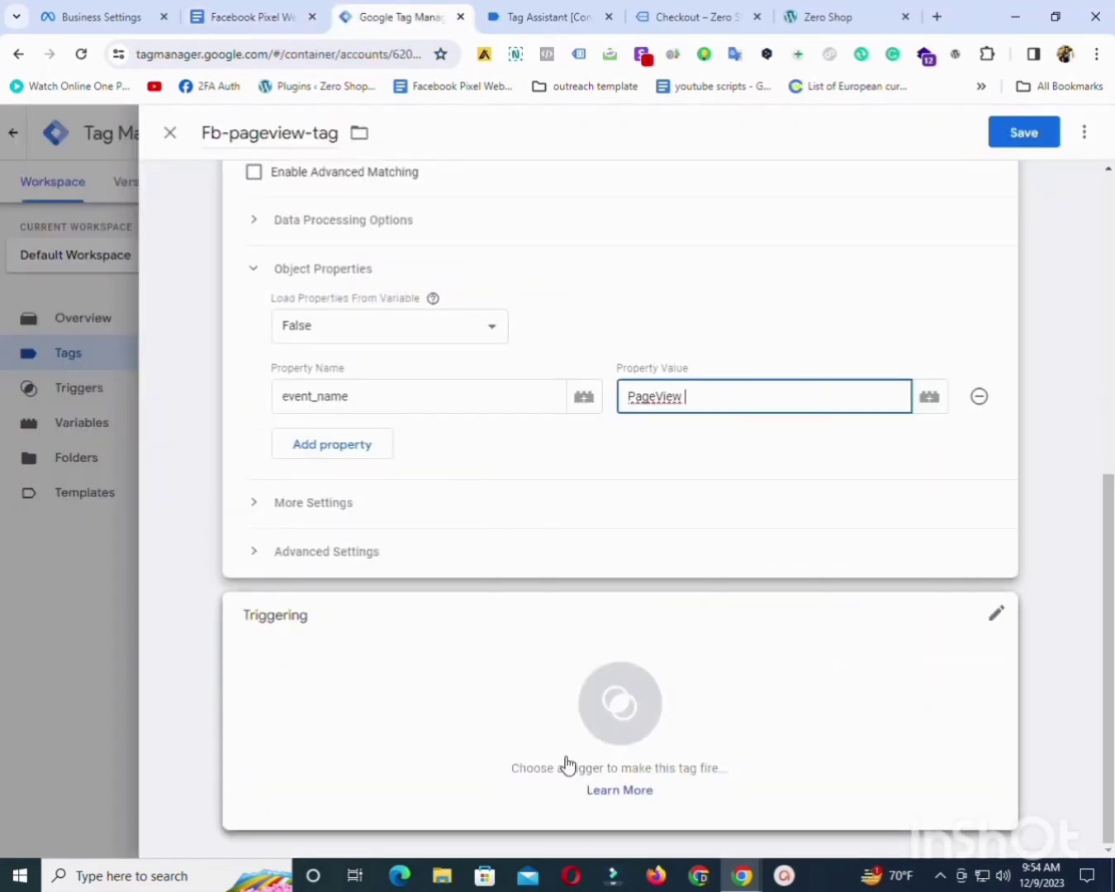
pyautogui.click(437, 684)
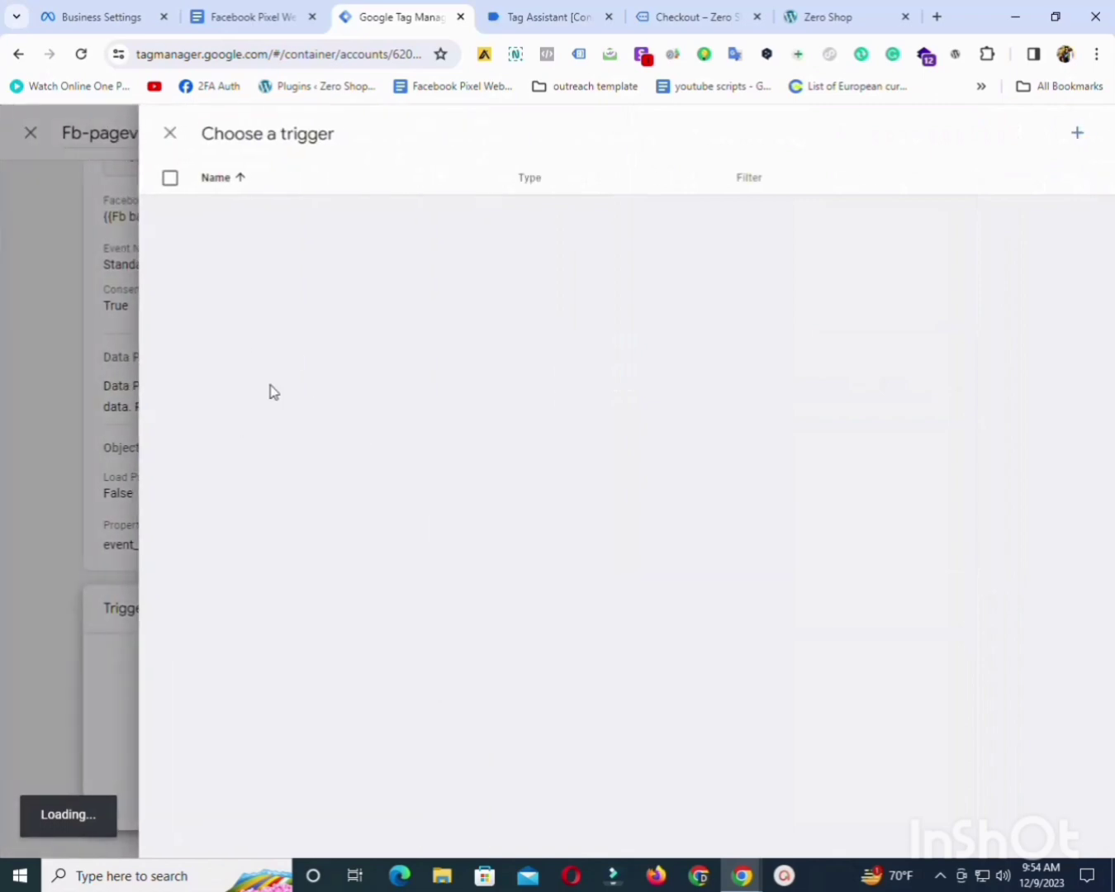
pyautogui.click(216, 218)
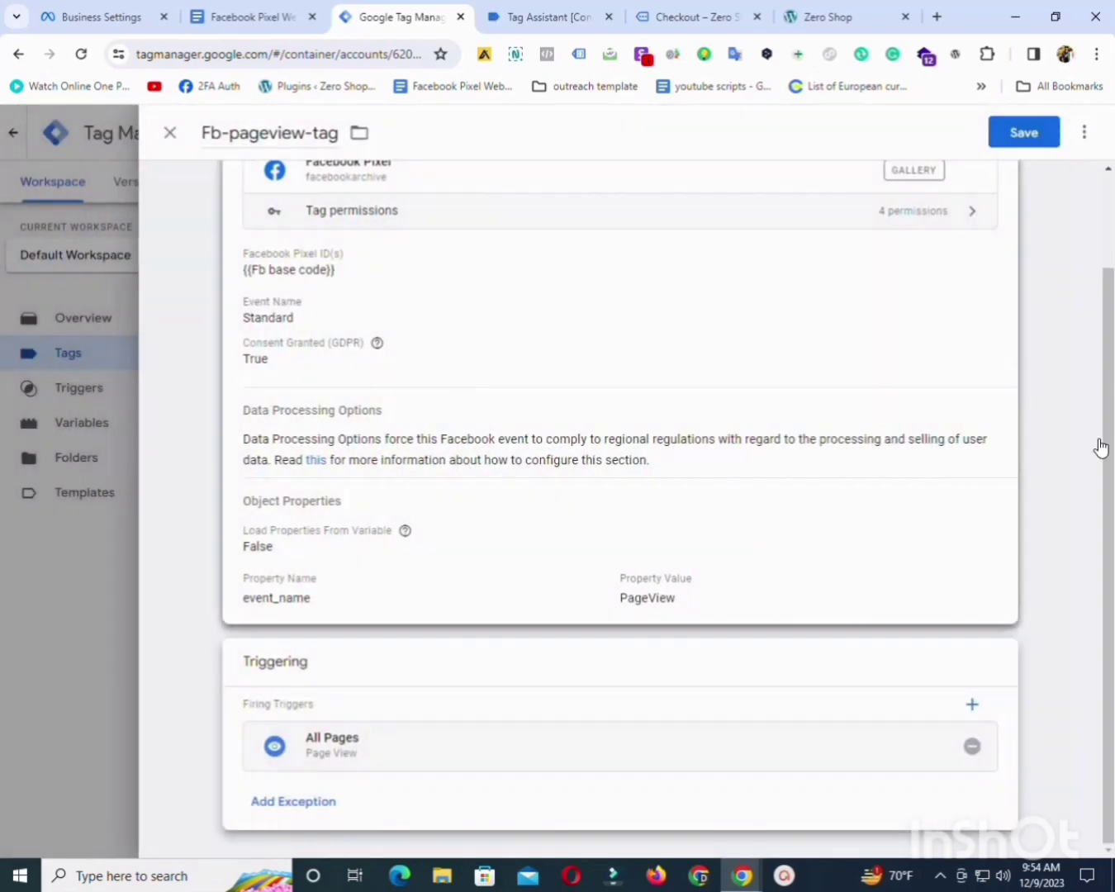
pyautogui.scroll(2, 987, 152)
pyautogui.click(1013, 146)
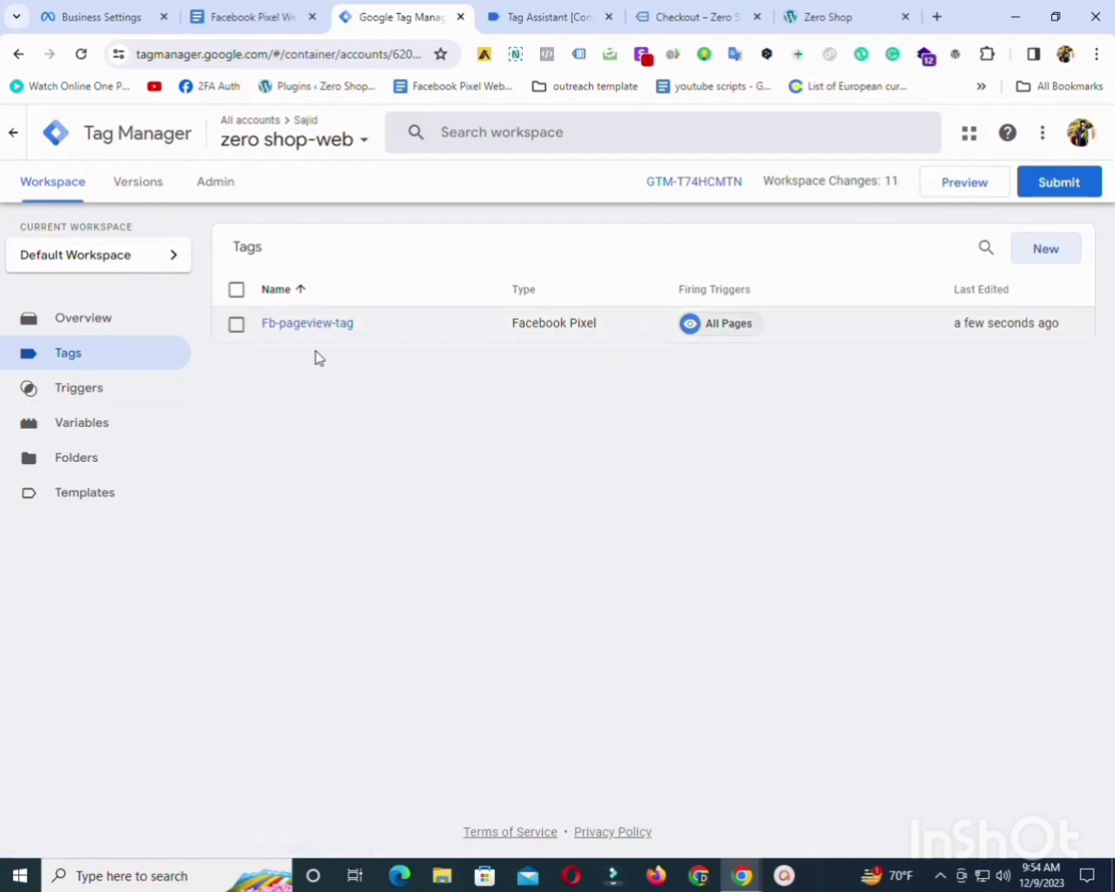
# Start another new tag and name it Fb-viewitem-tag.
pyautogui.click(1064, 248)
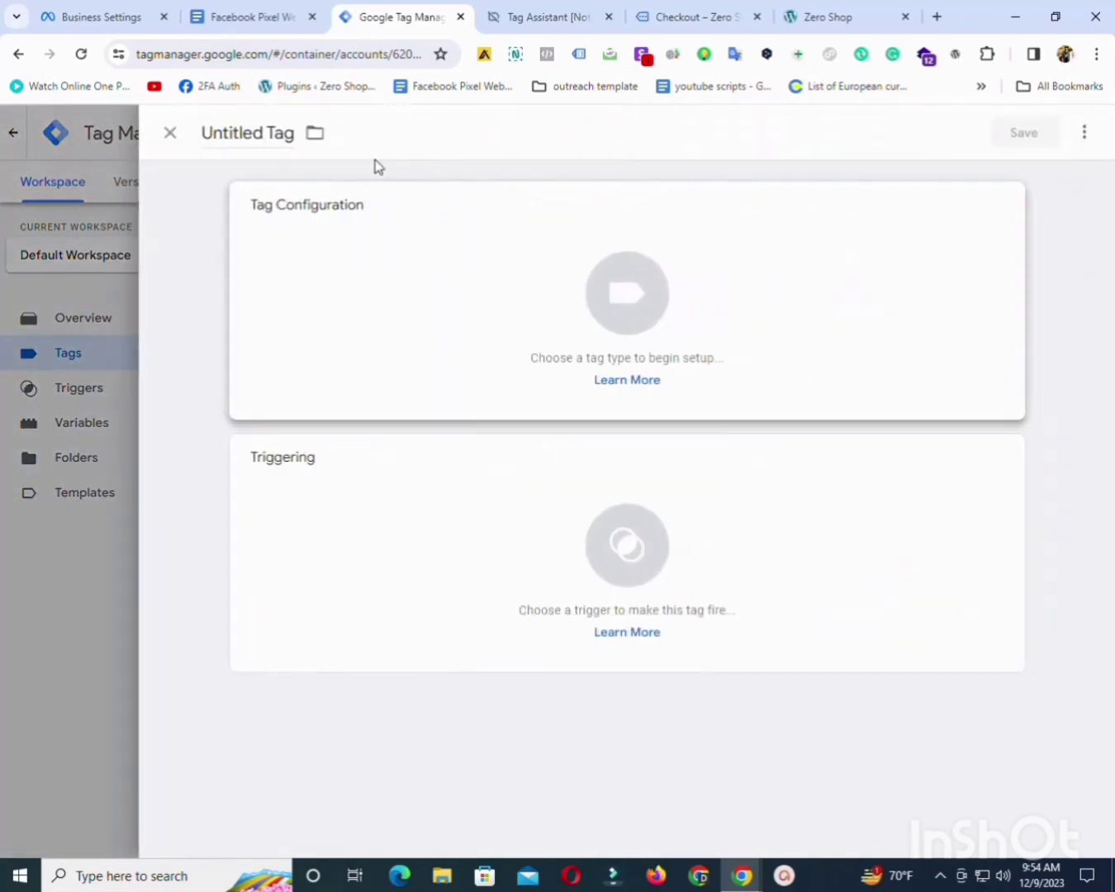
pyautogui.click(234, 132)
pyautogui.write('Fb-view')
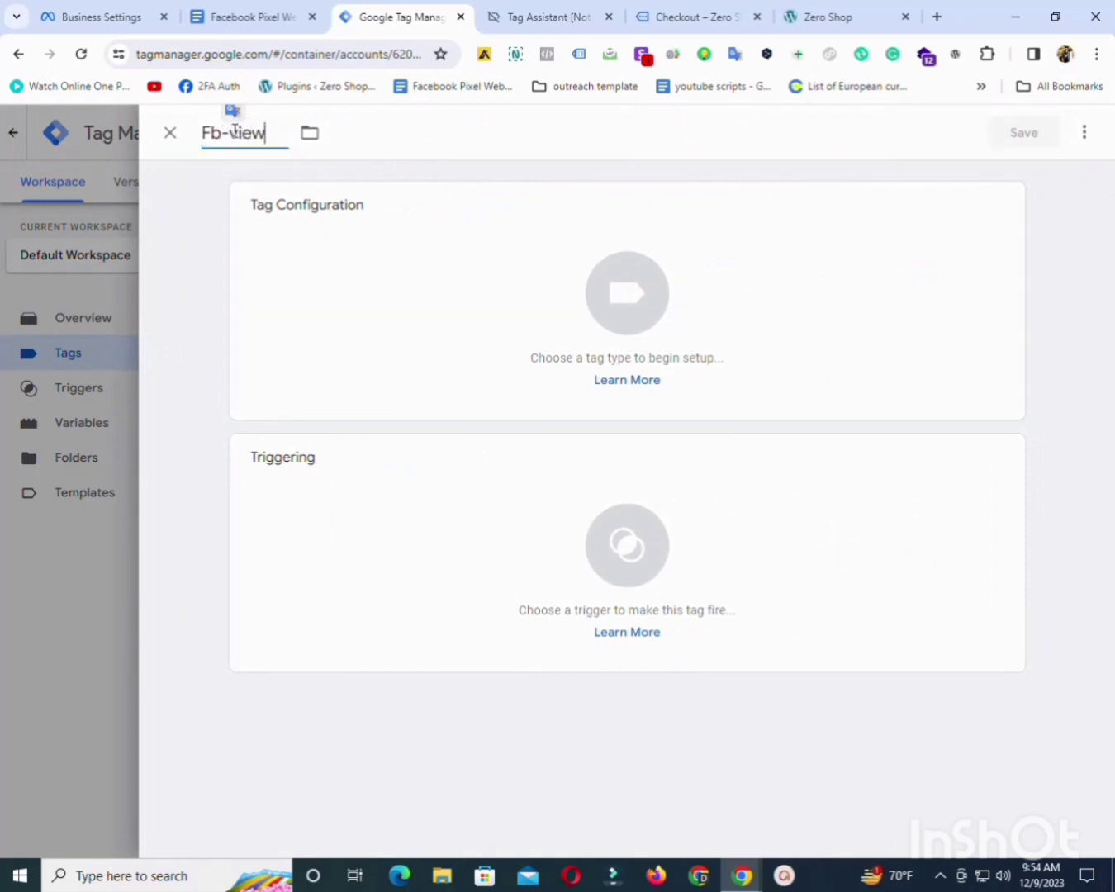
pyautogui.write('em-tag')
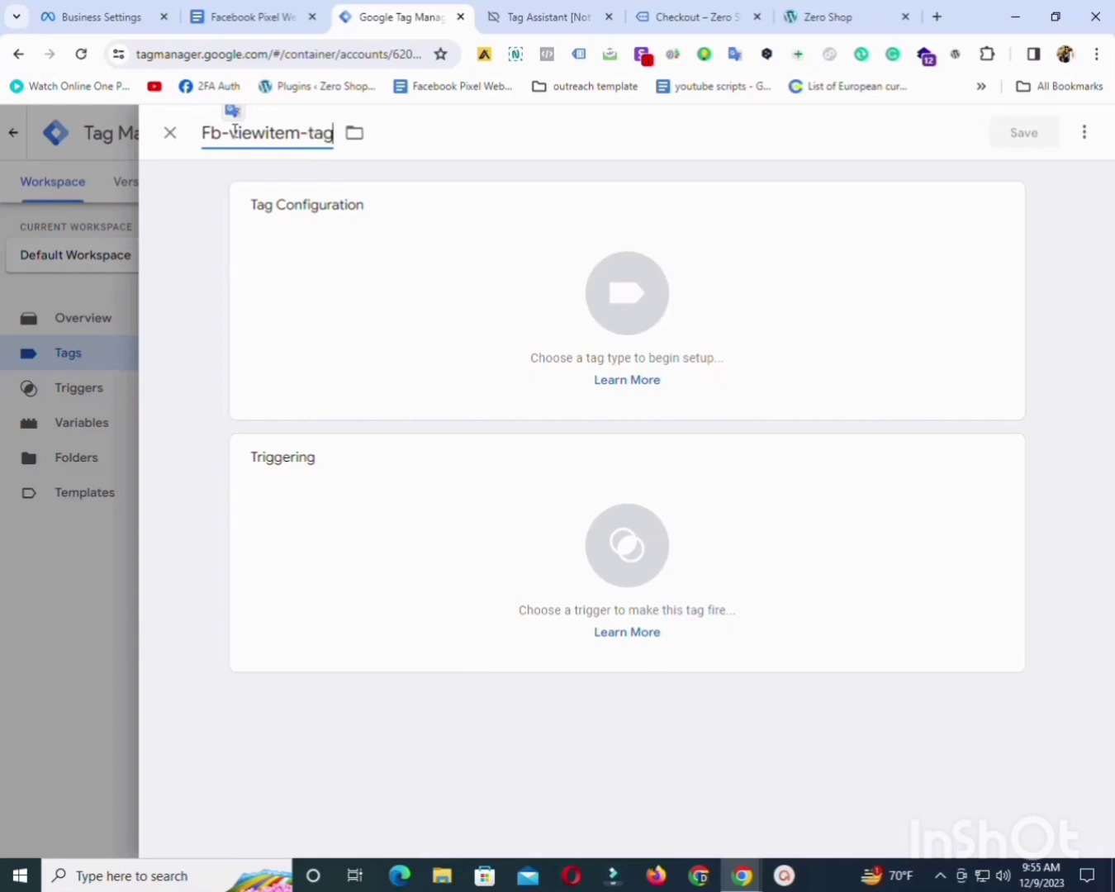
# Set the tag type of Fb-viewitem-tag to Facebook Pixel and use the Fb base code variable as its pixel ID.
pyautogui.click(517, 300)
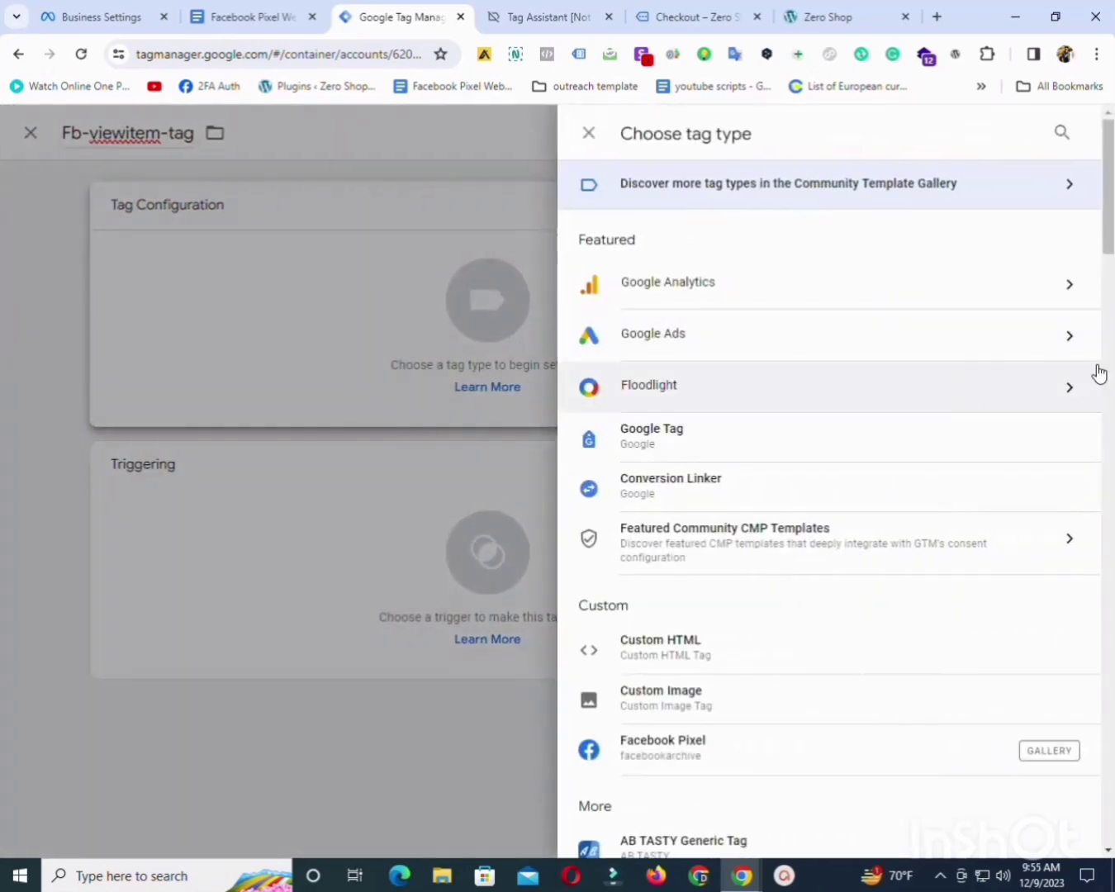
pyautogui.scroll(-3, 925, 502)
pyautogui.click(727, 461)
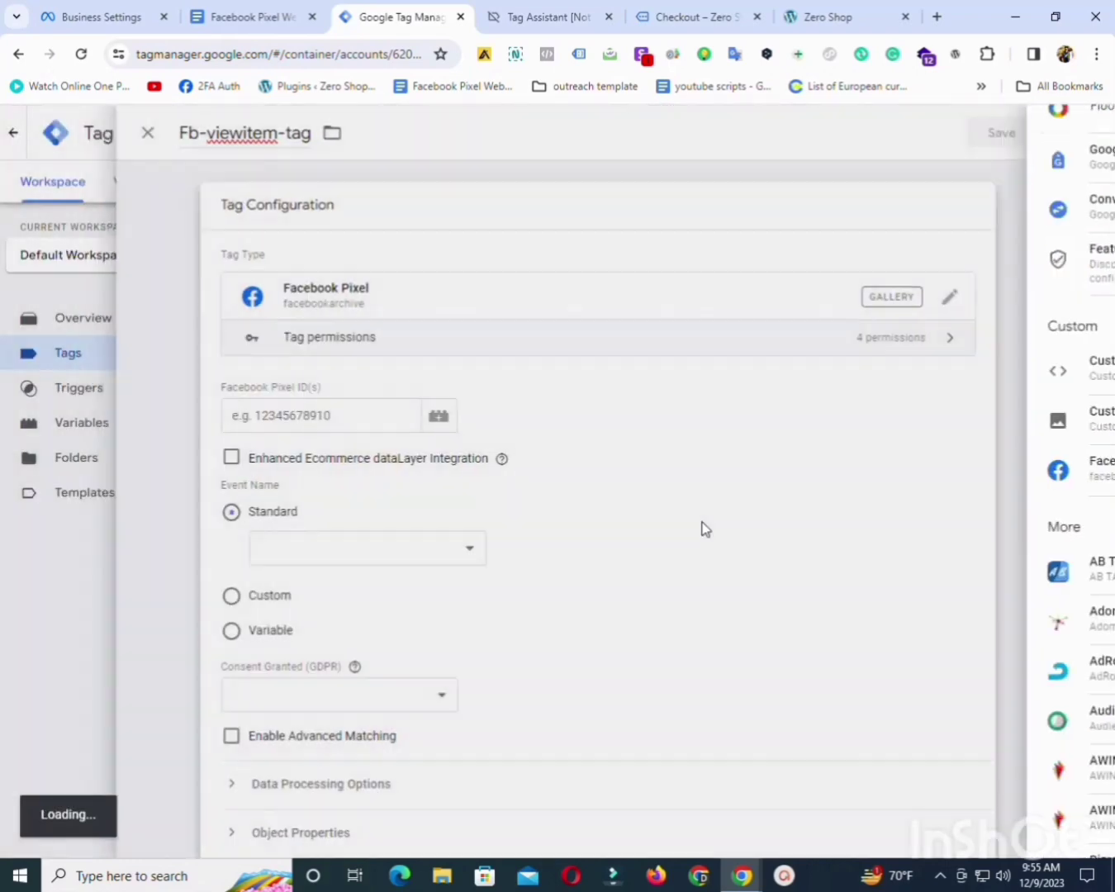
pyautogui.click(343, 398)
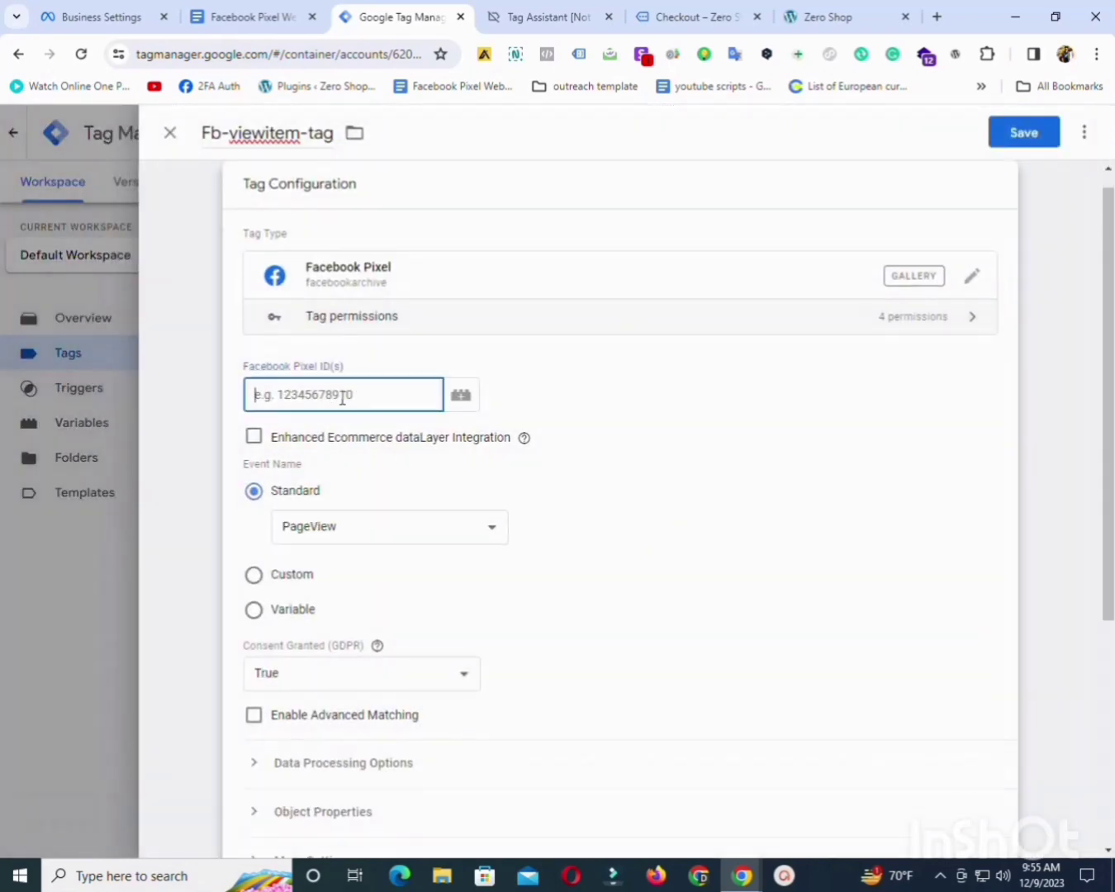
pyautogui.click(461, 398)
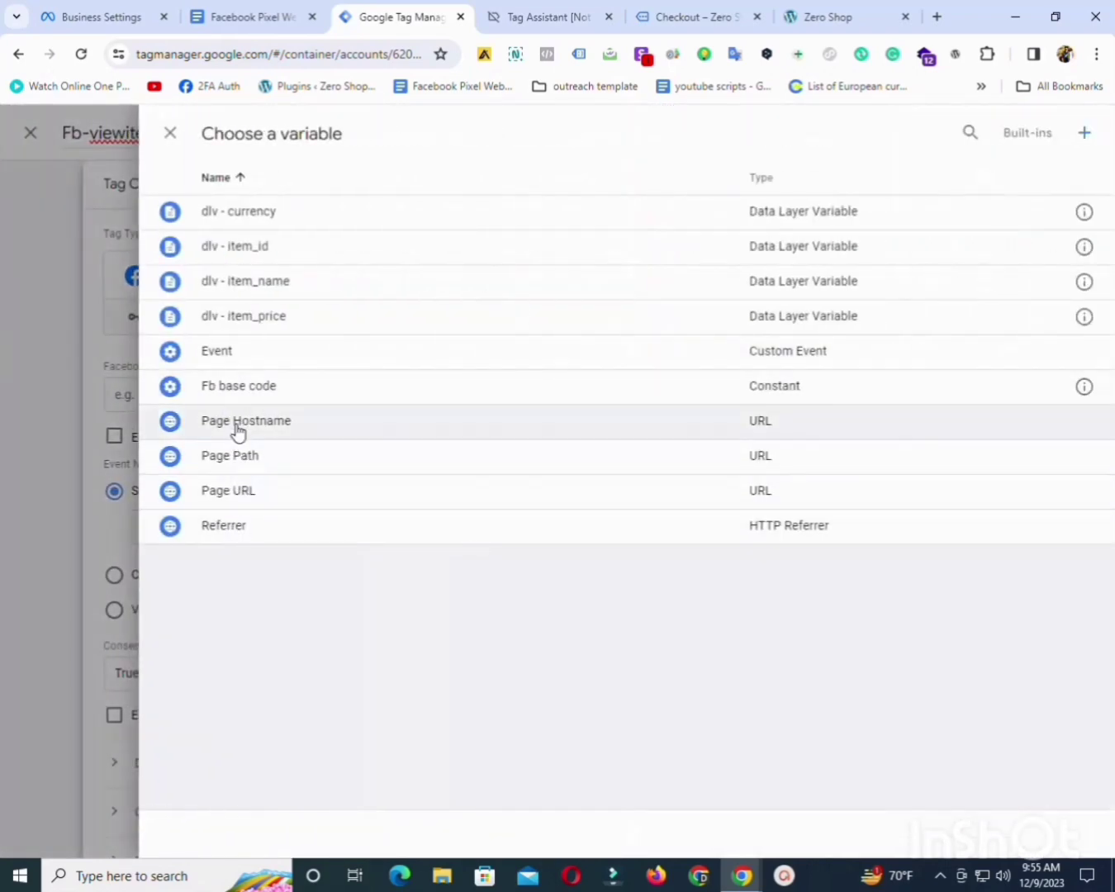
pyautogui.click(241, 388)
# Set the tag's standard event name to ViewContent.
pyautogui.moveTo(1107, 455); pyautogui.dragTo(1106, 527)
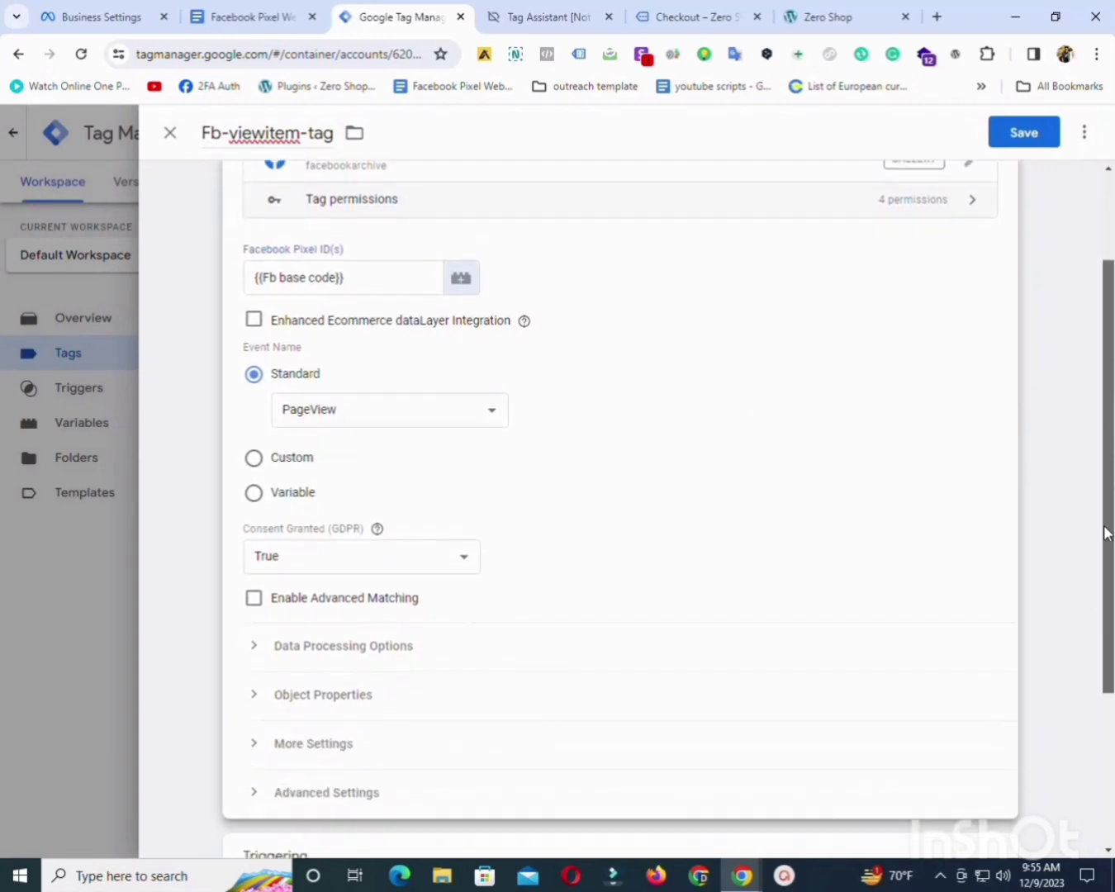
pyautogui.click(393, 412)
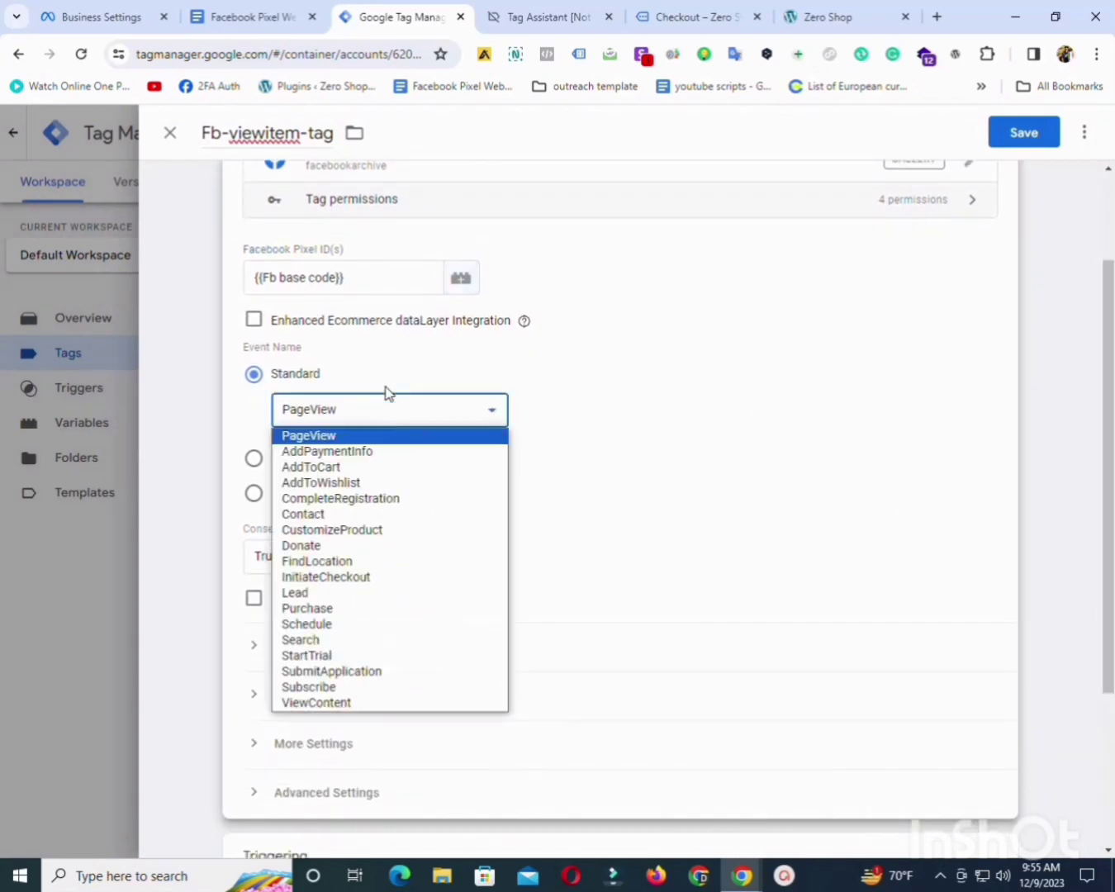
pyautogui.click(323, 704)
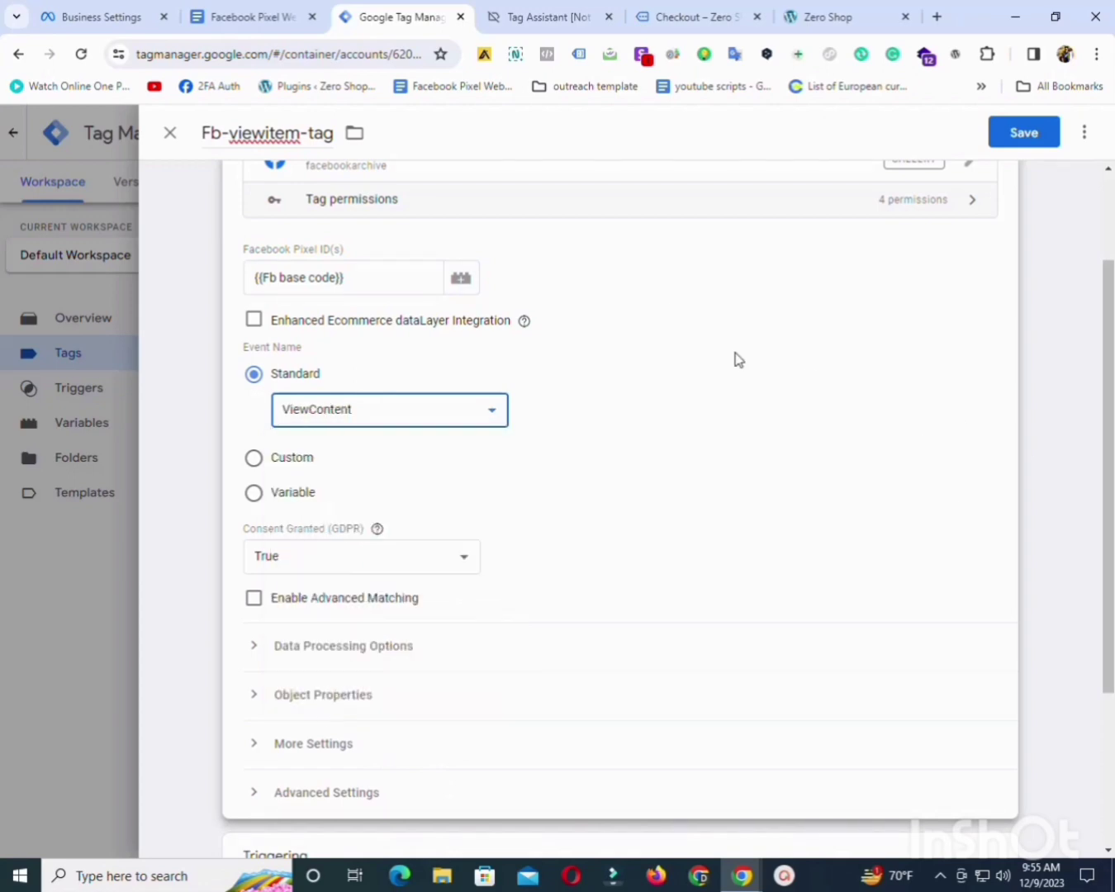
# Expand the tag's object properties and add six empty property rows.
pyautogui.scroll(-2, 619, 495)
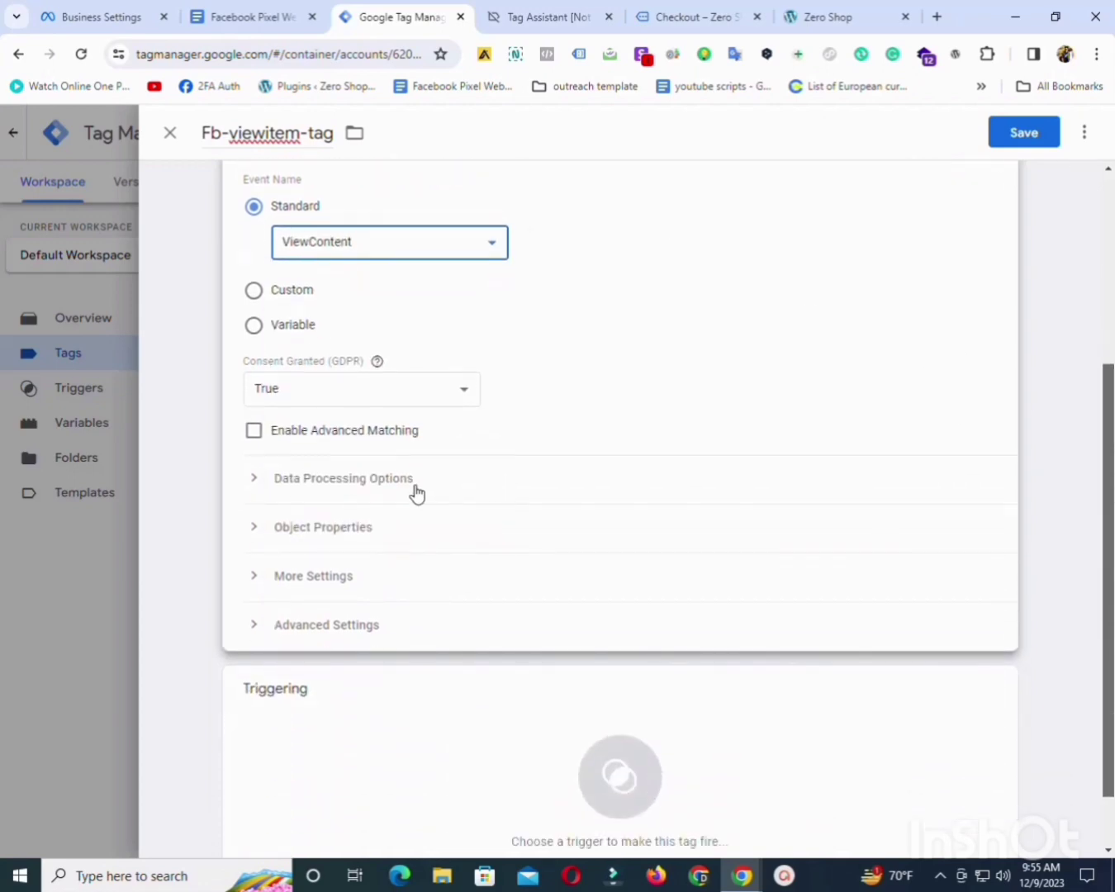
pyautogui.click(258, 485)
pyautogui.click(258, 486)
pyautogui.click(256, 534)
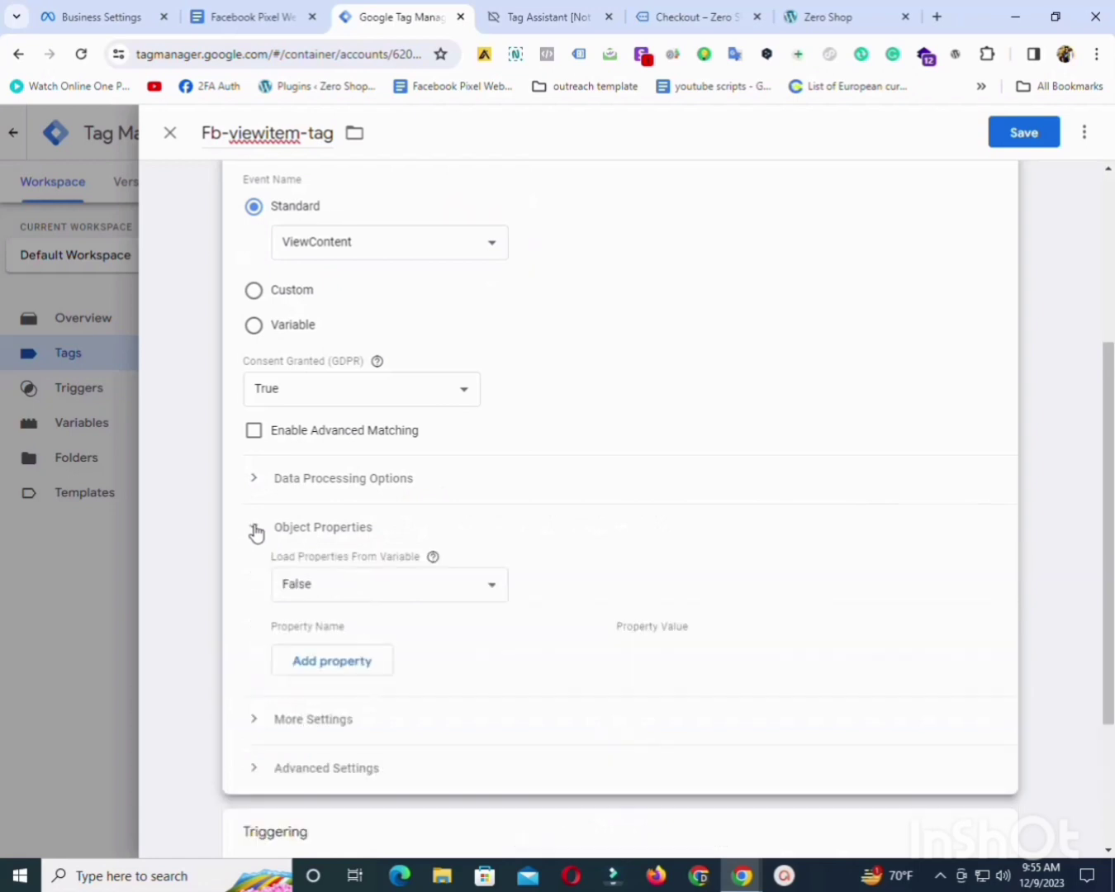
pyautogui.scroll(-2, 306, 521)
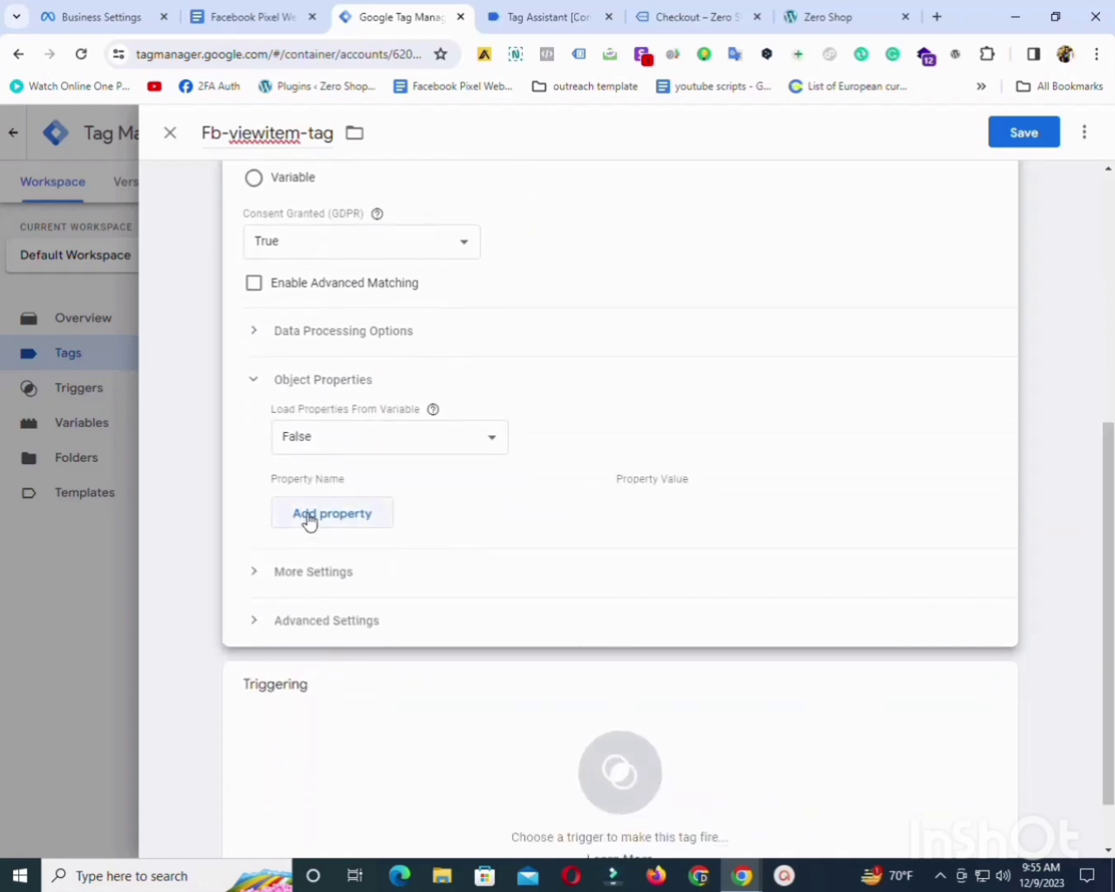
pyautogui.click(307, 516)
pyautogui.click(322, 552)
pyautogui.click(329, 593)
pyautogui.click(330, 637)
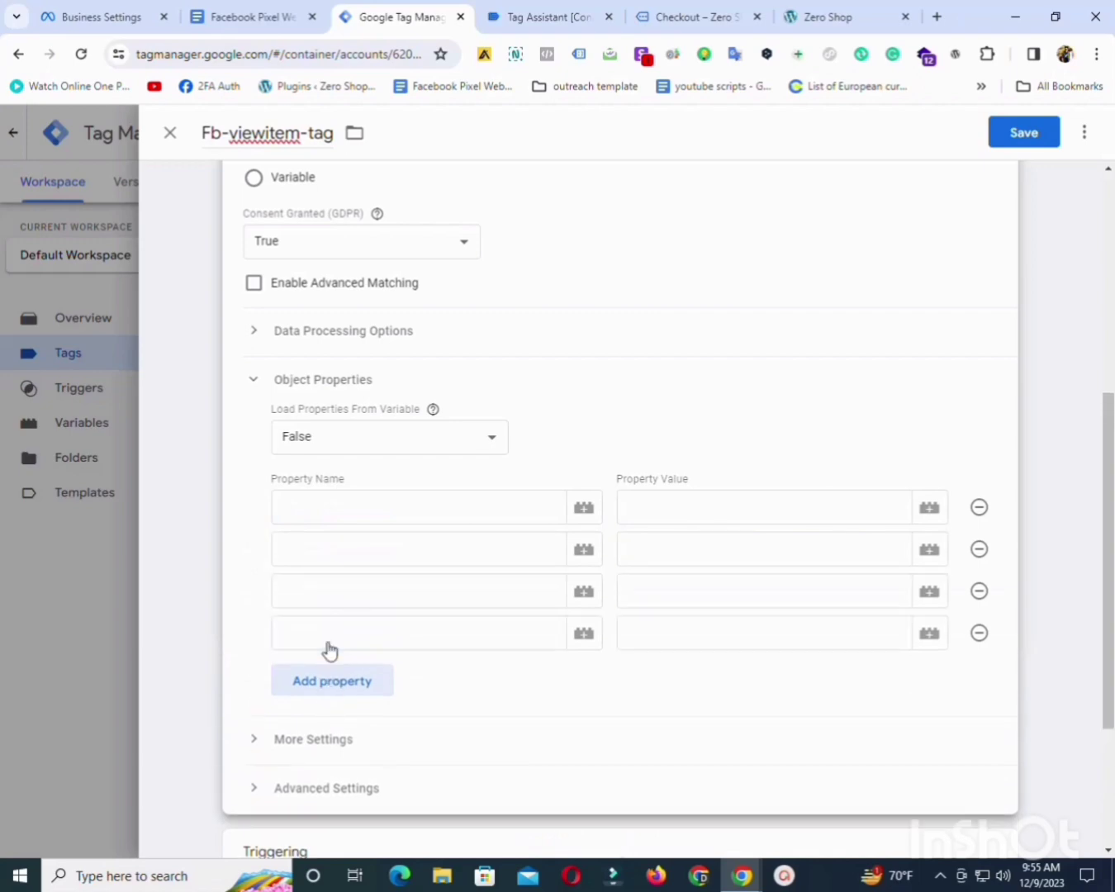
pyautogui.click(336, 688)
pyautogui.click(344, 721)
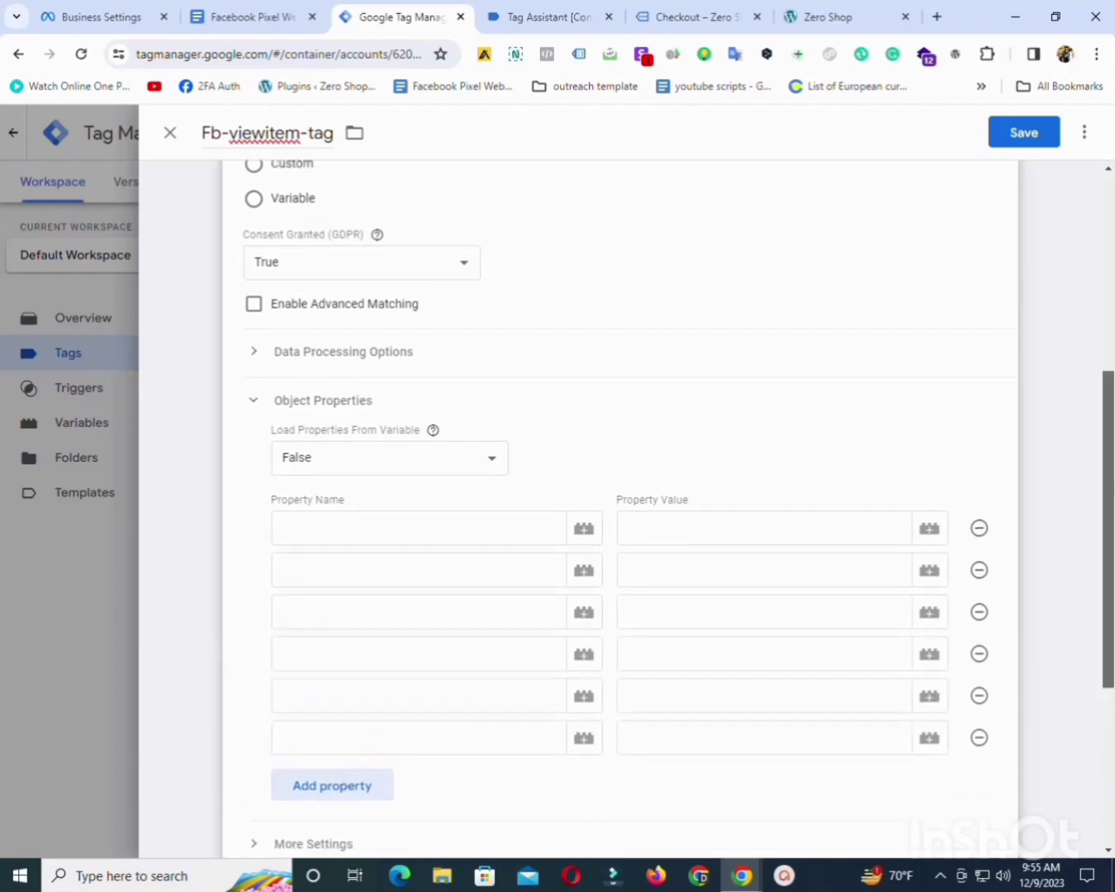
pyautogui.scroll(-1, 331, 743)
# Copy event_name from the ViewContent section of the Google Docs notes and paste it in Tag Manager as the first property's name.
pyautogui.click(227, 15)
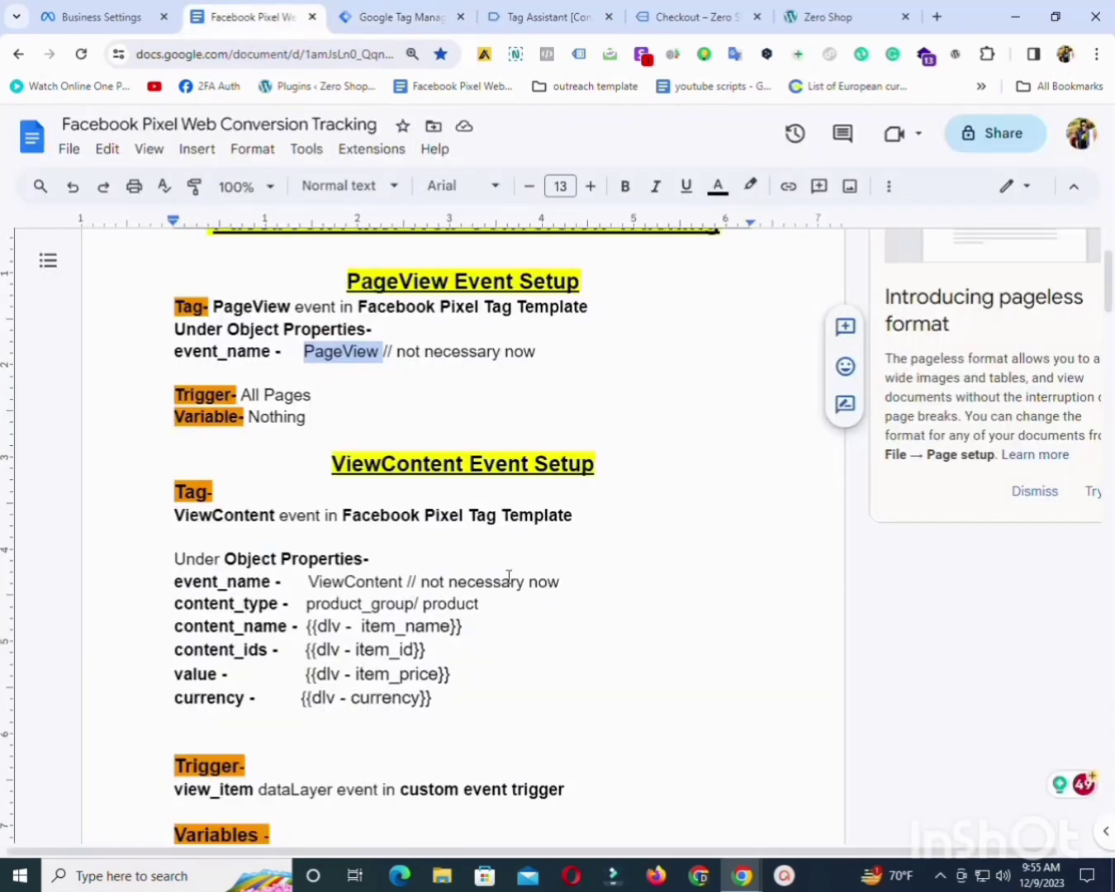
pyautogui.scroll(-3, 157, 541)
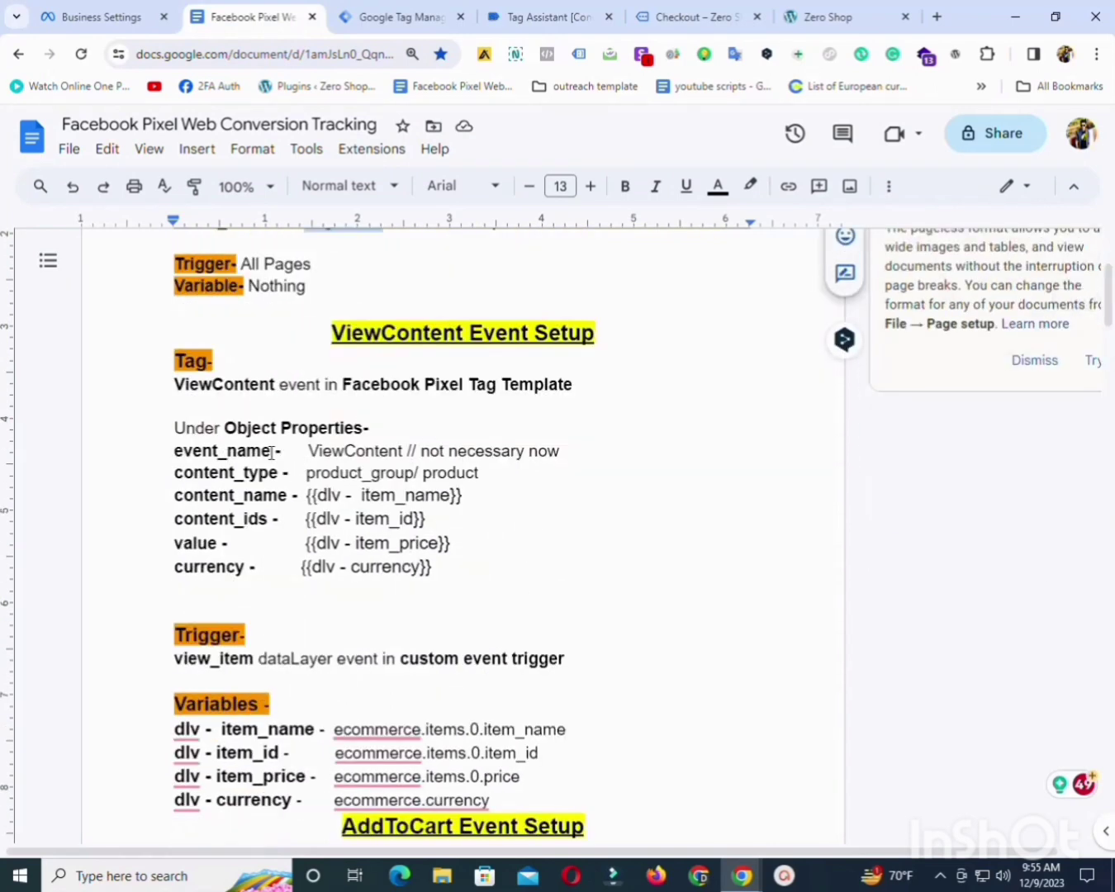
pyautogui.moveTo(271, 452); pyautogui.dragTo(174, 452)
pyautogui.rightClick(195, 472)
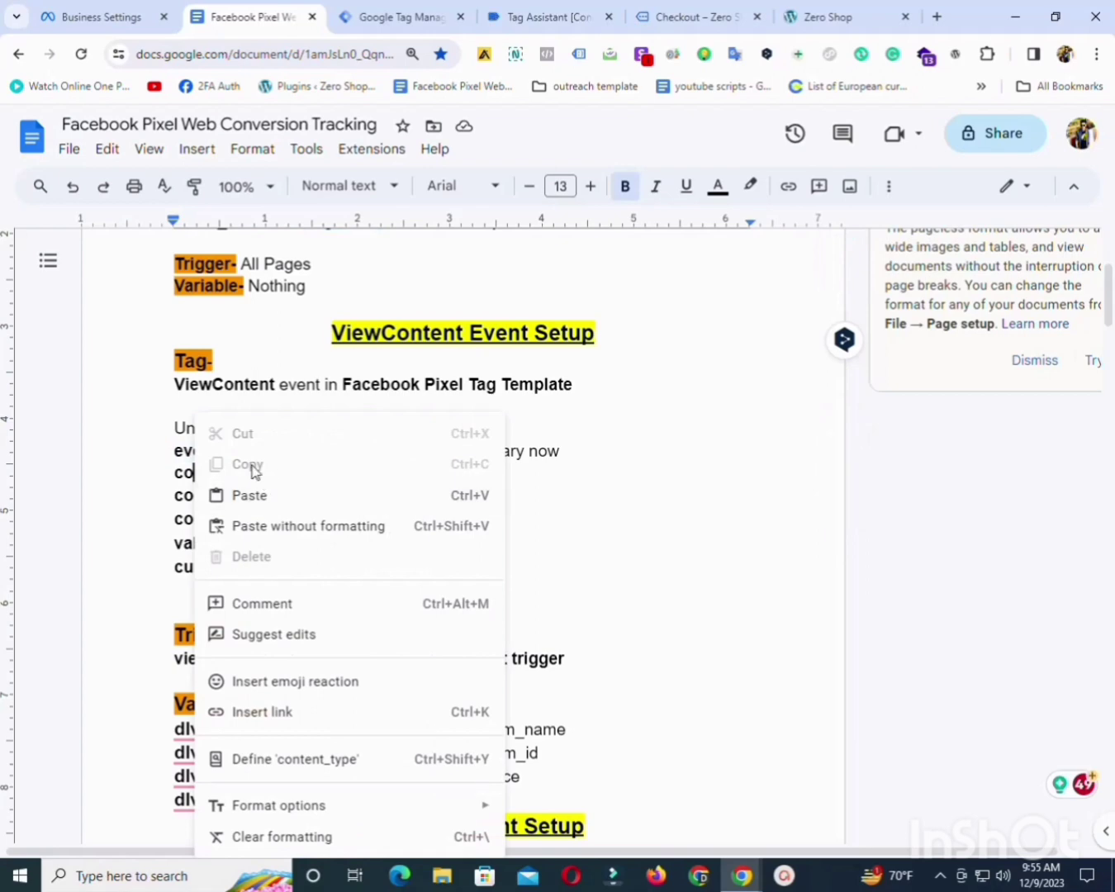
pyautogui.click(115, 450)
pyautogui.moveTo(157, 450); pyautogui.dragTo(270, 452)
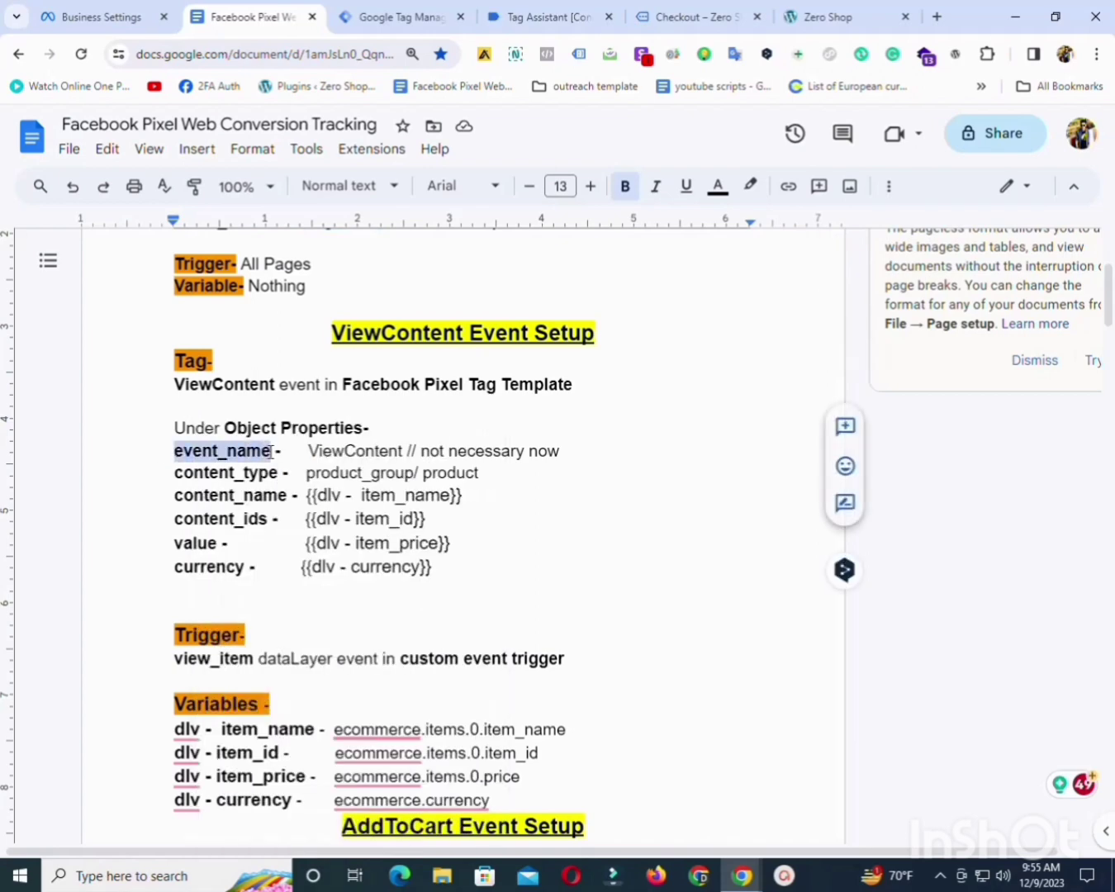
pyautogui.rightClick(258, 454)
pyautogui.click(307, 403)
pyautogui.click(438, 15)
pyautogui.click(361, 470)
pyautogui.hotkey('ctrl', 'v')
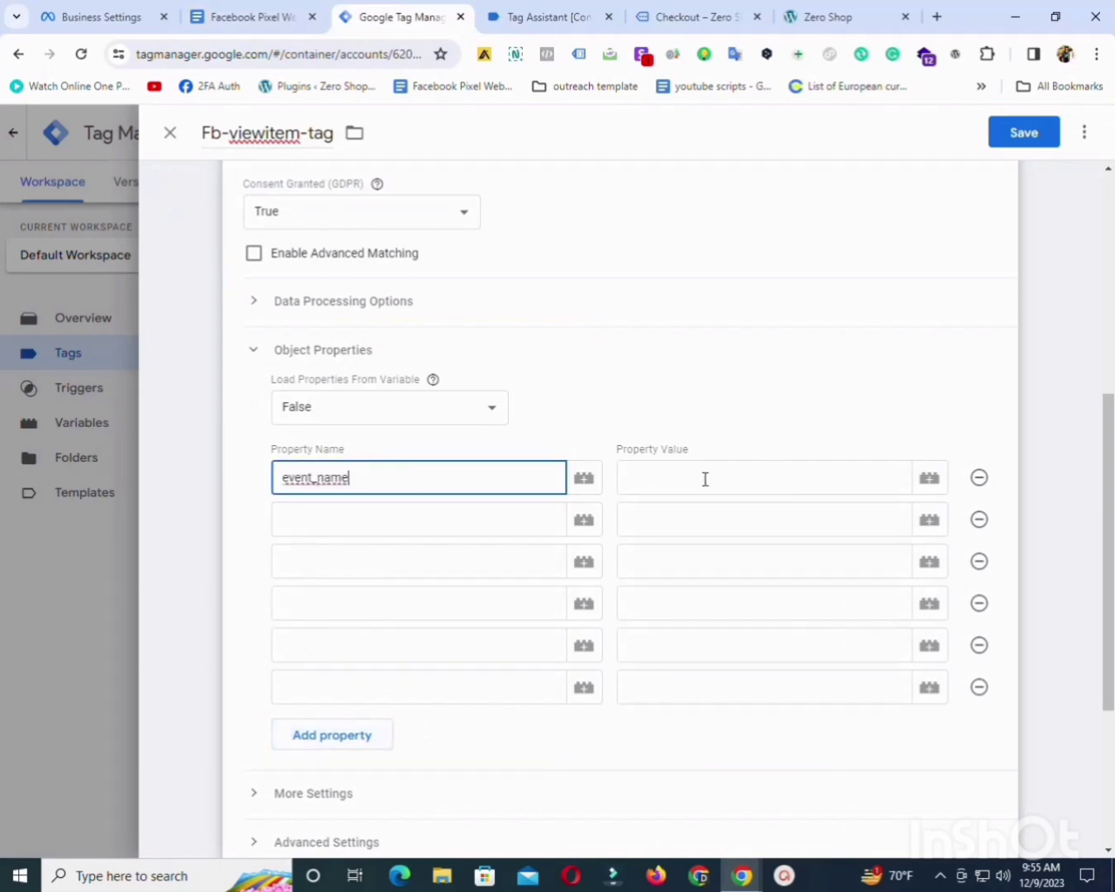
# Copy ViewContent from the Google Docs notes and paste it in Tag Manager as the event_name property's value.
pyautogui.click(705, 479)
pyautogui.click(261, 13)
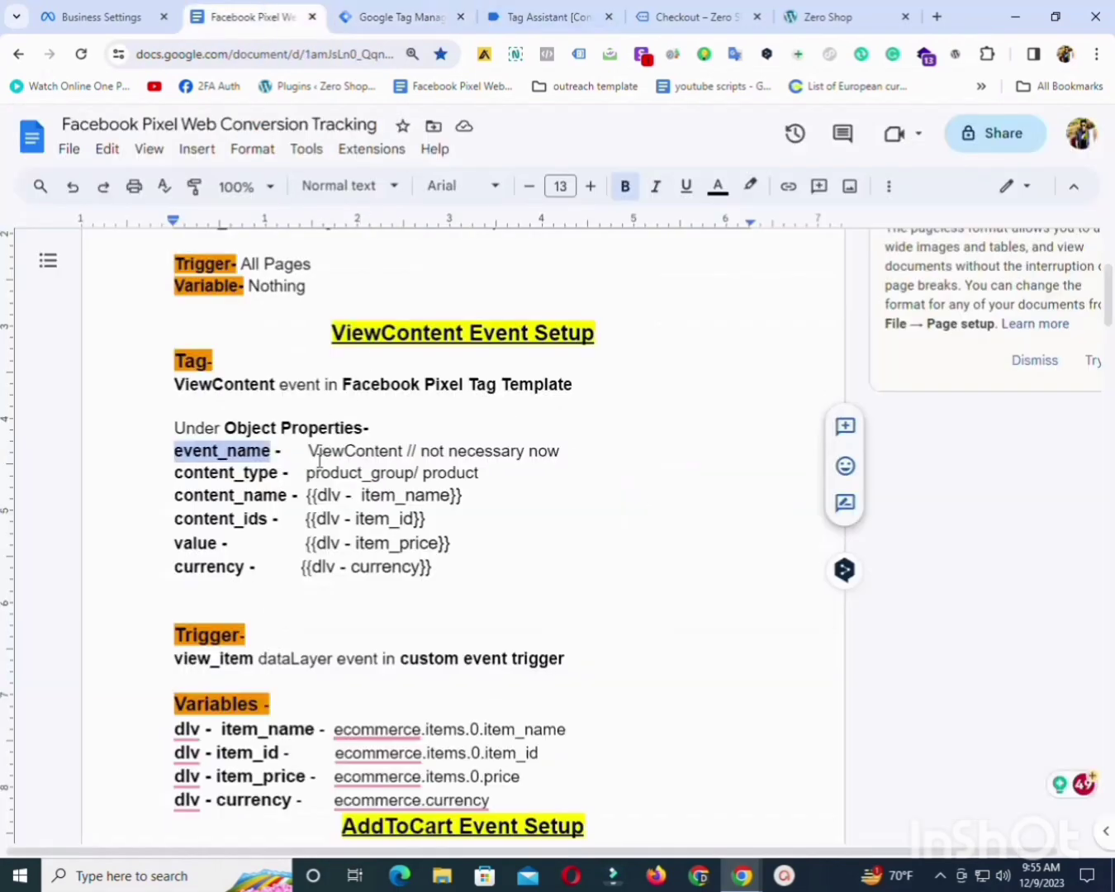
pyautogui.moveTo(309, 452); pyautogui.dragTo(397, 455)
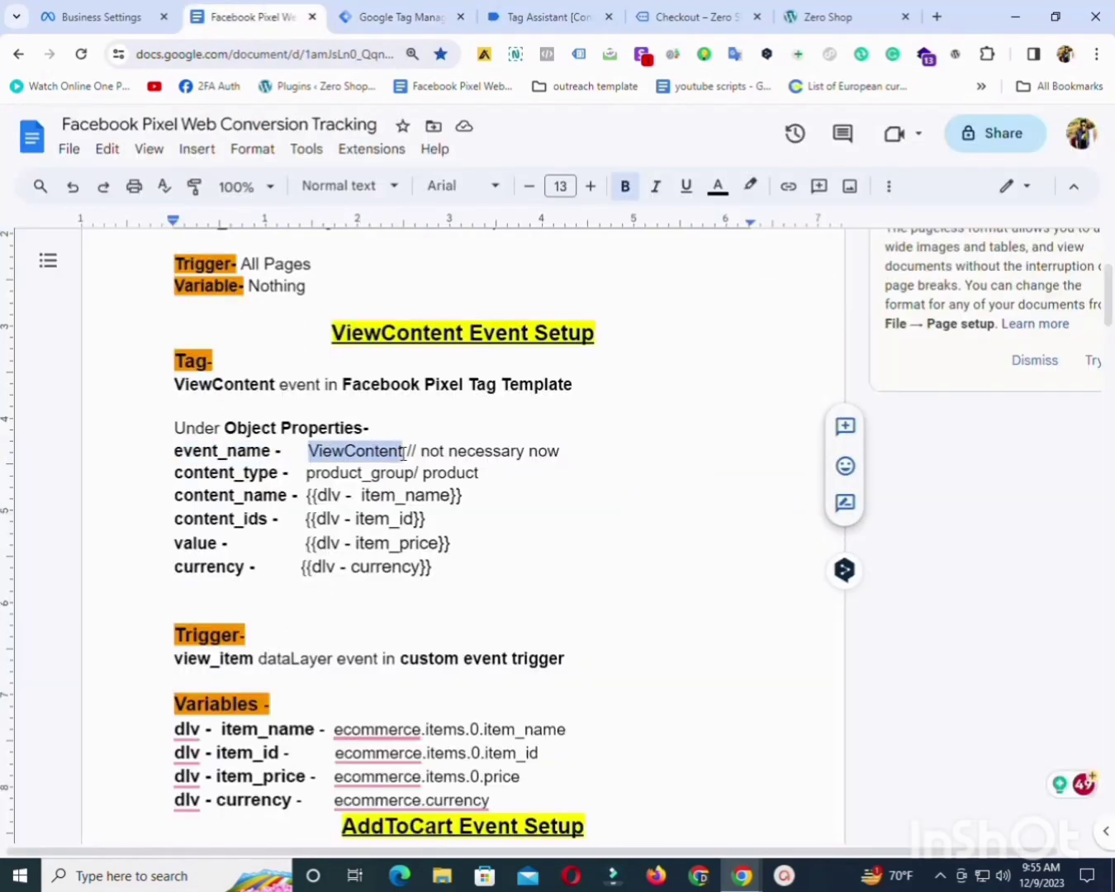
pyautogui.rightClick(403, 452)
pyautogui.click(450, 401)
pyautogui.click(405, 8)
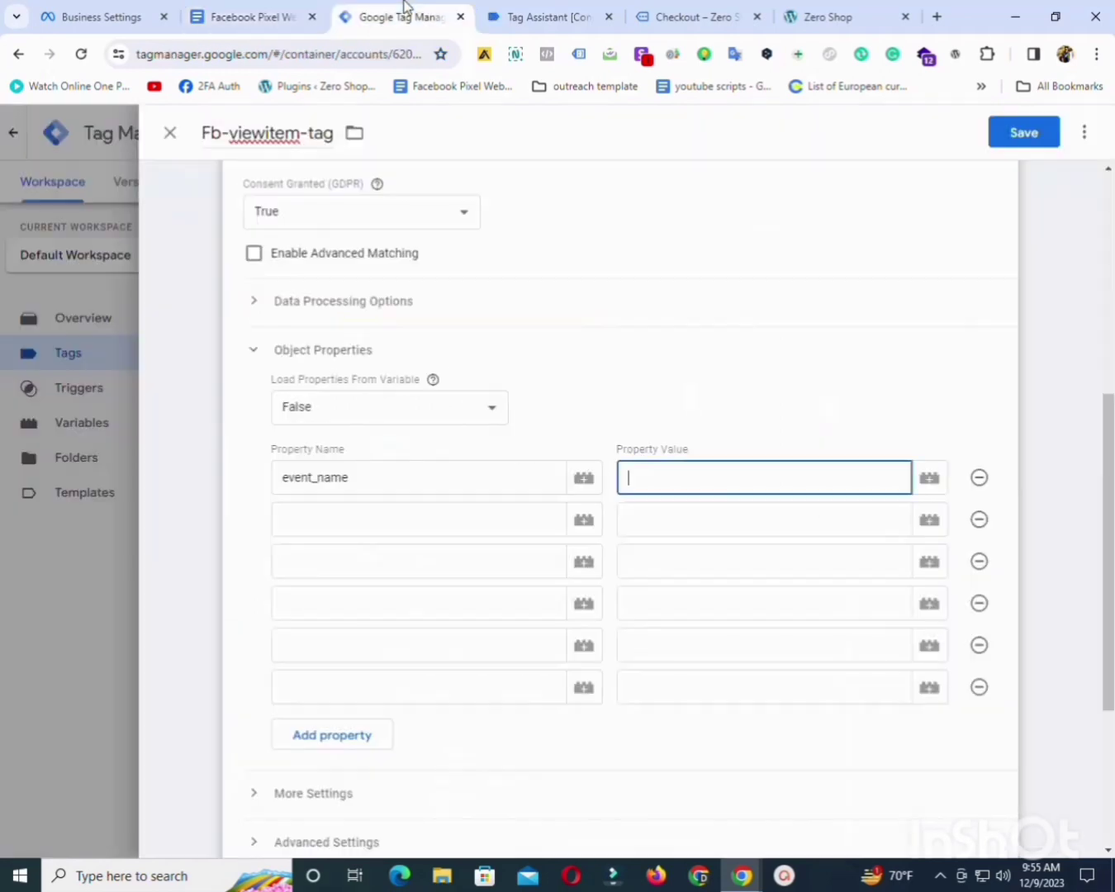
pyautogui.hotkey('ctrl', 'v')
# Fill the second property with the name content_type, copied from the Google Docs notes, and the value product.
pyautogui.click(384, 517)
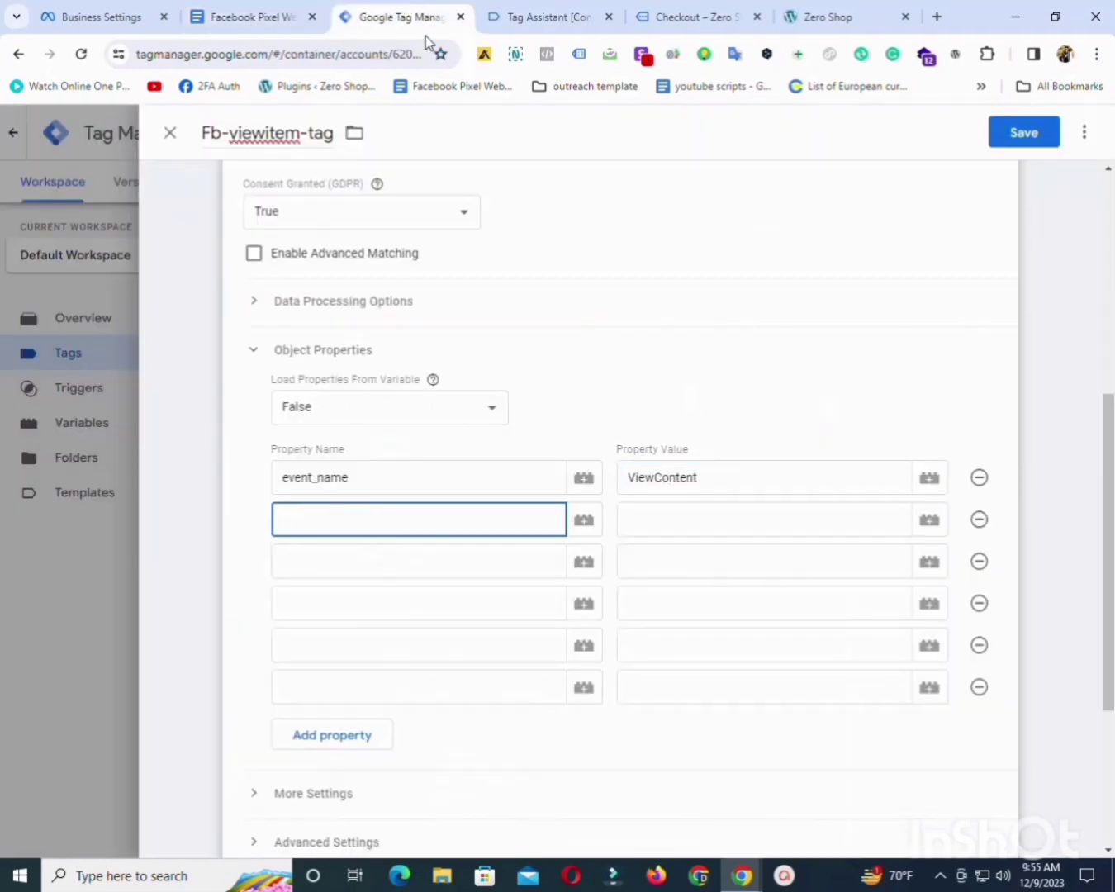
pyautogui.click(254, 8)
pyautogui.moveTo(176, 477); pyautogui.dragTo(279, 477)
pyautogui.rightClick(279, 477)
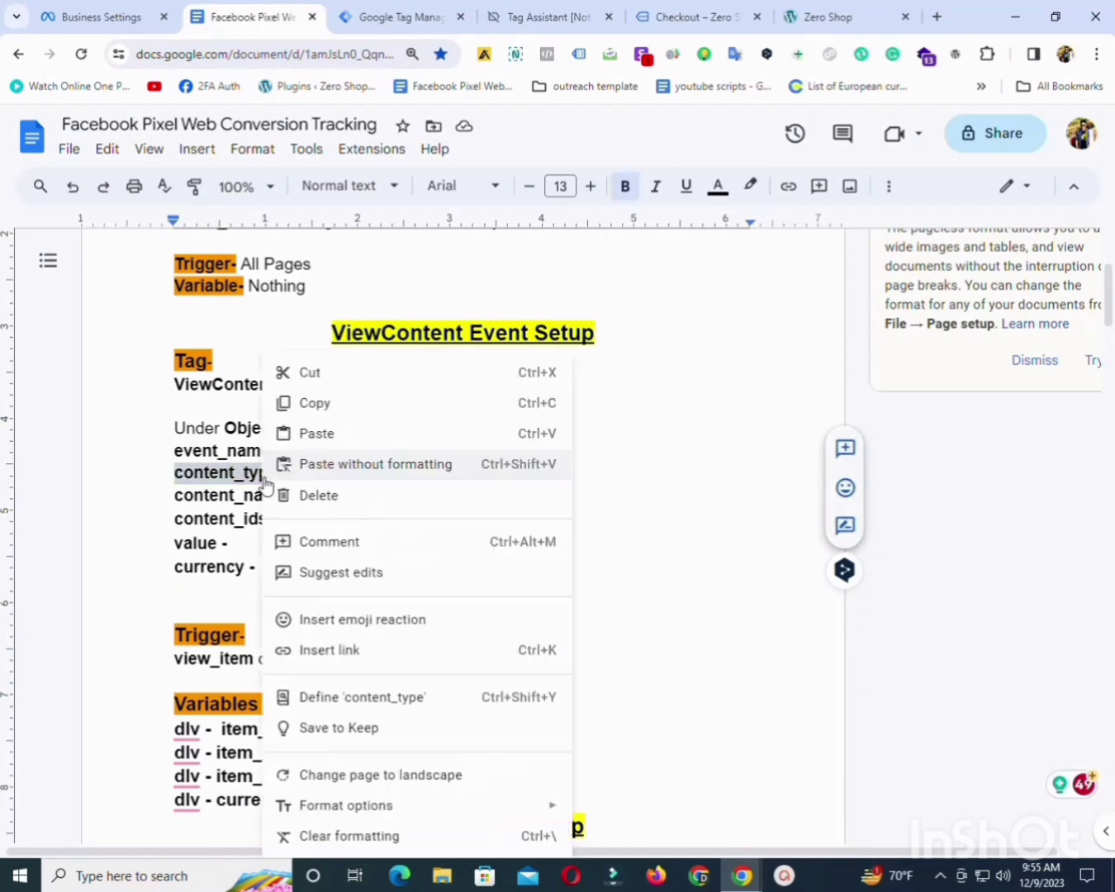
pyautogui.click(333, 406)
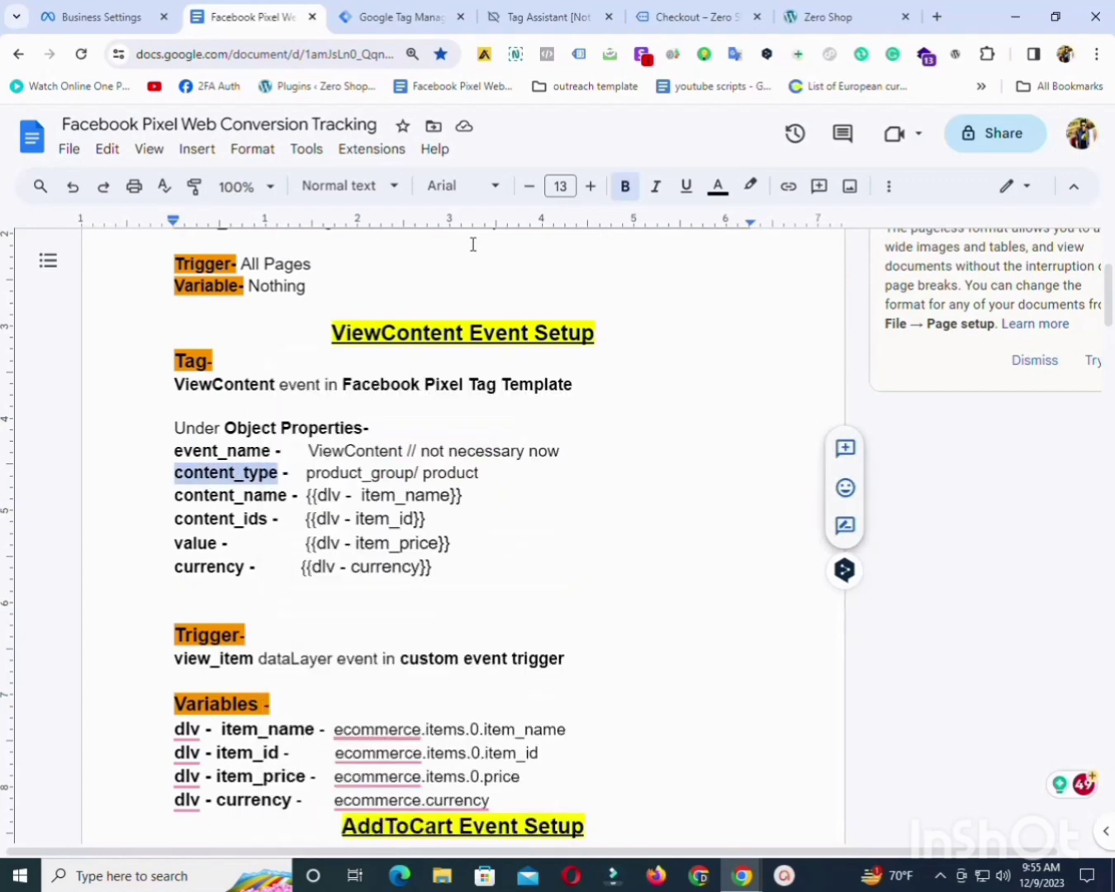
pyautogui.click(418, 12)
pyautogui.click(353, 520)
pyautogui.hotkey('ctrl', 'v')
pyautogui.click(740, 532)
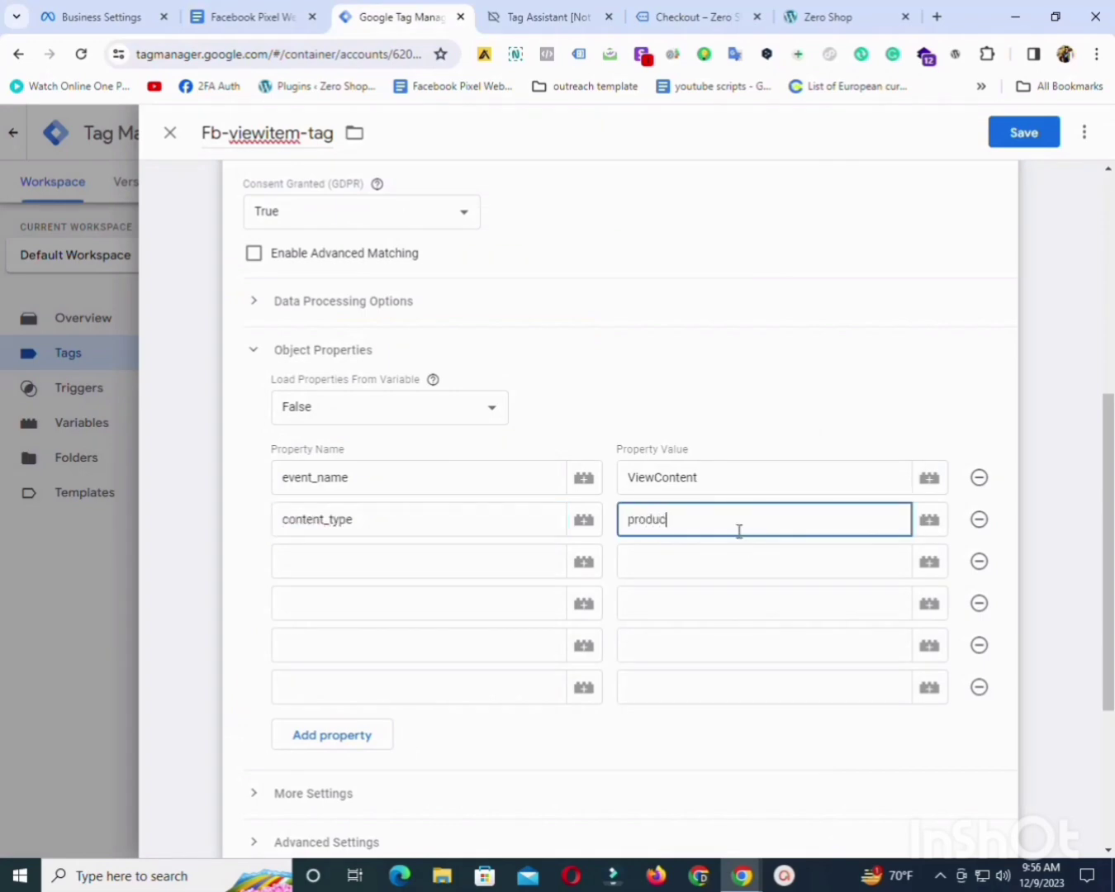
pyautogui.scroll(-1, 548, 486)
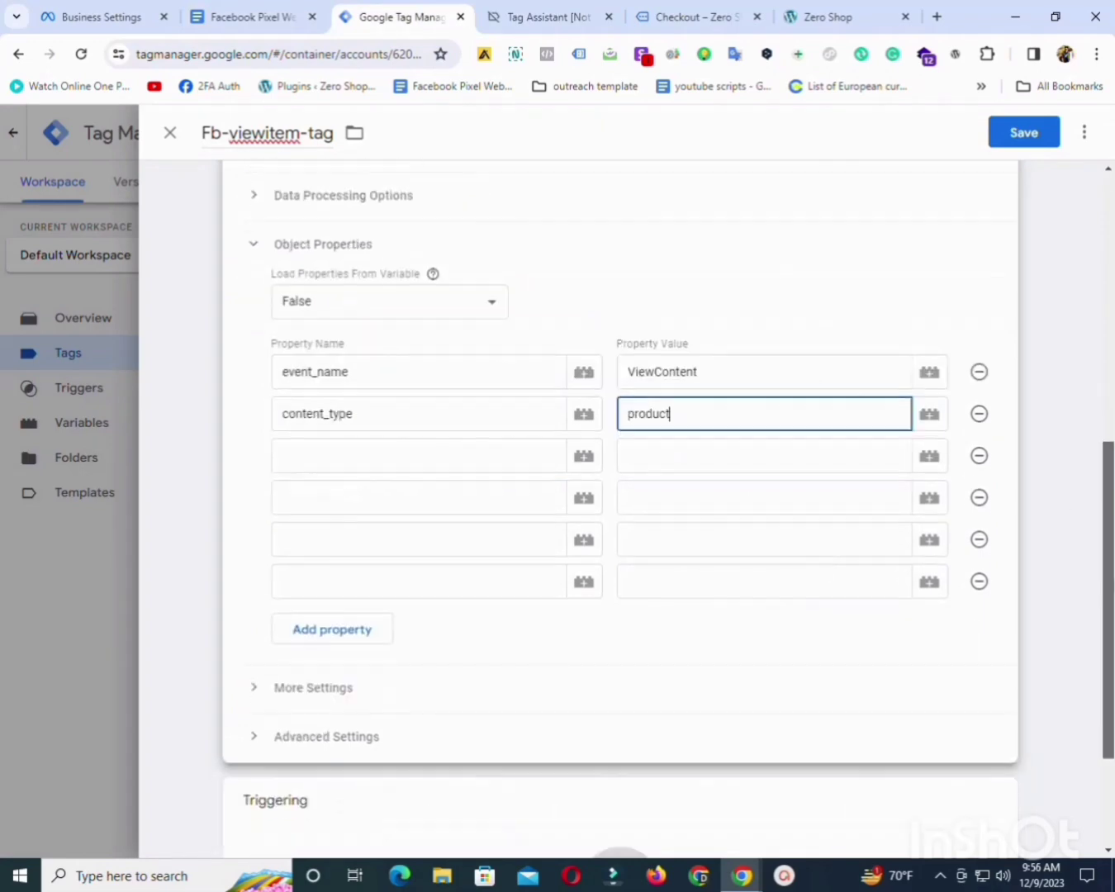
# Copy content_name from the Google Docs notes and paste it in Tag Manager as the third property's name.
pyautogui.click(438, 453)
pyautogui.click(258, 15)
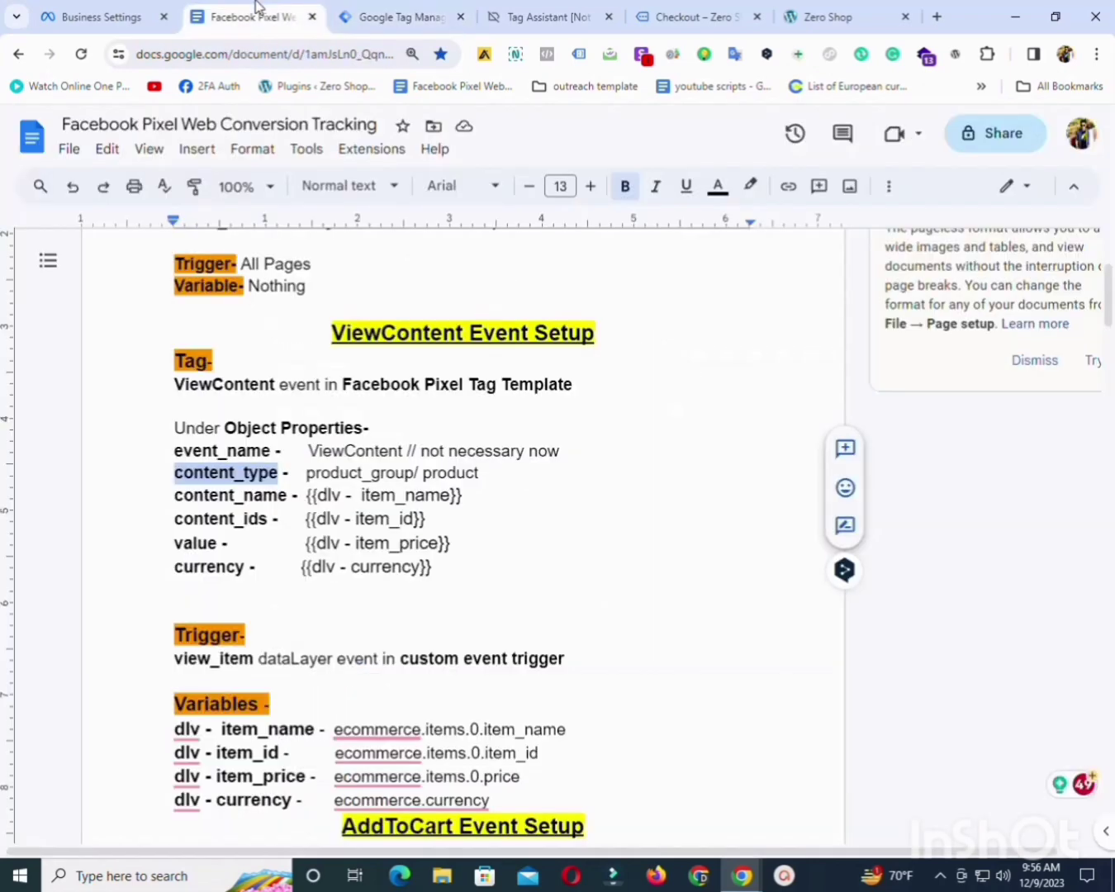
pyautogui.moveTo(285, 498); pyautogui.dragTo(182, 501)
pyautogui.rightClick(184, 500)
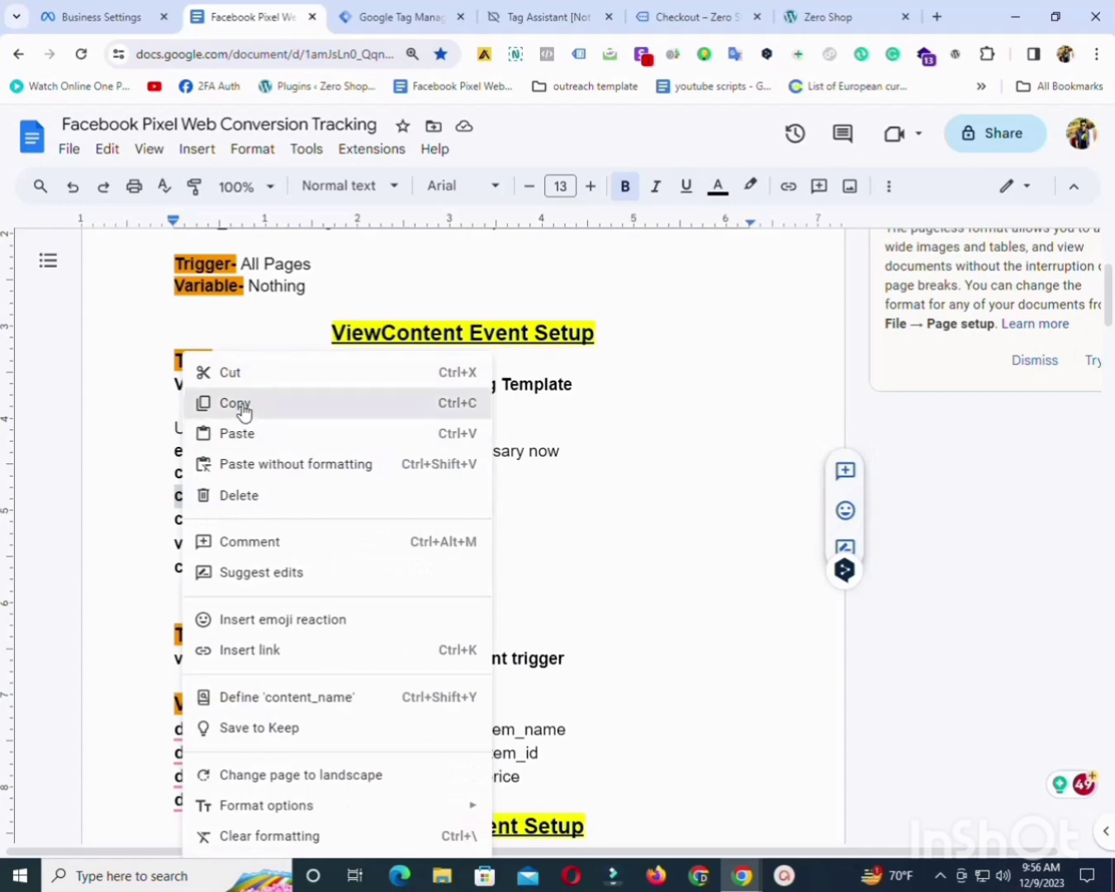
pyautogui.click(240, 401)
pyautogui.click(398, 12)
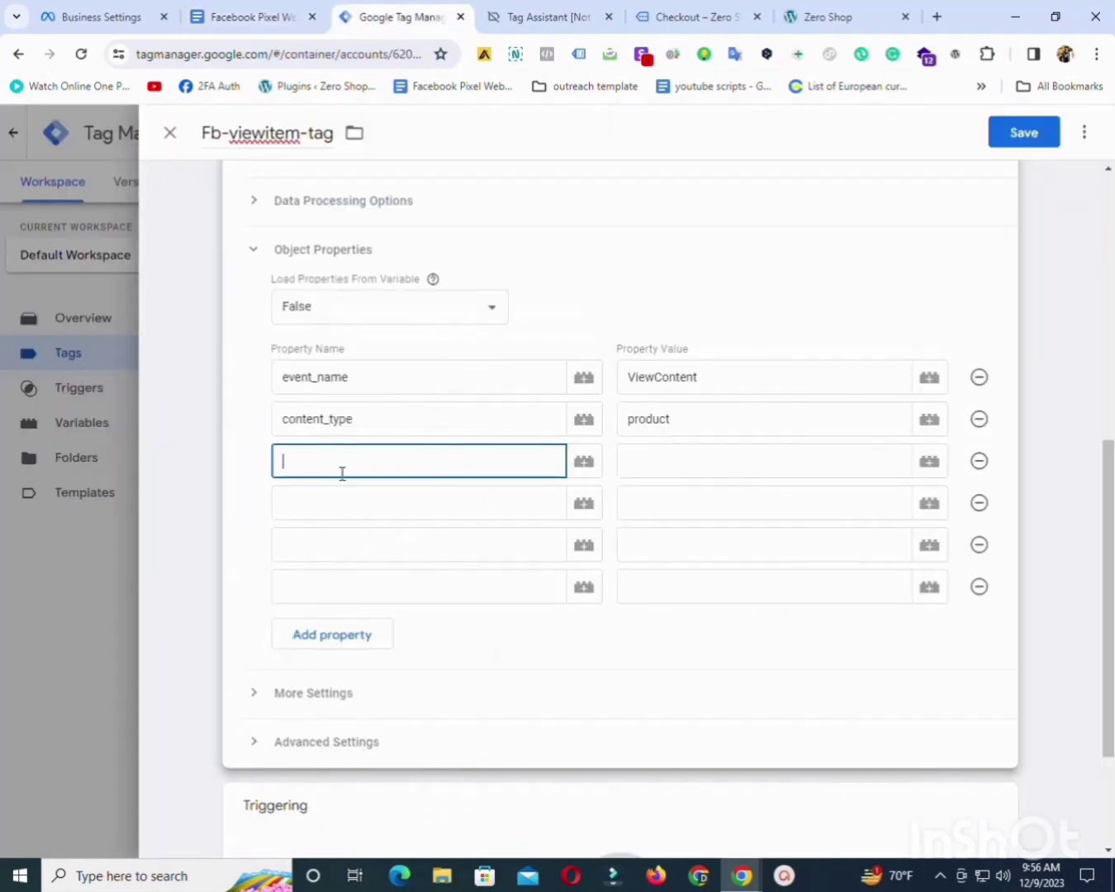
pyautogui.hotkey('ctrl', 'v')
# Check the notes for content_name and set its value in Tag Manager to the dlv - item_name variable.
pyautogui.click(669, 453)
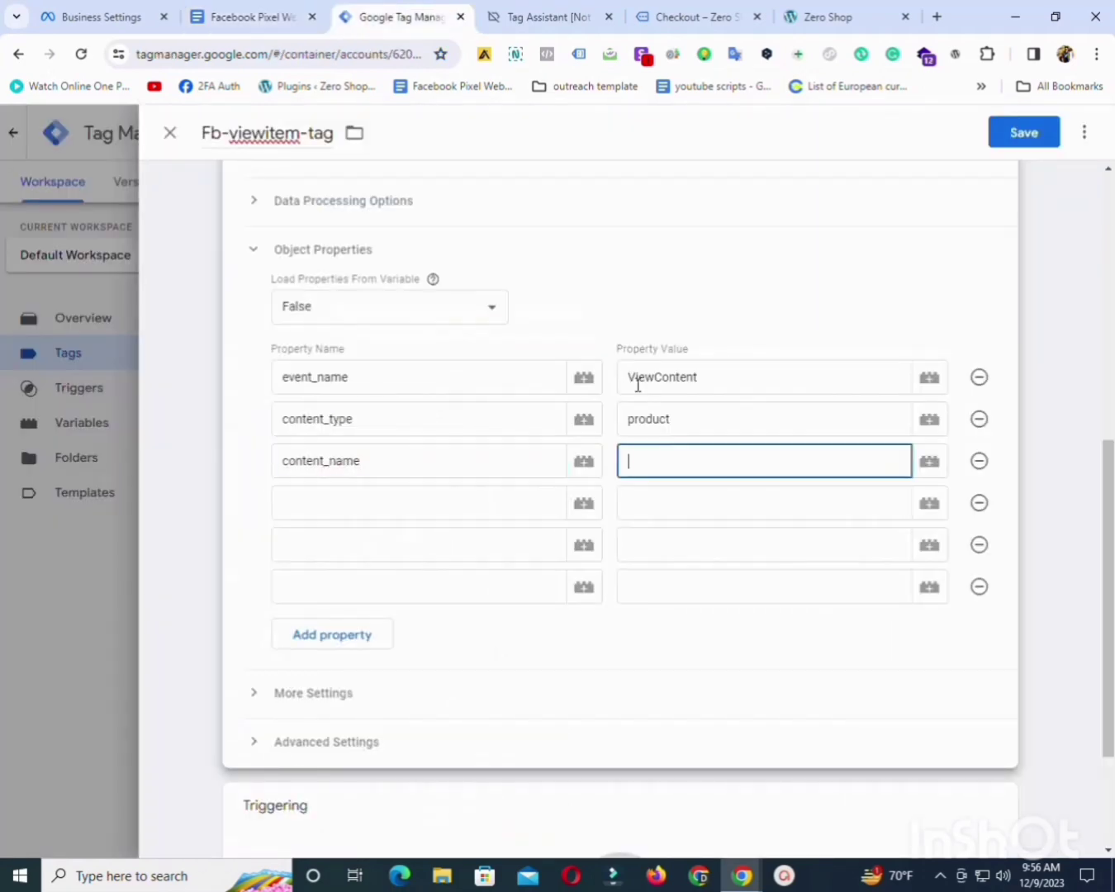
pyautogui.click(233, 9)
pyautogui.click(378, 15)
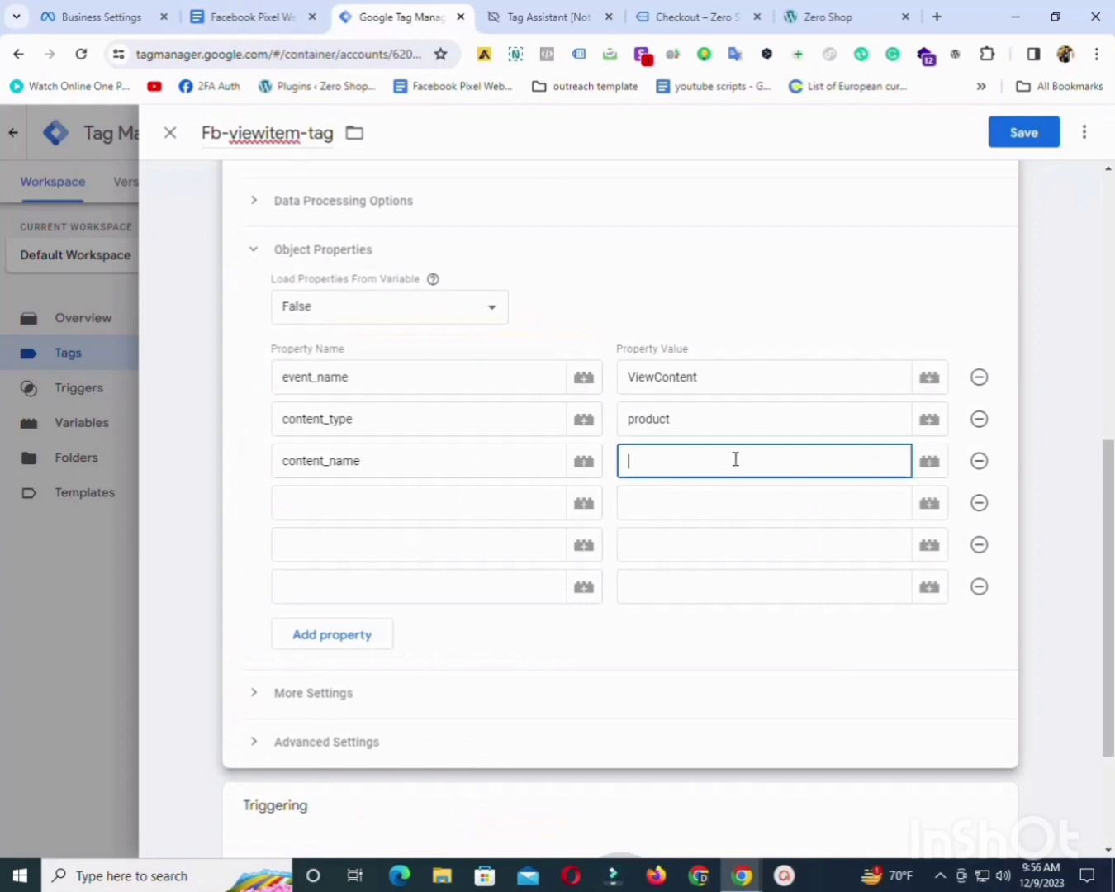
pyautogui.click(928, 461)
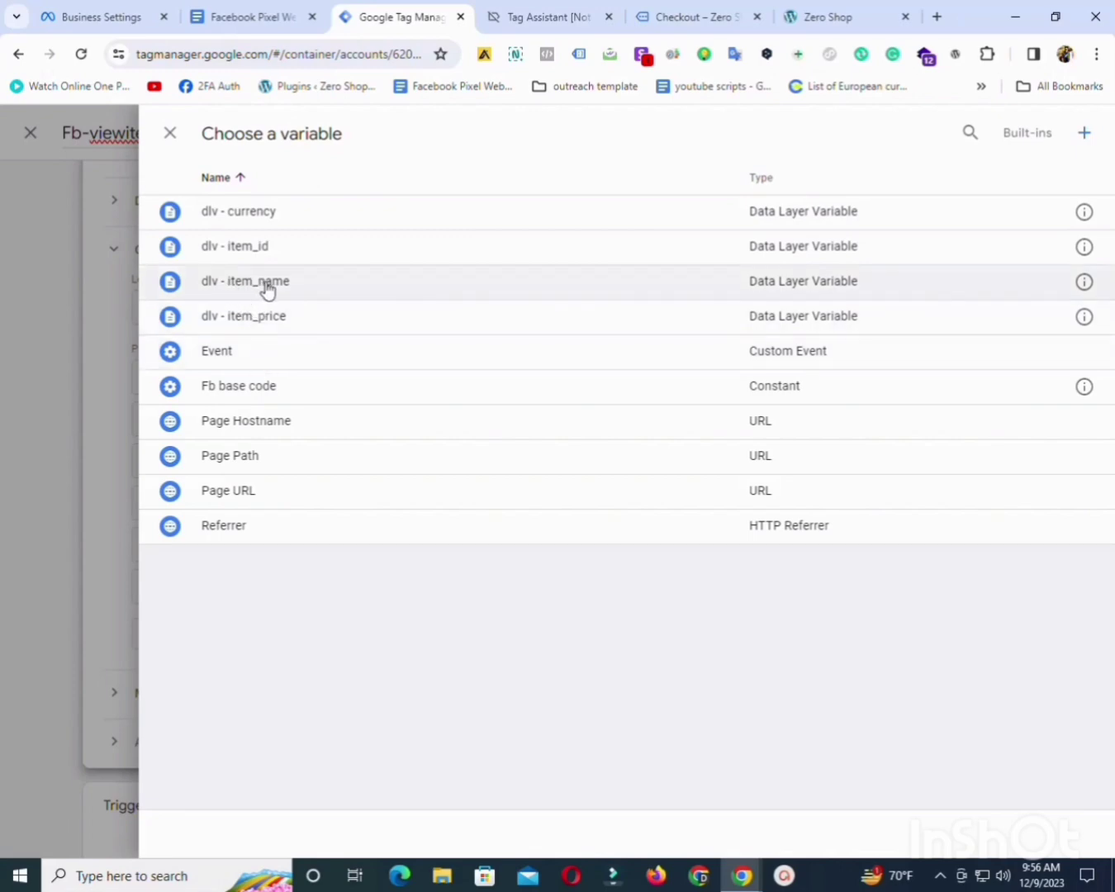
pyautogui.click(266, 286)
# Fill the fourth property with the name content_ids, copied from the Google Docs notes, and the dlv - item_id variable as its value.
pyautogui.click(381, 502)
pyautogui.click(256, 17)
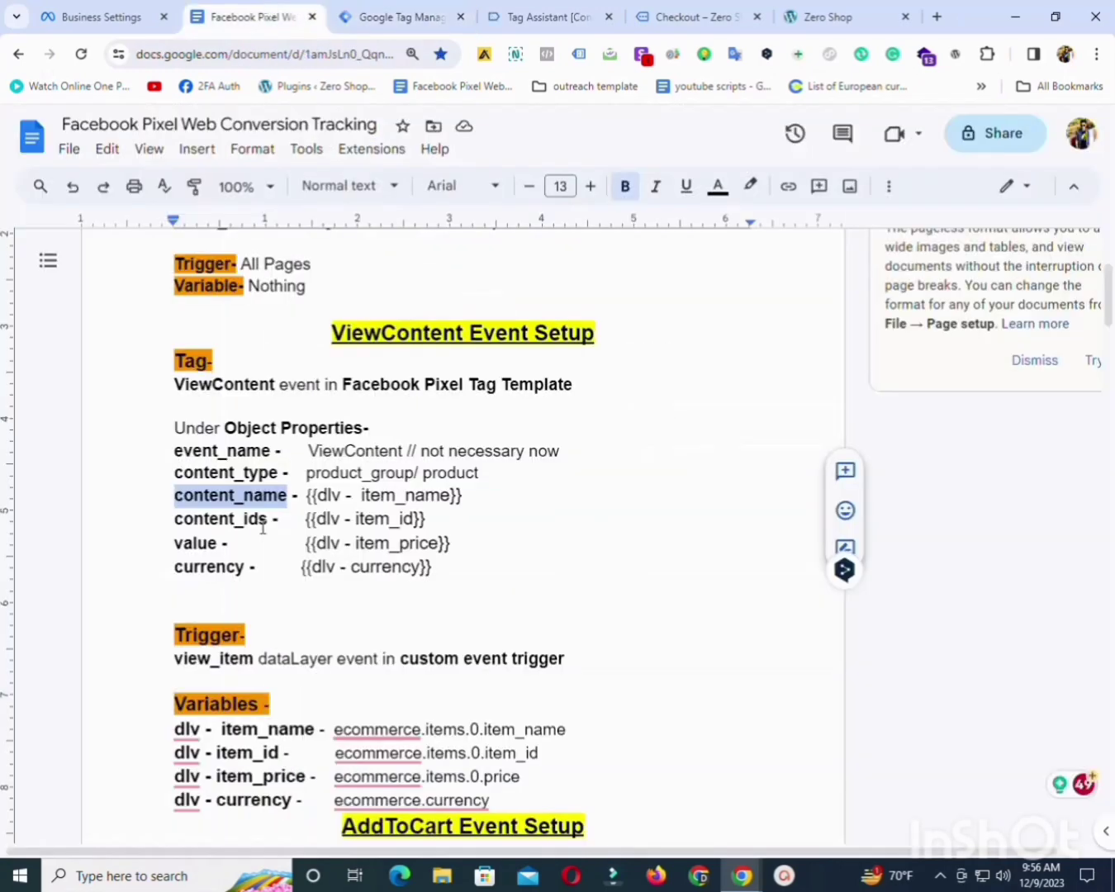
pyautogui.moveTo(270, 518); pyautogui.dragTo(182, 523)
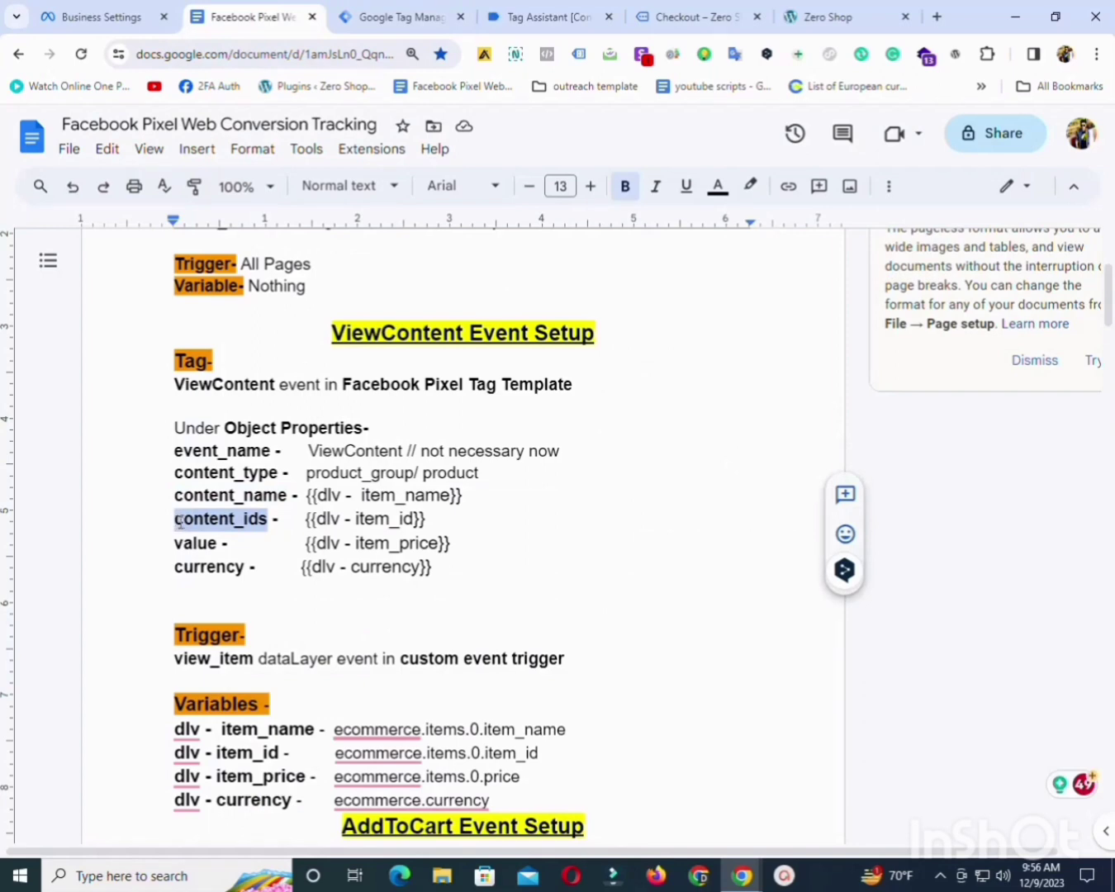
pyautogui.rightClick(196, 523)
pyautogui.click(256, 404)
pyautogui.click(406, 17)
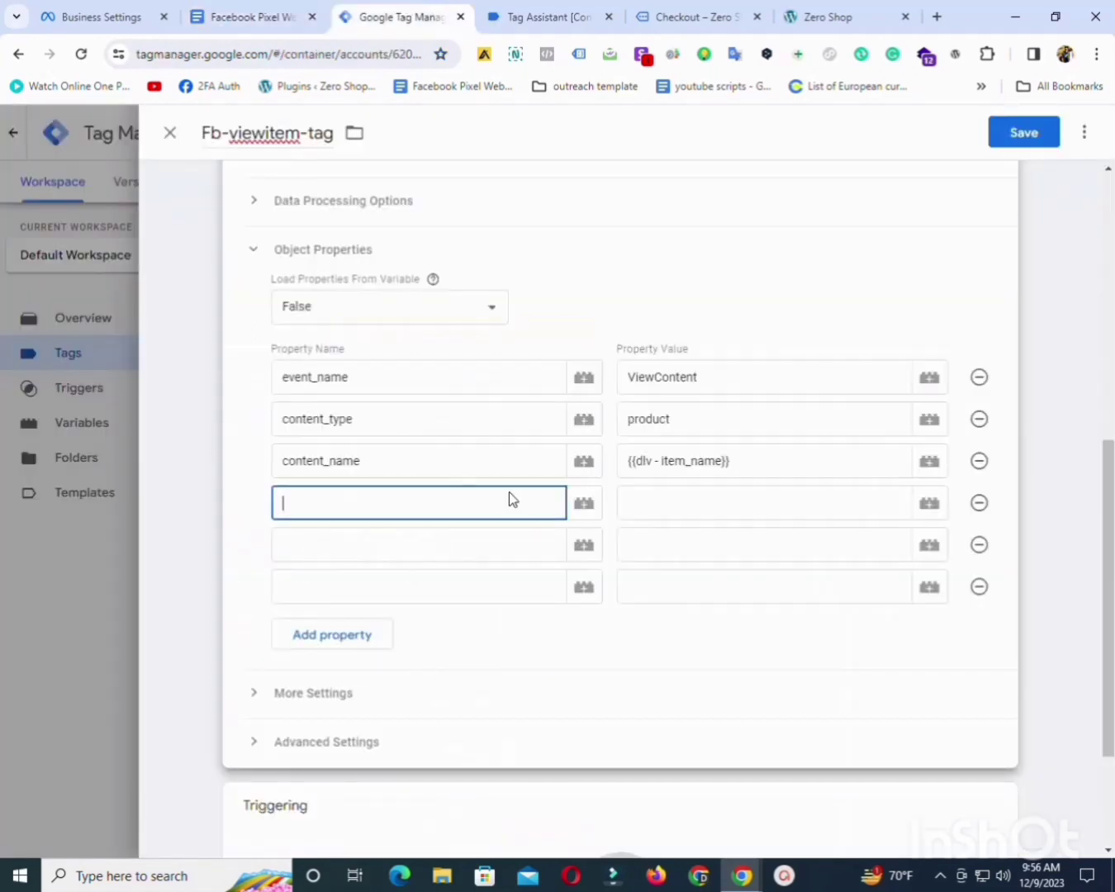
pyautogui.hotkey('ctrl', 'v')
pyautogui.click(930, 503)
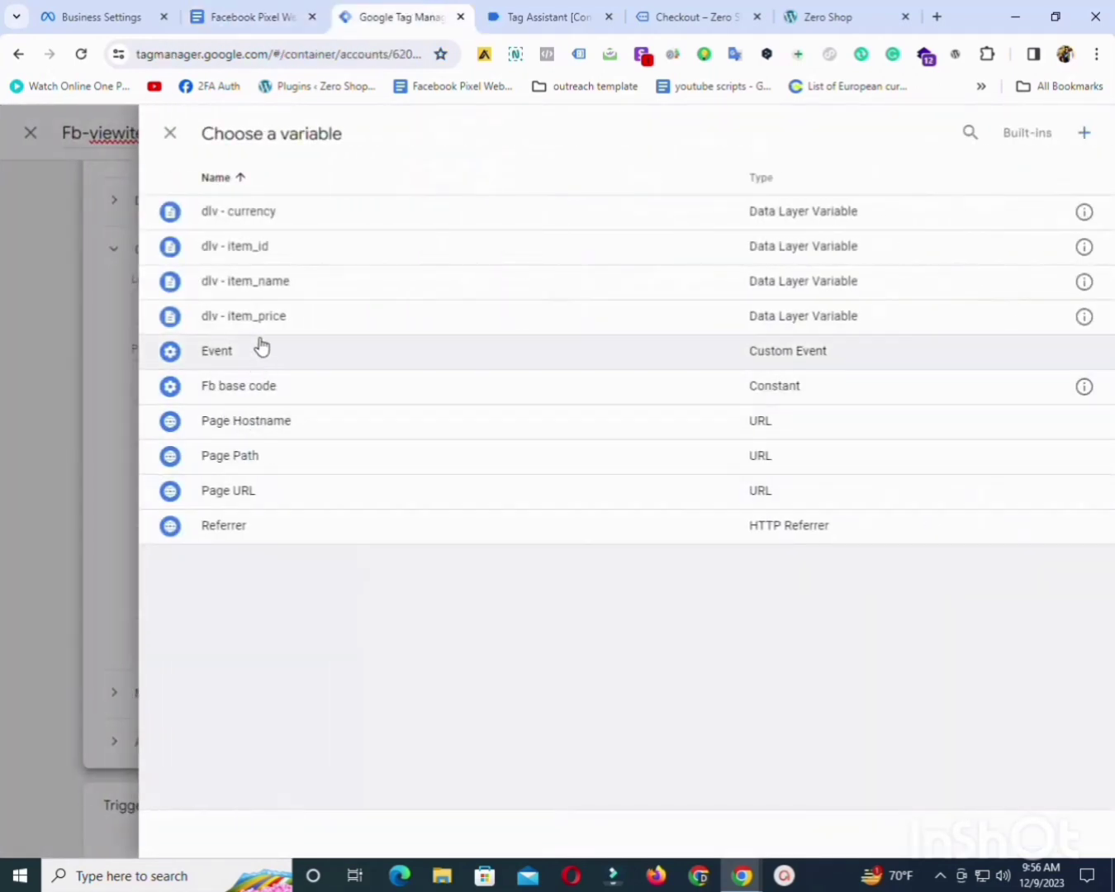
pyautogui.click(256, 247)
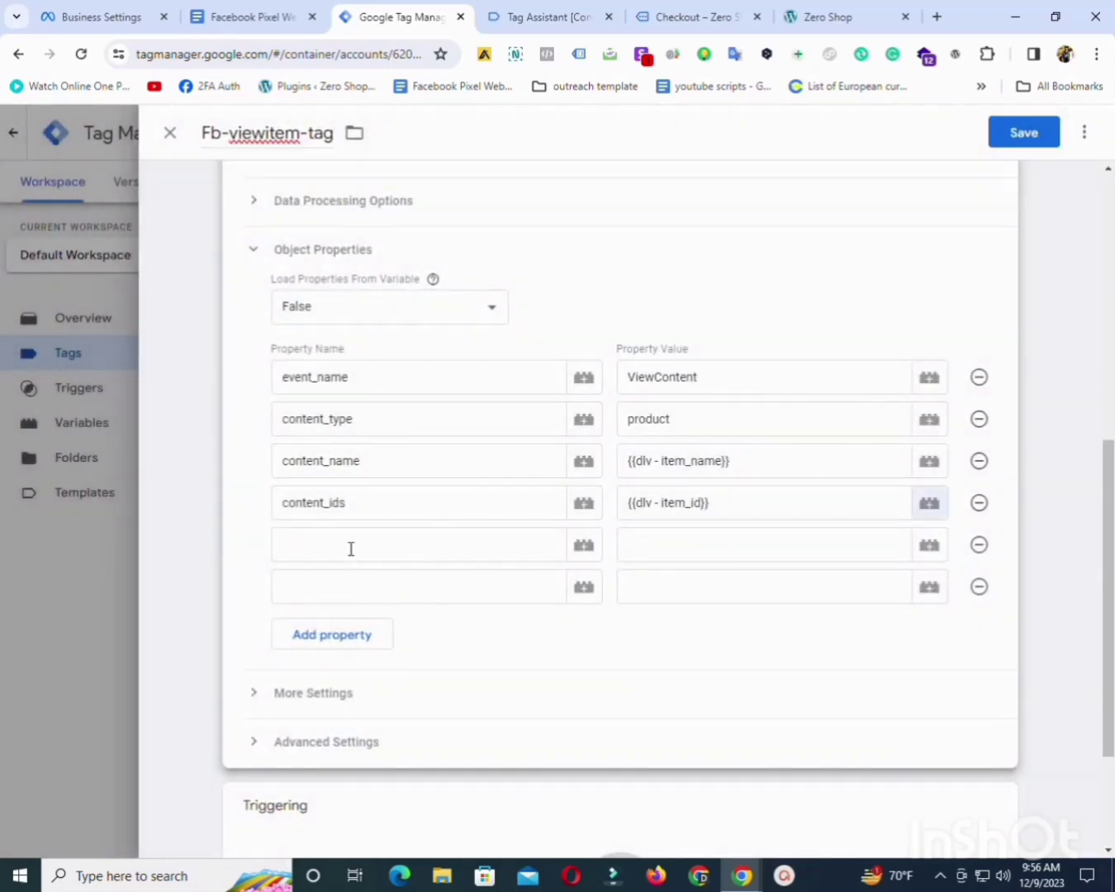
# Copy the property name "value" from the Google Docs notes for the fifth property and return to Tag Manager.
pyautogui.click(352, 549)
pyautogui.click(263, 8)
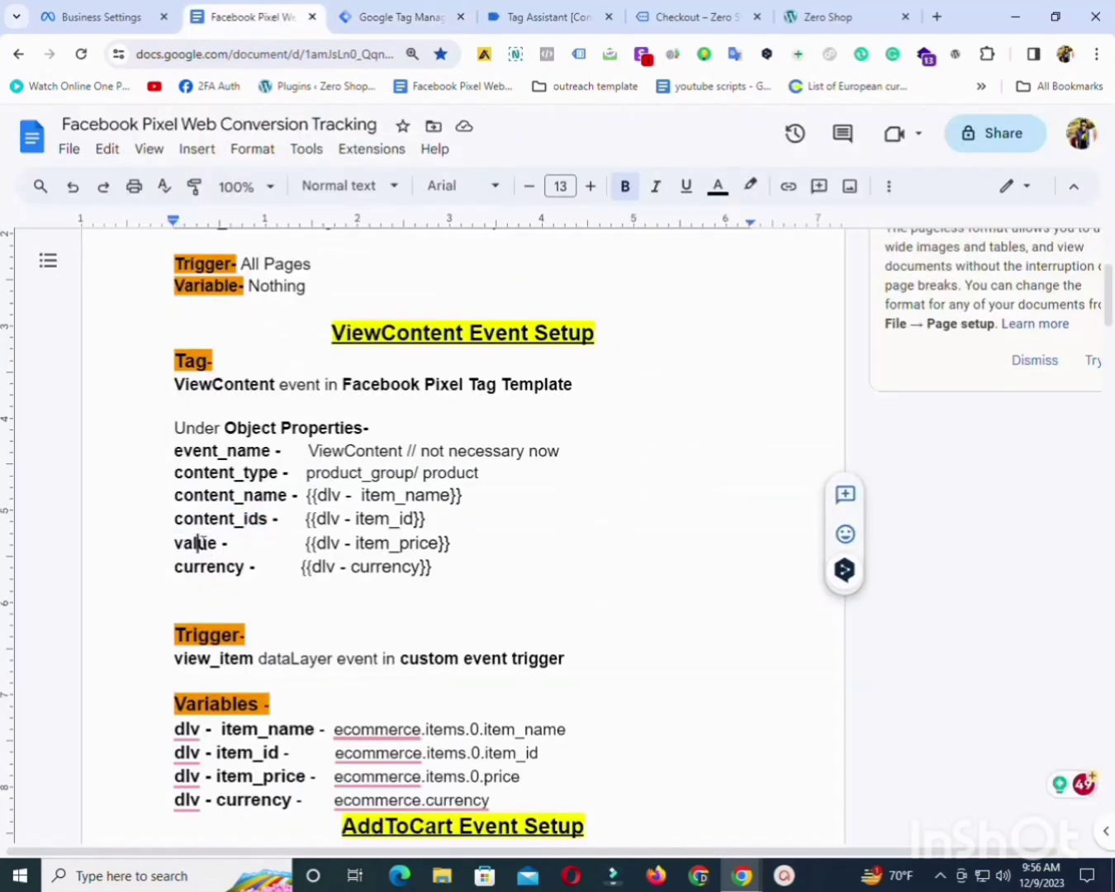
pyautogui.doubleClick(195, 543)
pyautogui.rightClick(199, 542)
pyautogui.click(253, 400)
pyautogui.click(382, 16)
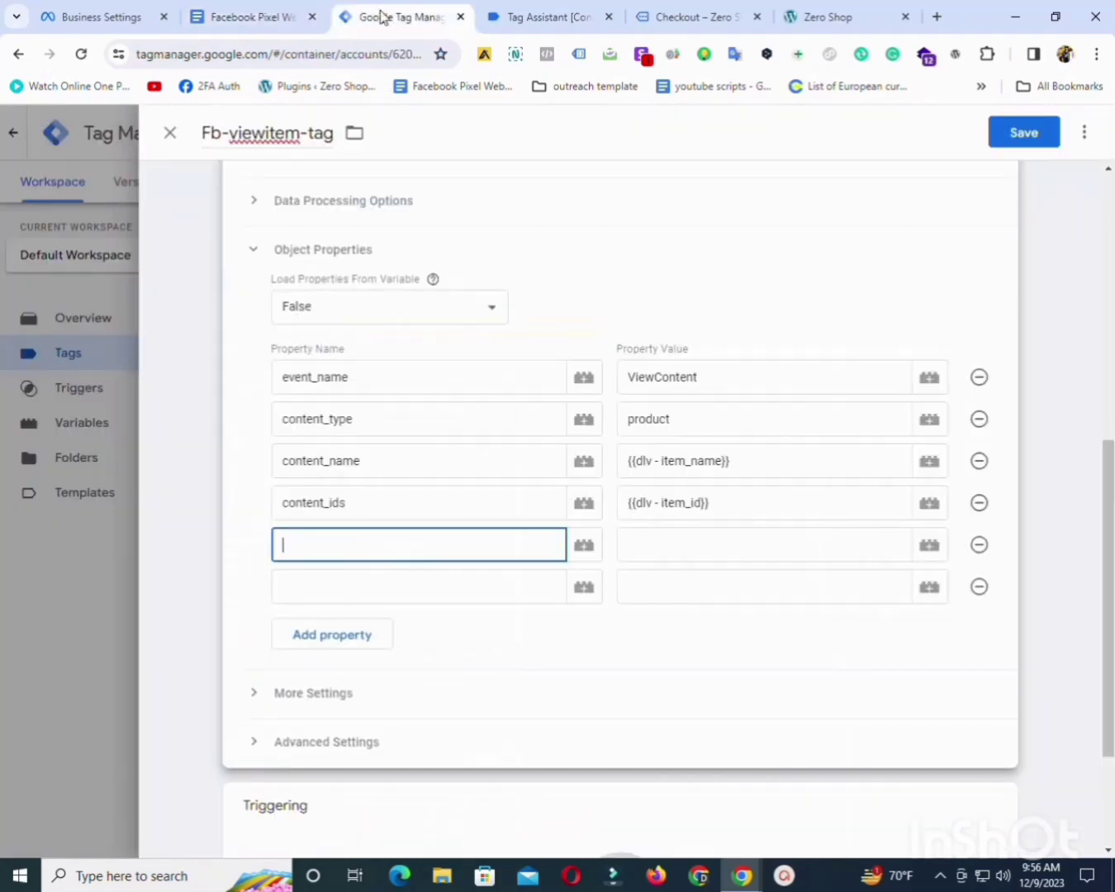
# Add an object property named value to the Fb-viewitem-tag, using the dlv - item_price variable as its value.
pyautogui.hotkey('ctrl', 'v')
pyautogui.click(932, 549)
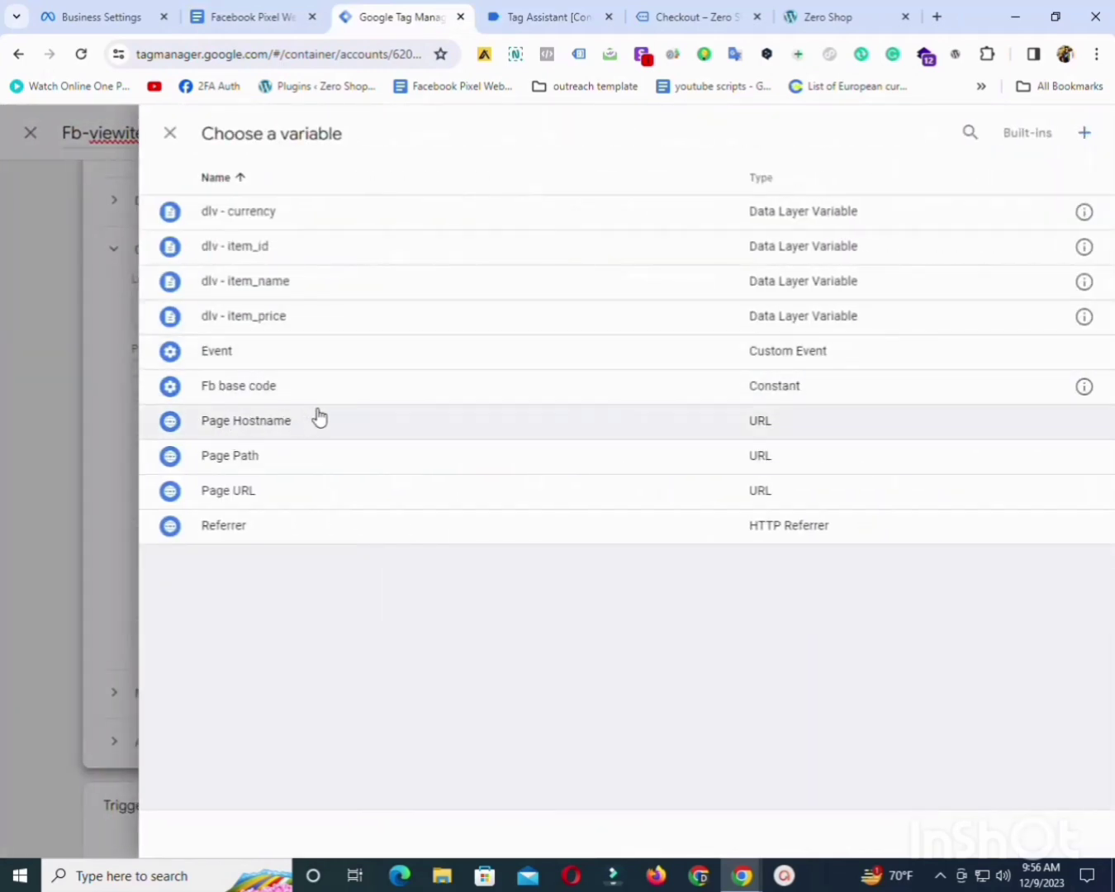
pyautogui.click(276, 325)
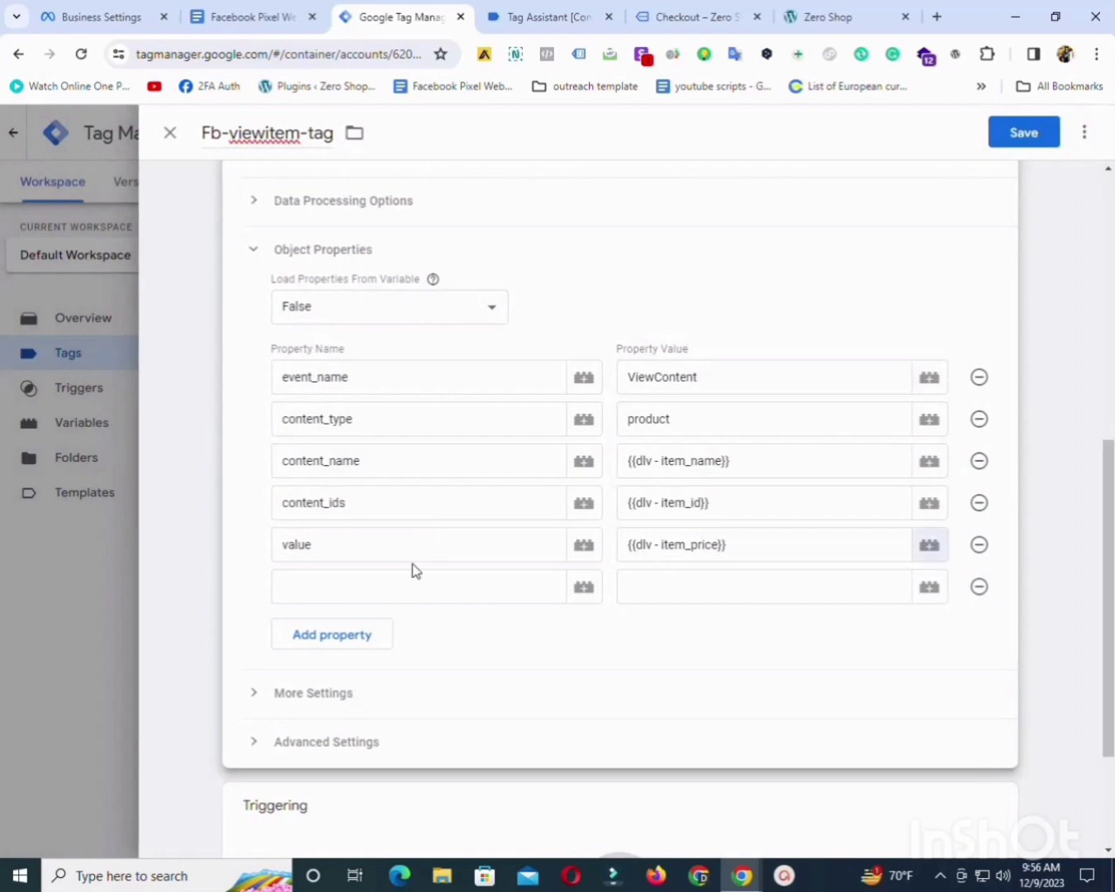
# Copy the property name currency from the setup document into the next empty property row and assign it the dlv - currency variable.
pyautogui.click(345, 602)
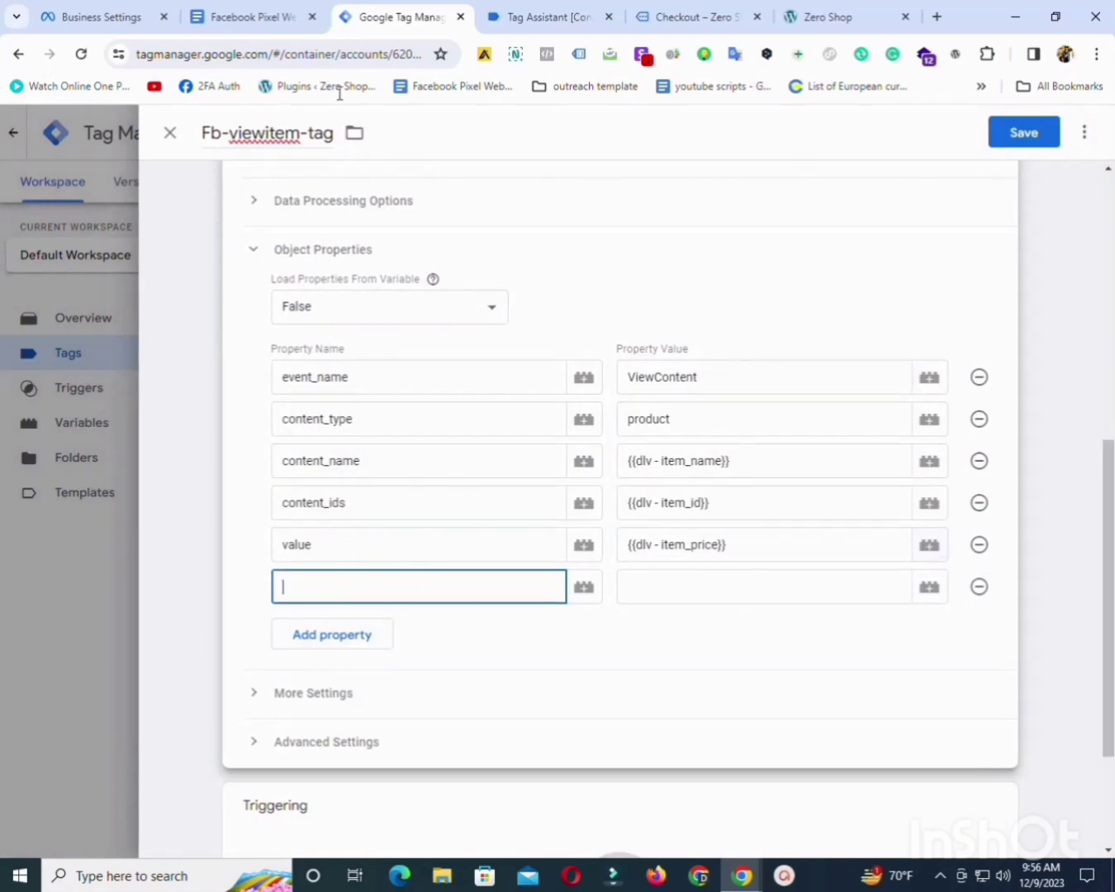
pyautogui.click(216, 8)
pyautogui.rightClick(229, 571)
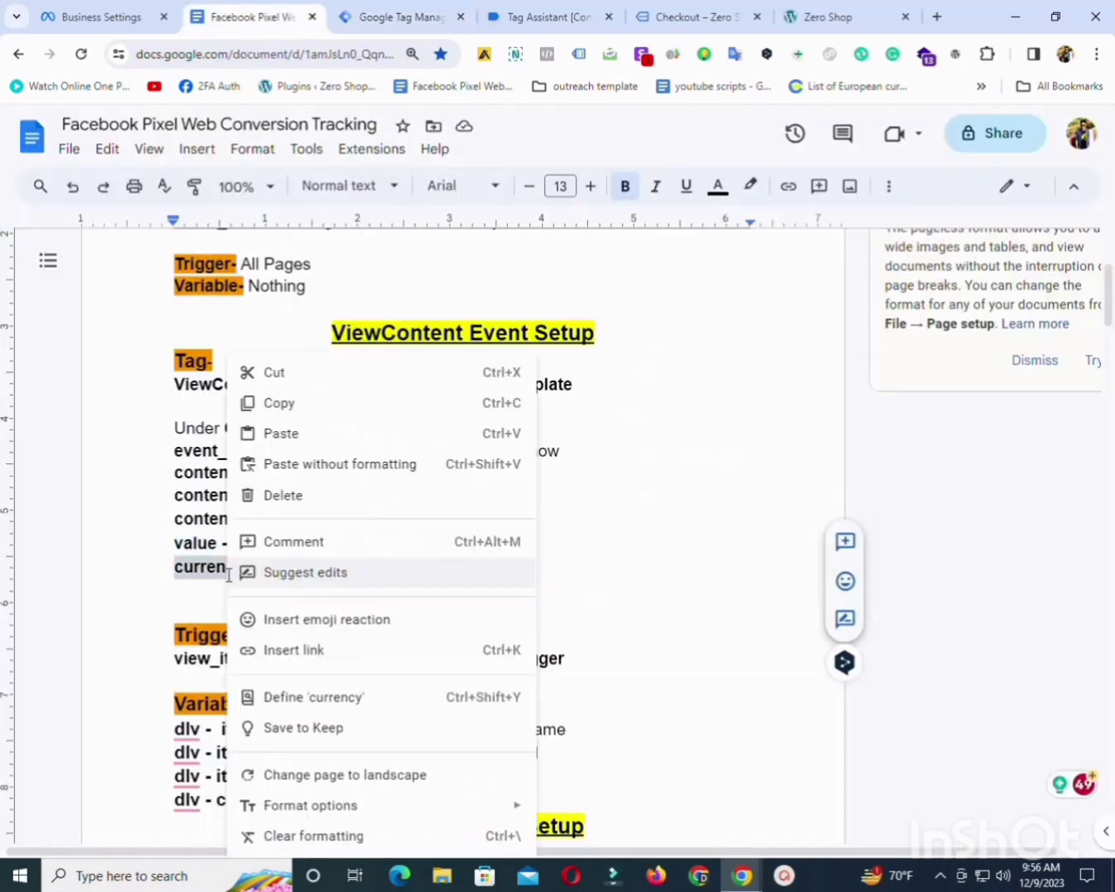
pyautogui.click(289, 401)
pyautogui.click(397, 7)
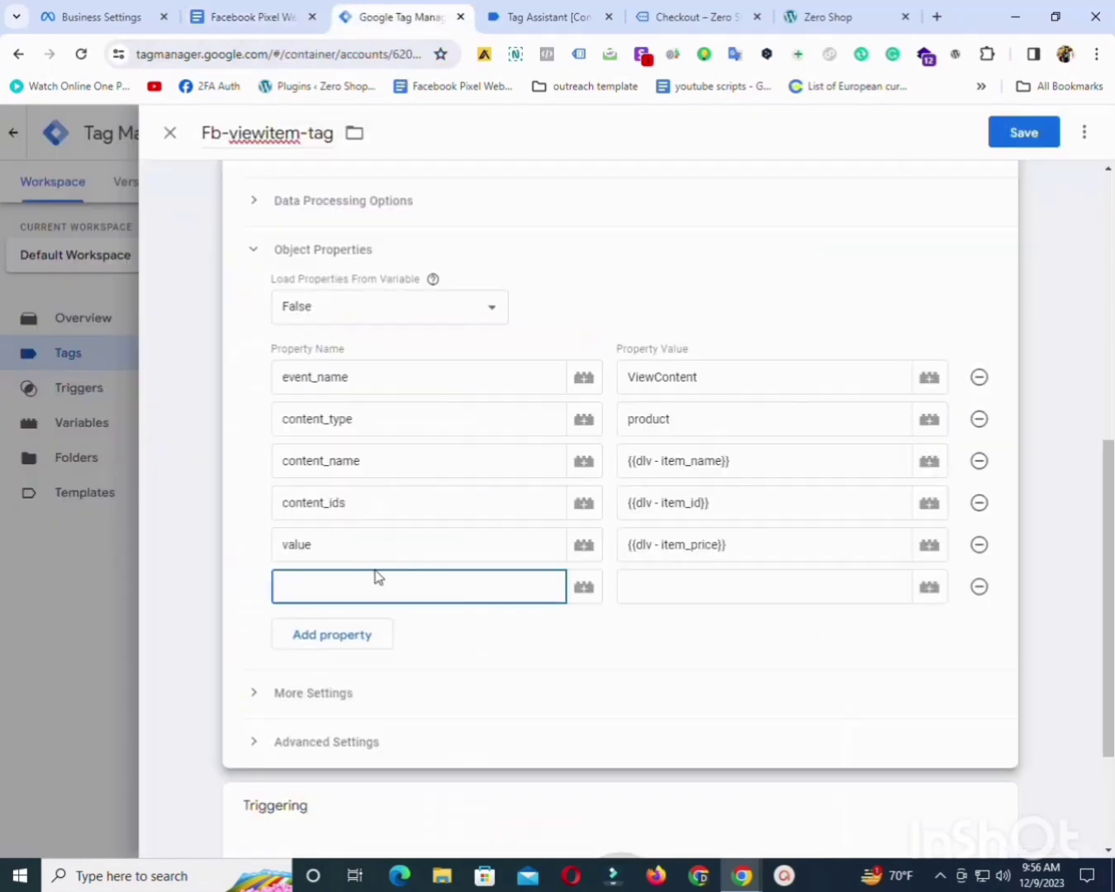
pyautogui.hotkey('ctrl', 'v')
pyautogui.click(722, 591)
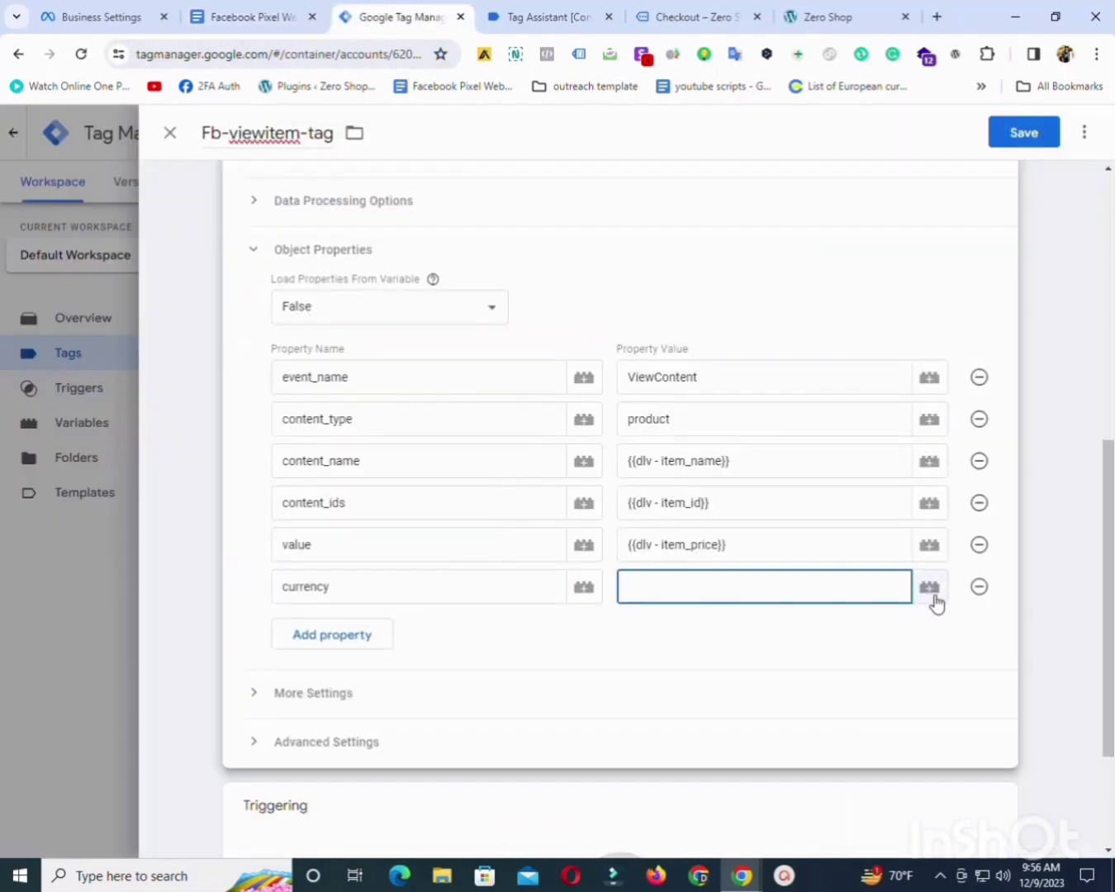
pyautogui.click(929, 589)
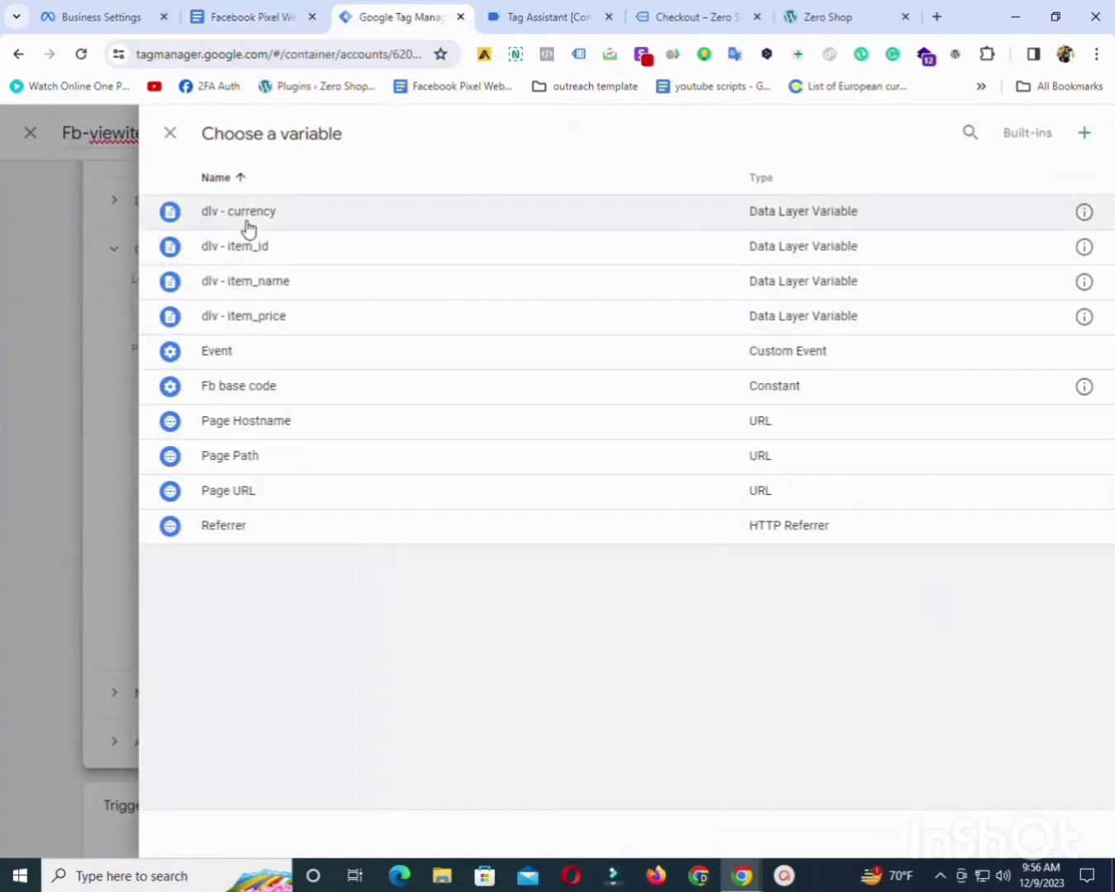
pyautogui.click(246, 215)
# Set Fb-view_item-trigger as the firing trigger of the Fb-viewitem-tag and save the tag.
pyautogui.scroll(-2, 867, 660)
pyautogui.scroll(4, 416, 688)
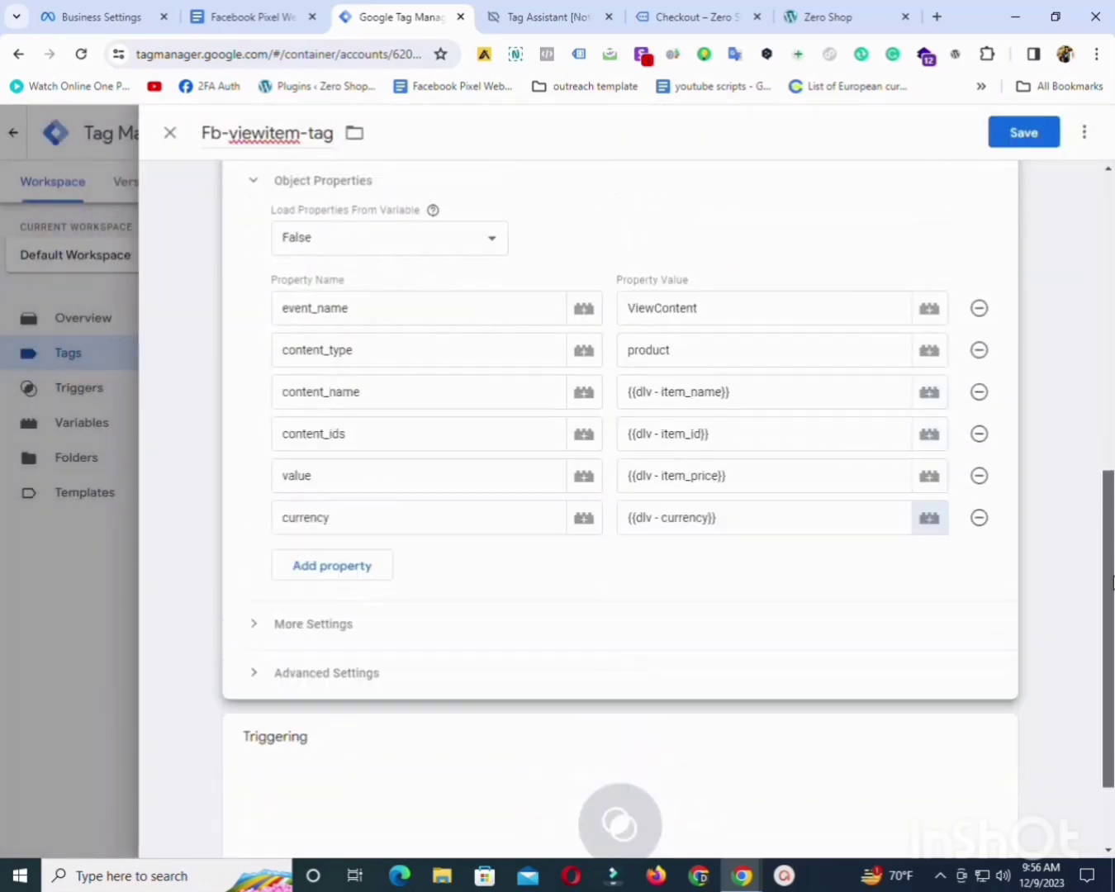
pyautogui.scroll(-5, 415, 689)
pyautogui.click(415, 688)
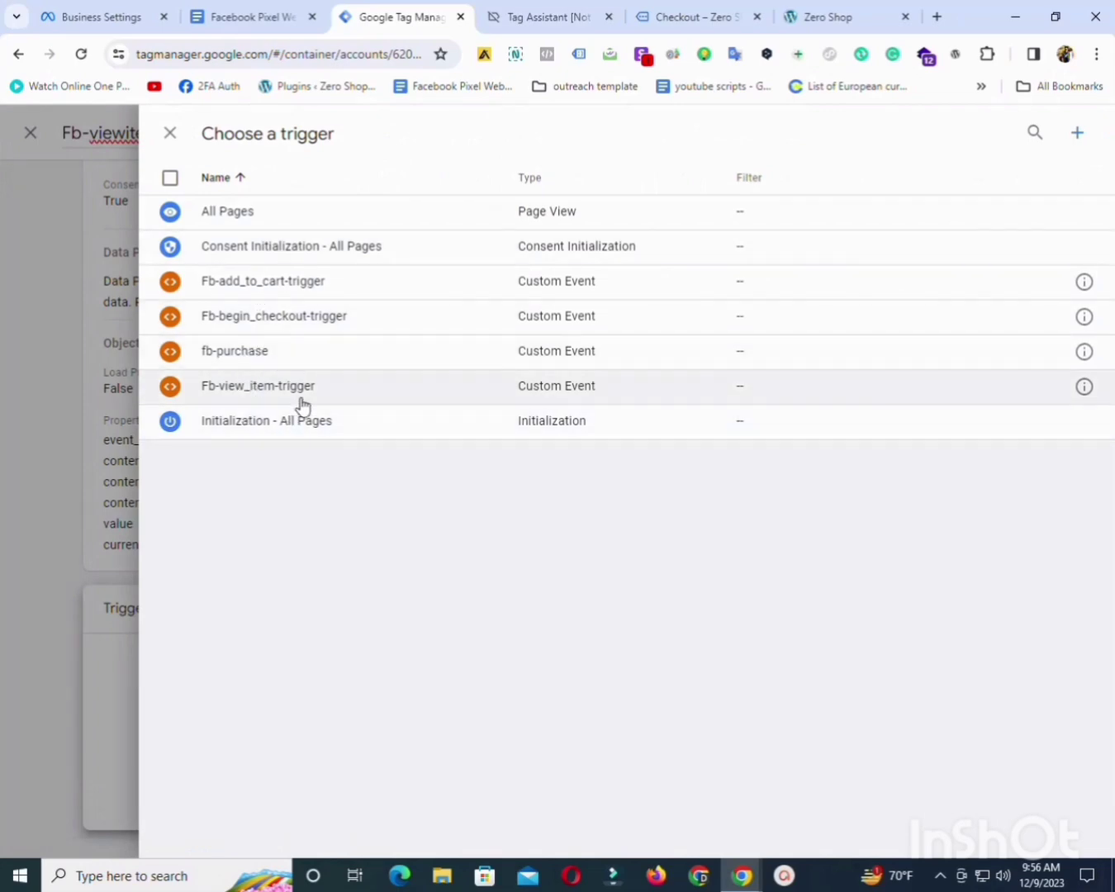
pyautogui.click(304, 406)
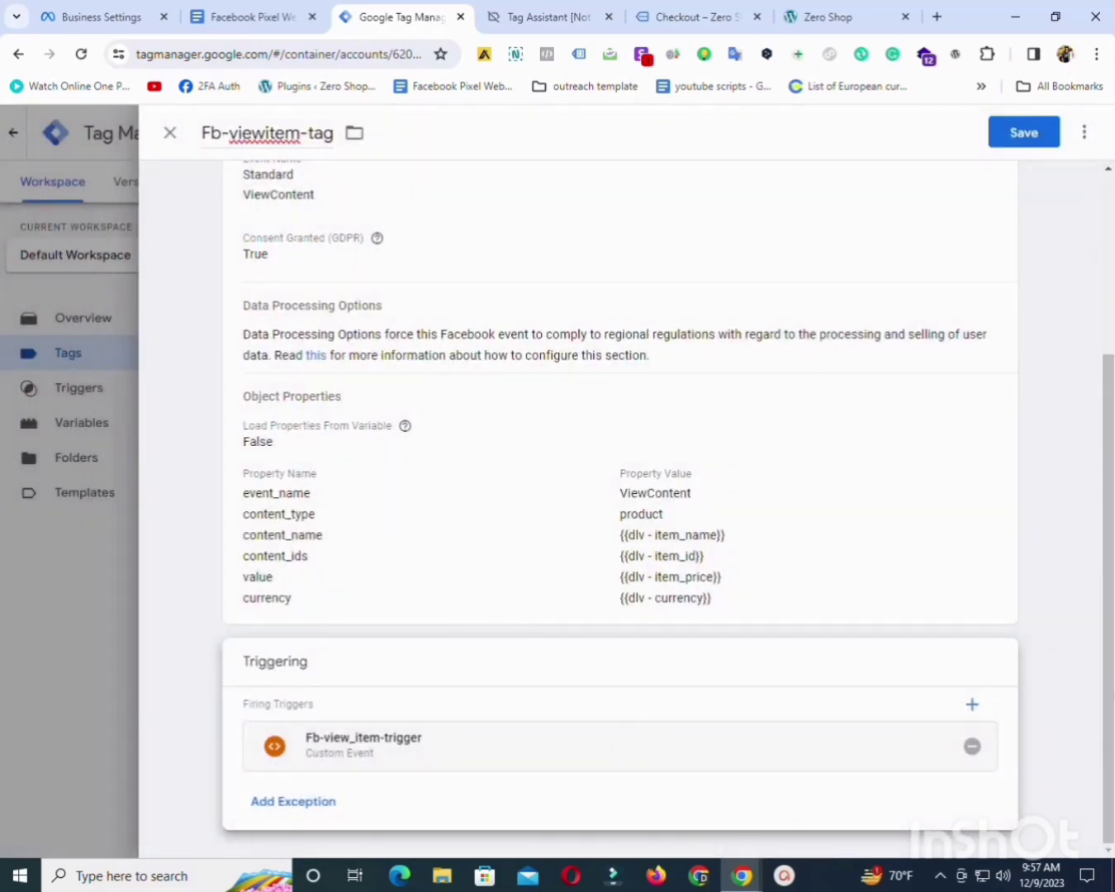
pyautogui.scroll(3, 619, 496)
pyautogui.click(1027, 143)
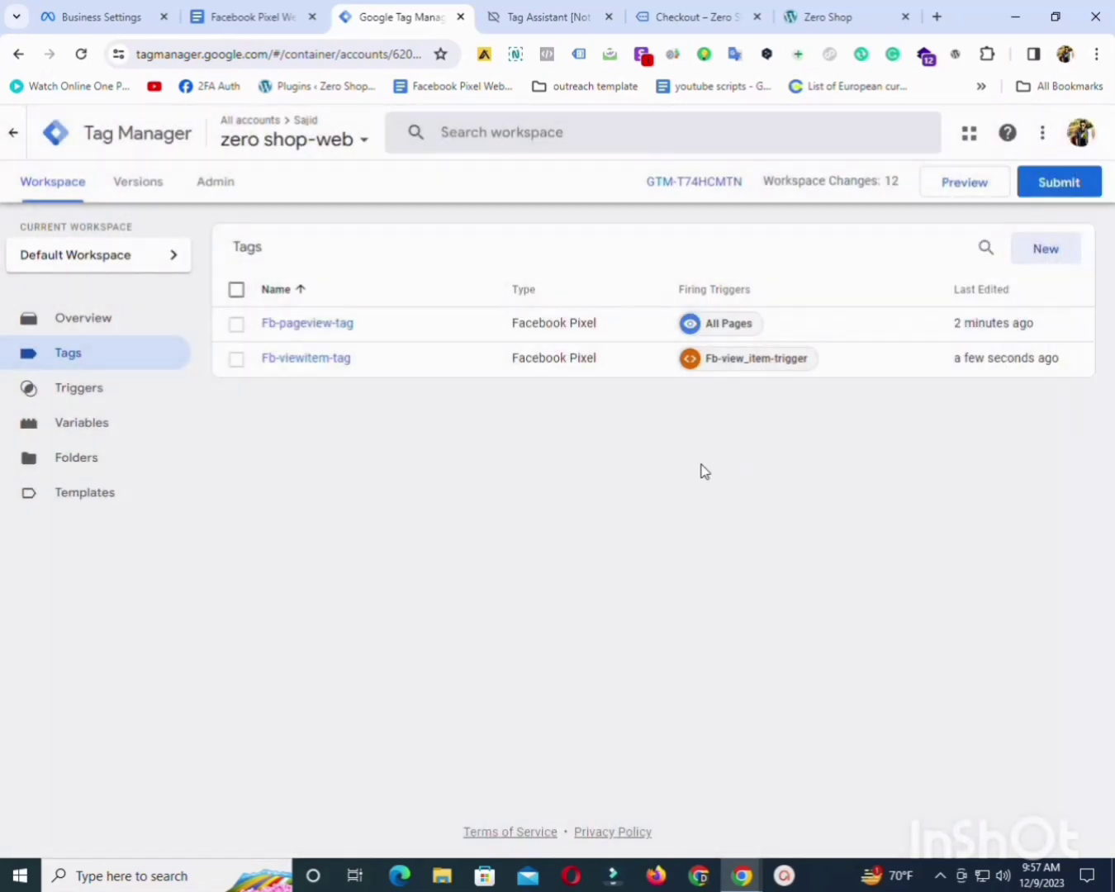
# Duplicate the Fb-viewitem-tag and name the copy Fb-addtocart-tag.
pyautogui.click(299, 7)
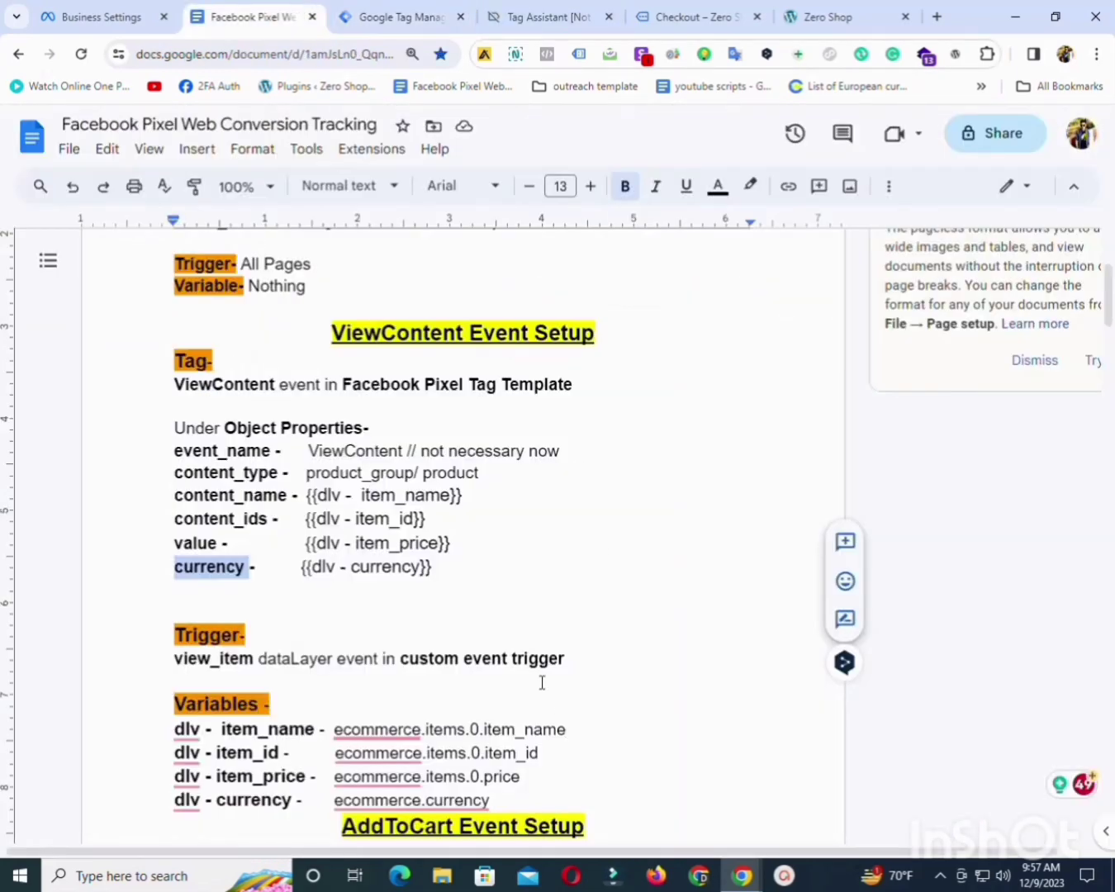
pyautogui.click(386, 12)
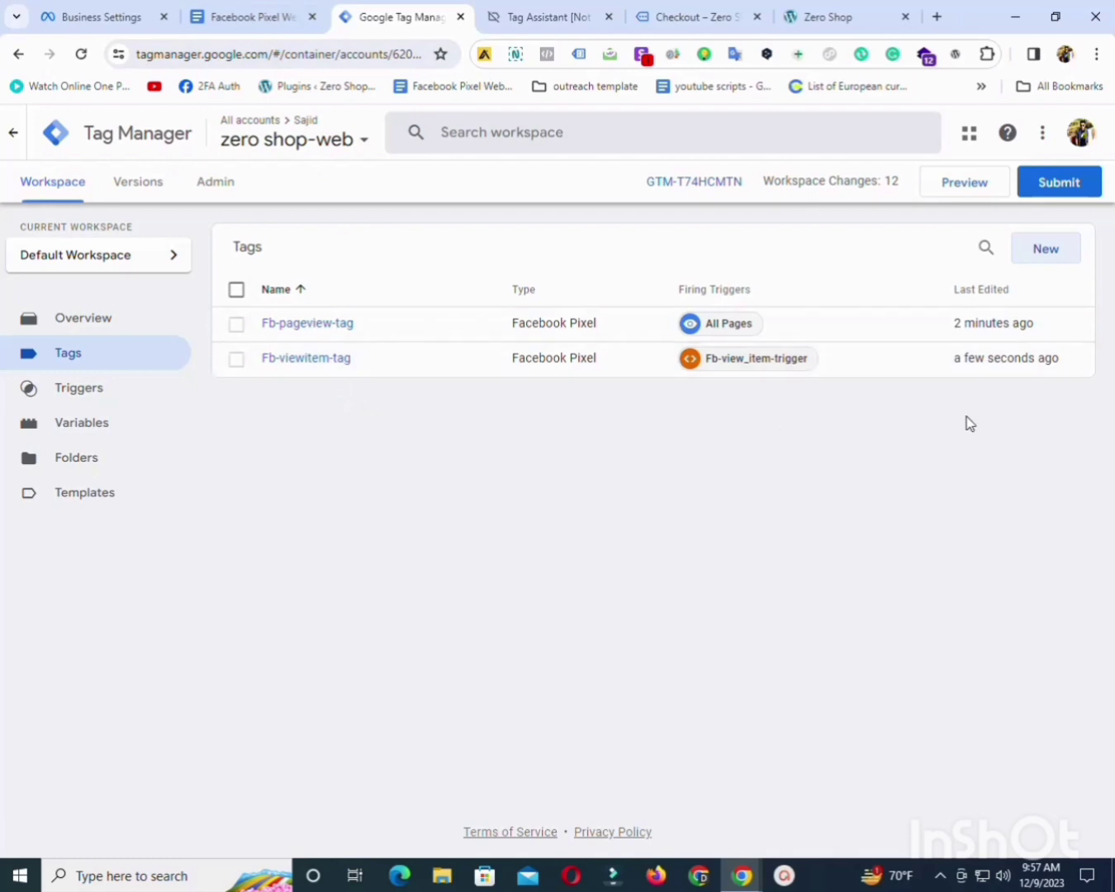
pyautogui.click(342, 363)
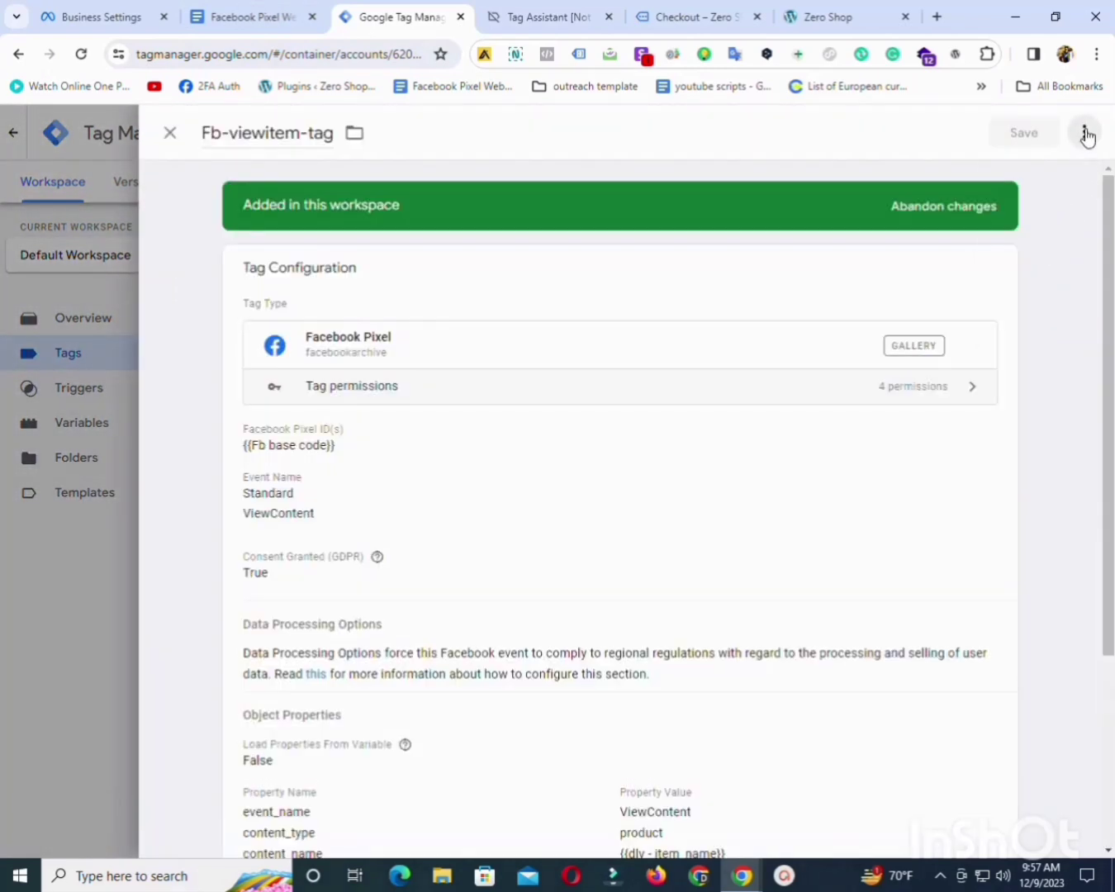
pyautogui.click(1084, 132)
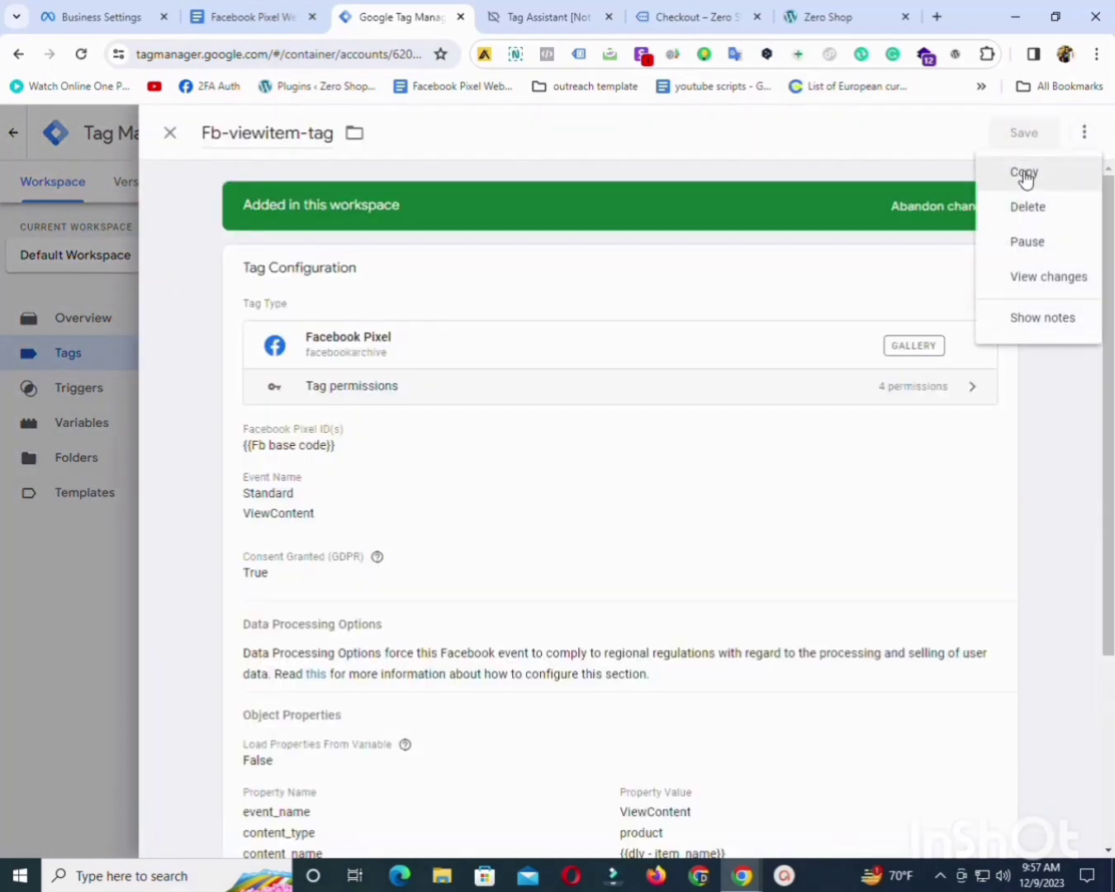
pyautogui.click(1023, 173)
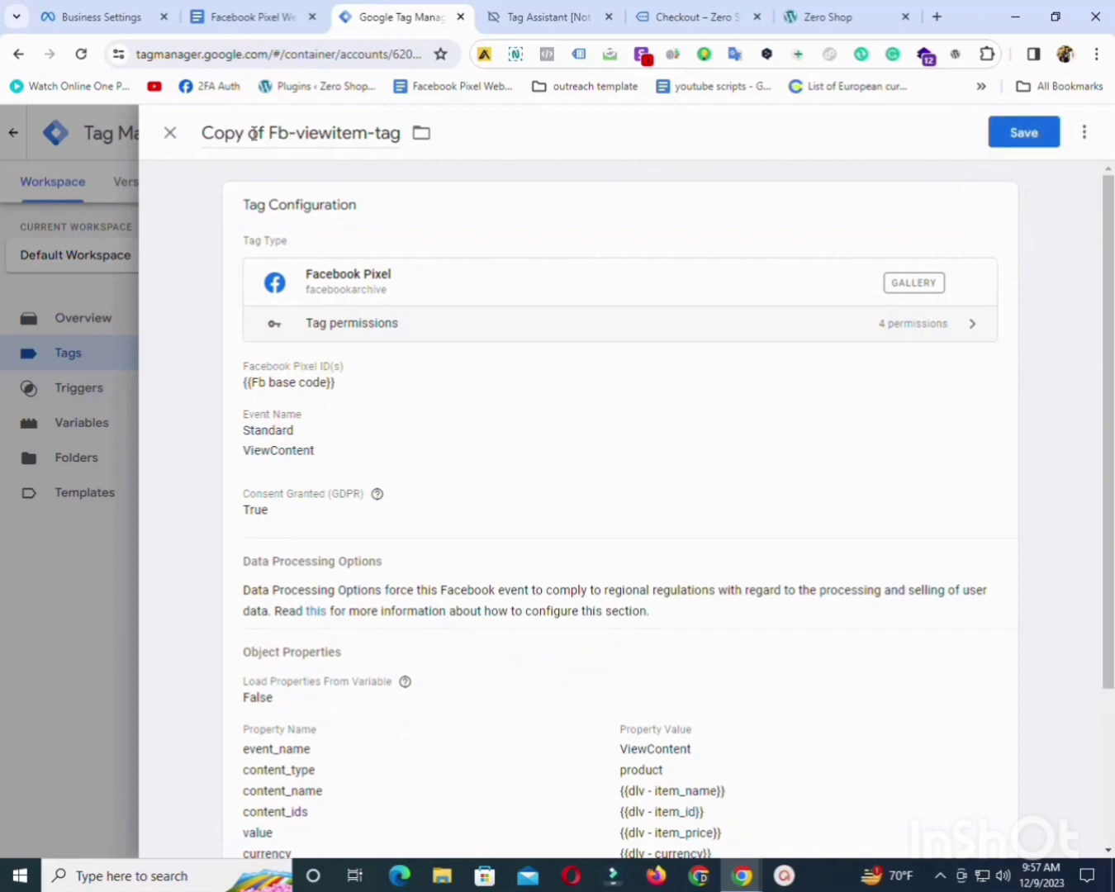
pyautogui.moveTo(265, 135); pyautogui.dragTo(303, 142)
pyautogui.press('BackSpace')
pyautogui.write('addtocar')
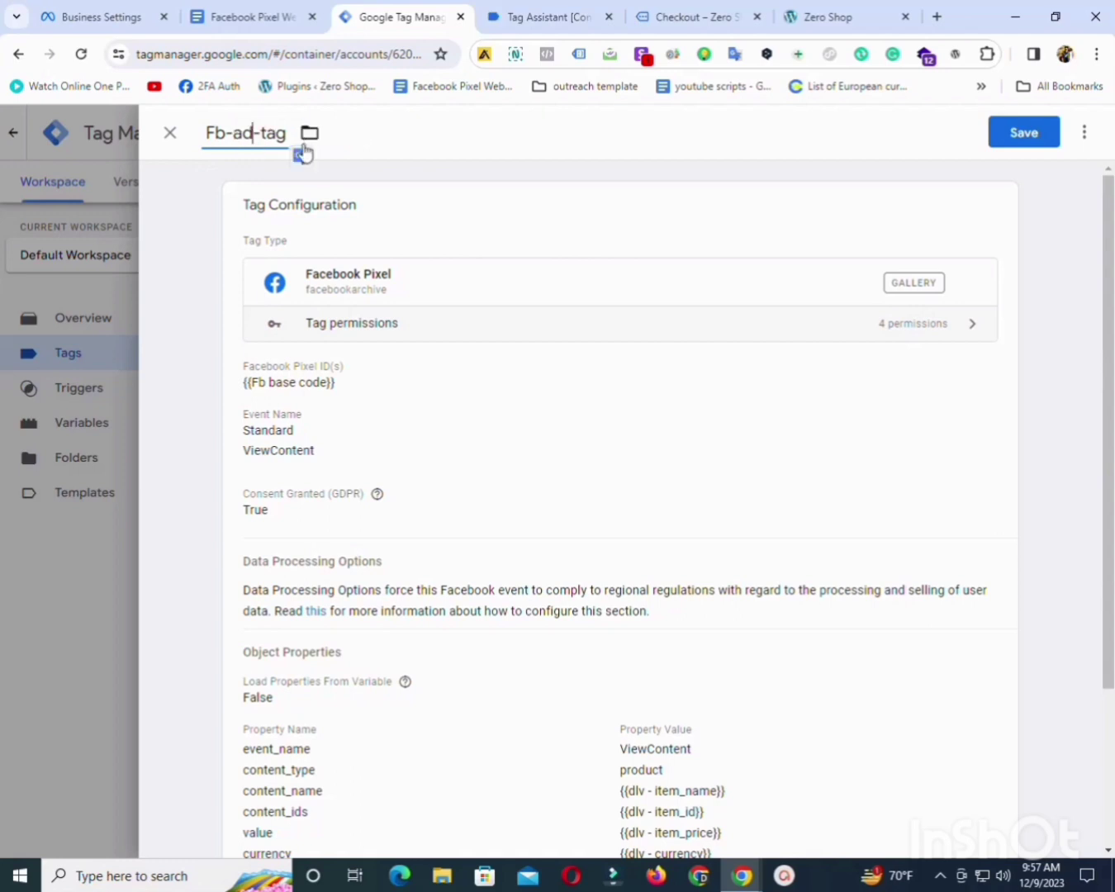
pyautogui.write('t')
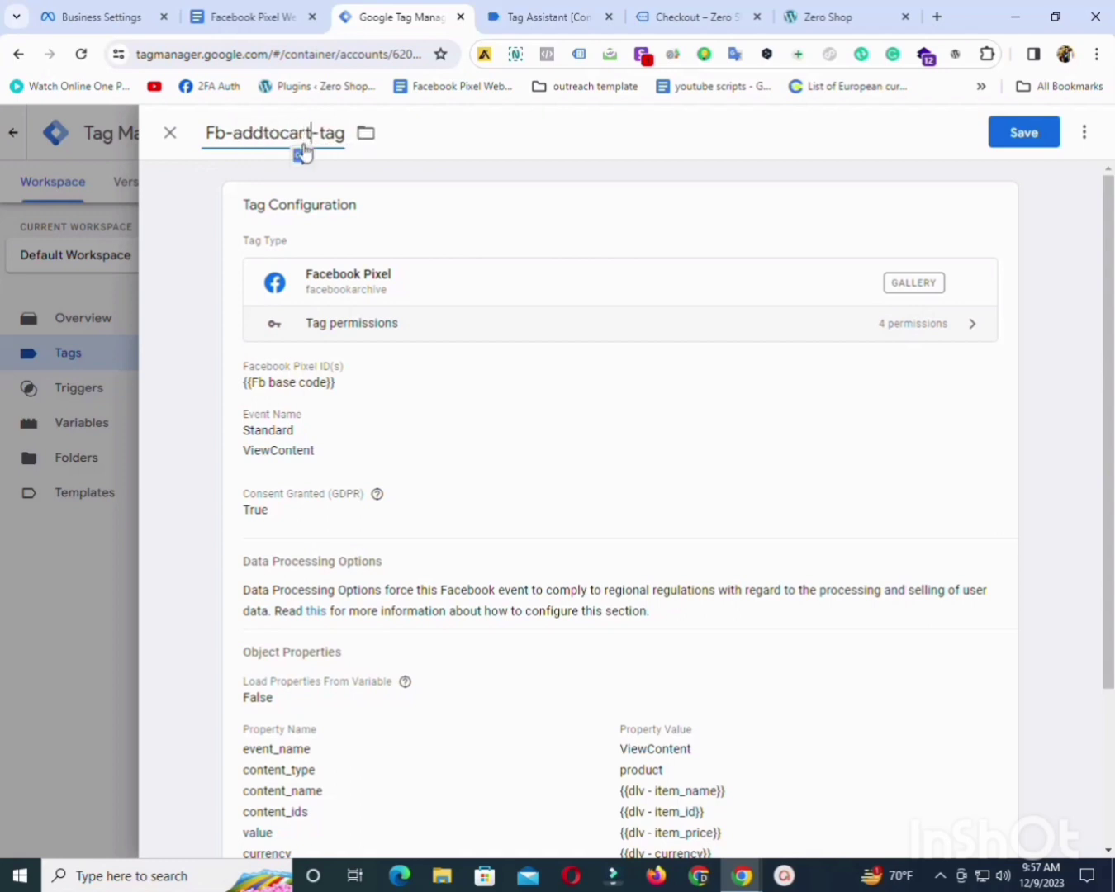
# Change the standard event of the Fb-addtocart-tag to AddToCart.
pyautogui.click(356, 359)
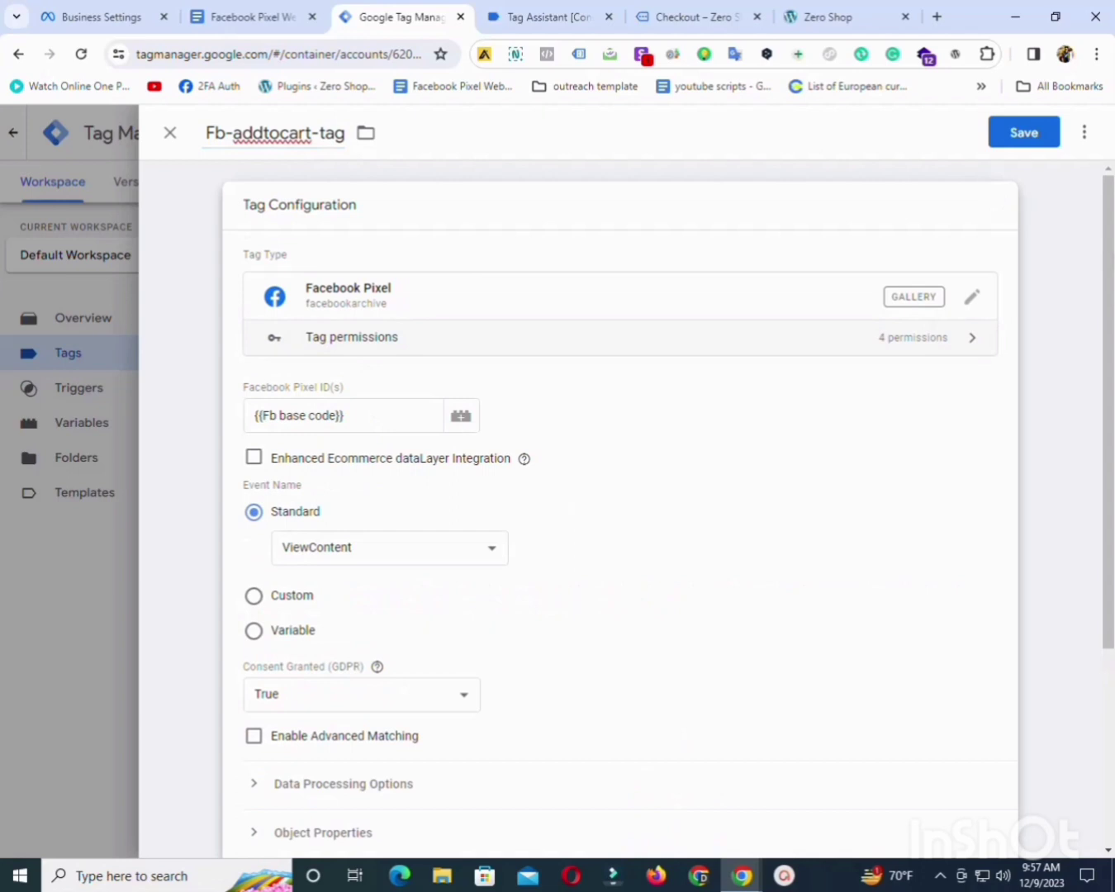
pyautogui.scroll(-2, 182, 235)
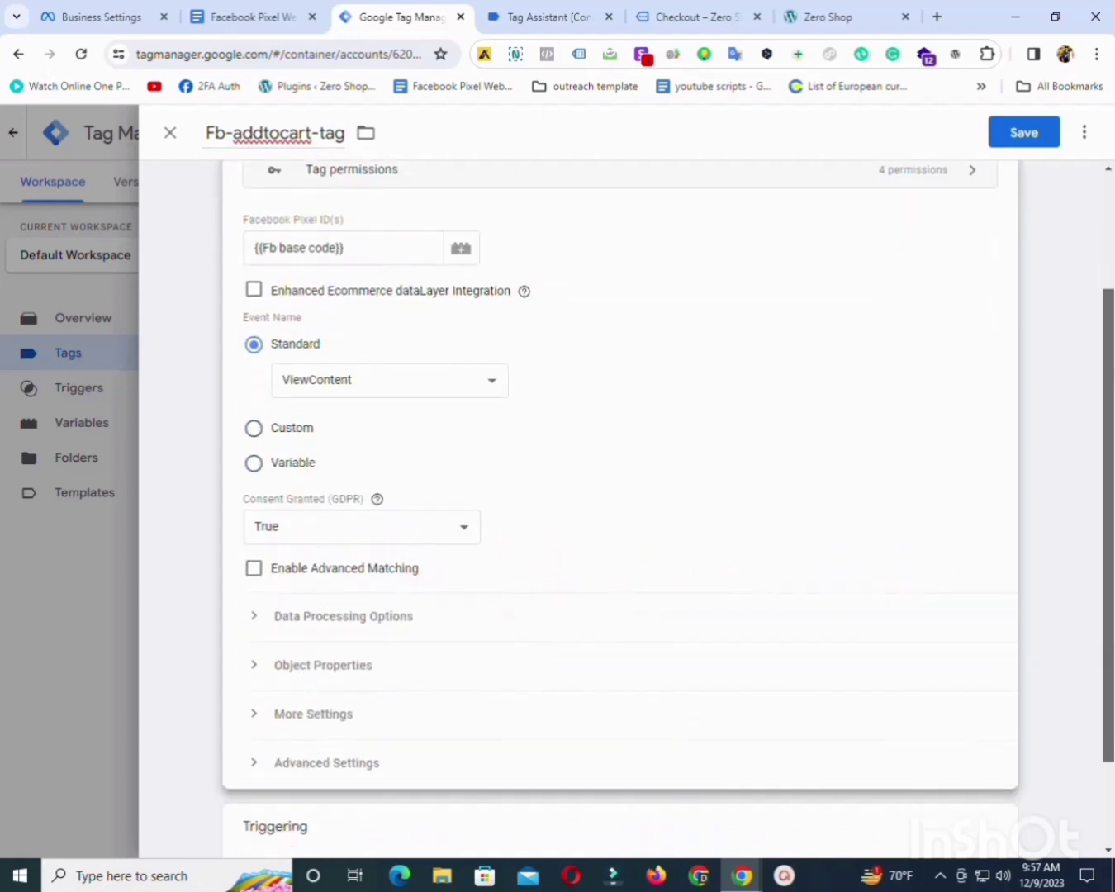
pyautogui.click(347, 385)
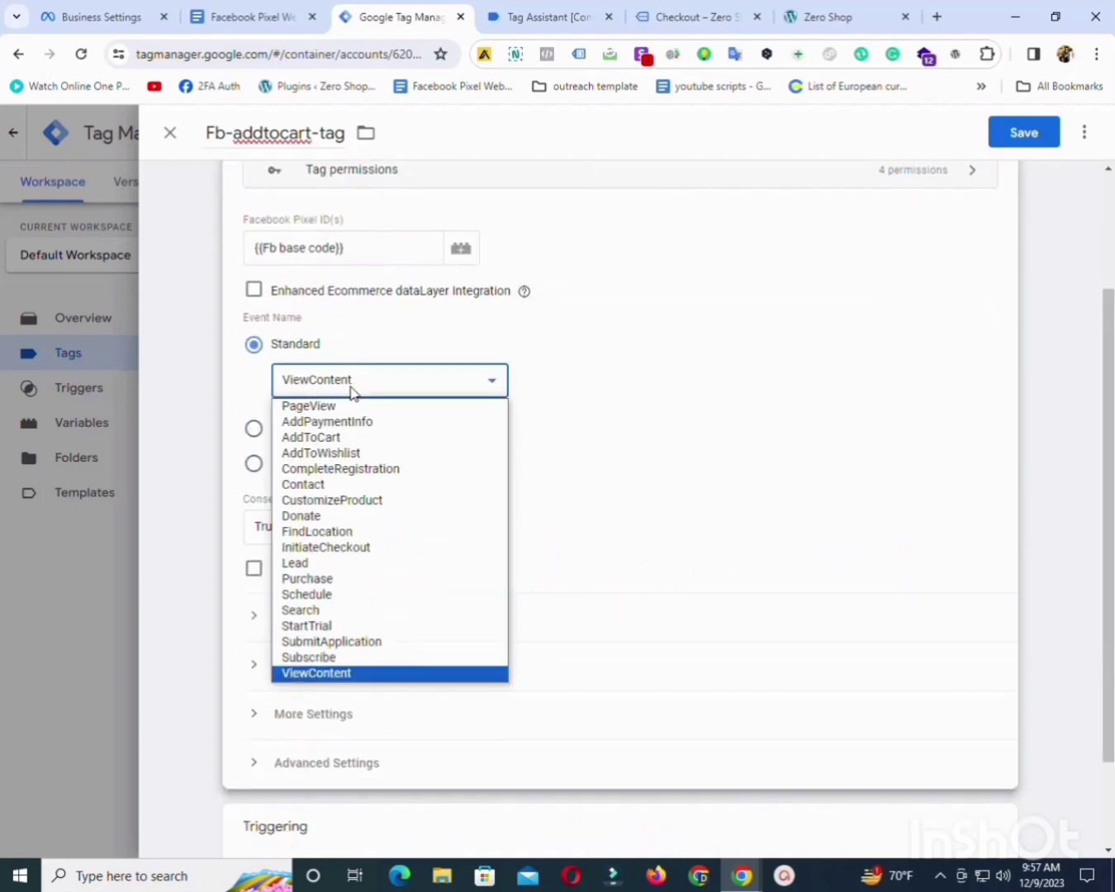
pyautogui.click(309, 437)
# Set the event_name value in the tag's object properties to AddToCart.
pyautogui.scroll(-2, 618, 496)
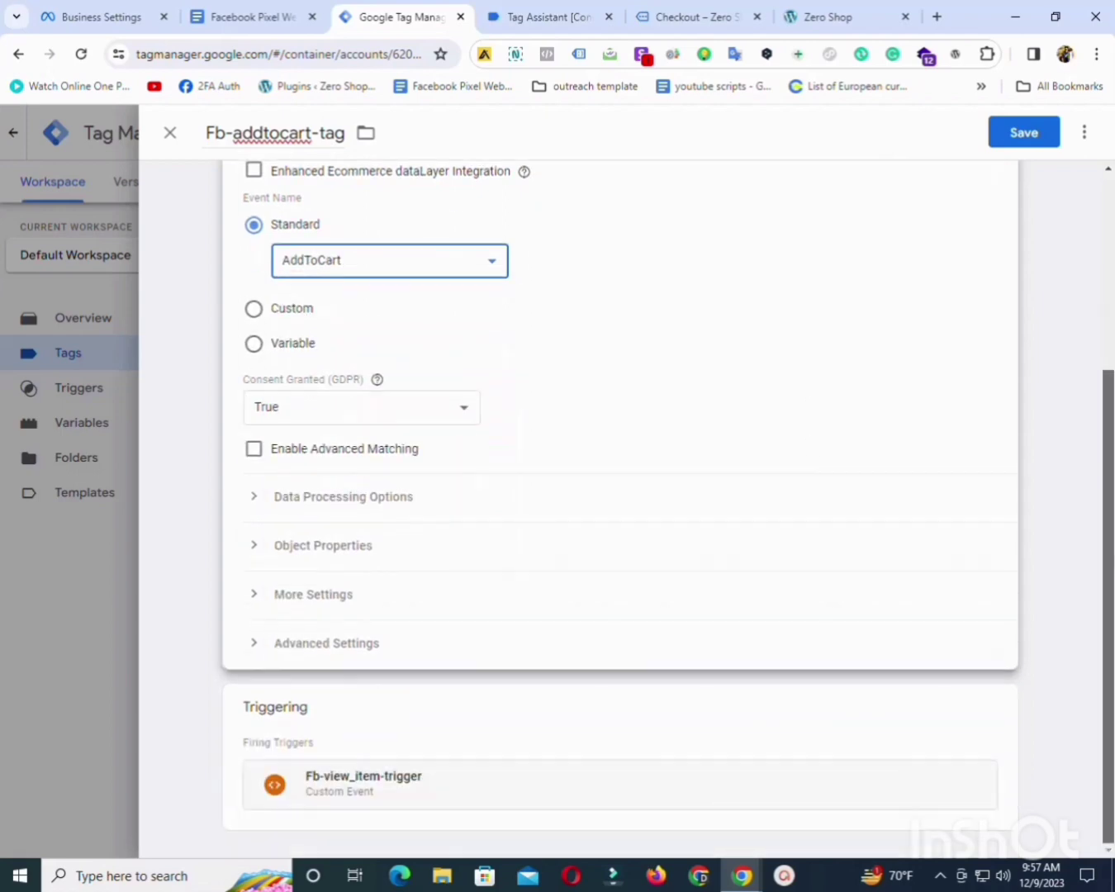
pyautogui.click(256, 498)
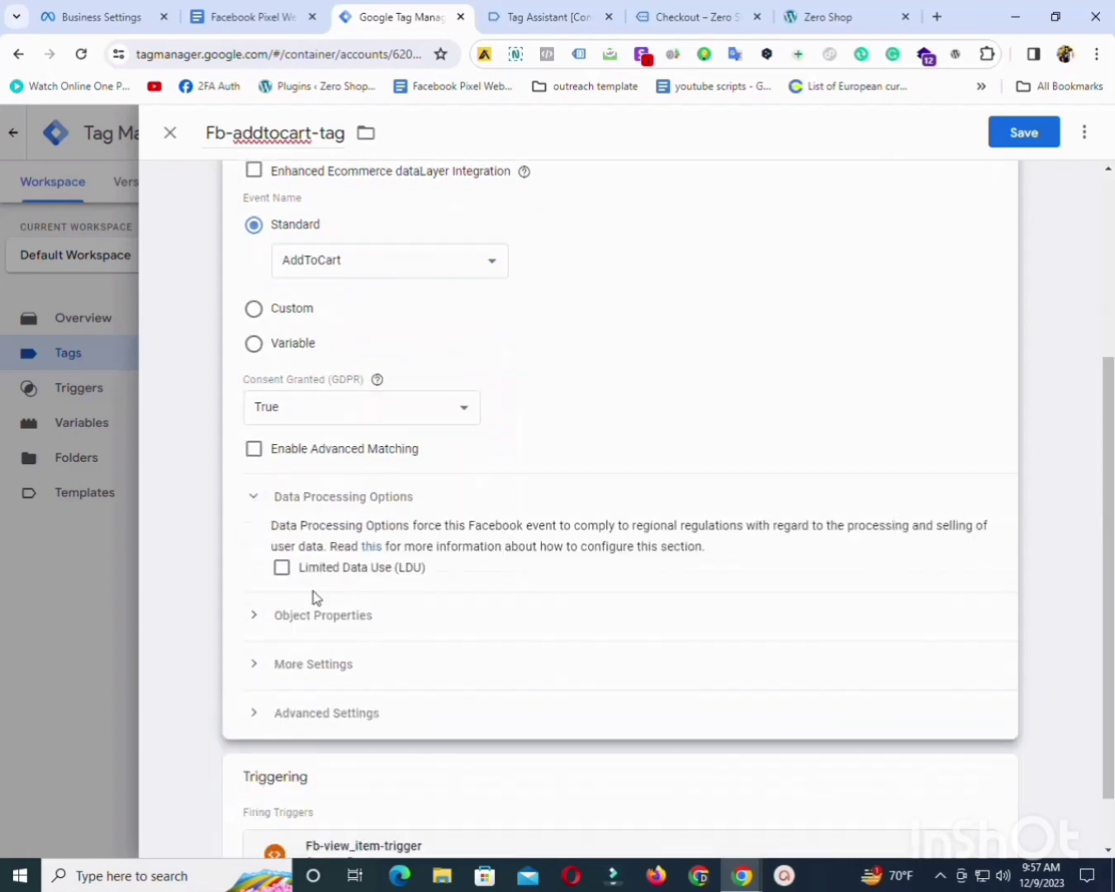
pyautogui.click(263, 614)
pyautogui.scroll(-3, 743, 621)
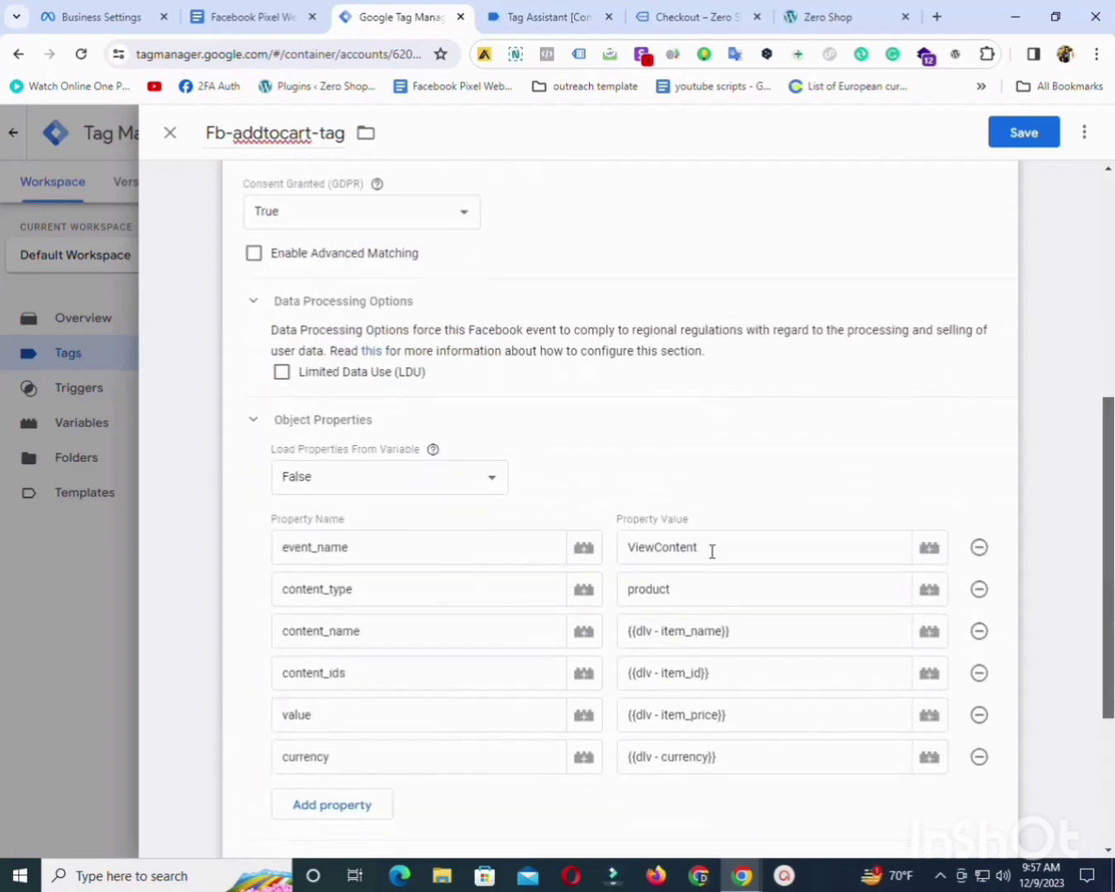
pyautogui.doubleClick(717, 547)
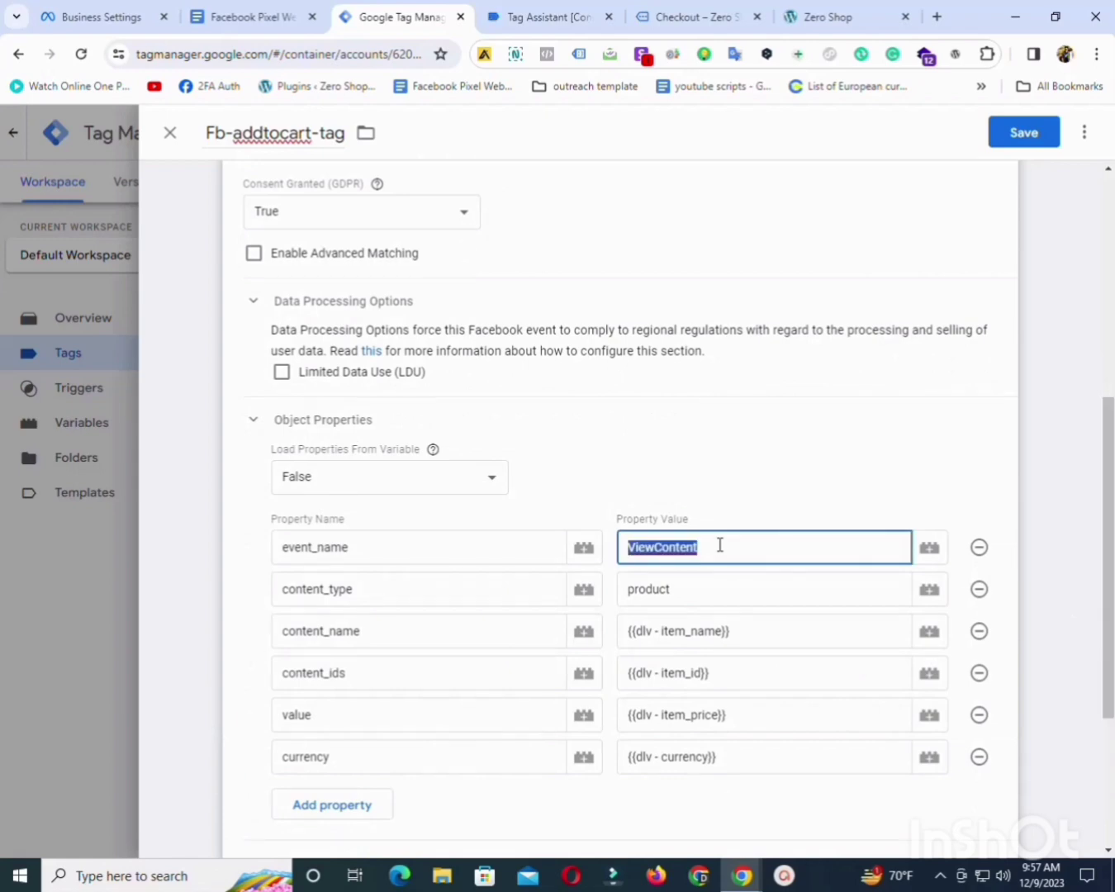
pyautogui.write('AddToCart')
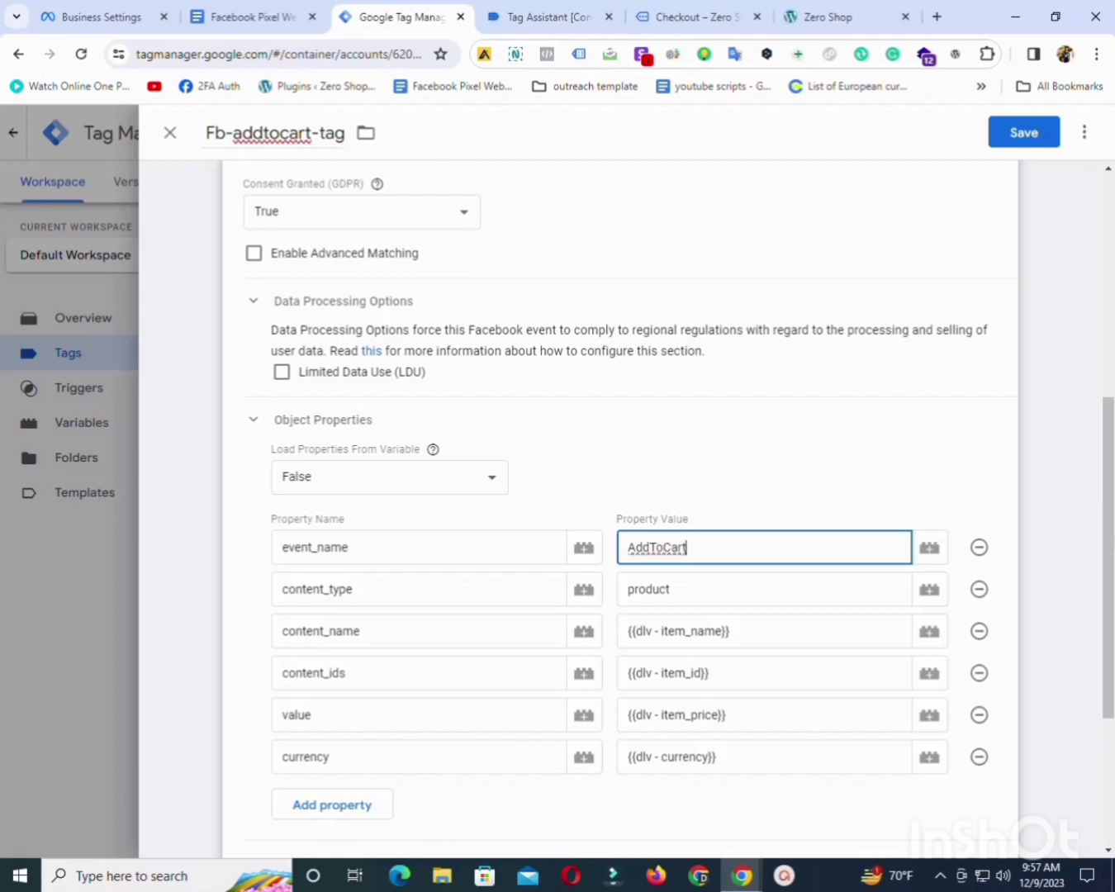
# Replace the tag's Fb-view_item-trigger with Fb-add_to_cart-trigger and save the tag.
pyautogui.scroll(-3, 619, 495)
pyautogui.click(517, 747)
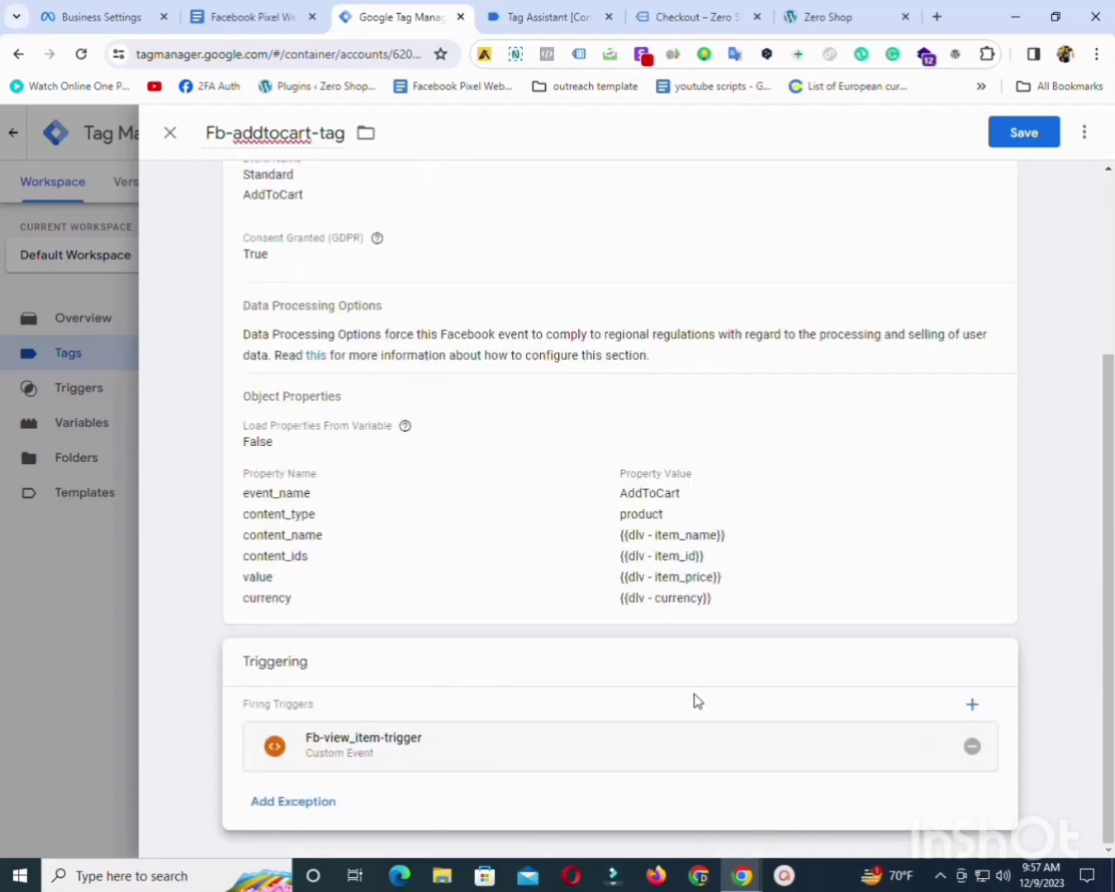
pyautogui.click(975, 748)
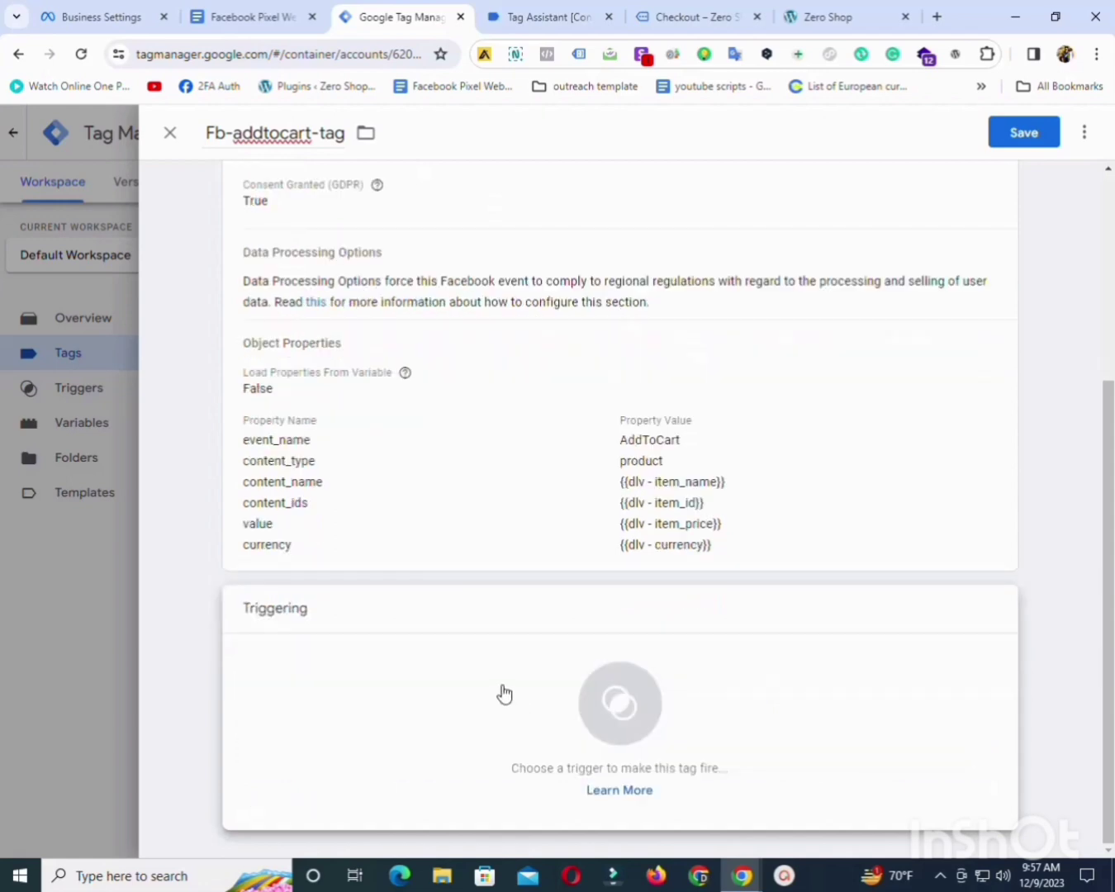
pyautogui.click(505, 693)
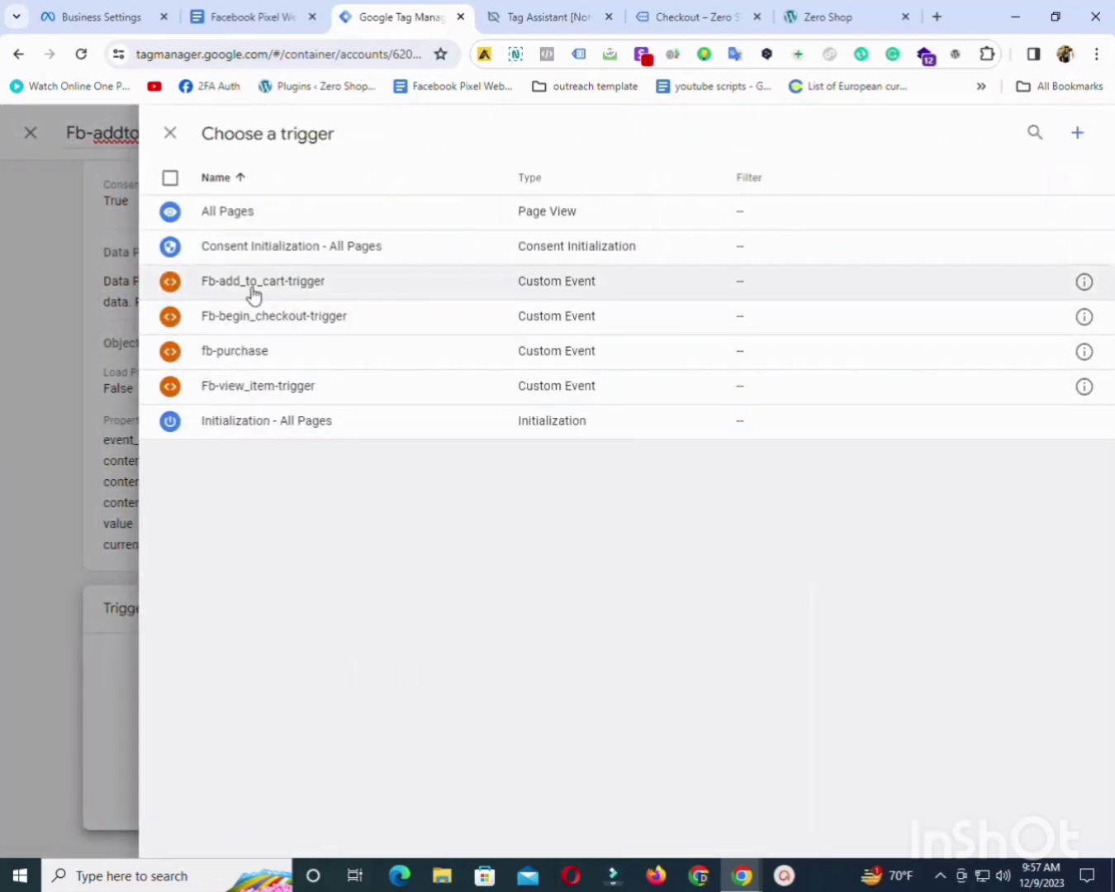
pyautogui.click(251, 289)
pyautogui.scroll(3, 619, 508)
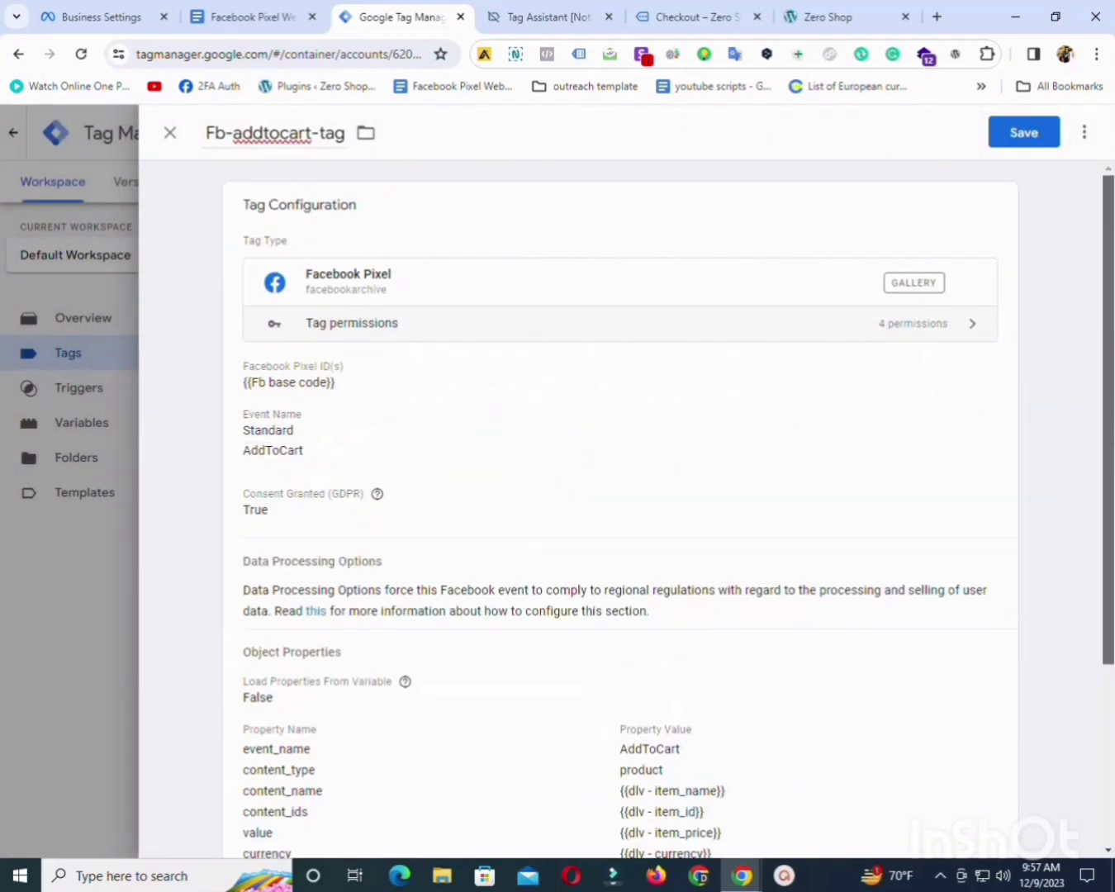
pyautogui.click(1023, 137)
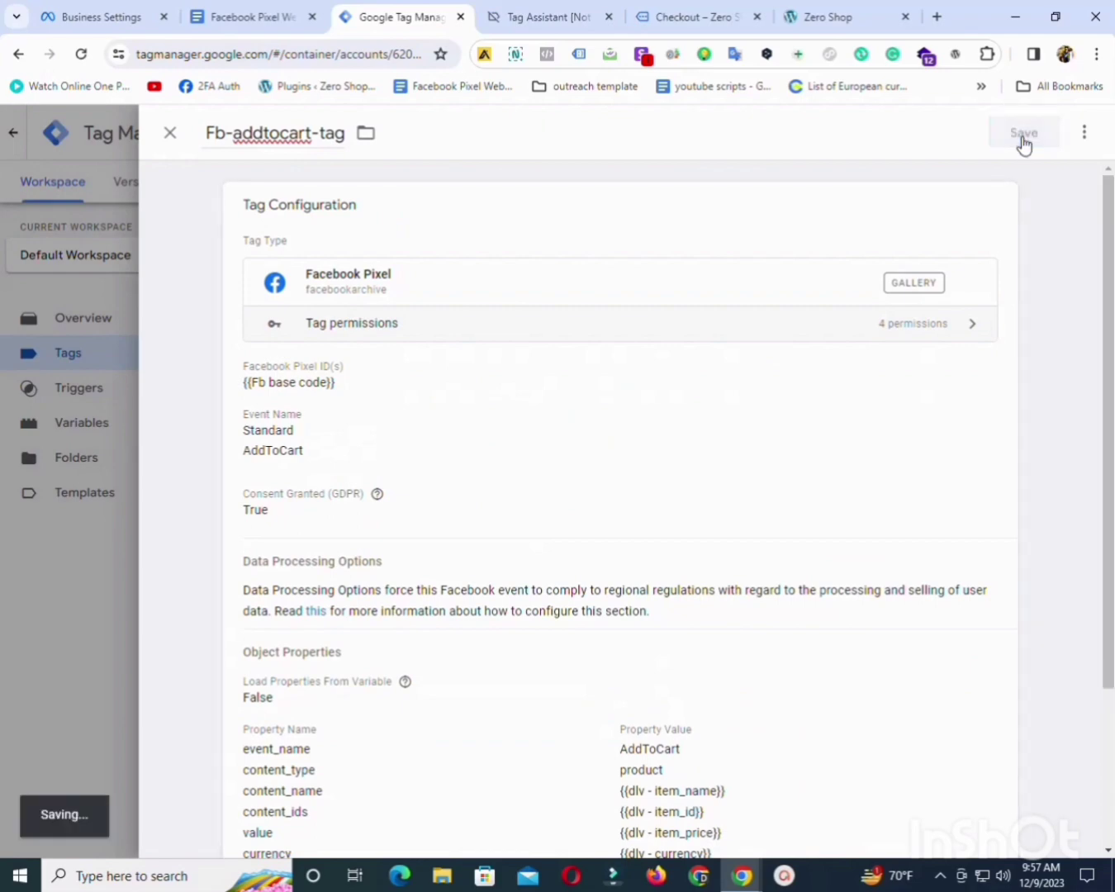
pyautogui.click(277, 10)
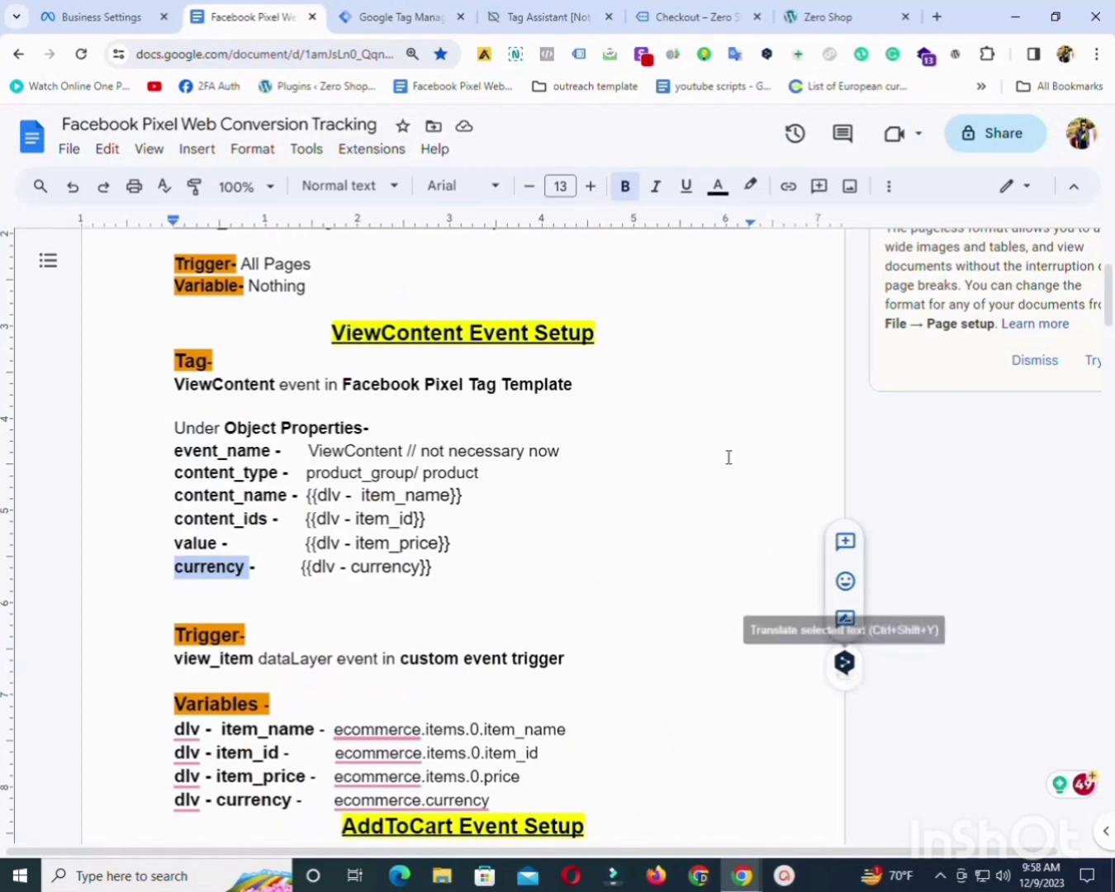
pyautogui.click(443, 10)
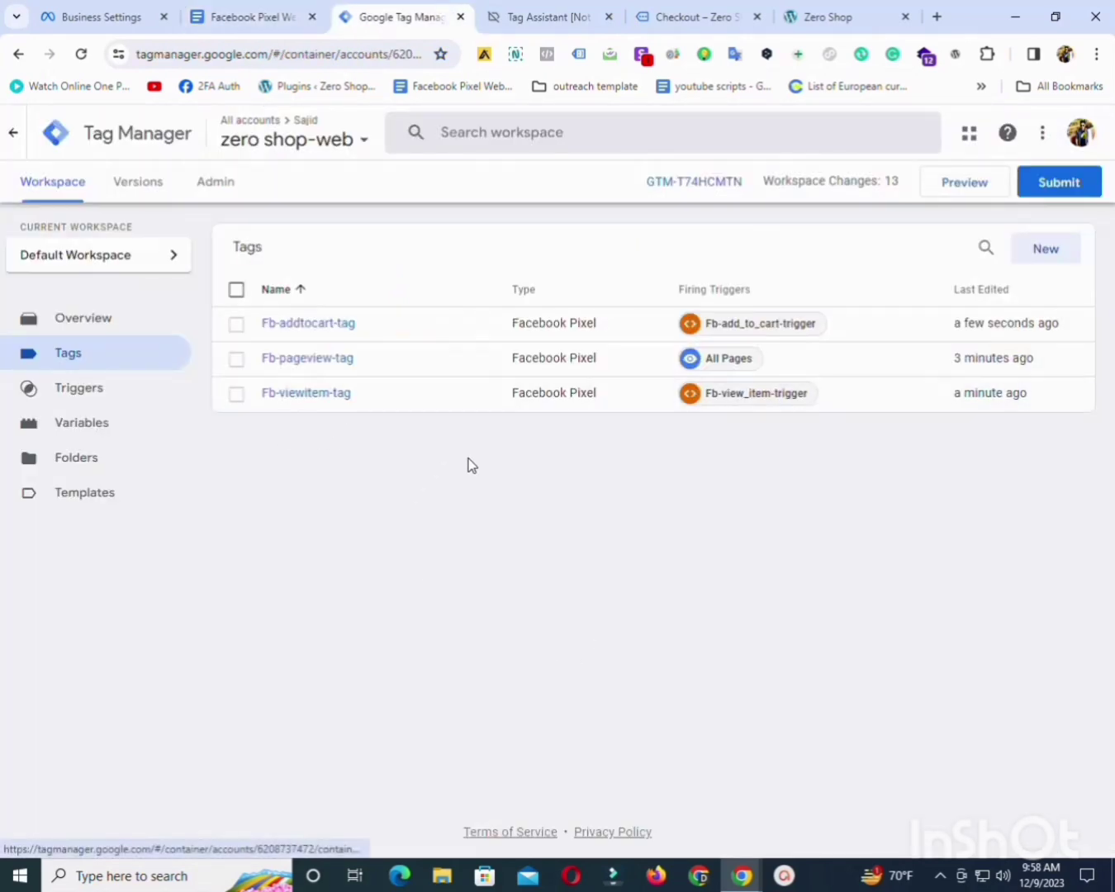
pyautogui.click(526, 6)
pyautogui.click(402, 8)
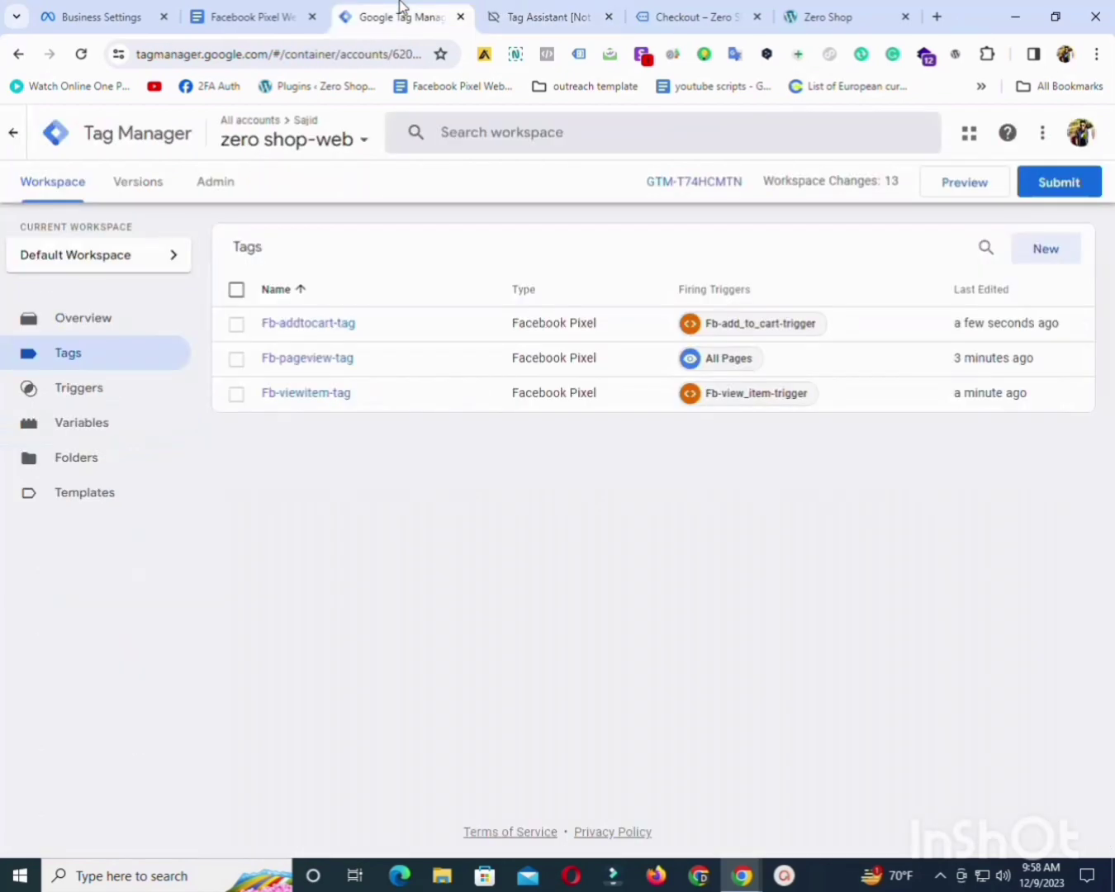
pyautogui.click(294, 8)
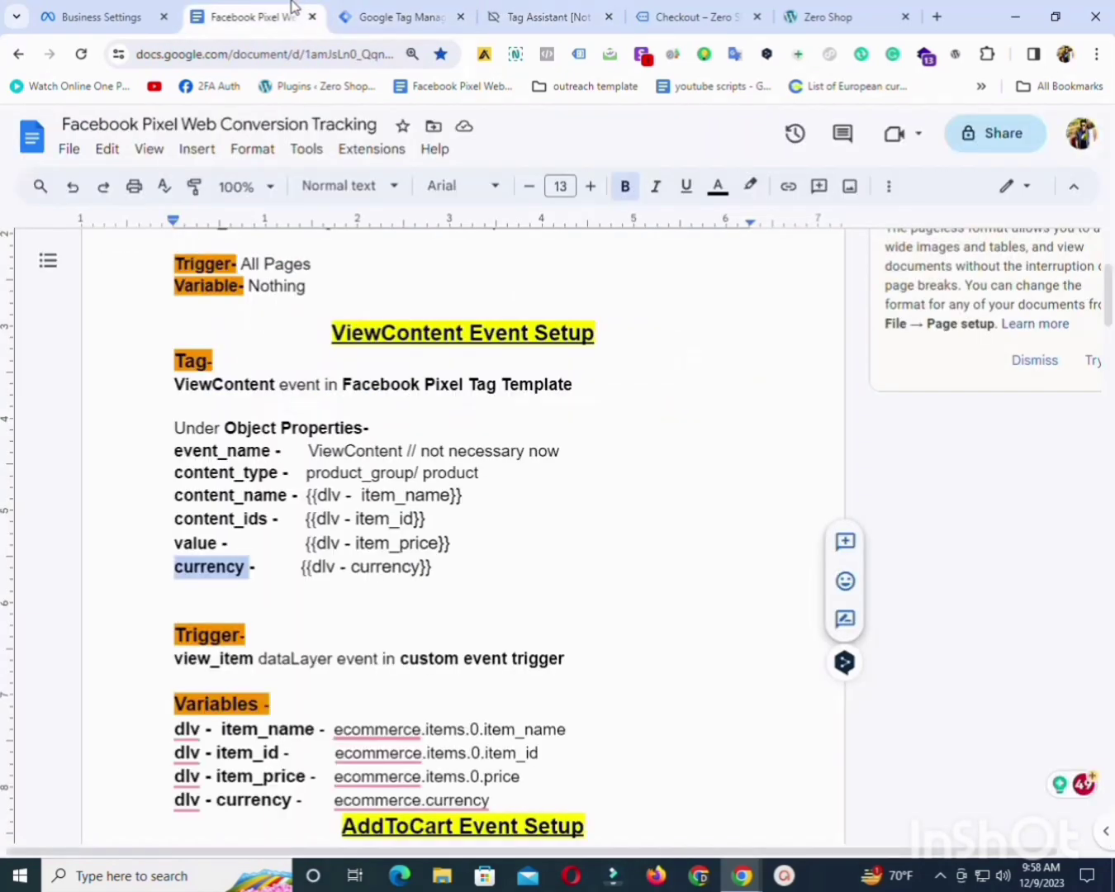
# Locate the cJS - product names section in the notes document, then start a new Custom JavaScript variable in Google Tag Manager.
pyautogui.moveTo(1108, 297); pyautogui.dragTo(1108, 383)
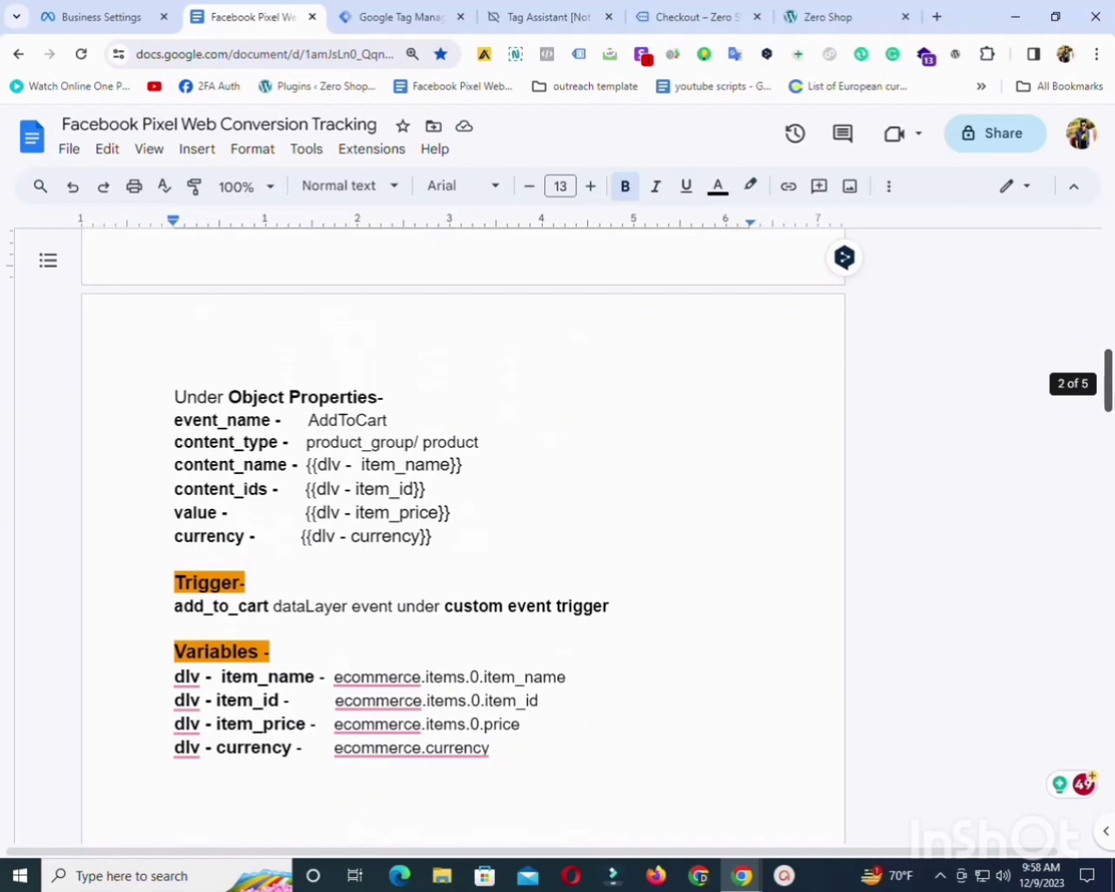
pyautogui.scroll(-7, 463, 535)
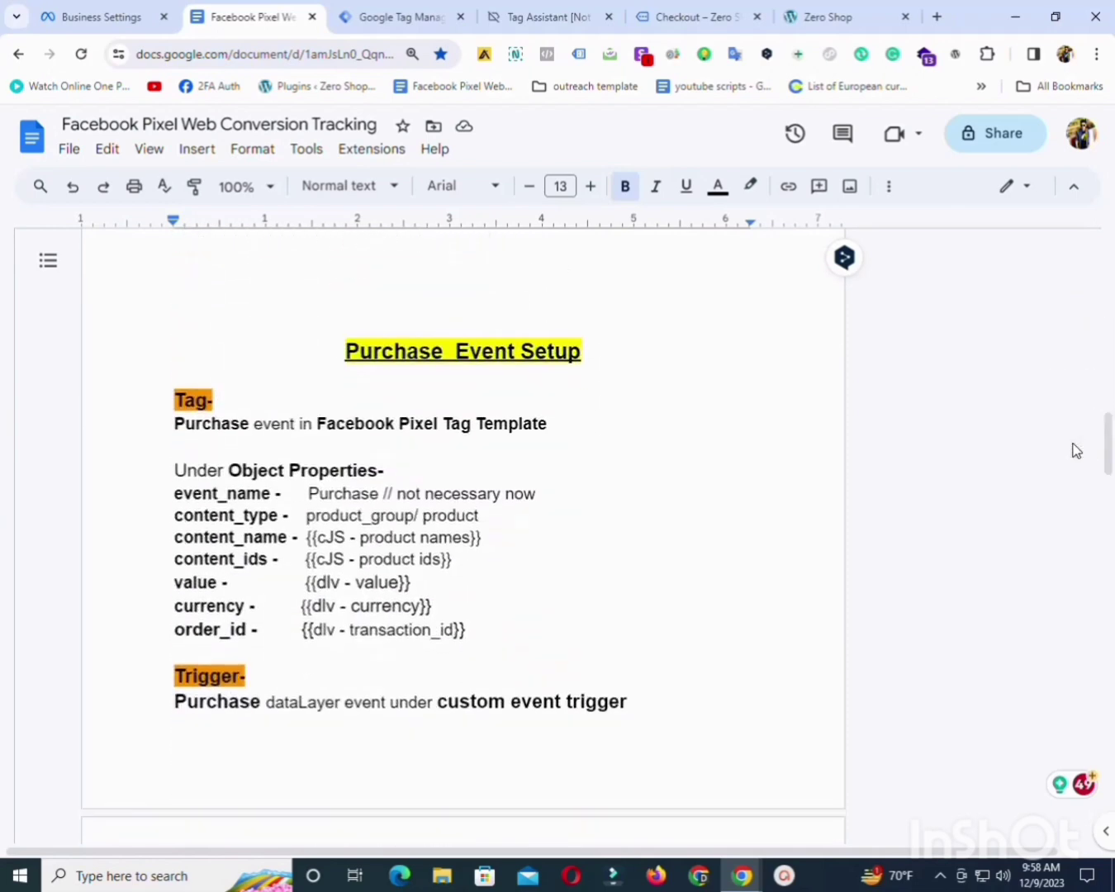
pyautogui.scroll(-6, 1074, 450)
pyautogui.scroll(-1, 463, 537)
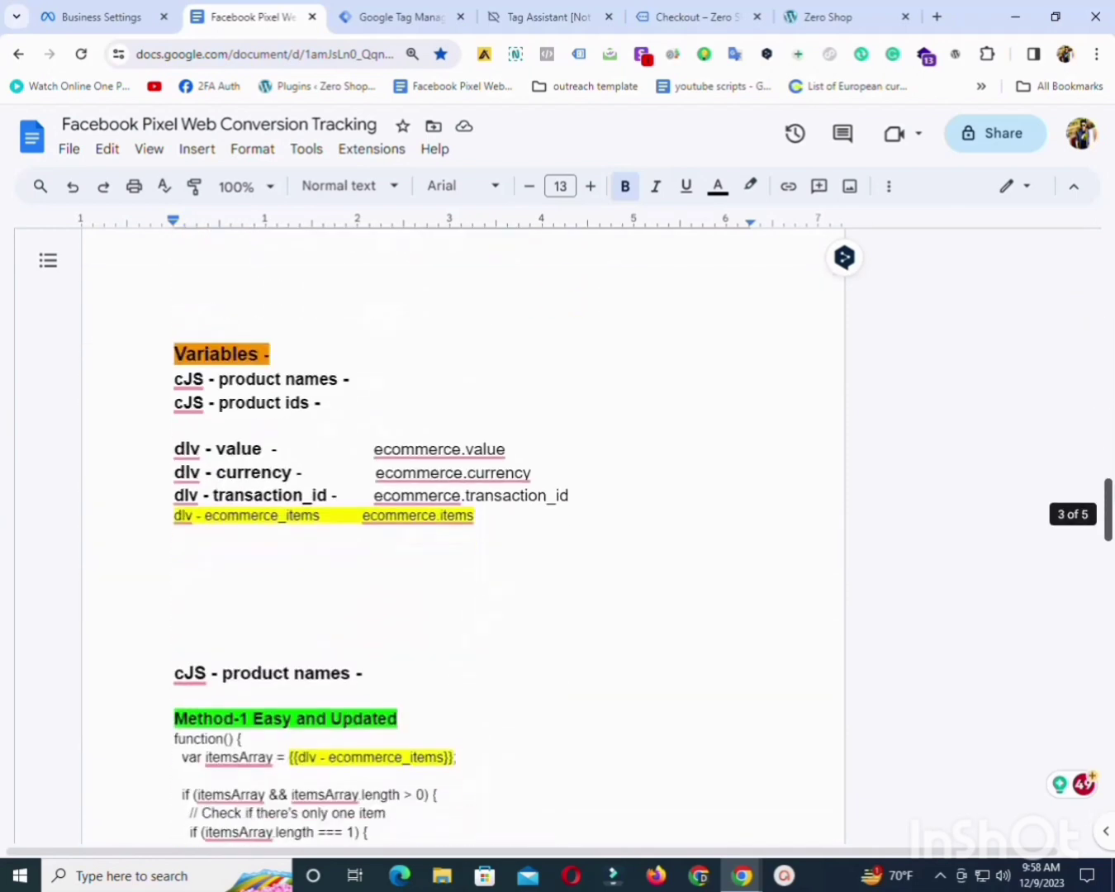
pyautogui.scroll(-5, 508, 401)
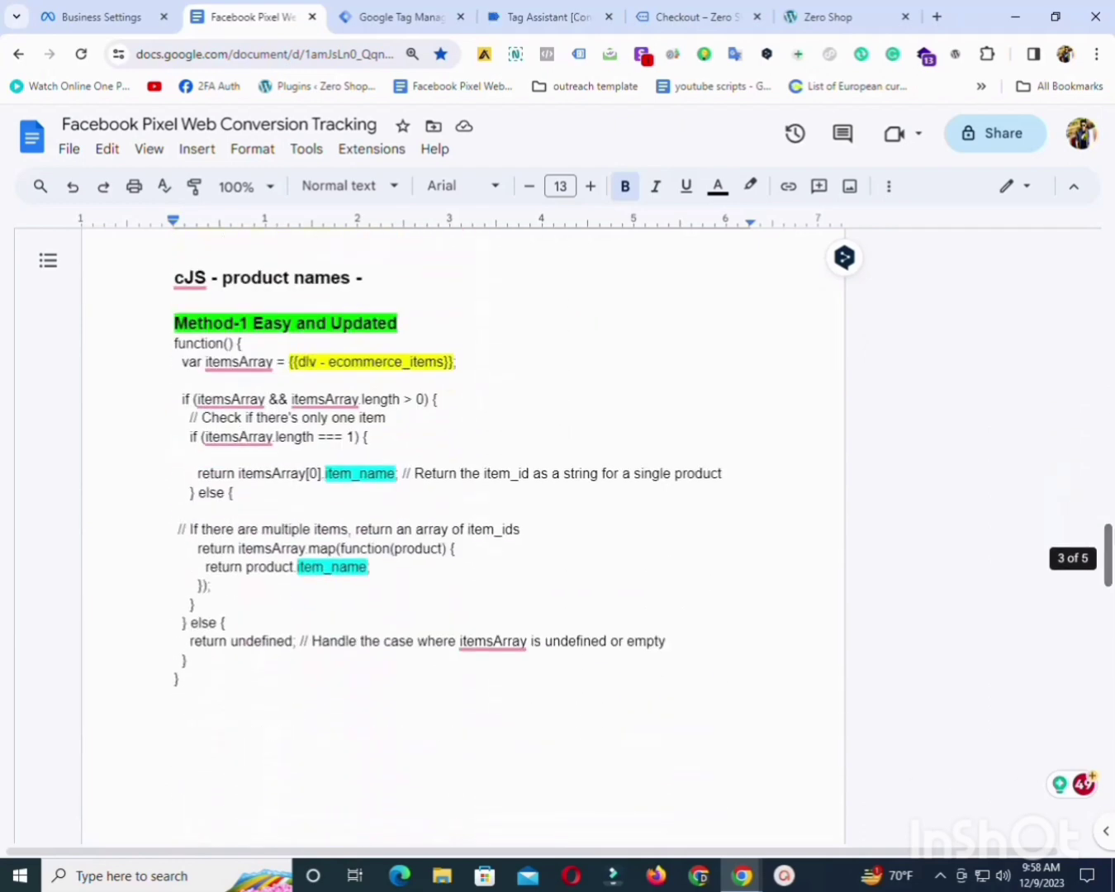
pyautogui.click(376, 11)
pyautogui.click(104, 424)
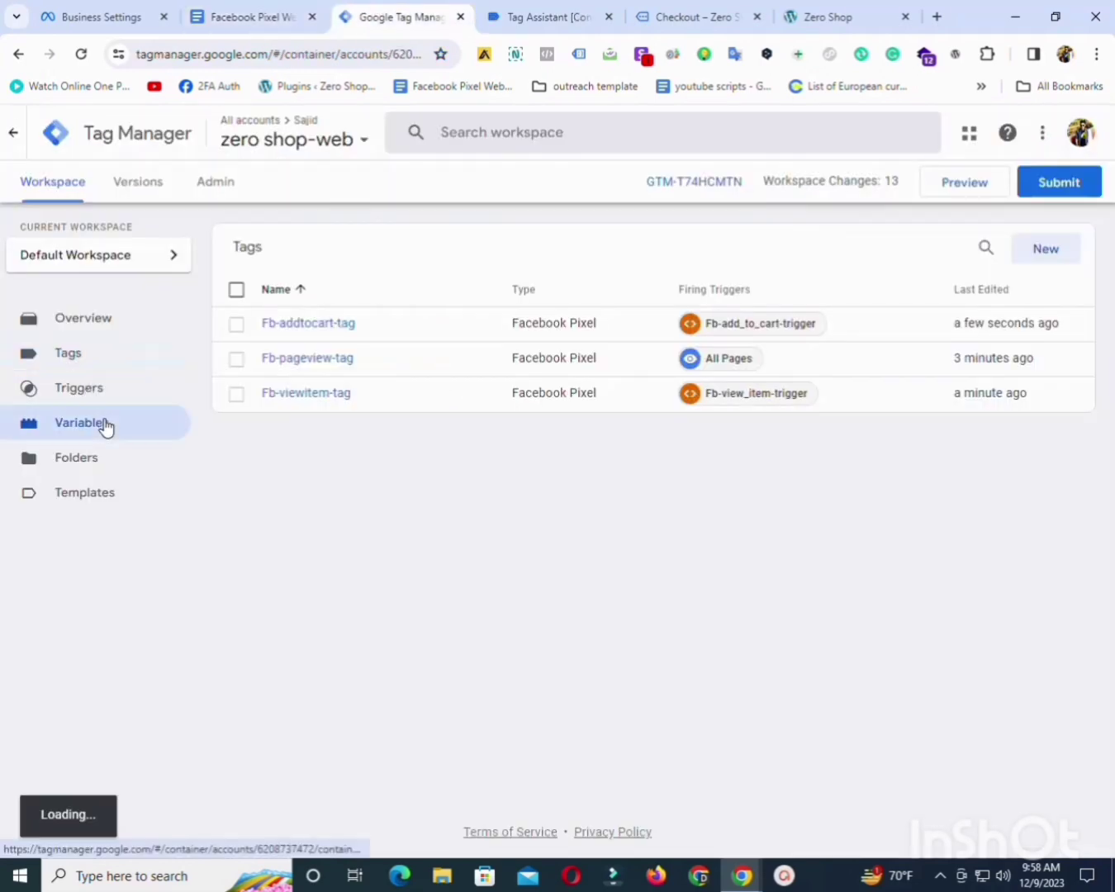
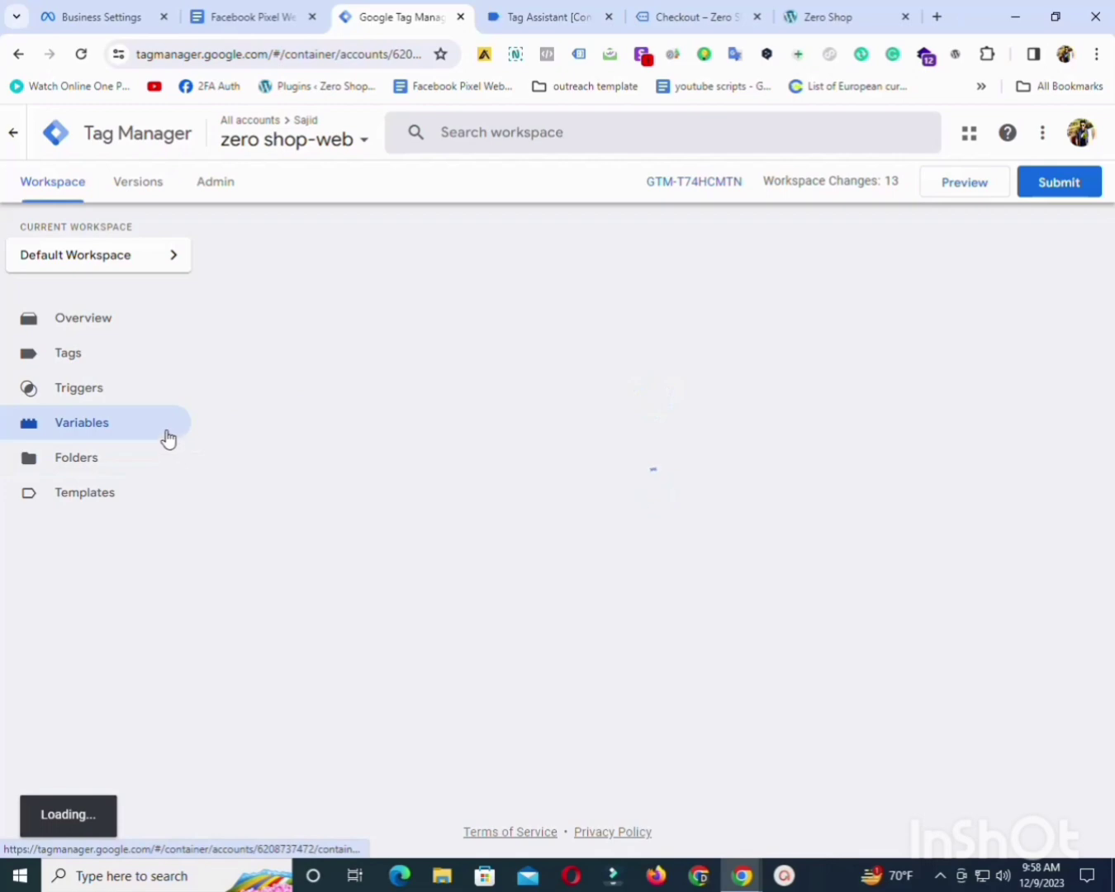
pyautogui.click(1054, 523)
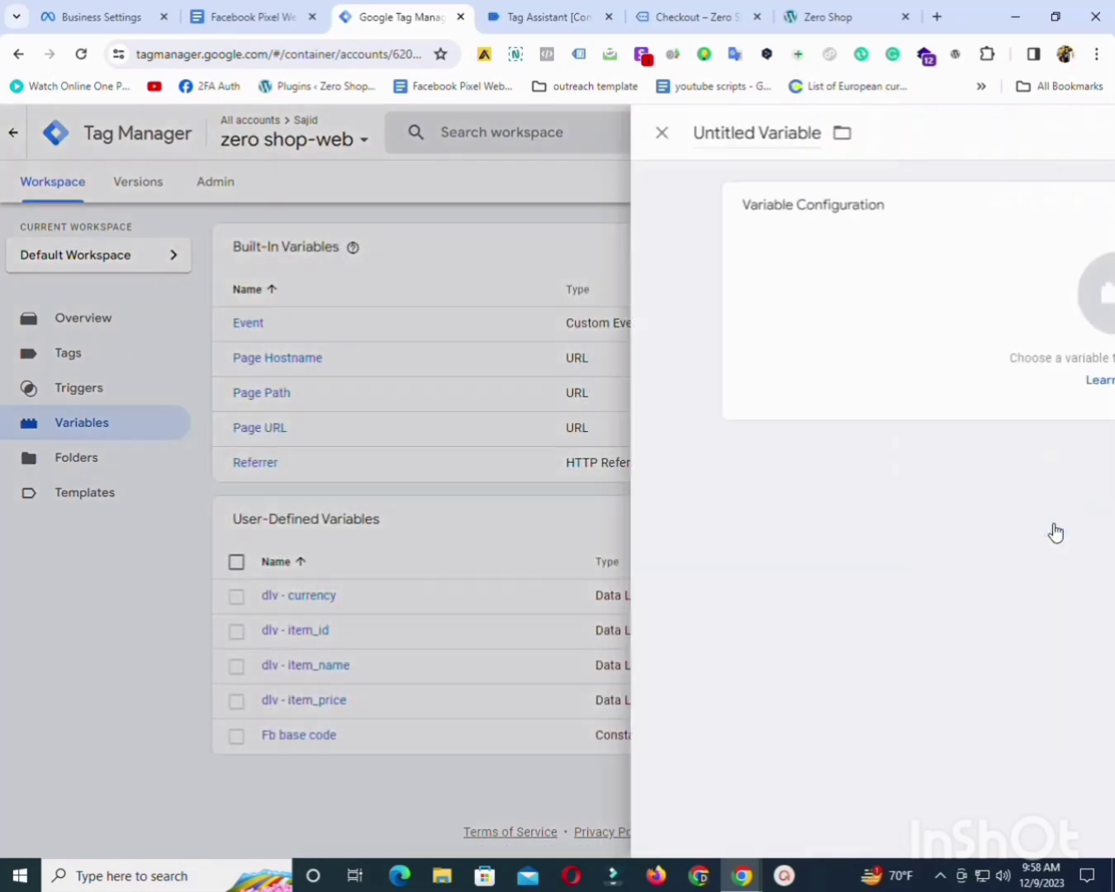
pyautogui.click(505, 304)
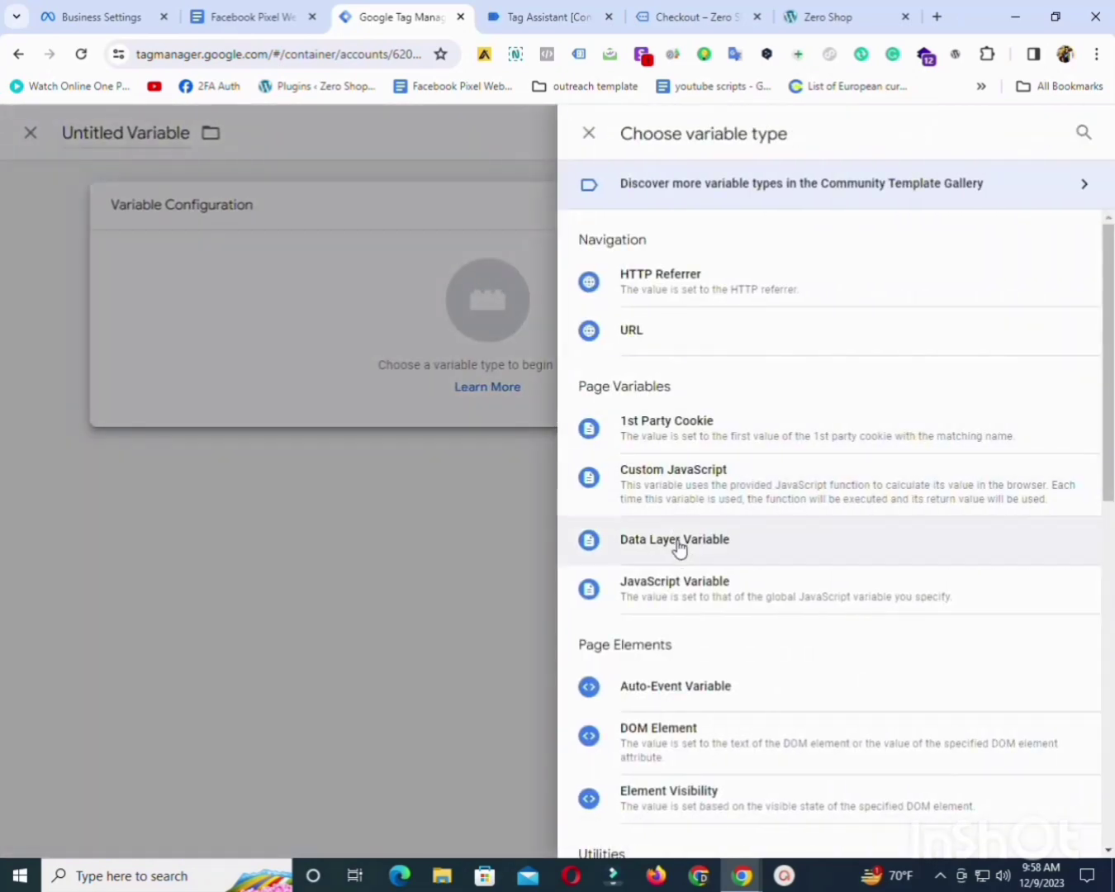
pyautogui.click(665, 496)
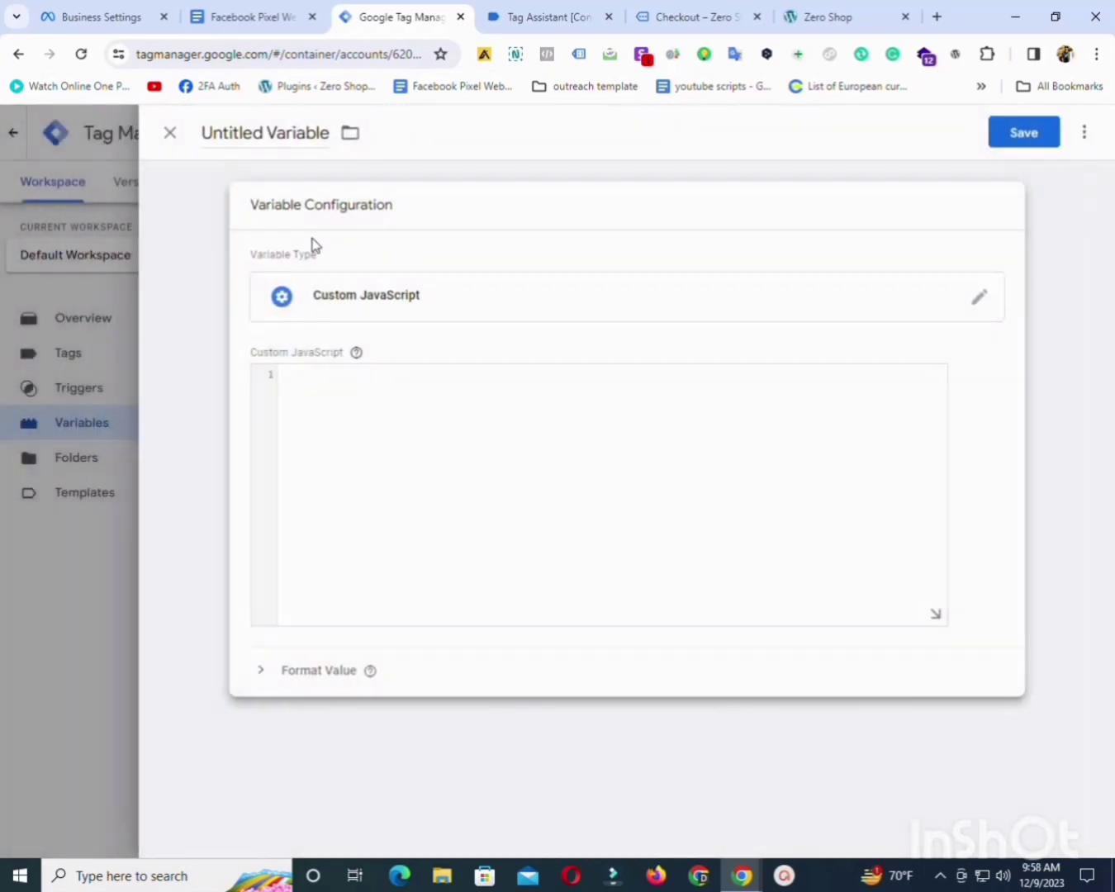
# Copy the name "cJS - product names" from the notes document and use it to name the new variable.
pyautogui.doubleClick(233, 124)
pyautogui.click(252, 15)
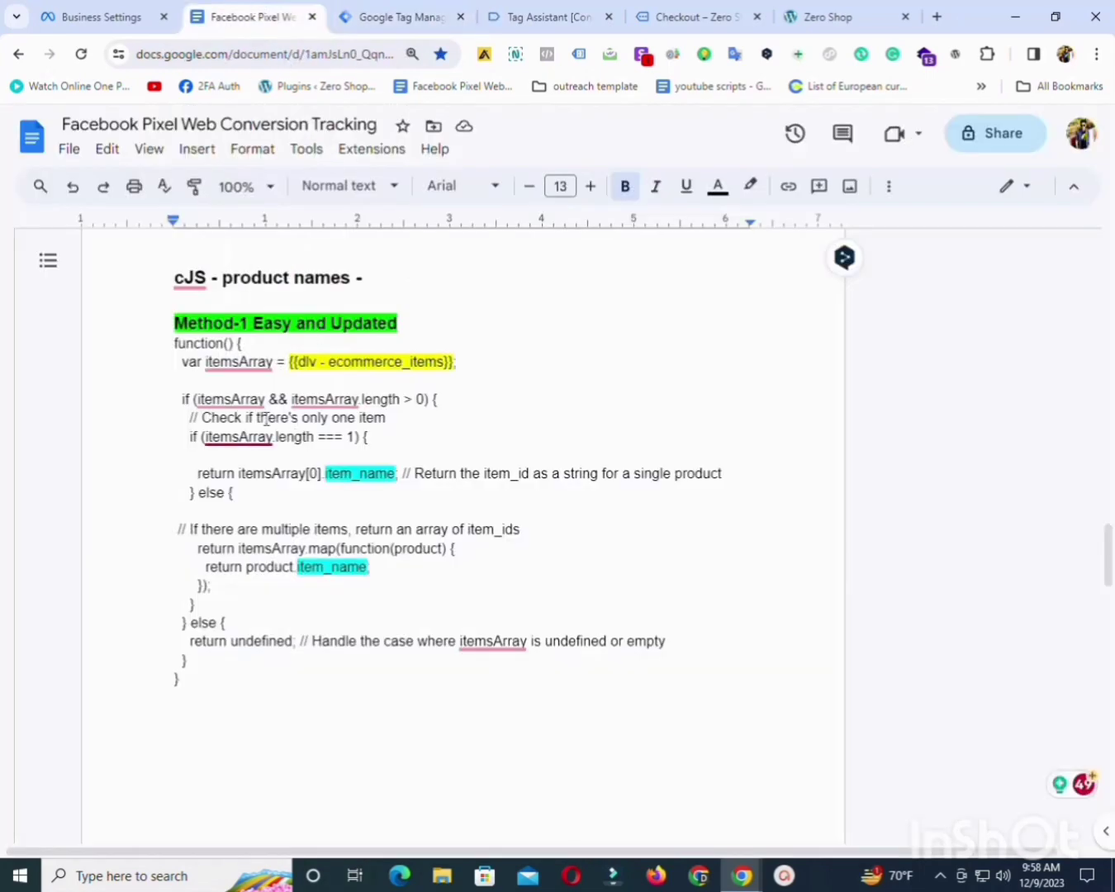
pyautogui.moveTo(166, 278); pyautogui.dragTo(347, 275)
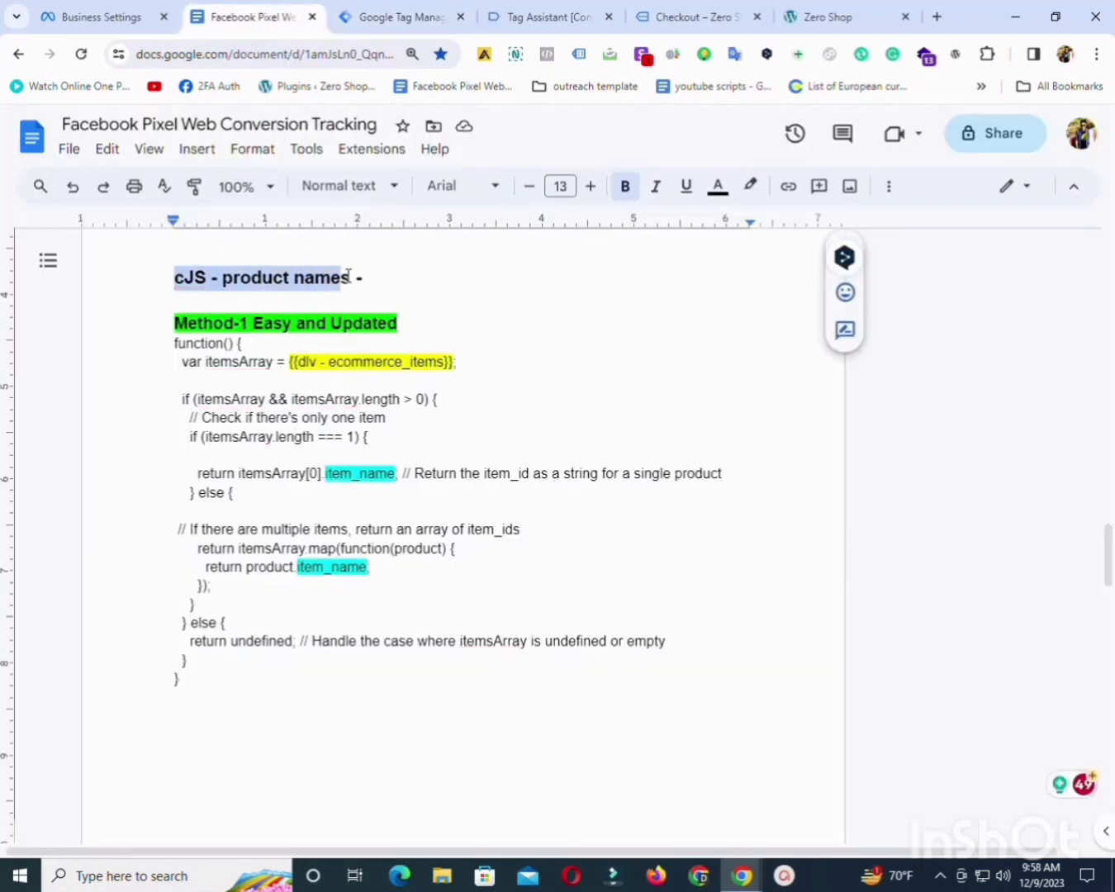
pyautogui.rightClick(294, 281)
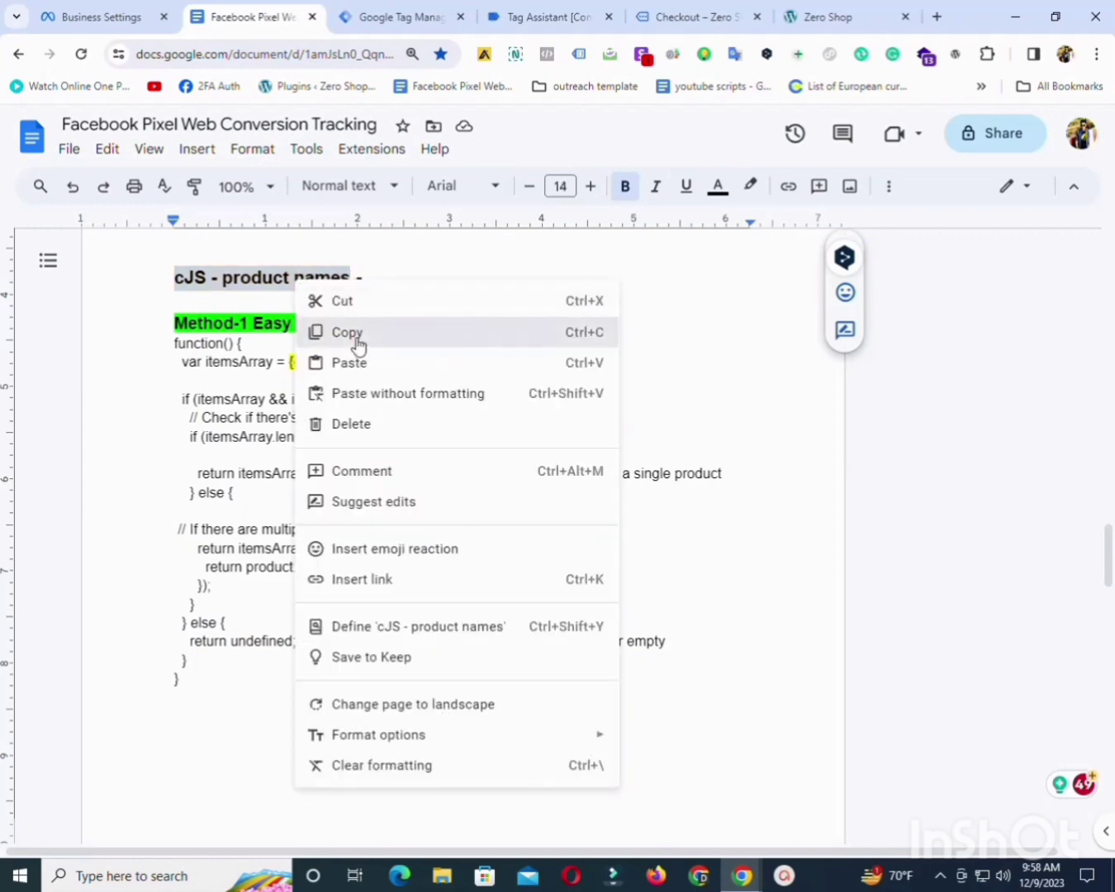
pyautogui.click(361, 334)
pyautogui.click(405, 9)
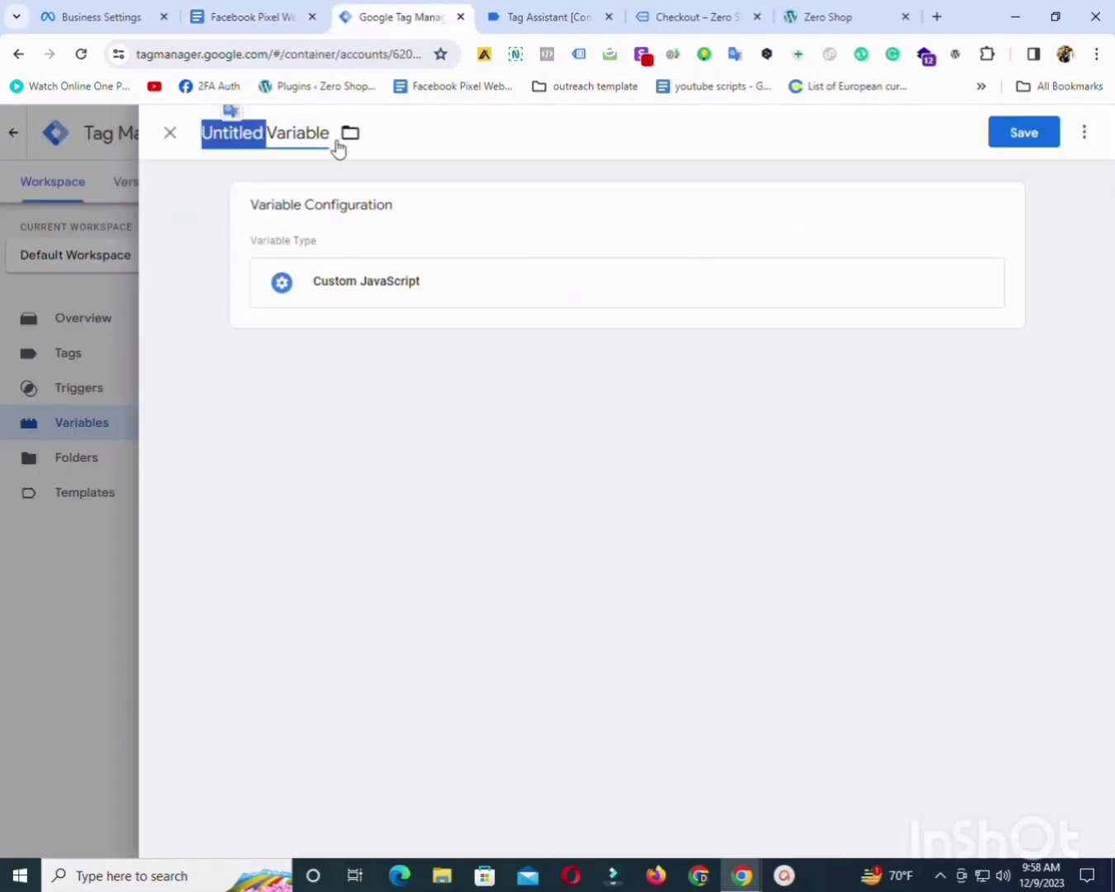
pyautogui.click(278, 135)
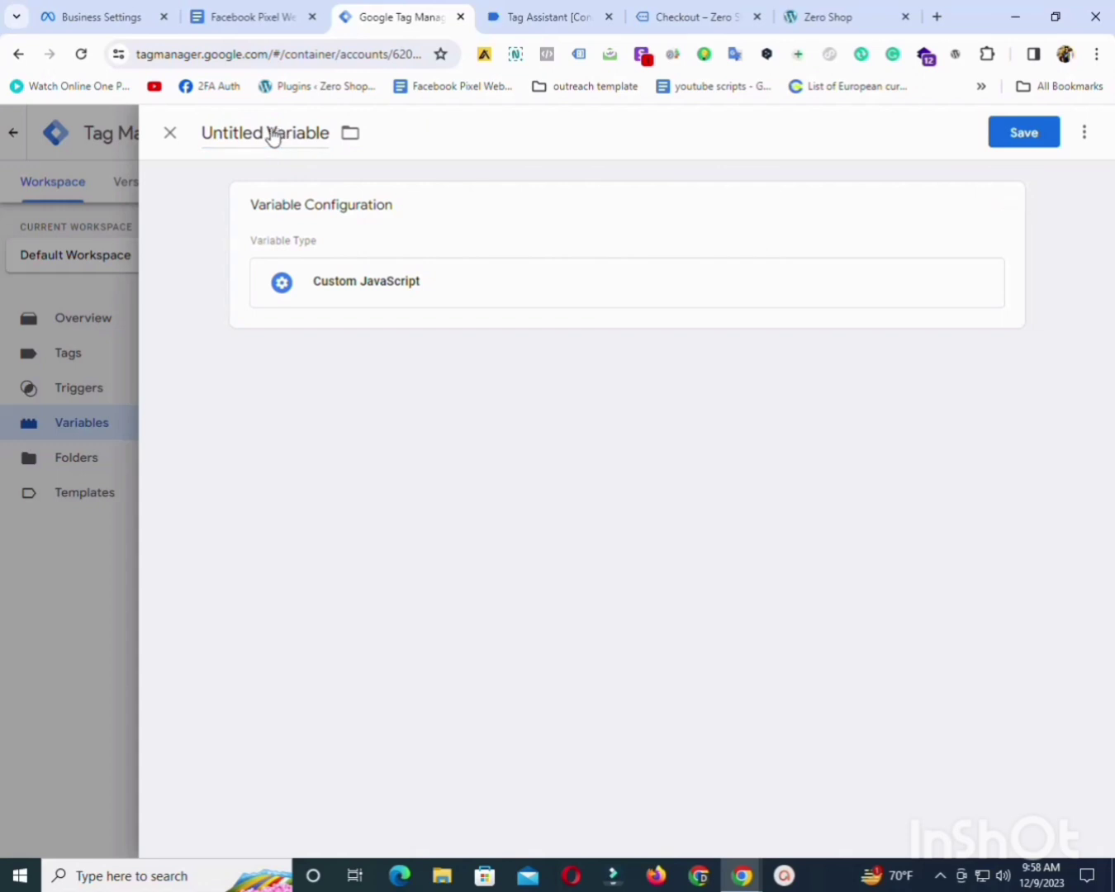
pyautogui.tripleClick(251, 132)
pyautogui.hotkey('ctrl', 'v')
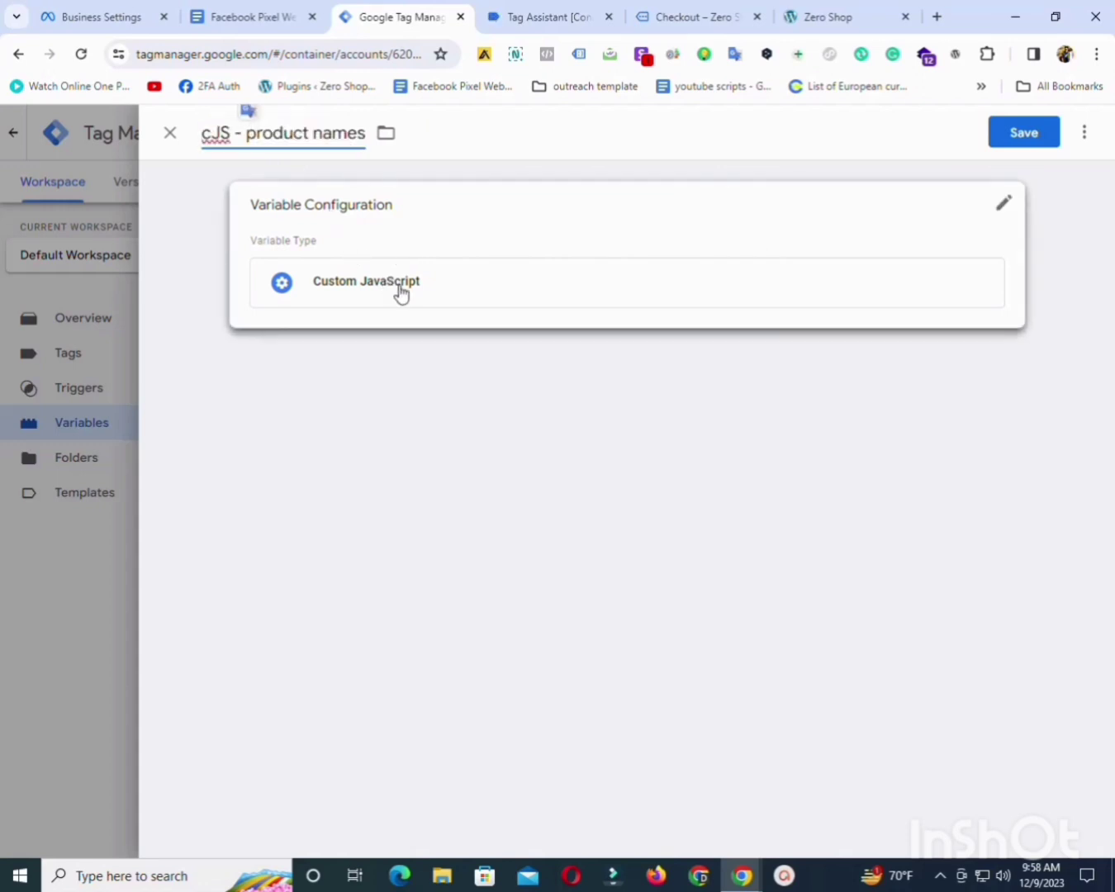
# Copy the Method-1 function returning item_name from the notes into the variable's Custom JavaScript code and save the variable.
pyautogui.click(398, 295)
pyautogui.click(240, 15)
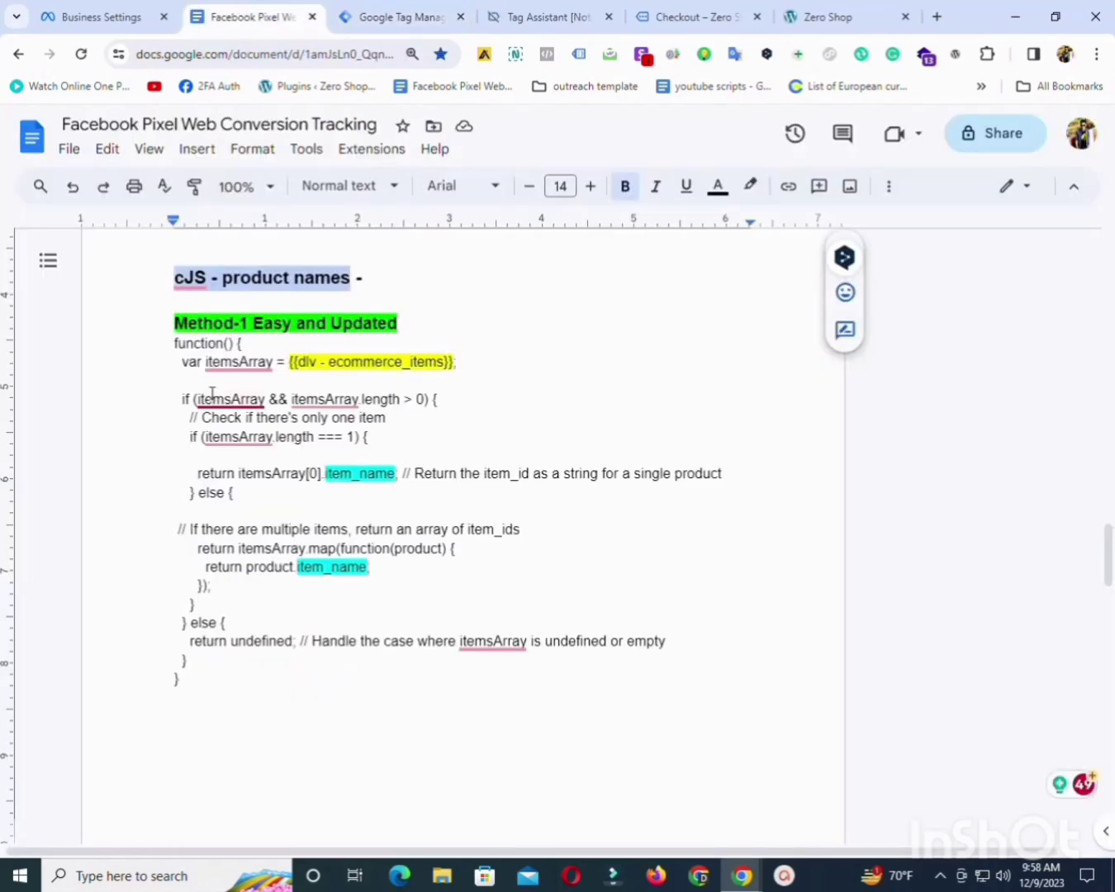
pyautogui.click(170, 347)
pyautogui.moveTo(177, 347); pyautogui.dragTo(323, 682)
pyautogui.rightClick(317, 433)
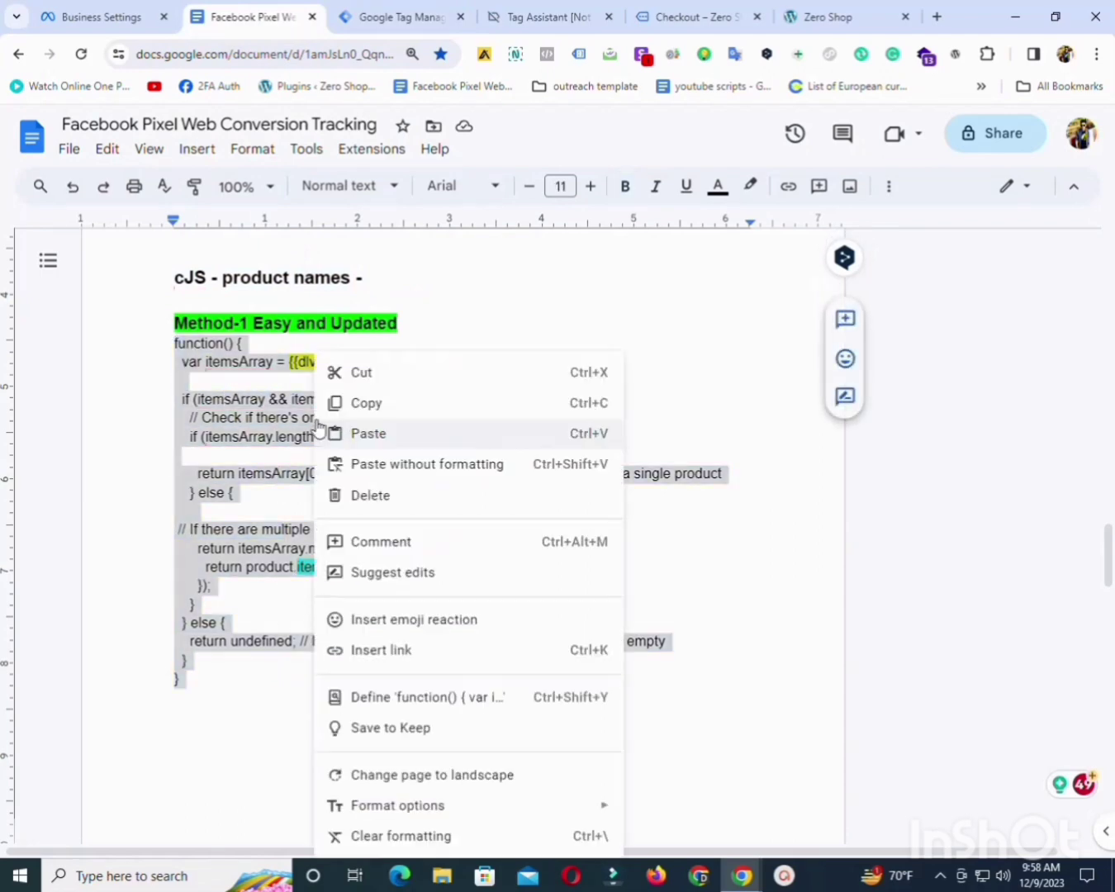
pyautogui.click(368, 401)
pyautogui.click(388, 7)
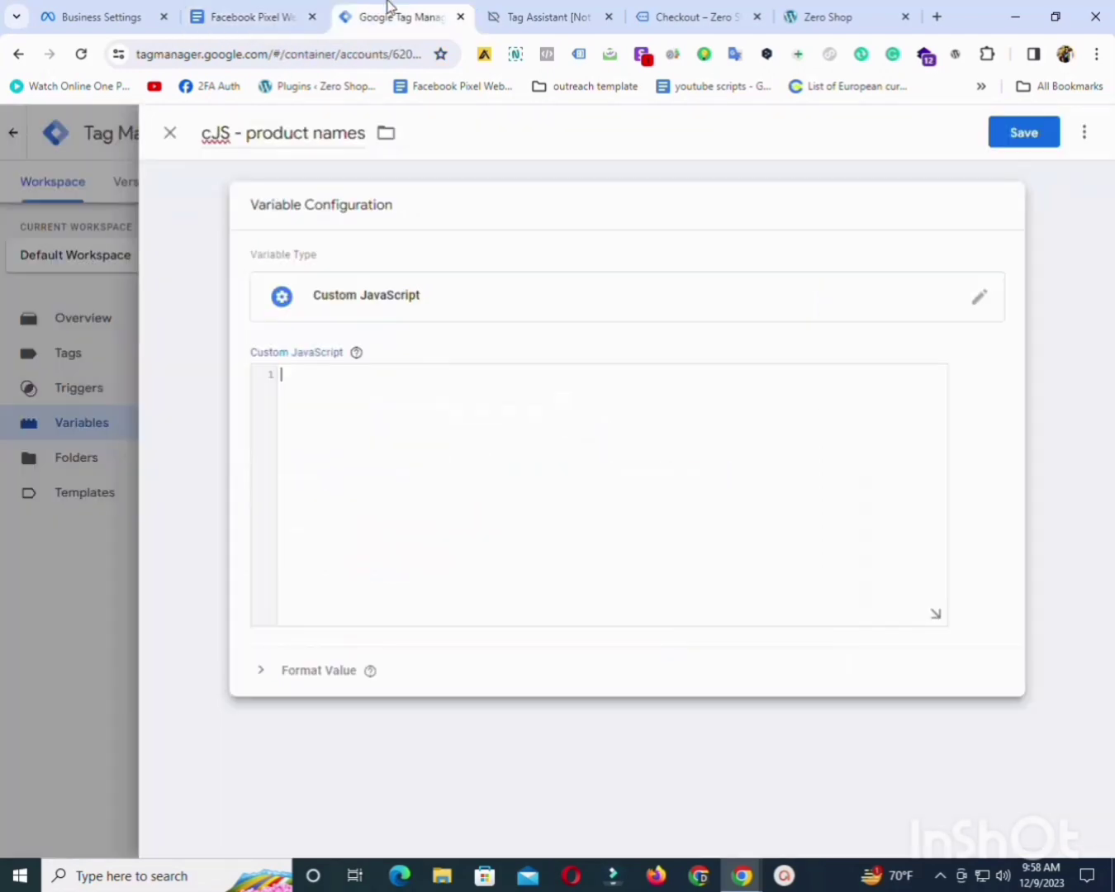
pyautogui.click(347, 406)
pyautogui.hotkey('ctrl', 'v')
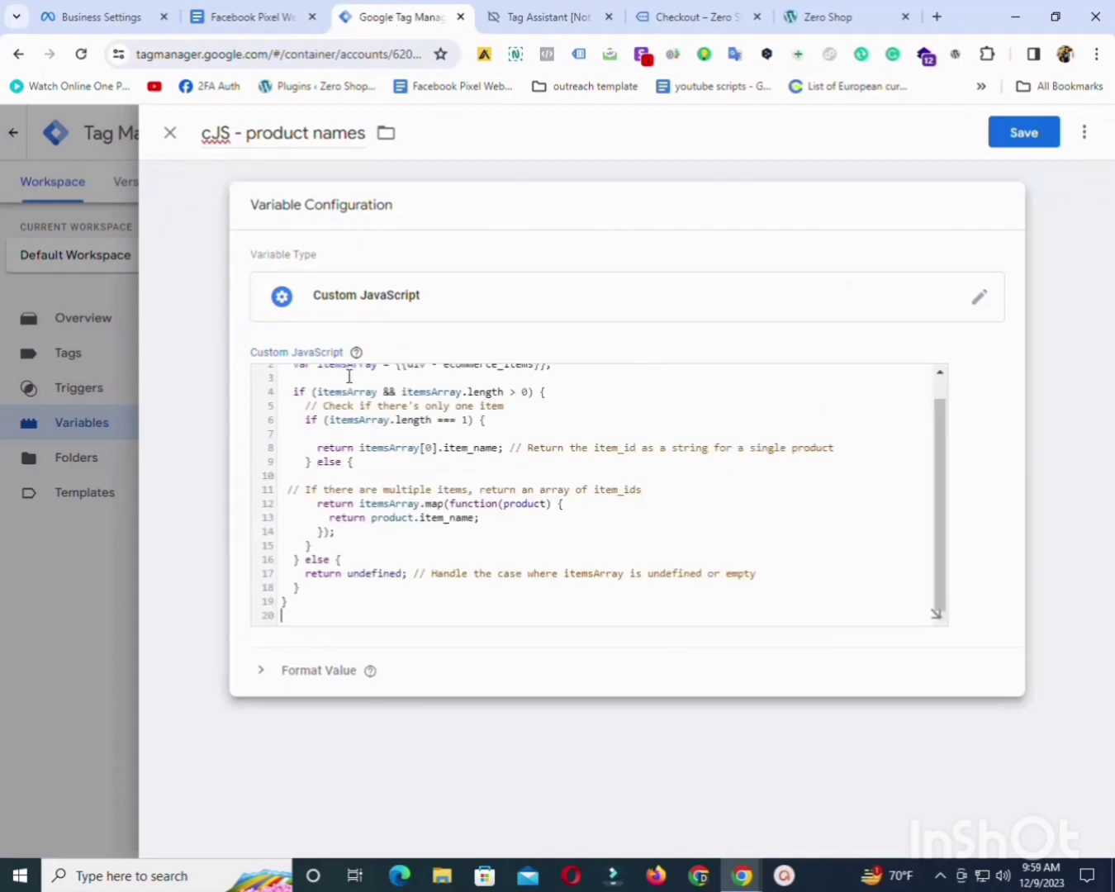
pyautogui.click(1022, 132)
# Create another Custom JavaScript variable named "cJS - product ids", copying the name from the notes document.
pyautogui.click(247, 17)
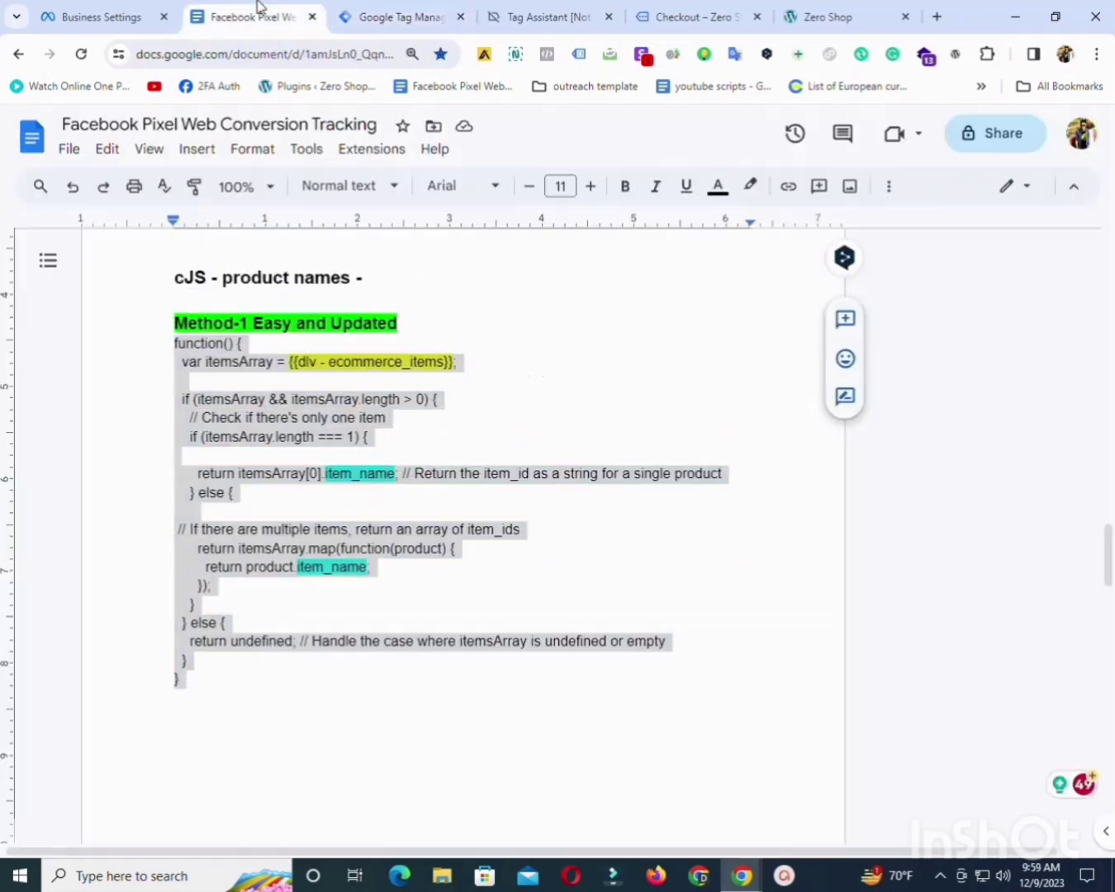
pyautogui.moveTo(1108, 564); pyautogui.dragTo(1107, 646)
pyautogui.moveTo(153, 351); pyautogui.dragTo(322, 354)
pyautogui.rightClick(320, 355)
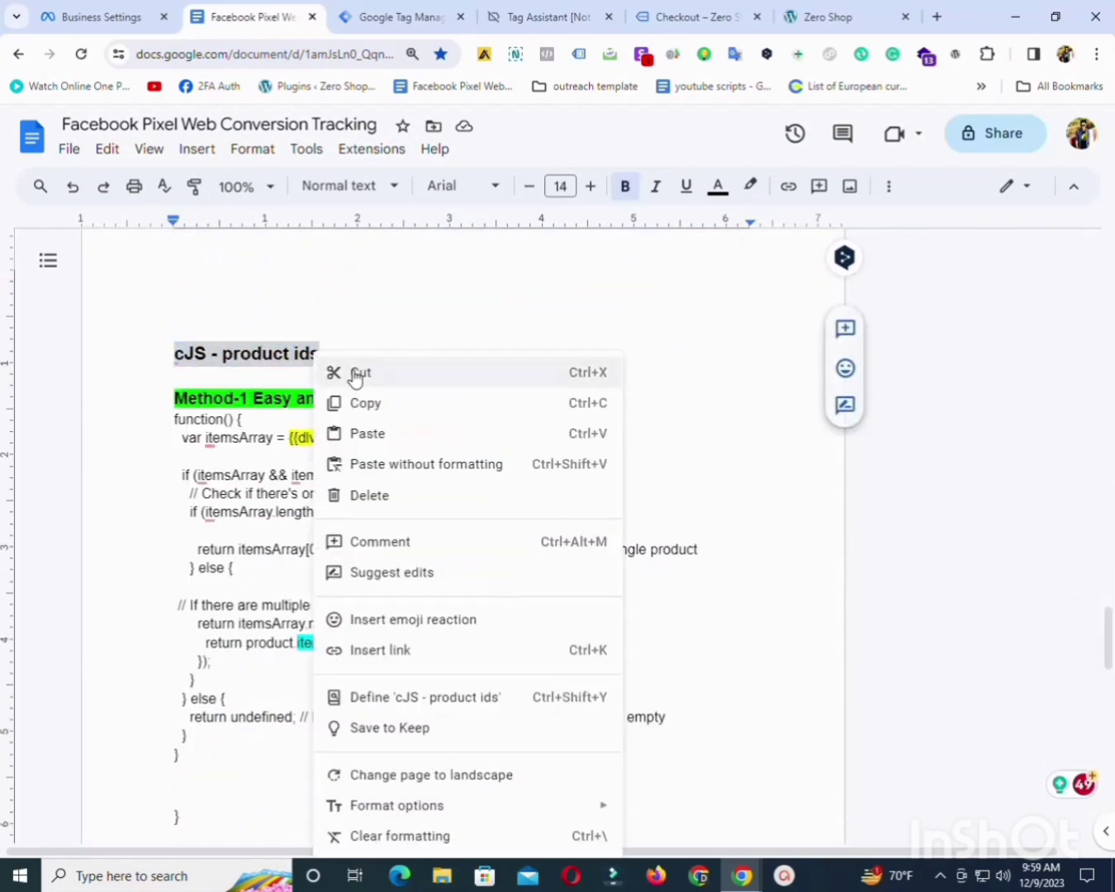
pyautogui.click(357, 402)
pyautogui.click(390, 10)
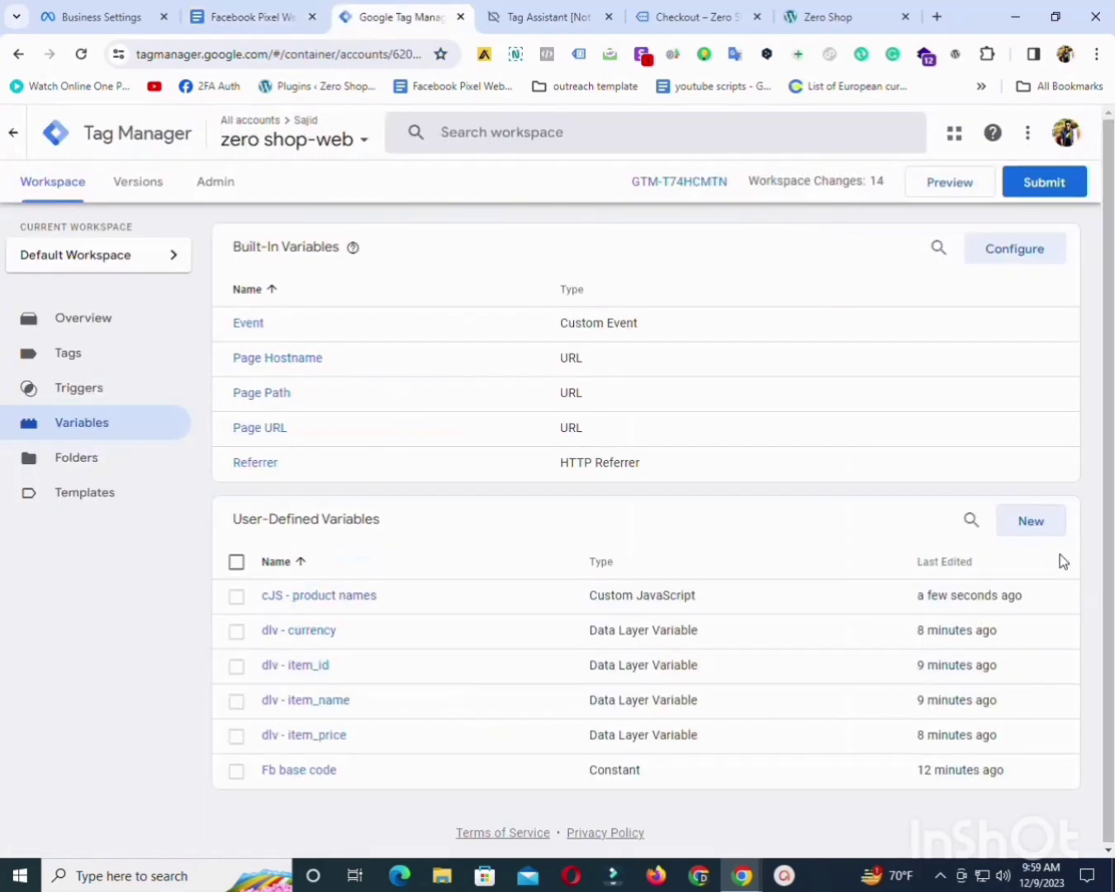
pyautogui.click(1038, 528)
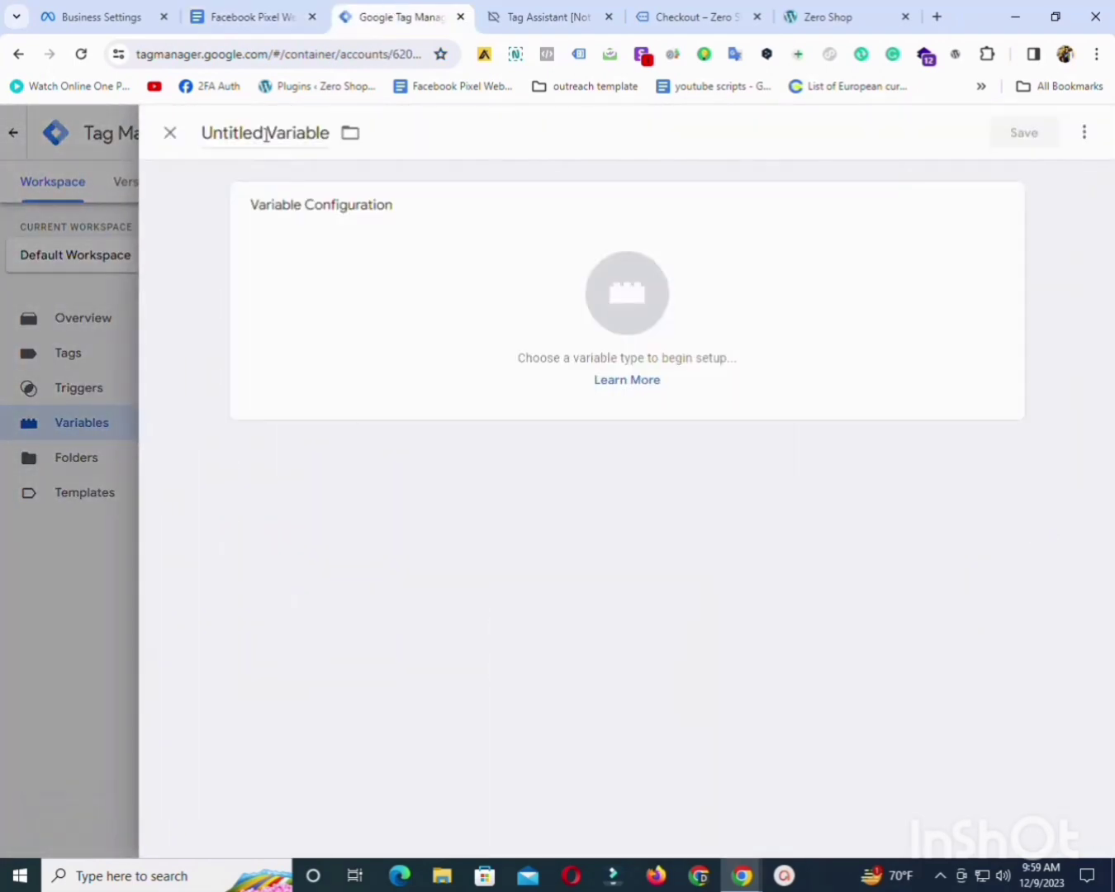
pyautogui.click(265, 131)
pyautogui.hotkey('ctrl', 'v')
pyautogui.click(427, 277)
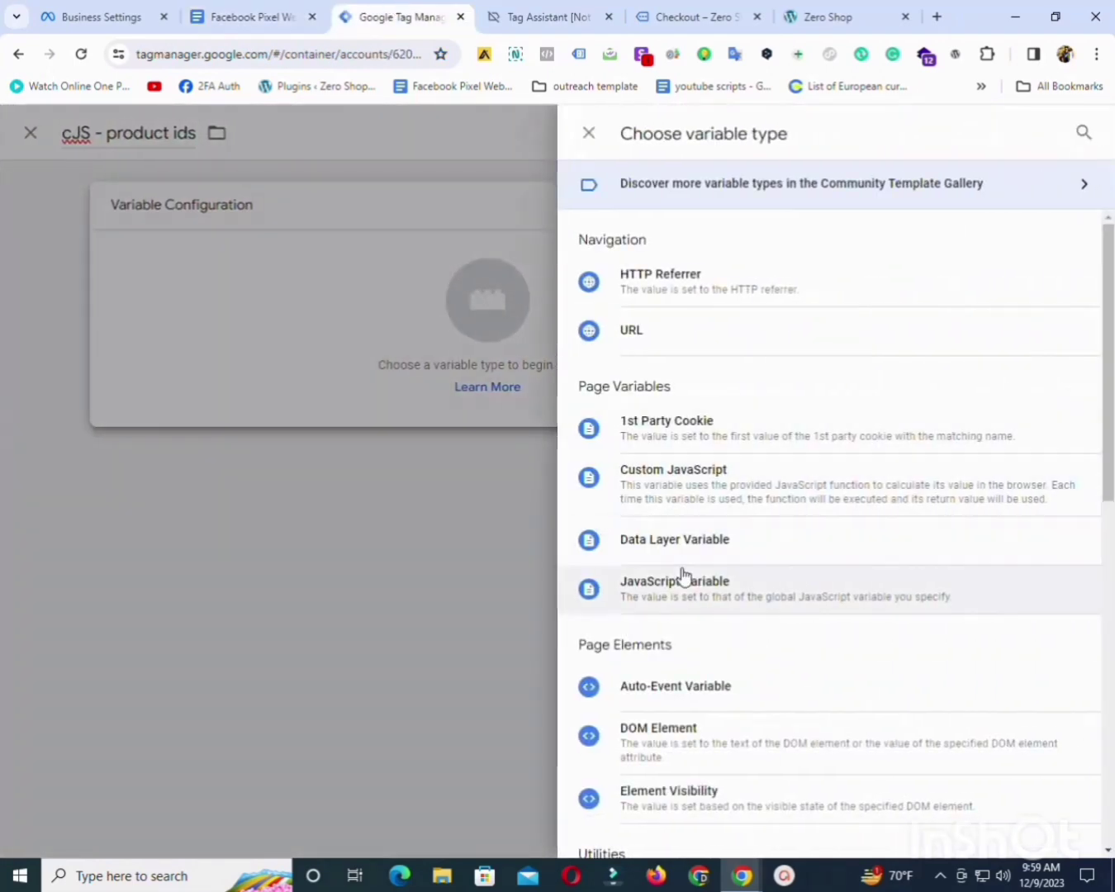
pyautogui.click(692, 488)
# Fill the cJS - product ids variable with the Method-1 function returning item_id from the notes and save it.
pyautogui.click(265, 12)
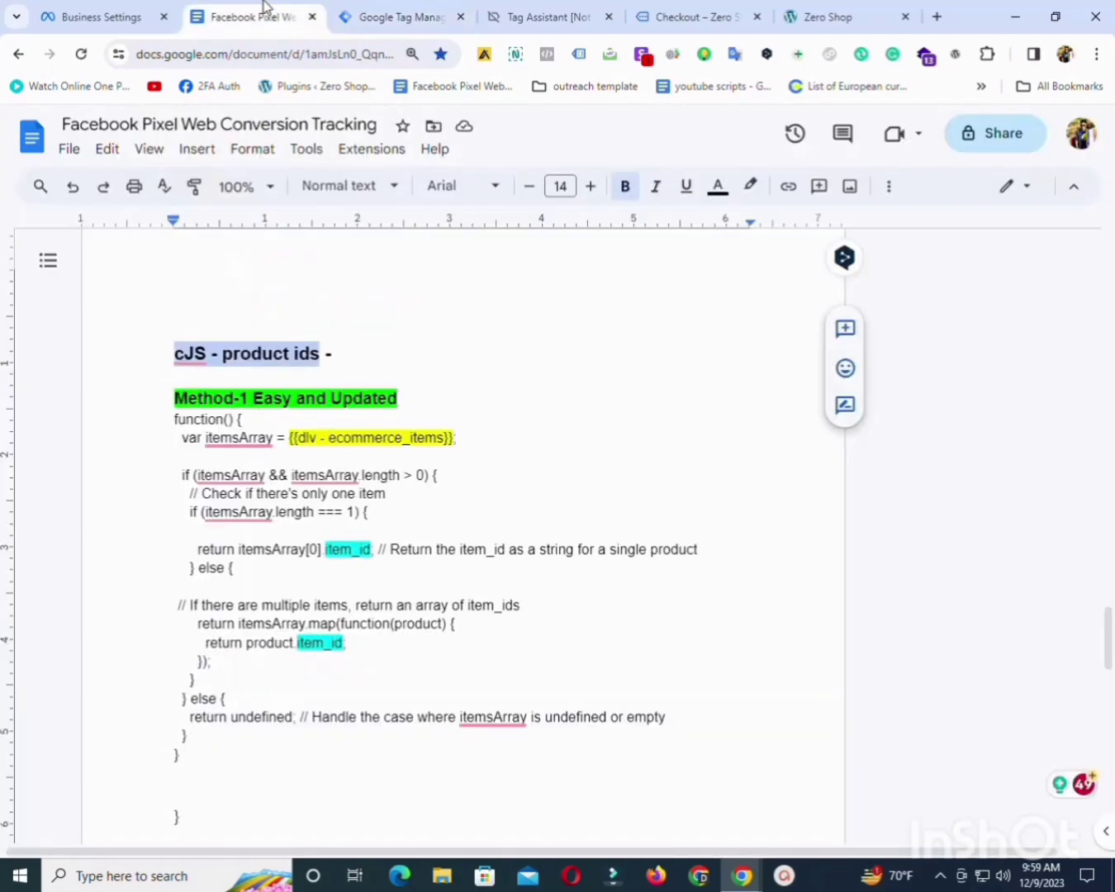
pyautogui.moveTo(171, 425); pyautogui.dragTo(309, 773)
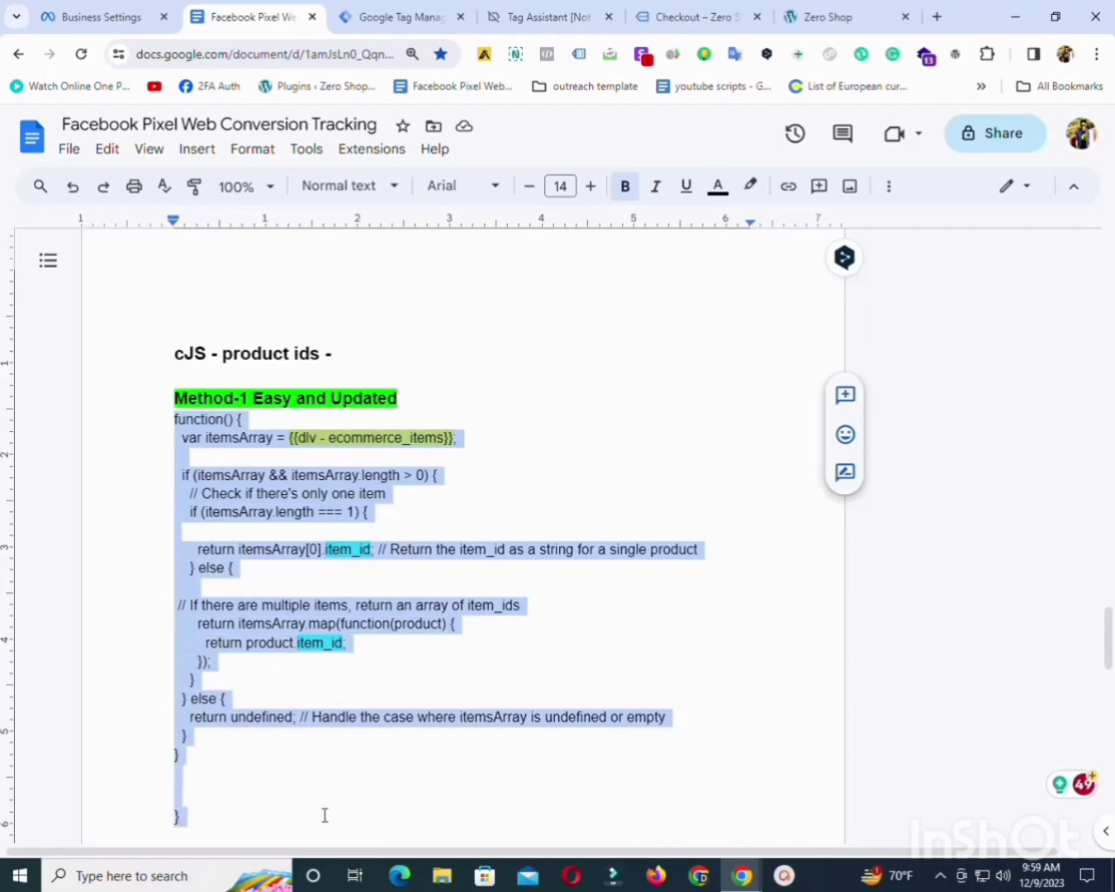
pyautogui.rightClick(278, 596)
pyautogui.click(328, 403)
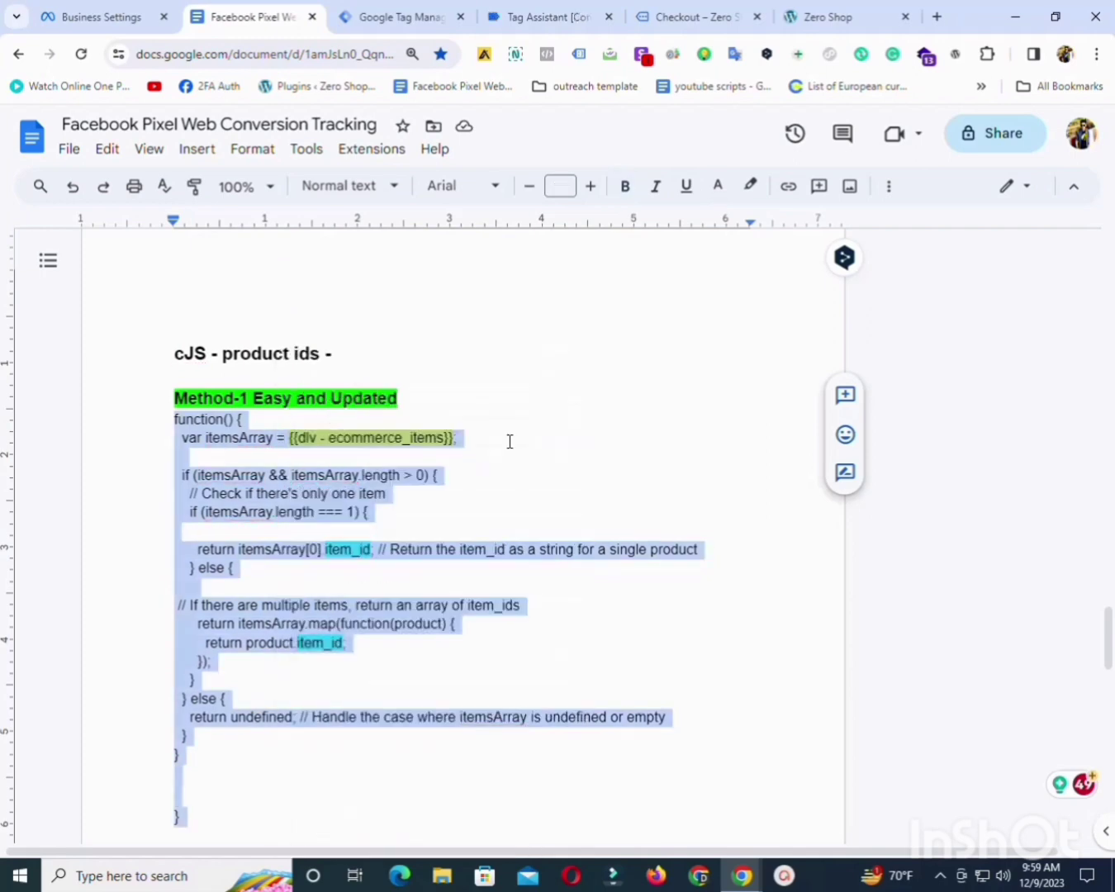
pyautogui.scroll(-2, 1107, 640)
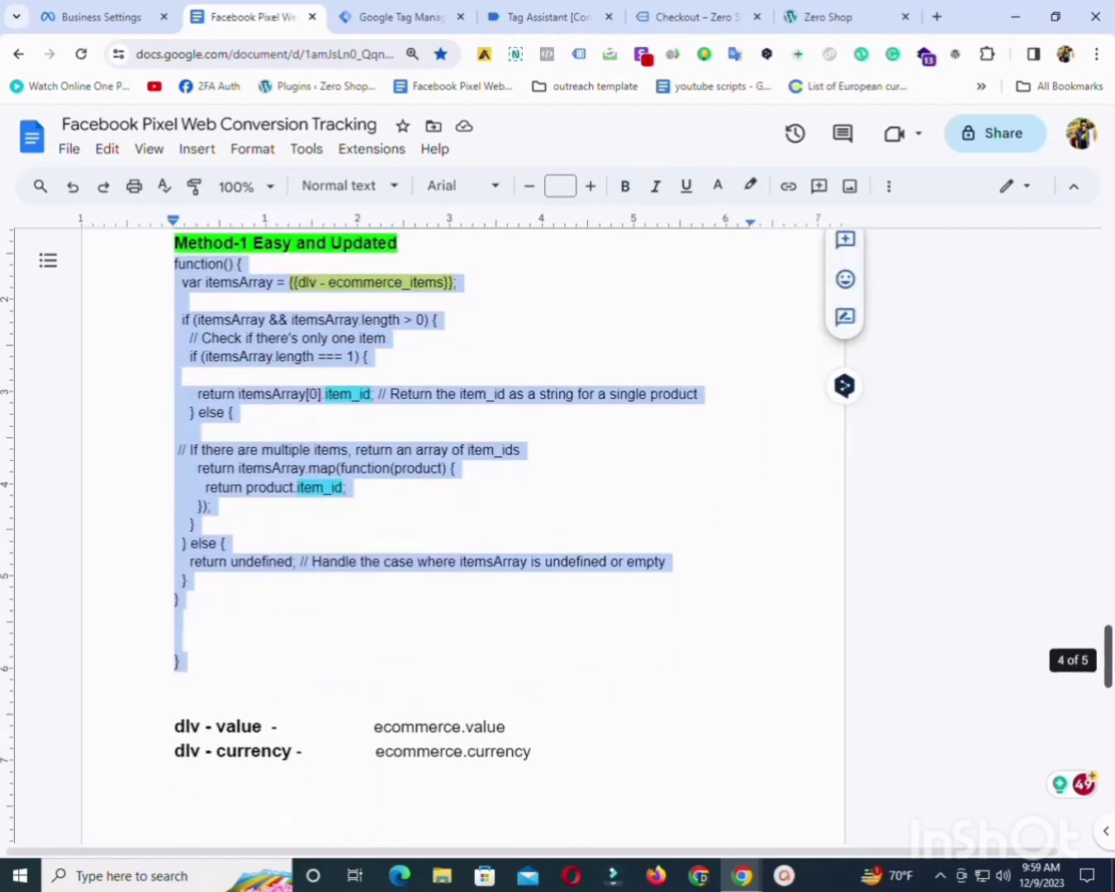
pyautogui.click(403, 13)
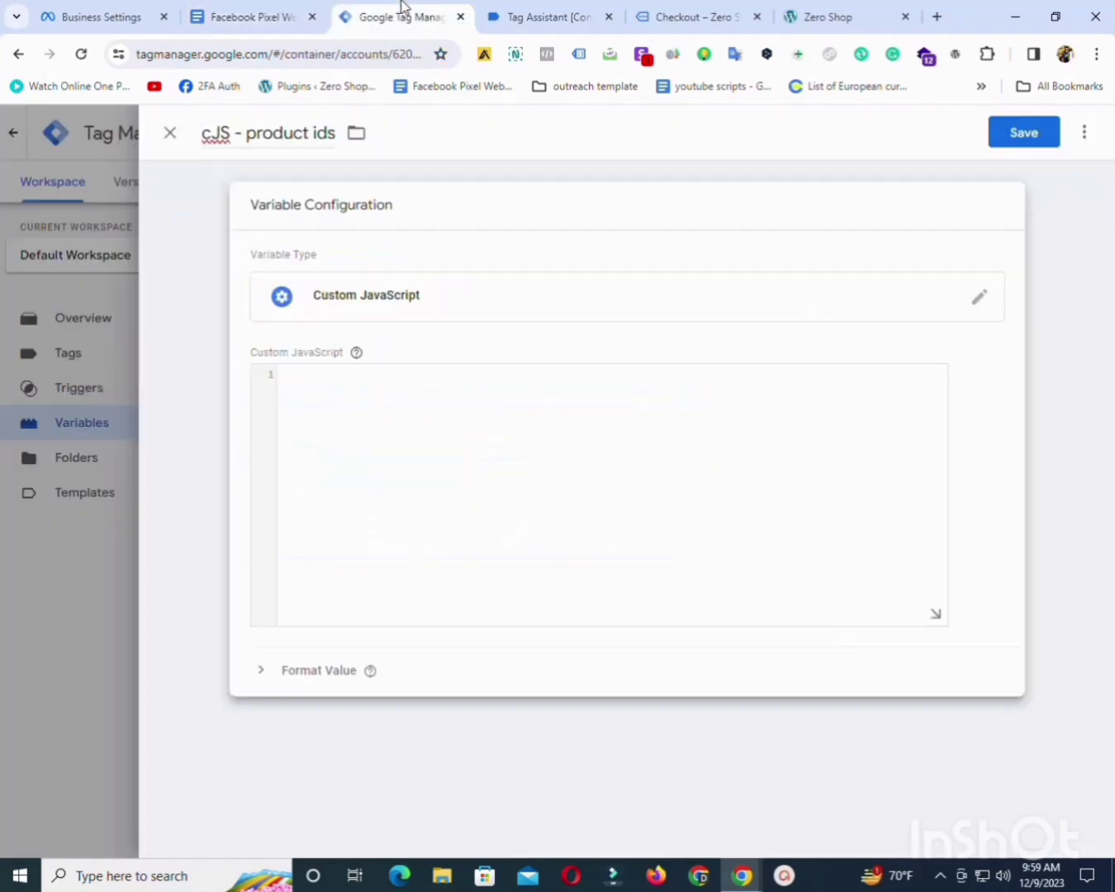
pyautogui.hotkey('ctrl', 'v')
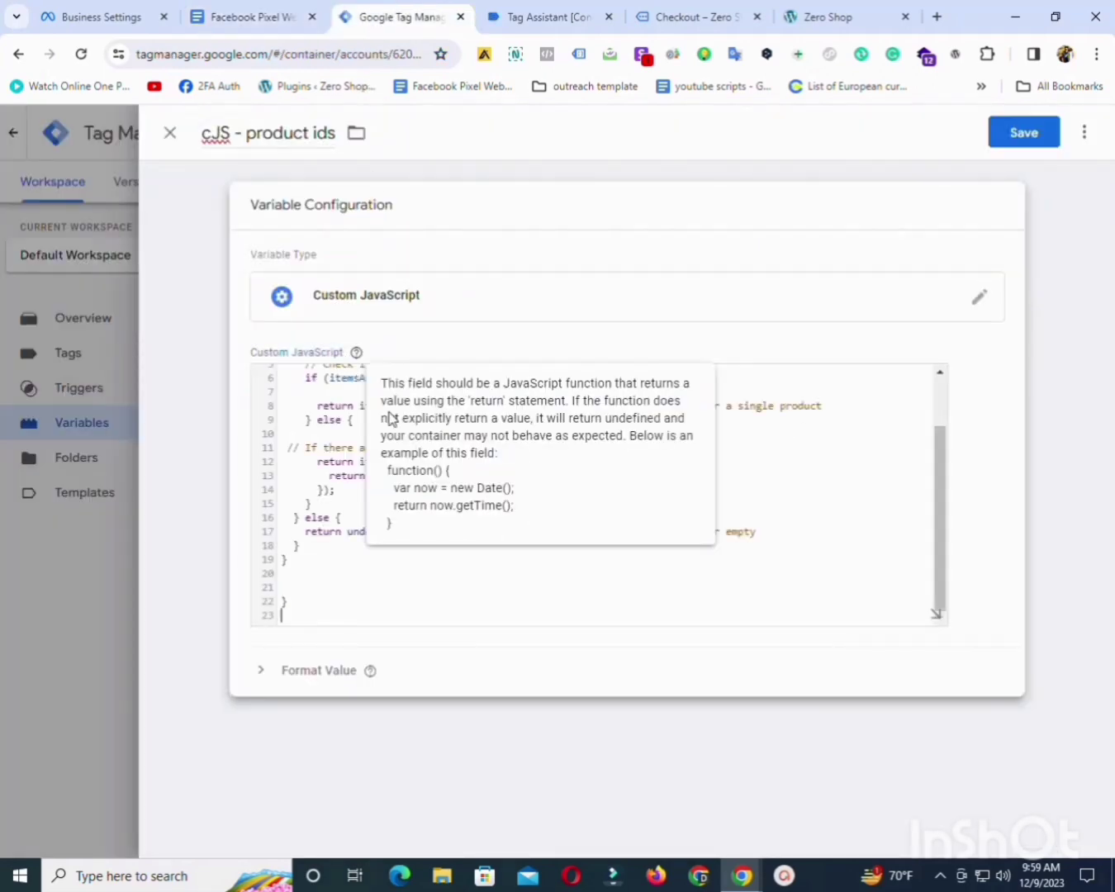
pyautogui.scroll(2, 943, 508)
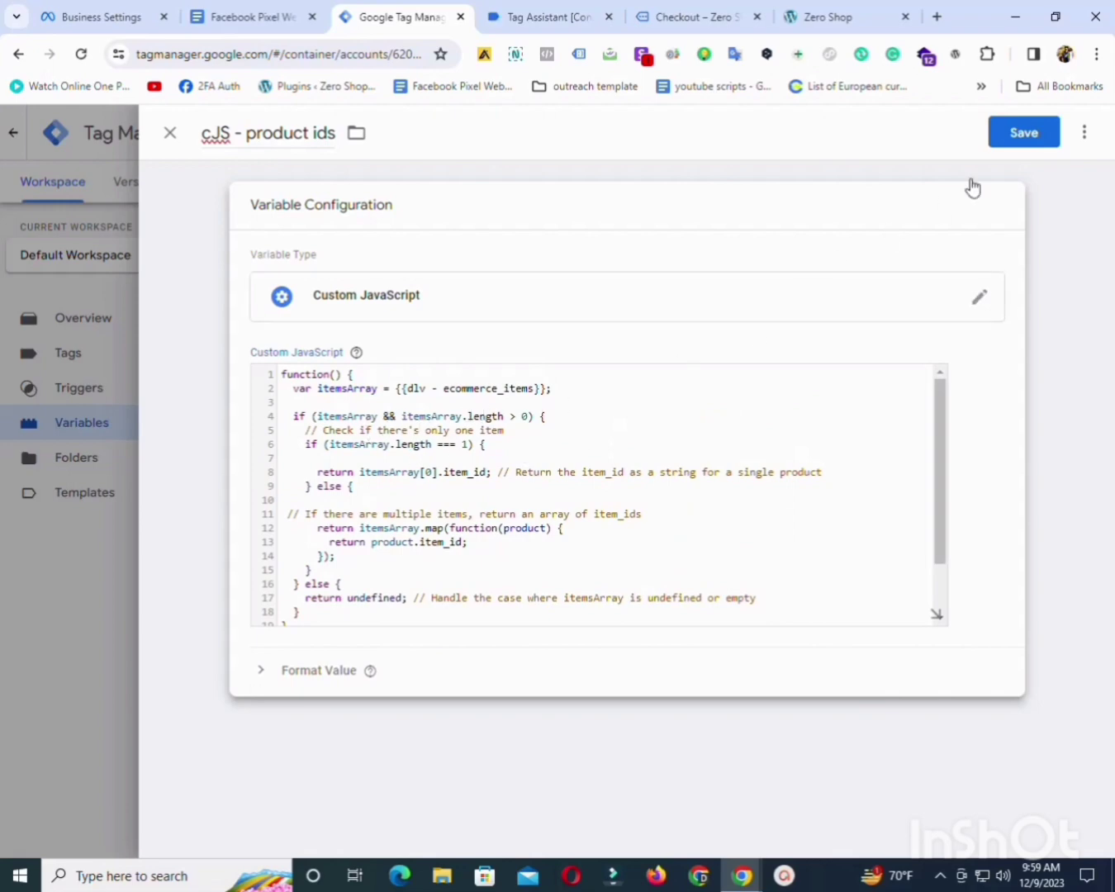
pyautogui.click(1023, 133)
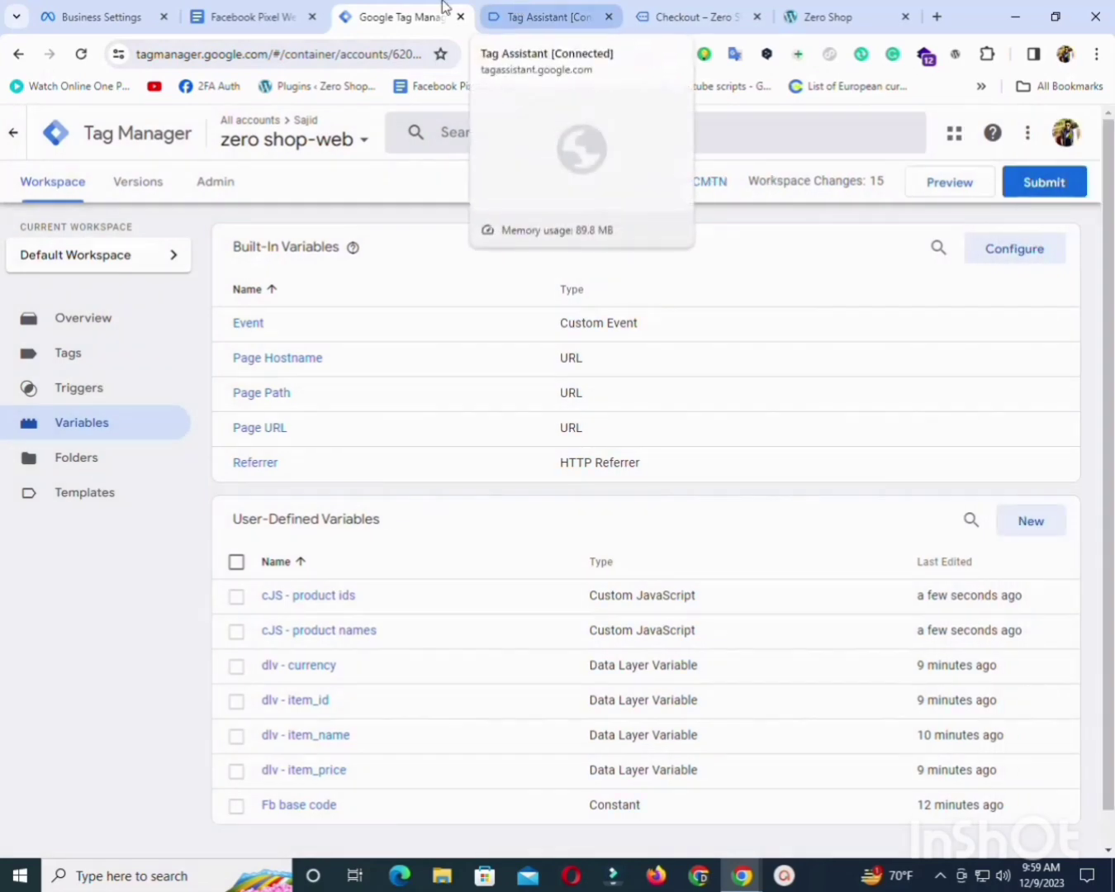
# Copy the name "dlv - value" from the notes document and create a new Tag Manager variable with that name.
pyautogui.click(270, 10)
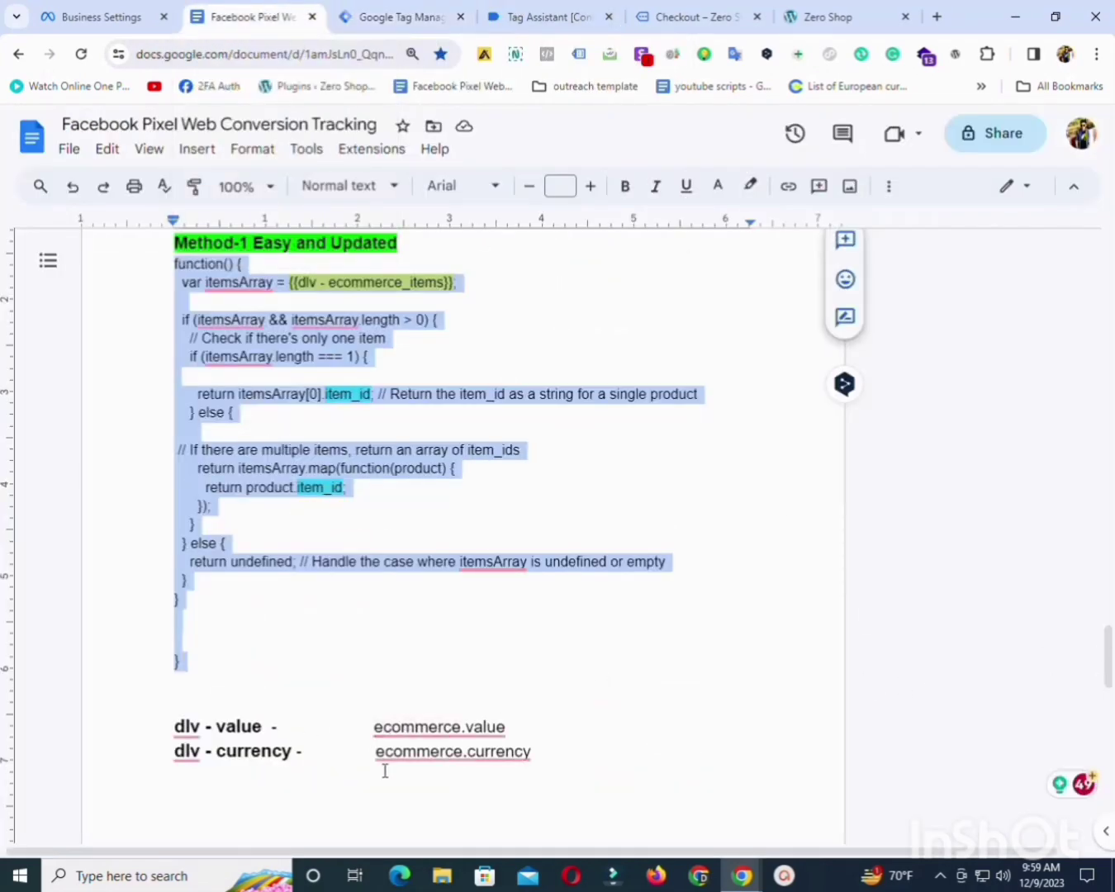
pyautogui.moveTo(167, 738); pyautogui.dragTo(260, 729)
pyautogui.rightClick(232, 726)
pyautogui.click(295, 267)
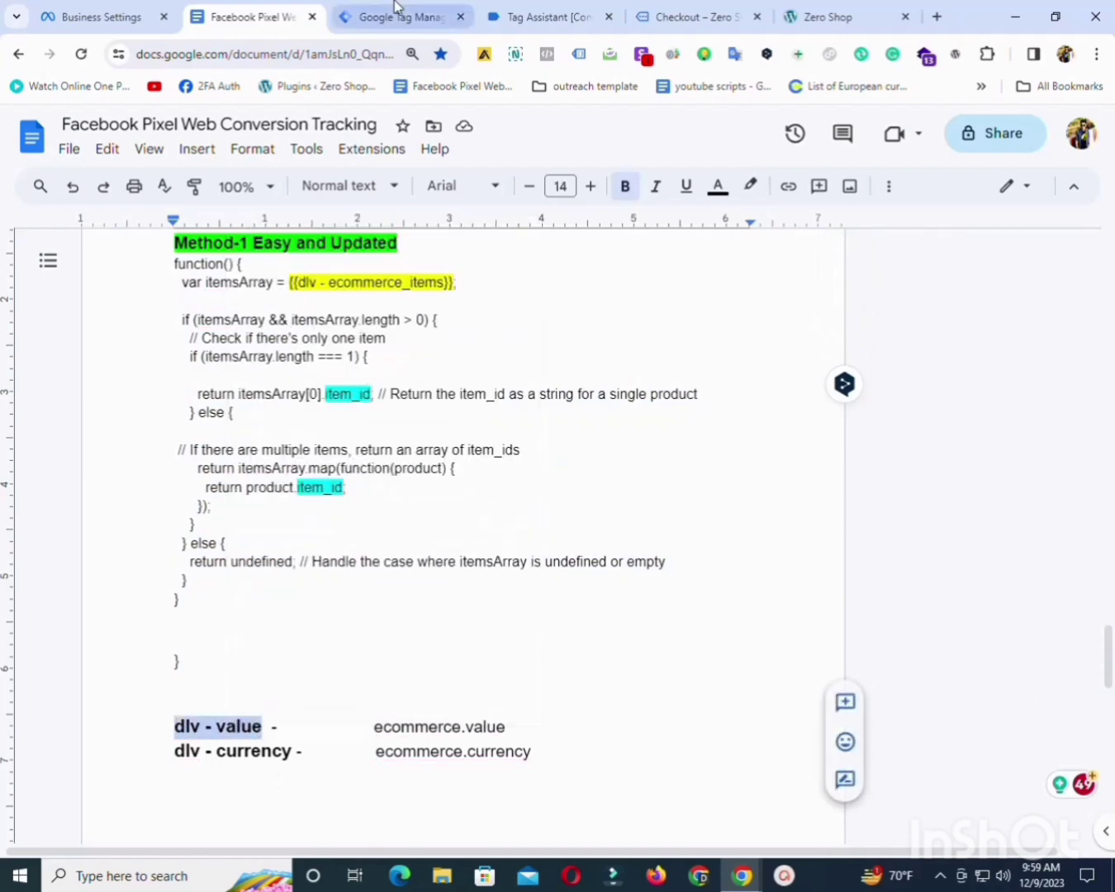
pyautogui.click(394, 8)
pyautogui.scroll(-1, 1020, 553)
pyautogui.click(1043, 486)
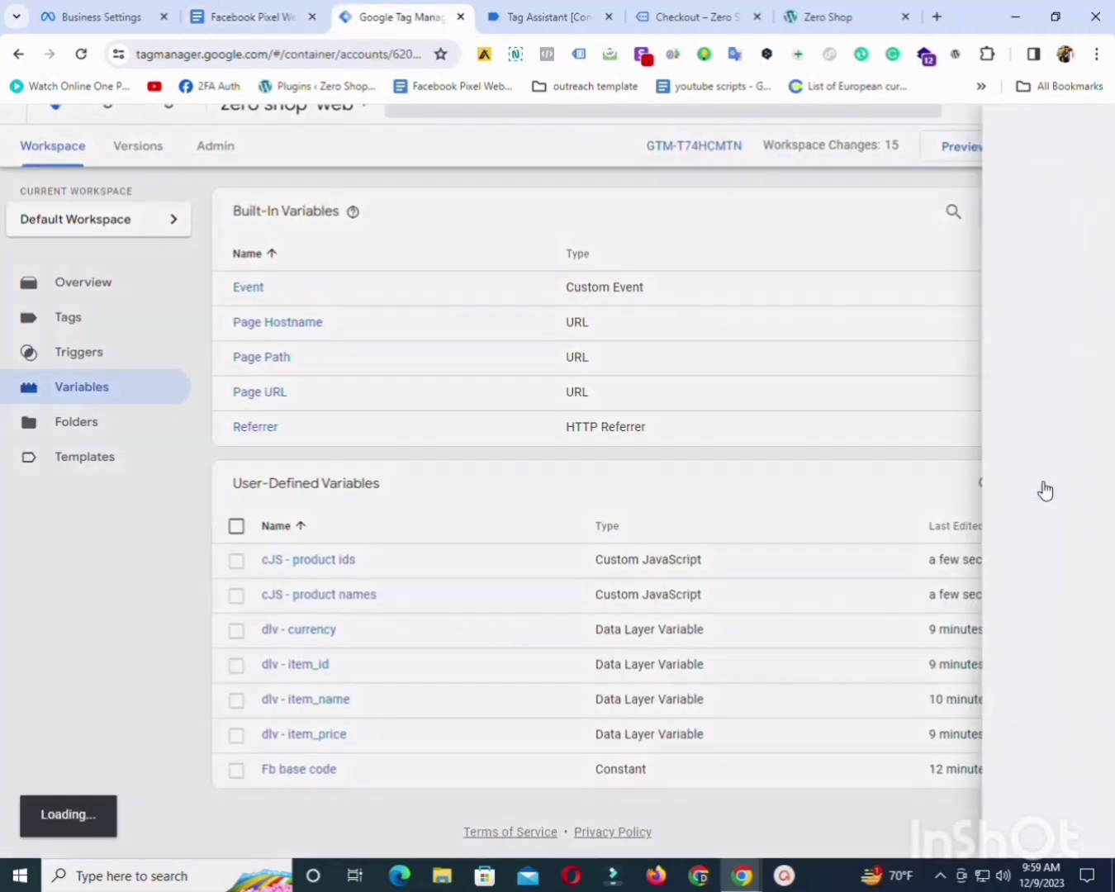
pyautogui.click(259, 125)
pyautogui.hotkey('ctrl', 'v')
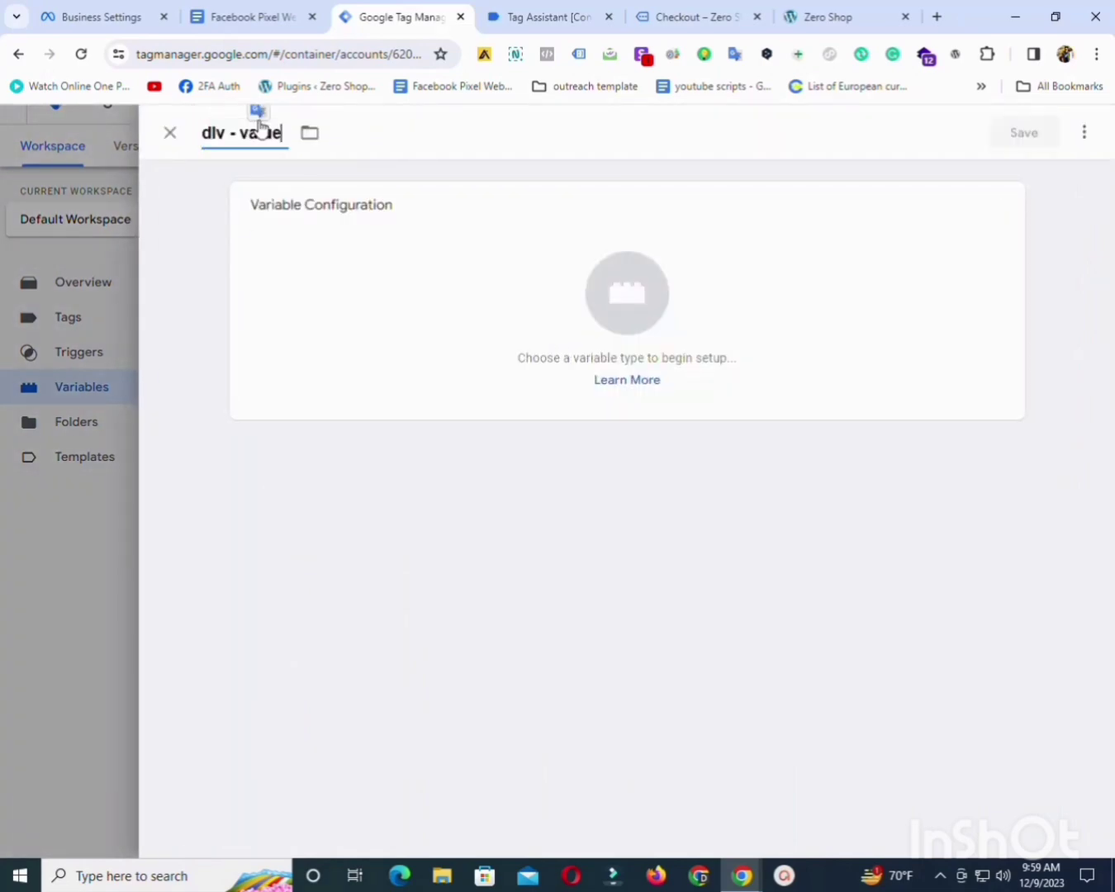
# Set the type of the dlv - value variable to Data Layer Variable.
pyautogui.click(427, 308)
pyautogui.click(691, 478)
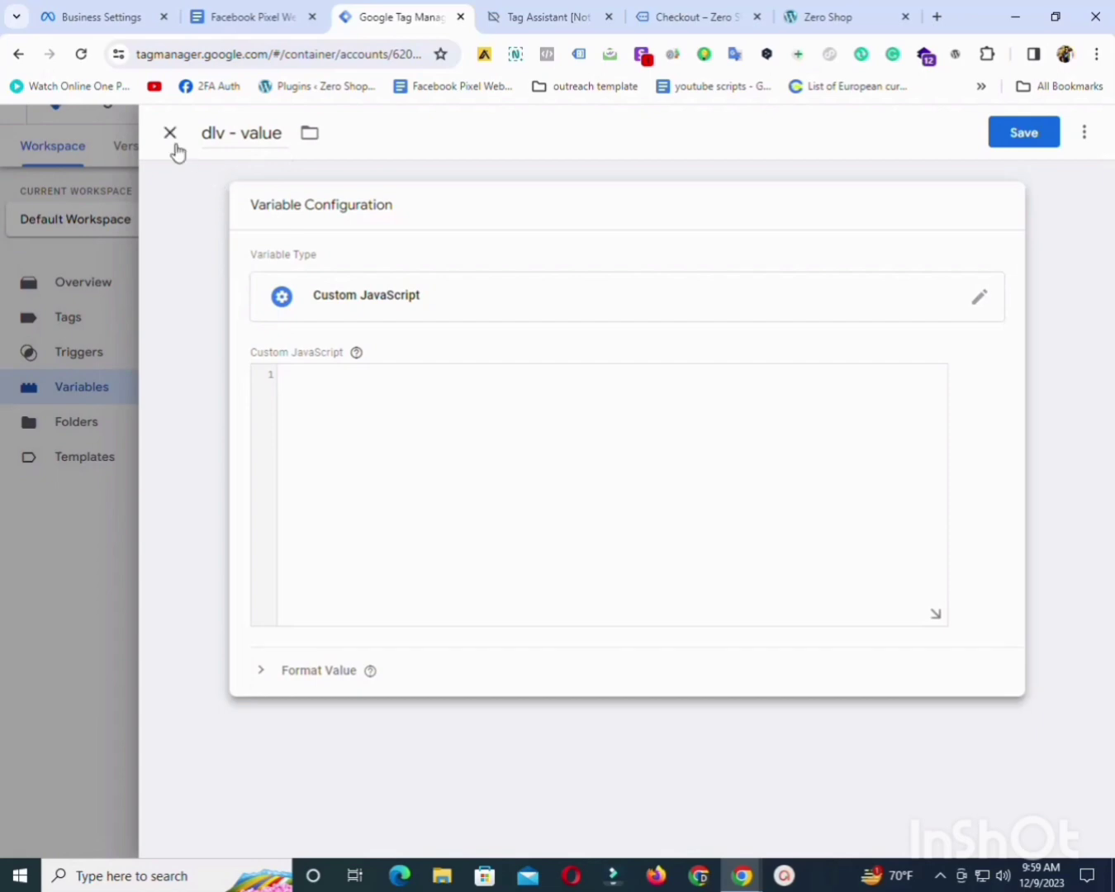
pyautogui.click(978, 297)
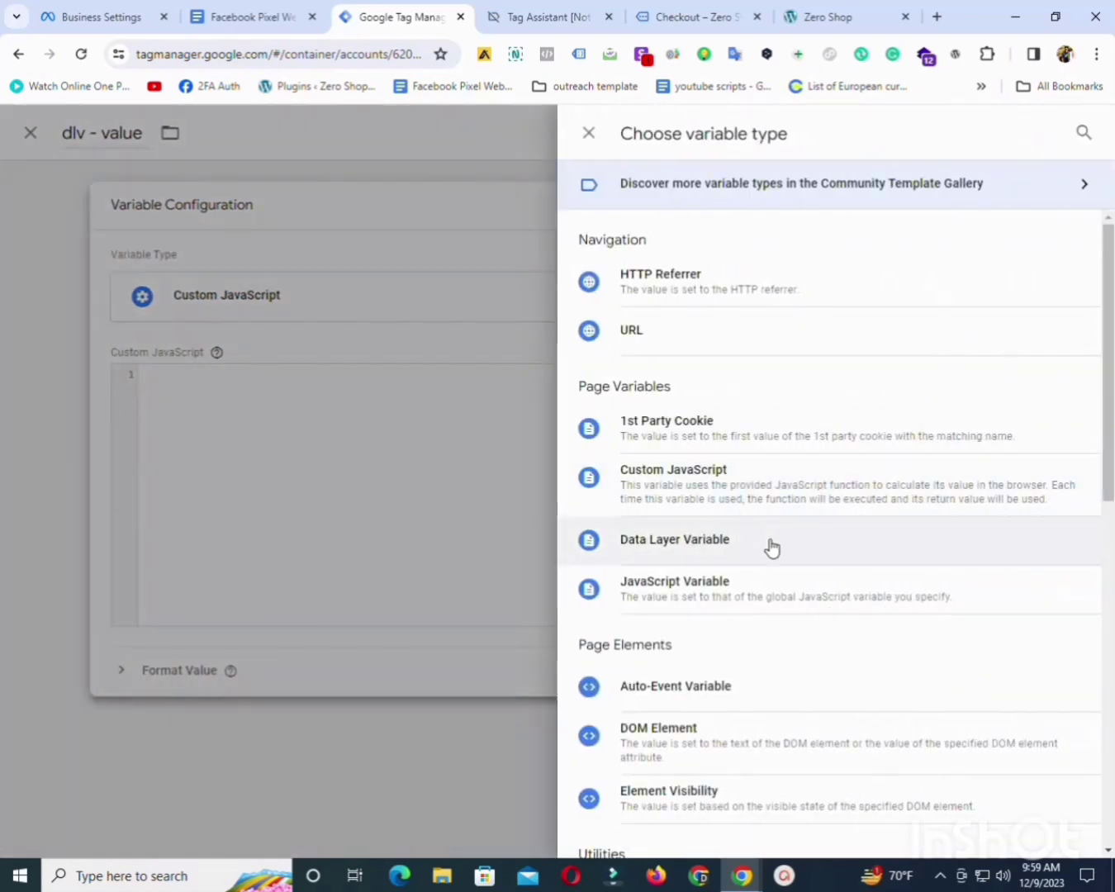
pyautogui.click(749, 545)
# Copy ecommerce.value from the notes into the dlv - value variable's Data Layer Variable Name and save the variable.
pyautogui.click(354, 376)
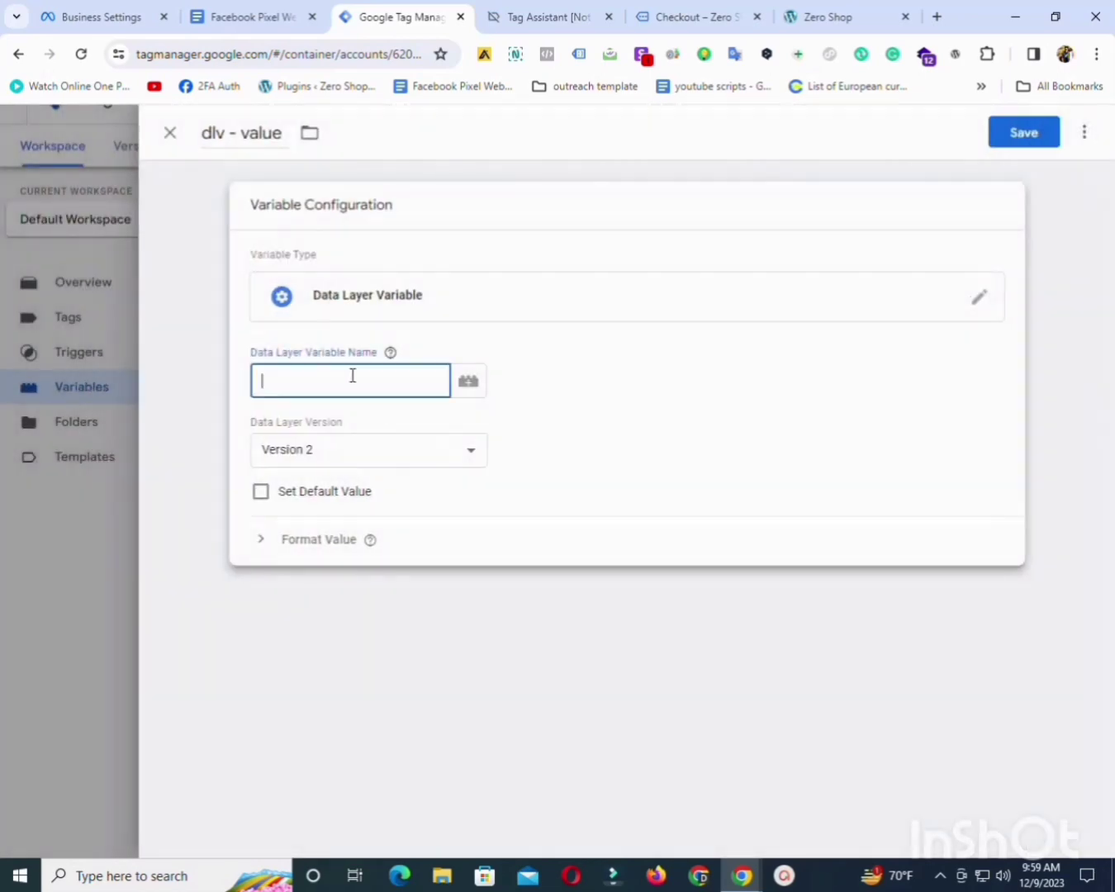
pyautogui.click(254, 11)
pyautogui.click(396, 14)
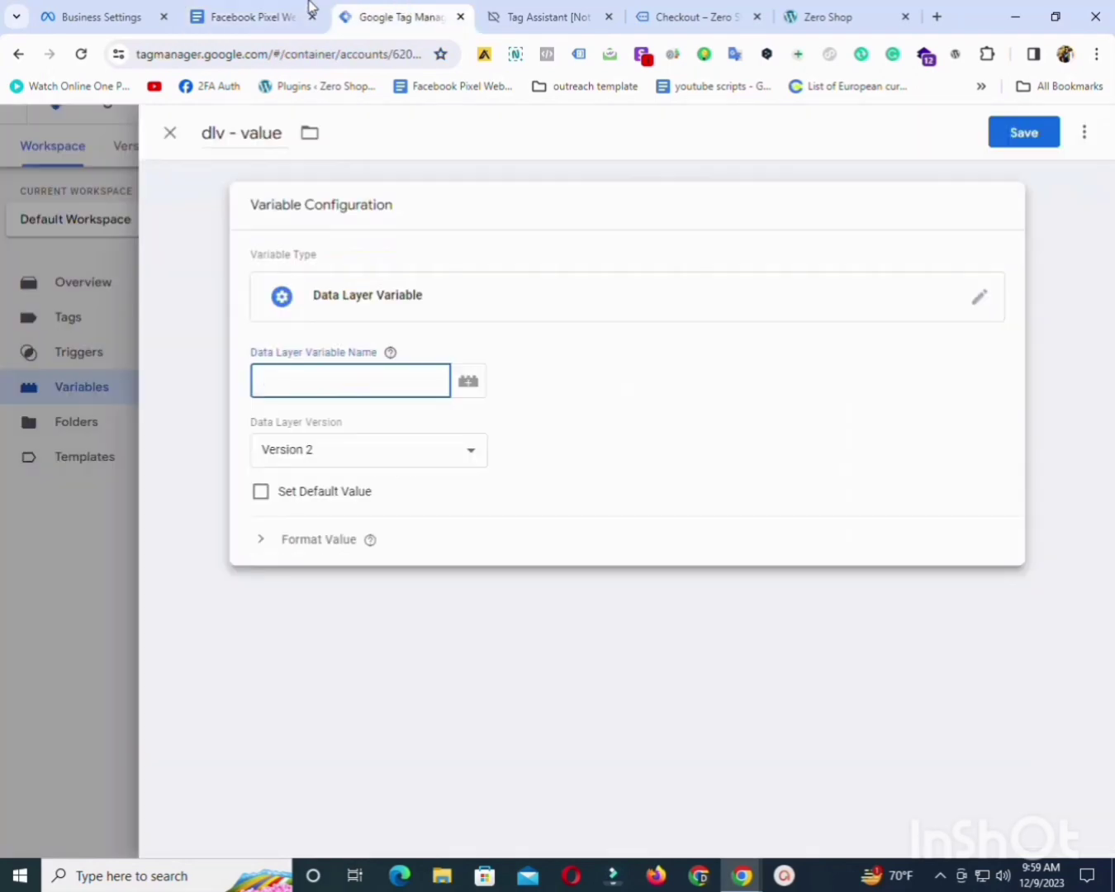
pyautogui.click(256, 15)
pyautogui.moveTo(503, 726); pyautogui.dragTo(384, 721)
pyautogui.rightClick(378, 720)
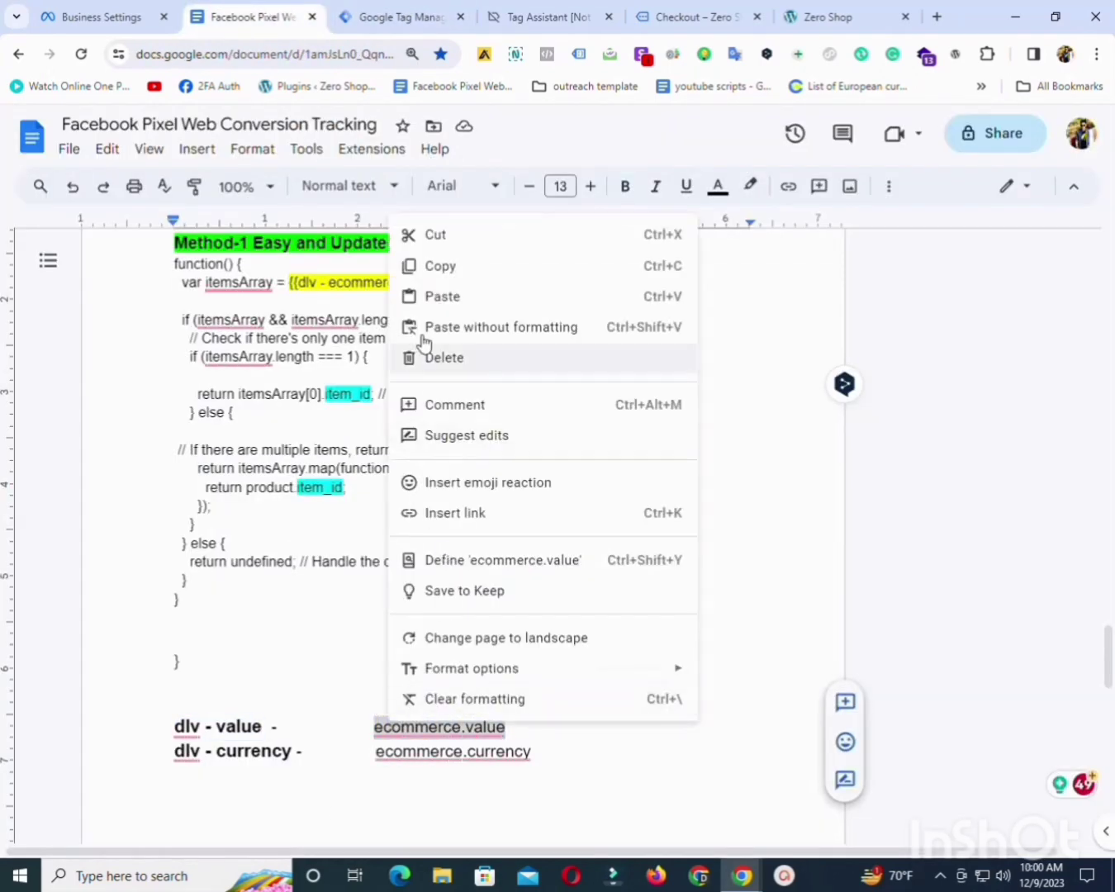
pyautogui.click(433, 264)
pyautogui.click(403, 15)
pyautogui.hotkey('ctrl', 'v')
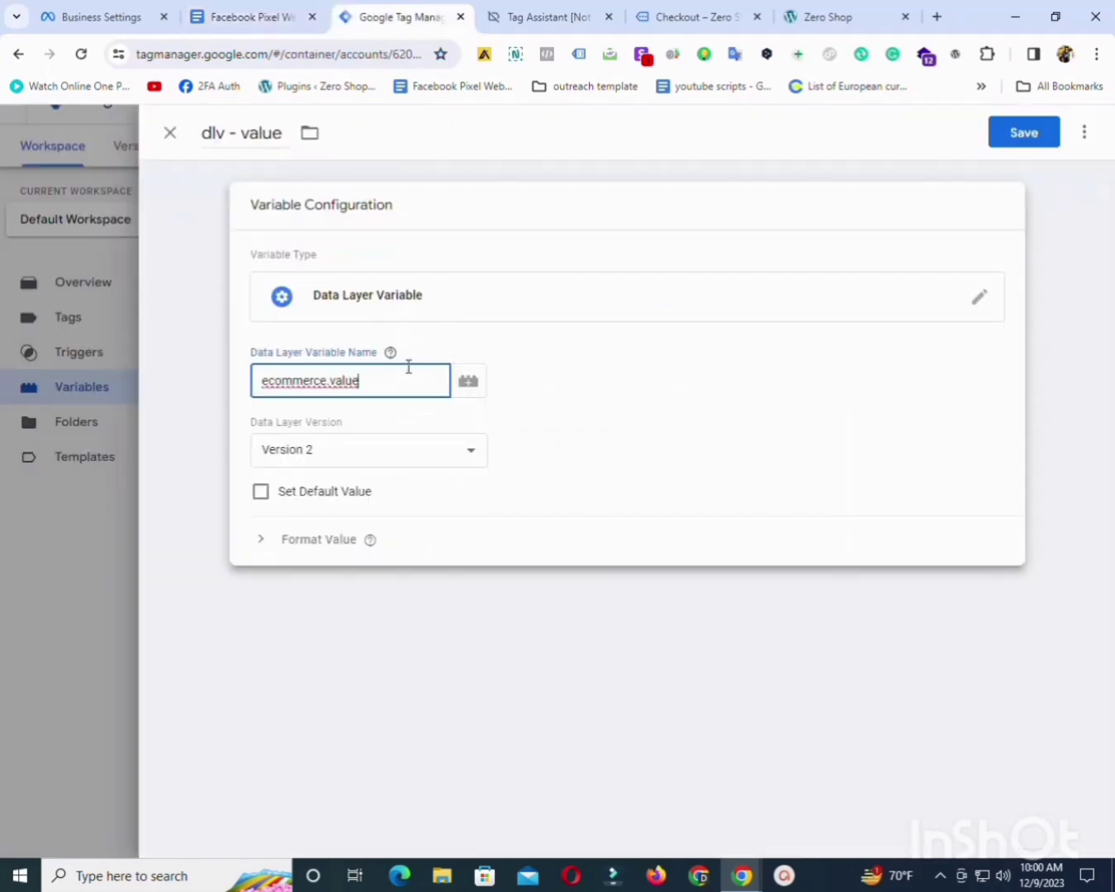
pyautogui.click(1026, 138)
# Create another variable named "dlv - ecommerce_items", copying the name from the Variables list in the notes document.
pyautogui.click(263, 15)
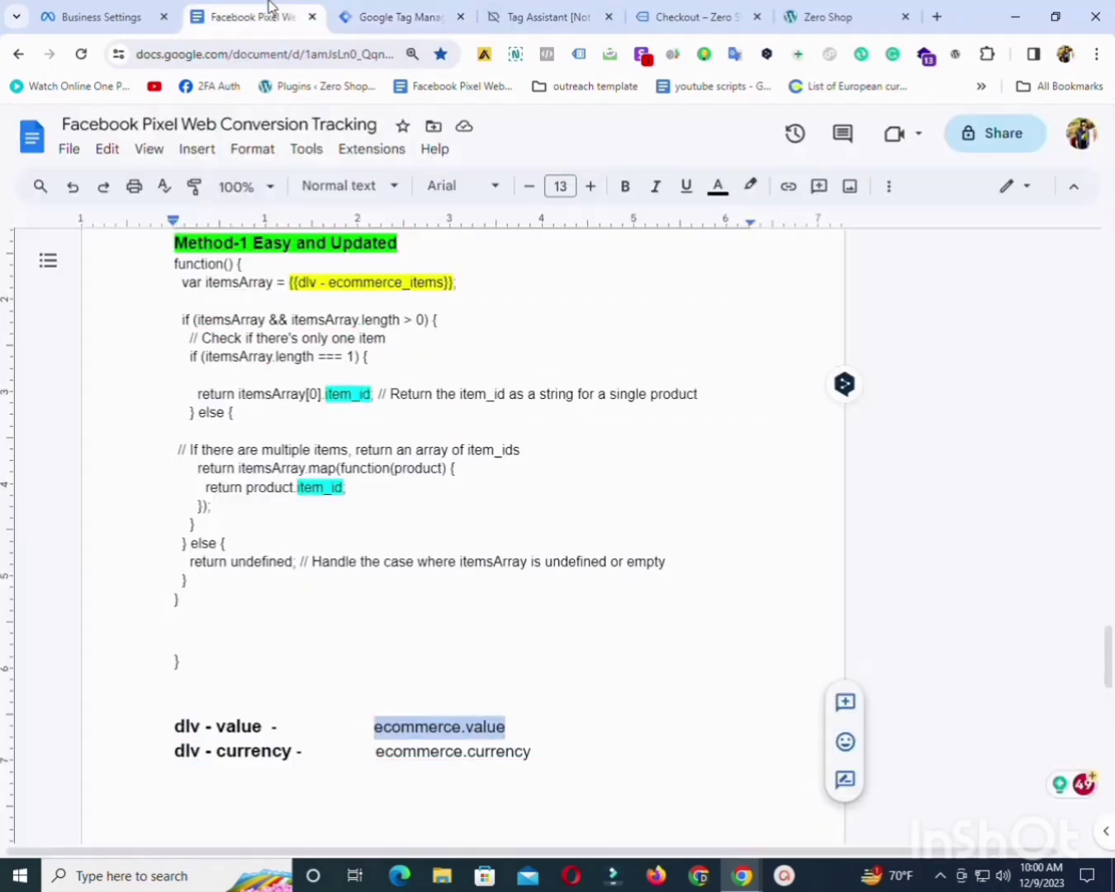
pyautogui.moveTo(1107, 656); pyautogui.dragTo(1111, 493)
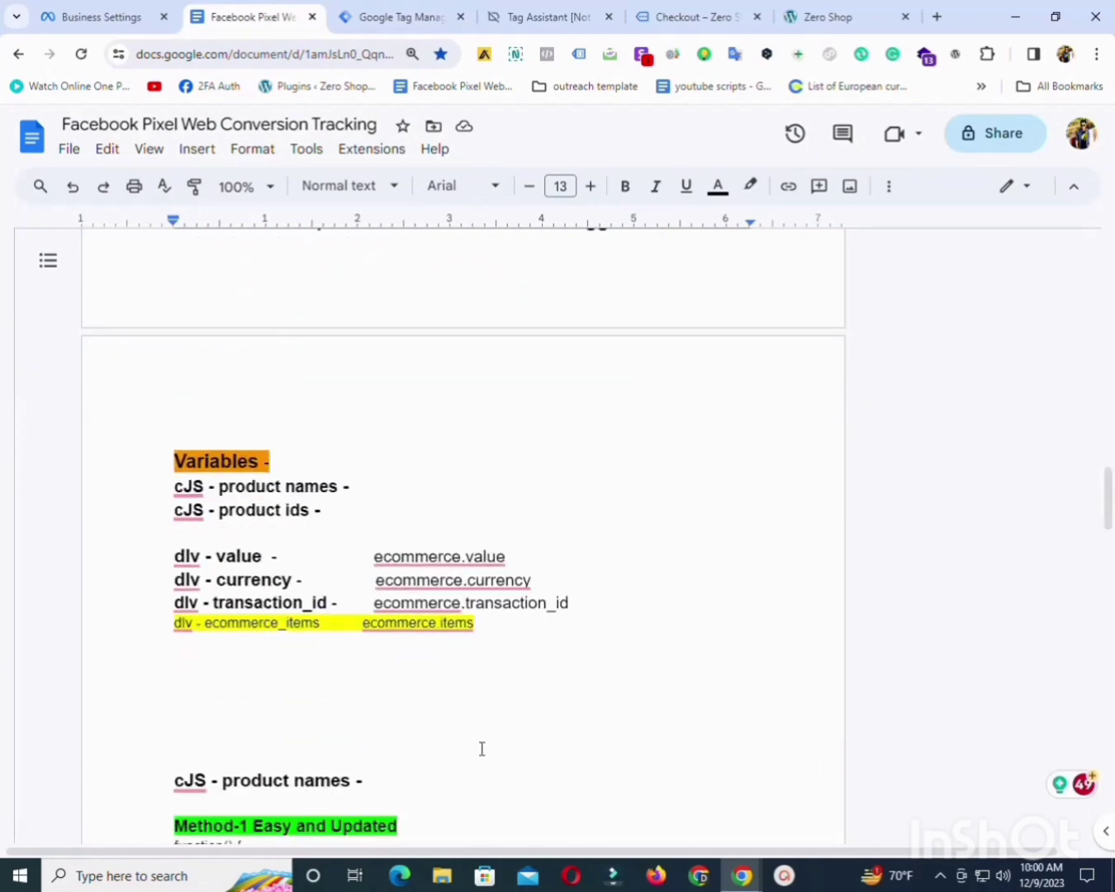
pyautogui.click(168, 634)
pyautogui.moveTo(166, 629); pyautogui.dragTo(305, 631)
pyautogui.rightClick(304, 632)
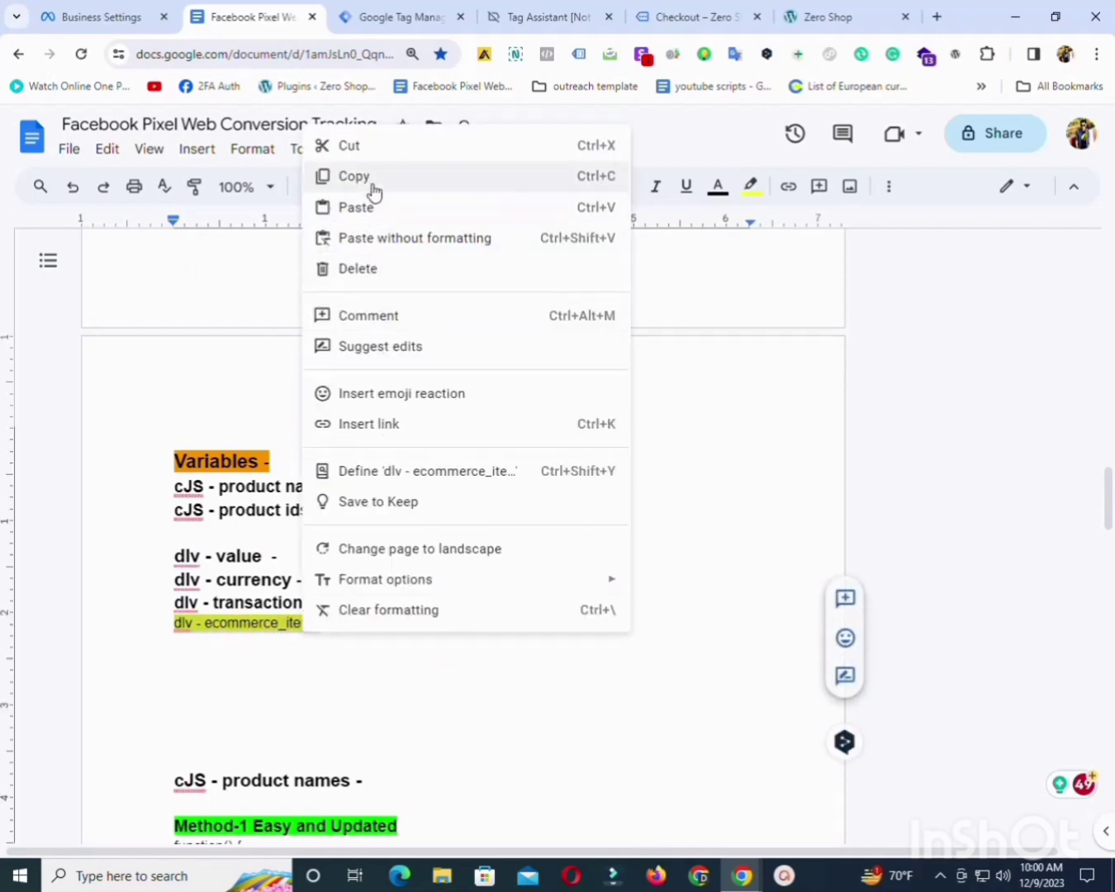
pyautogui.click(368, 182)
pyautogui.click(369, 9)
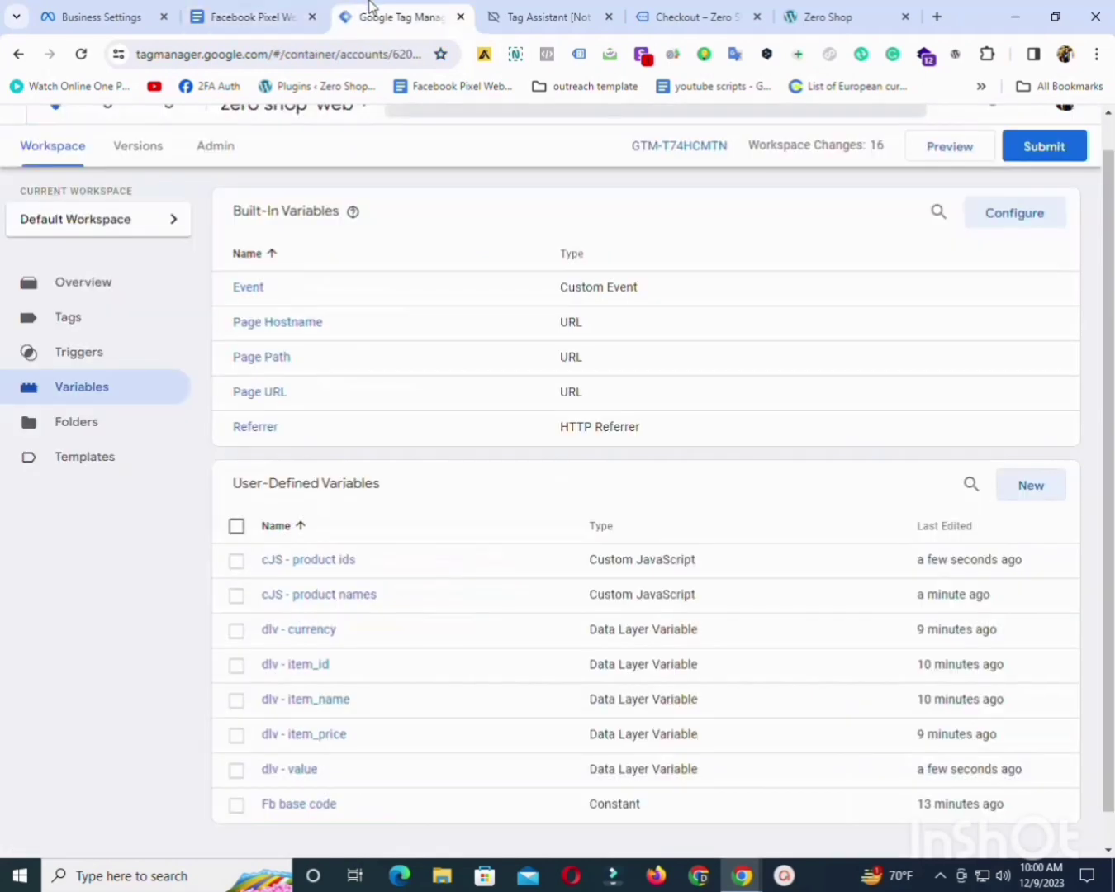
pyautogui.click(1029, 487)
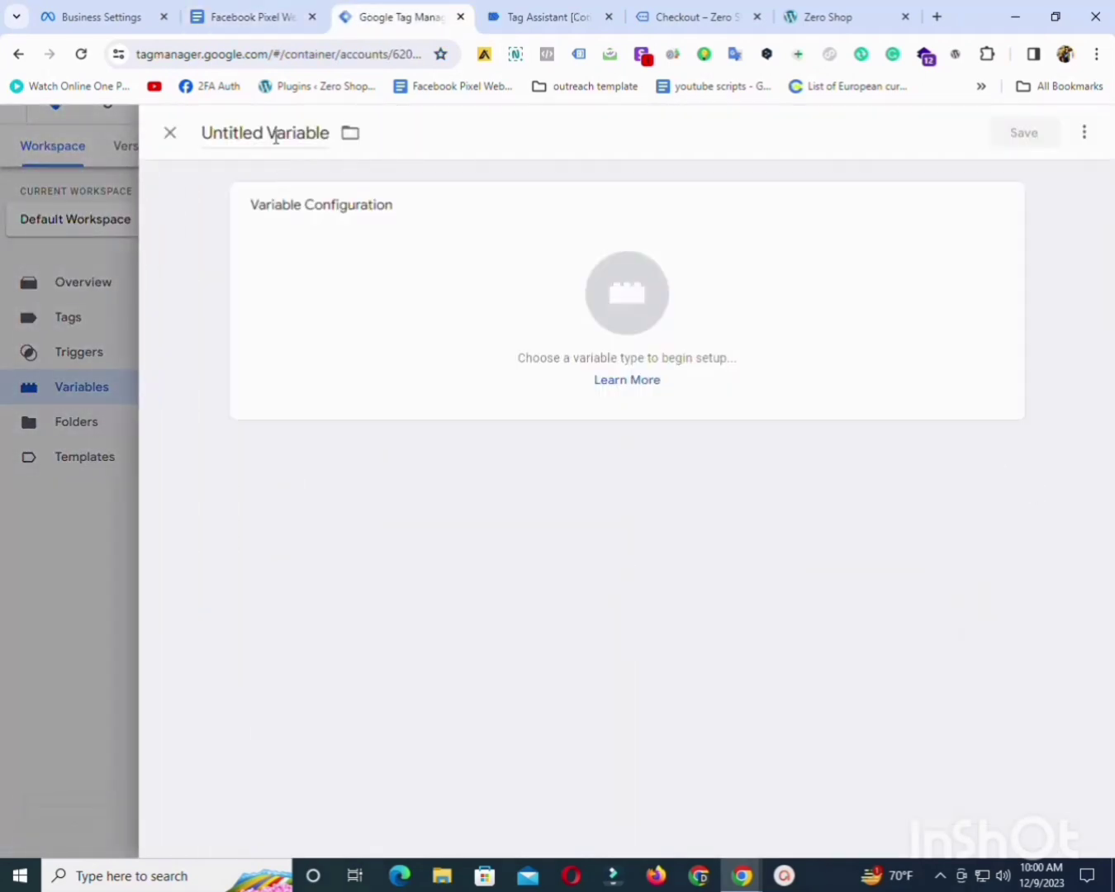
pyautogui.click(275, 133)
pyautogui.hotkey('ctrl', 'v')
# Make dlv - ecommerce_items a Data Layer Variable, fill its Data Layer Variable Name with ecommerce.items from the notes, and save it.
pyautogui.click(423, 276)
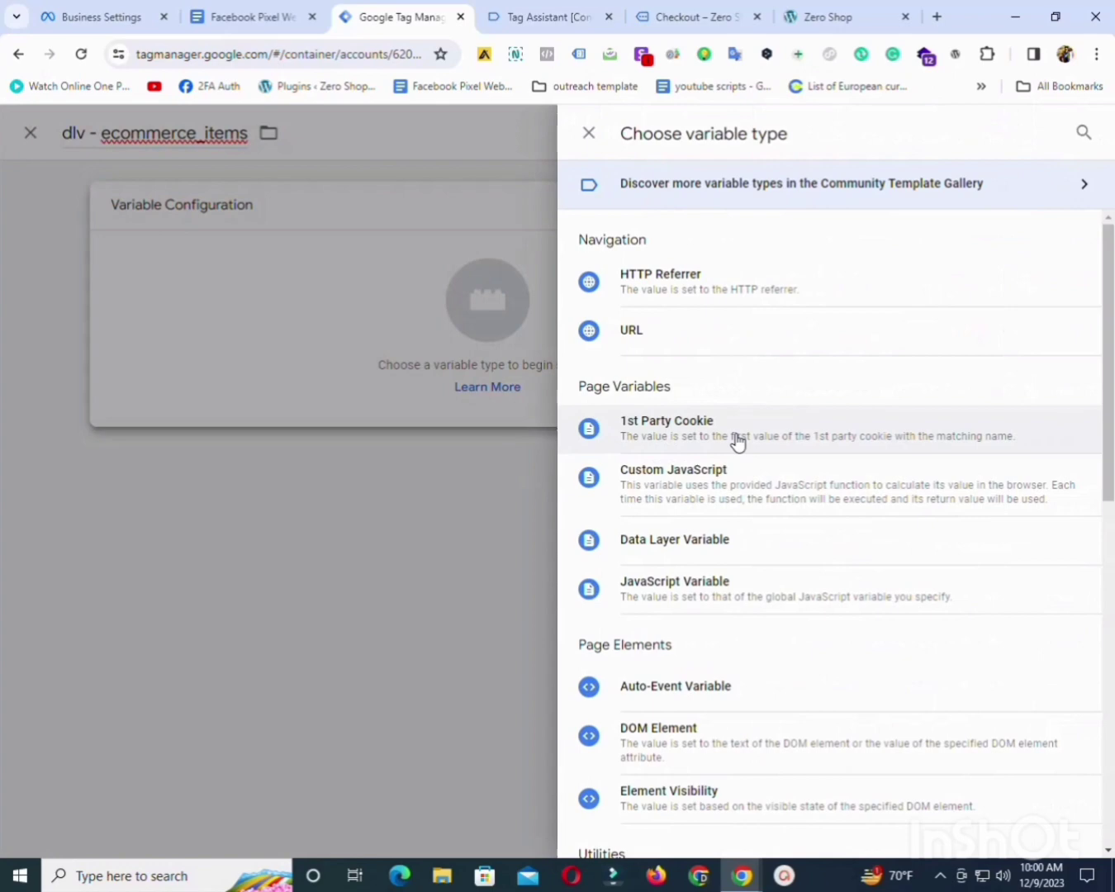
pyautogui.click(697, 552)
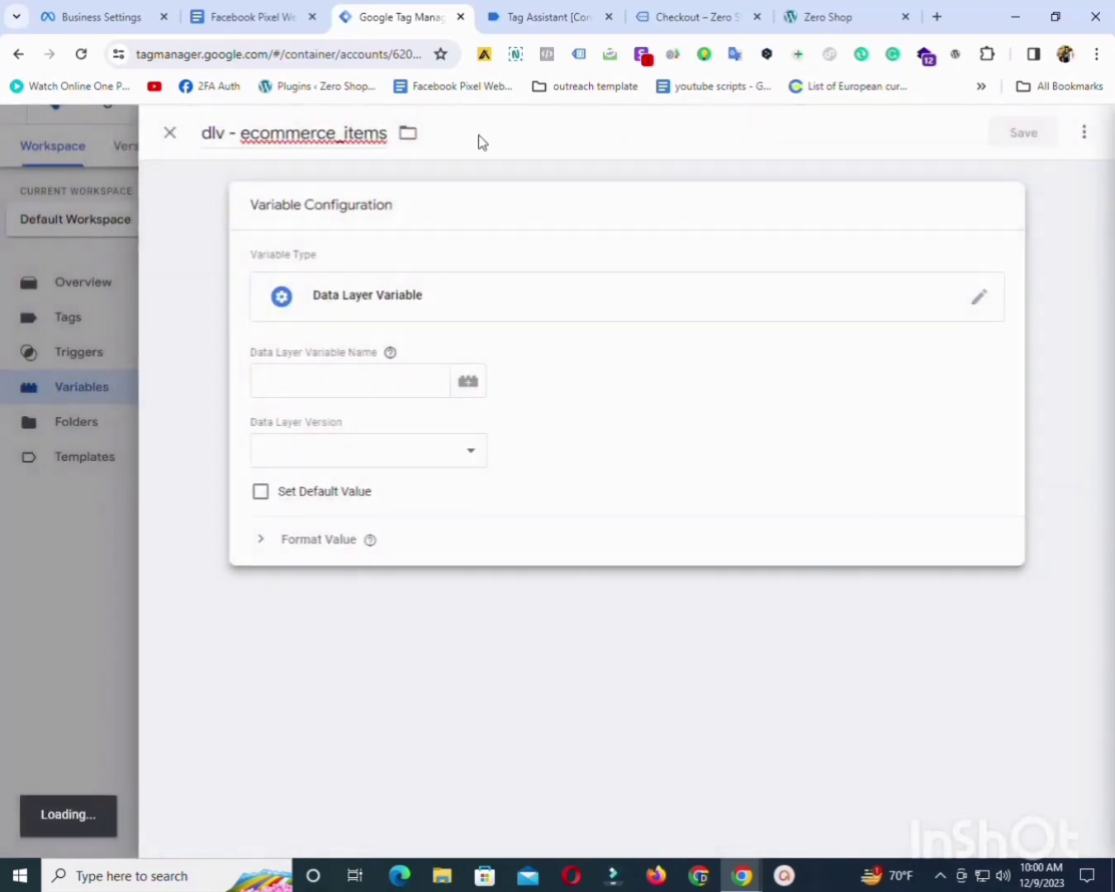
pyautogui.click(248, 17)
pyautogui.click(469, 690)
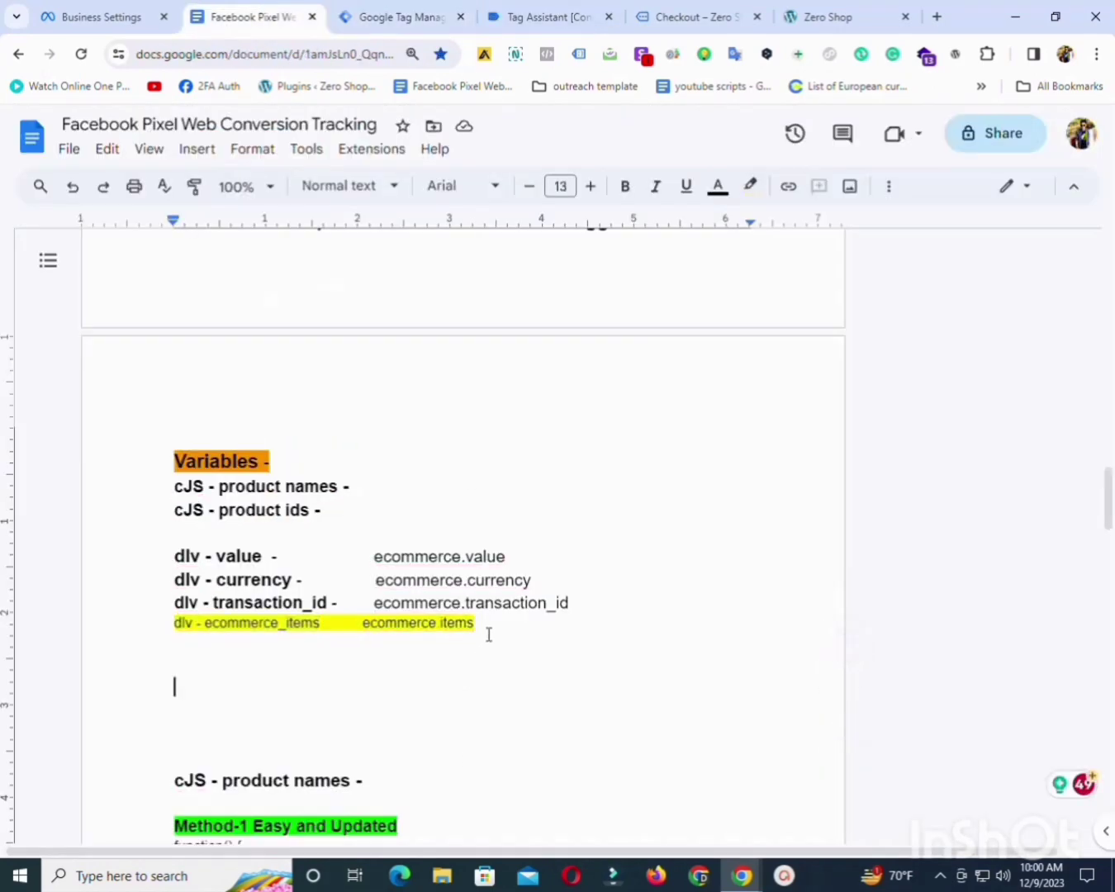
pyautogui.moveTo(475, 624); pyautogui.dragTo(364, 623)
pyautogui.rightClick(382, 623)
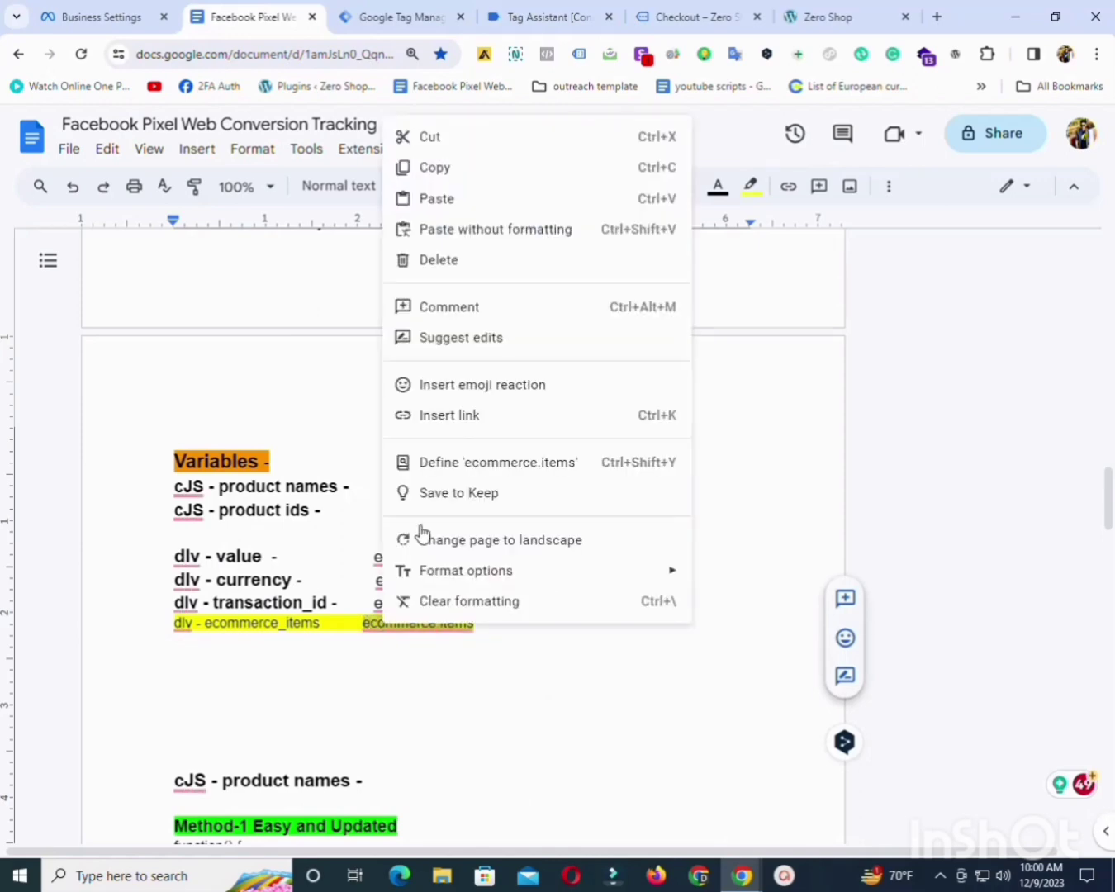
pyautogui.click(417, 168)
pyautogui.click(402, 16)
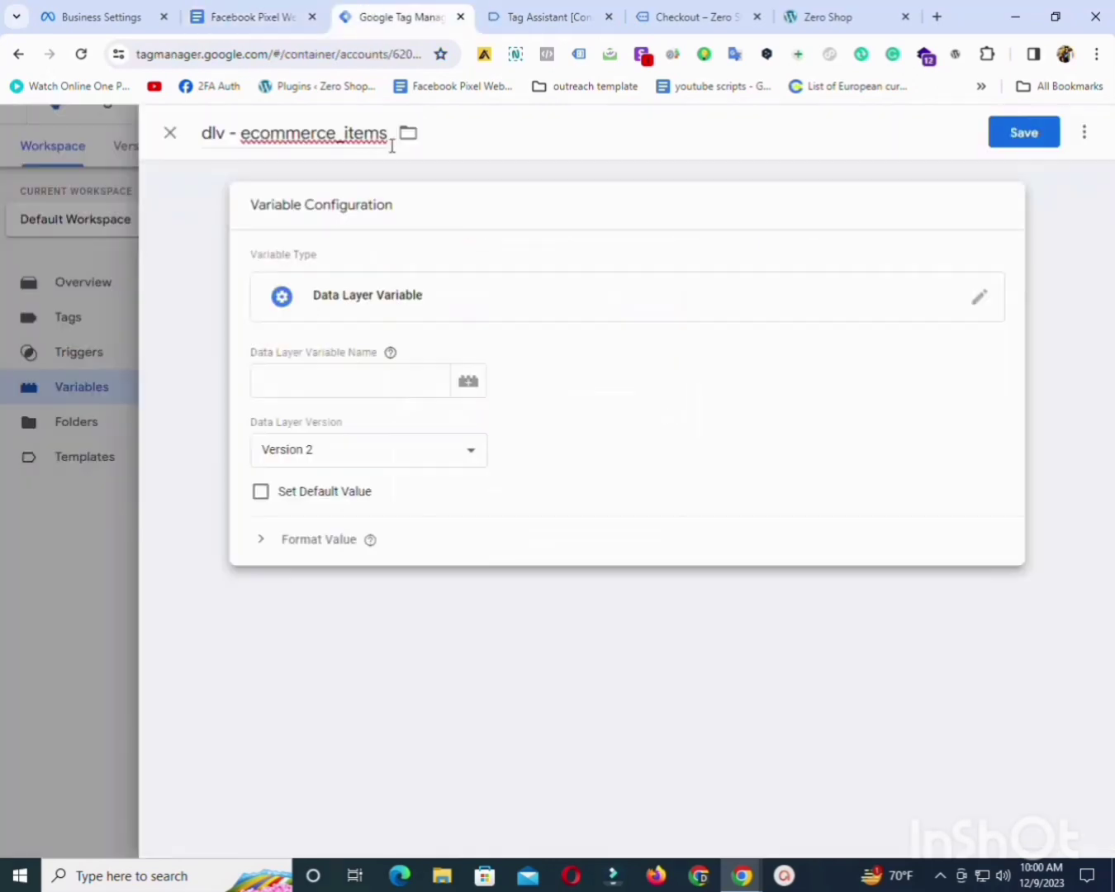
pyautogui.click(323, 395)
pyautogui.hotkey('ctrl', 'v')
pyautogui.click(1043, 138)
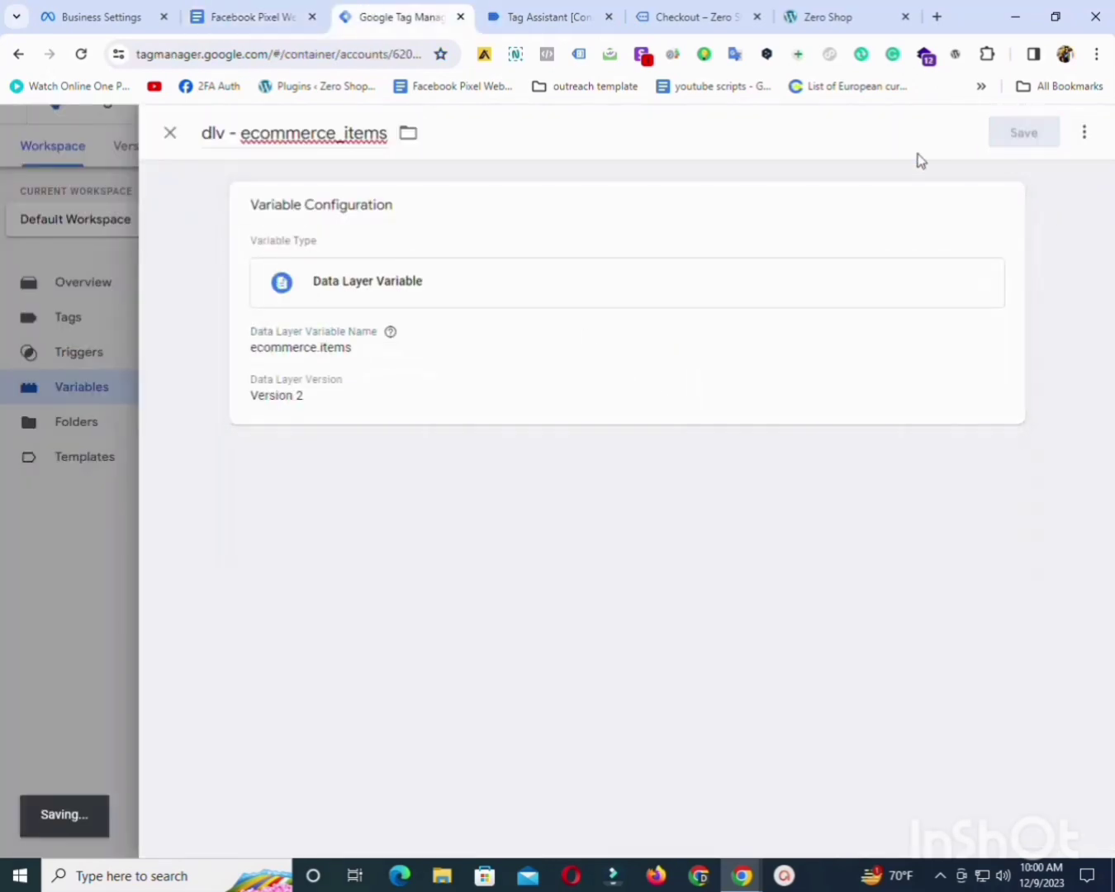
# Create another variable named "dlv - transaction_id", copying the name from the Variables list in the notes document.
pyautogui.click(263, 17)
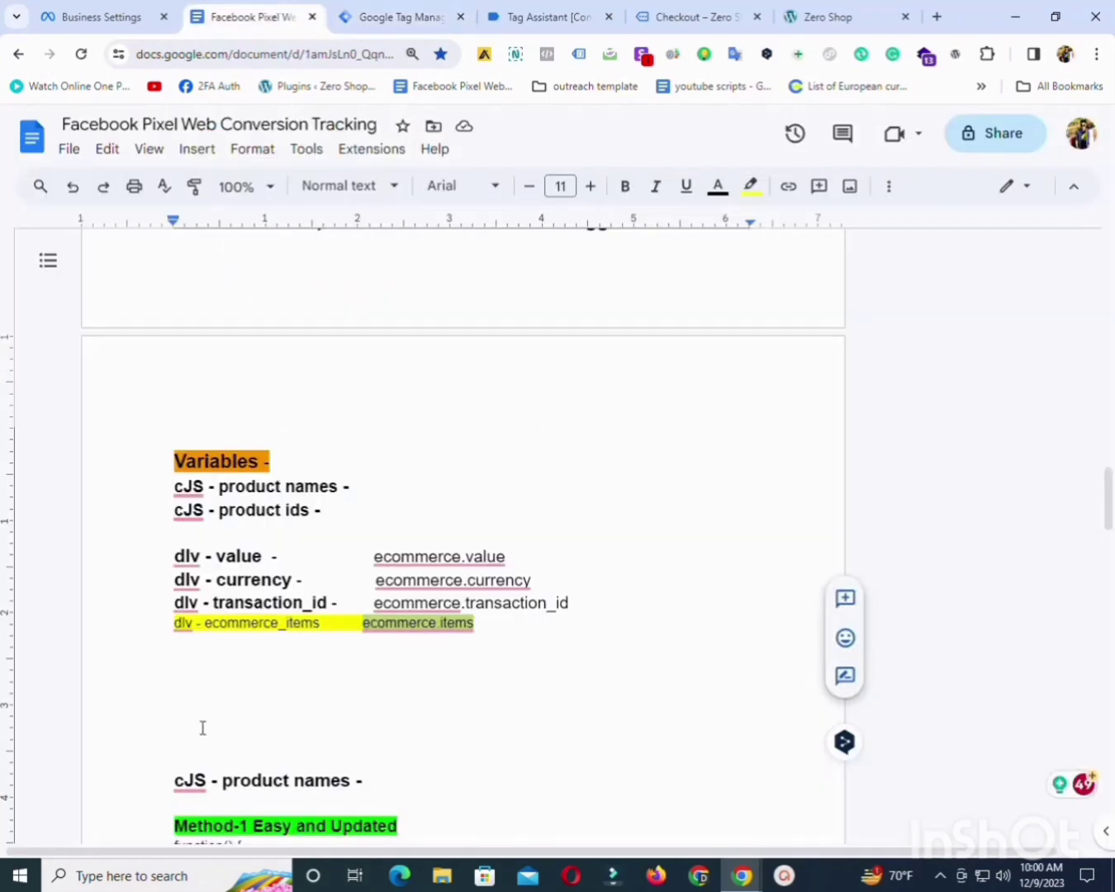
pyautogui.moveTo(171, 601); pyautogui.dragTo(318, 601)
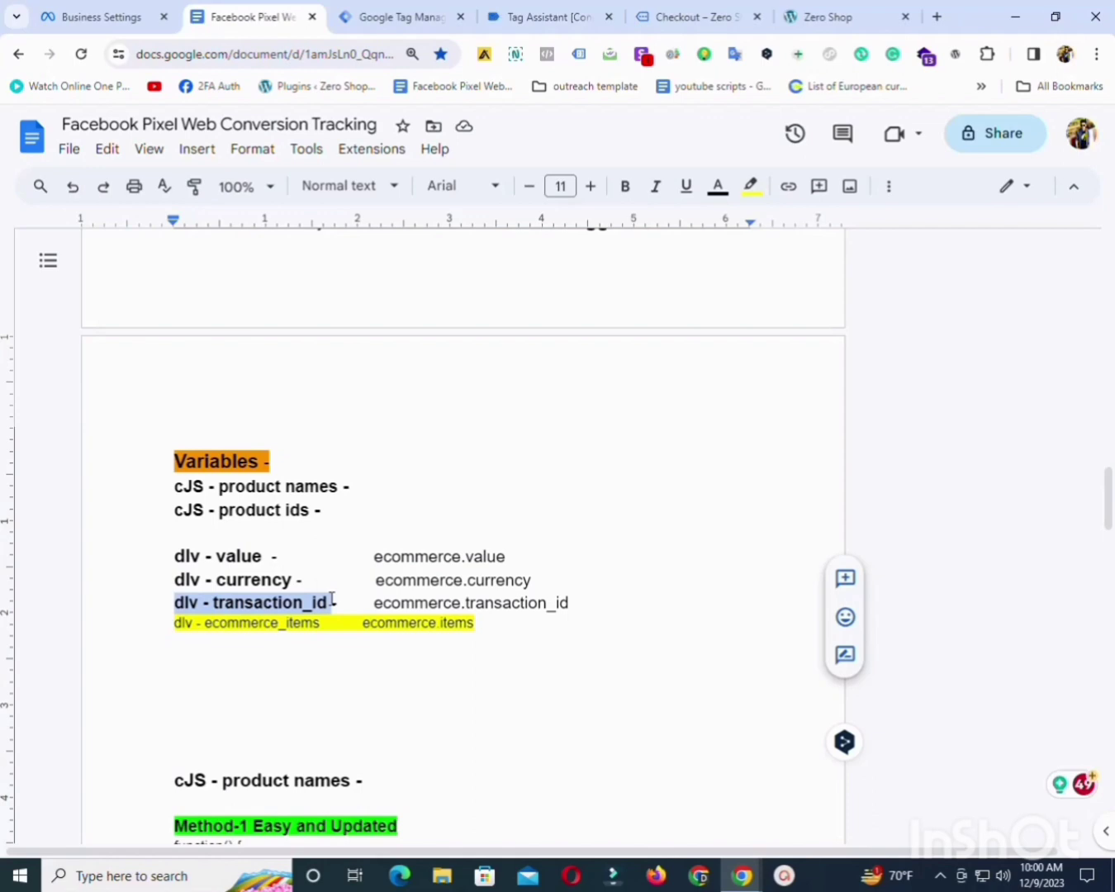
pyautogui.rightClick(318, 601)
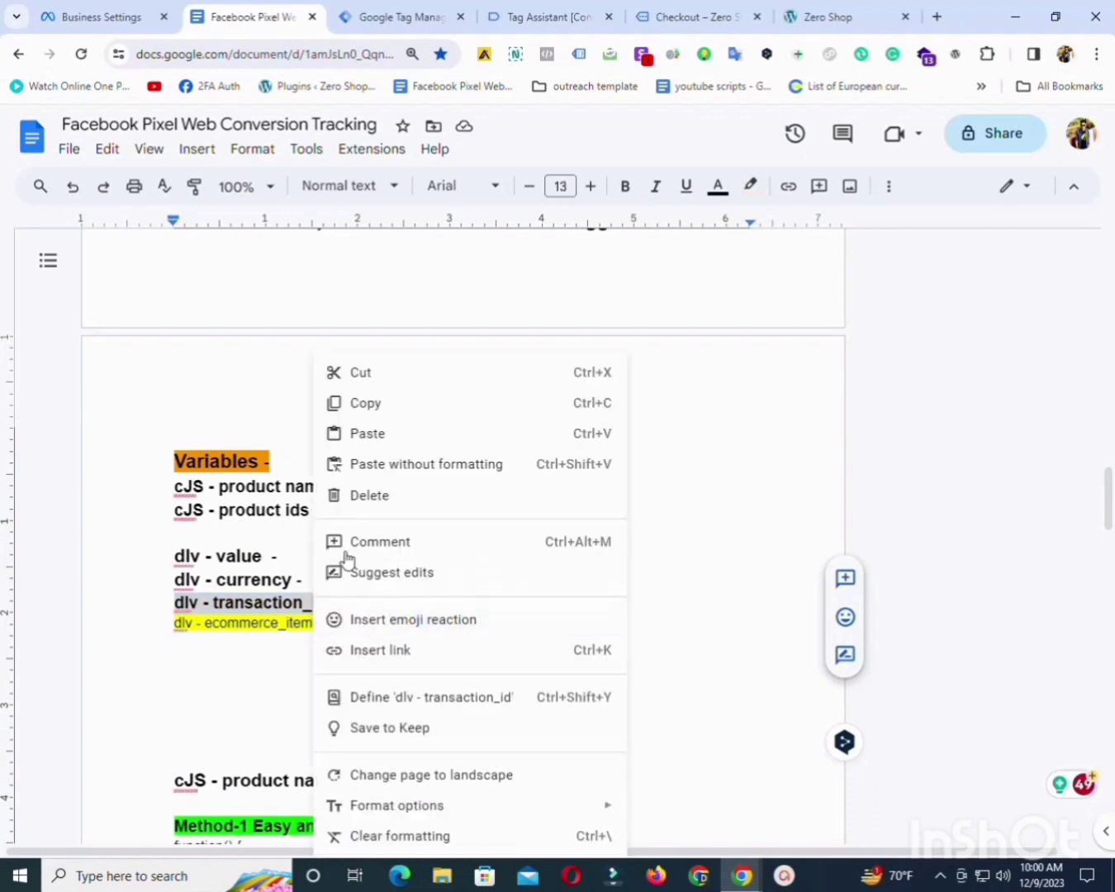
pyautogui.click(369, 404)
pyautogui.click(399, 15)
pyautogui.scroll(-2, 887, 558)
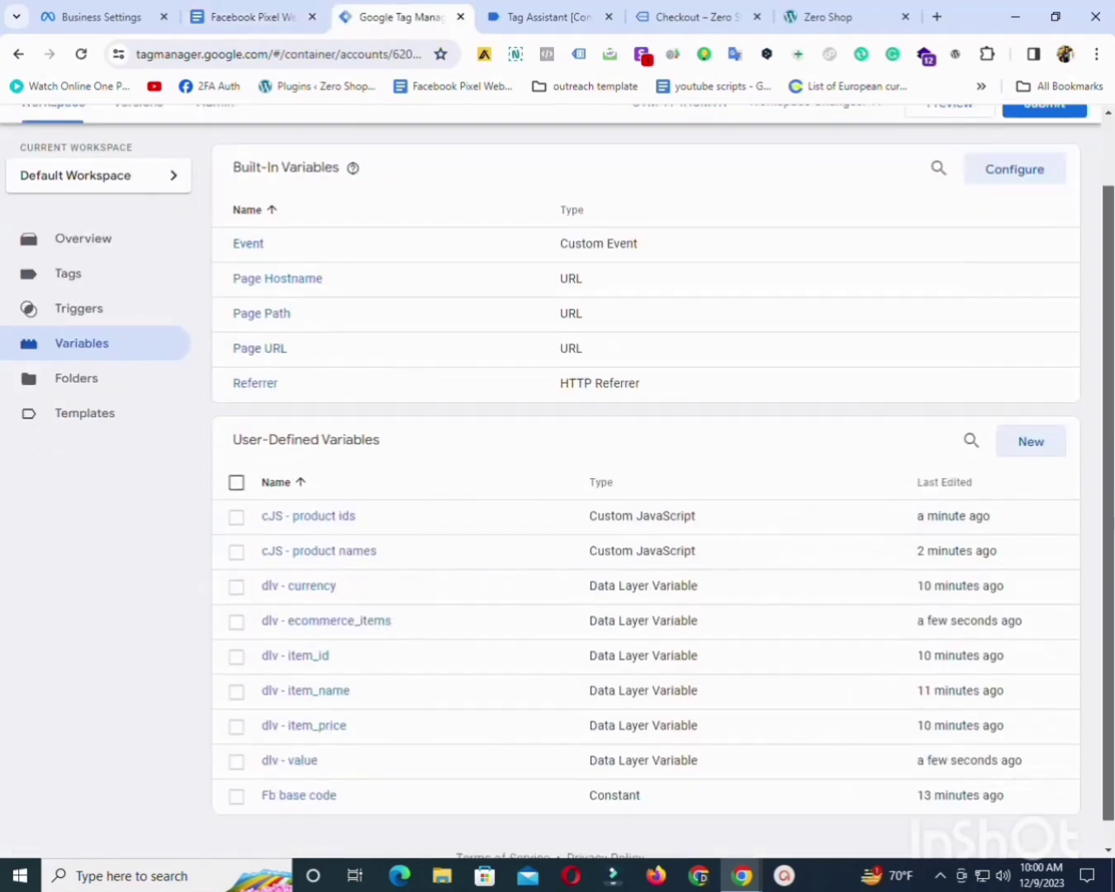
pyautogui.click(1045, 413)
pyautogui.click(253, 131)
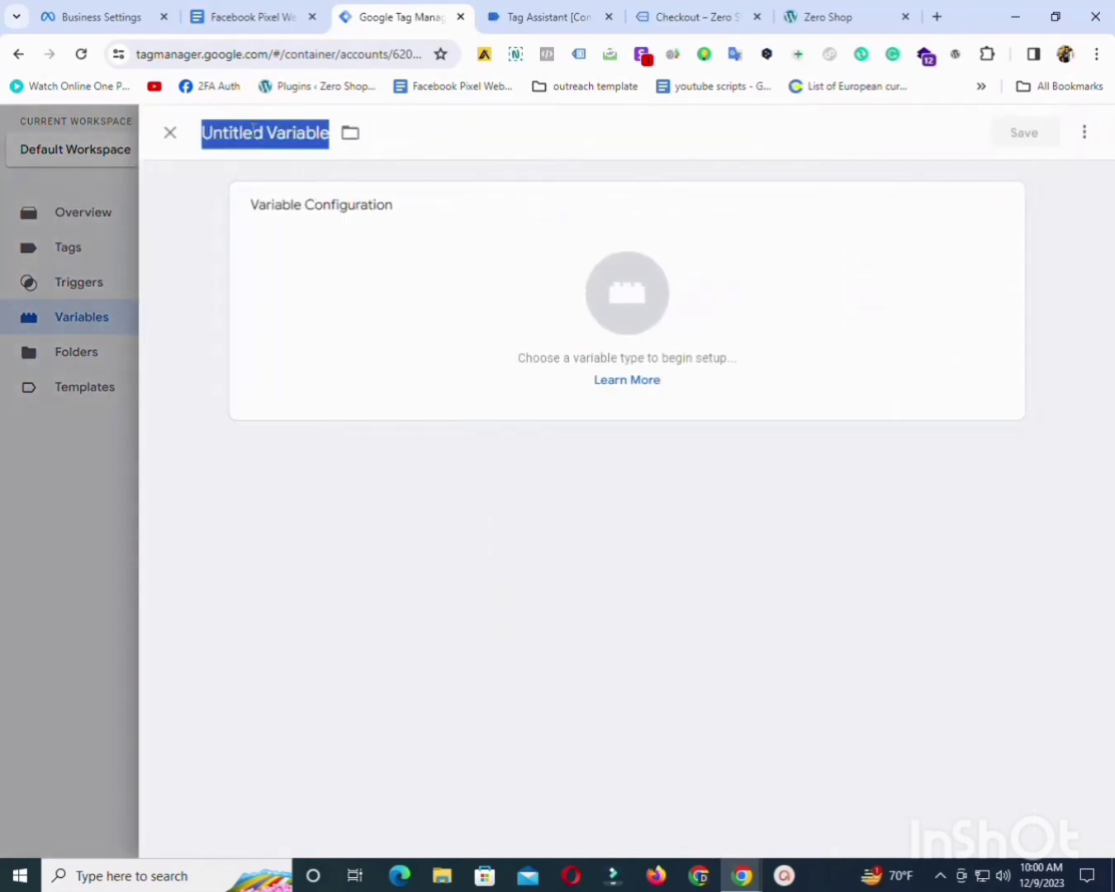
pyautogui.hotkey('ctrl', 'v')
# Make dlv - transaction_id a Data Layer Variable, fill its Data Layer Variable Name with ecommerce.transaction_id from the notes, and save it.
pyautogui.click(361, 236)
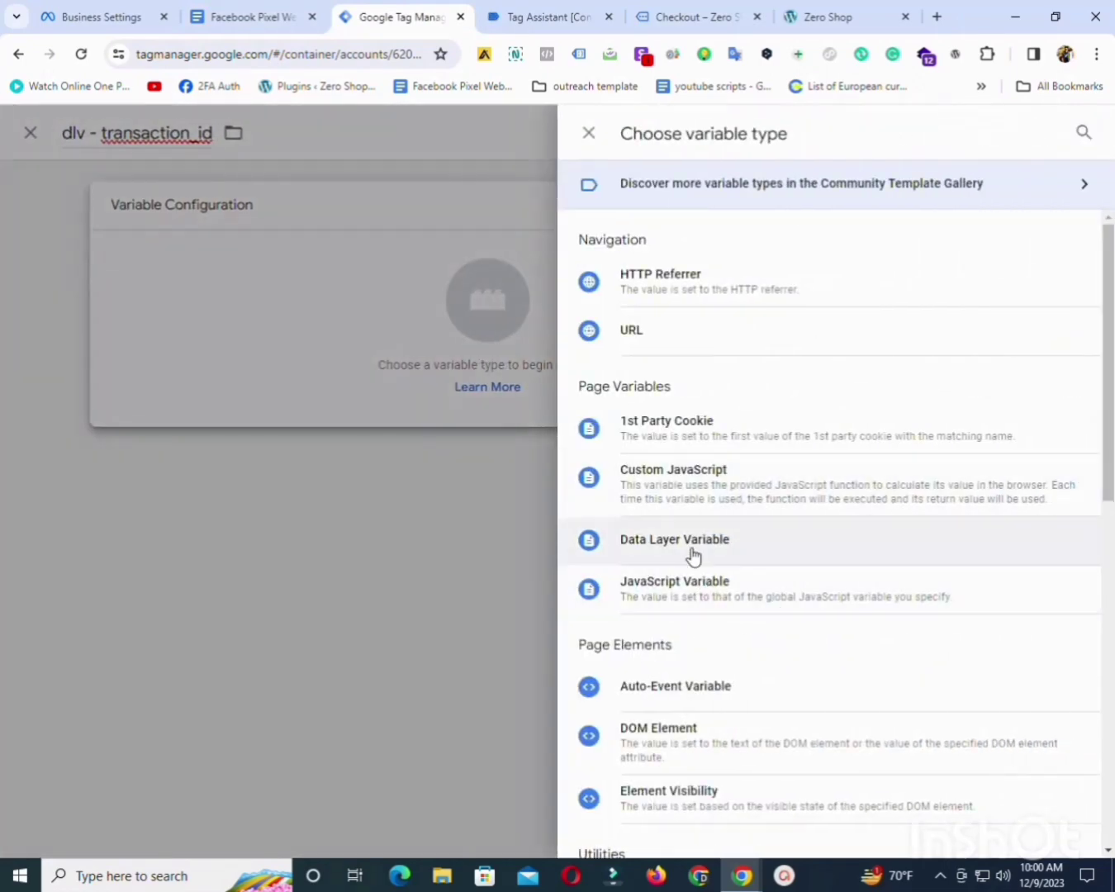
pyautogui.click(692, 548)
pyautogui.click(330, 389)
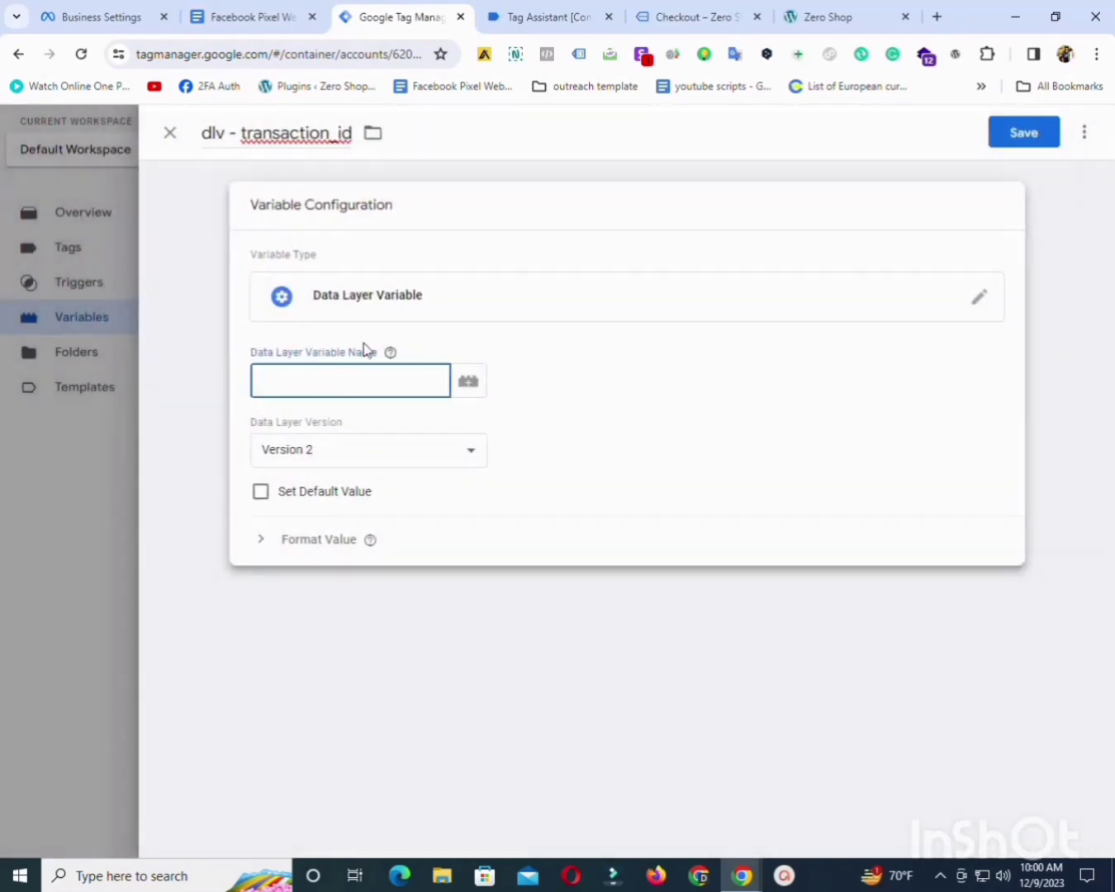
pyautogui.click(256, 12)
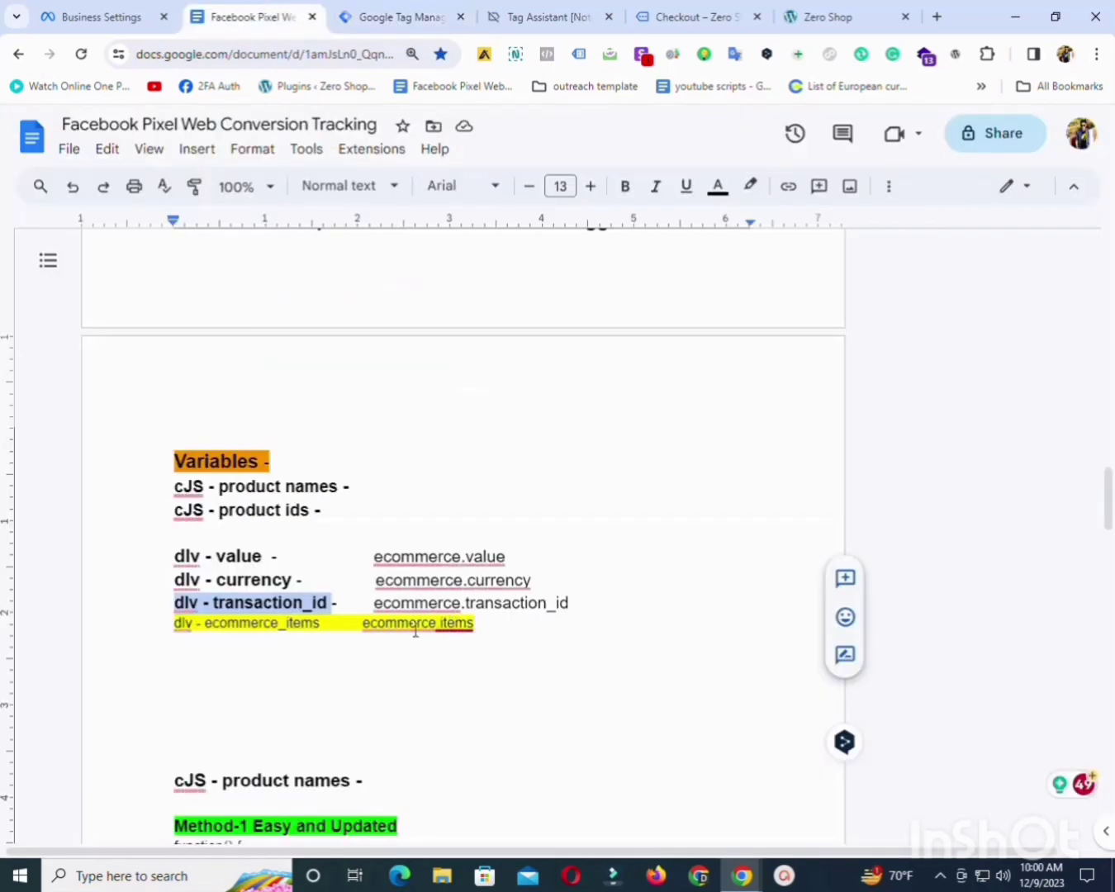
pyautogui.moveTo(573, 602); pyautogui.dragTo(376, 599)
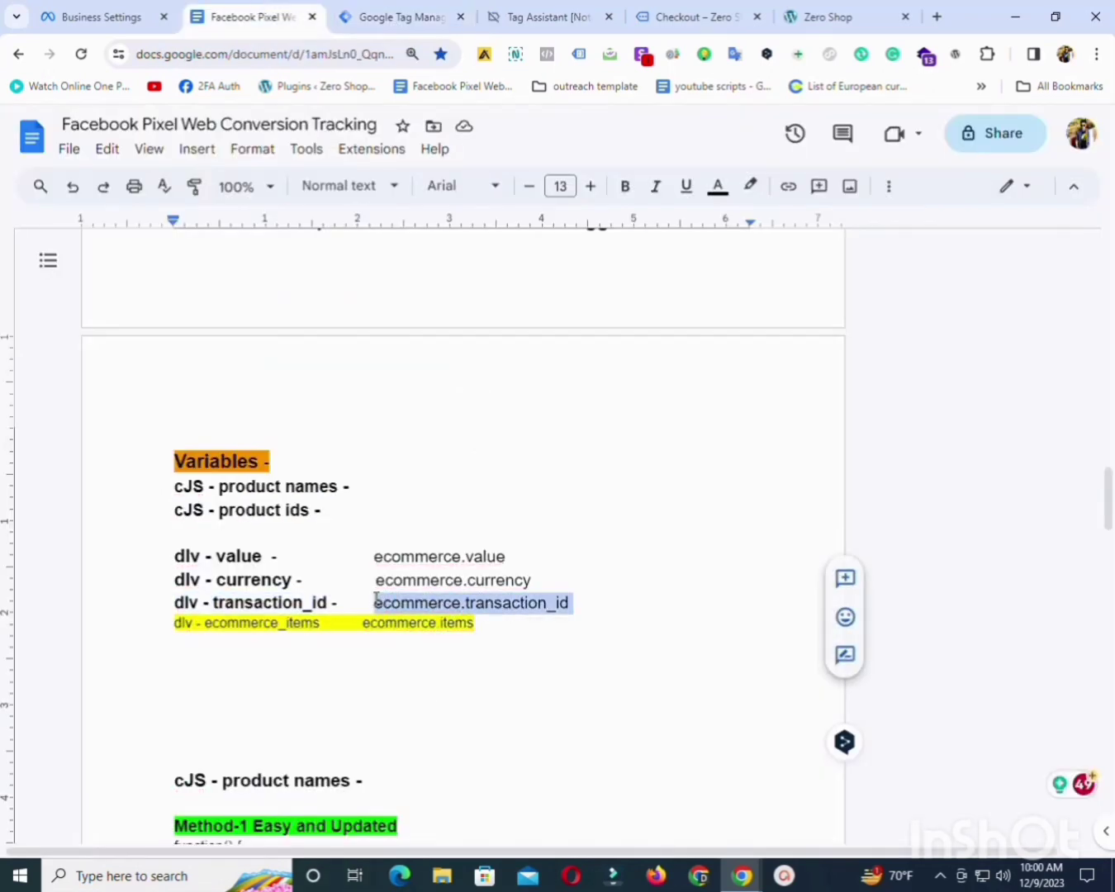
pyautogui.rightClick(393, 600)
pyautogui.click(457, 402)
pyautogui.click(383, 12)
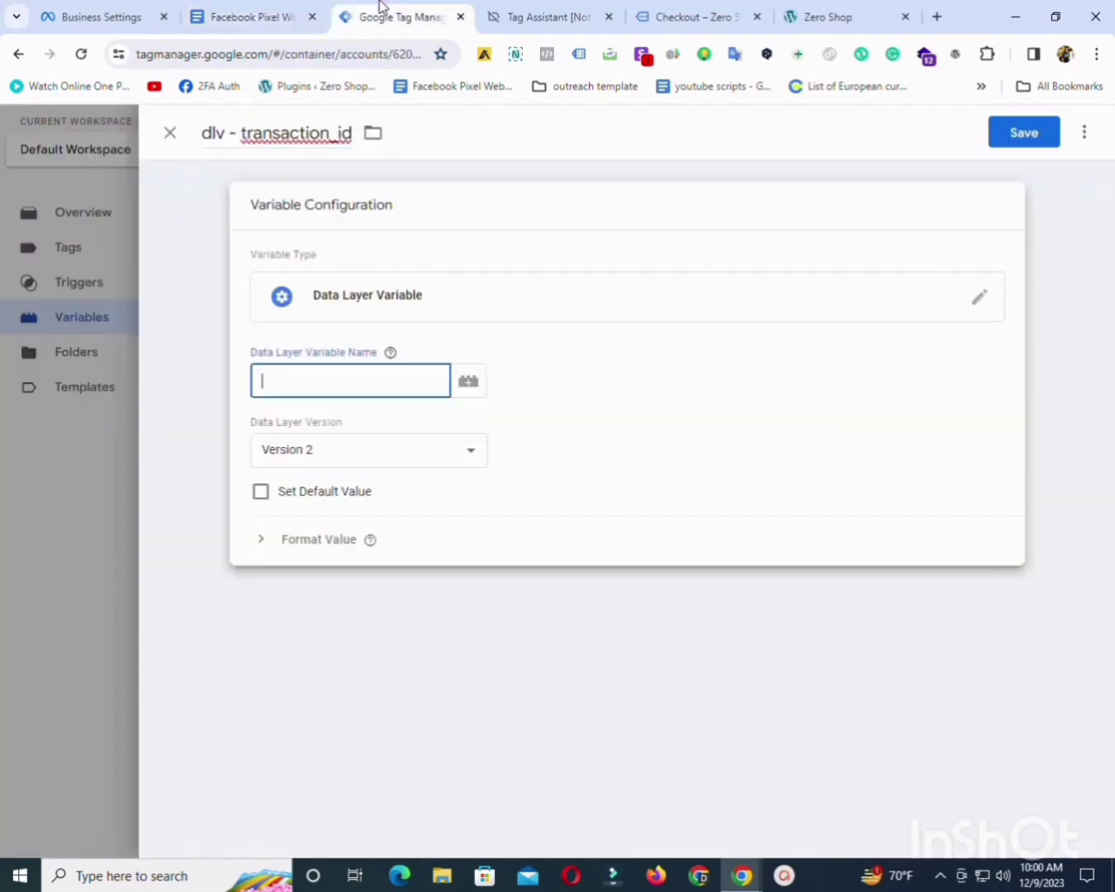
pyautogui.hotkey('ctrl', 'v')
pyautogui.click(1024, 133)
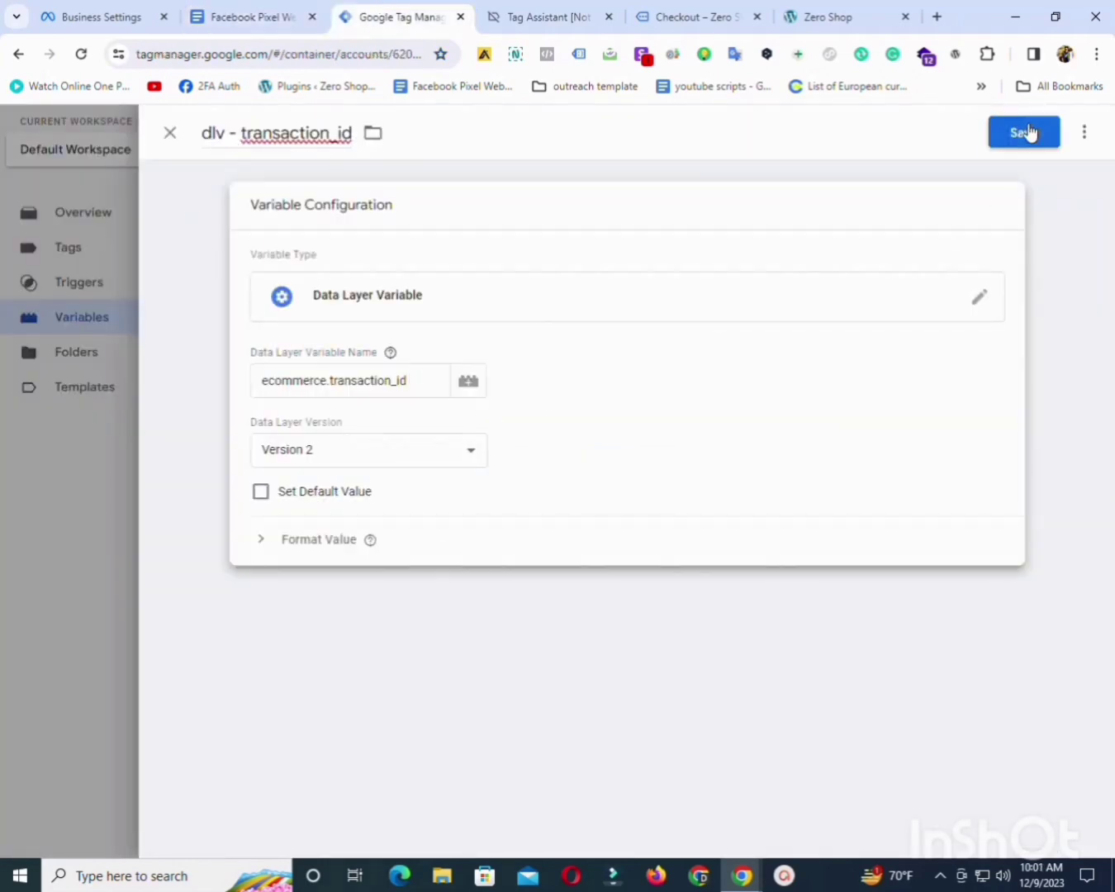
# Review the Purchase Event Setup section of the notes for the tag's object properties and trigger, and return to Tag Manager.
pyautogui.click(291, 8)
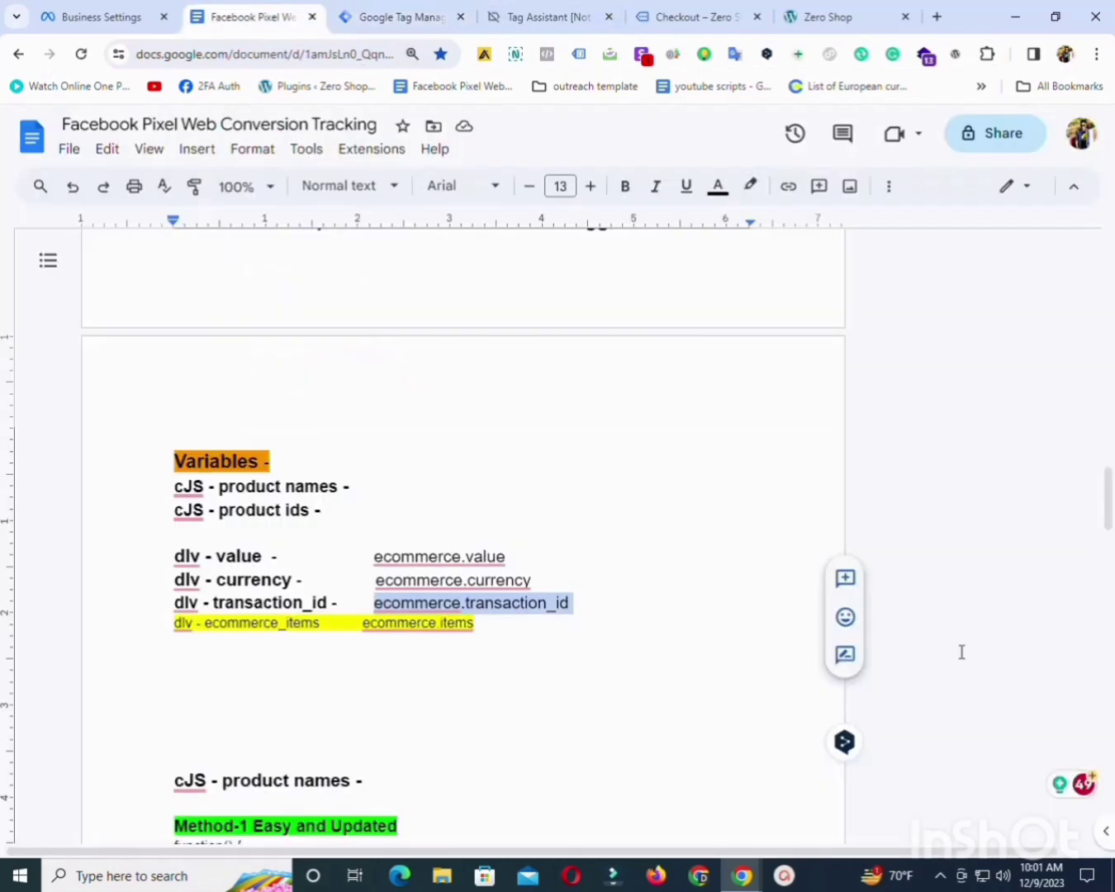
pyautogui.moveTo(1112, 518); pyautogui.dragTo(1111, 469)
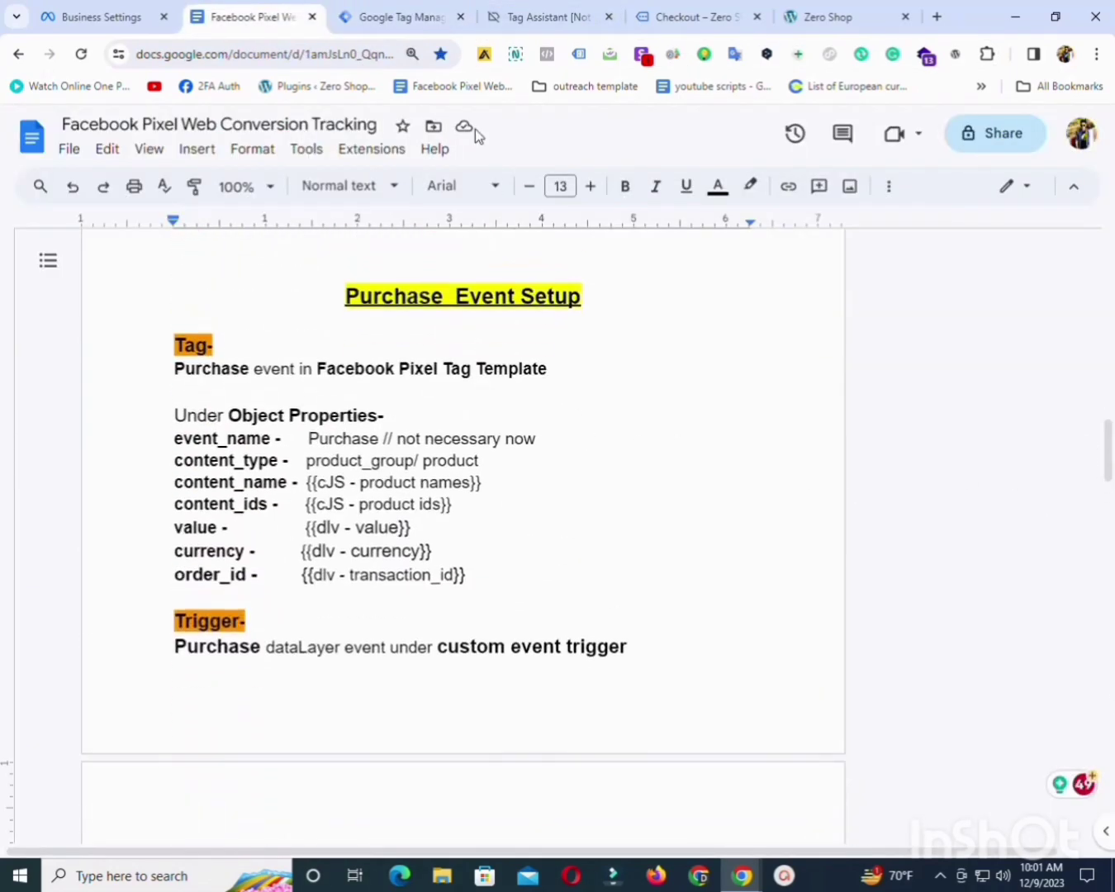
pyautogui.click(417, 9)
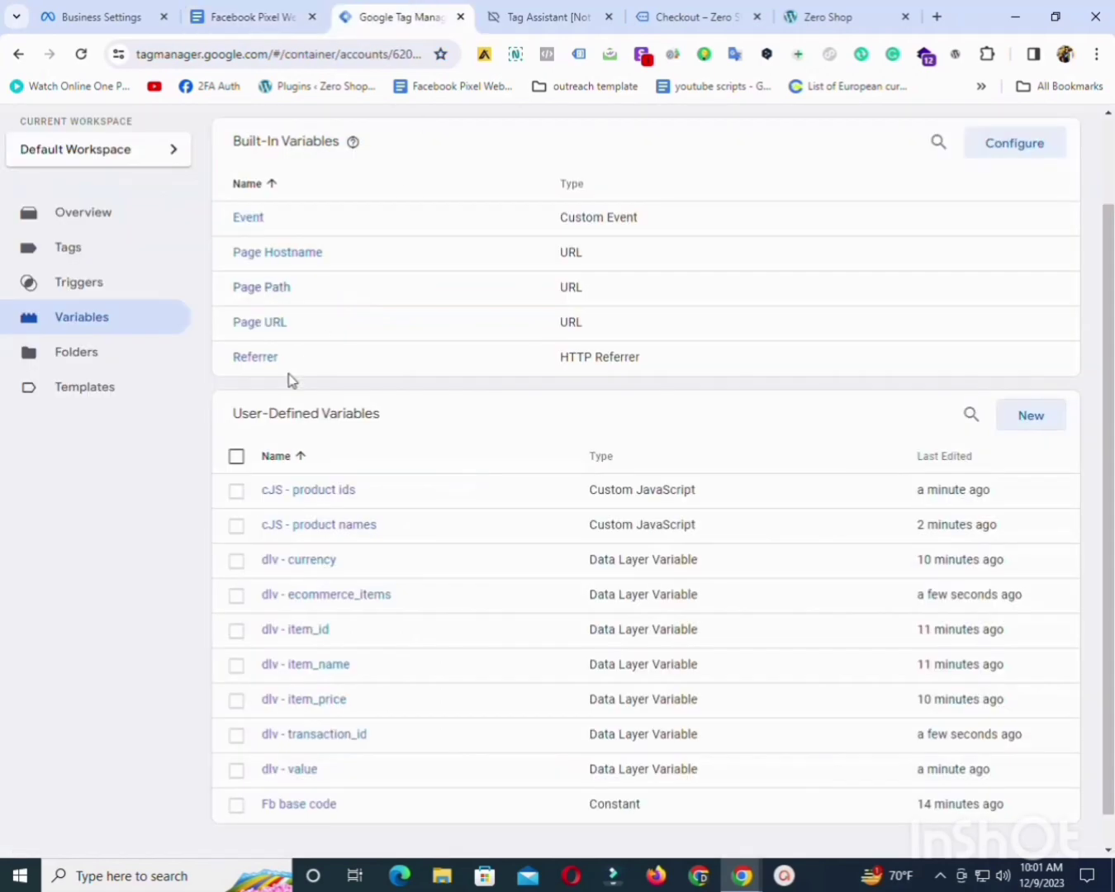
# Create a new tag named "Fb-purchase-tag" and choose Facebook Pixel as its tag type.
pyautogui.click(91, 259)
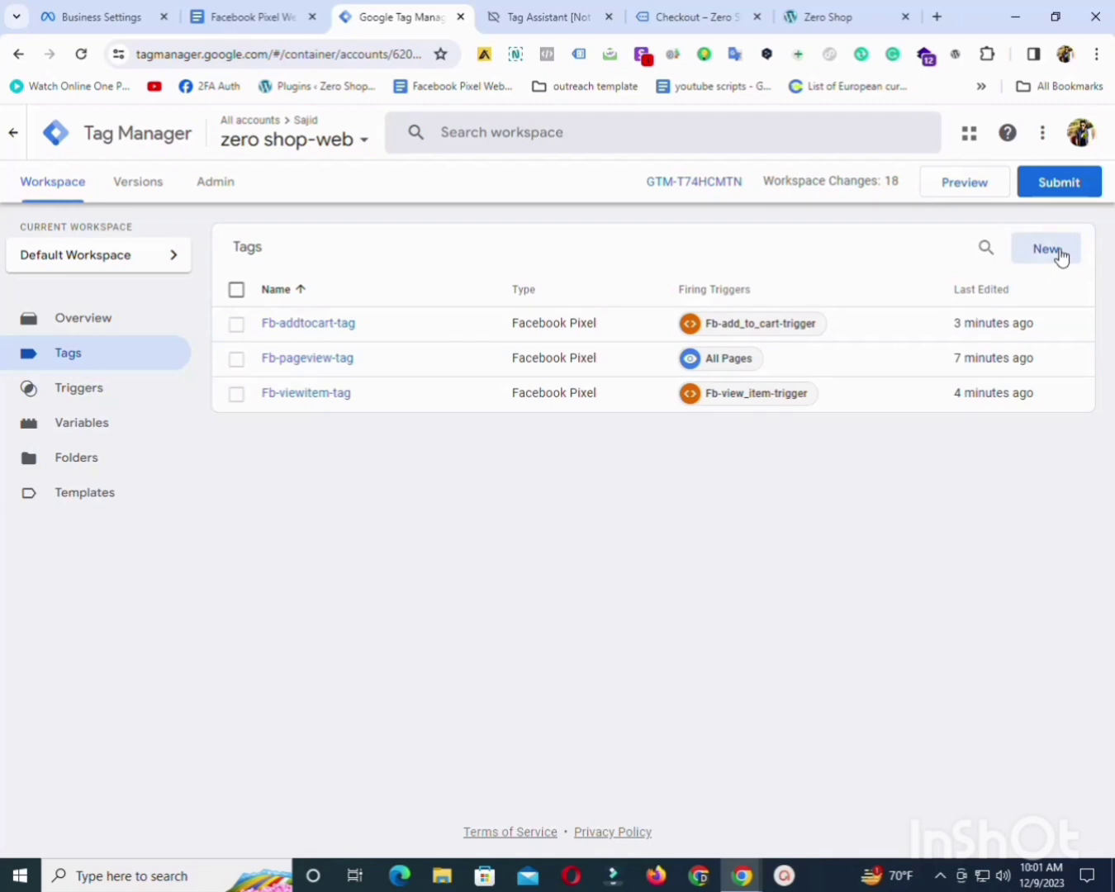
pyautogui.click(1046, 248)
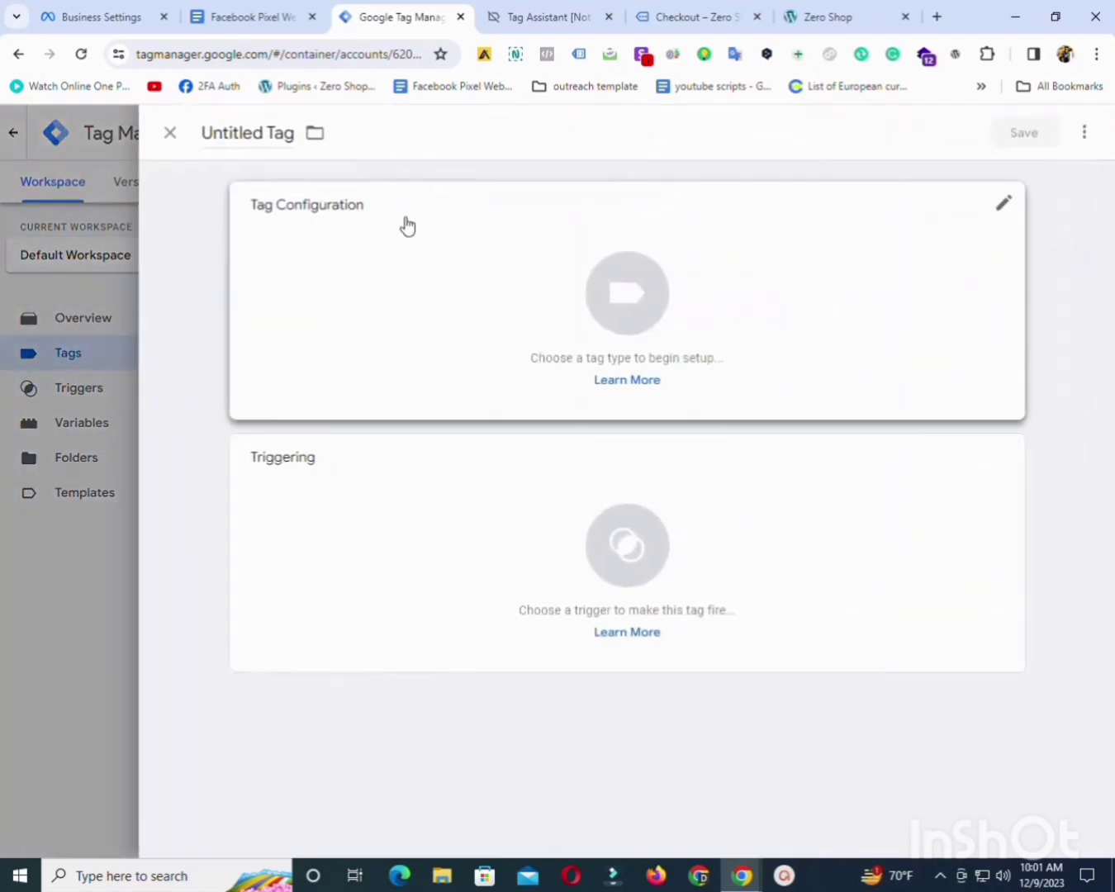
pyautogui.click(251, 133)
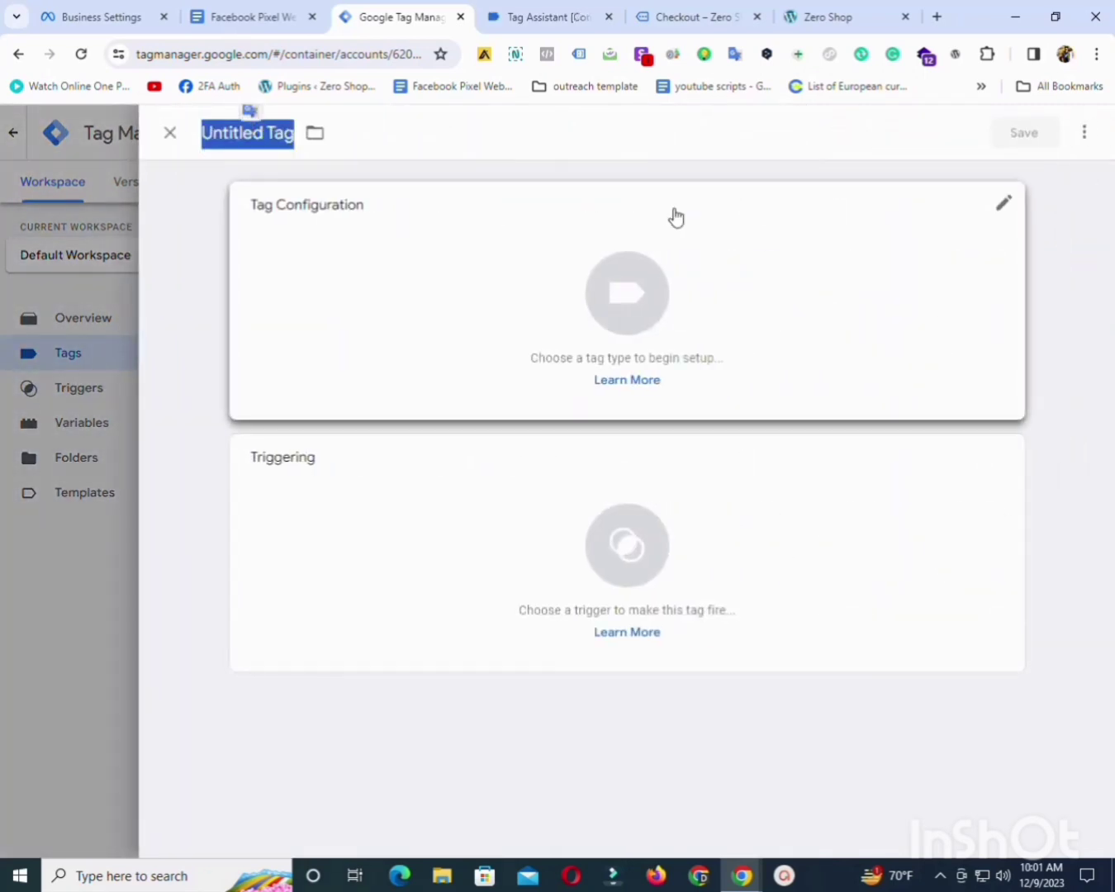
pyautogui.write('Fb-purchase')
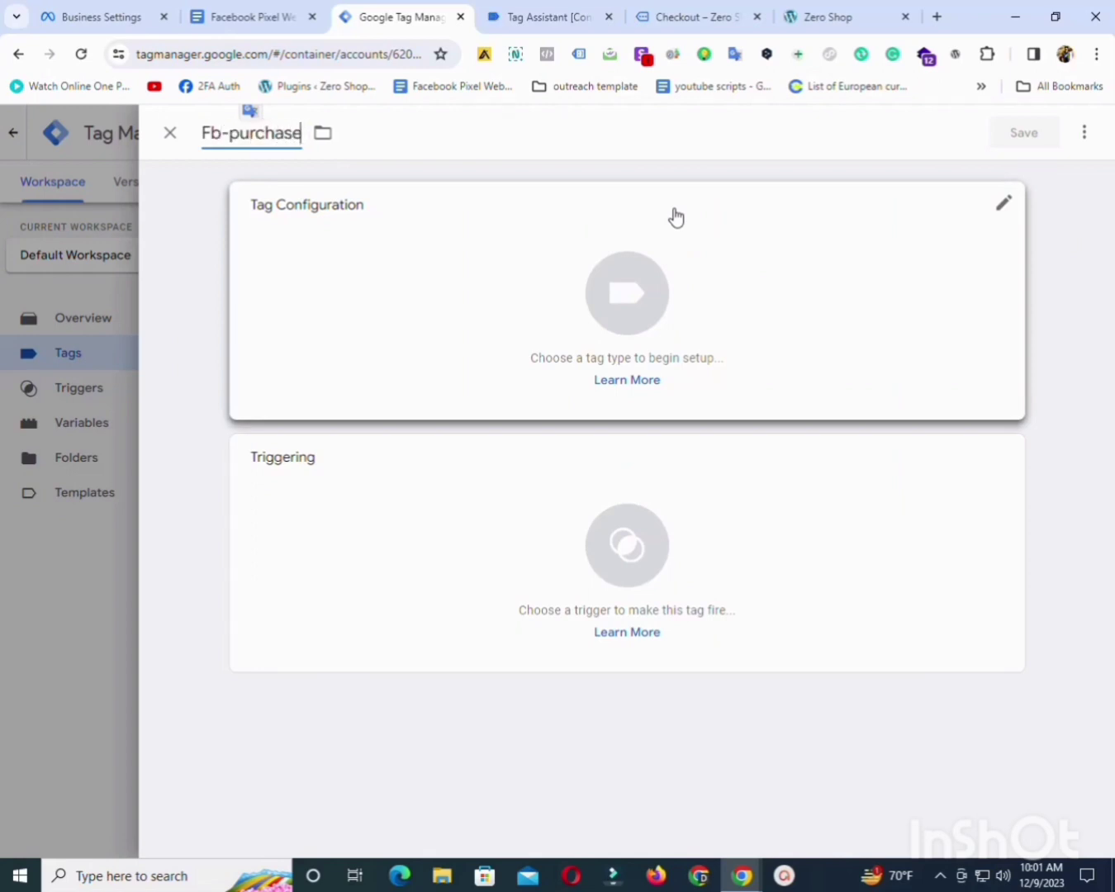
pyautogui.write('-tag')
pyautogui.click(507, 260)
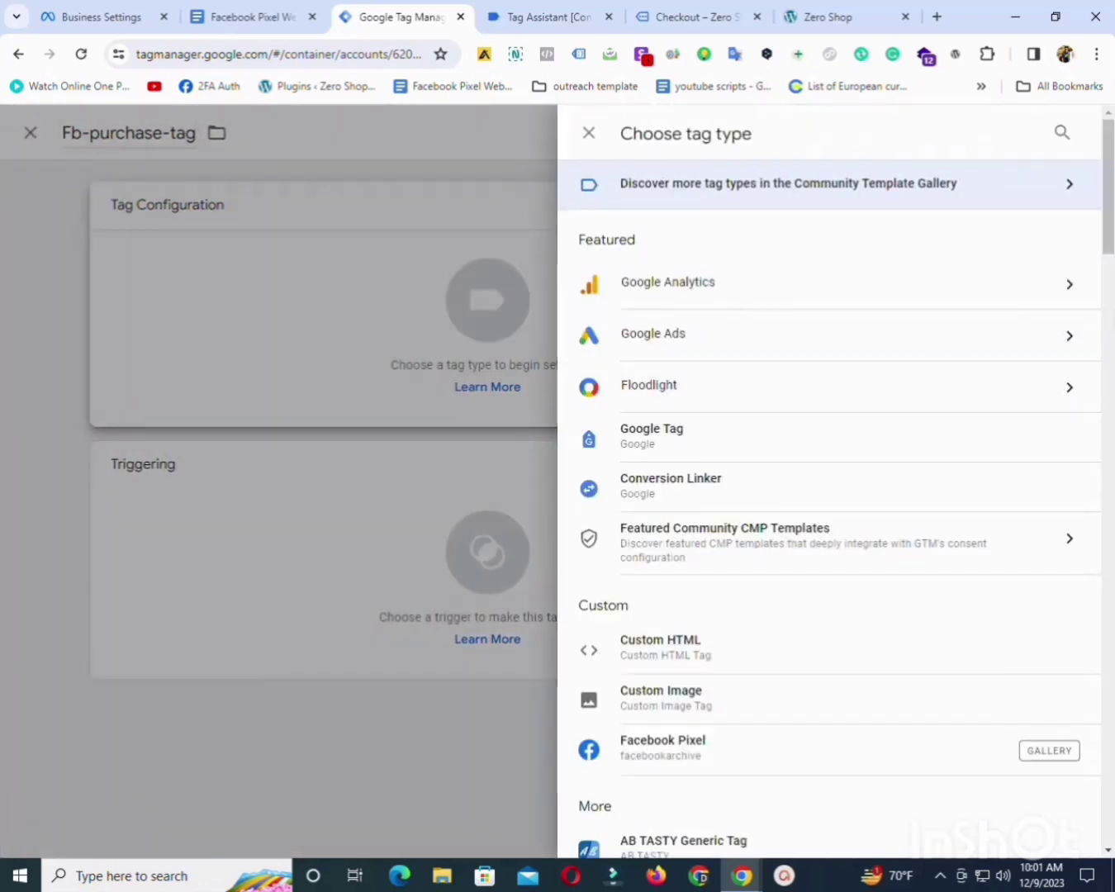
pyautogui.scroll(-2, 806, 384)
pyautogui.click(684, 569)
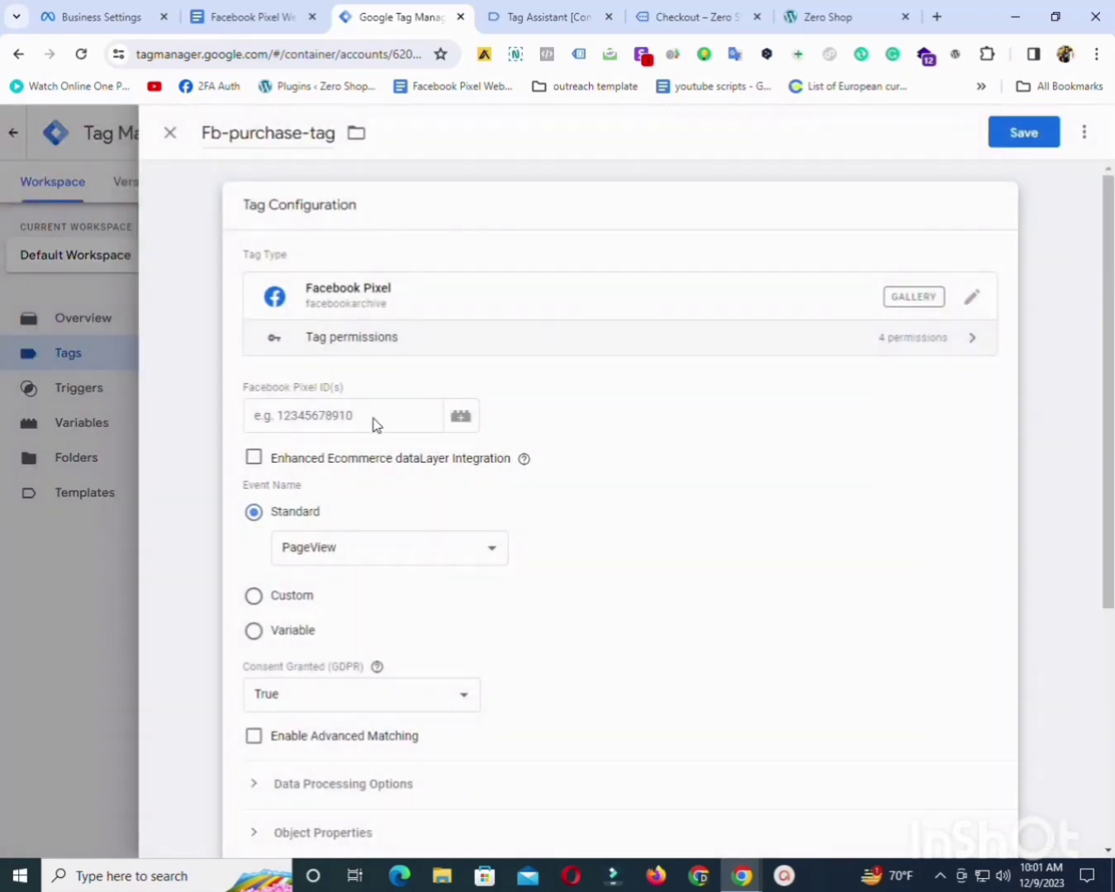
# Set the tag's Facebook Pixel ID to the Fb base code variable and its standard event to Purchase.
pyautogui.click(368, 405)
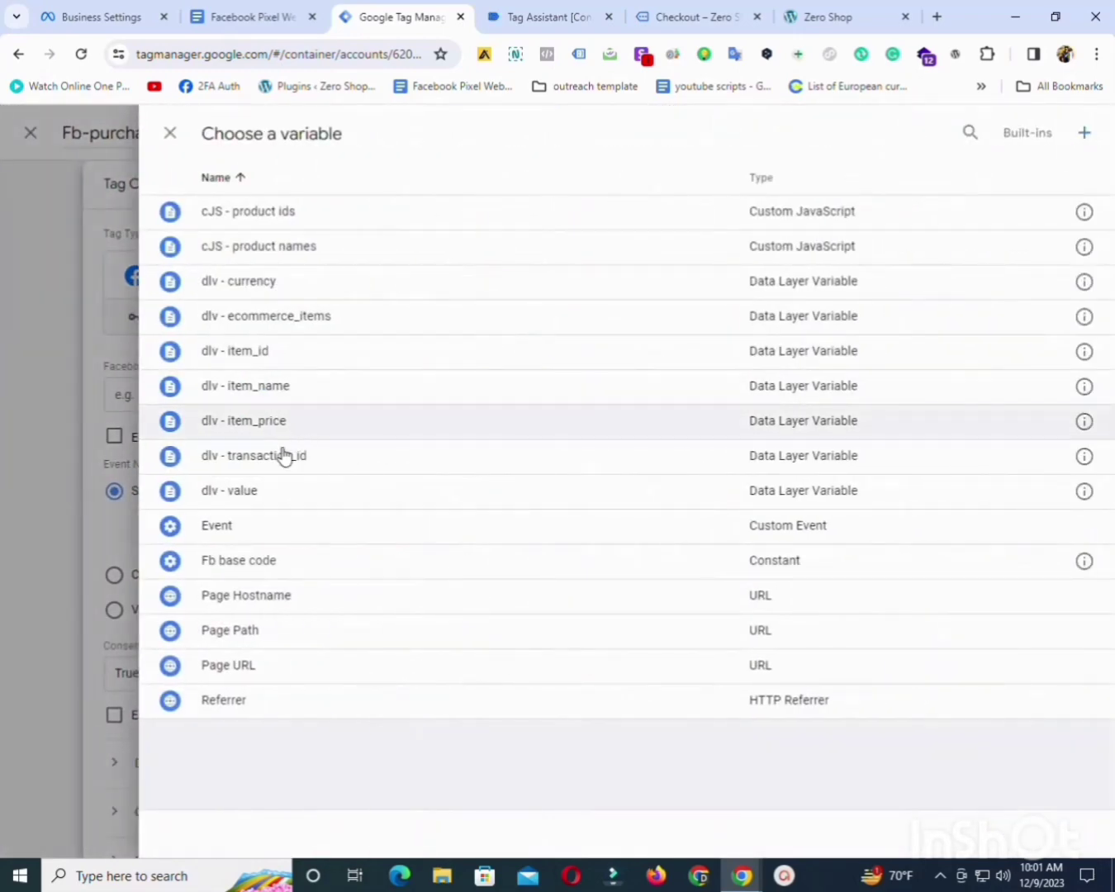
pyautogui.click(253, 564)
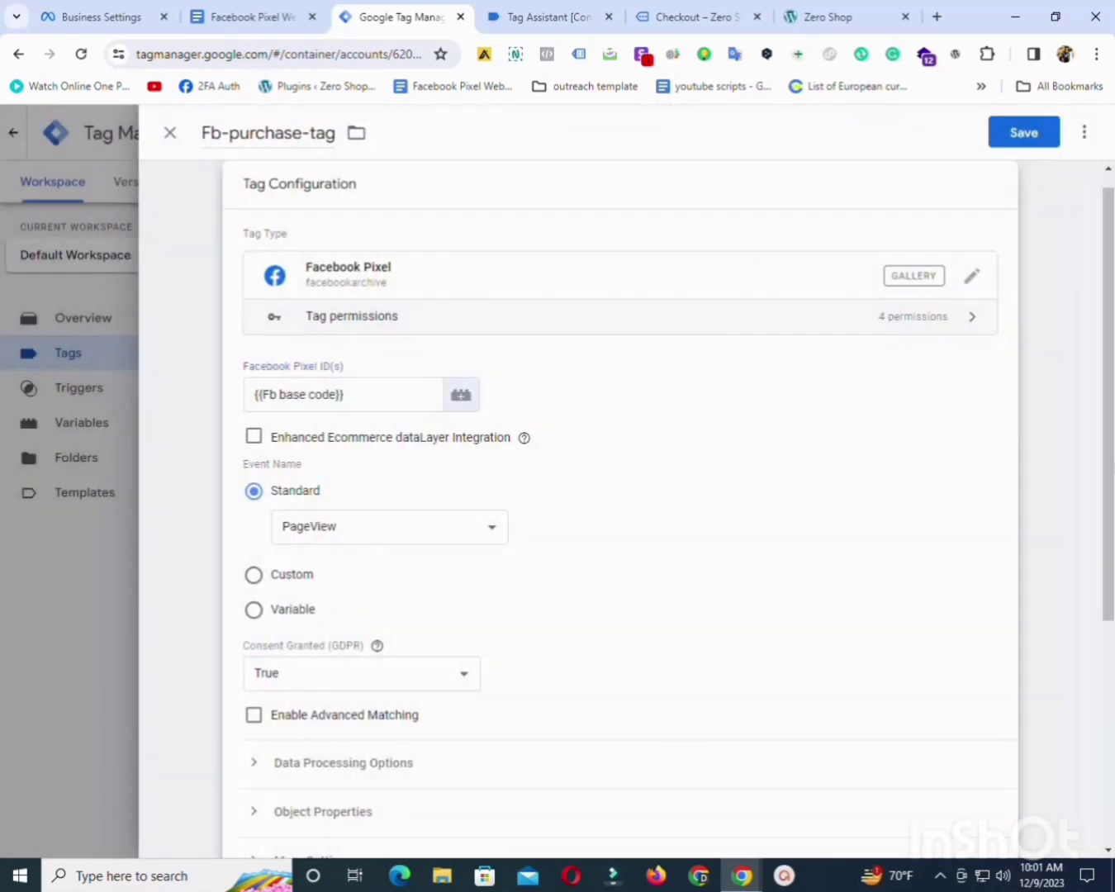
pyautogui.scroll(-2, 555, 454)
pyautogui.click(405, 408)
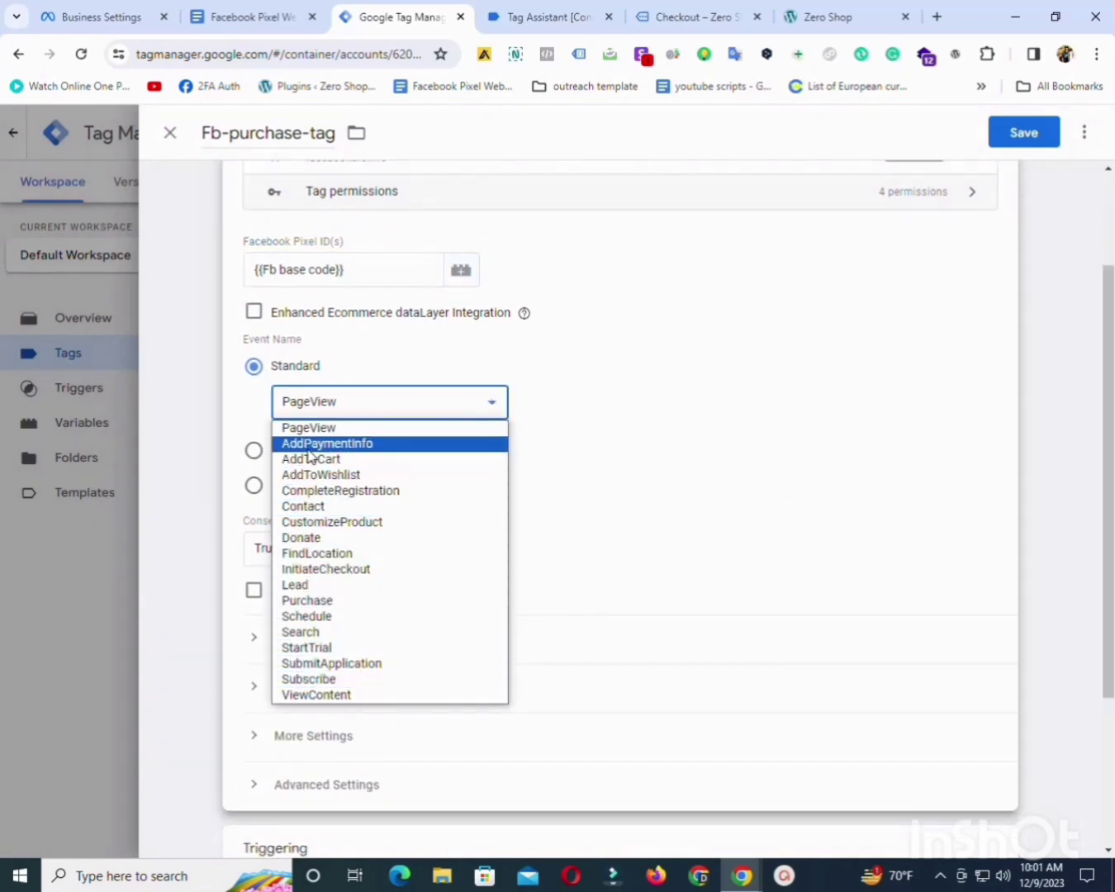
pyautogui.click(314, 600)
# Expand the Object Properties of Fb-purchase-tag and add six empty property rows.
pyautogui.scroll(-2, 302, 511)
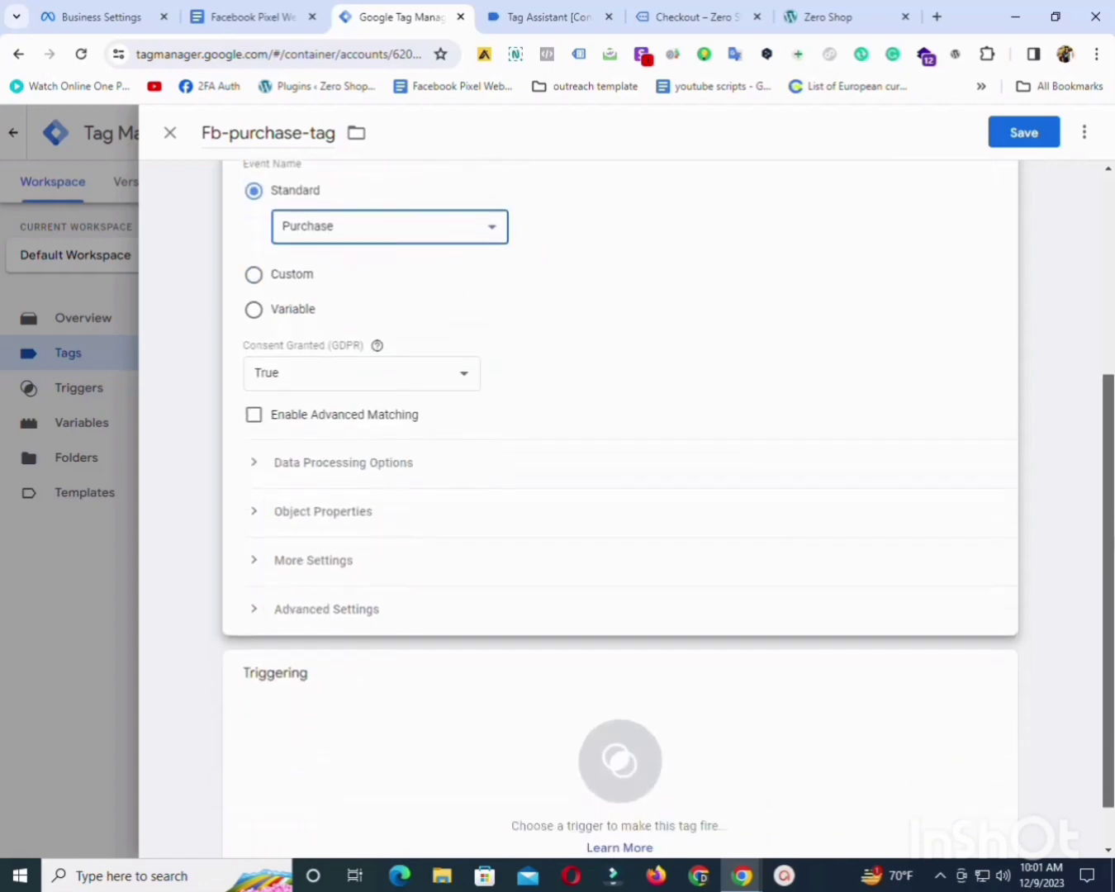
pyautogui.click(253, 498)
pyautogui.click(343, 638)
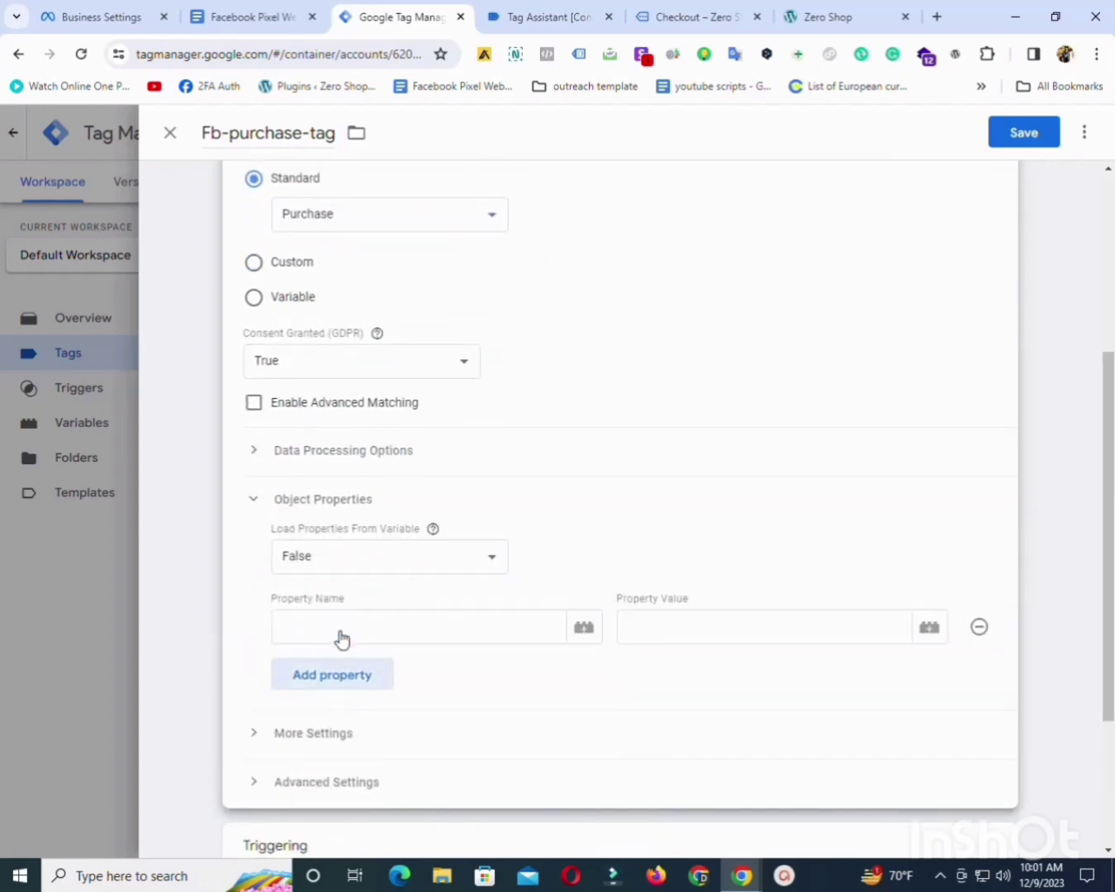
pyautogui.click(333, 676)
pyautogui.click(335, 721)
pyautogui.click(337, 764)
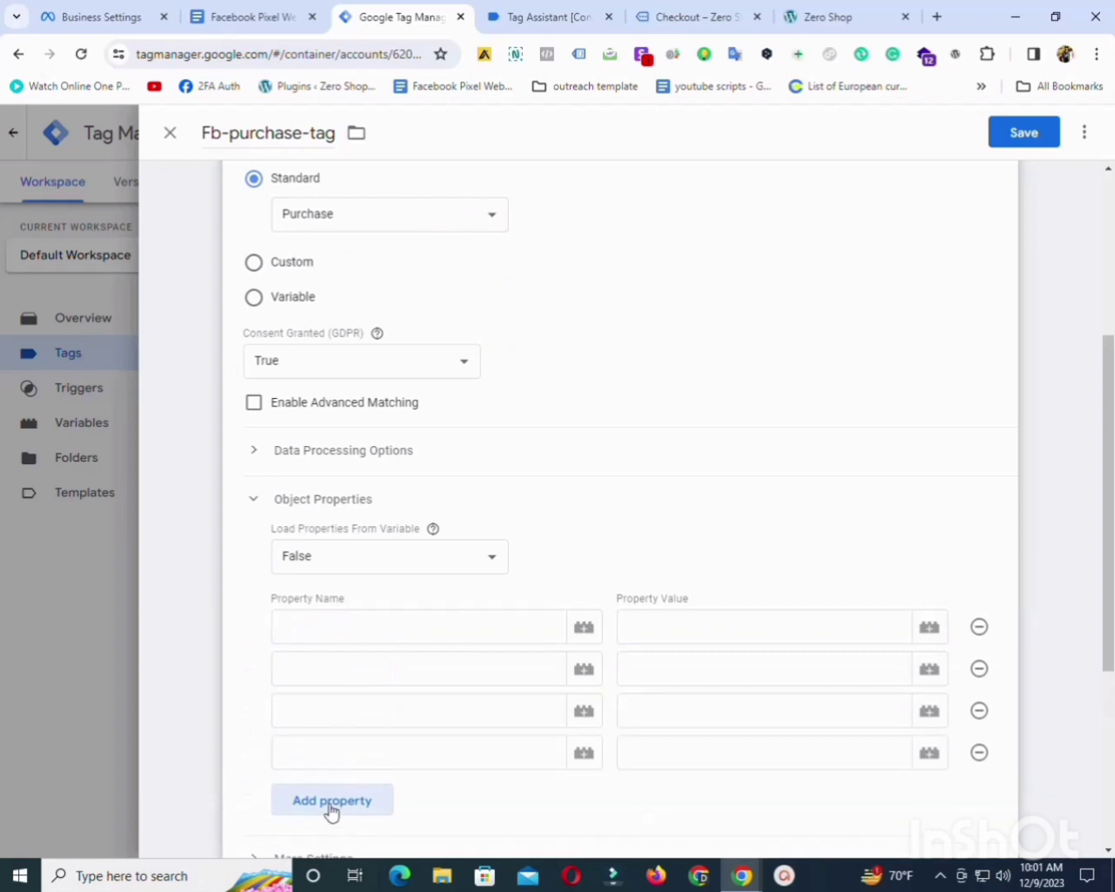
pyautogui.click(331, 809)
pyautogui.click(335, 843)
pyautogui.moveTo(1111, 550); pyautogui.dragTo(1113, 567)
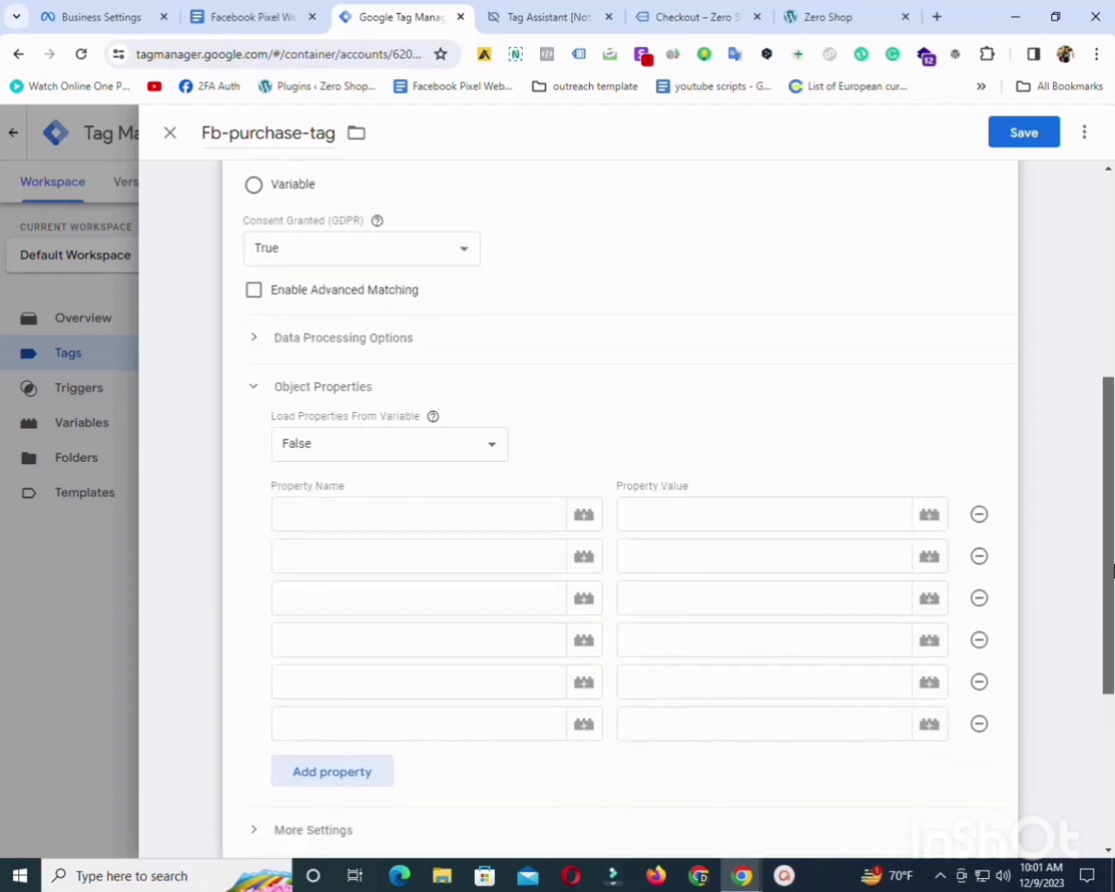
# Copy event_name from the Purchase Event Setup notes into the first row's Property Name.
pyautogui.click(293, 12)
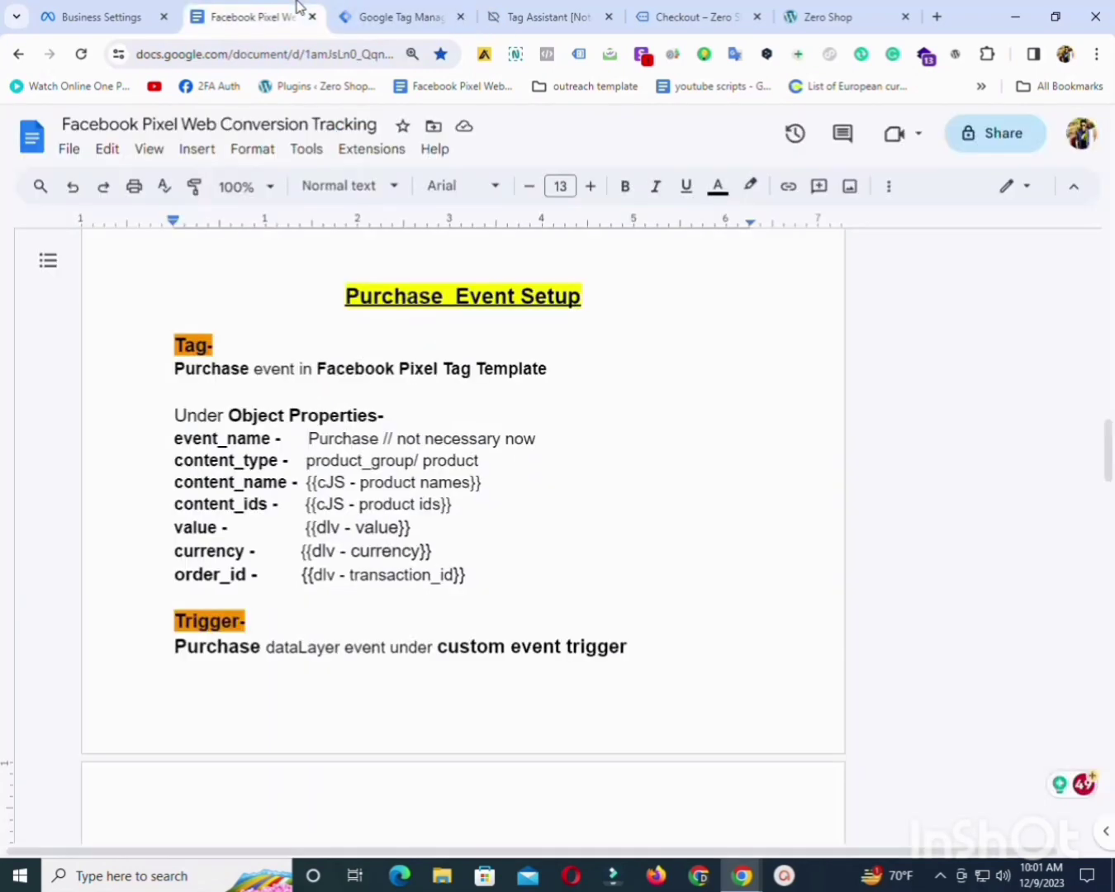
pyautogui.click(175, 438)
pyautogui.moveTo(175, 438); pyautogui.dragTo(221, 439)
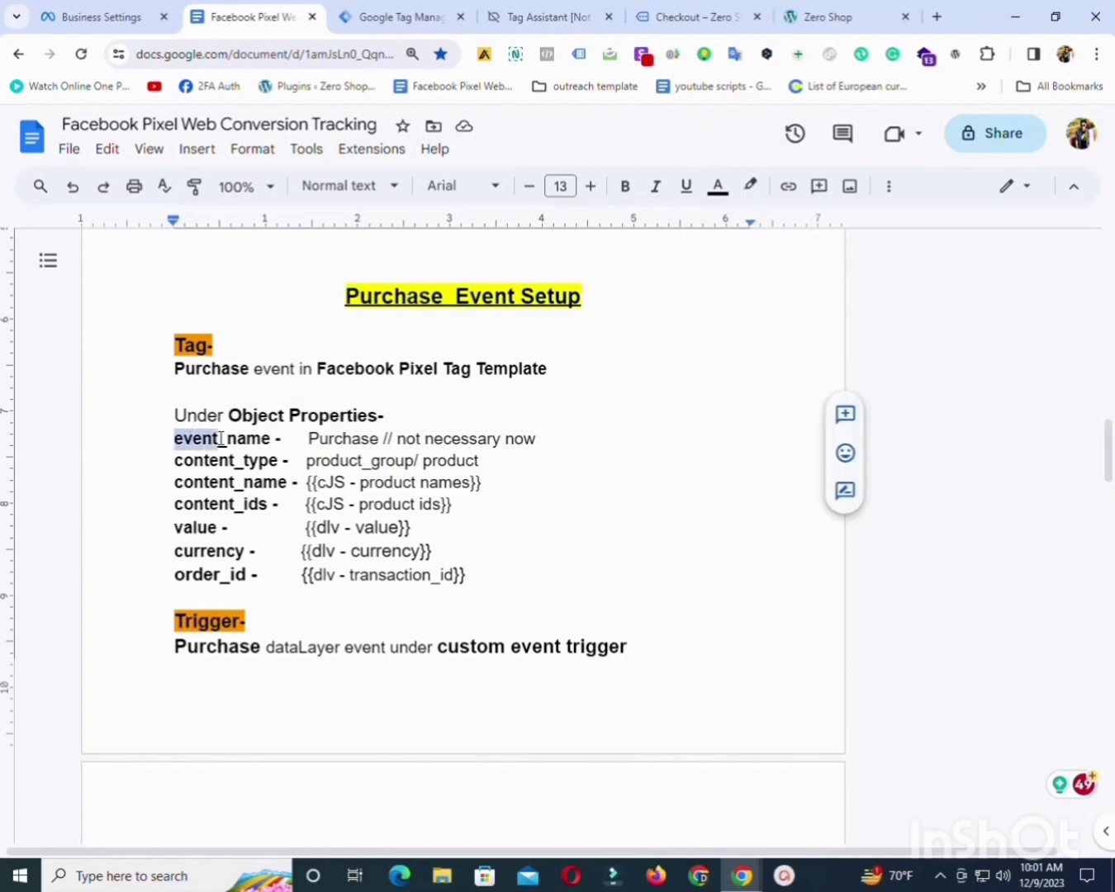
pyautogui.rightClick(270, 434)
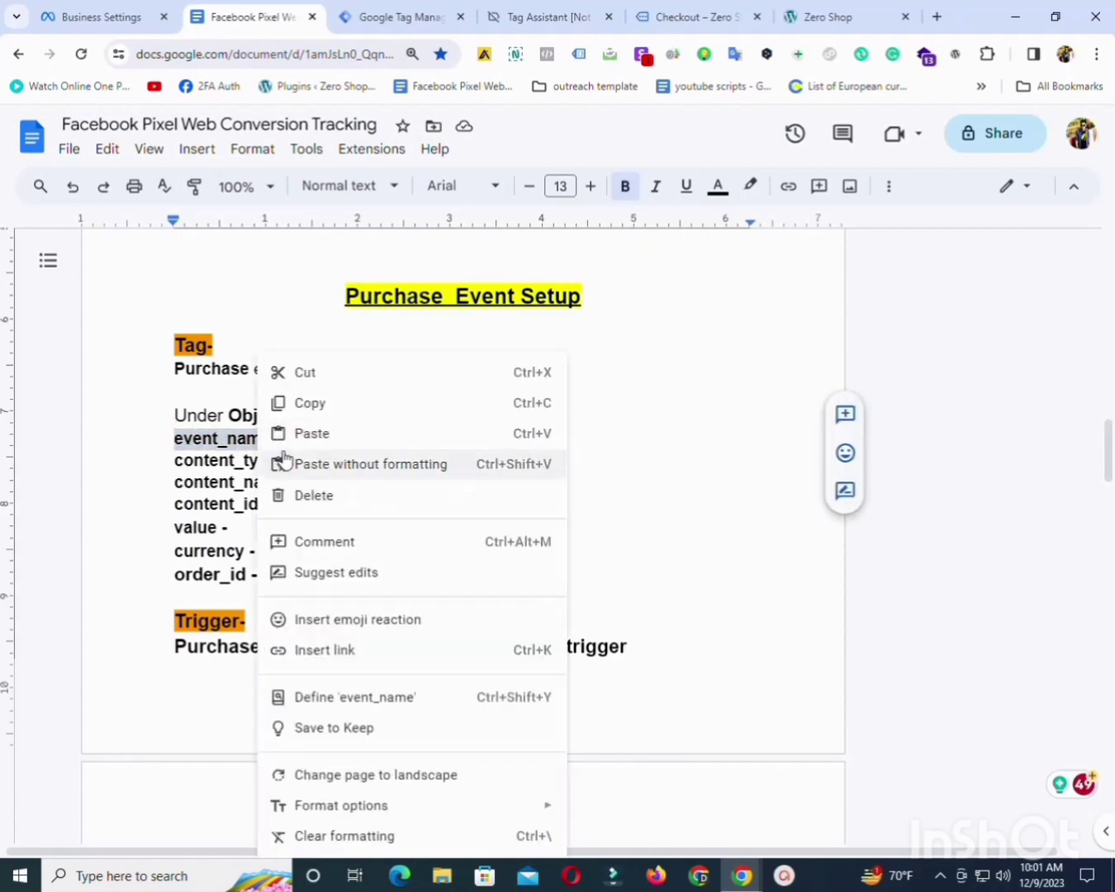
pyautogui.click(330, 398)
pyautogui.click(466, 21)
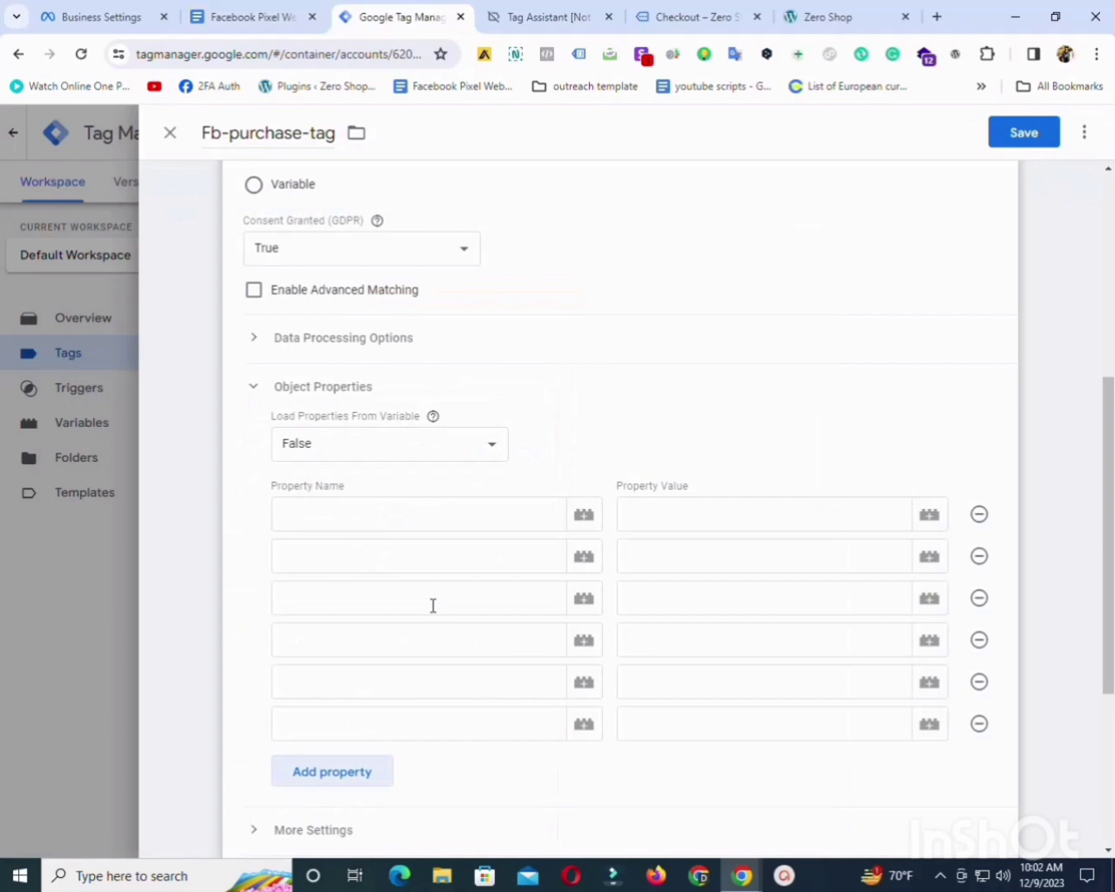
pyautogui.click(400, 510)
pyautogui.hotkey('ctrl', 'v')
# Fill the event_name property's value with Purchase, copied from the notes document.
pyautogui.click(264, 7)
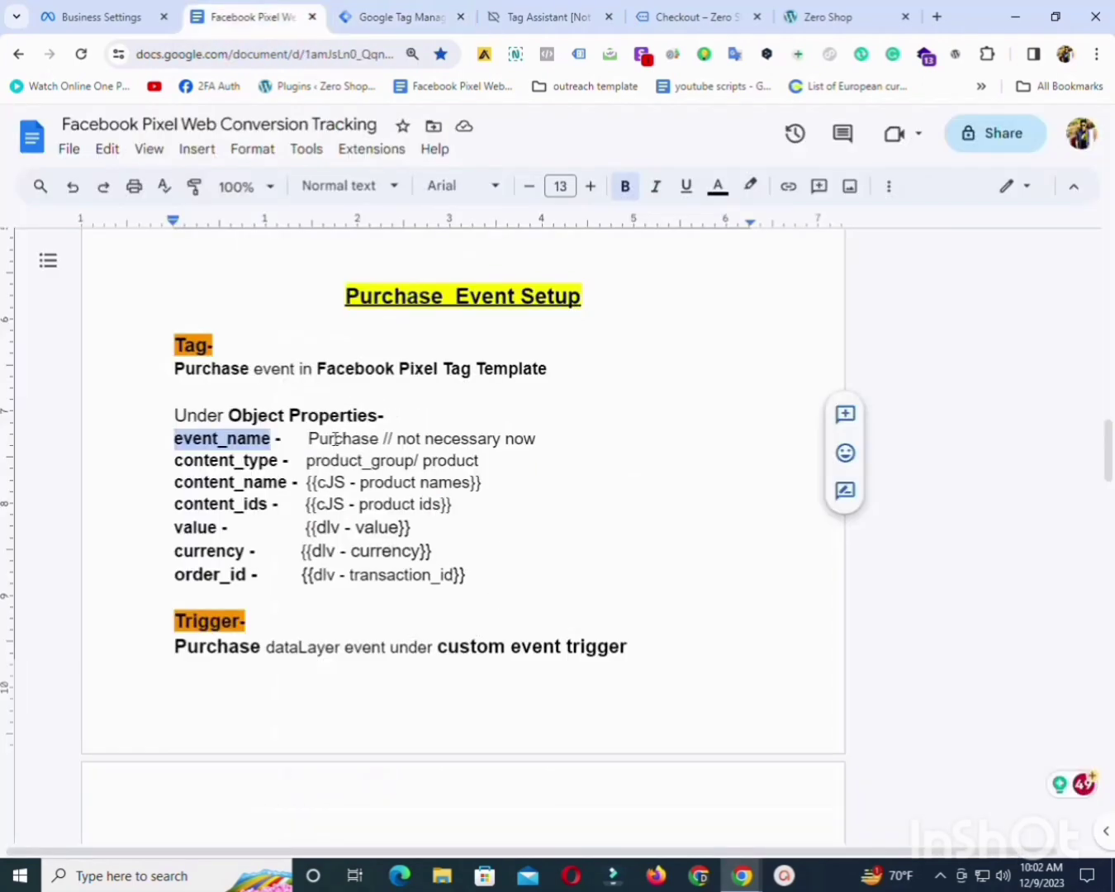
pyautogui.doubleClick(336, 438)
pyautogui.rightClick(335, 437)
pyautogui.click(405, 402)
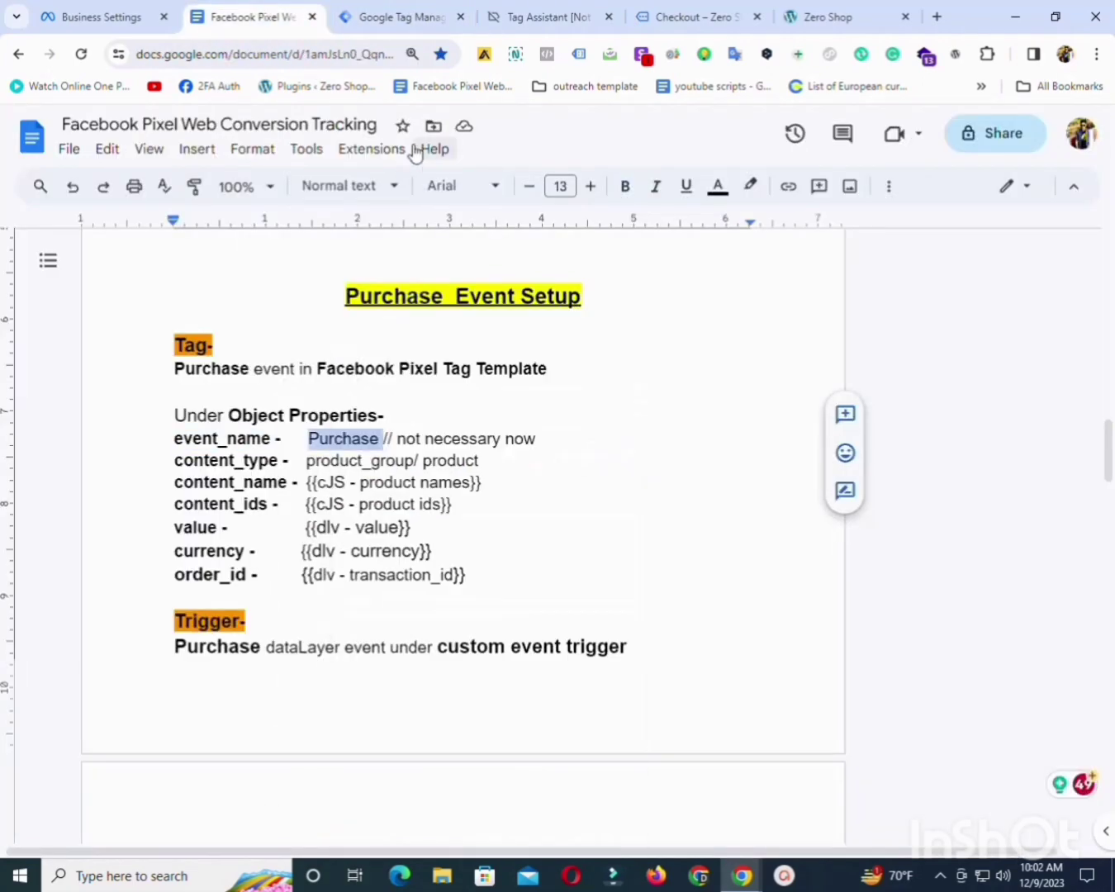
pyautogui.click(380, 15)
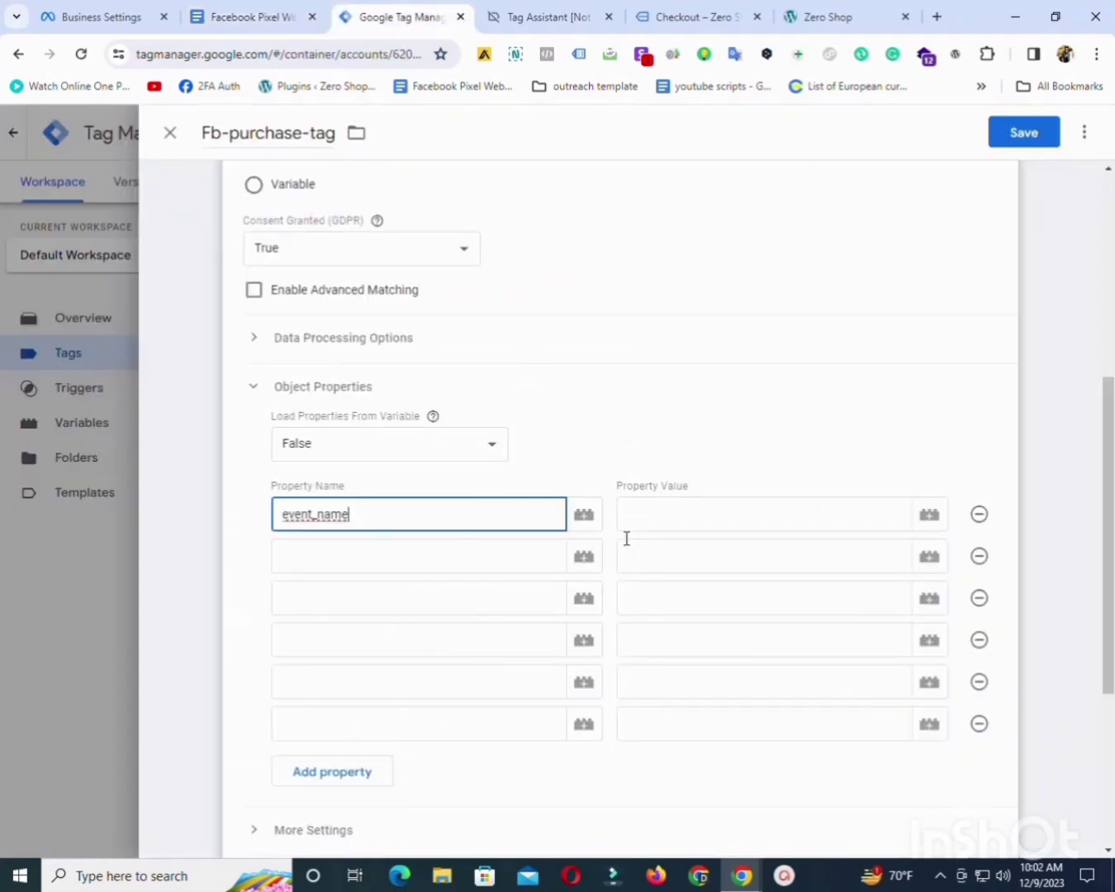
pyautogui.click(654, 512)
pyautogui.hotkey('ctrl', 'v')
# Copy content_type from the notes into the second row's Property Name, and go back to the notes for its value.
pyautogui.click(435, 547)
pyautogui.click(259, 8)
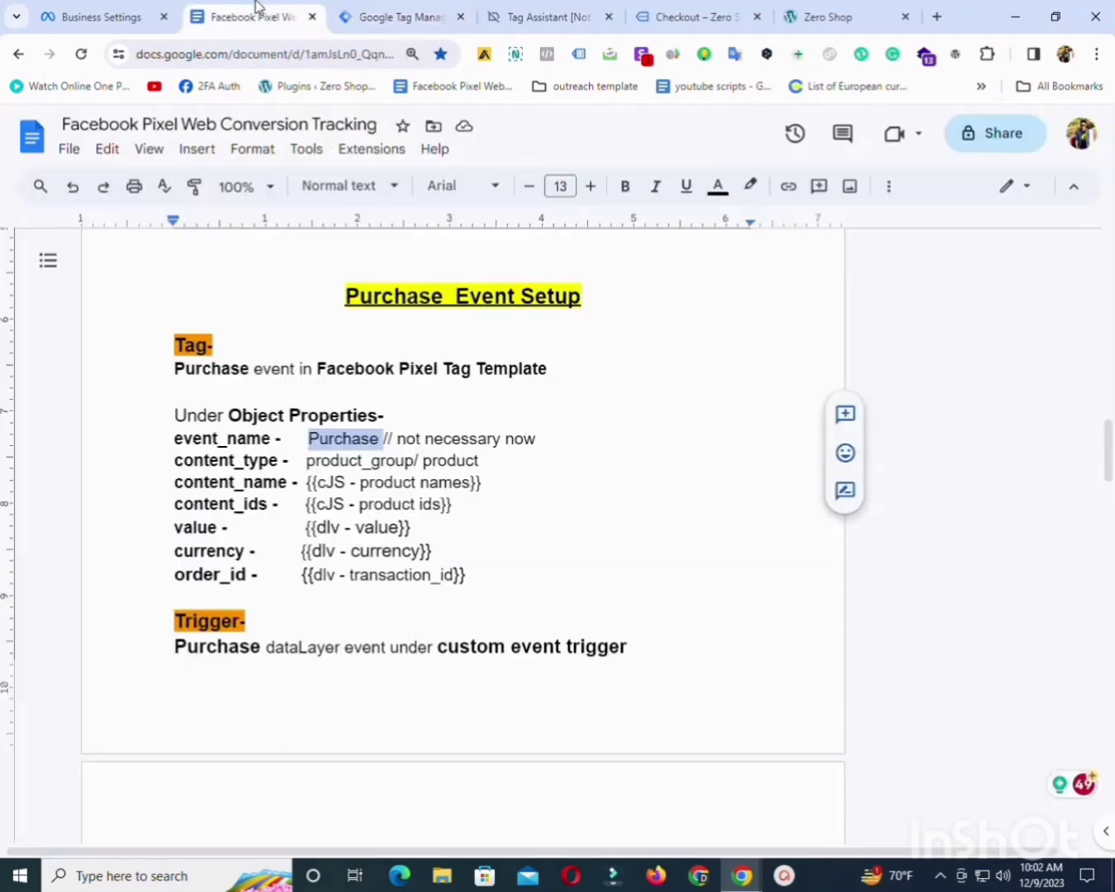
pyautogui.moveTo(175, 457); pyautogui.dragTo(279, 461)
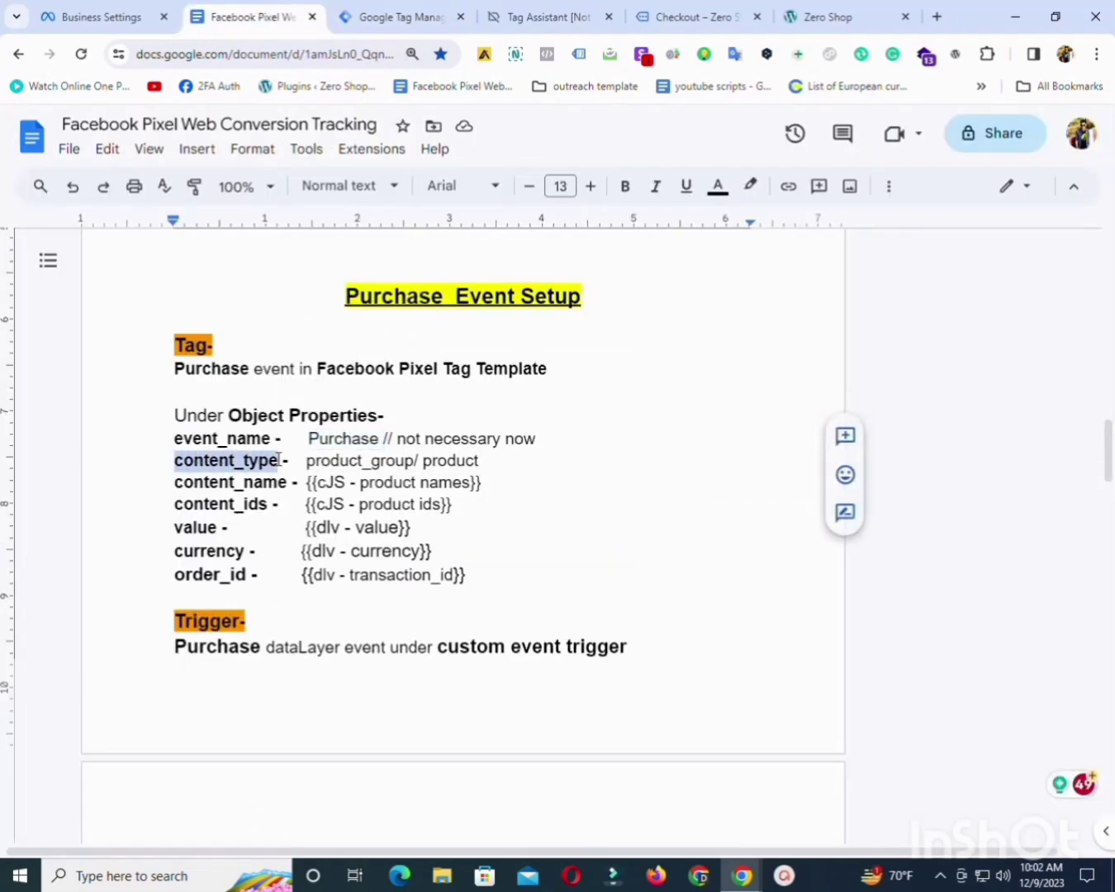
pyautogui.rightClick(260, 462)
pyautogui.click(311, 403)
pyautogui.click(380, 15)
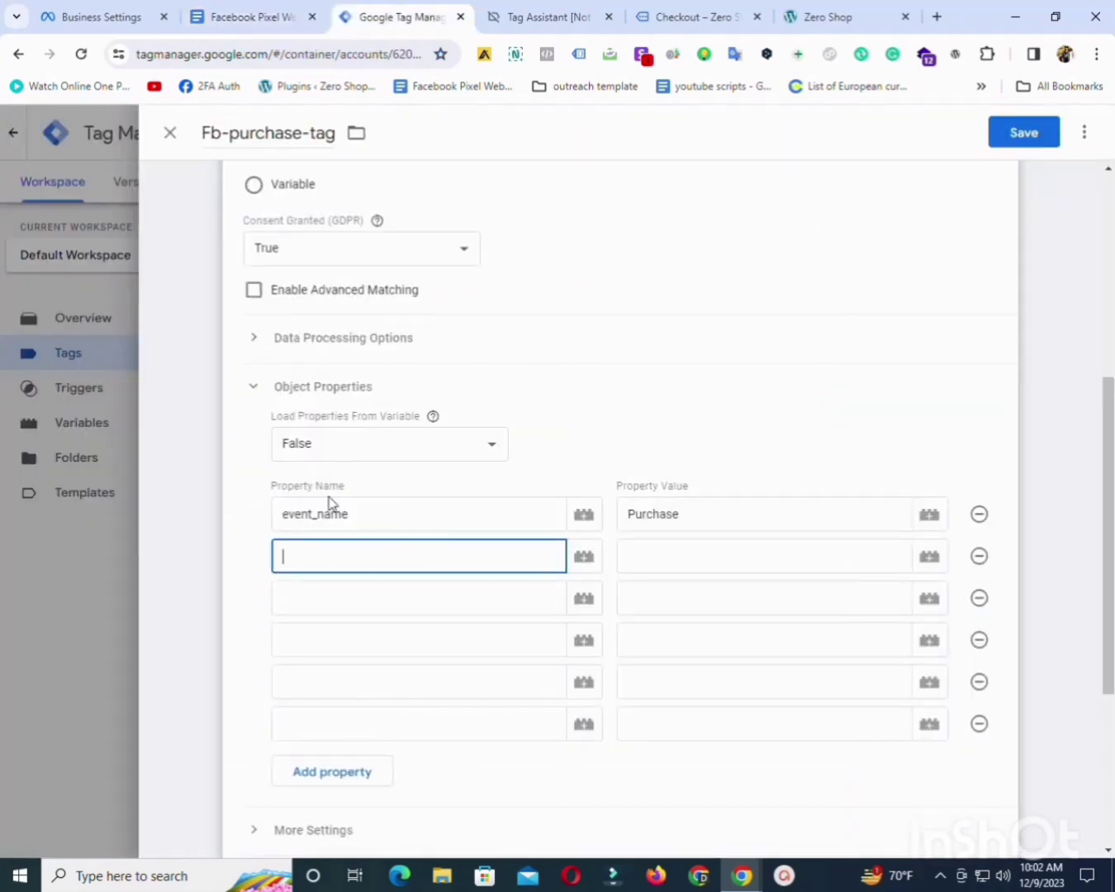
pyautogui.hotkey('ctrl', 'v')
pyautogui.click(688, 541)
pyautogui.click(248, 15)
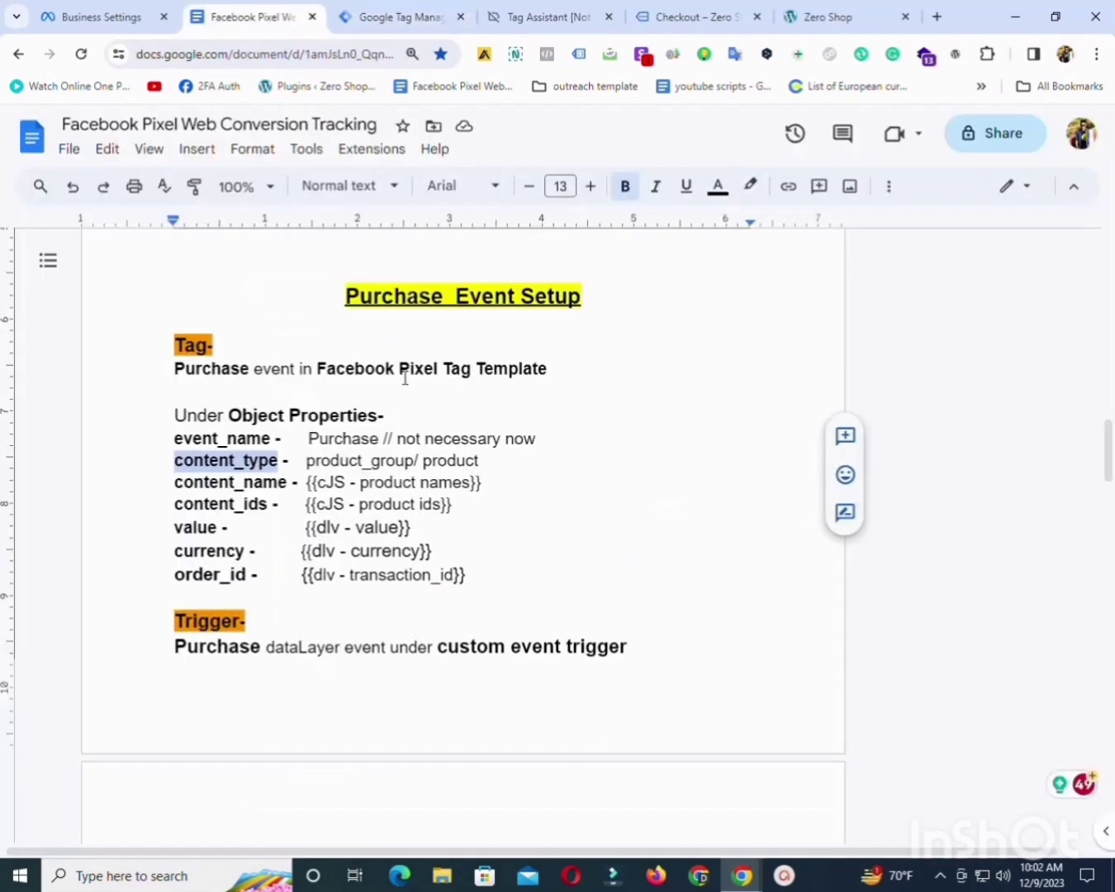
pyautogui.doubleClick(330, 458)
pyautogui.rightClick(330, 460)
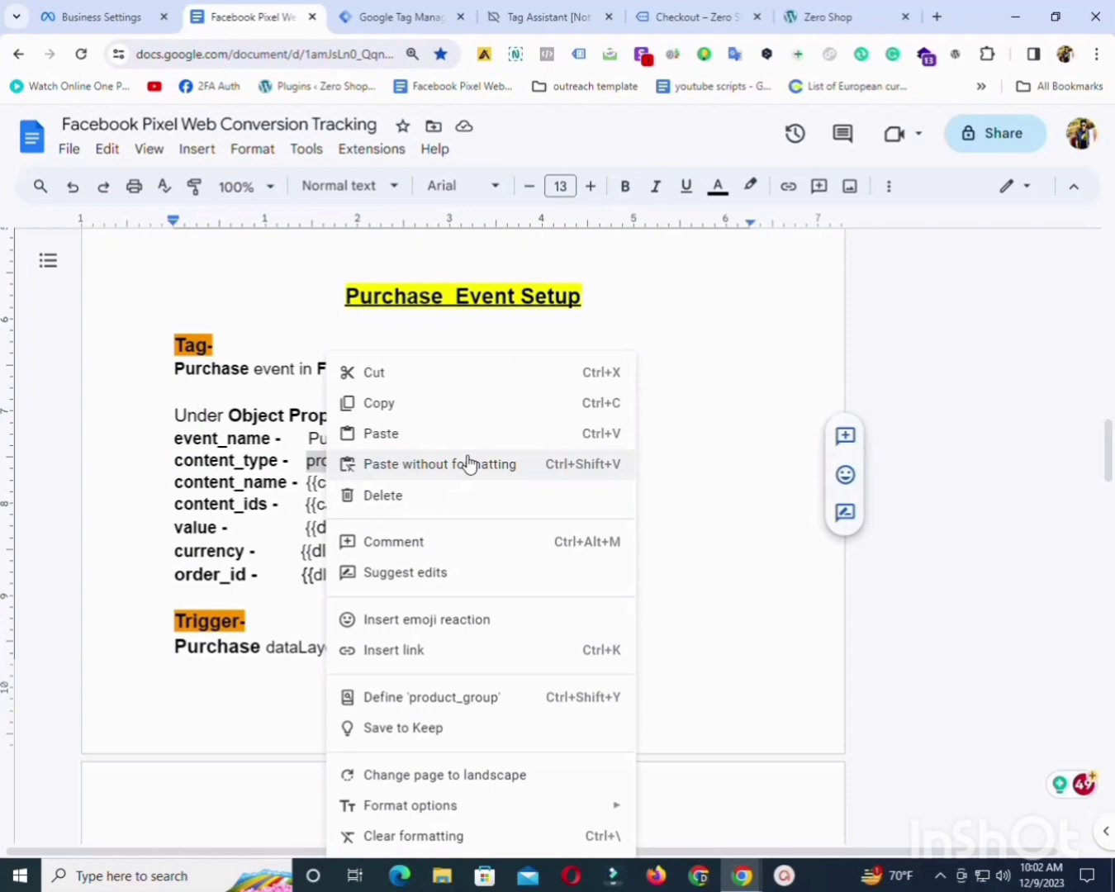
pyautogui.click(748, 389)
# Copy the word product from the content_type line of the notes into the content_type property's value in Tag Manager.
pyautogui.doubleClick(456, 460)
pyautogui.rightClick(456, 460)
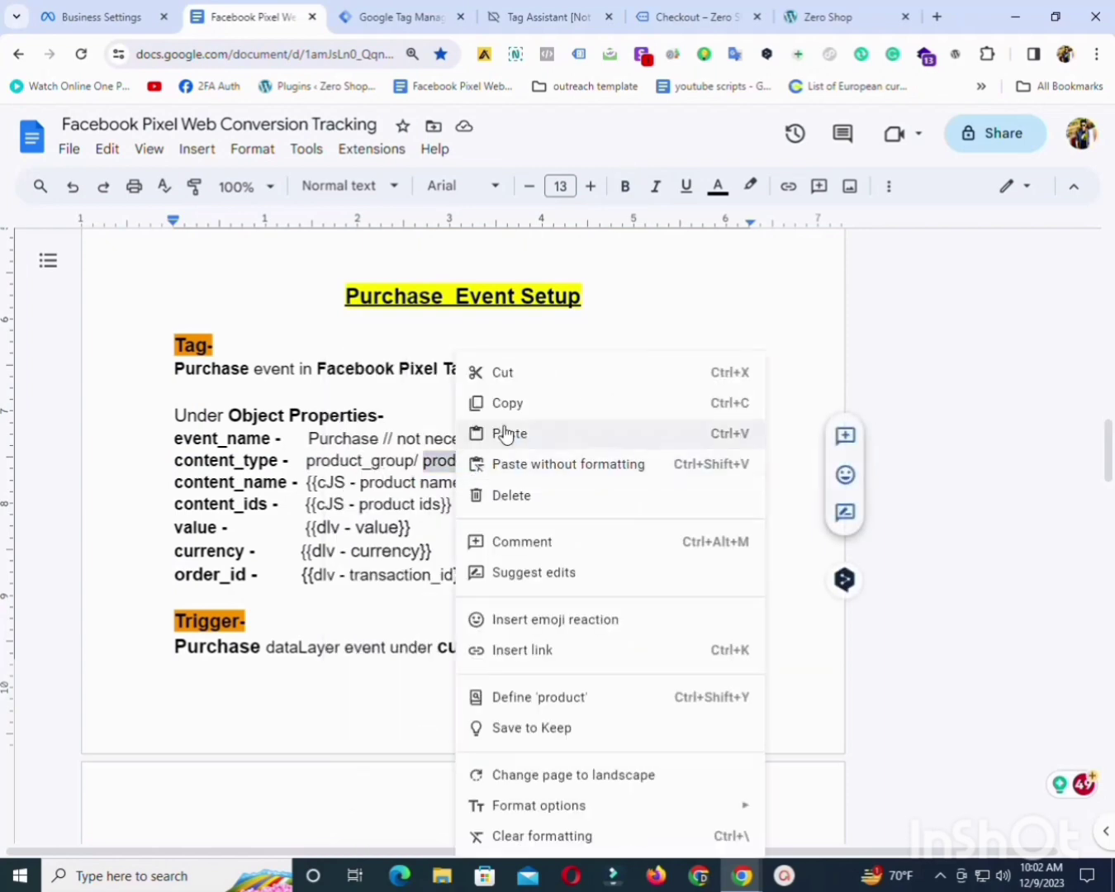
pyautogui.click(500, 400)
pyautogui.click(413, 15)
pyautogui.hotkey('ctrl', 'v')
# Copy content_name from the notes into the third row's Property Name and set its value to the cJS - product names variable.
pyautogui.click(380, 596)
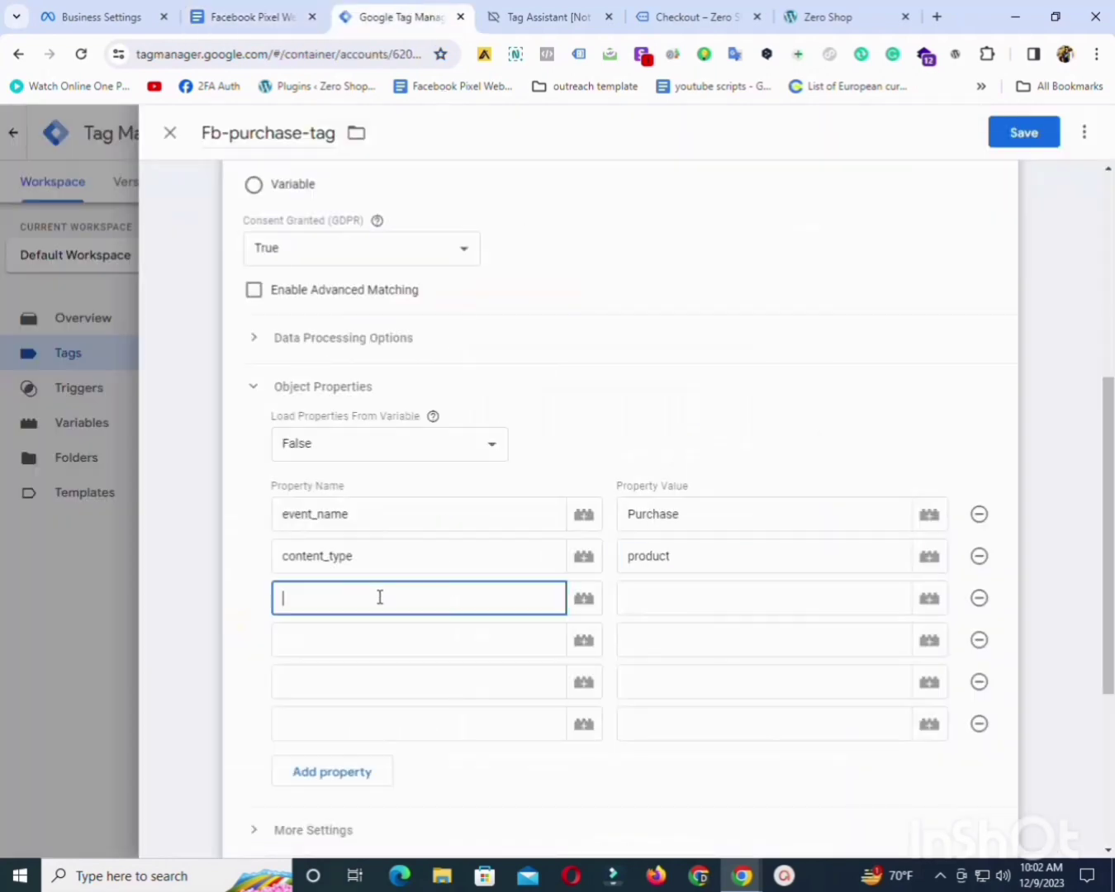
pyautogui.click(240, 15)
pyautogui.moveTo(176, 486); pyautogui.dragTo(286, 484)
pyautogui.rightClick(285, 485)
pyautogui.click(334, 405)
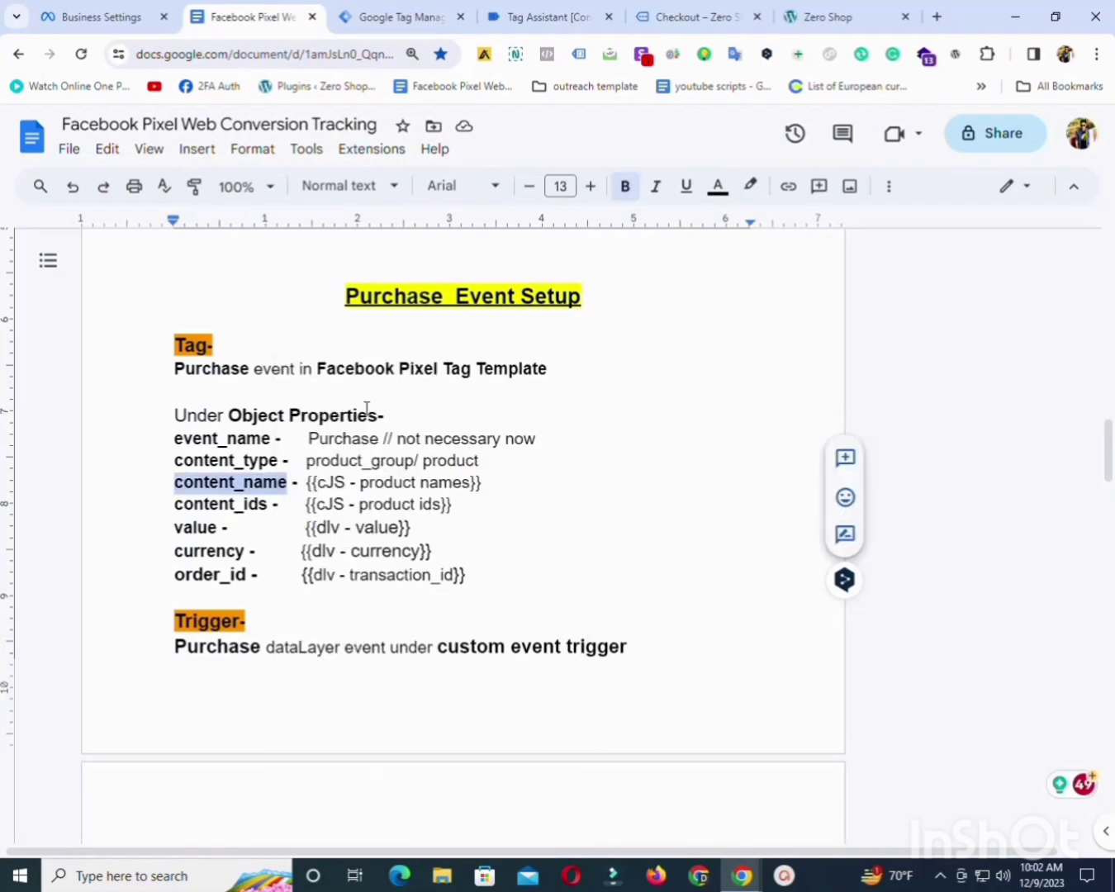
pyautogui.click(406, 19)
pyautogui.hotkey('ctrl', 'v')
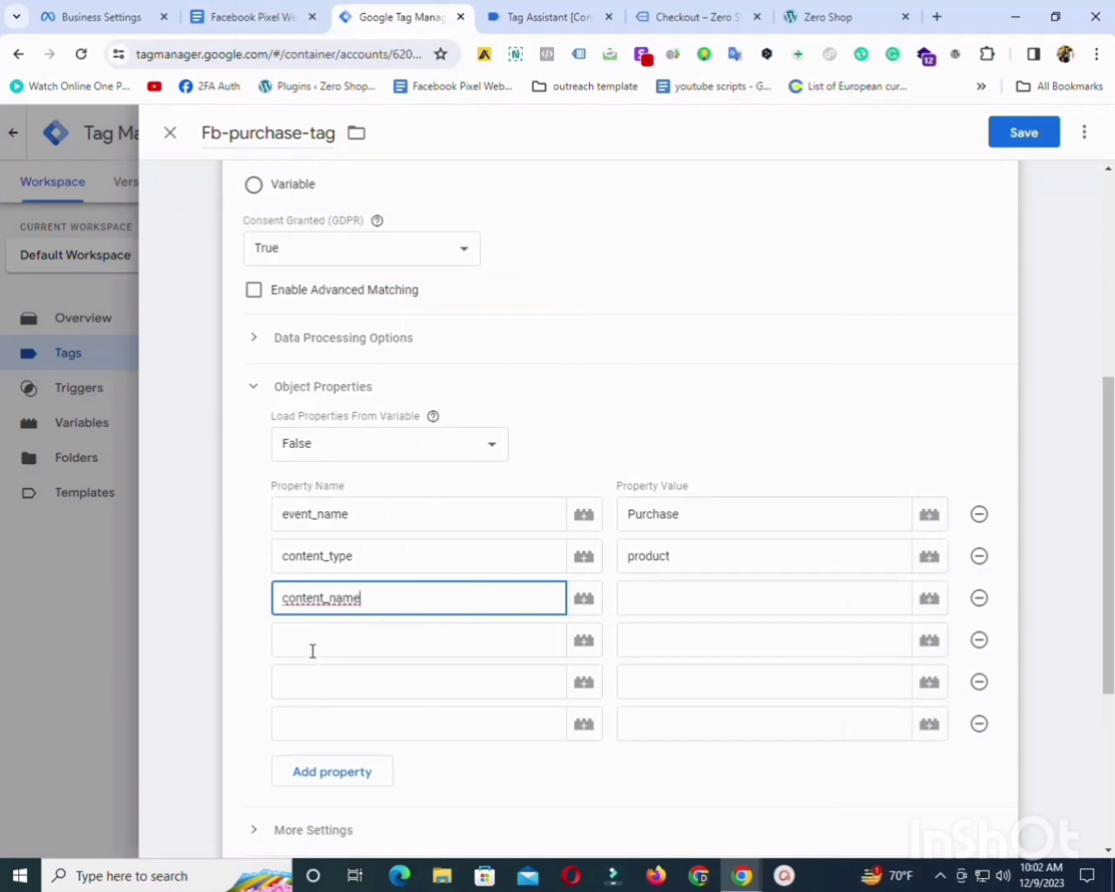
pyautogui.click(929, 600)
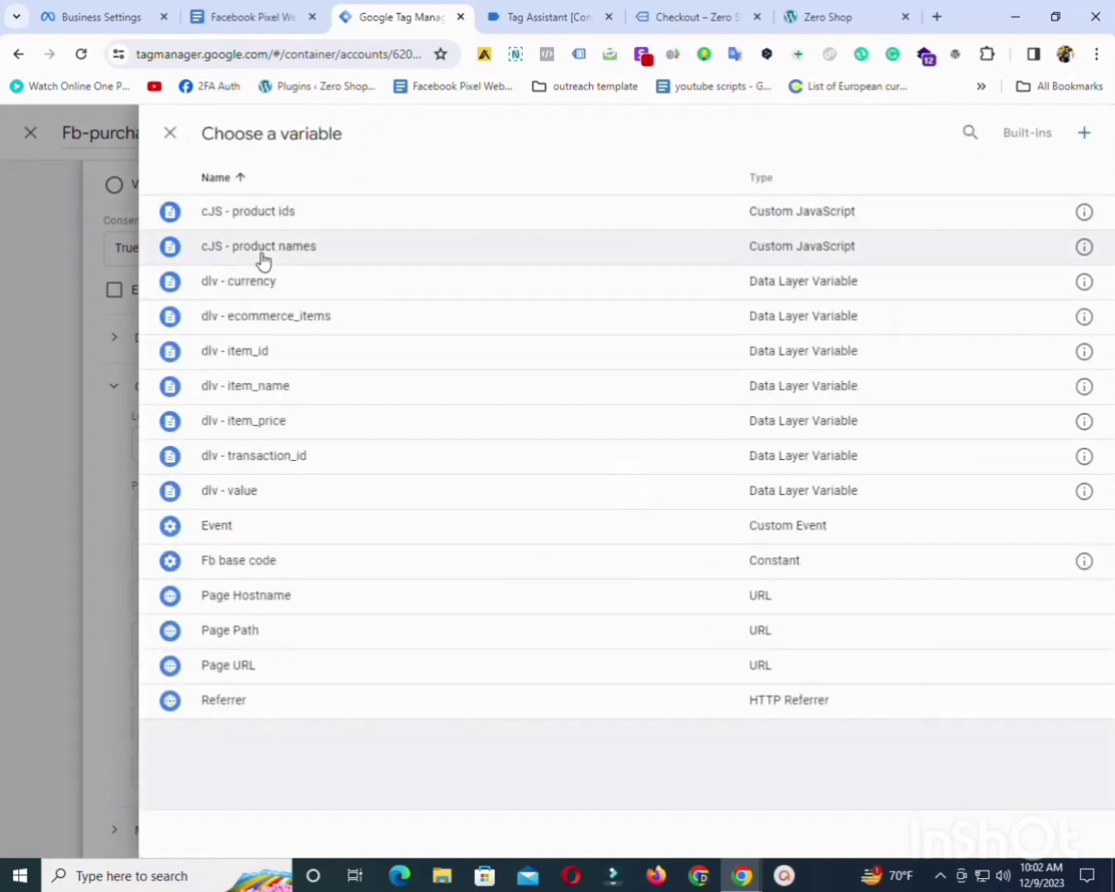
pyautogui.click(260, 247)
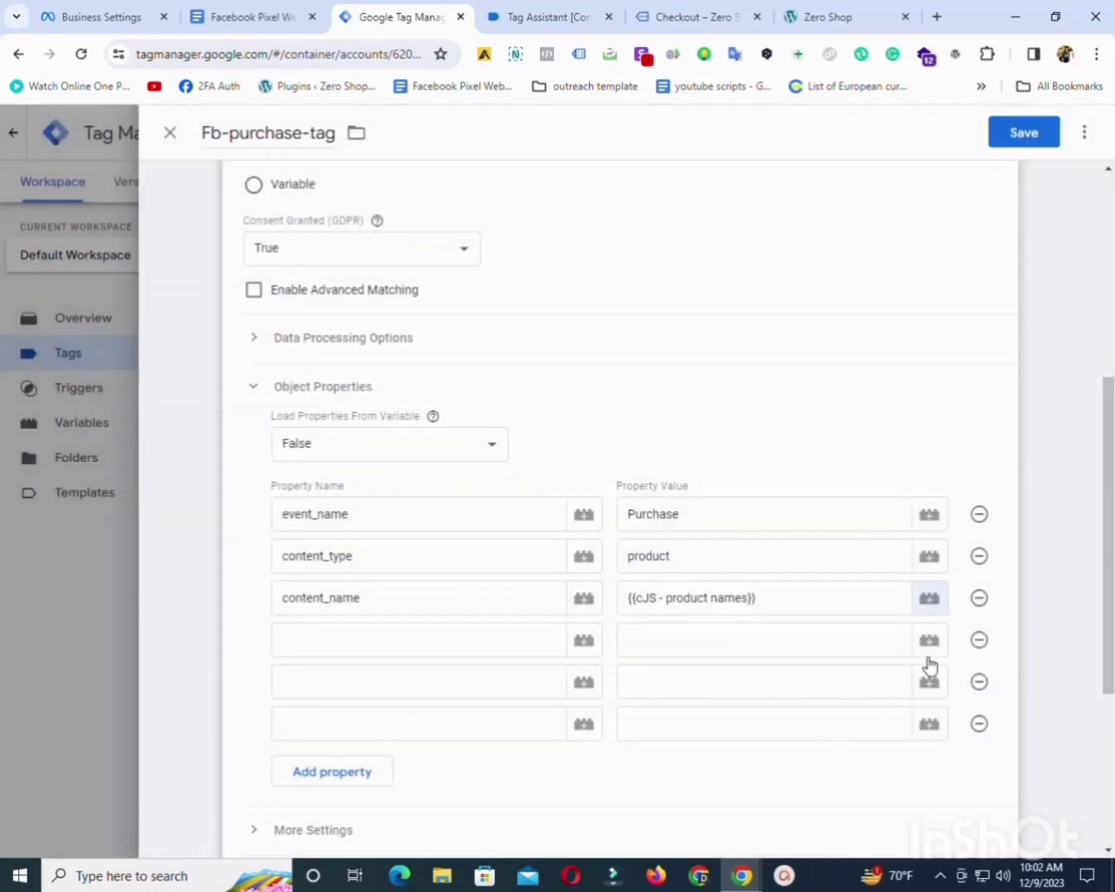
# Copy content_ids from the notes document into the fourth row's Property Name and set its value to the cJS - product ids variable.
pyautogui.scroll(-3, 989, 658)
pyautogui.click(380, 407)
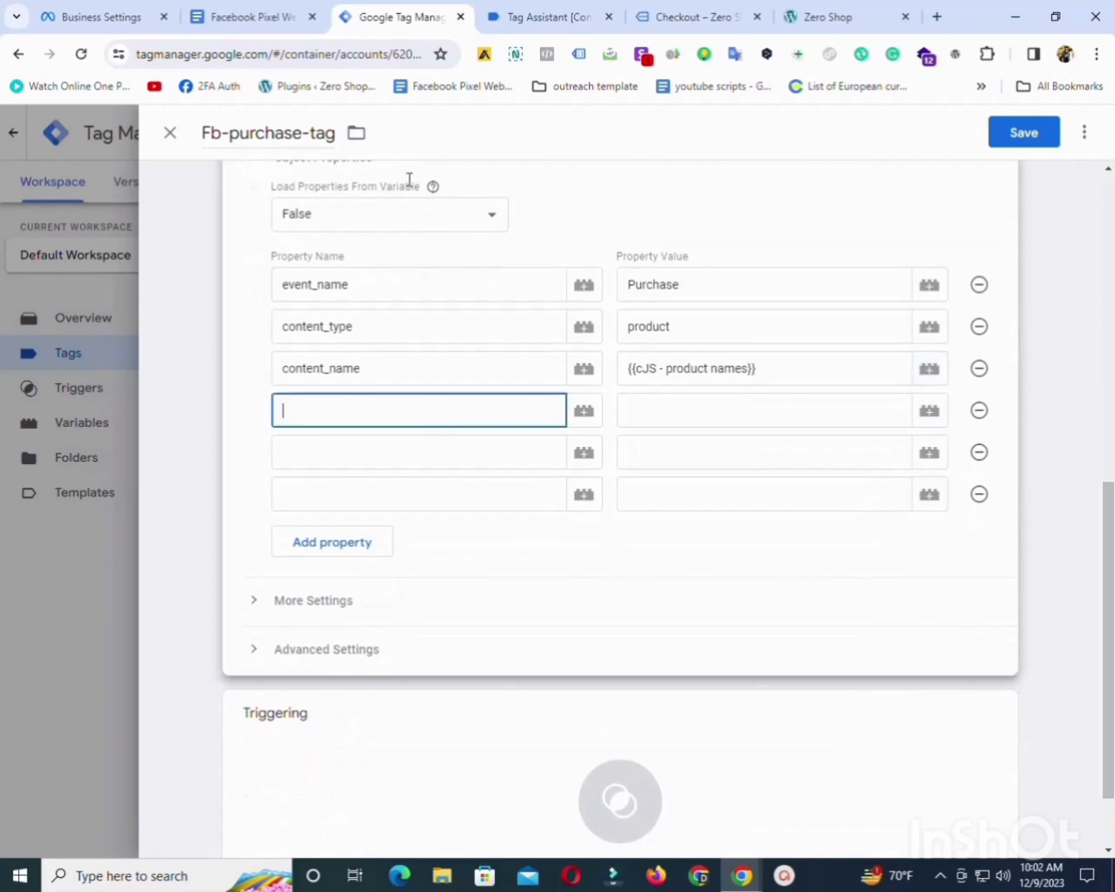
pyautogui.click(261, 9)
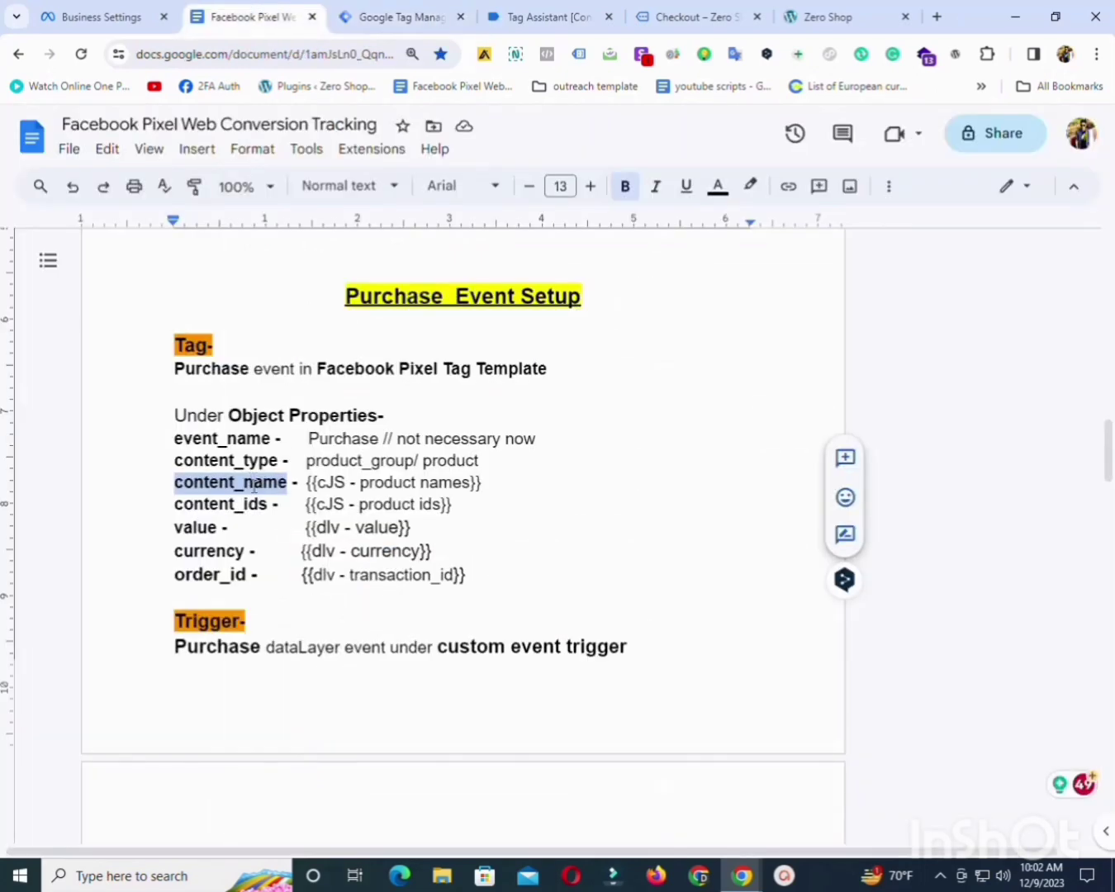
pyautogui.moveTo(168, 512); pyautogui.dragTo(269, 512)
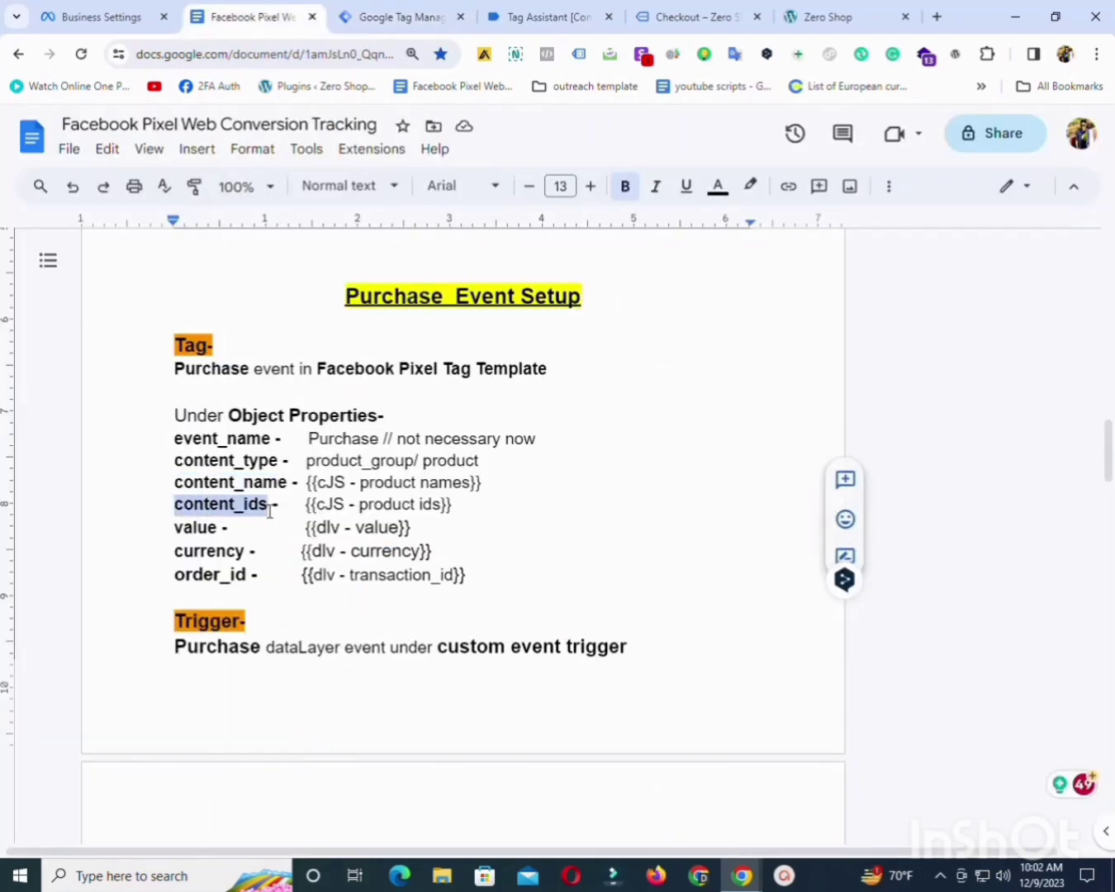
pyautogui.rightClick(241, 504)
pyautogui.click(304, 404)
pyautogui.click(390, 15)
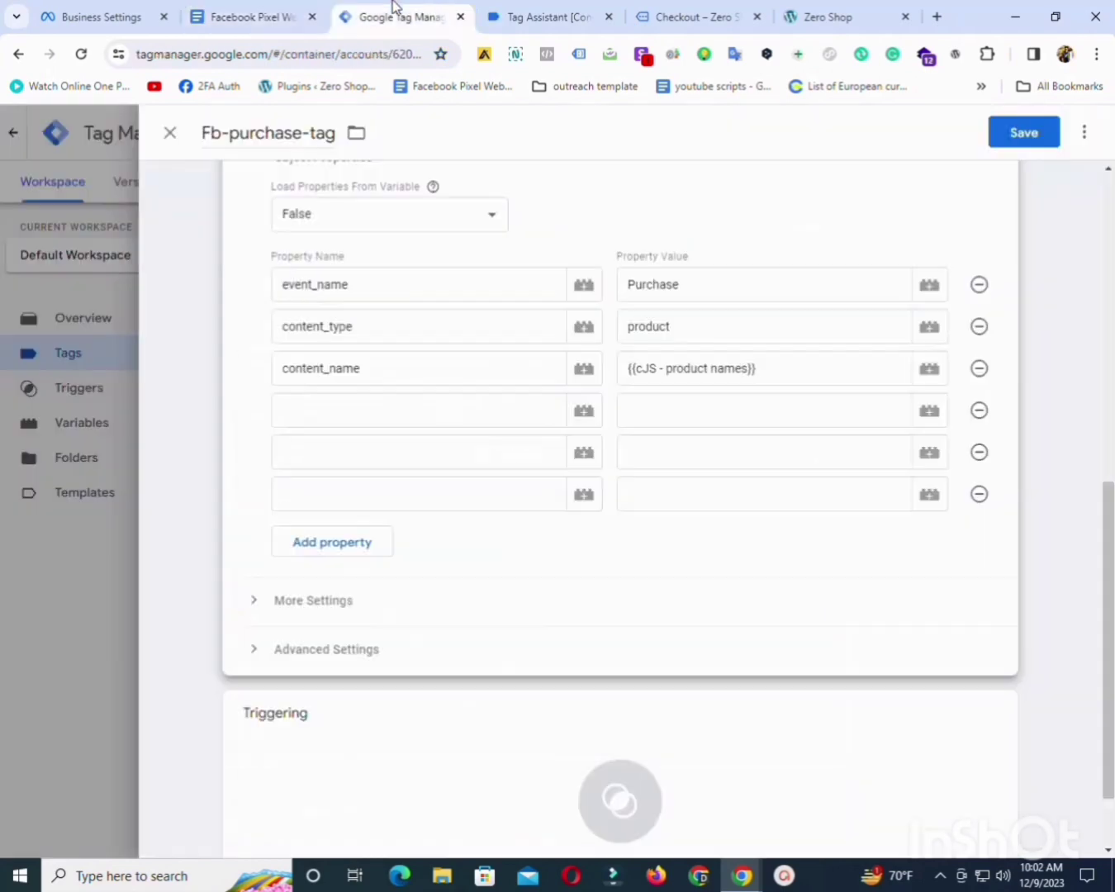
pyautogui.hotkey('ctrl', 'v')
pyautogui.click(928, 410)
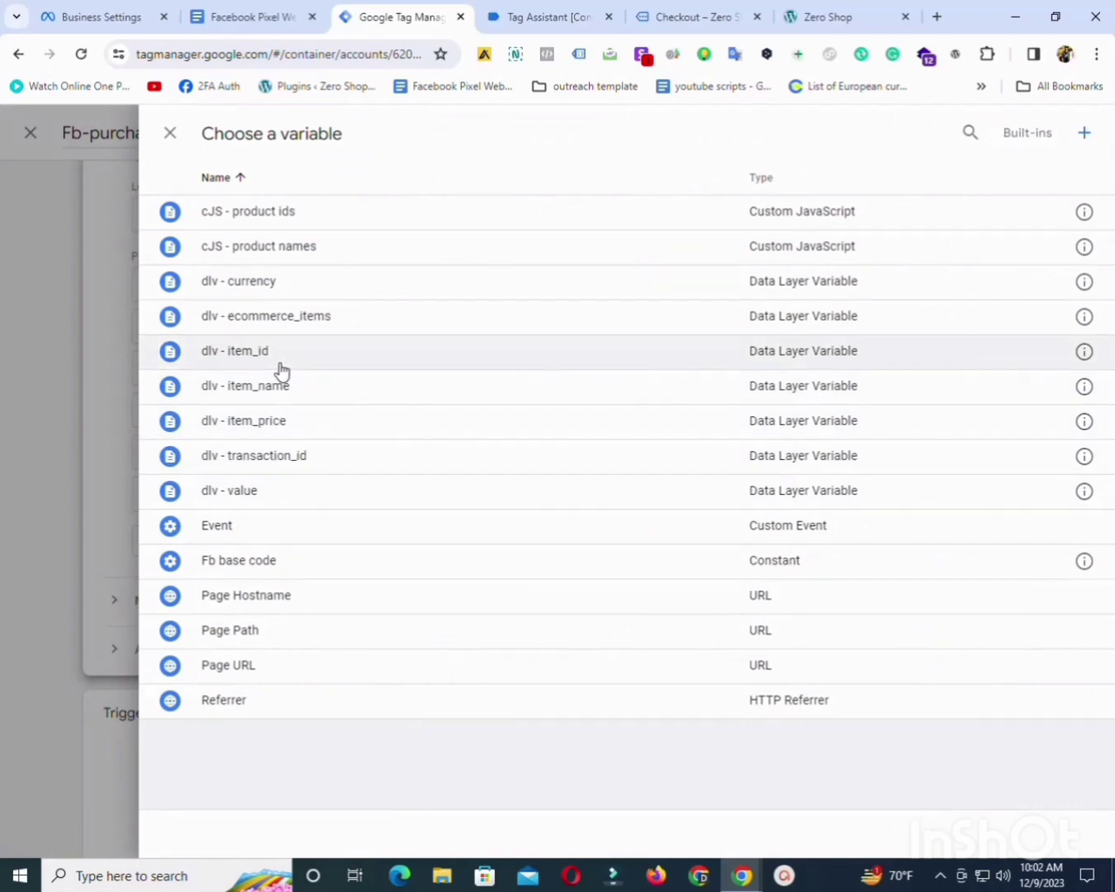
pyautogui.click(274, 224)
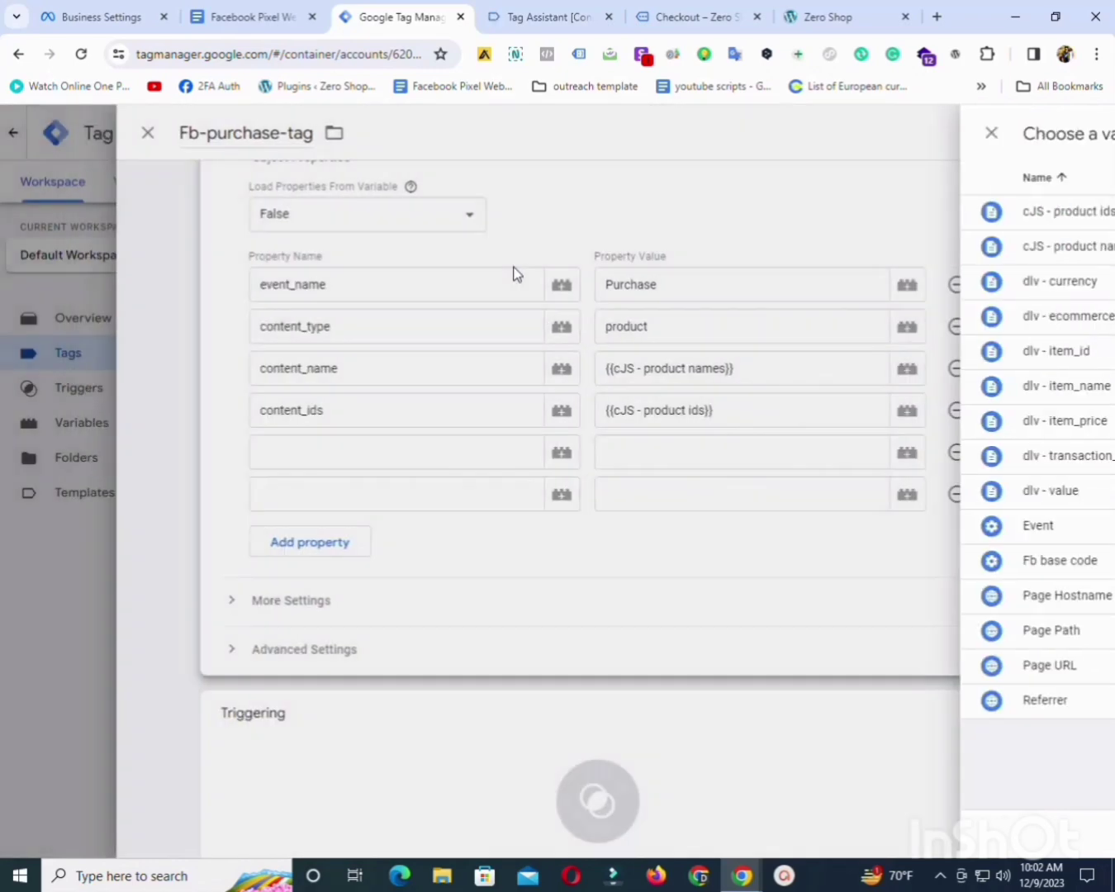
# Copy the property name value from the notes into the fifth row in Tag Manager and assign it the dlv - value variable.
pyautogui.click(363, 456)
pyautogui.click(282, 7)
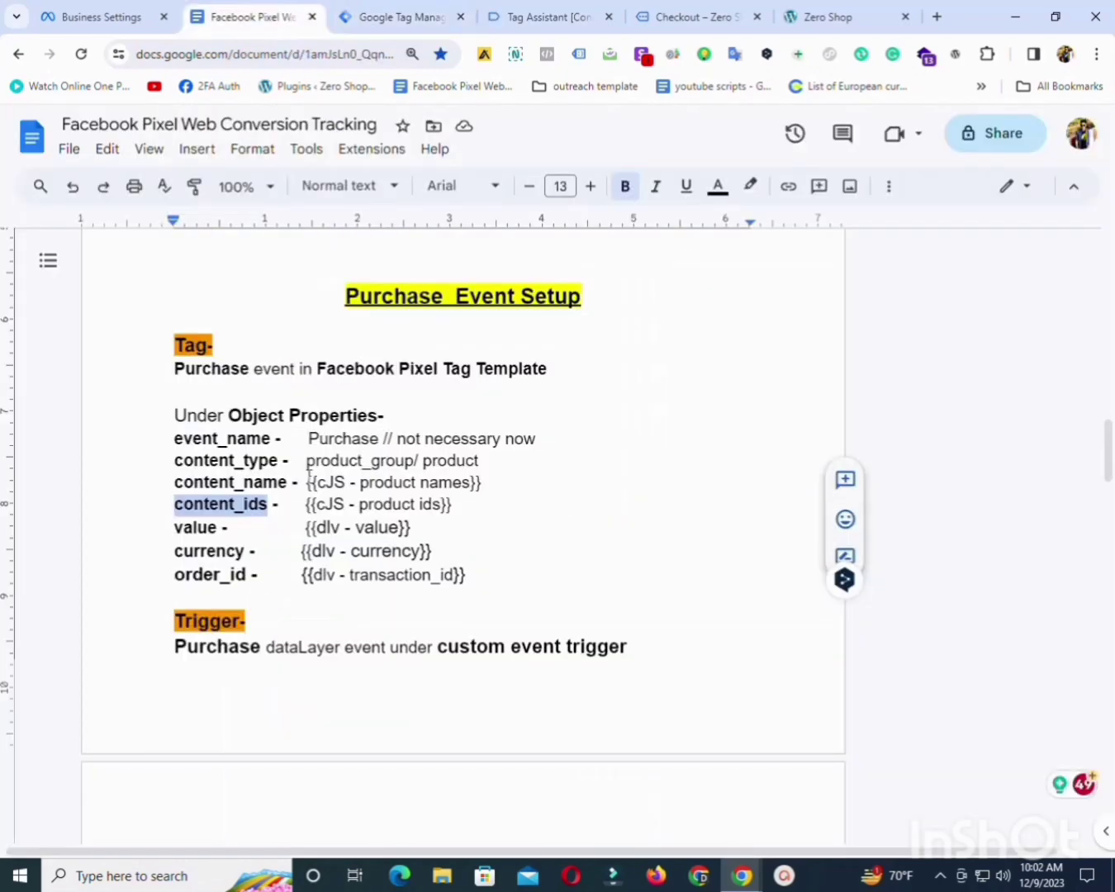
pyautogui.doubleClick(192, 527)
pyautogui.rightClick(192, 528)
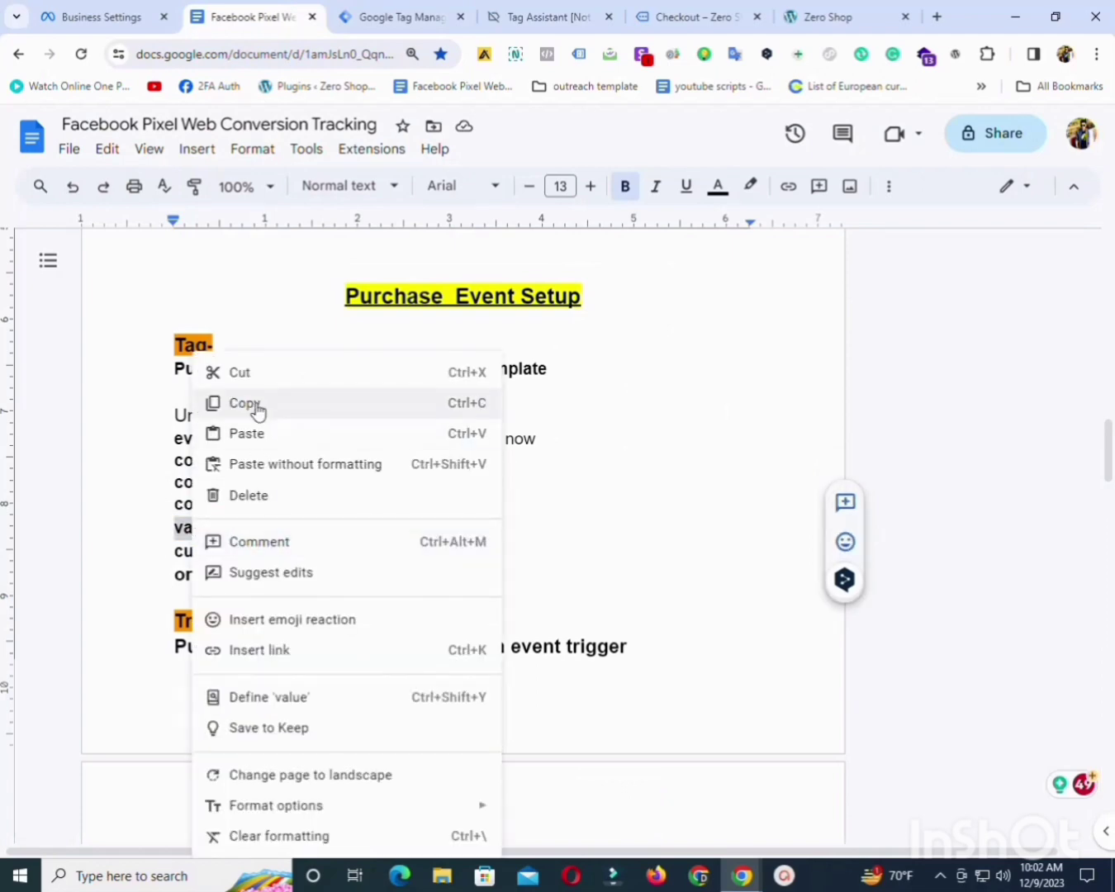
pyautogui.click(294, 410)
pyautogui.click(389, 8)
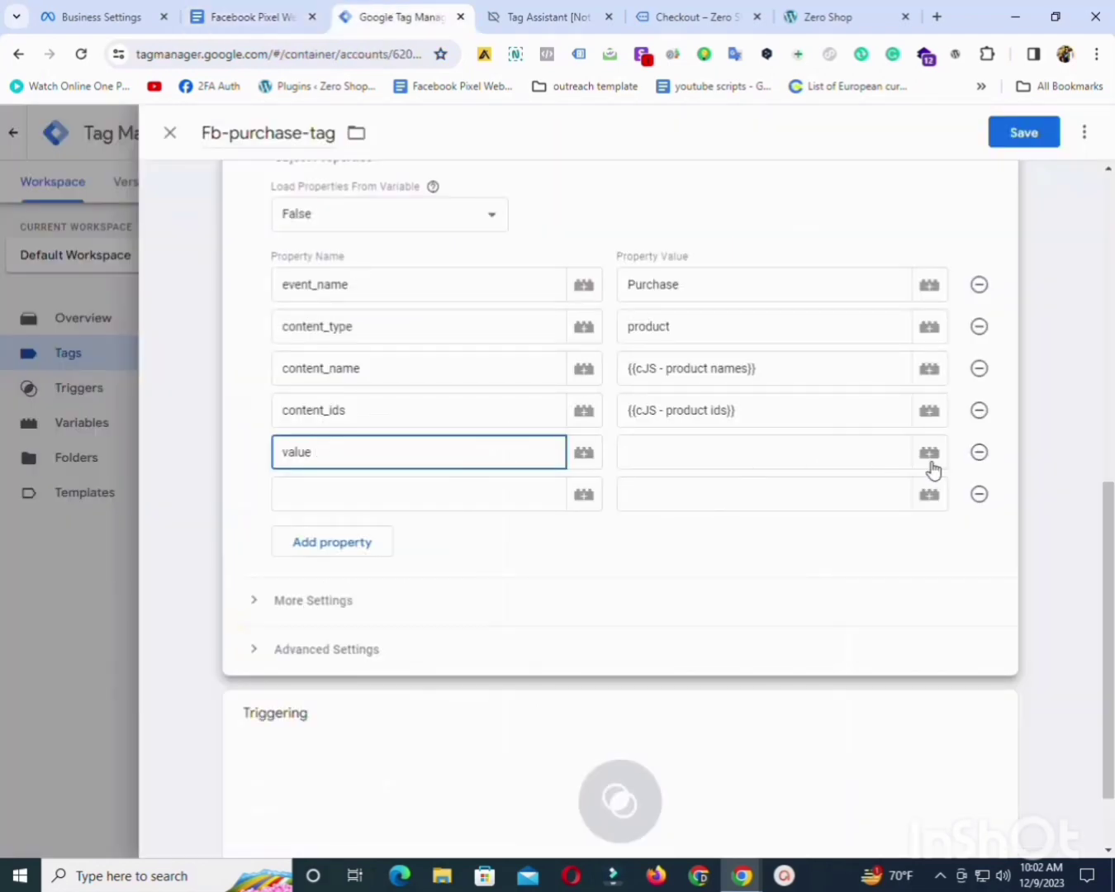
pyautogui.click(930, 459)
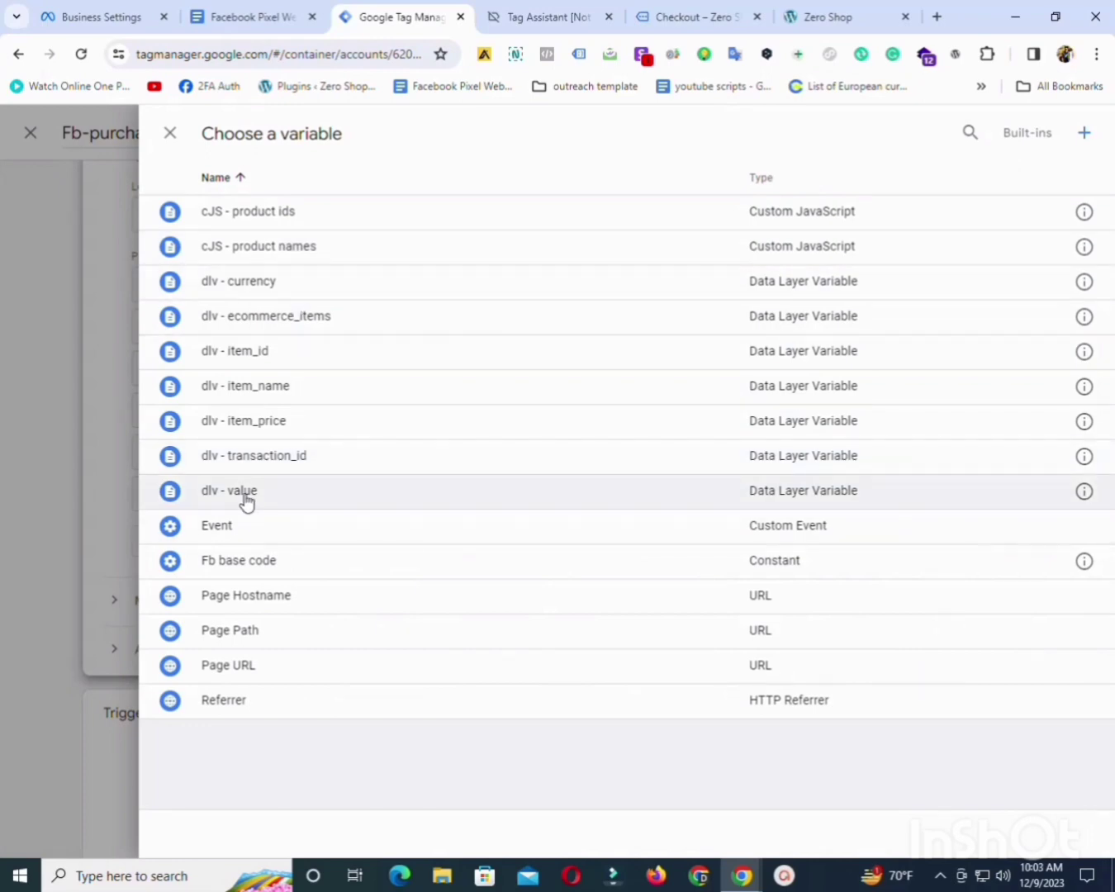
pyautogui.click(246, 496)
# Copy currency from the notes into the sixth row's Property Name and set its value to the dlv - currency variable.
pyautogui.click(255, 14)
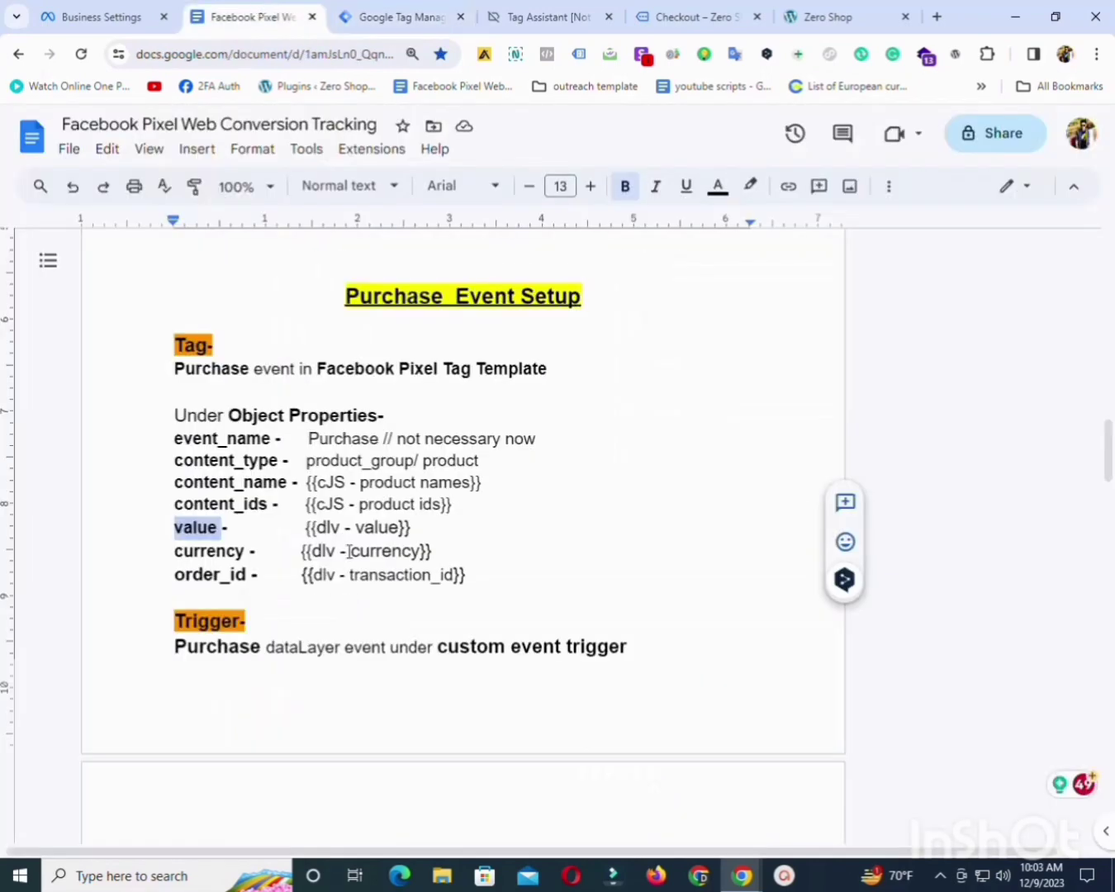
pyautogui.doubleClick(219, 549)
pyautogui.rightClick(219, 550)
pyautogui.click(272, 400)
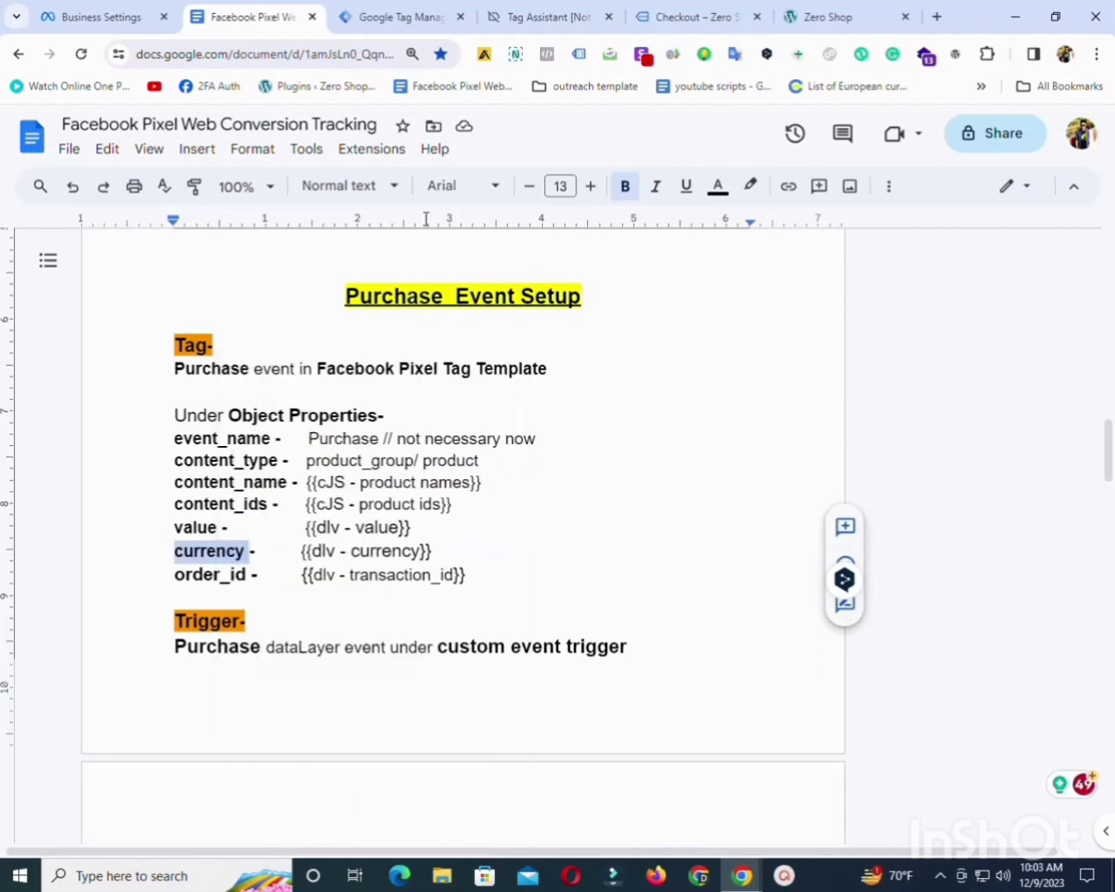
pyautogui.click(393, 15)
pyautogui.click(311, 489)
pyautogui.hotkey('ctrl', 'v')
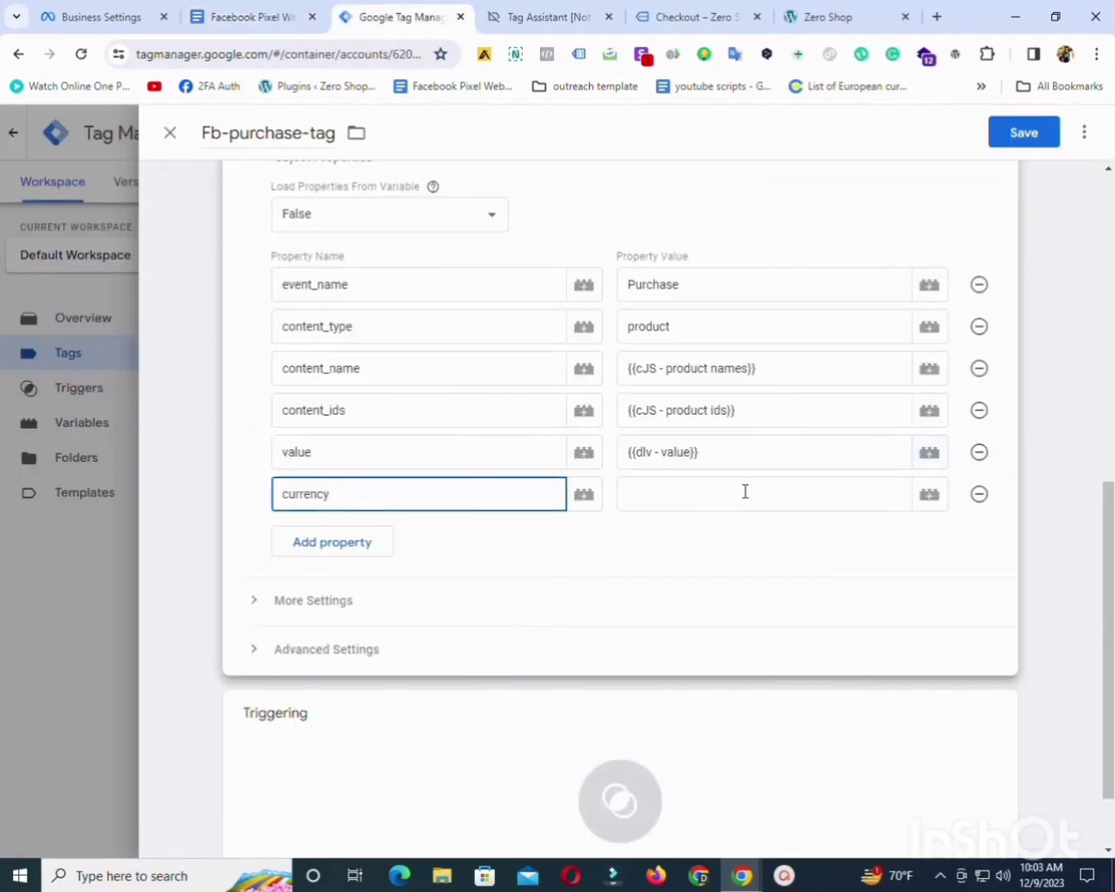
pyautogui.click(929, 496)
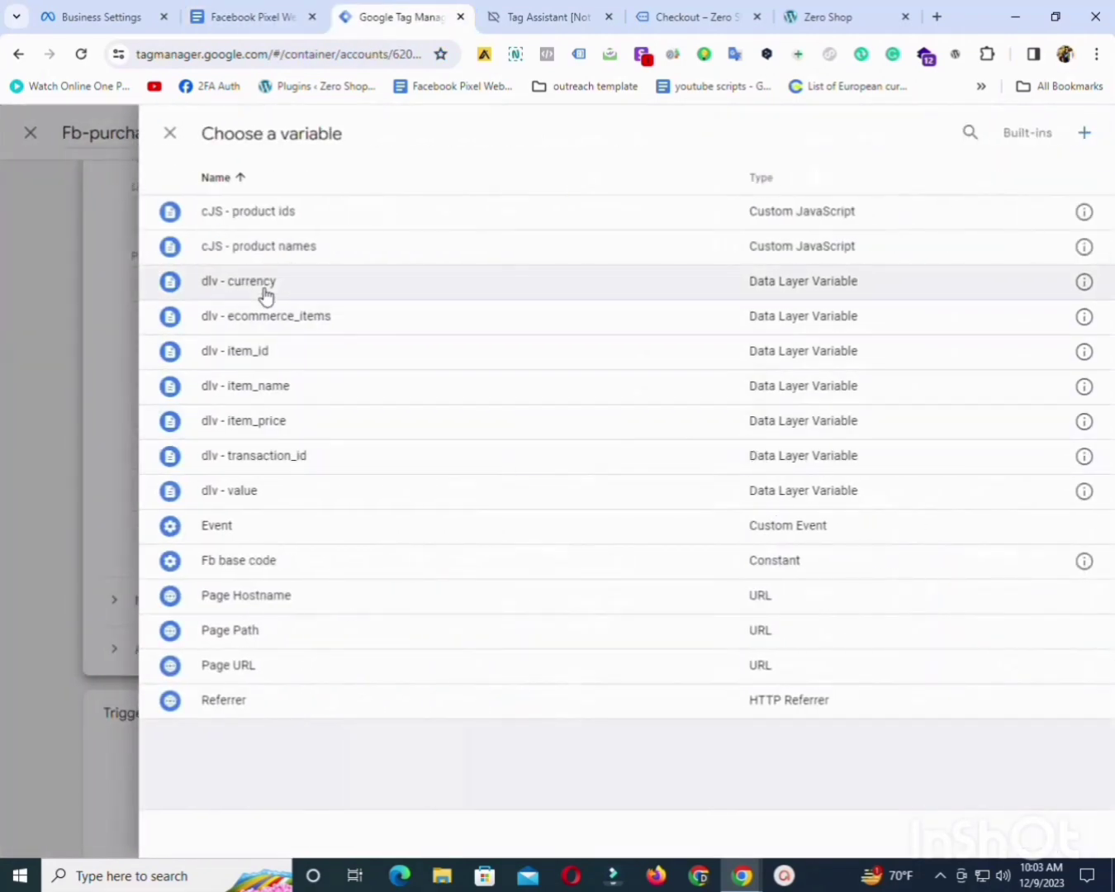
pyautogui.click(262, 289)
# Add a seventh object property named order_id, copied from the notes, with the dlv - transaction_id variable as its value.
pyautogui.click(334, 537)
pyautogui.click(291, 8)
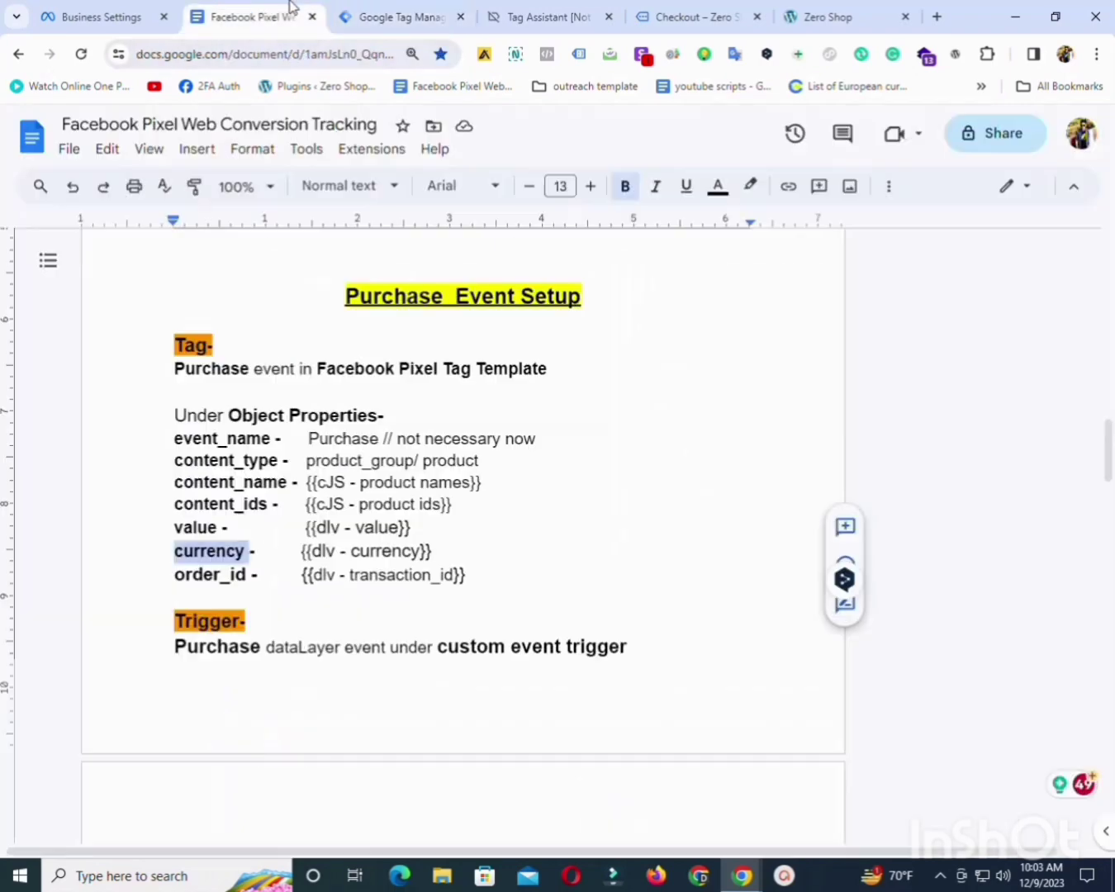
pyautogui.doubleClick(213, 575)
pyautogui.rightClick(216, 575)
pyautogui.click(300, 398)
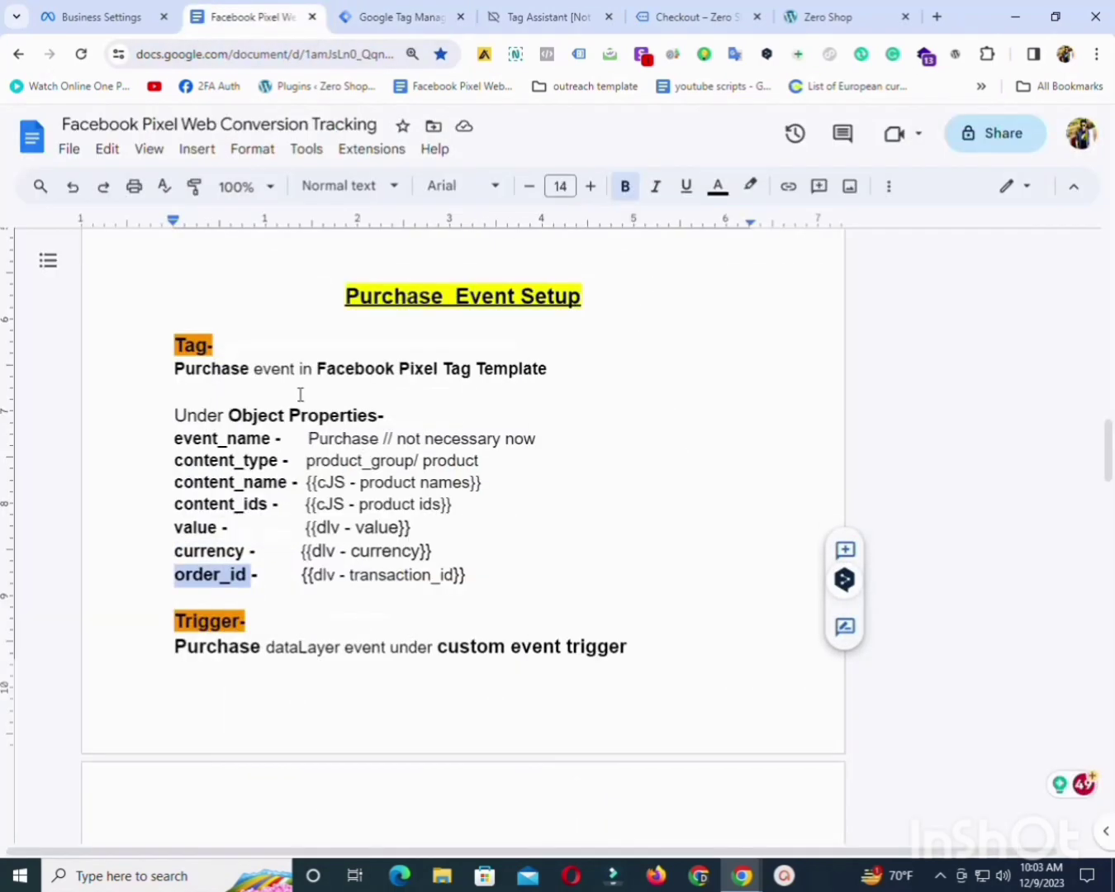
pyautogui.click(390, 17)
pyautogui.click(359, 531)
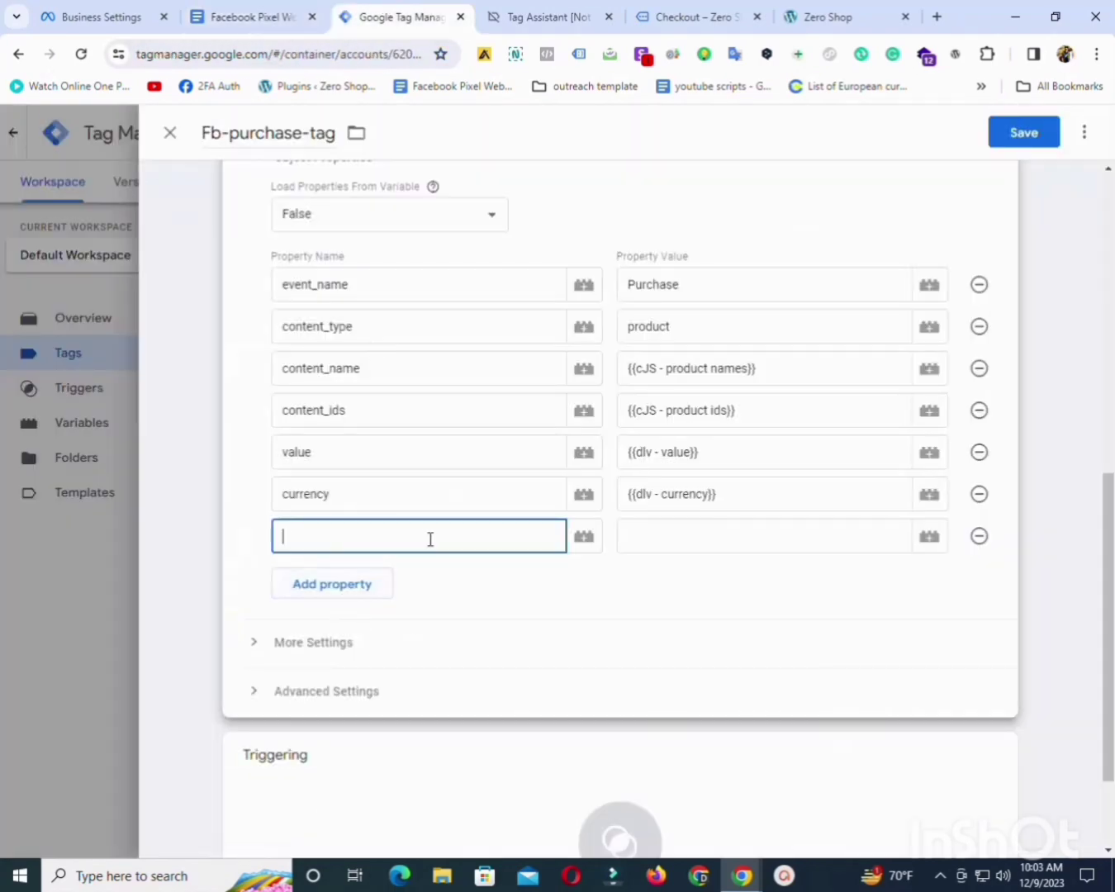
pyautogui.hotkey('ctrl', 'v')
pyautogui.click(922, 541)
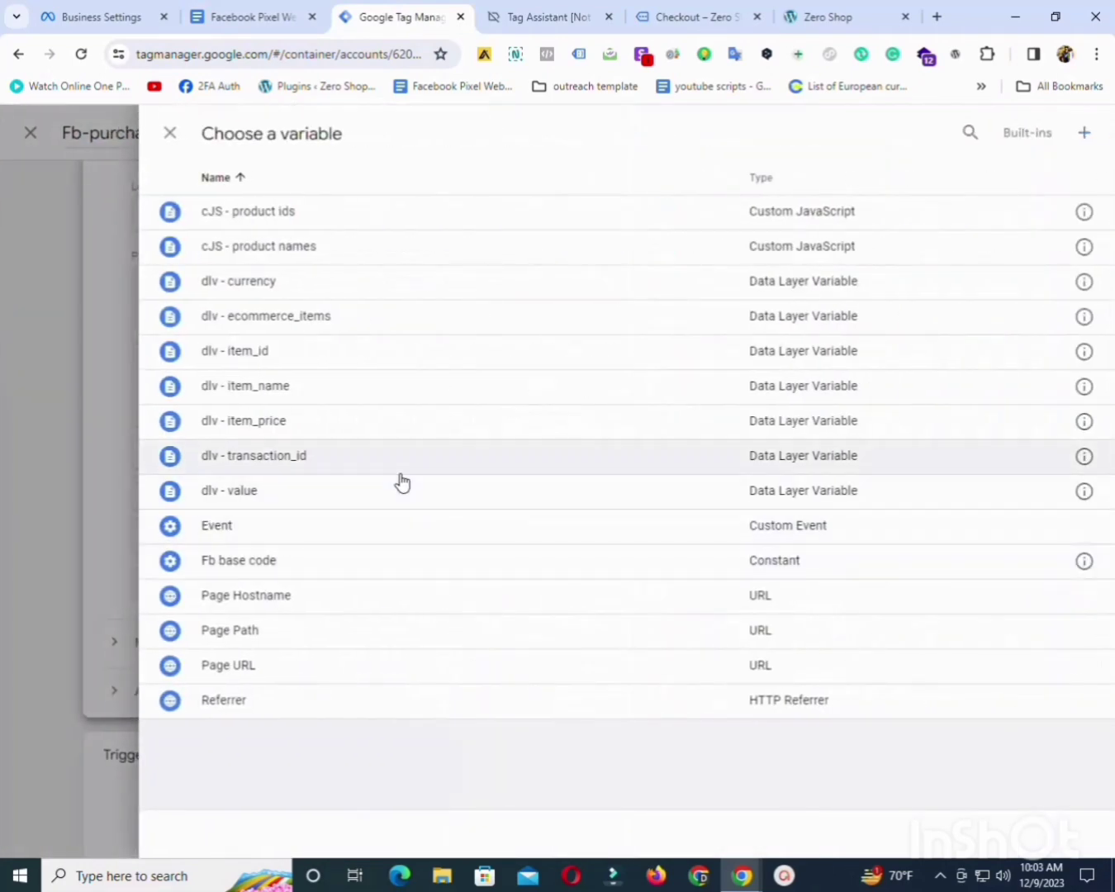
pyautogui.click(262, 459)
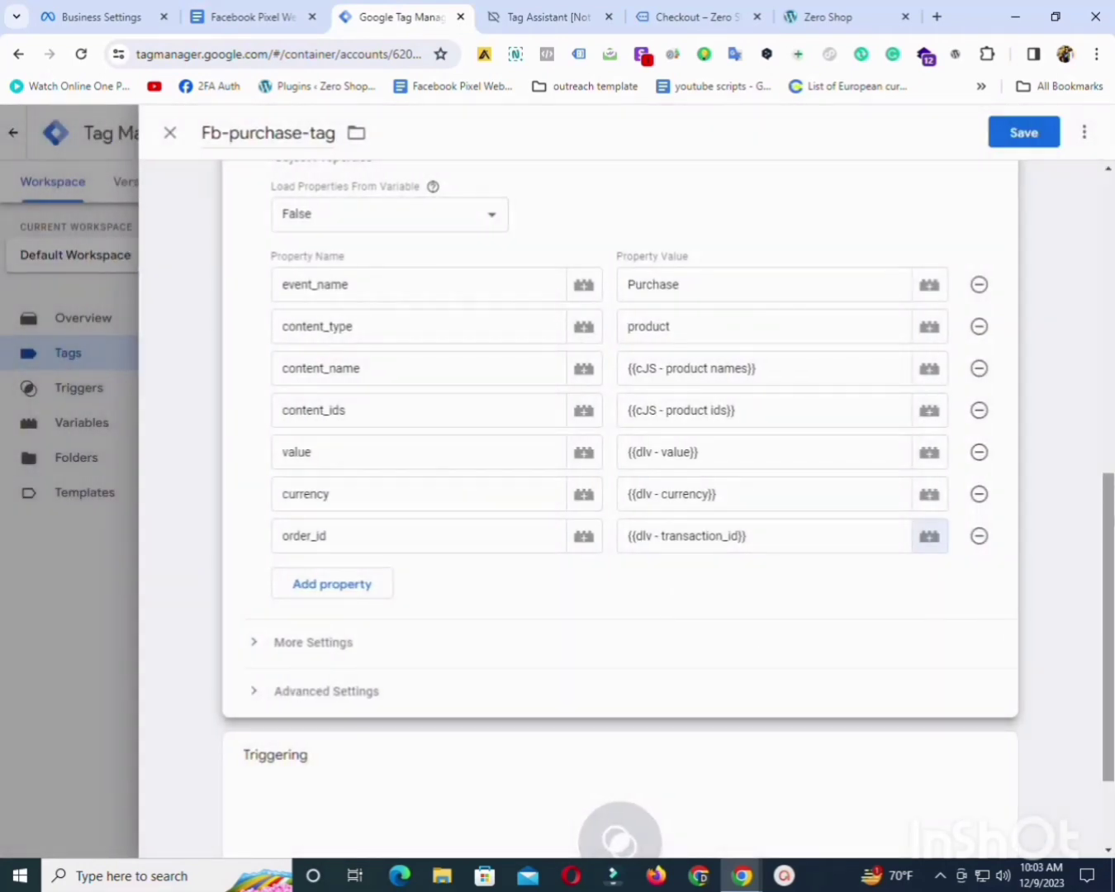
# Assign the fb-purchase custom event trigger to Fb-purchase-tag and save the tag.
pyautogui.scroll(5, 1113, 355)
pyautogui.scroll(4, 1112, 355)
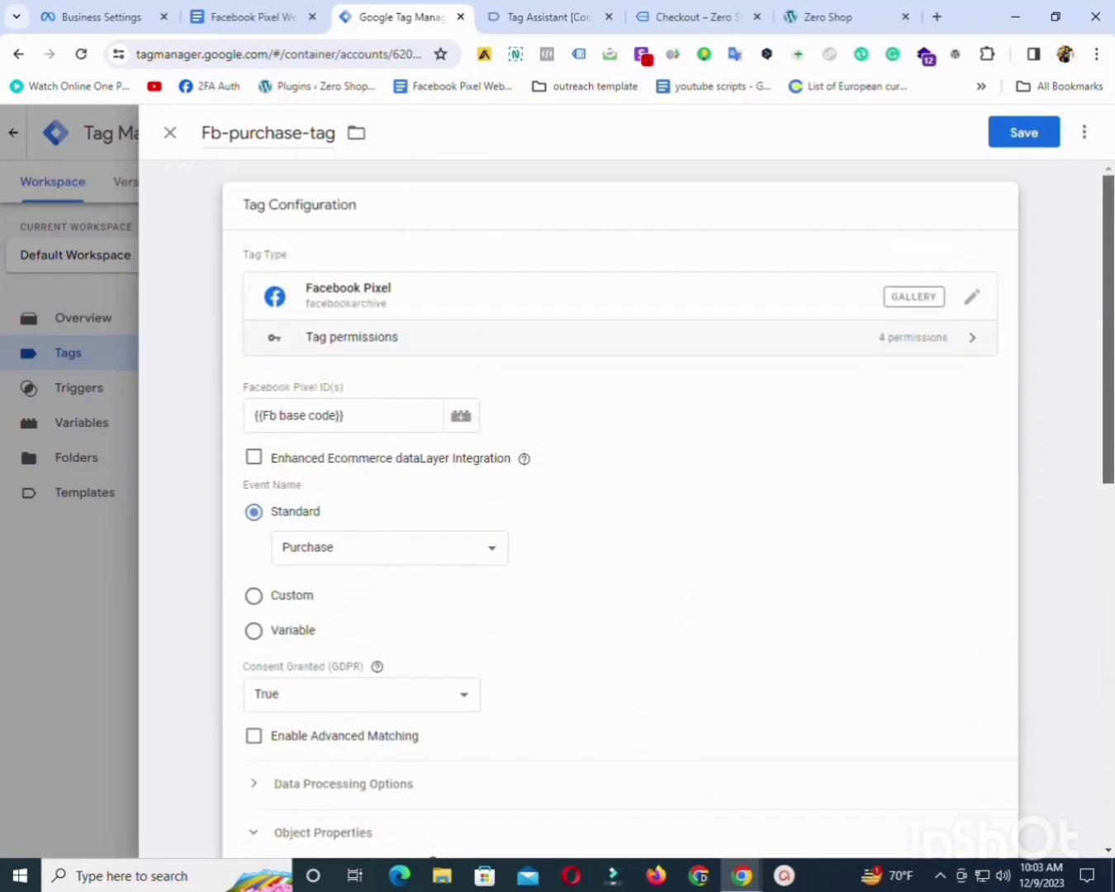
pyautogui.scroll(-10, 620, 508)
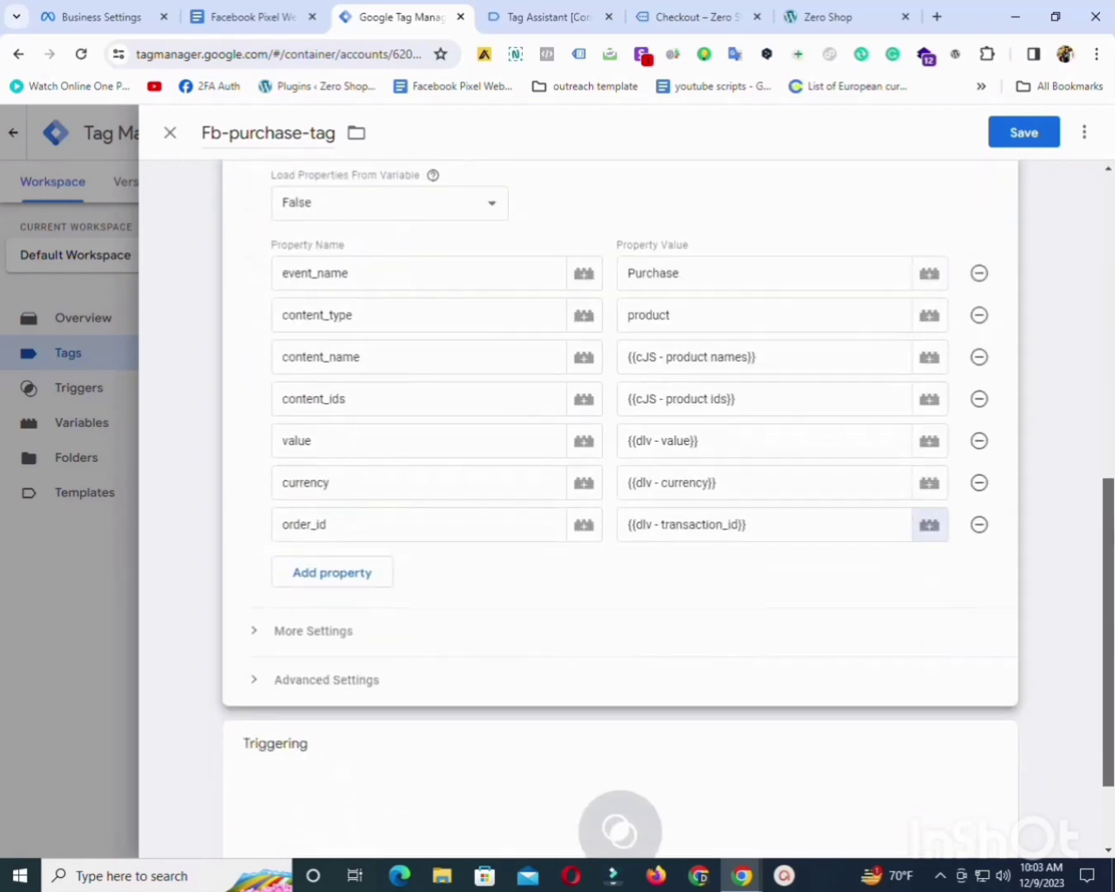
pyautogui.click(421, 662)
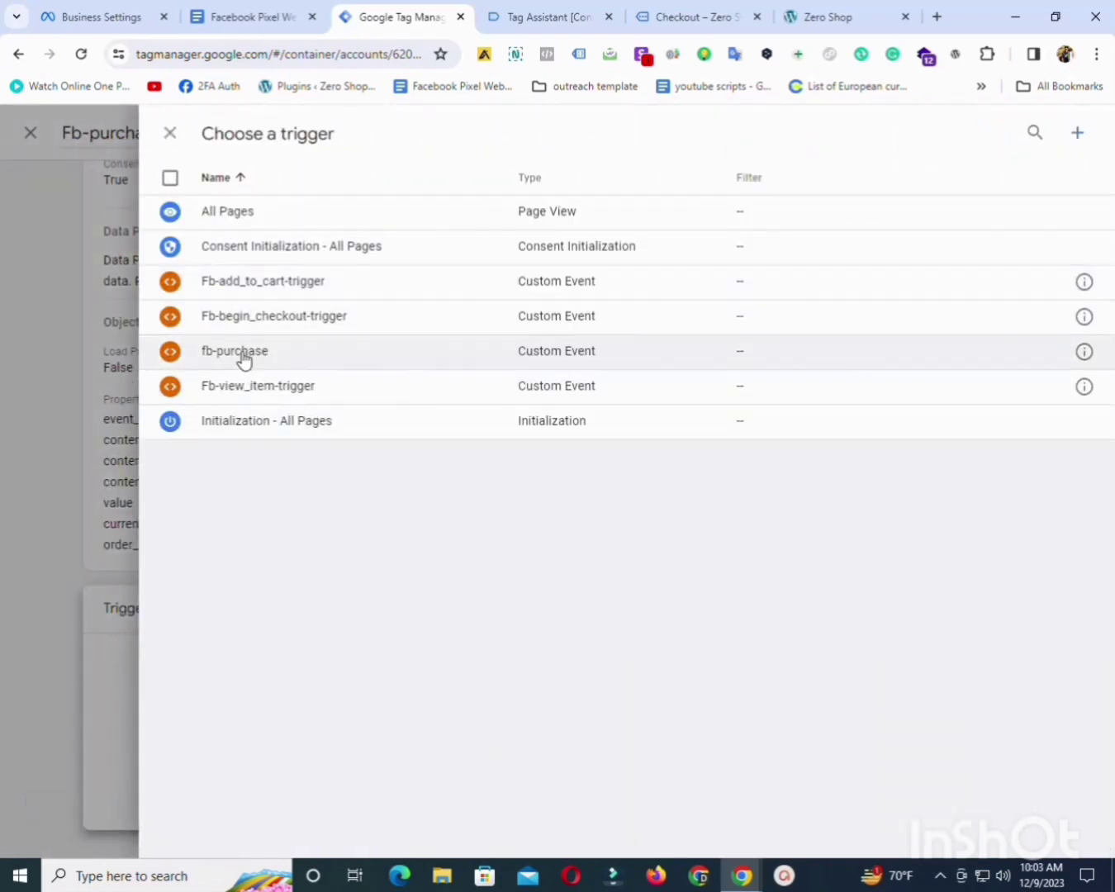
pyautogui.click(241, 355)
pyautogui.scroll(5, 715, 651)
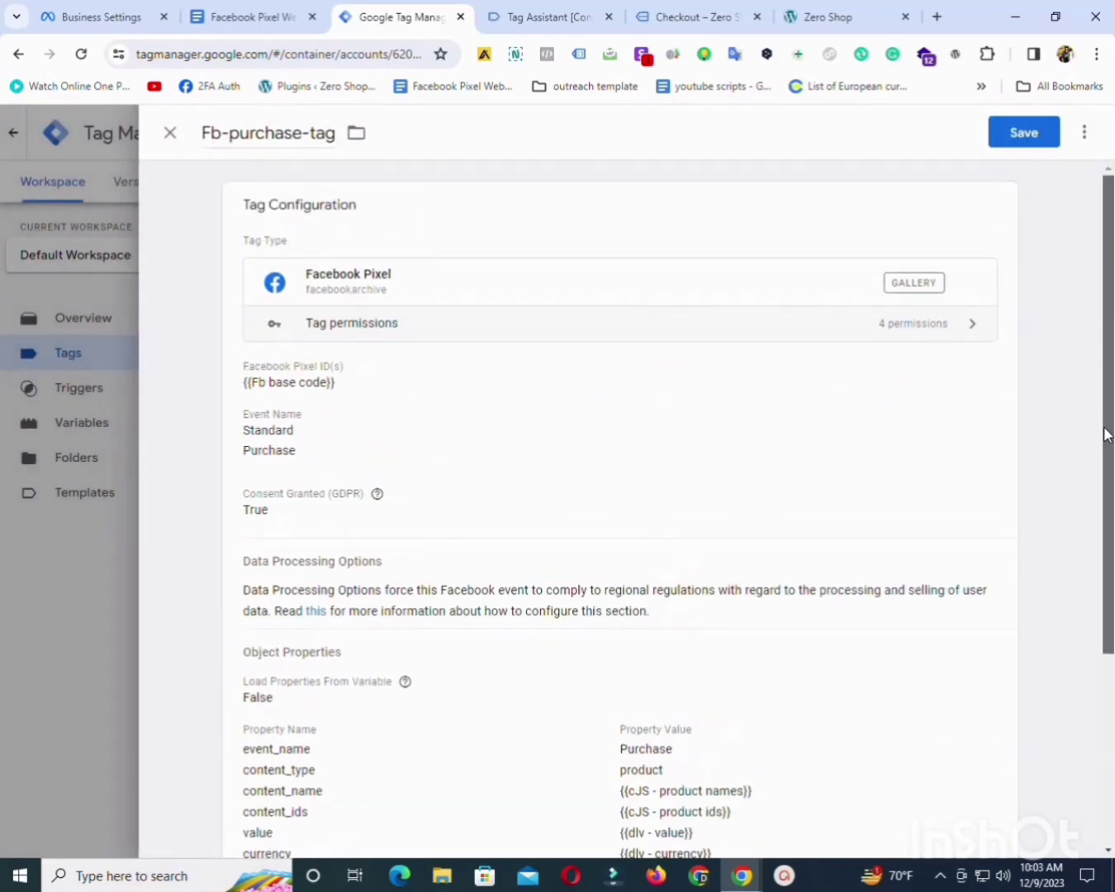
pyautogui.click(1023, 136)
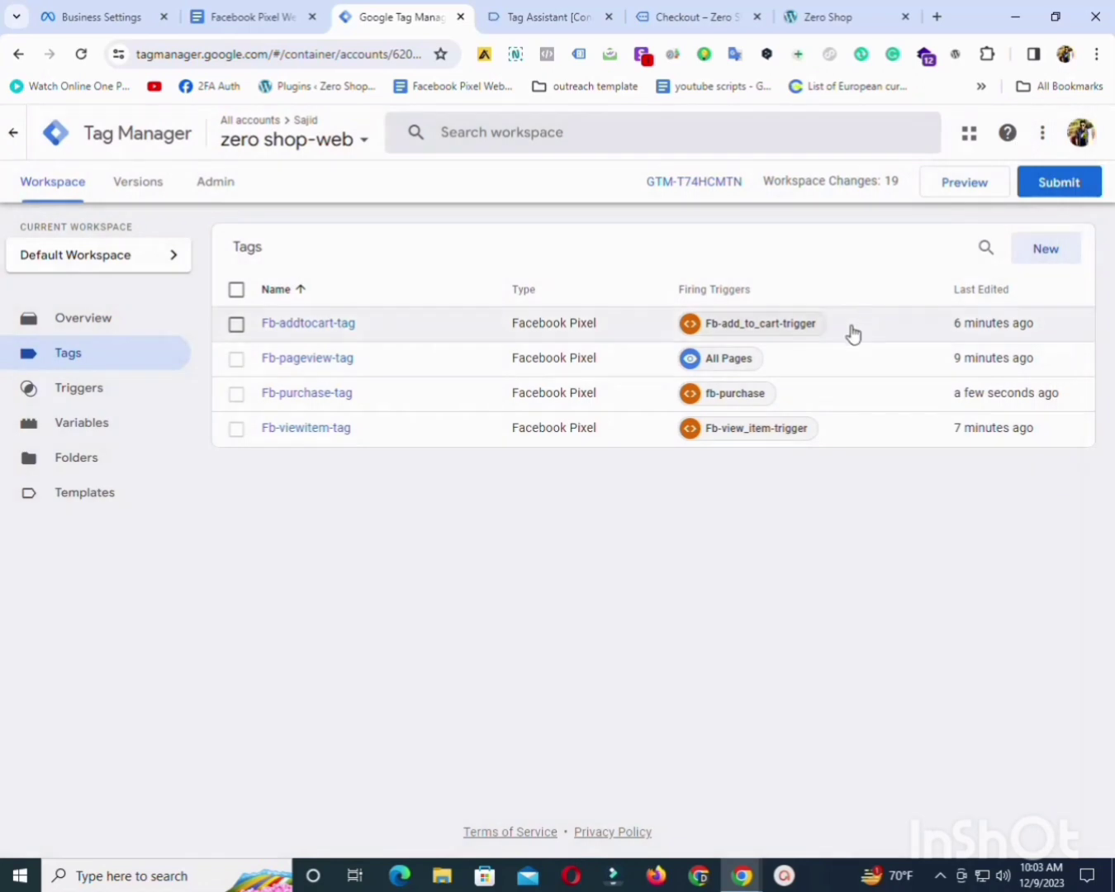
# Make a copy of the saved Fb-purchase-tag and rename the copy Fb-checkout-tag.
pyautogui.click(299, 395)
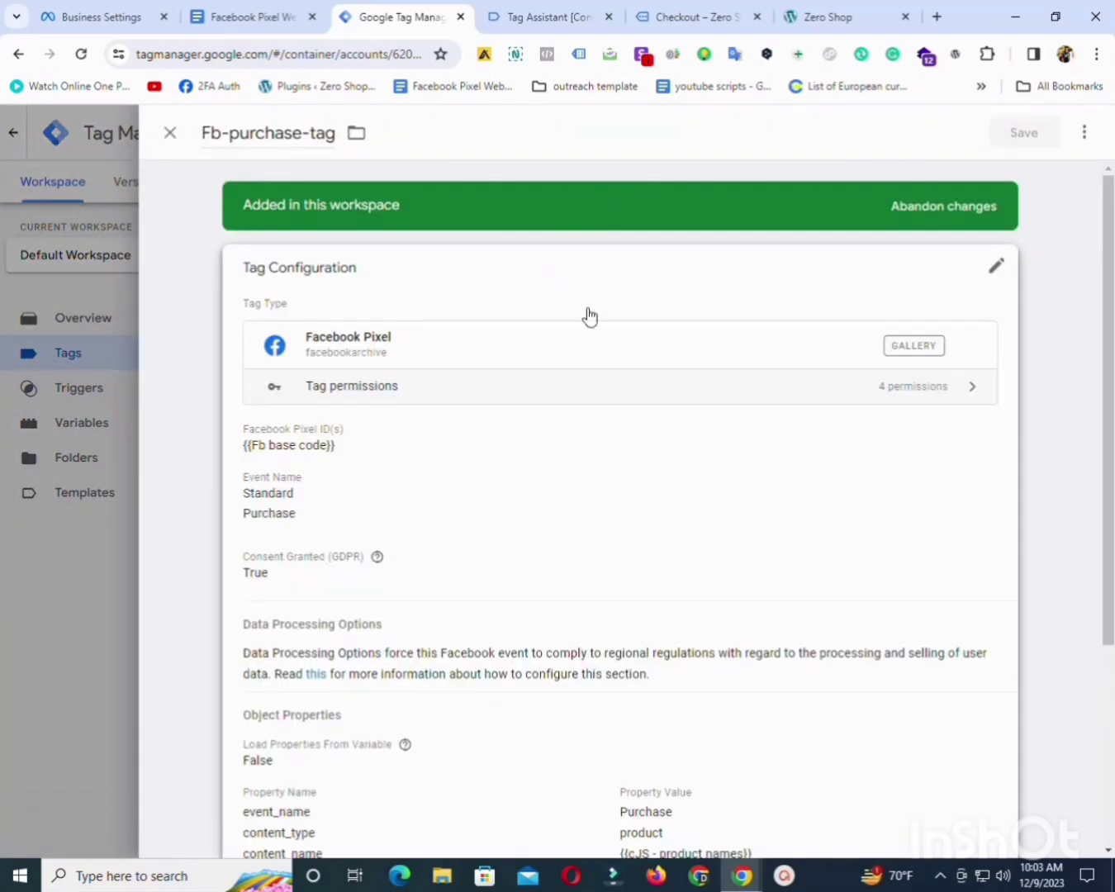
pyautogui.moveTo(1107, 327); pyautogui.dragTo(1058, 322)
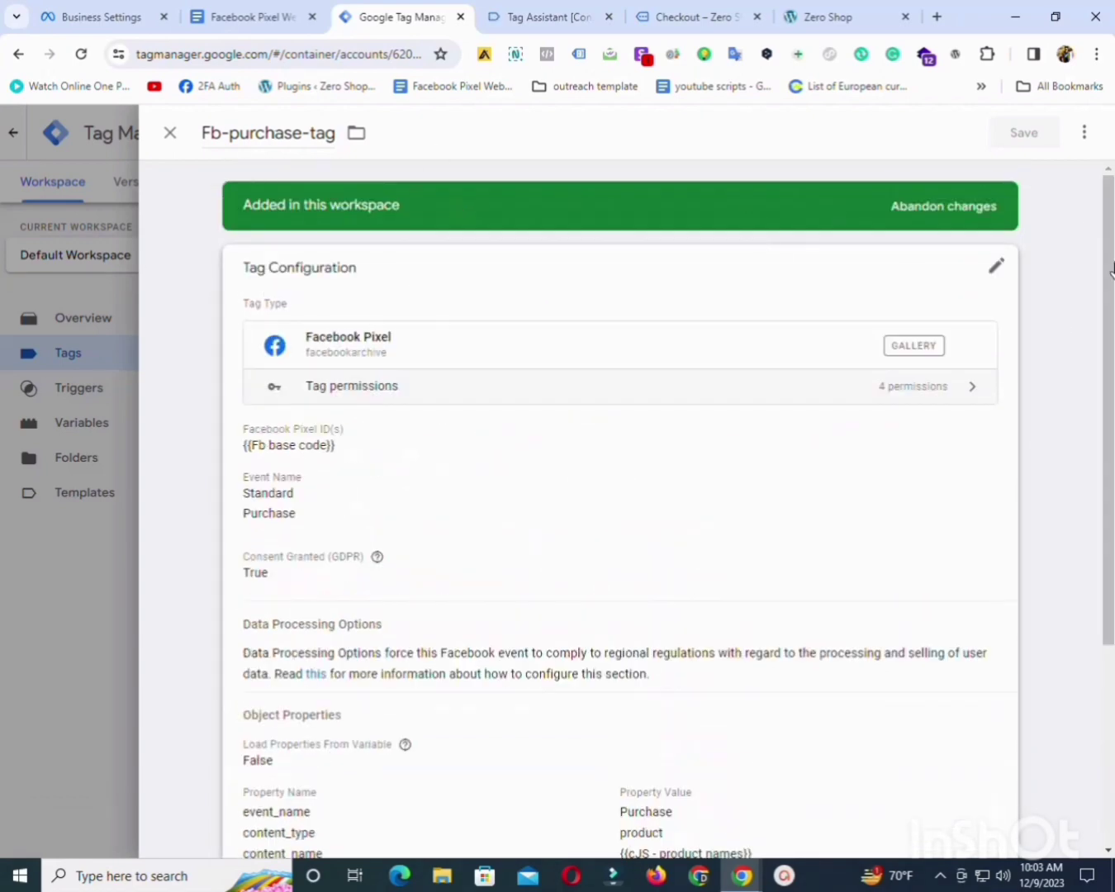
pyautogui.click(1086, 135)
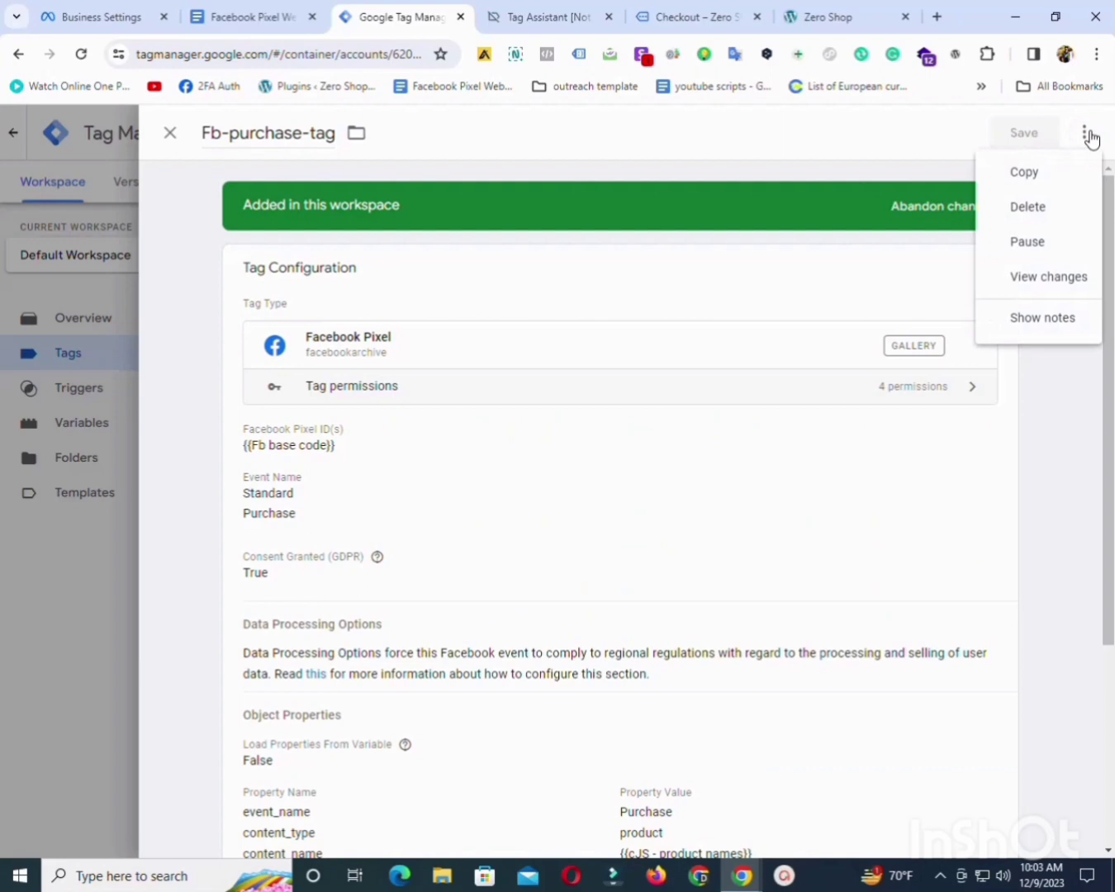
pyautogui.click(1021, 171)
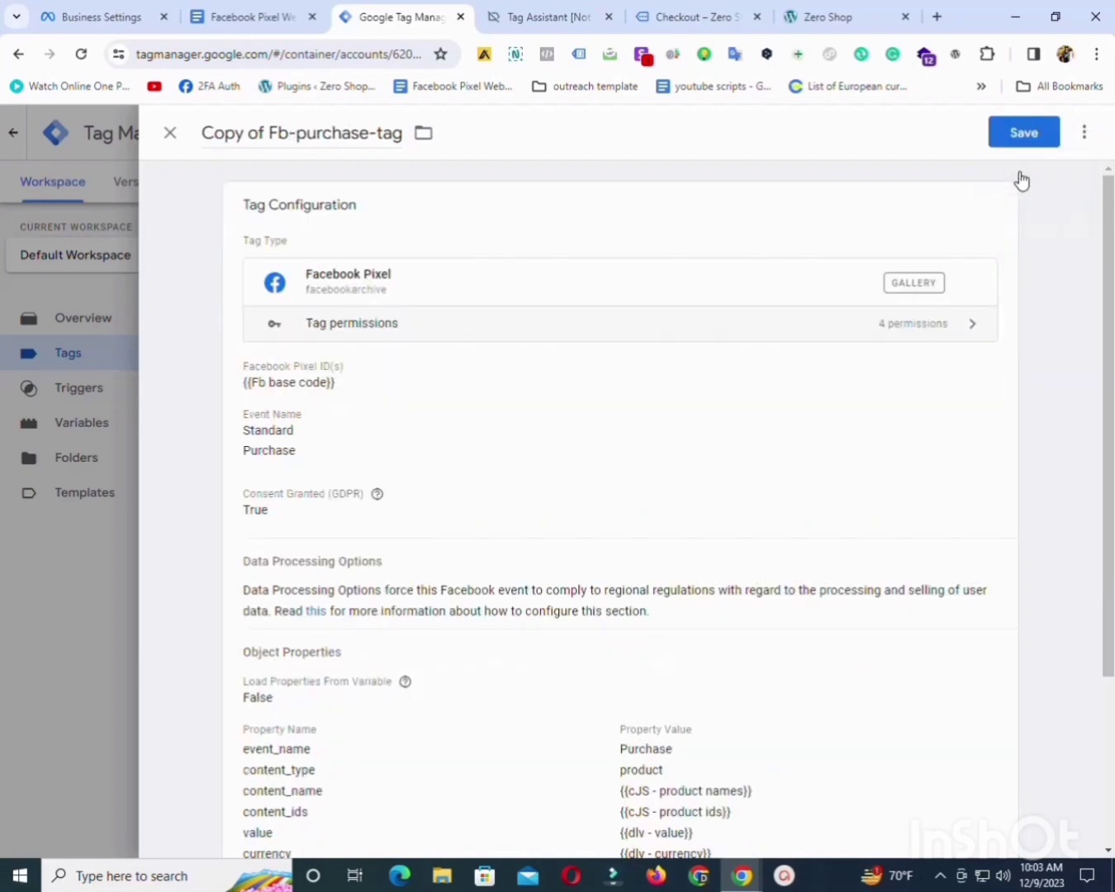
pyautogui.moveTo(266, 138); pyautogui.dragTo(183, 149)
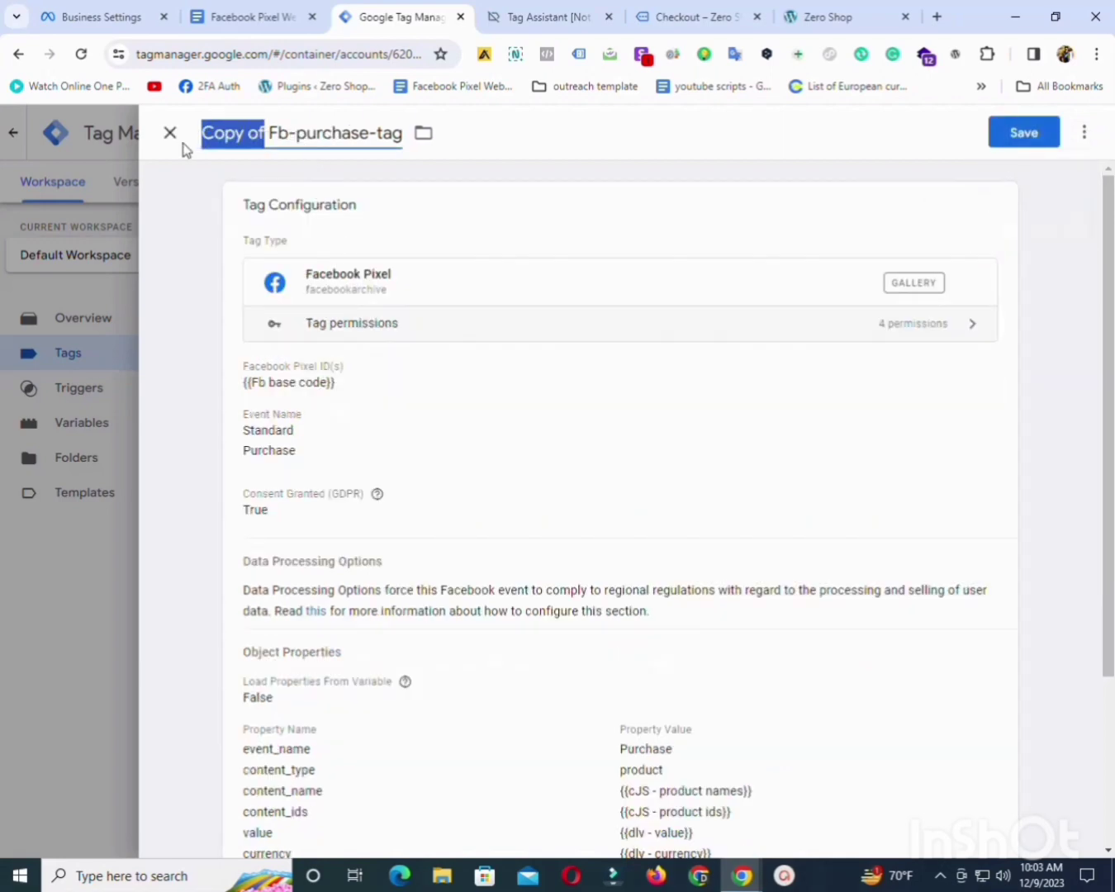
pyautogui.press('BackSpace')
pyautogui.doubleClick(262, 130)
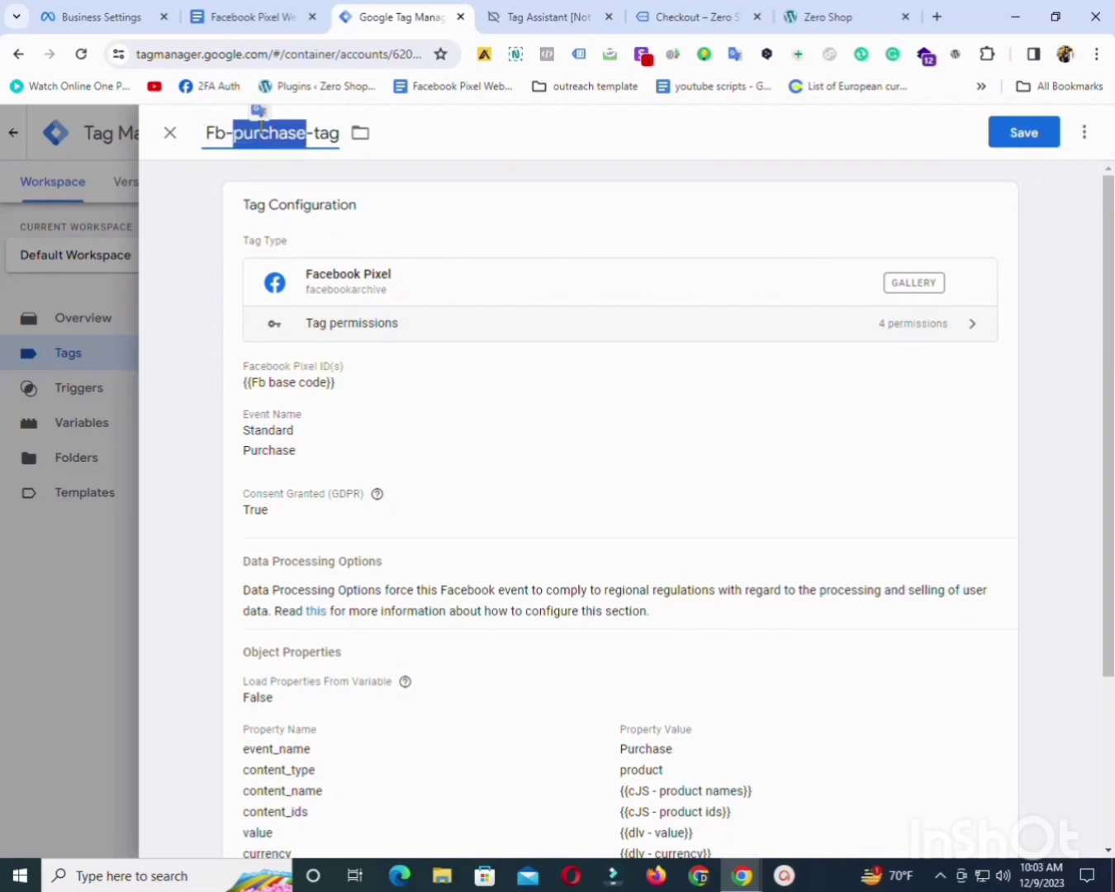
pyautogui.write('checkout')
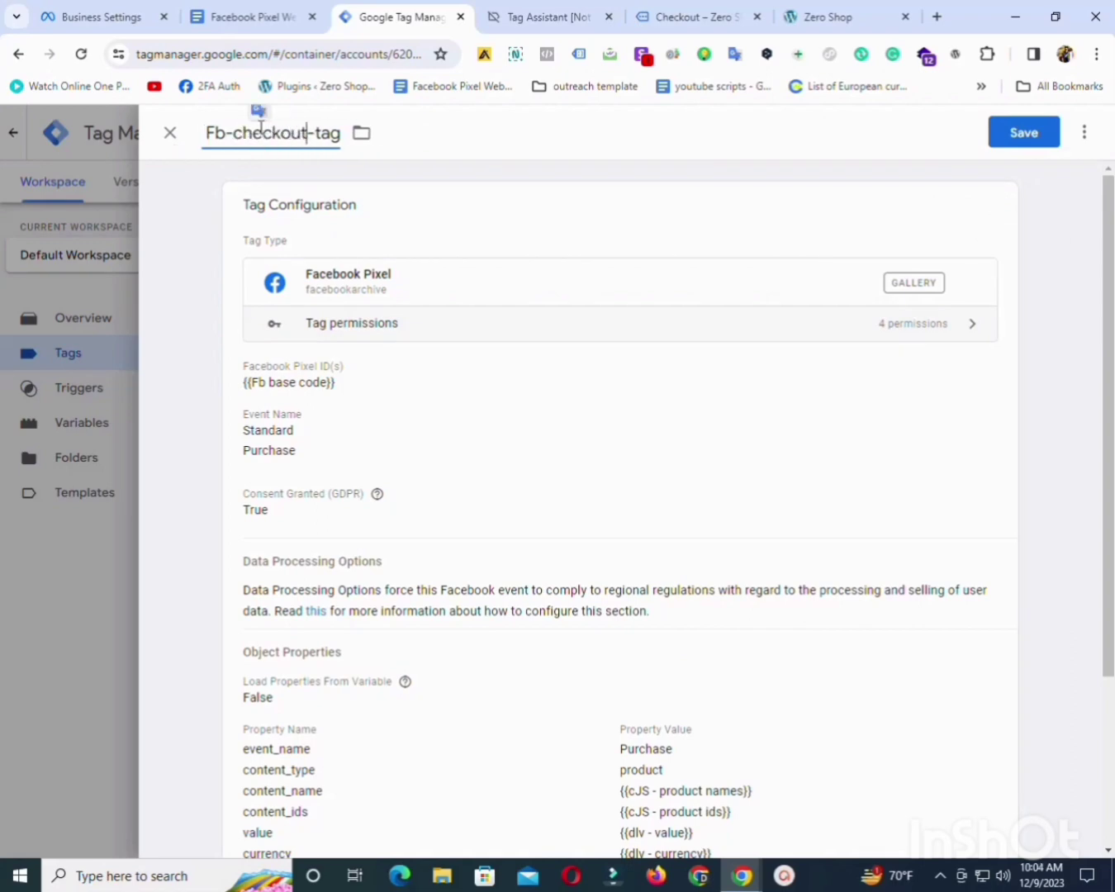
# Change the standard event name of Fb-checkout-tag to InitiateCheckout in its tag configuration.
pyautogui.click(447, 422)
pyautogui.scroll(-2, 453, 372)
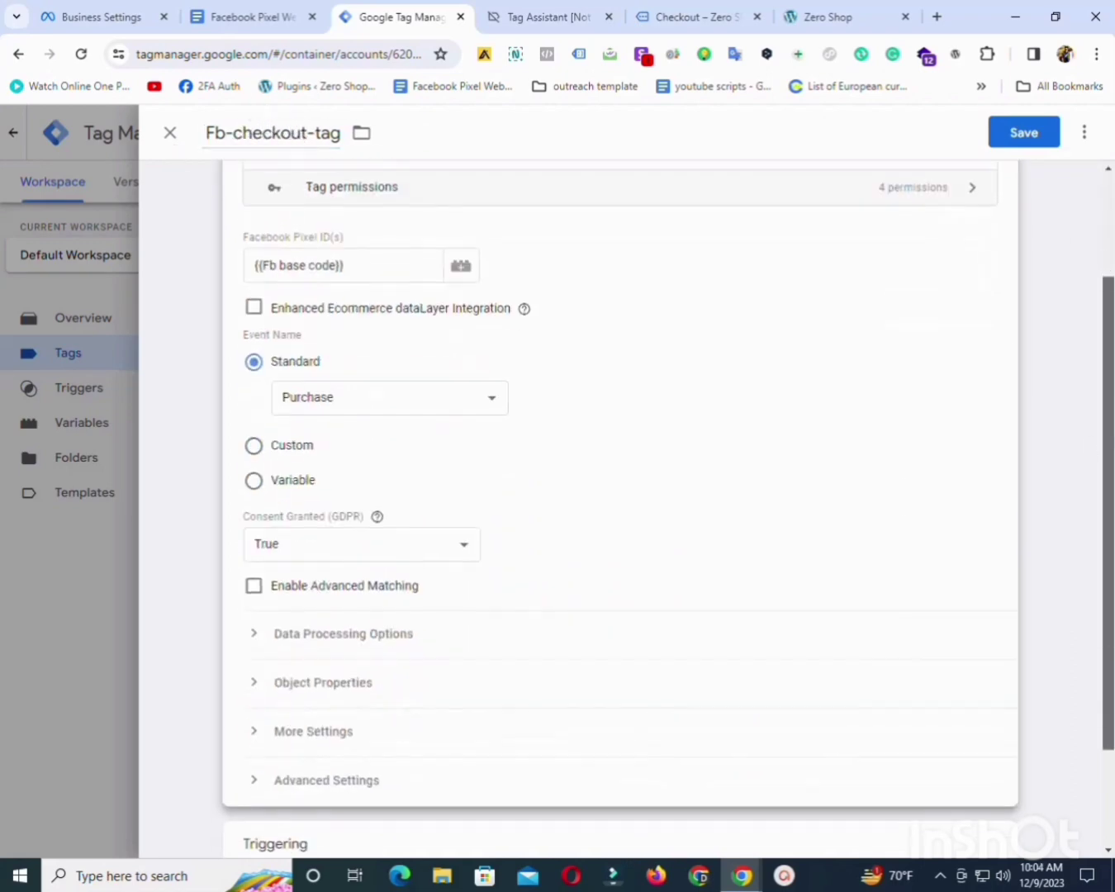
pyautogui.click(403, 401)
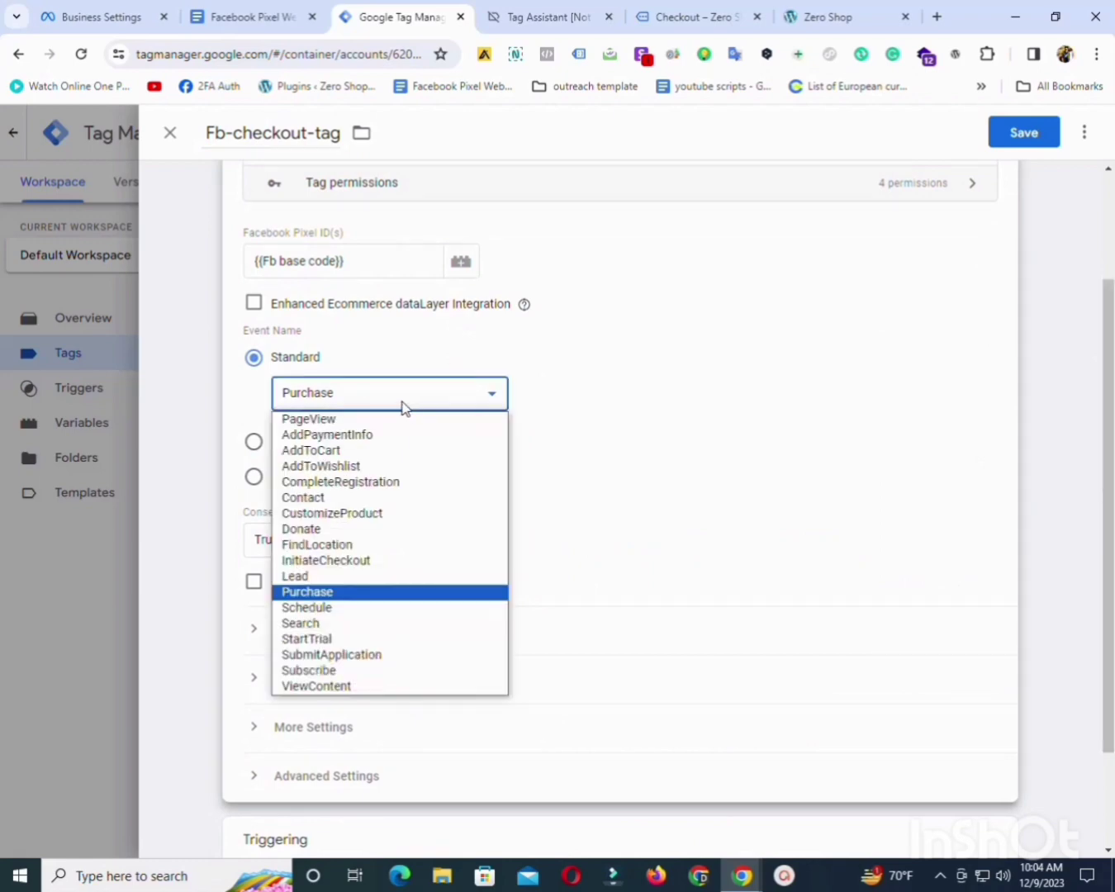
pyautogui.click(340, 560)
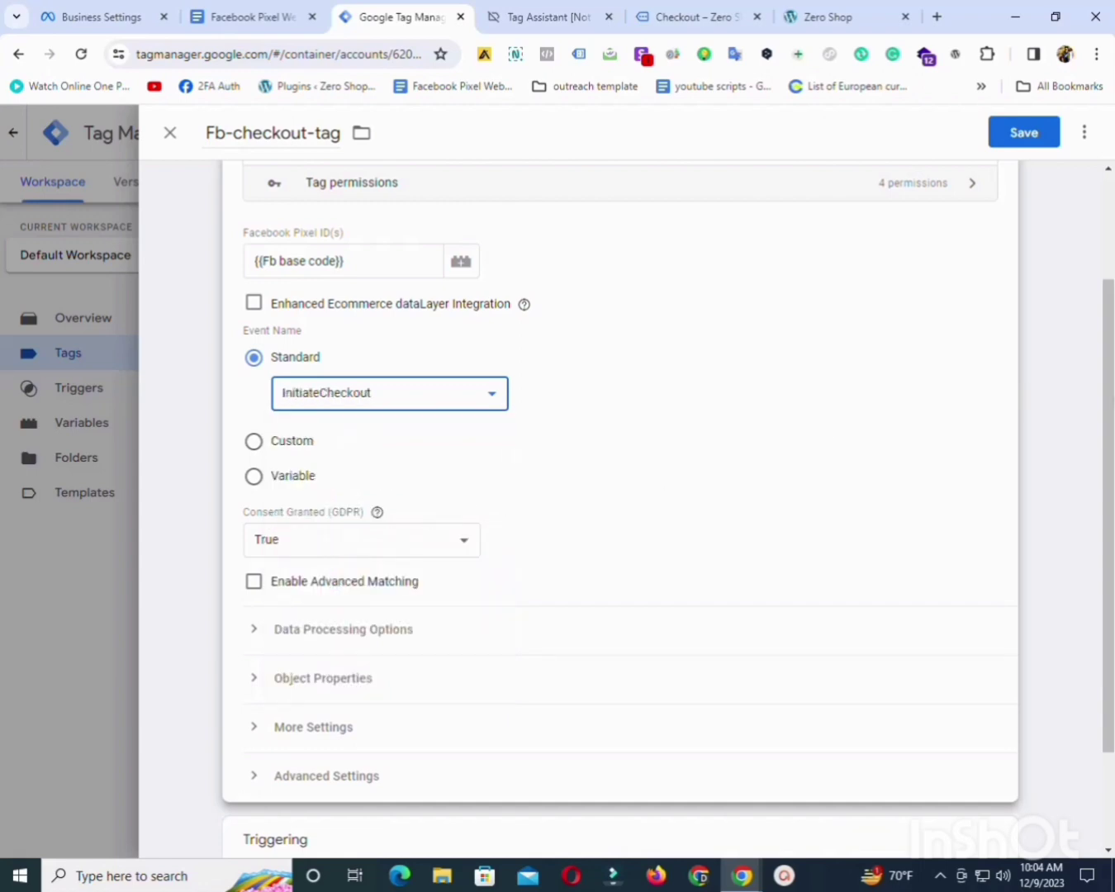
pyautogui.scroll(-2, 618, 495)
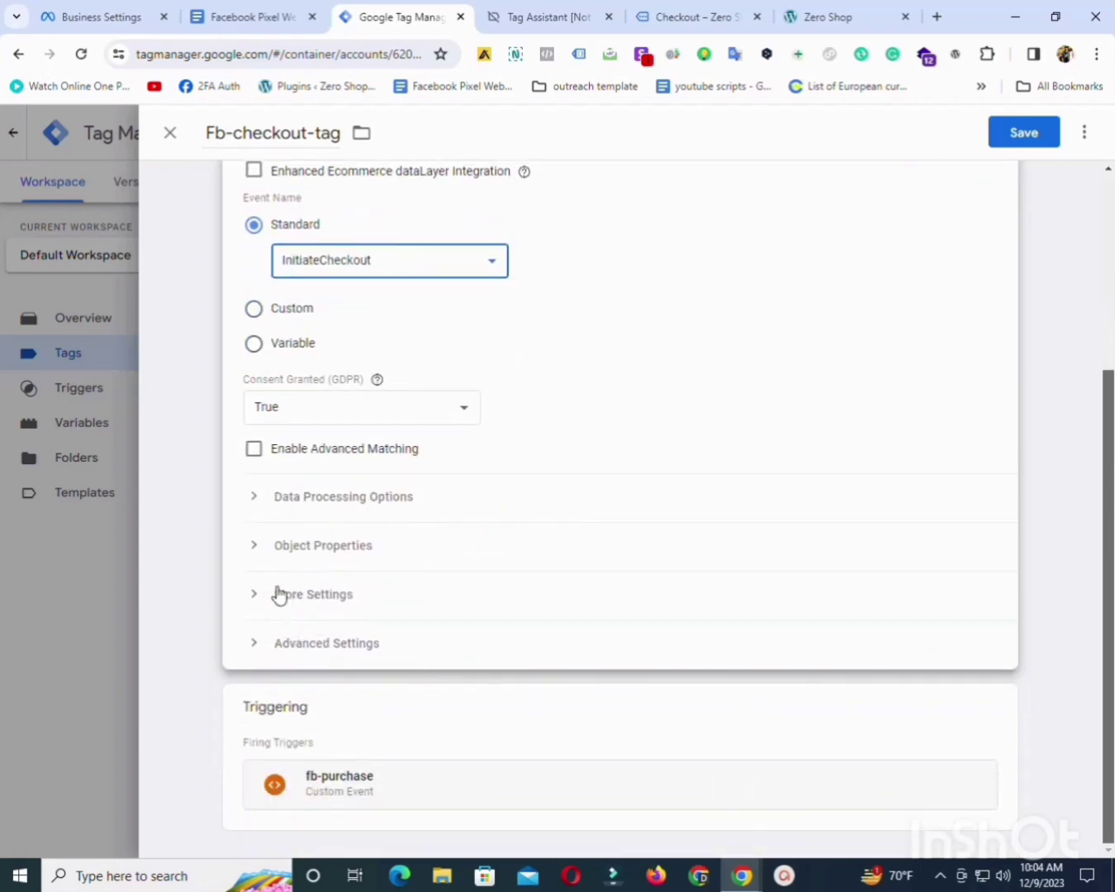
# Expand the object properties of Fb-checkout-tag and check the event_name value against the Facebook Pixel notes.
pyautogui.click(255, 549)
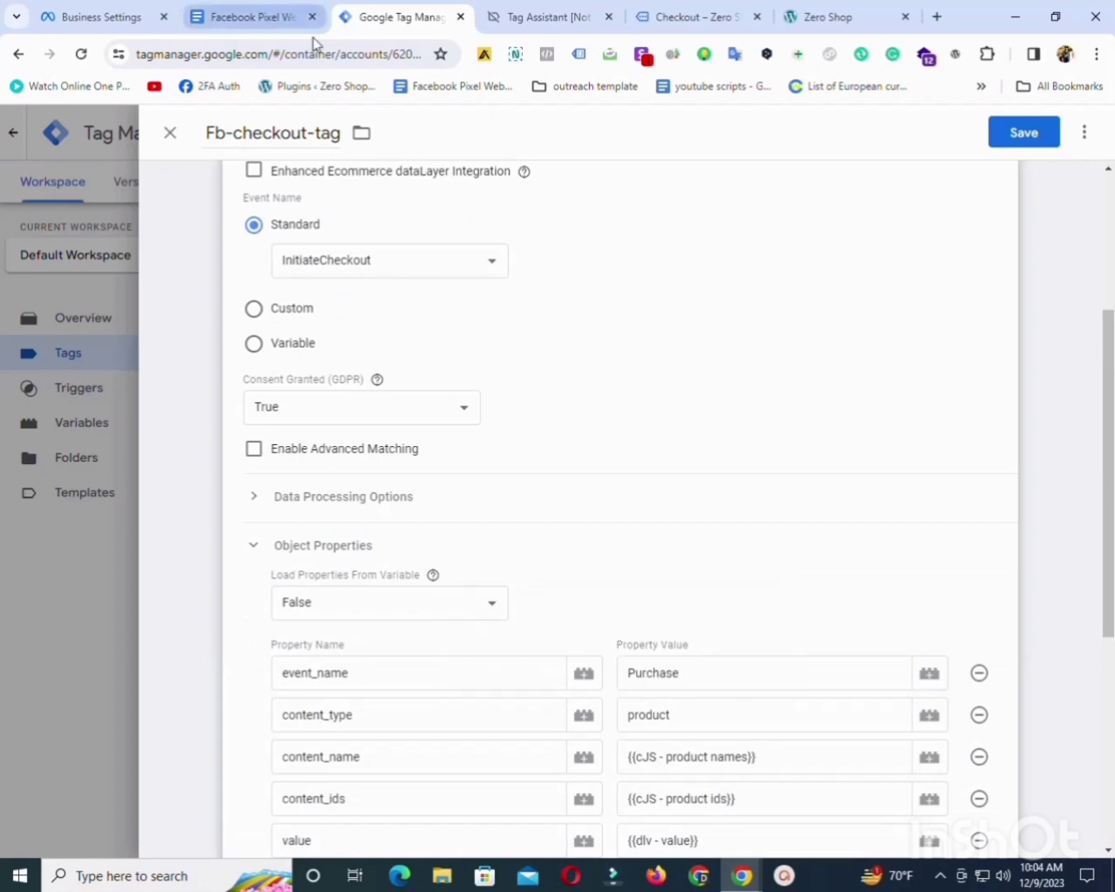
pyautogui.click(709, 673)
pyautogui.doubleClick(712, 673)
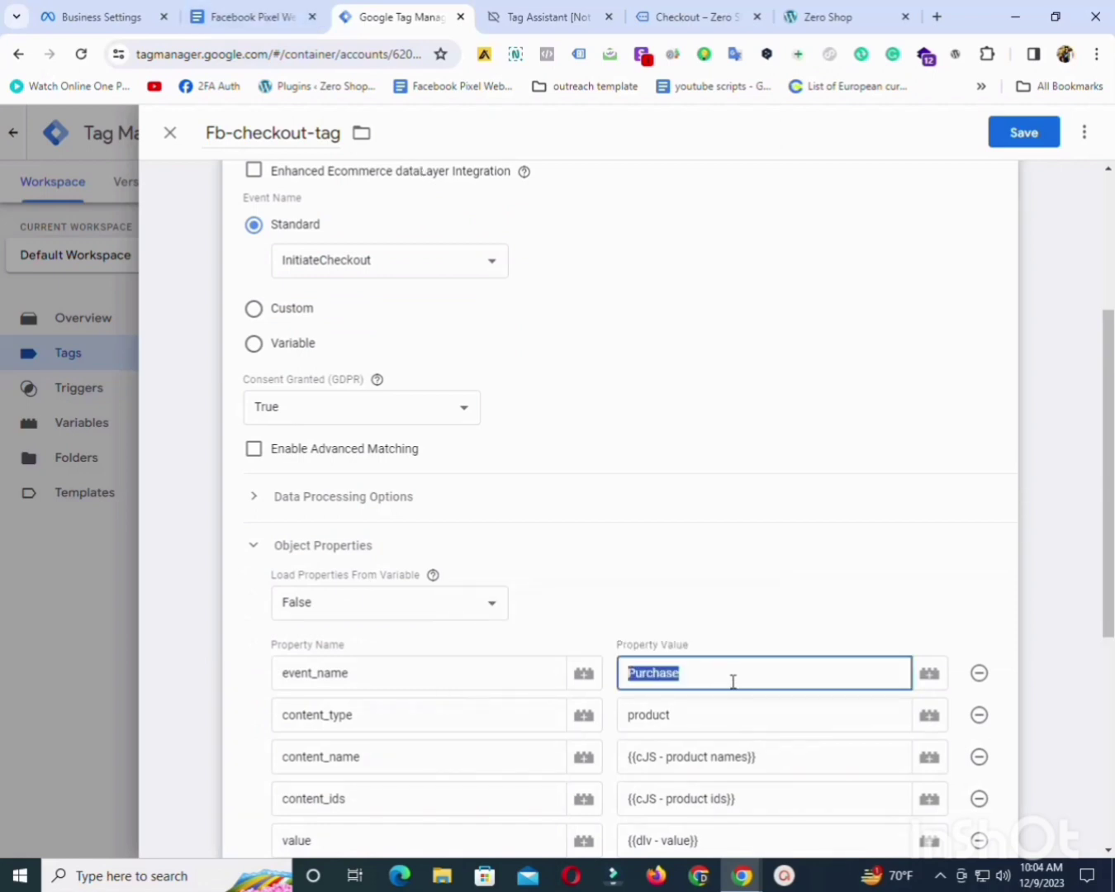
pyautogui.click(256, 17)
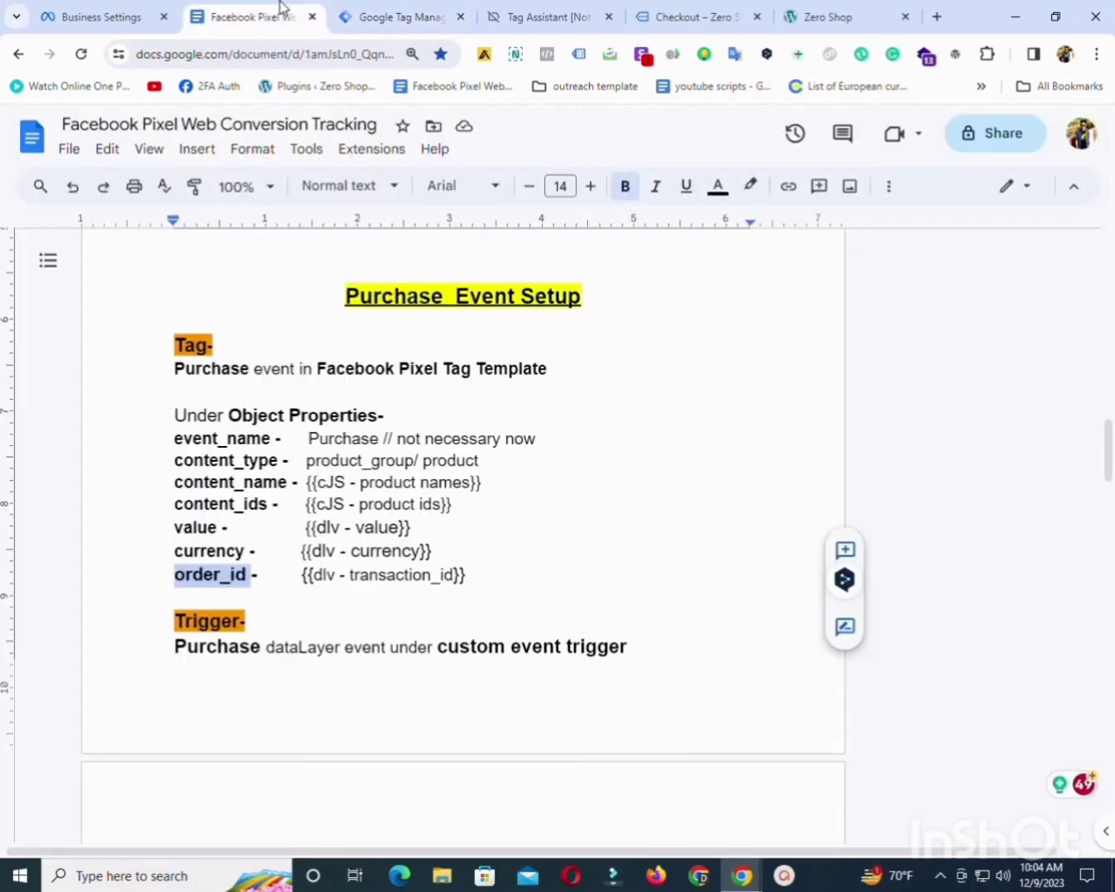
pyautogui.moveTo(1109, 466); pyautogui.dragTo(1109, 335)
pyautogui.click(389, 10)
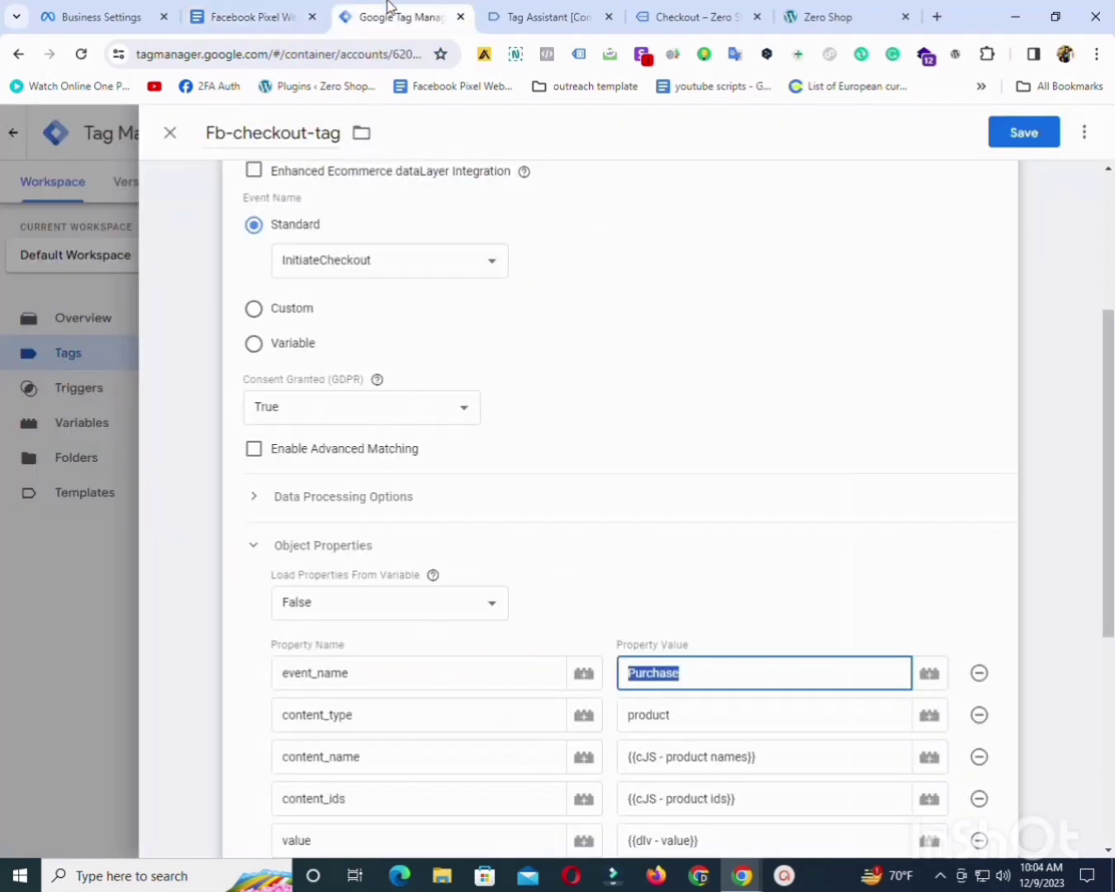
pyautogui.click(738, 679)
pyautogui.doubleClick(737, 680)
pyautogui.click(791, 880)
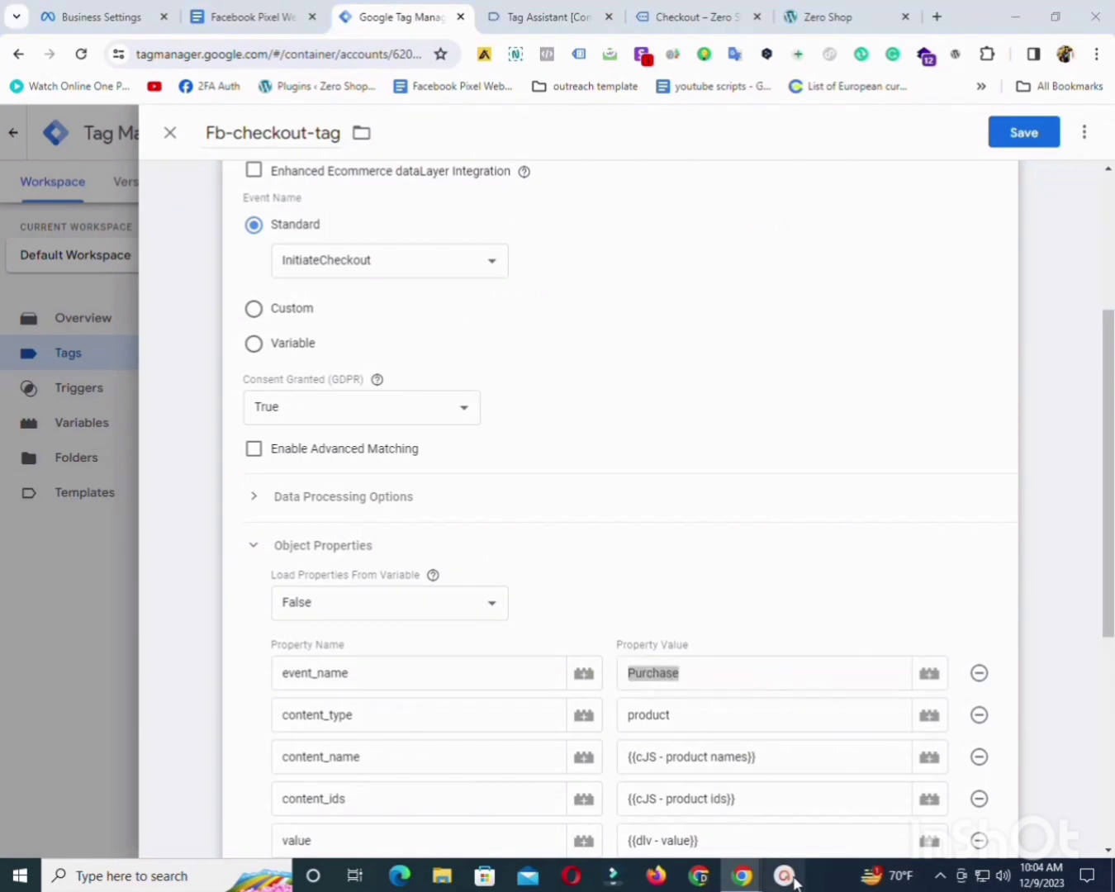
pyautogui.click(939, 876)
pyautogui.click(979, 842)
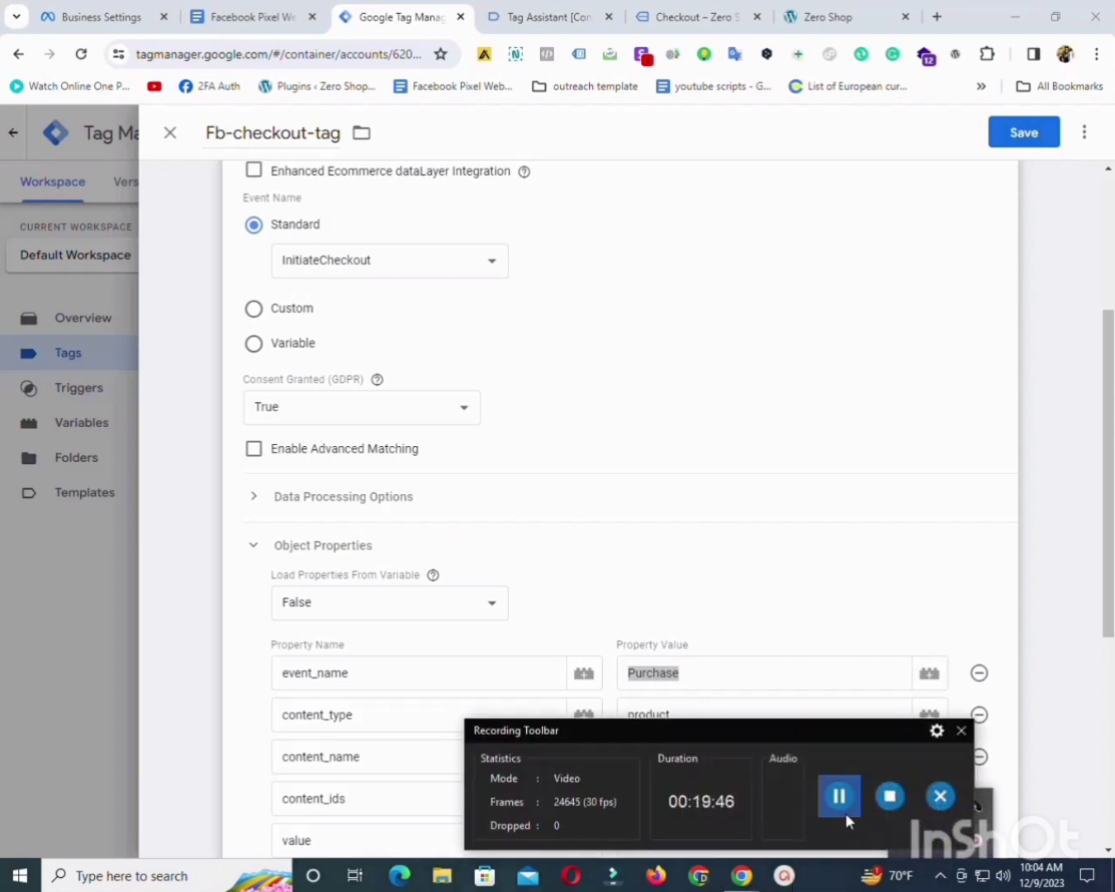
pyautogui.click(844, 797)
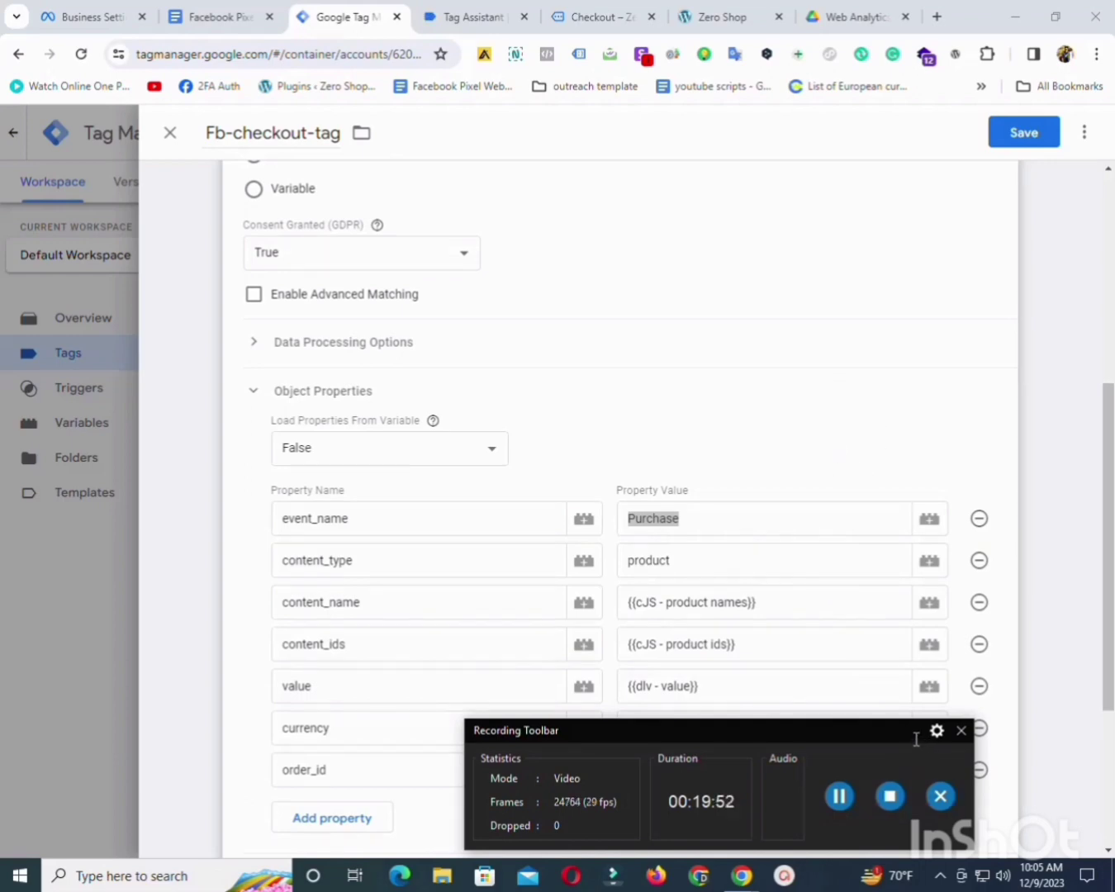
pyautogui.click(940, 875)
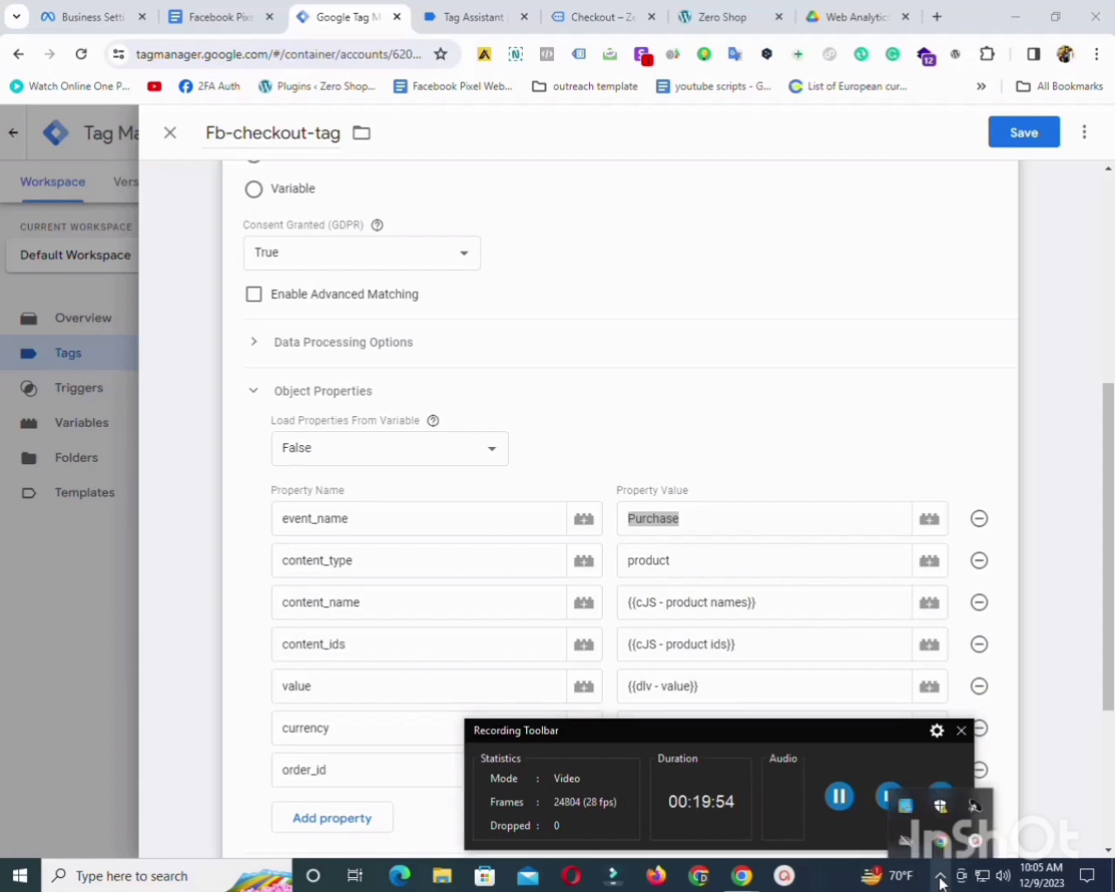
pyautogui.moveTo(853, 729); pyautogui.dragTo(1049, 891)
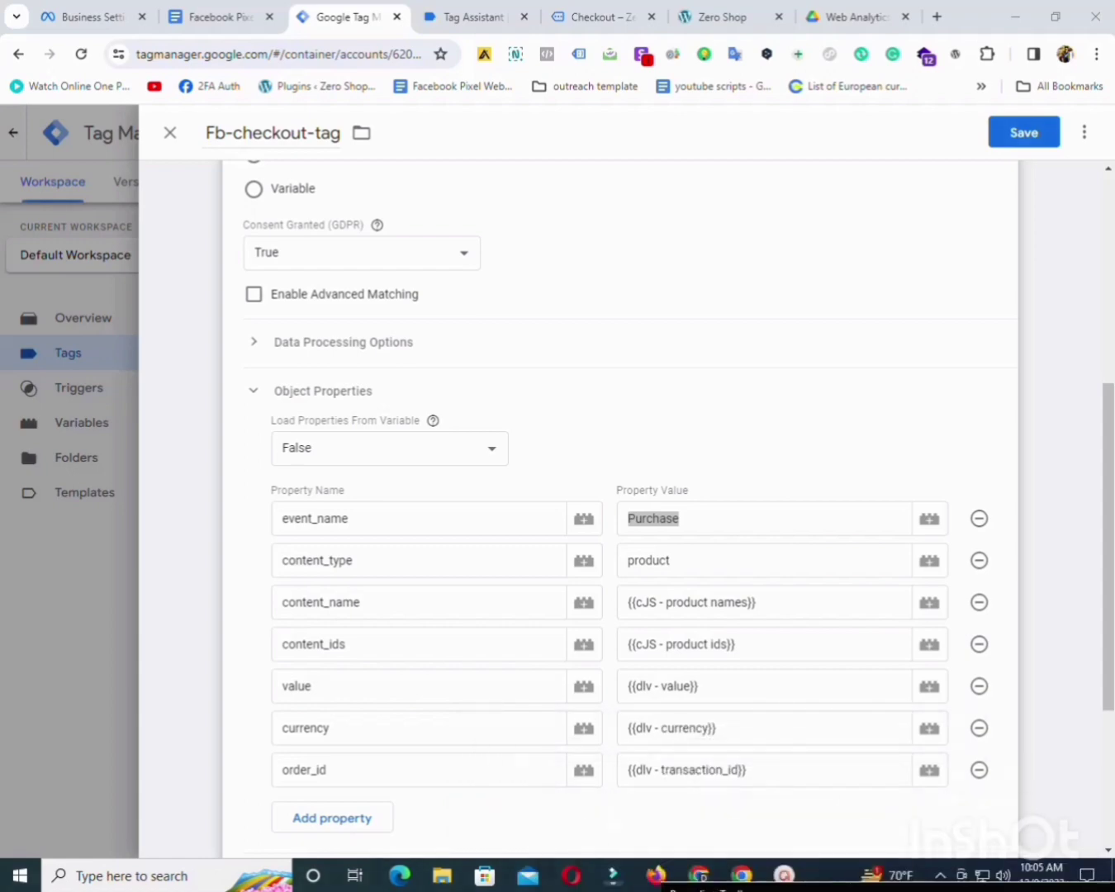
pyautogui.moveTo(892, 885); pyautogui.dragTo(776, 453)
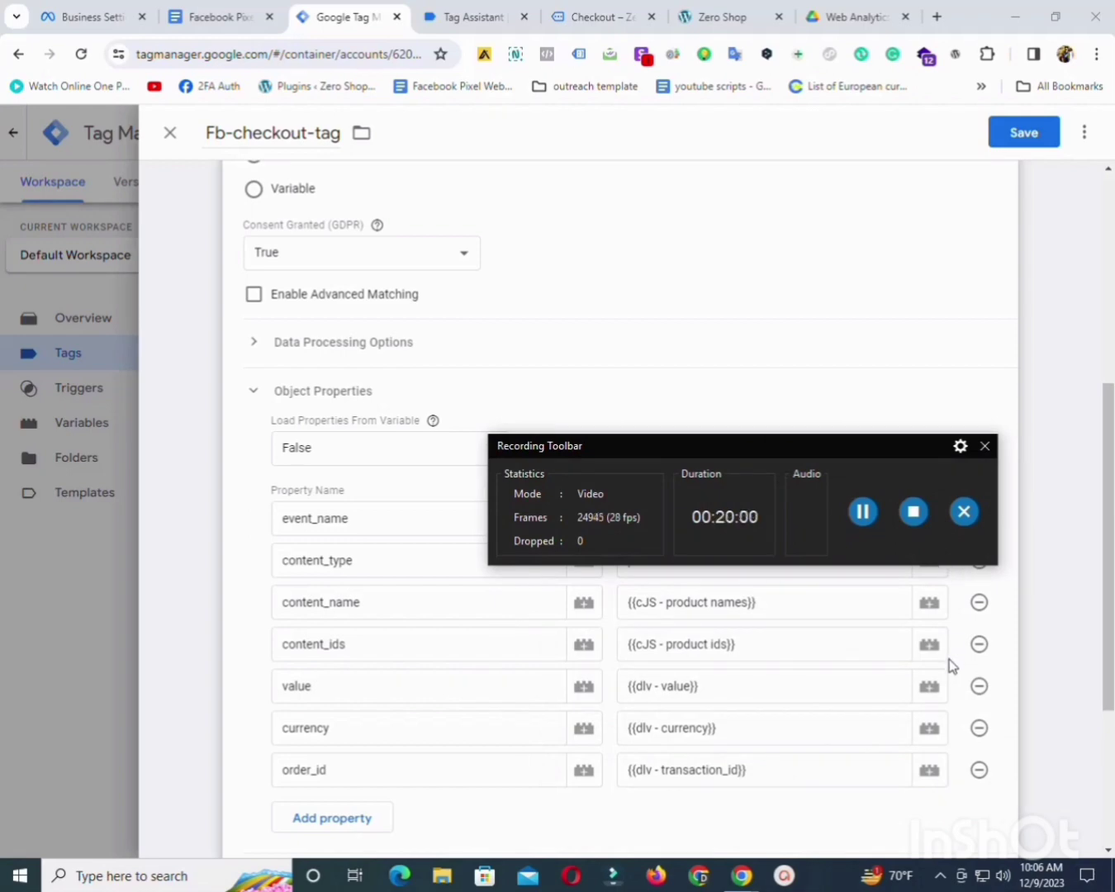
pyautogui.click(947, 875)
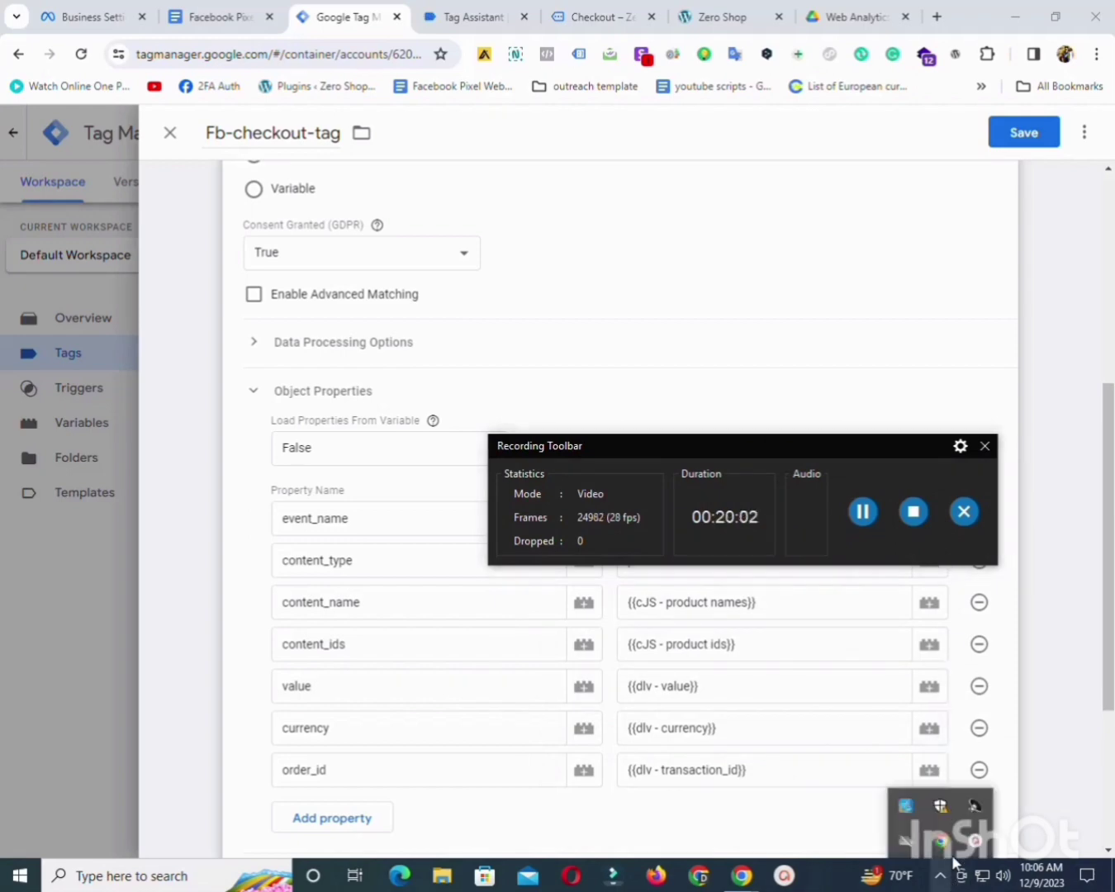
pyautogui.click(975, 841)
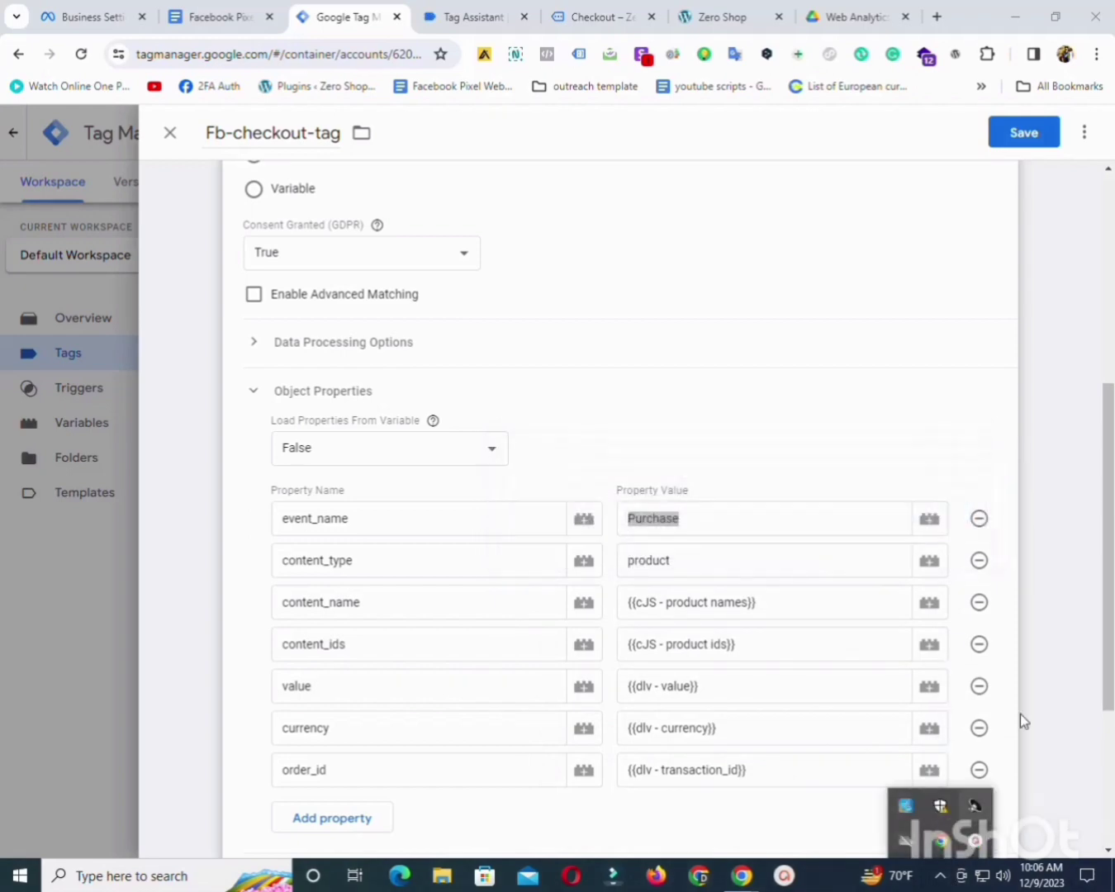
pyautogui.click(1053, 695)
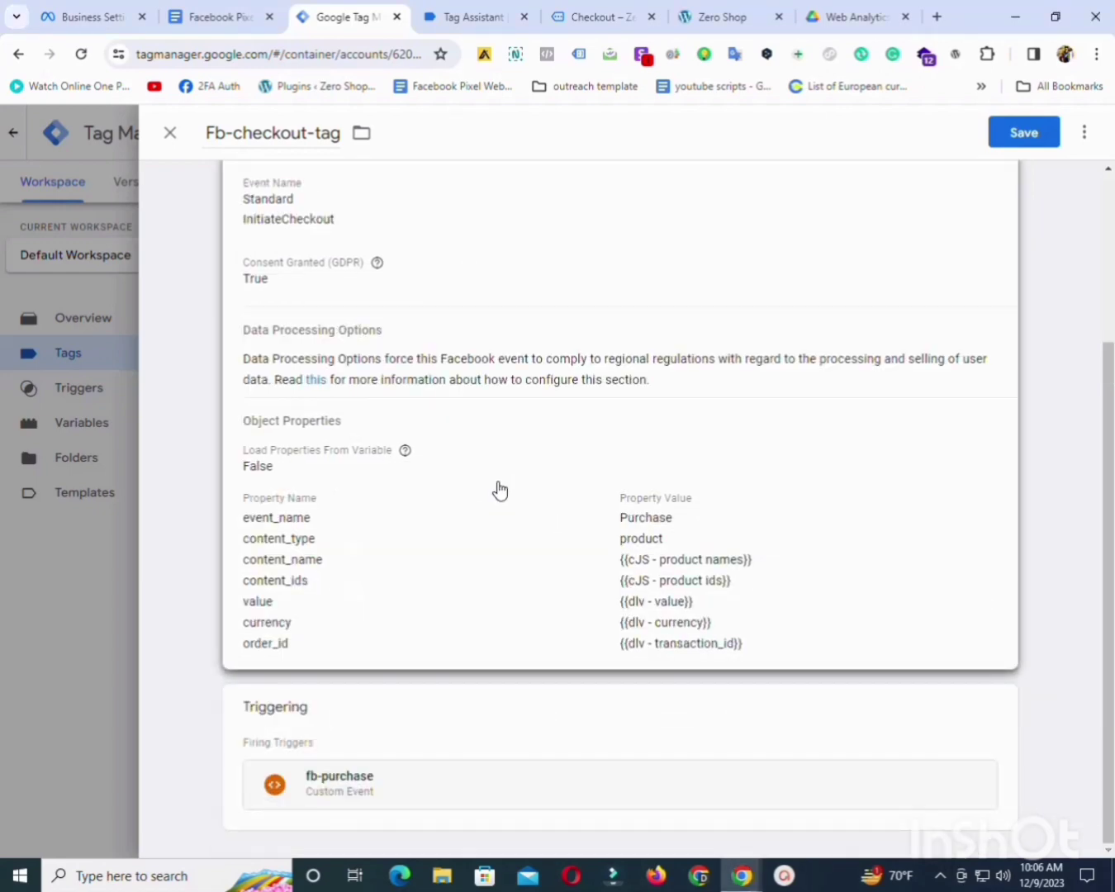
# Reopen the configuration of Fb-checkout-tag and set its event_name object property to InitiateCheckout.
pyautogui.click(499, 489)
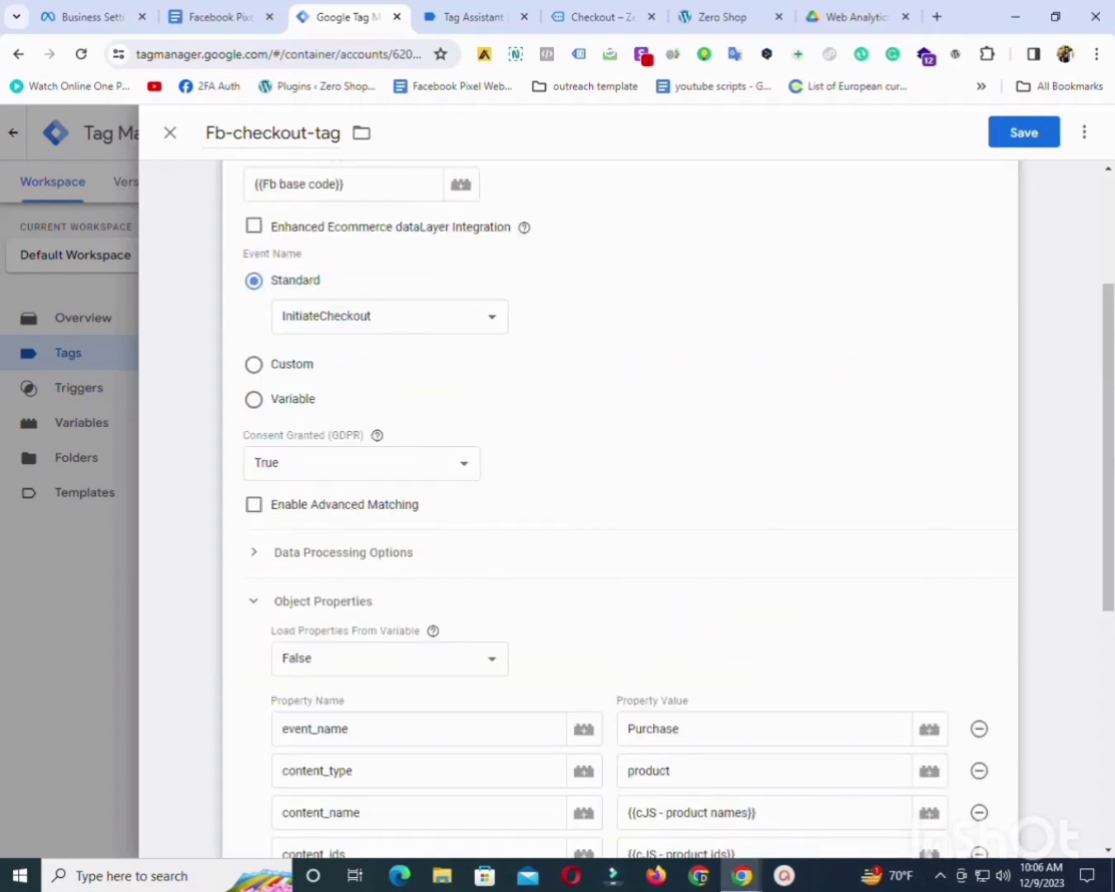
pyautogui.scroll(-1, 556, 709)
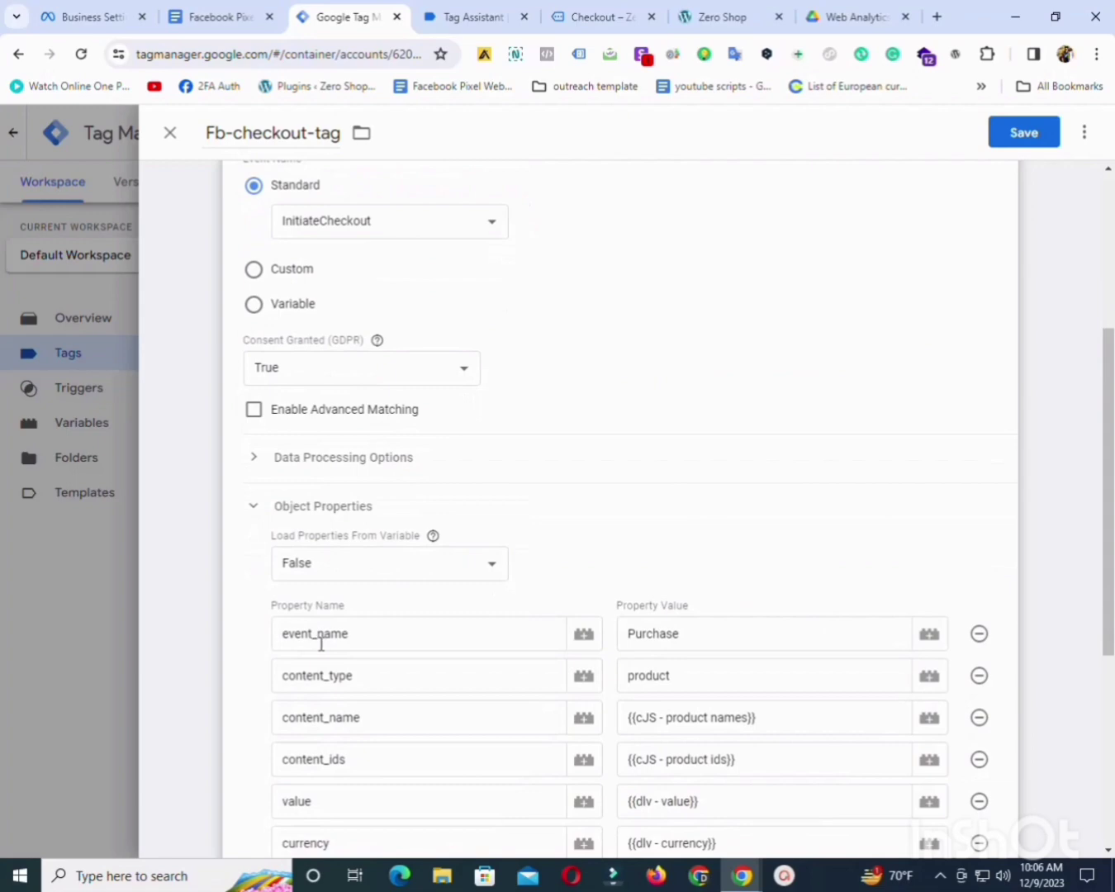
pyautogui.doubleClick(707, 637)
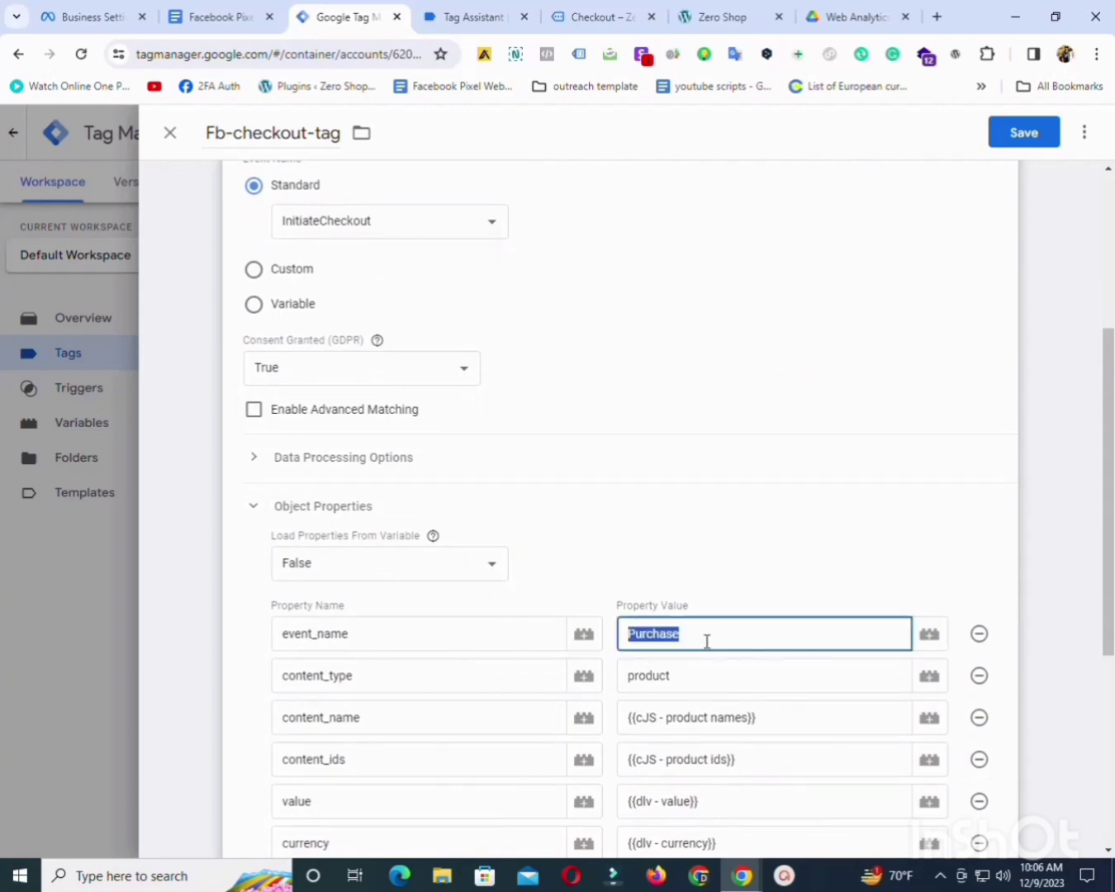
pyautogui.write('InitiateCheckout')
# Replace the fb-purchase trigger of Fb-checkout-tag with Fb-begin_checkout-trigger and save the tag.
pyautogui.scroll(-5, 1104, 763)
pyautogui.click(559, 746)
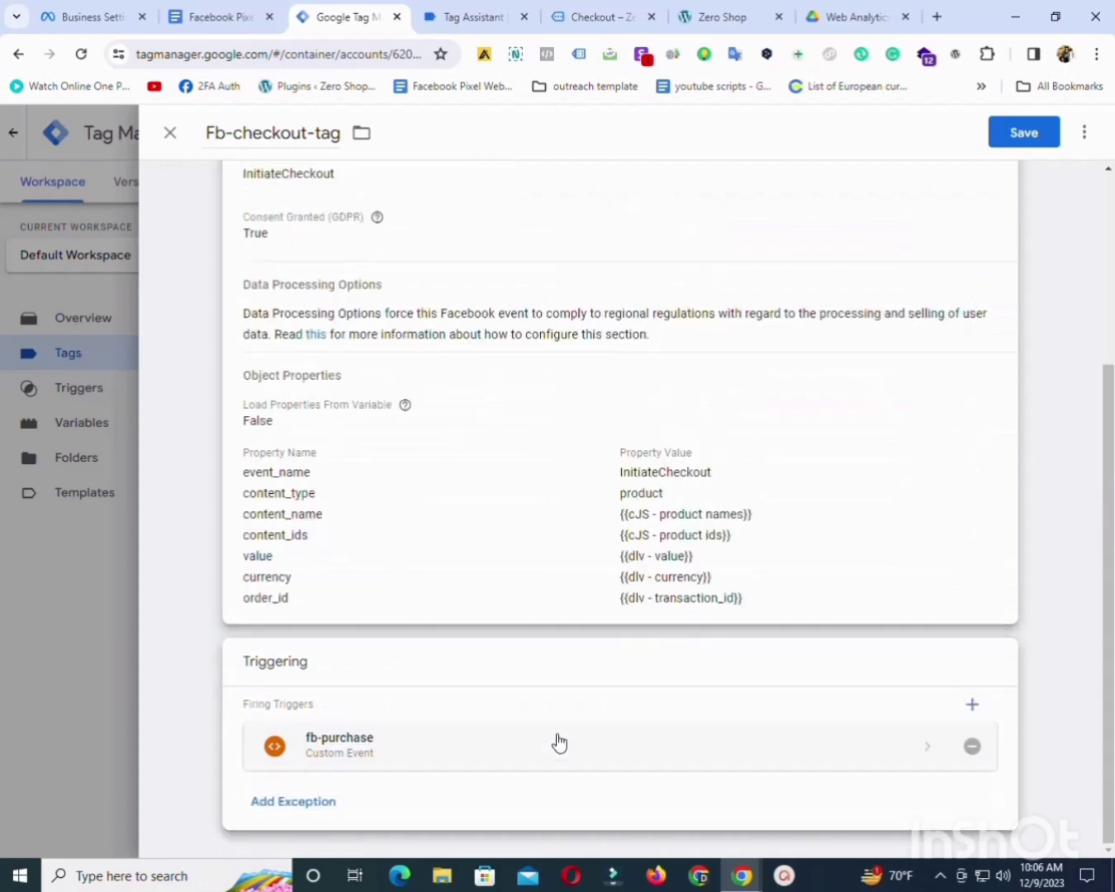
pyautogui.click(973, 744)
pyautogui.click(746, 738)
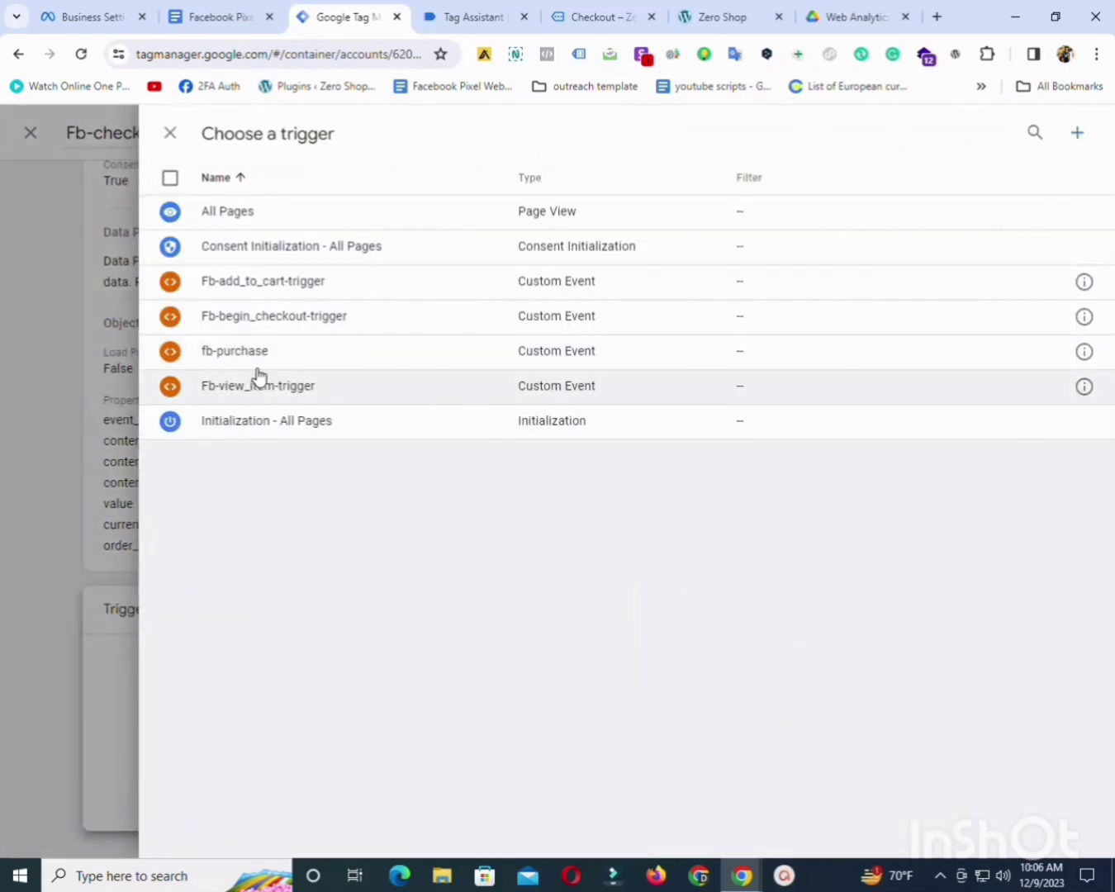
pyautogui.click(249, 321)
pyautogui.scroll(3, 1105, 655)
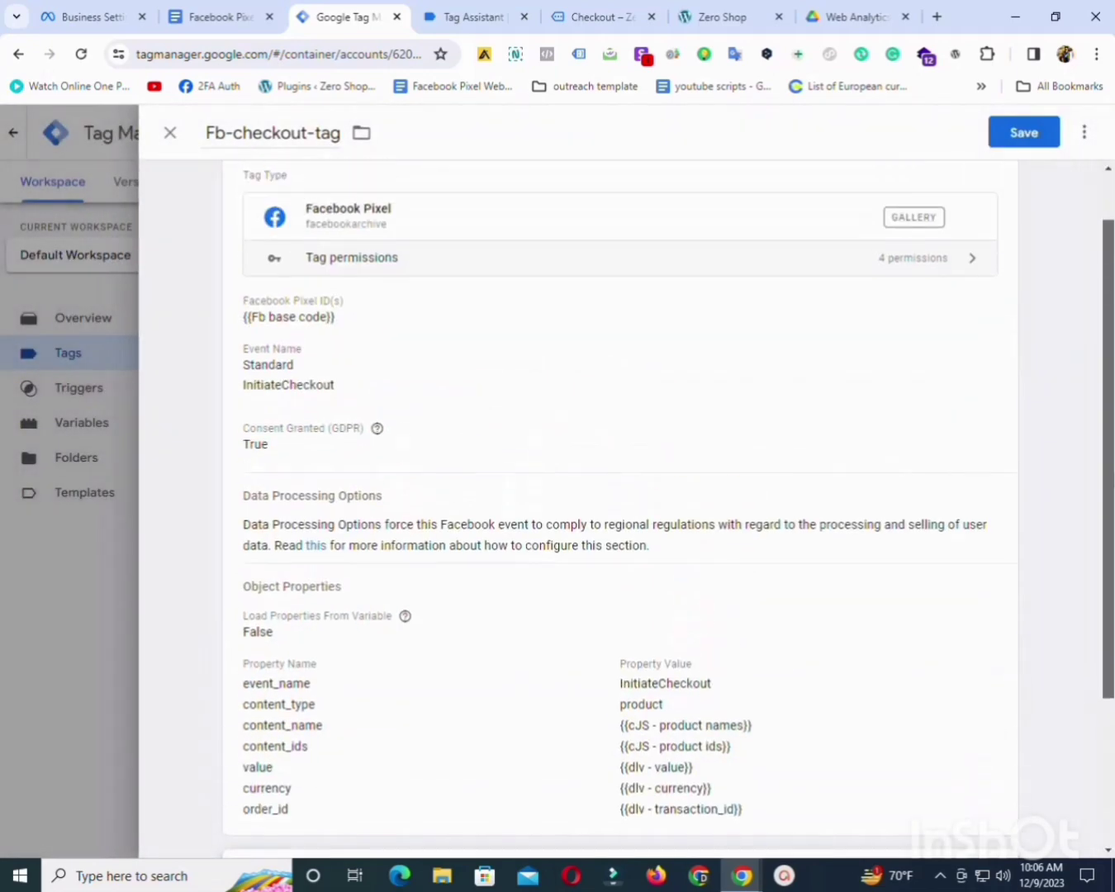
pyautogui.scroll(-2, 1060, 201)
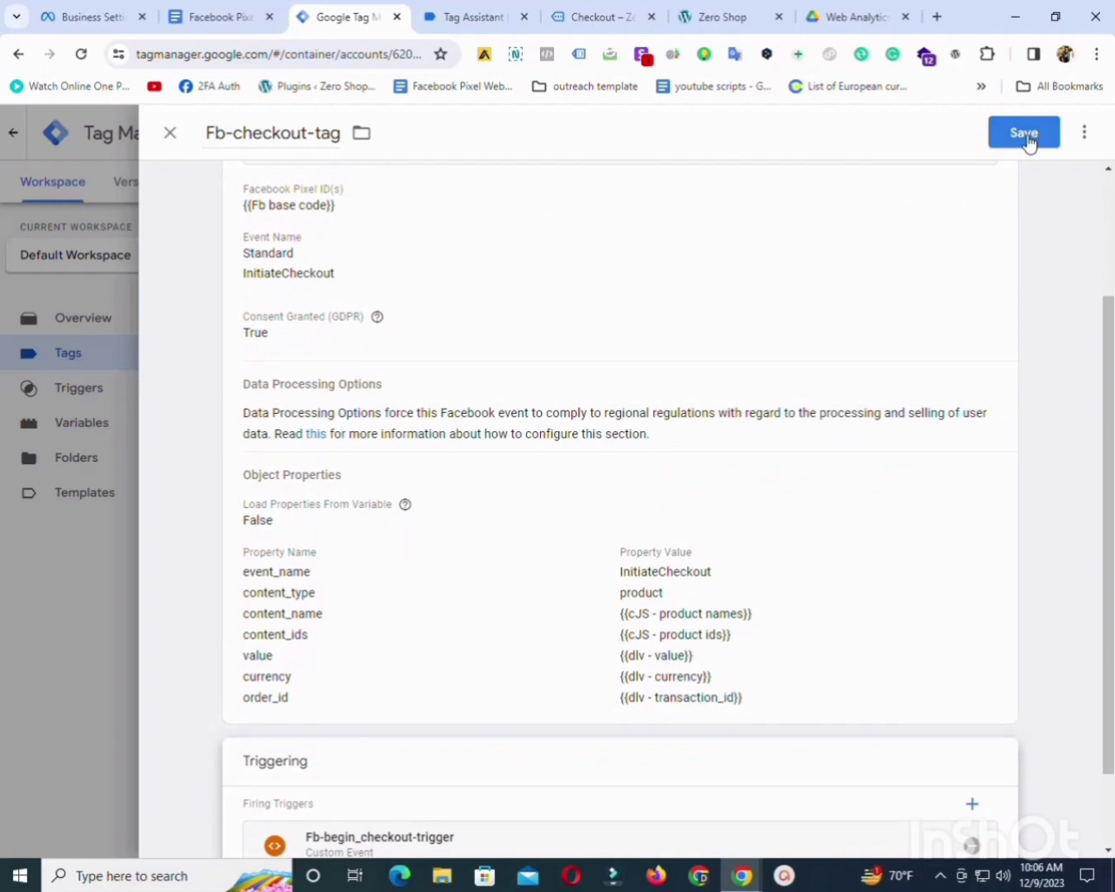
pyautogui.click(1025, 135)
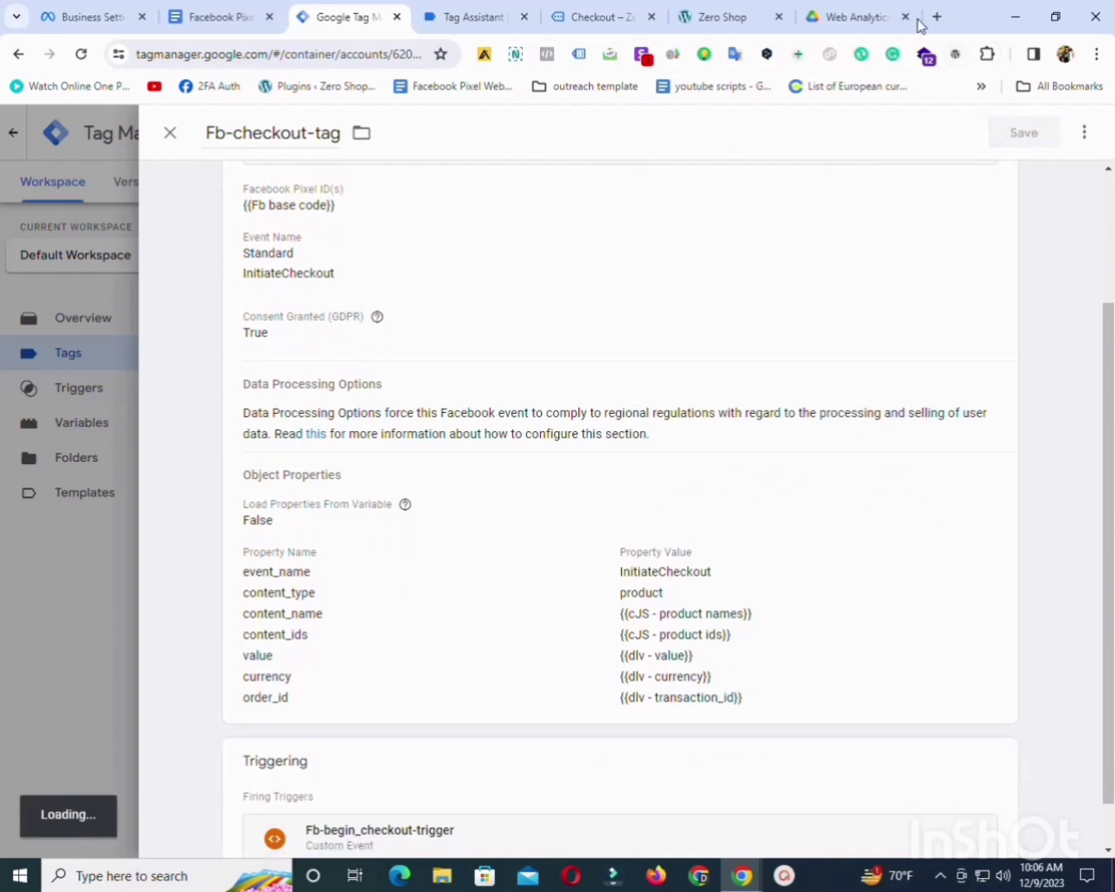
# Close the Web Analytics page and return to the tag list in Tag Manager after a brief look at the notes.
pyautogui.click(916, 23)
pyautogui.click(905, 19)
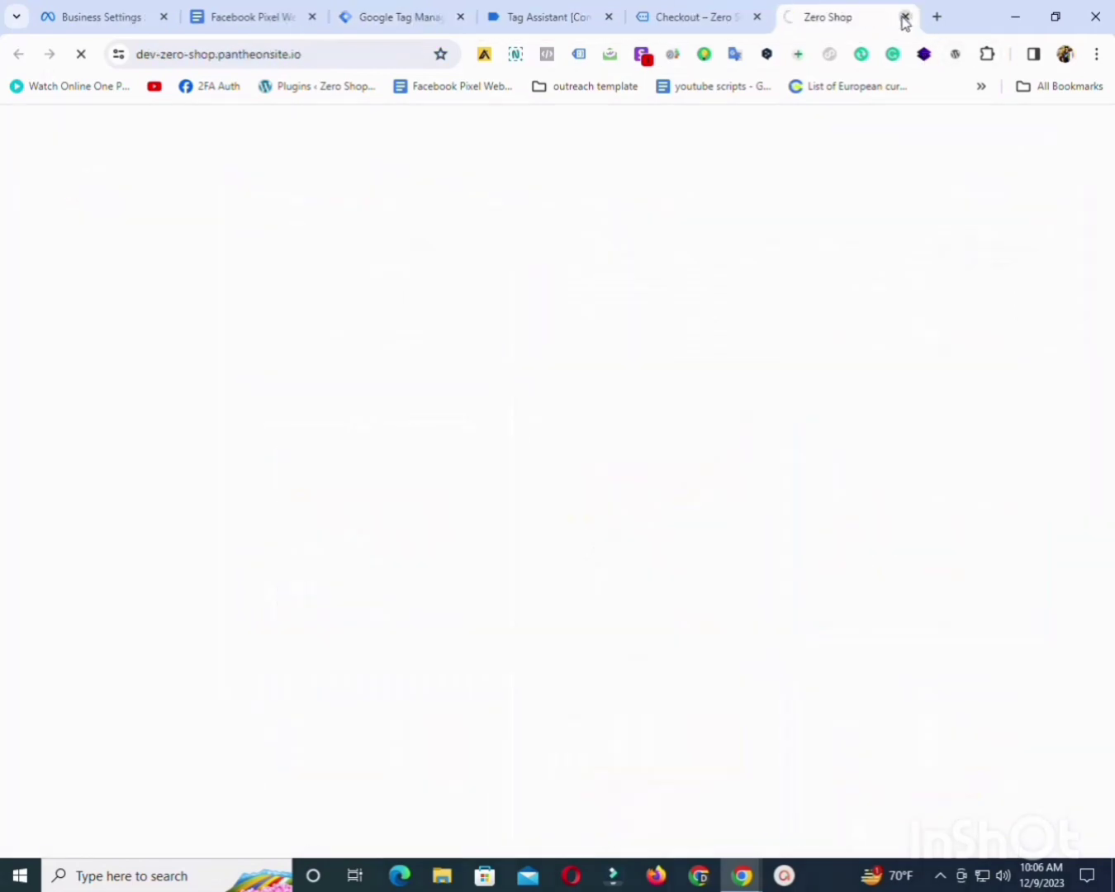
pyautogui.click(403, 17)
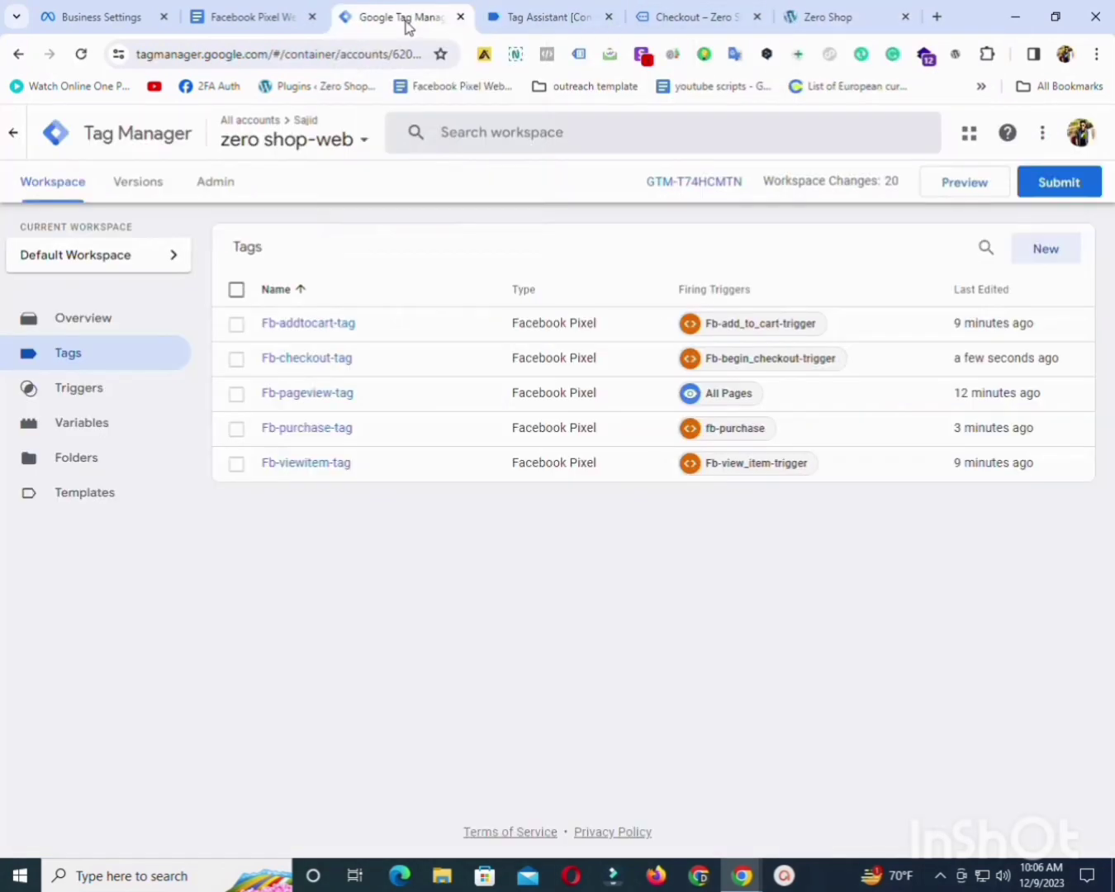
pyautogui.click(262, 14)
pyautogui.click(428, 6)
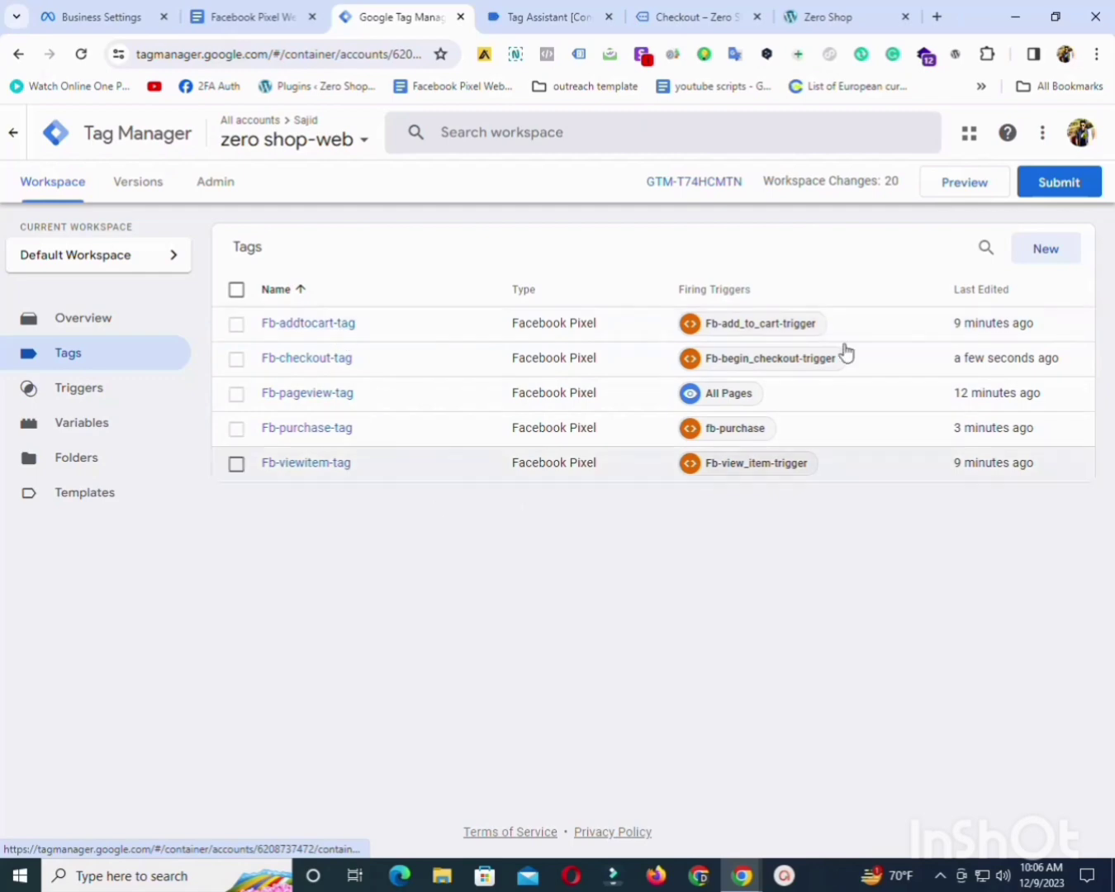
# Submit and publish the workspace changes as a new container version without a name or description.
pyautogui.click(1059, 183)
pyautogui.click(1049, 138)
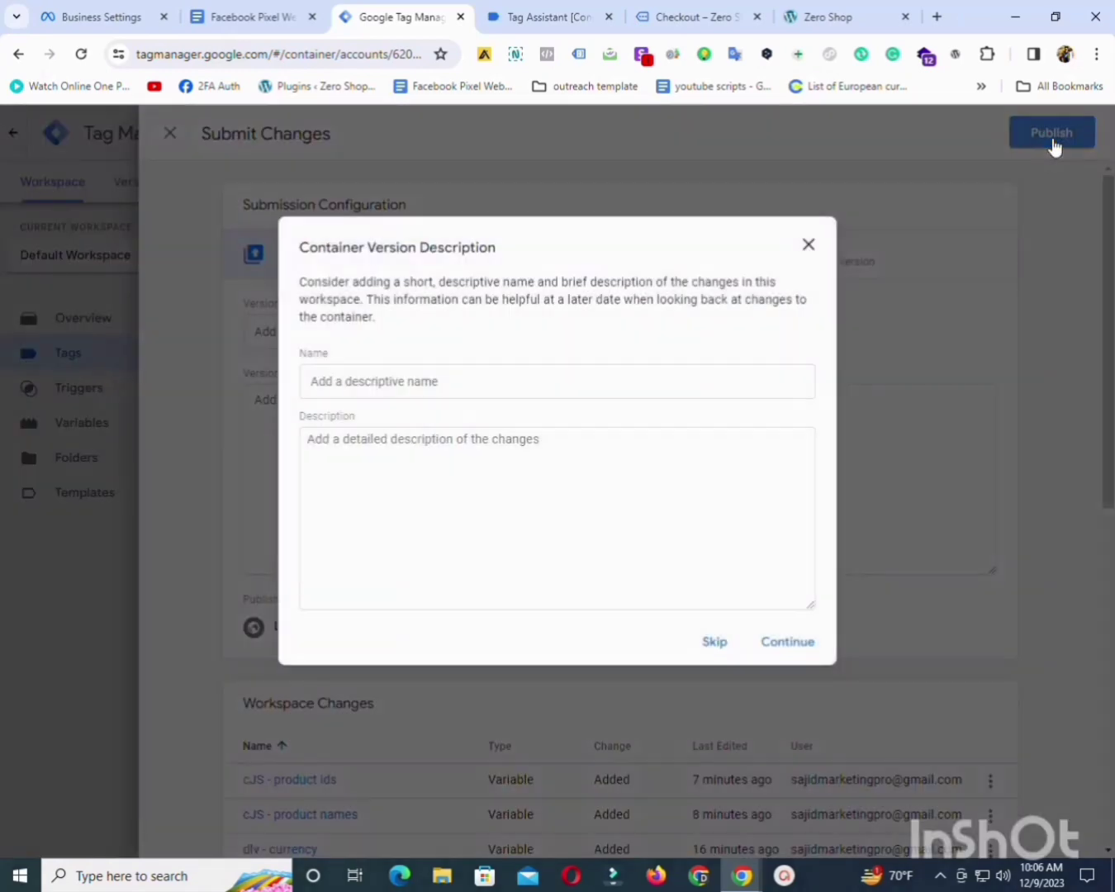
pyautogui.click(773, 641)
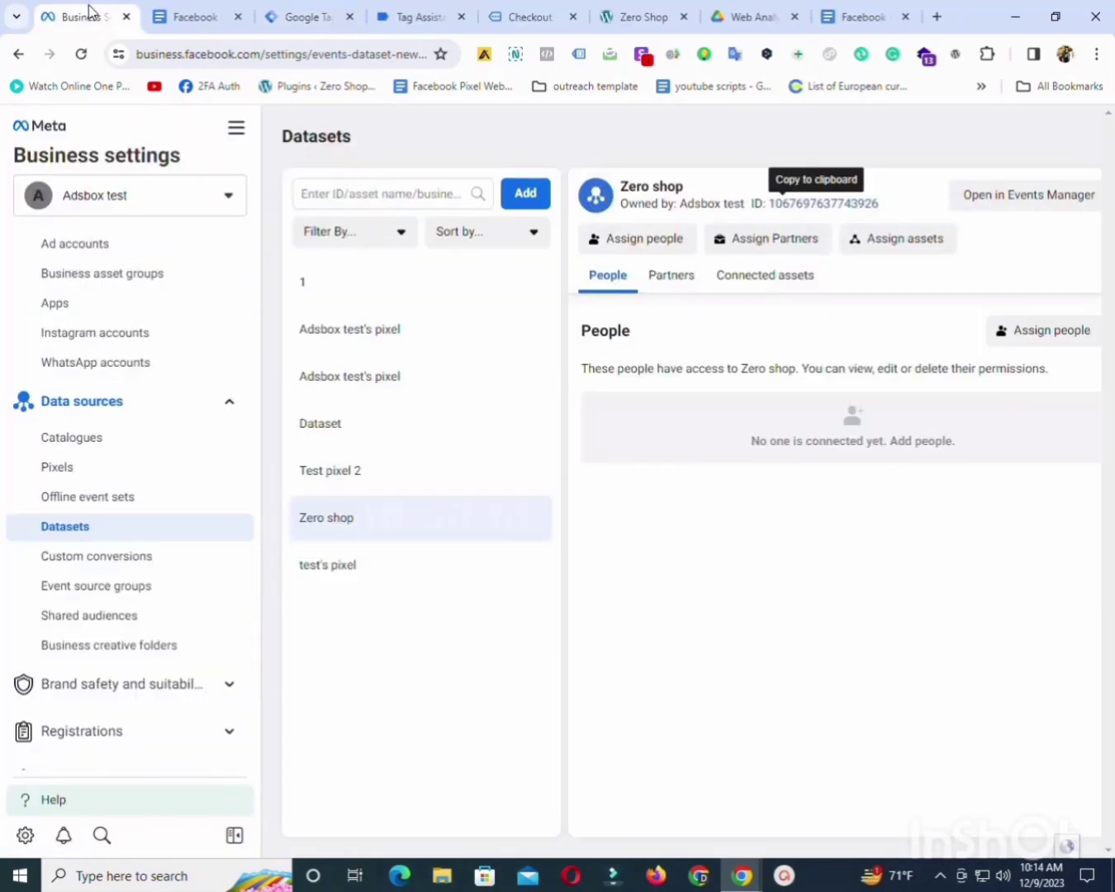
# Open the Zero shop dataset in Events Manager from the Meta Business settings.
pyautogui.moveTo(105, 8); pyautogui.dragTo(195, 9)
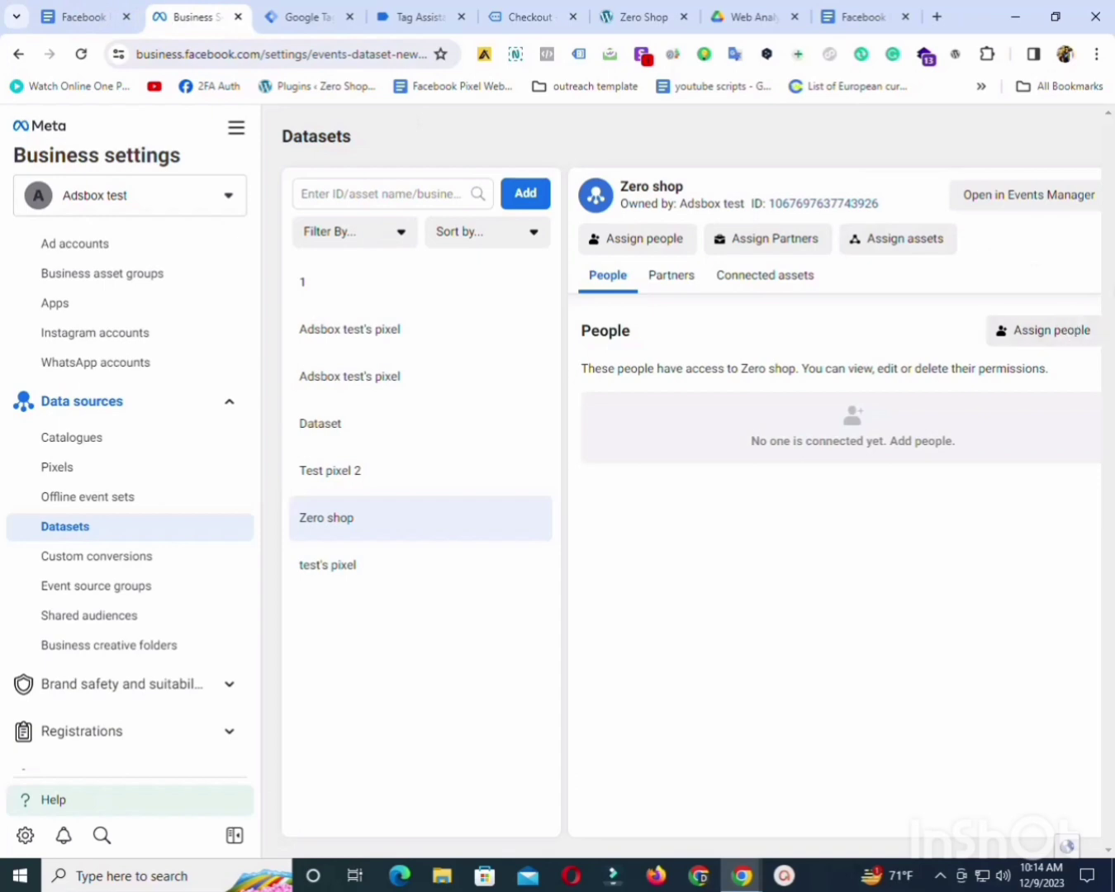
pyautogui.click(1017, 208)
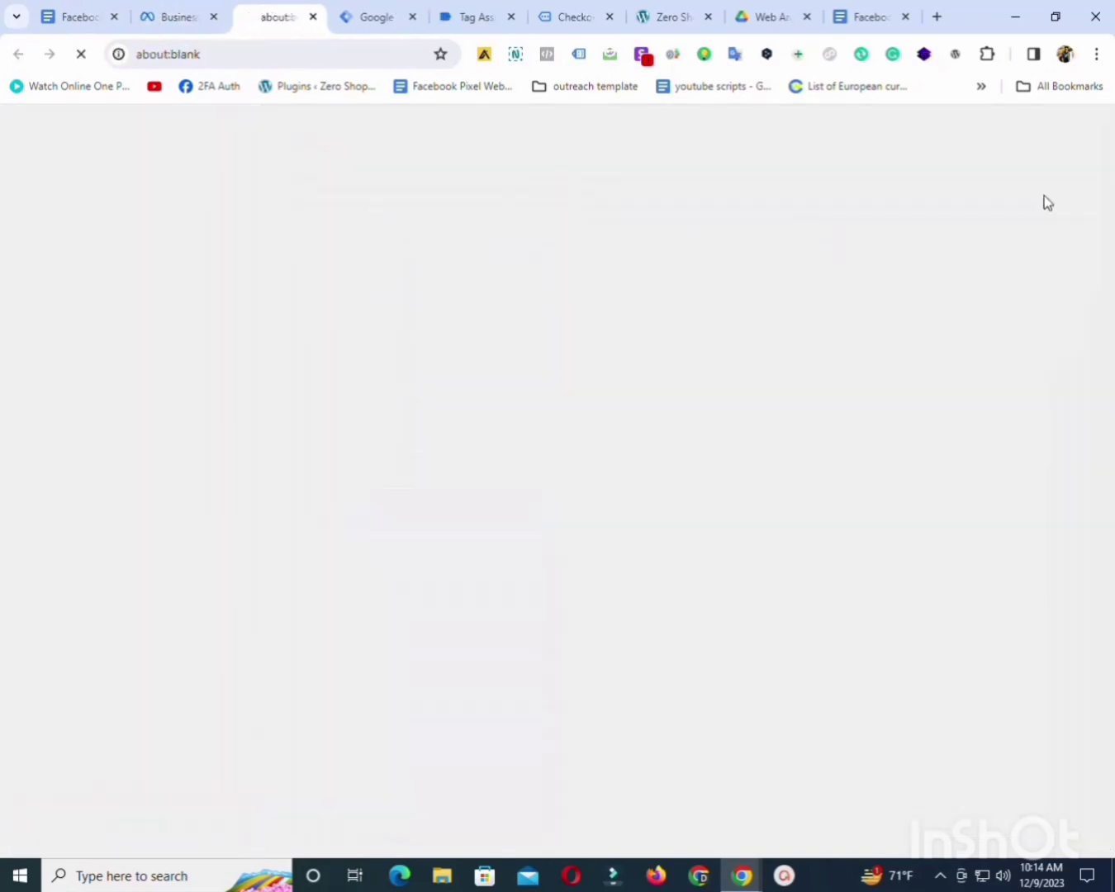
# Close the old Tag Assistant and Checkout pages and start a new preview of the zero shop-web container in Tag Manager.
pyautogui.click(375, 16)
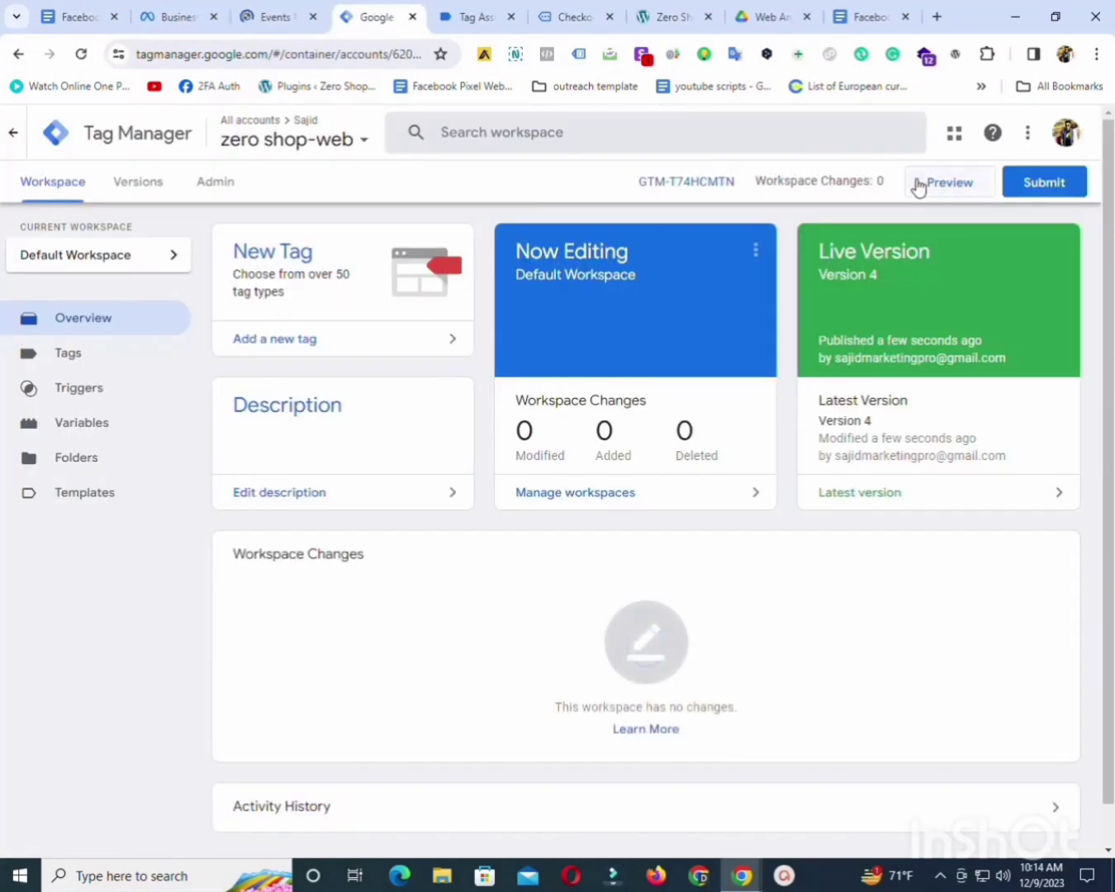
pyautogui.click(512, 18)
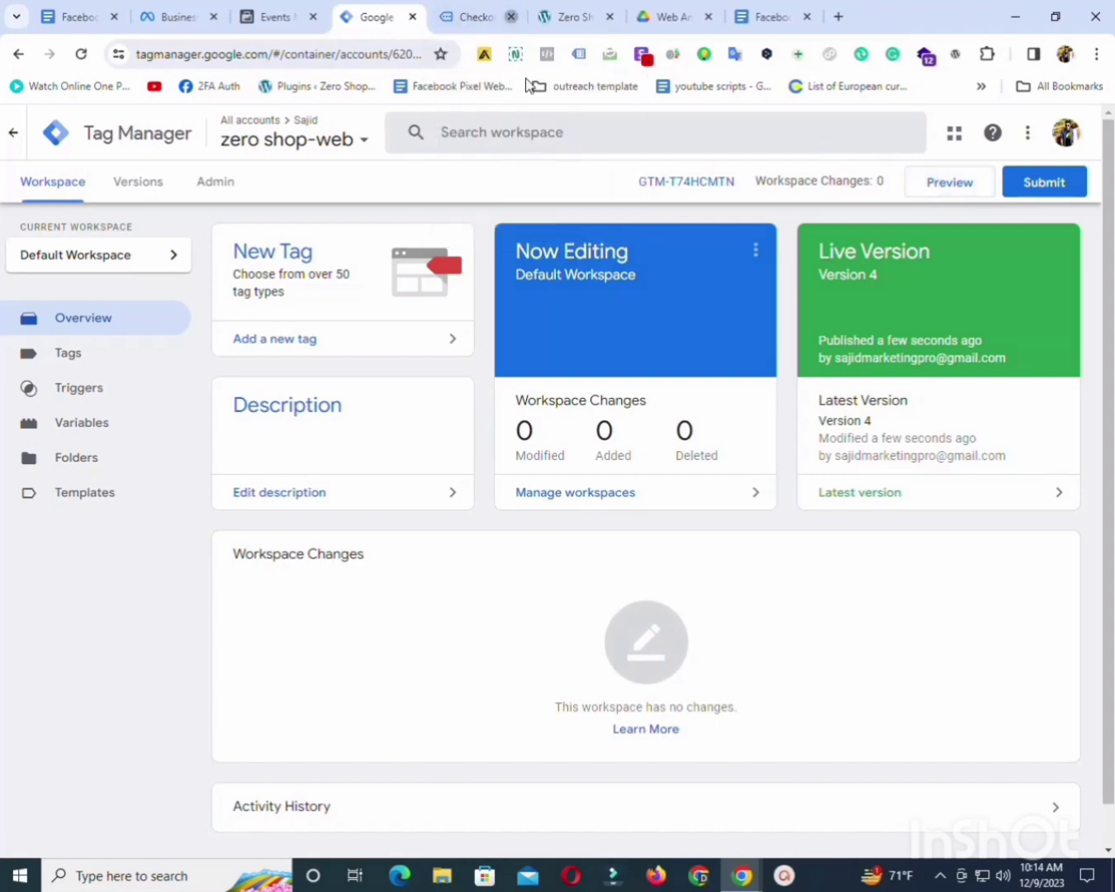
pyautogui.click(512, 19)
pyautogui.click(954, 184)
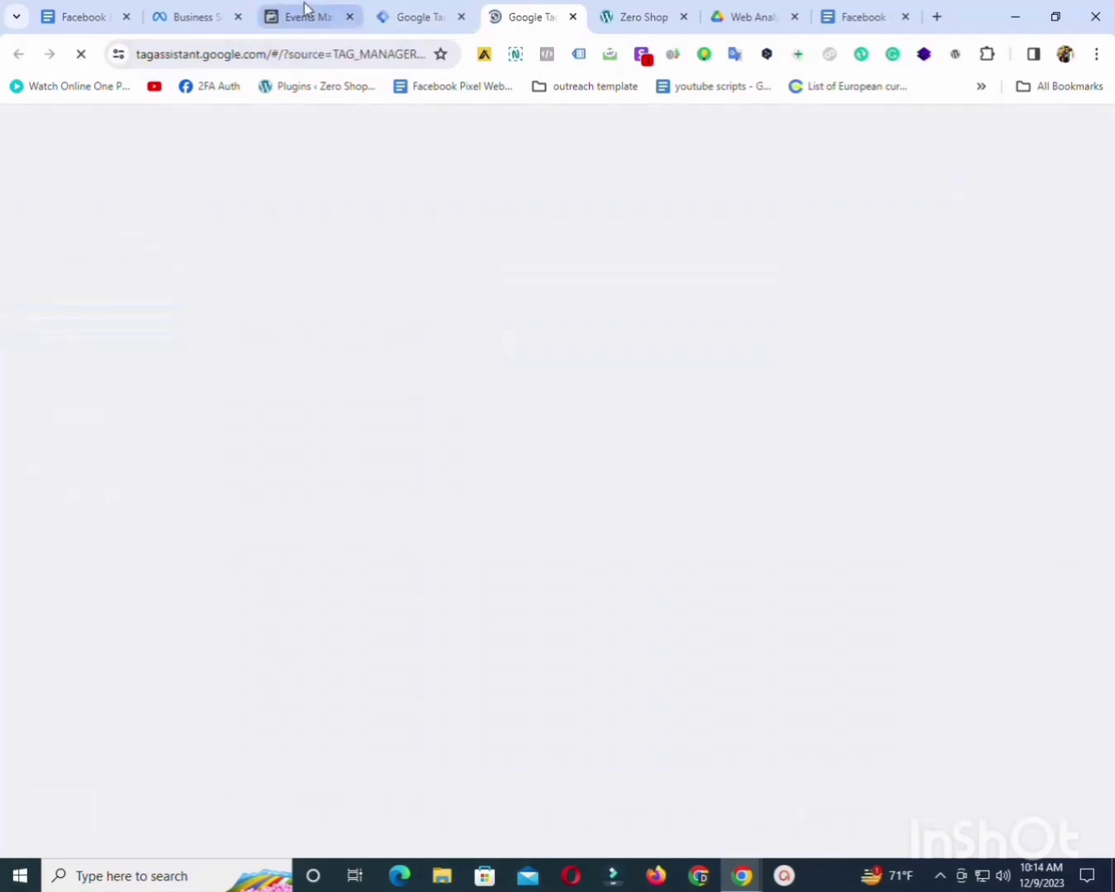
# Open the event testing of the Zero shop dataset in Events Manager and expand the website events check.
pyautogui.click(305, 14)
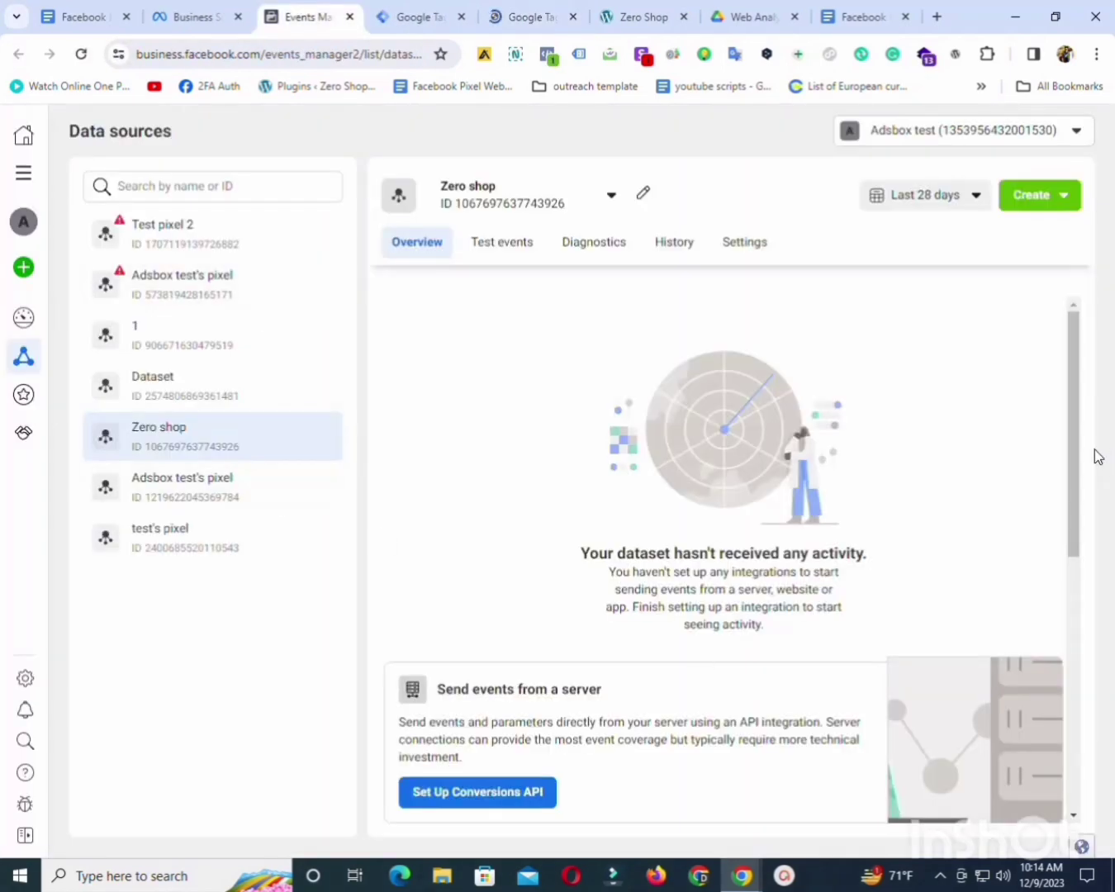
pyautogui.moveTo(1076, 467); pyautogui.dragTo(1080, 535)
pyautogui.click(505, 247)
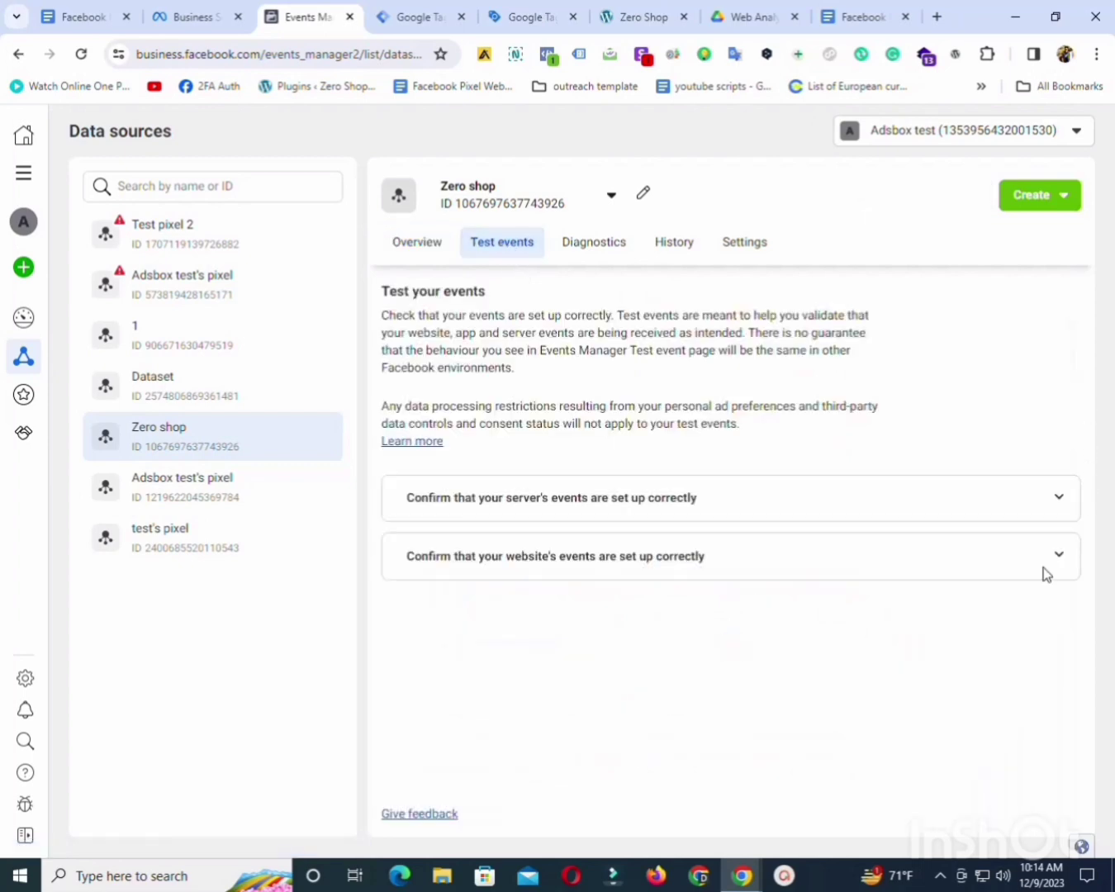
pyautogui.click(718, 562)
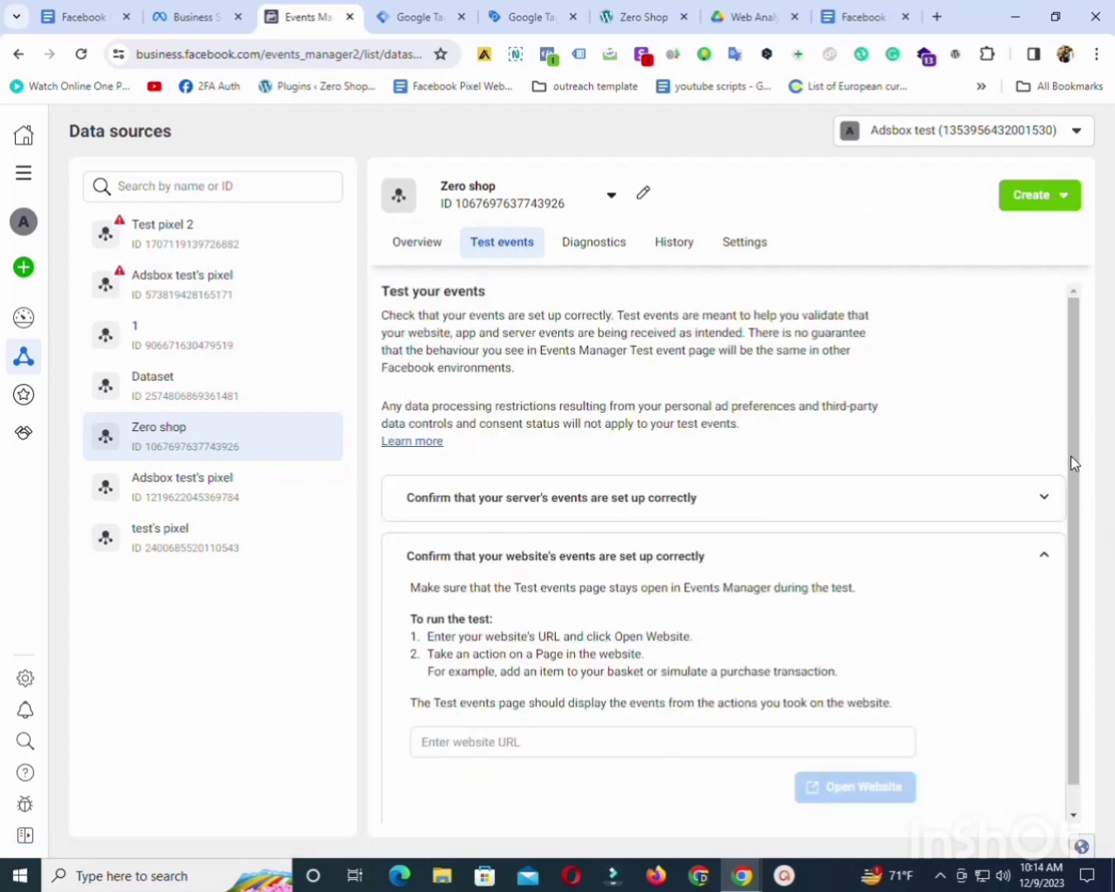
pyautogui.moveTo(1074, 464); pyautogui.dragTo(1077, 593)
pyautogui.click(443, 8)
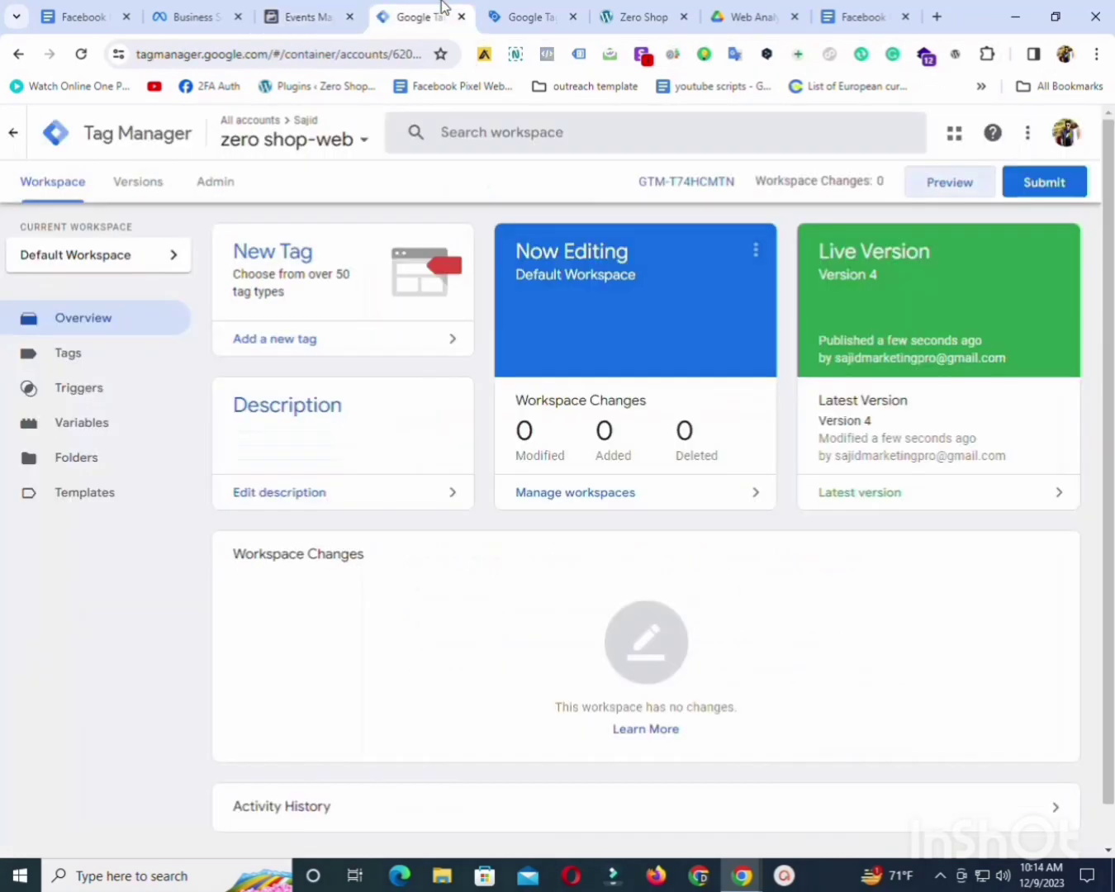
# Connect Tag Assistant to dev-zero-shop.pantheonsite.io and continue to the debug summary of the container.
pyautogui.click(517, 8)
pyautogui.click(569, 578)
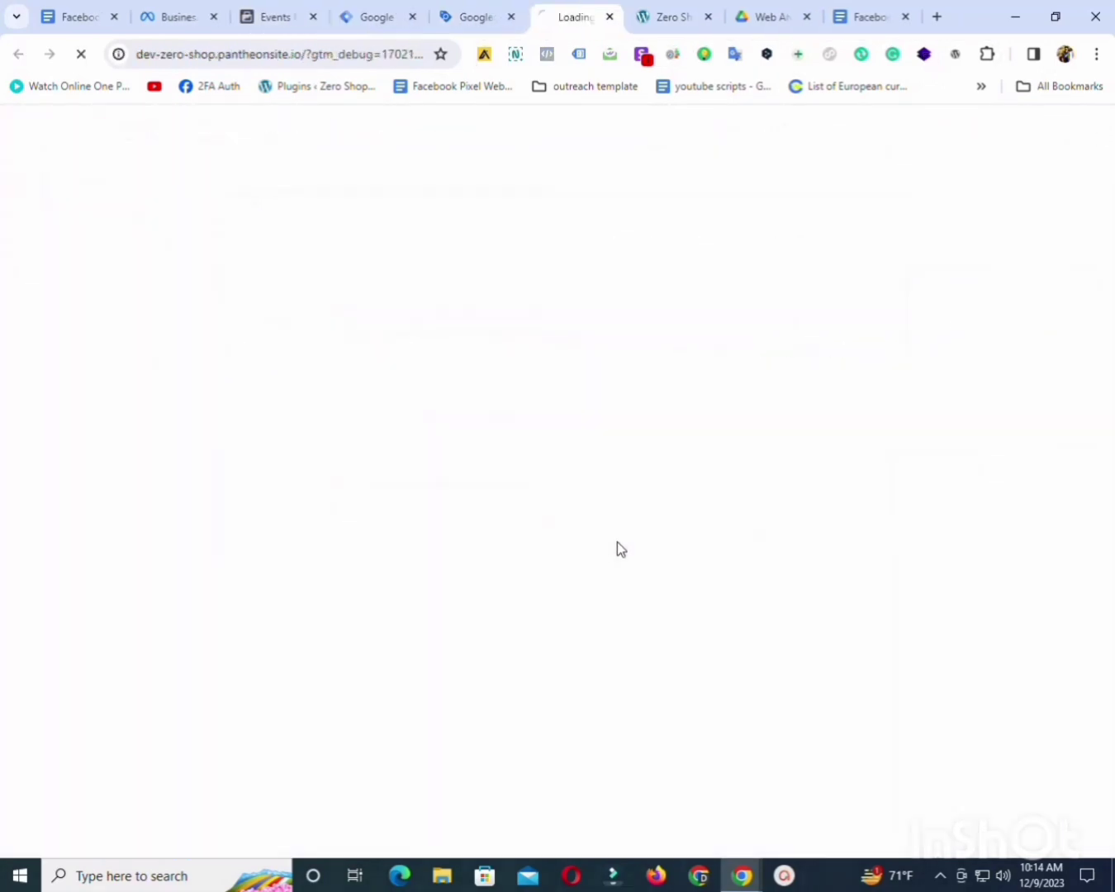
pyautogui.click(485, 8)
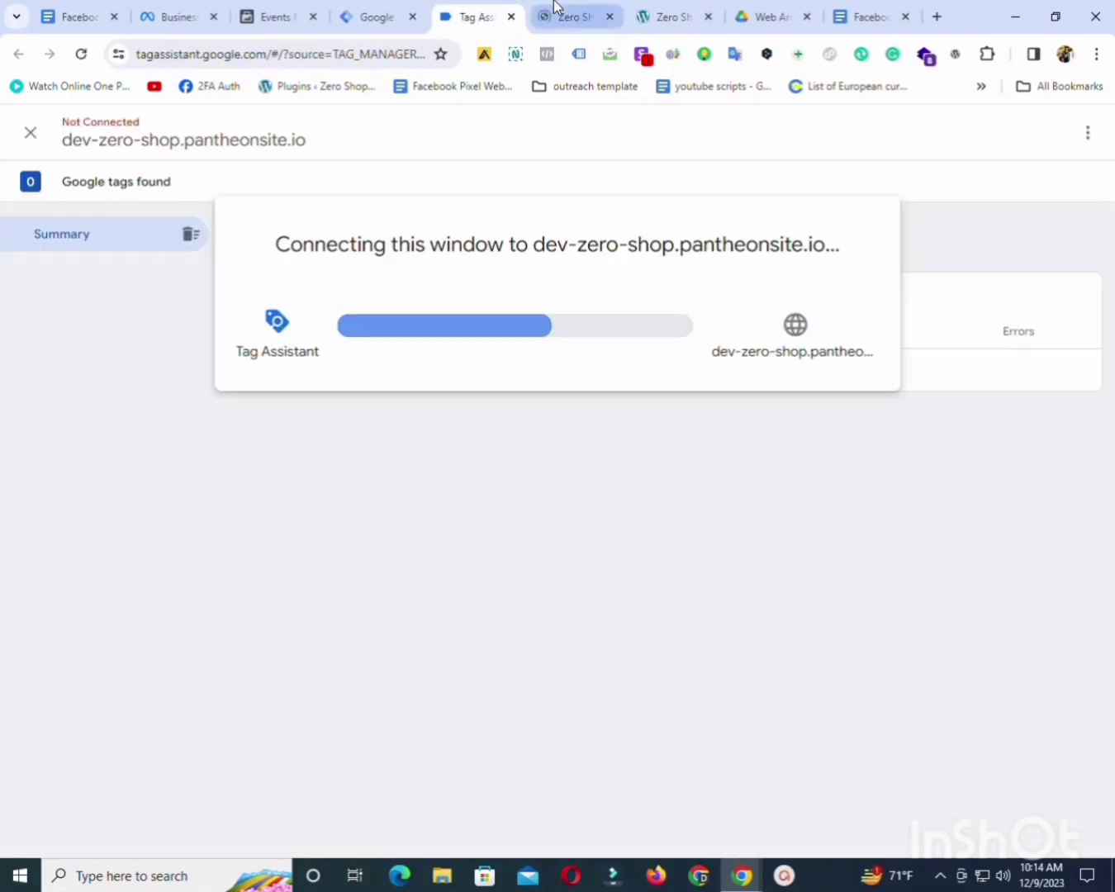
pyautogui.click(552, 10)
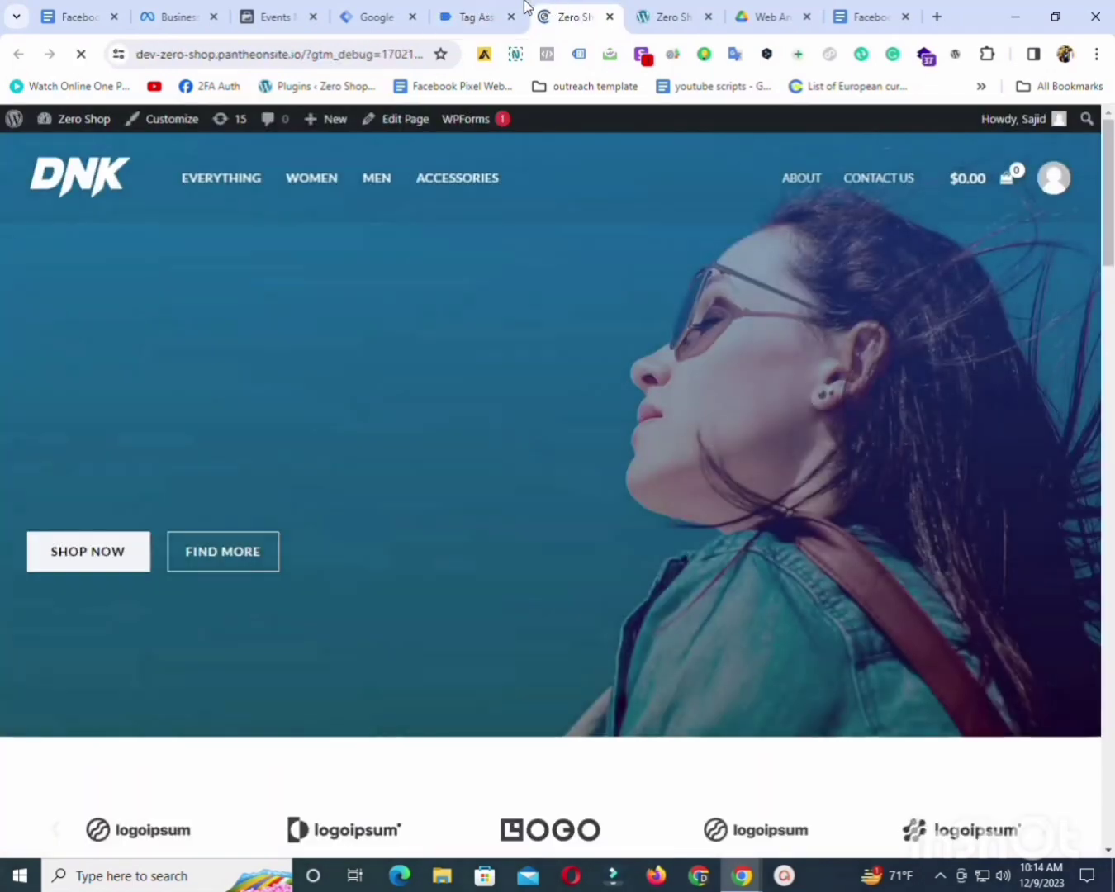
pyautogui.click(496, 13)
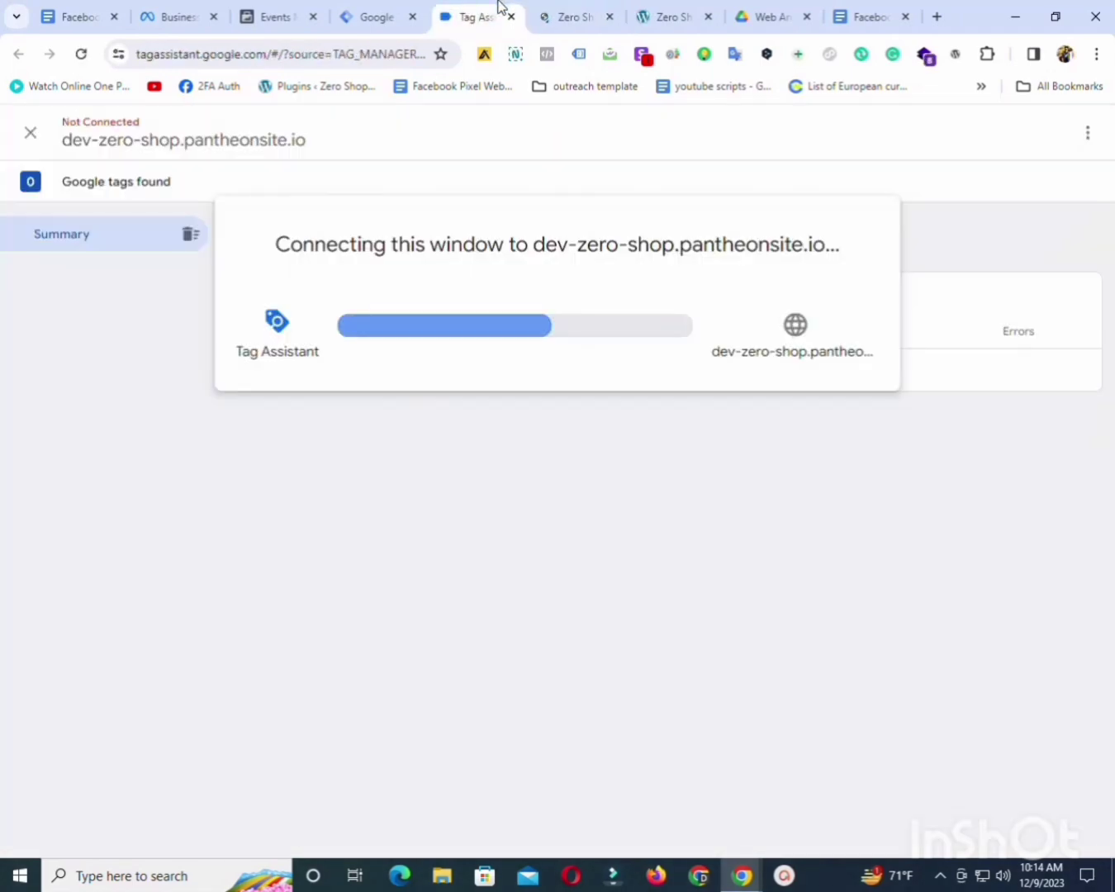
pyautogui.click(580, 448)
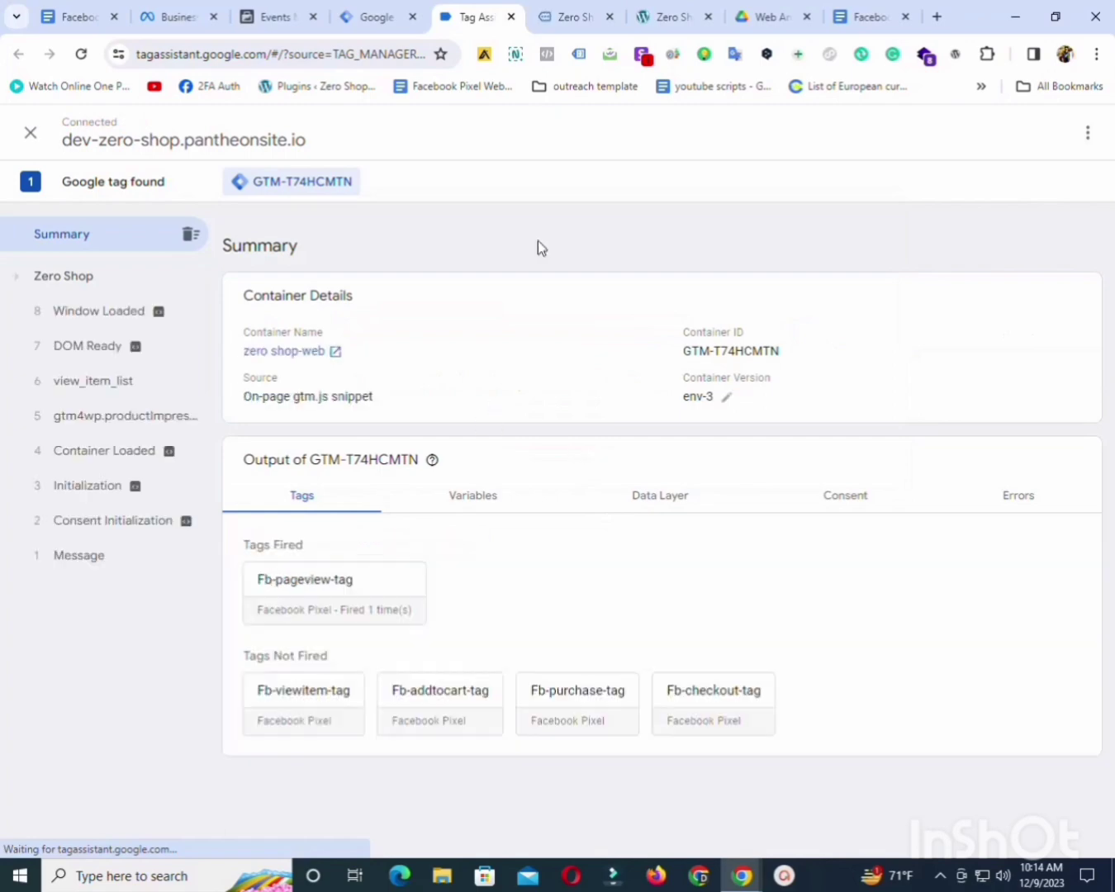
# Open the Blue Denim Jeans product in the connected Zero Shop site and add one to the cart.
pyautogui.click(564, 13)
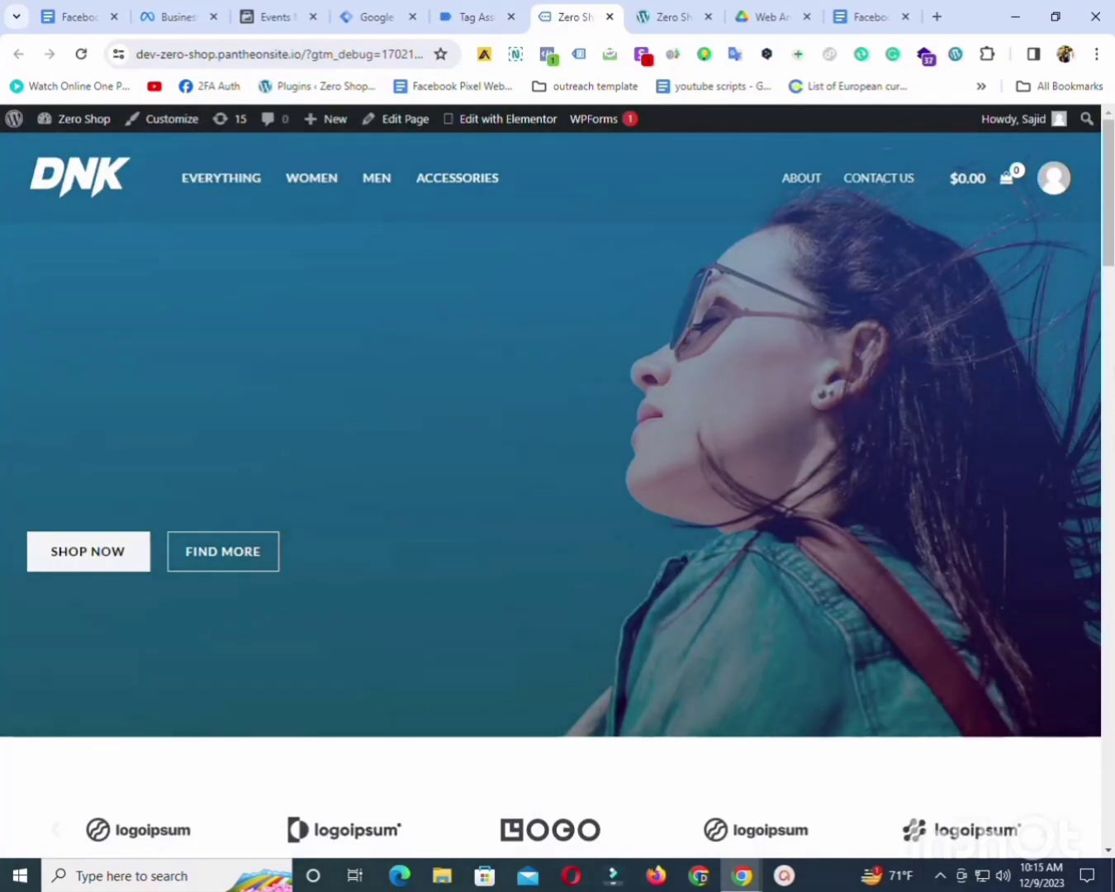
pyautogui.moveTo(1108, 206); pyautogui.dragTo(1107, 482)
pyautogui.click(779, 359)
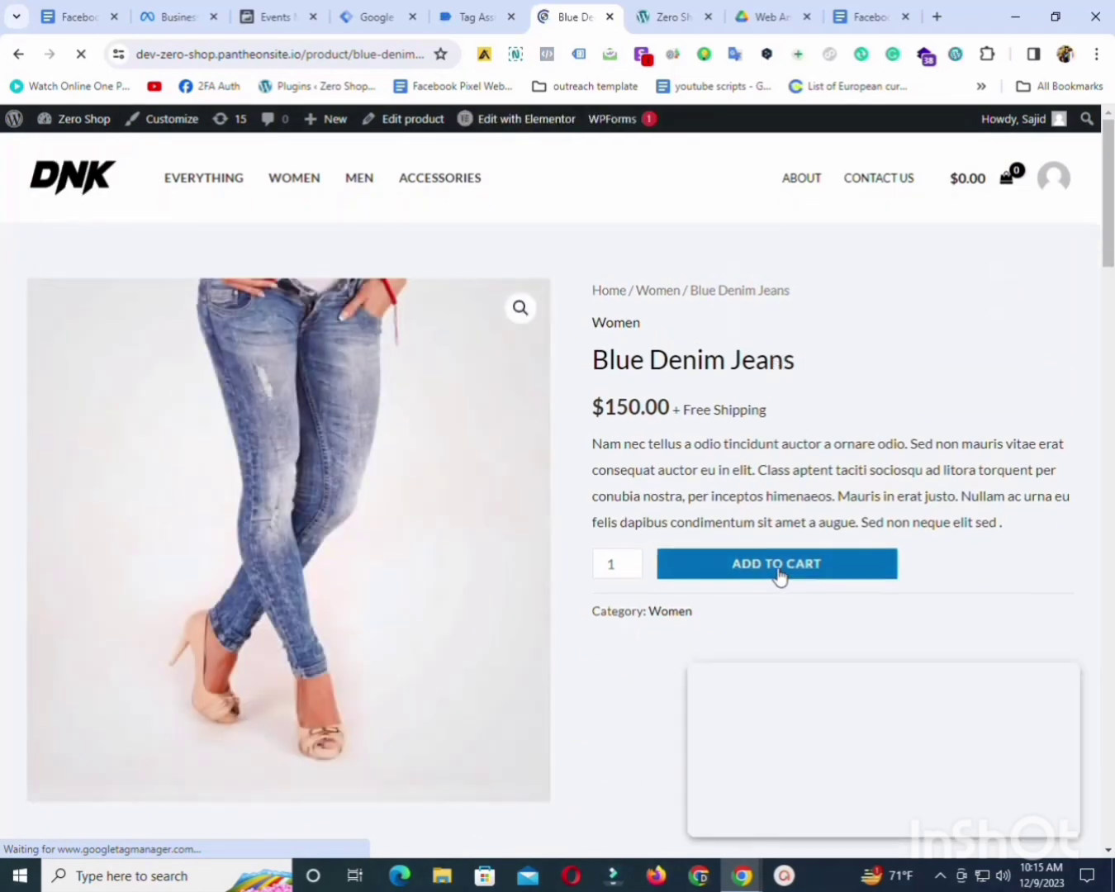
pyautogui.click(778, 574)
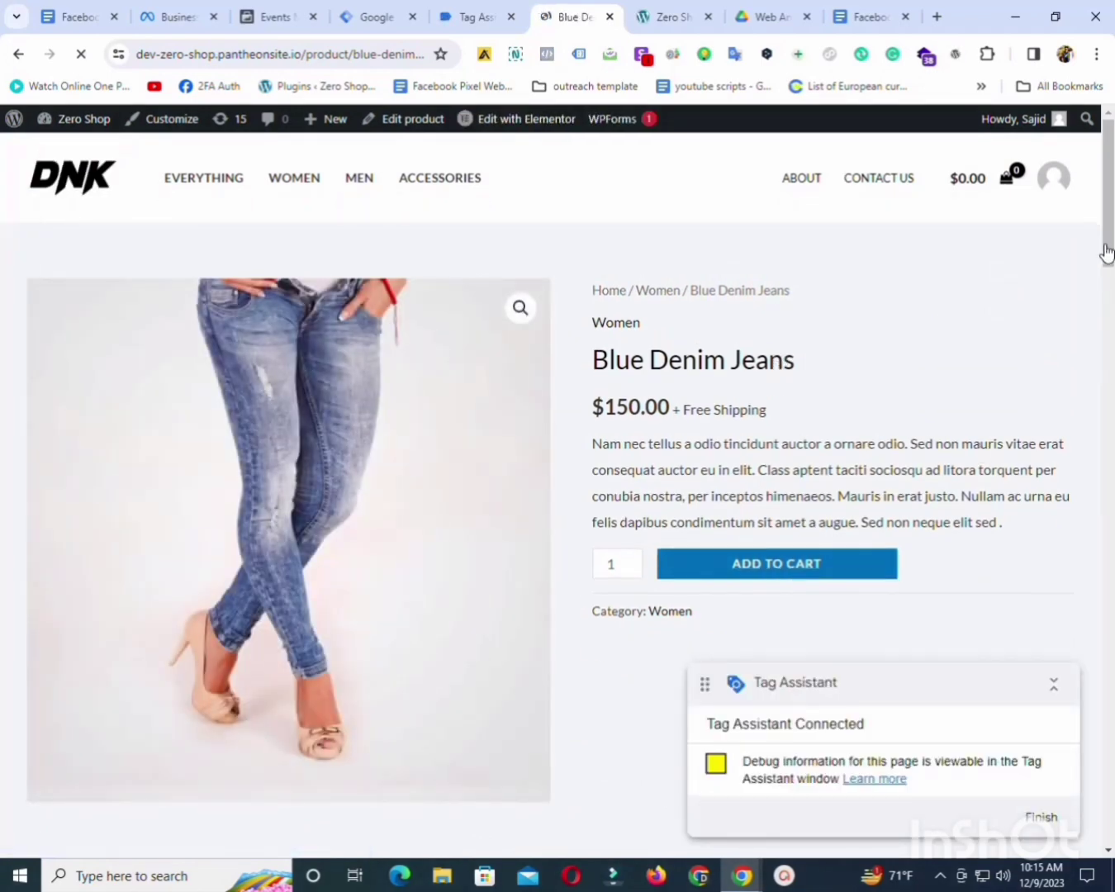
pyautogui.scroll(-5, 1109, 234)
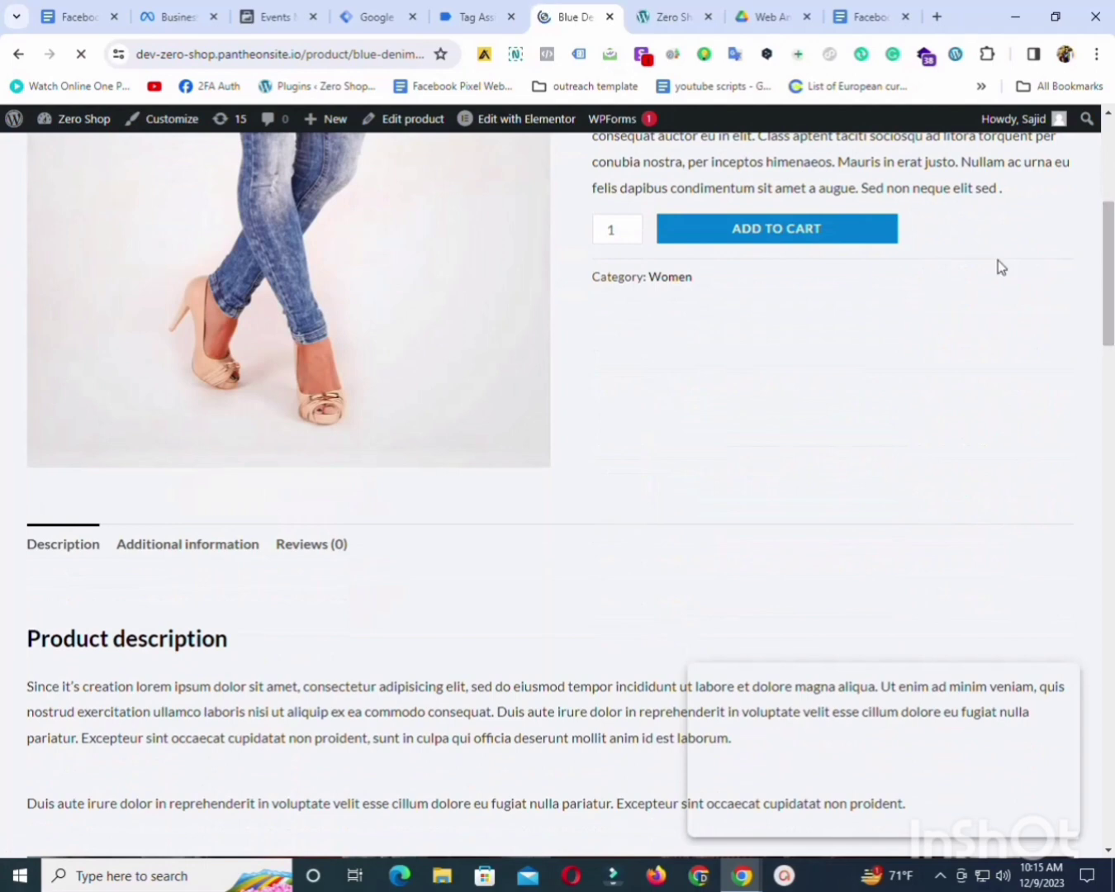
pyautogui.moveTo(1108, 247); pyautogui.dragTo(1105, 165)
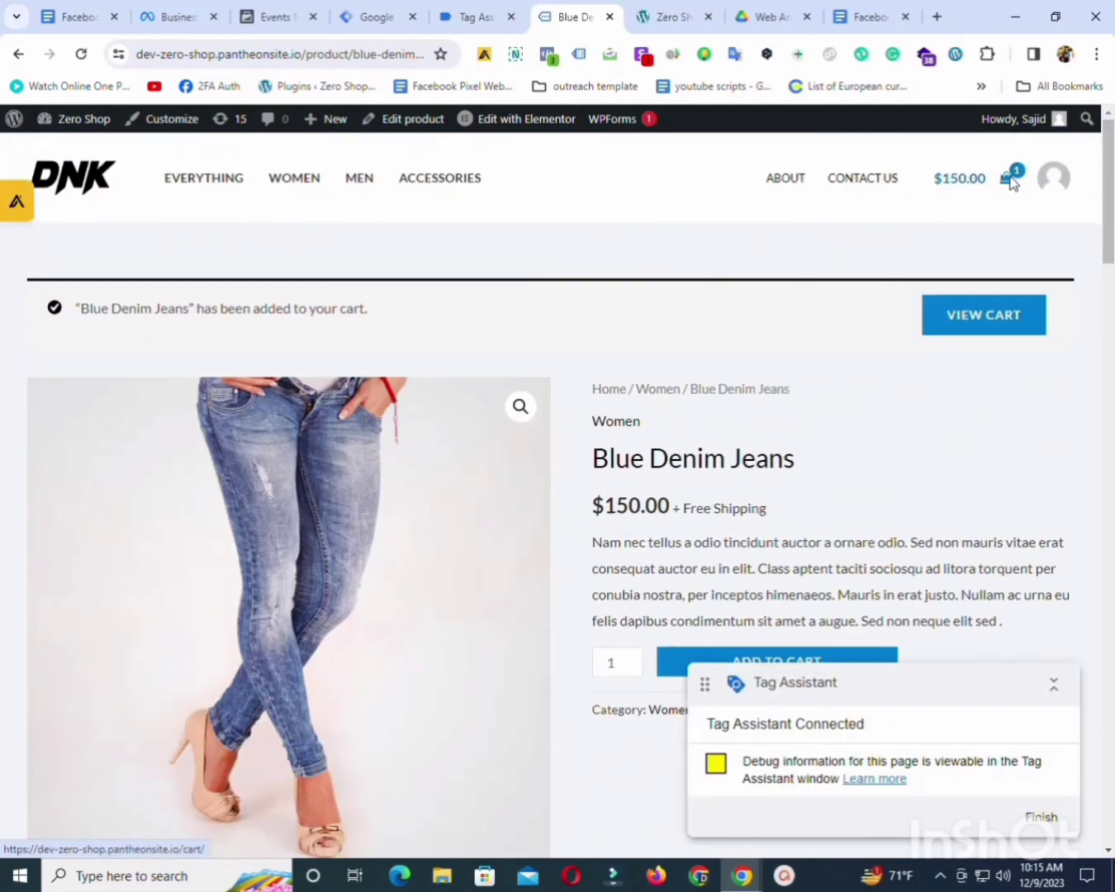
# Check out the cart with the prefilled billing details and place the cash-on-delivery order.
pyautogui.click(1010, 180)
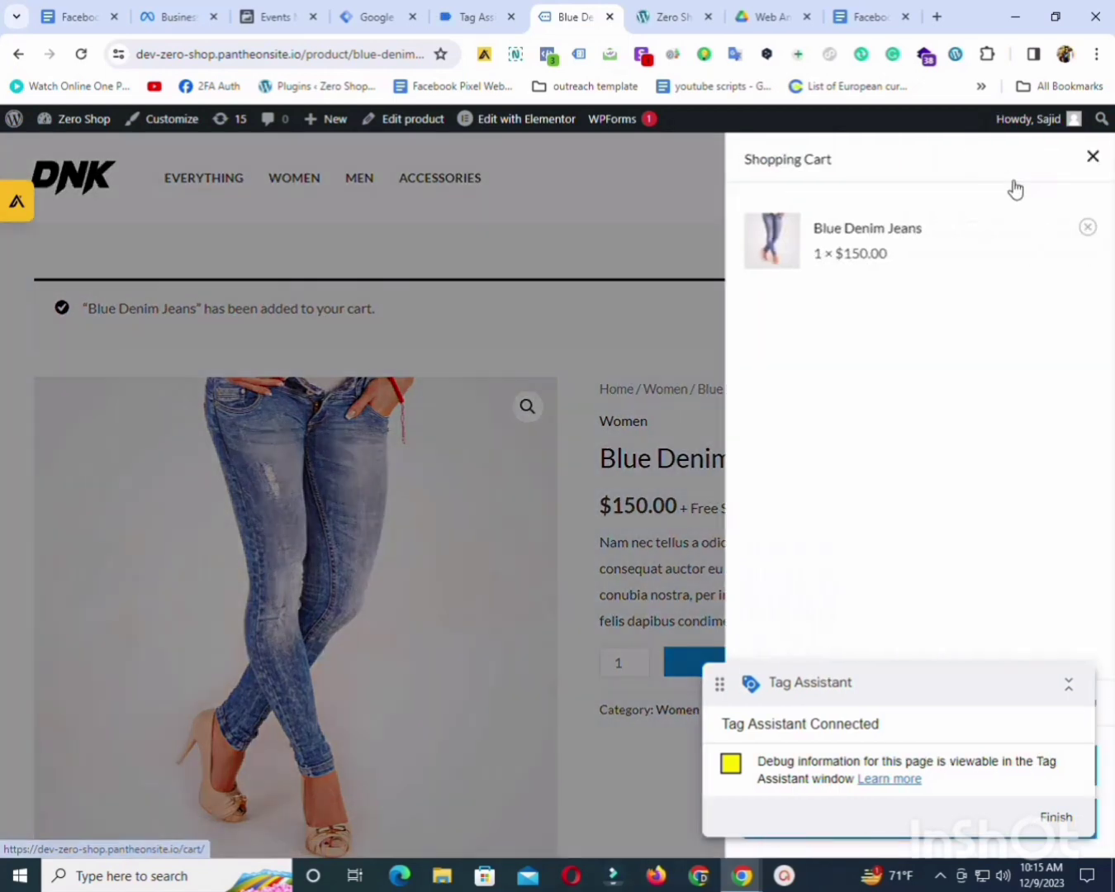
pyautogui.moveTo(895, 683); pyautogui.dragTo(416, 713)
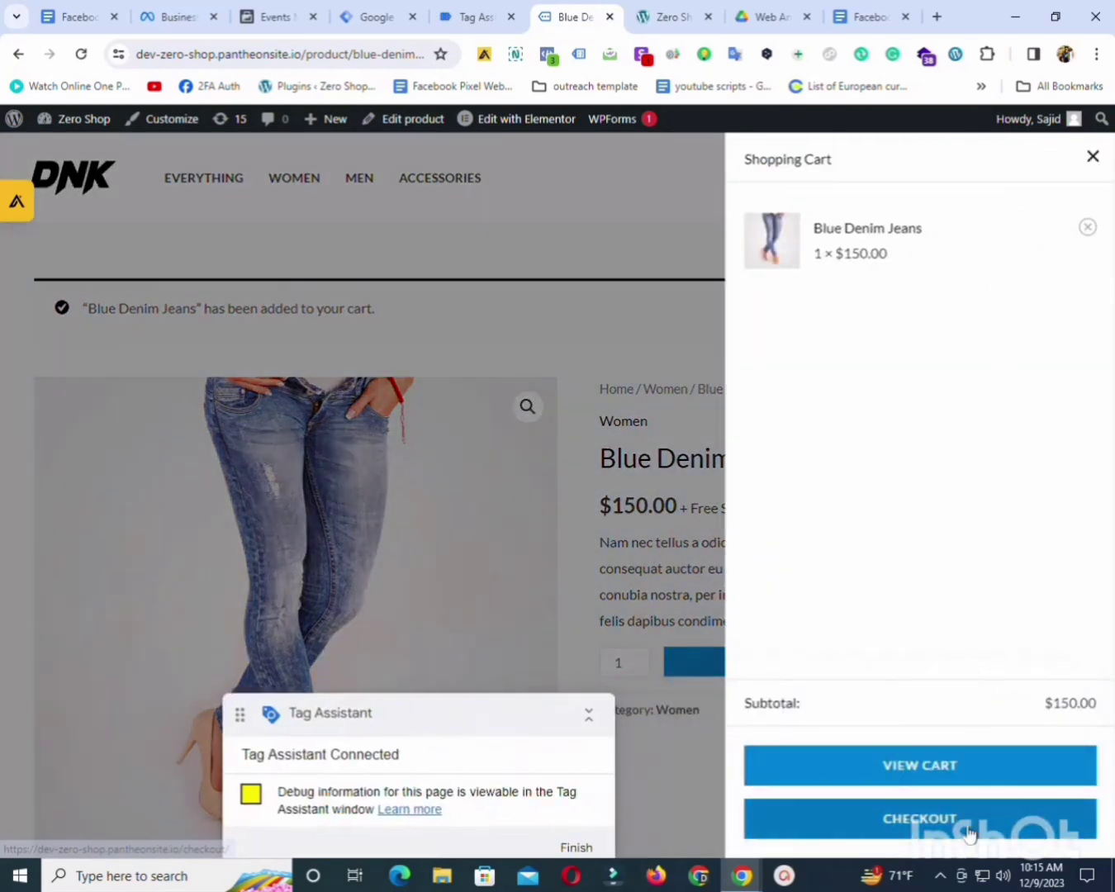
pyautogui.click(969, 834)
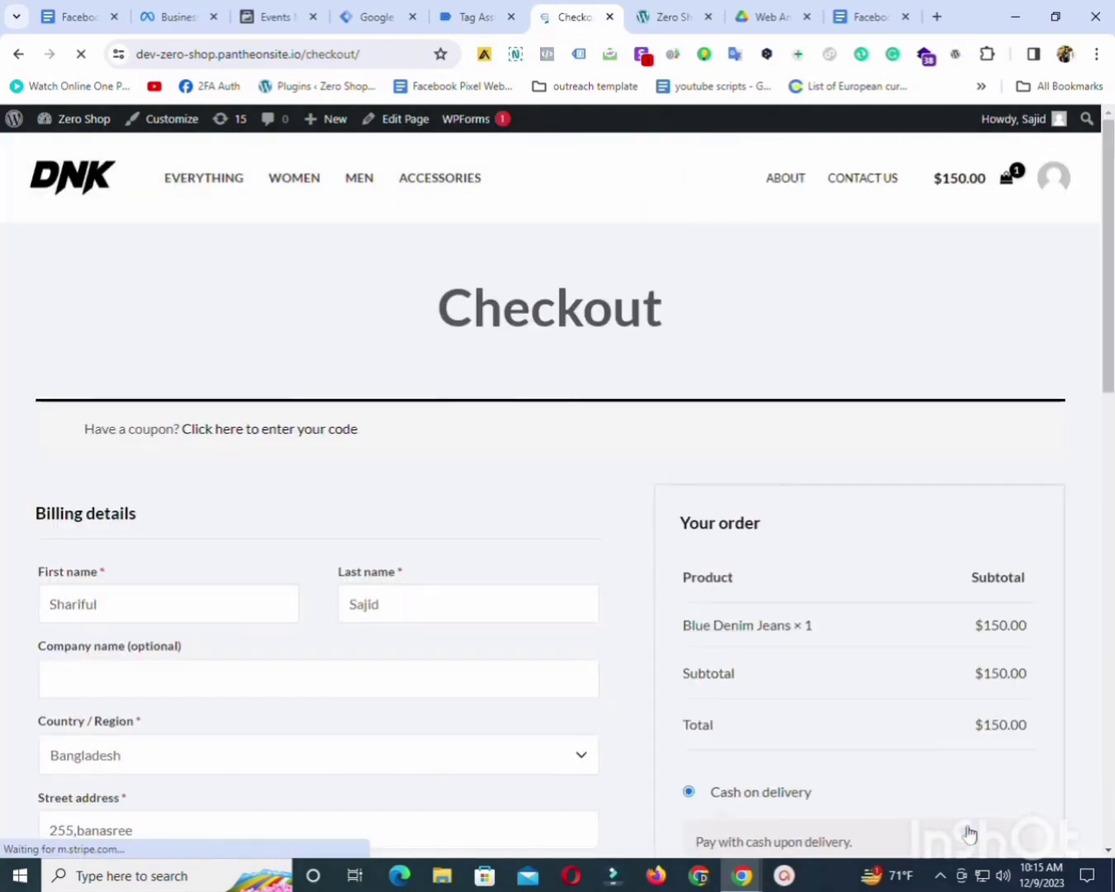
pyautogui.scroll(-3, 1112, 438)
pyautogui.scroll(-4, 1111, 437)
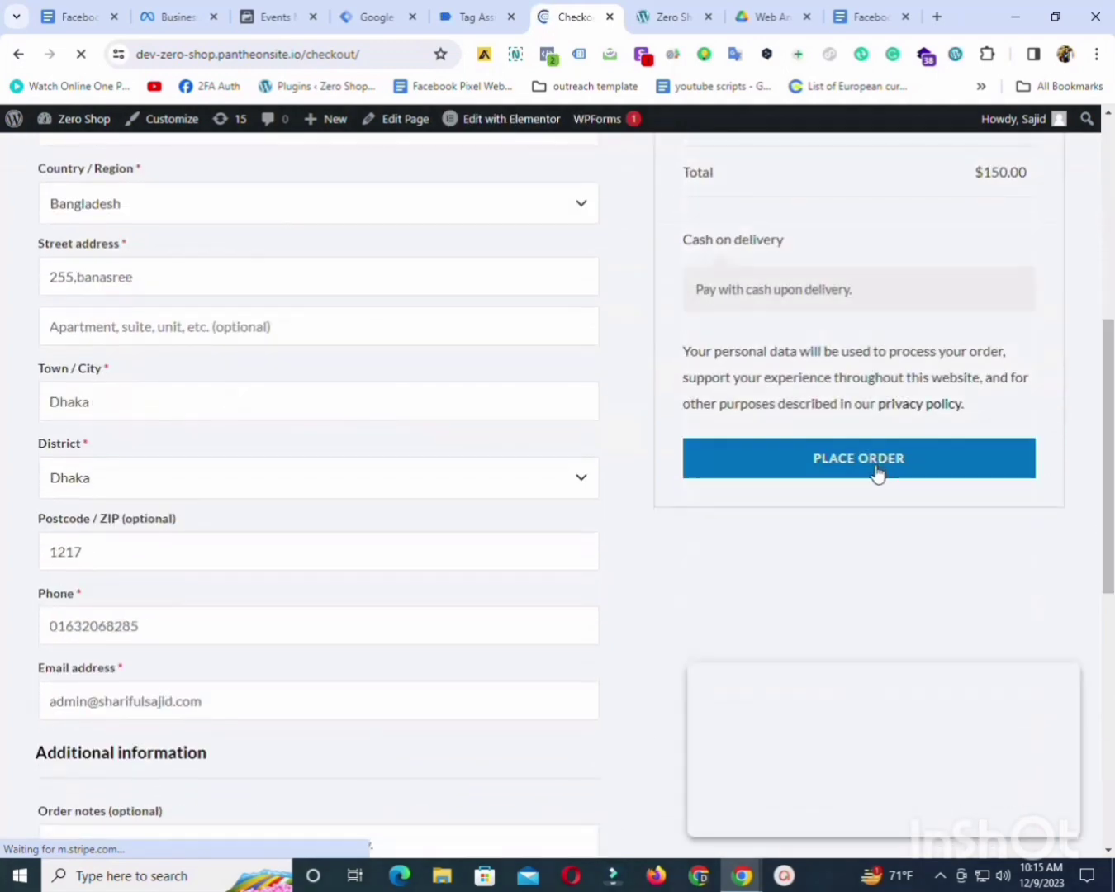
pyautogui.click(879, 465)
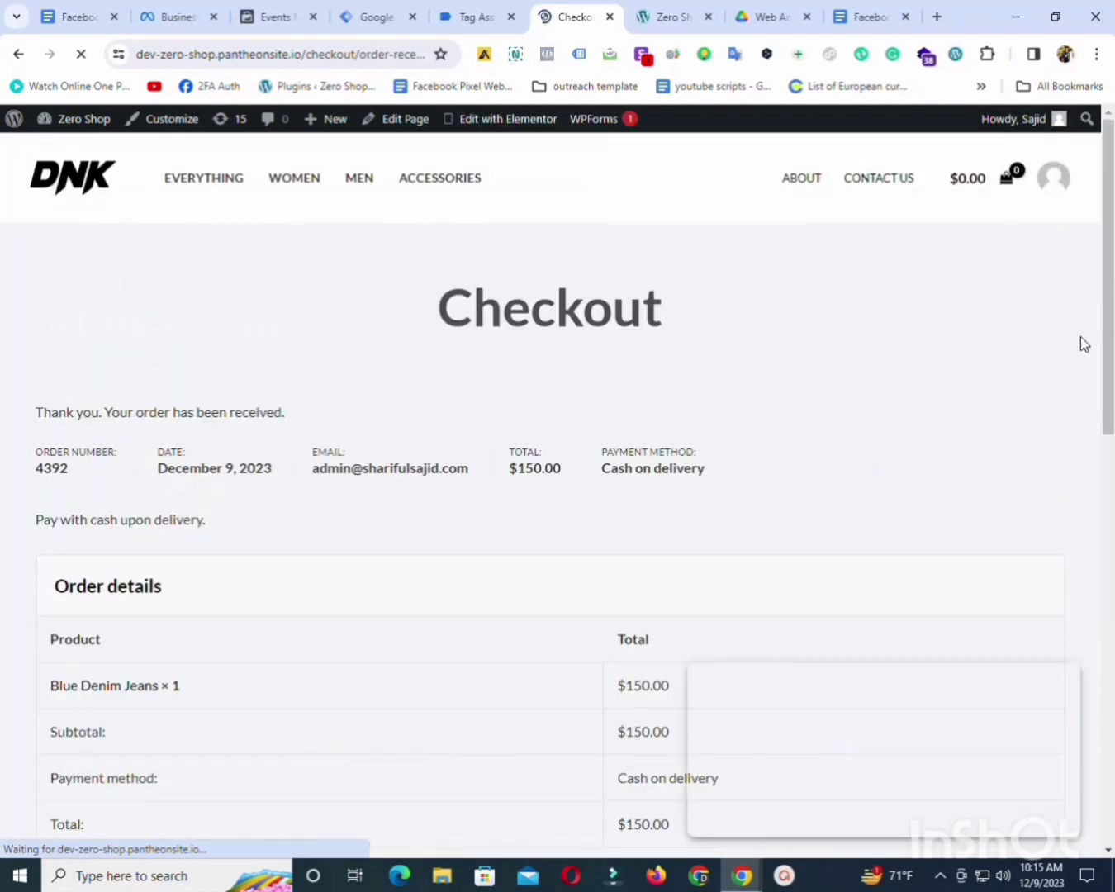
# Review the fired tags in Tag Assistant and examine all parameters of the Purchase test event in Events Manager.
pyautogui.click(459, 10)
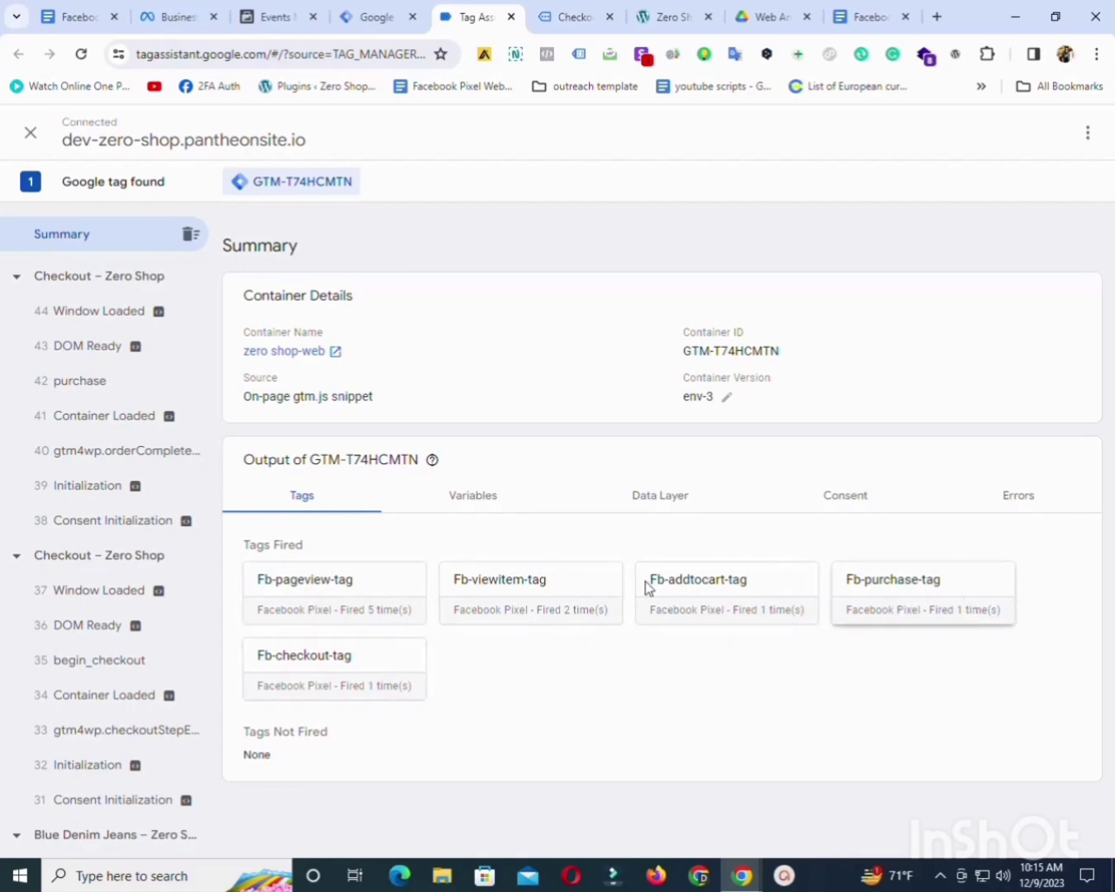
pyautogui.click(279, 8)
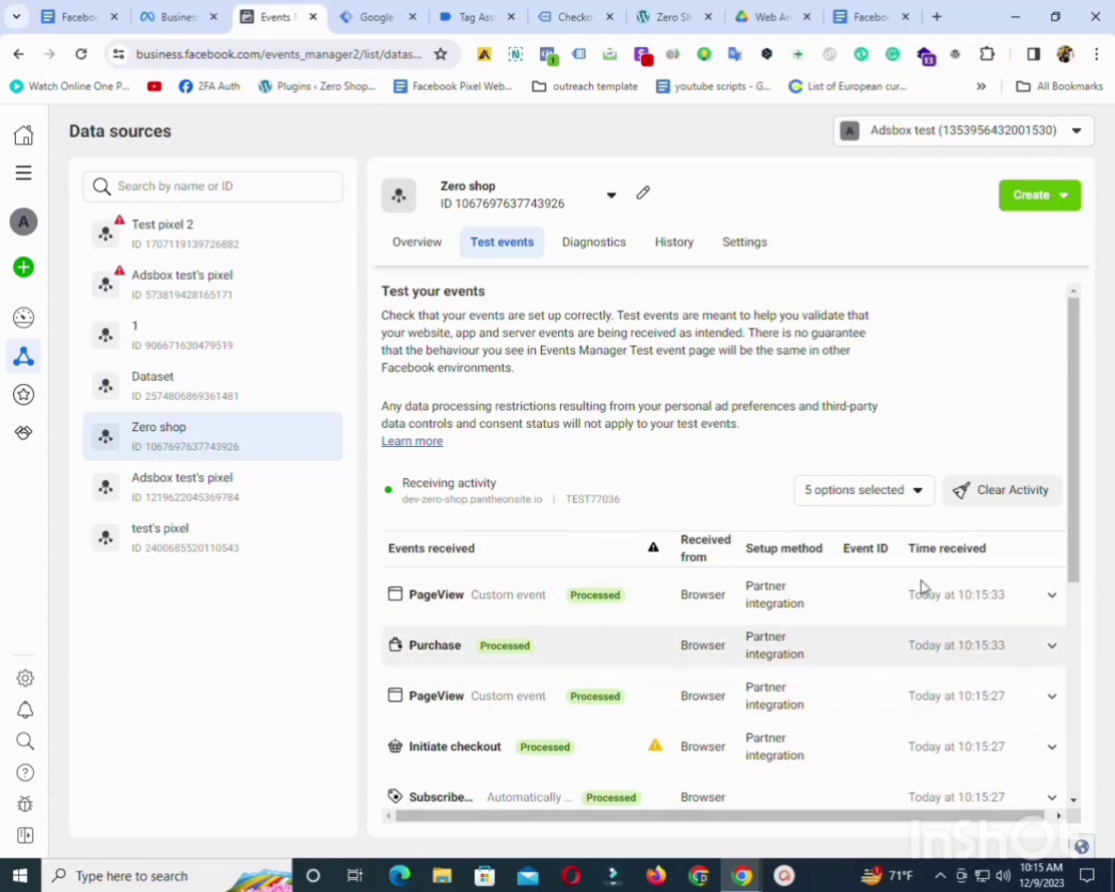
pyautogui.moveTo(1077, 534); pyautogui.dragTo(1081, 581)
pyautogui.scroll(1, 1081, 574)
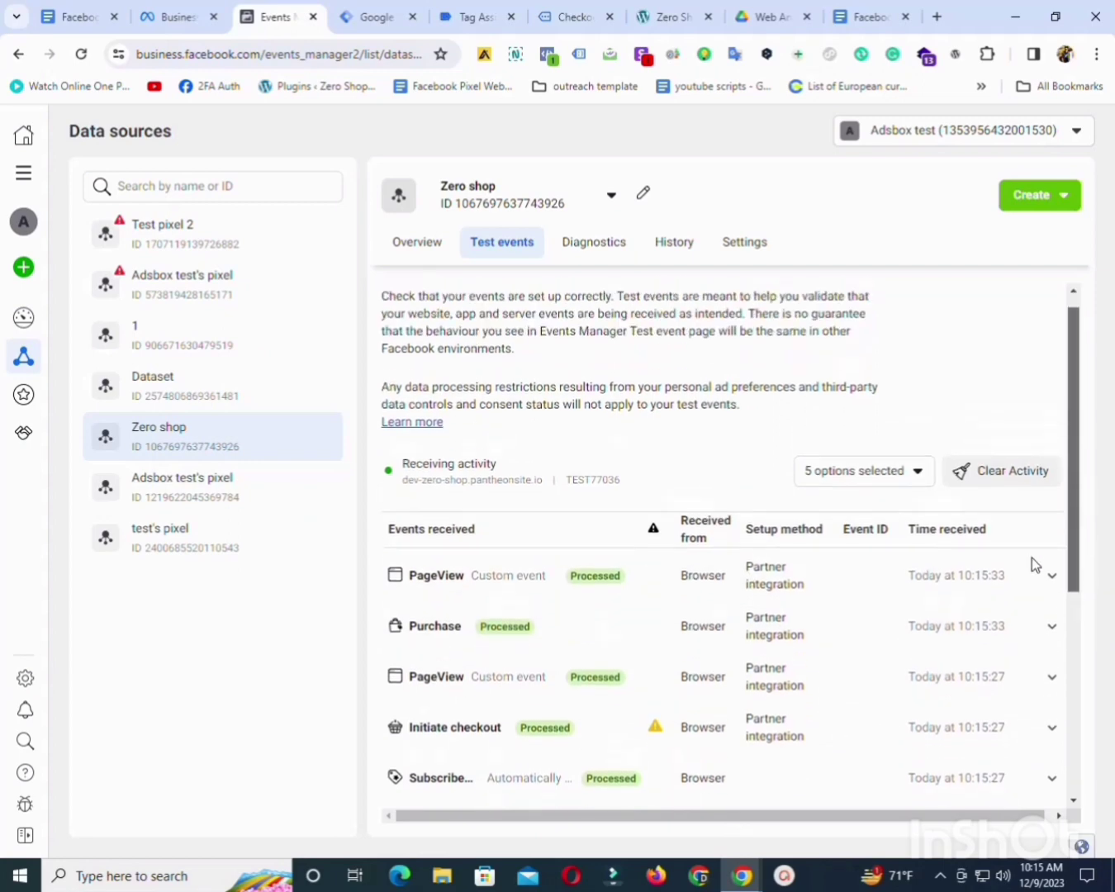
pyautogui.click(541, 627)
pyautogui.moveTo(1074, 520); pyautogui.dragTo(1088, 598)
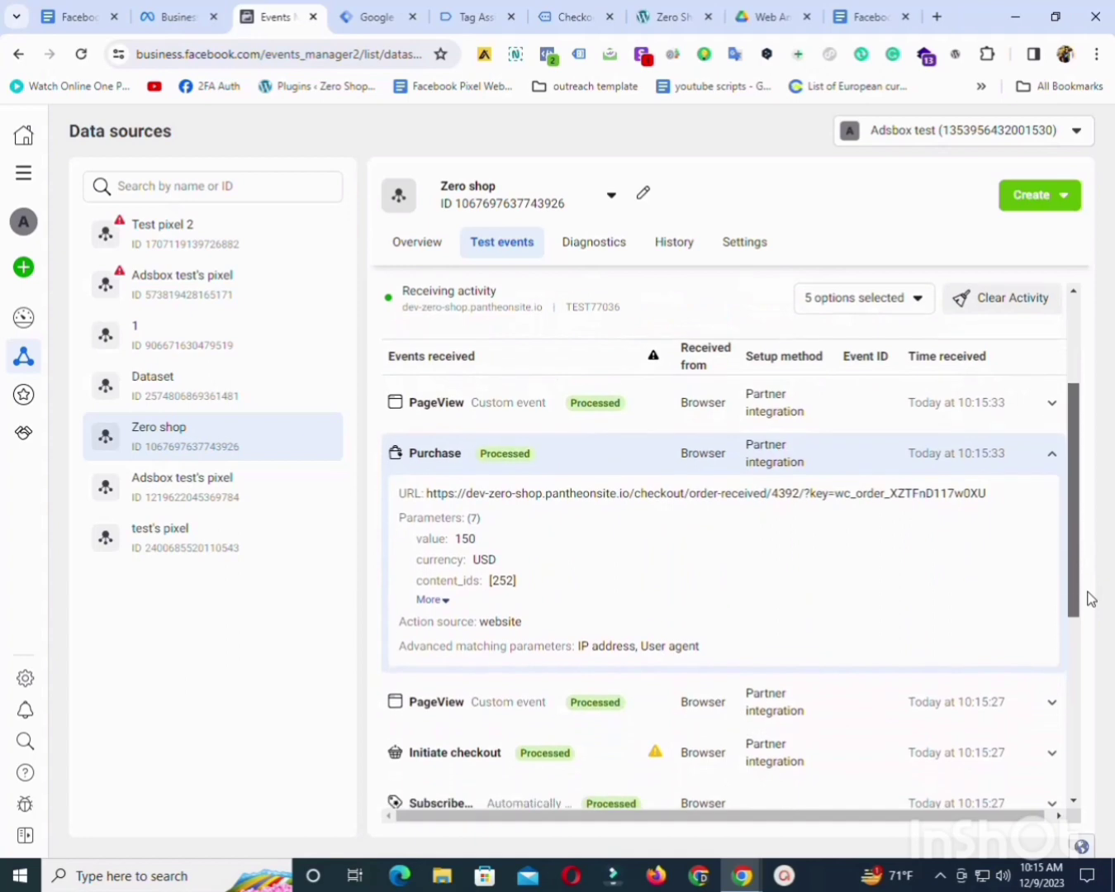
pyautogui.click(425, 601)
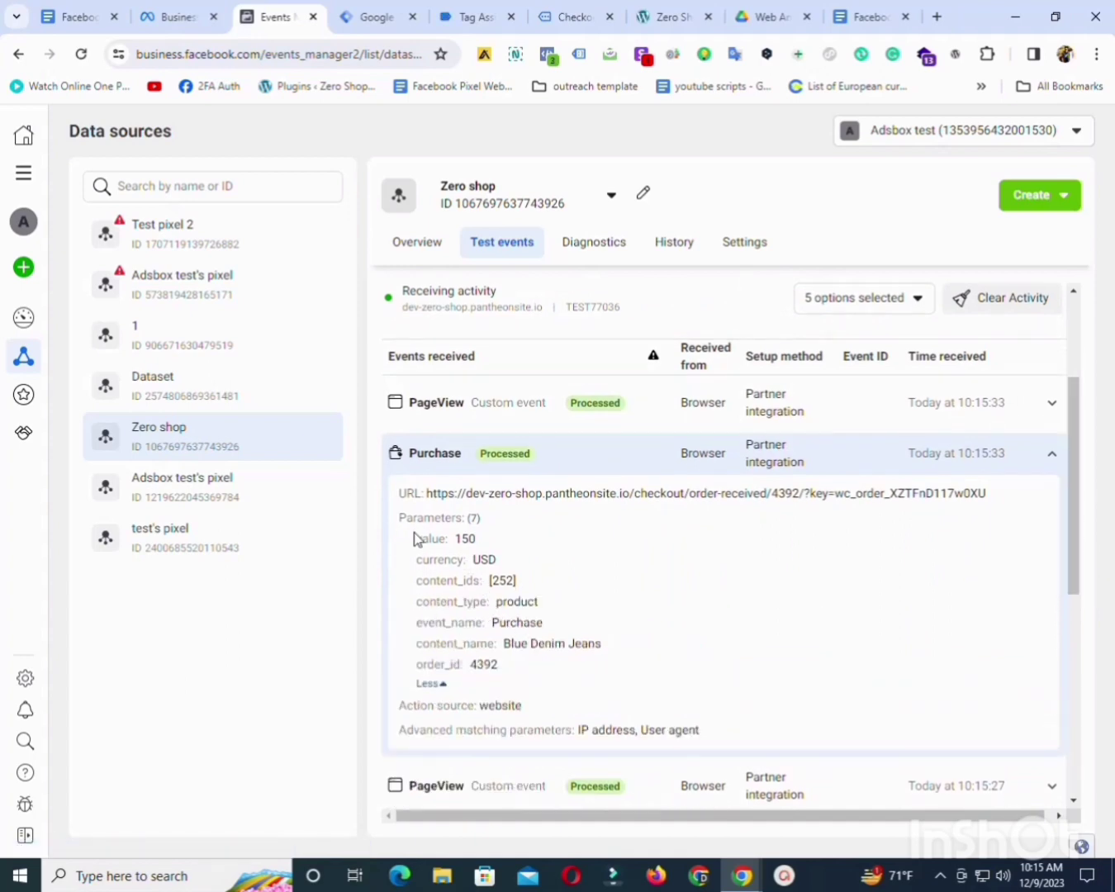
pyautogui.moveTo(416, 539)
pyautogui.mouseDown()
pyautogui.moveTo(437, 538)
pyautogui.moveTo(423, 561)
pyautogui.mouseUp()
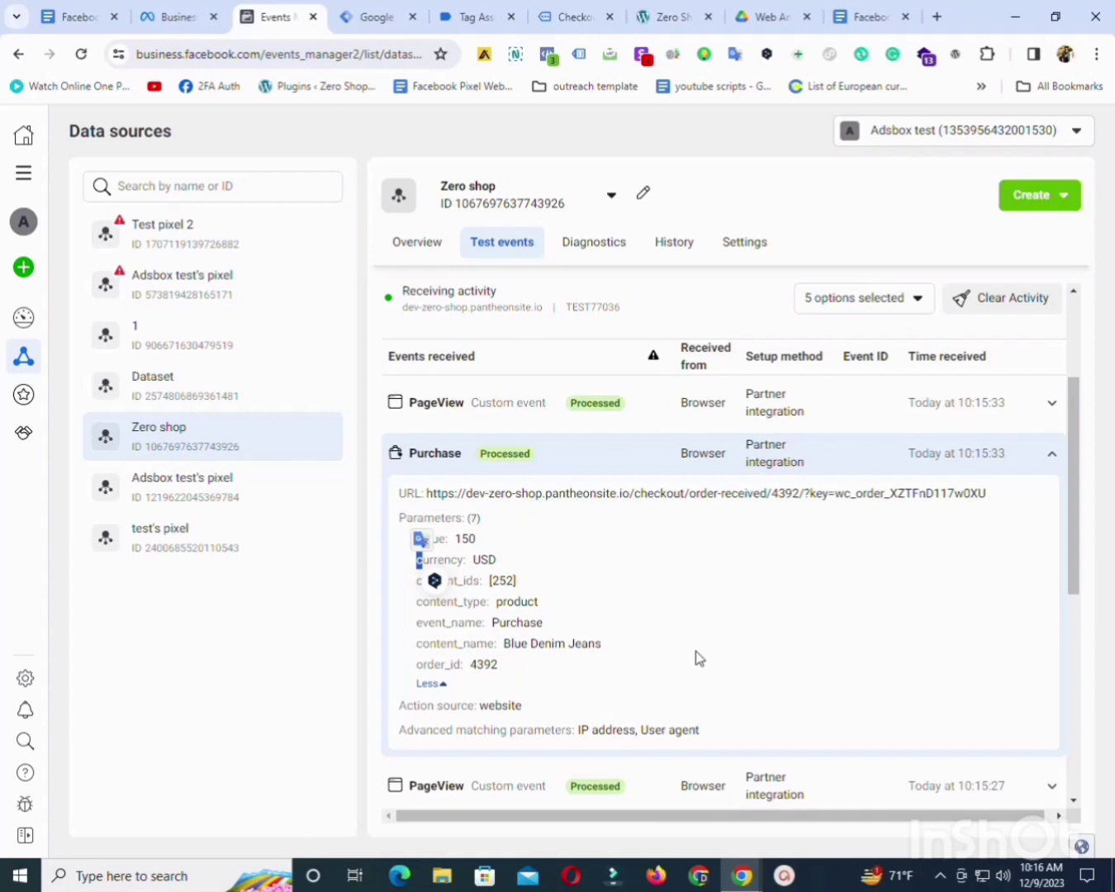
# Expand the Add to cart event among the received test events and examine its parameters.
pyautogui.moveTo(1060, 542); pyautogui.dragTo(1094, 772)
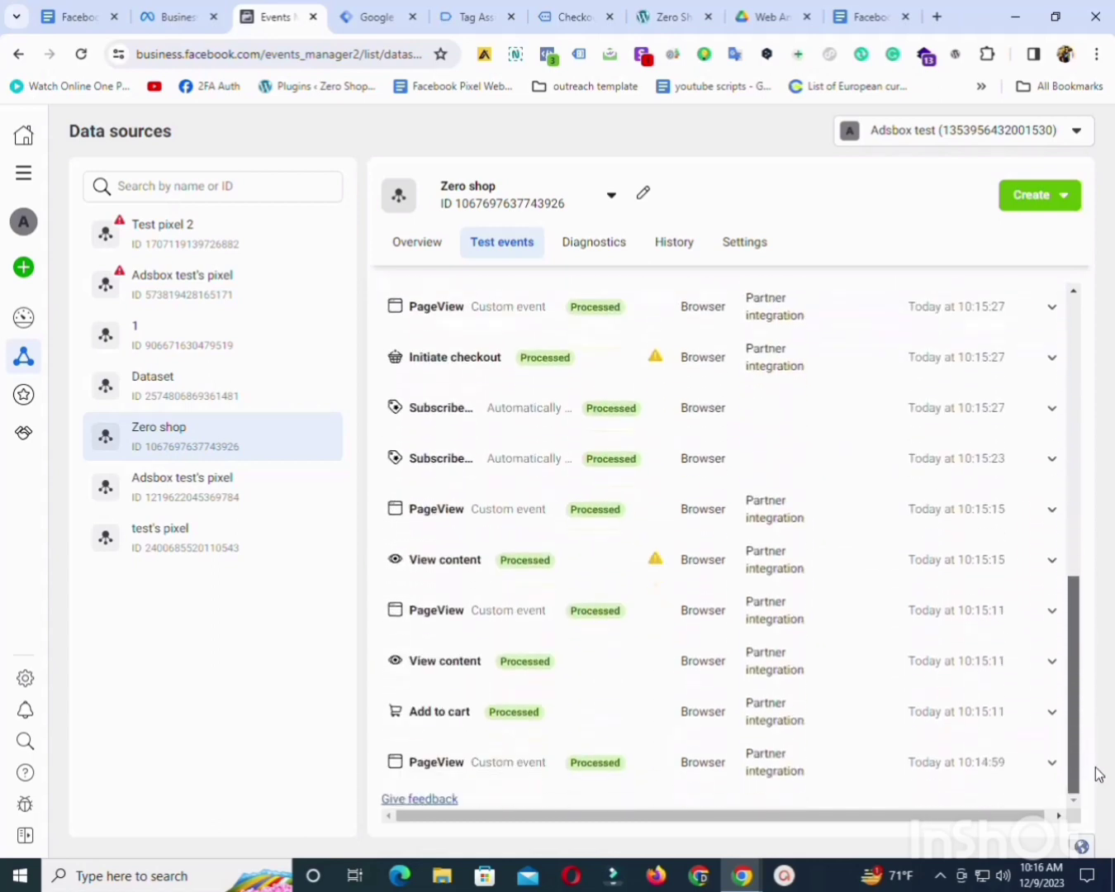
pyautogui.click(476, 721)
pyautogui.moveTo(1071, 665); pyautogui.dragTo(1113, 745)
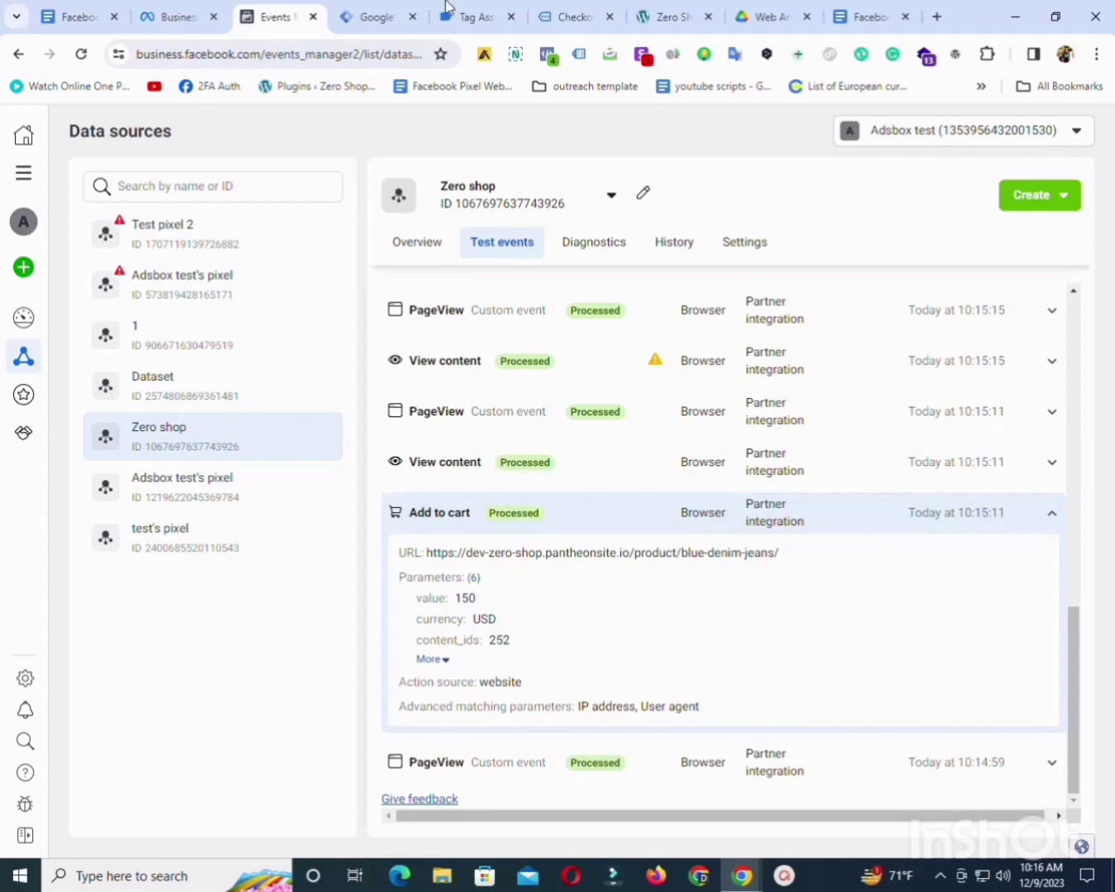
pyautogui.click(368, 15)
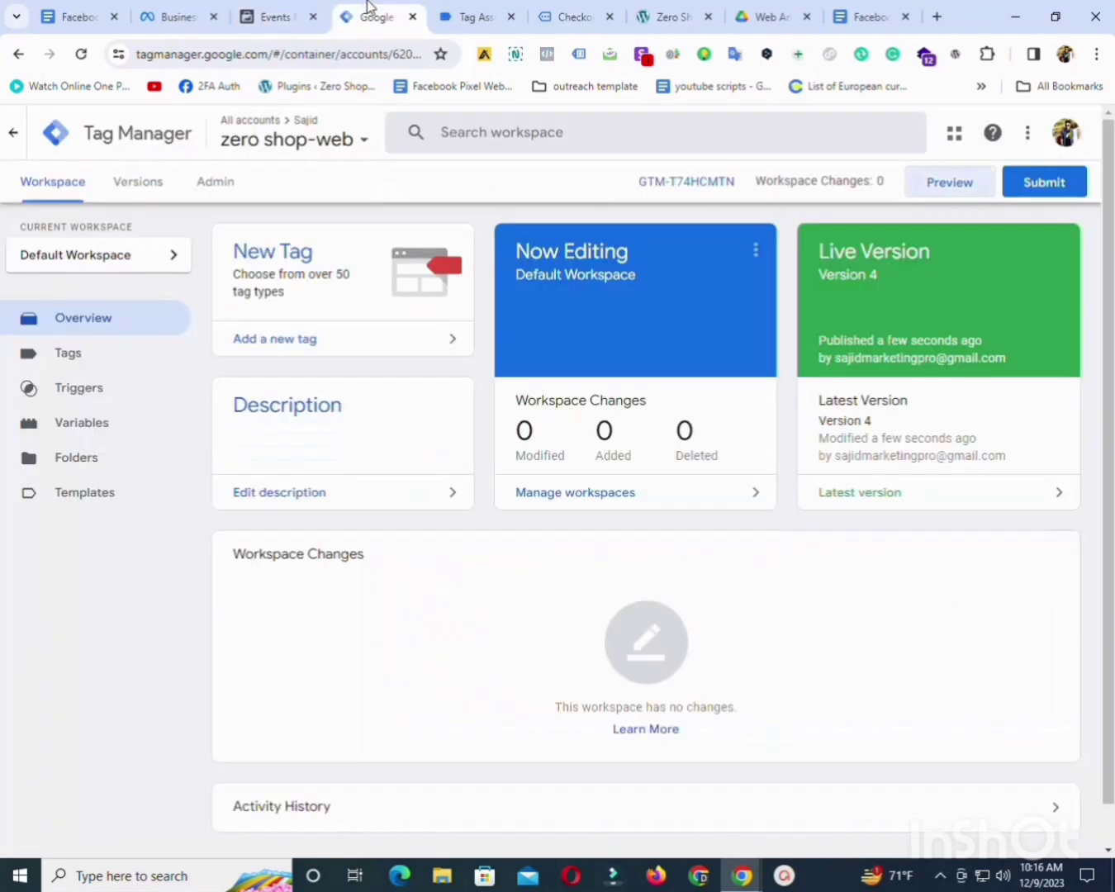
pyautogui.click(474, 11)
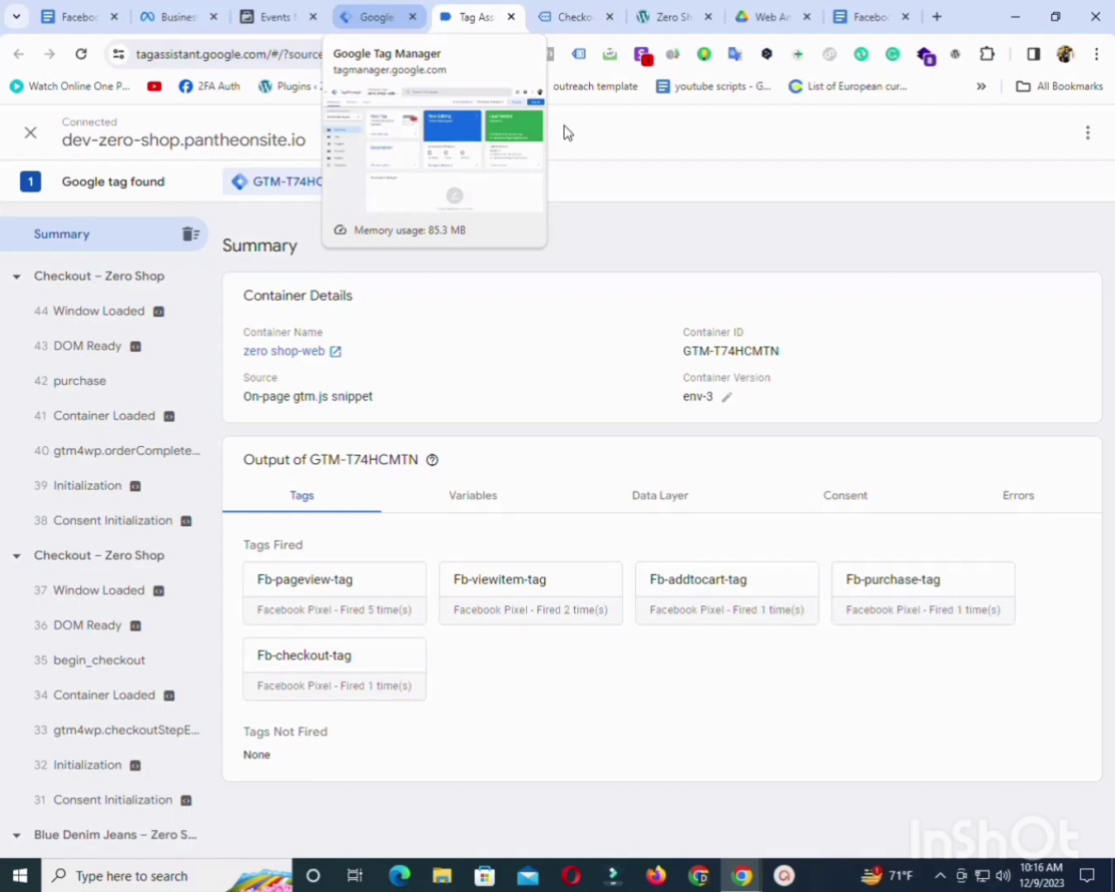
pyautogui.click(940, 875)
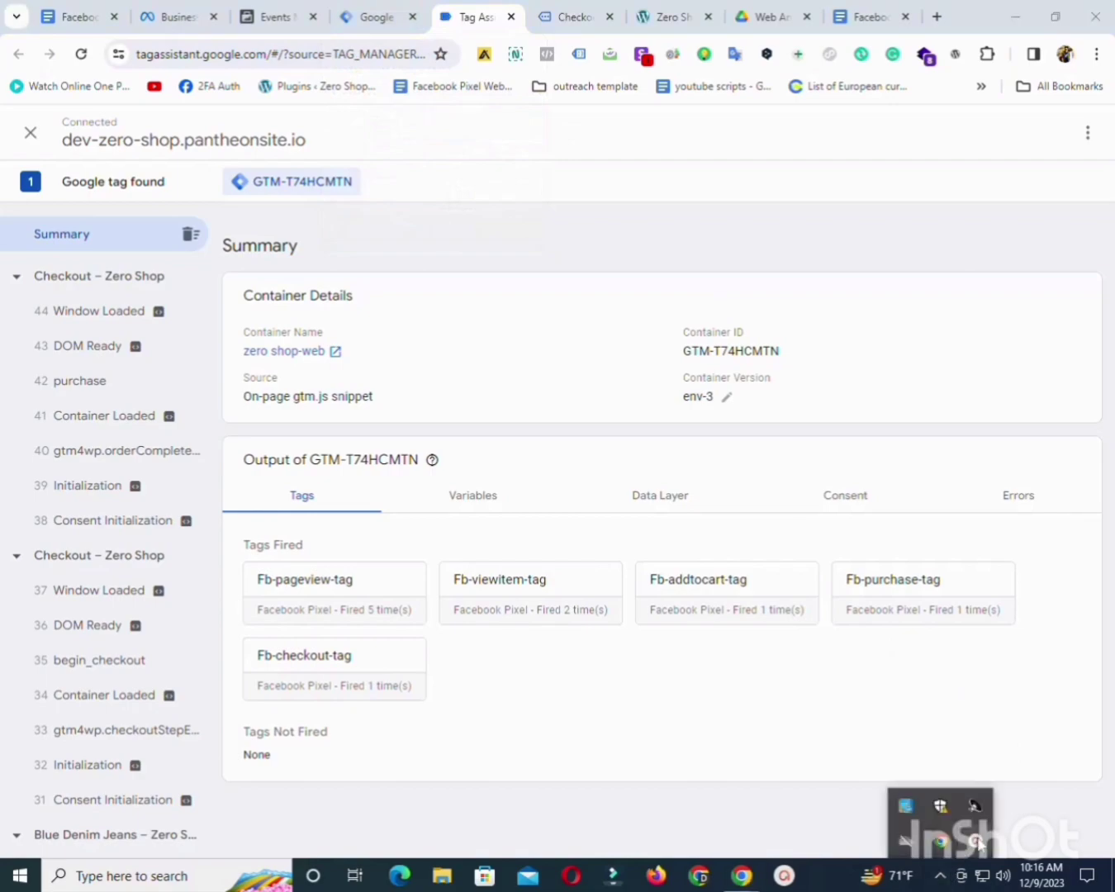